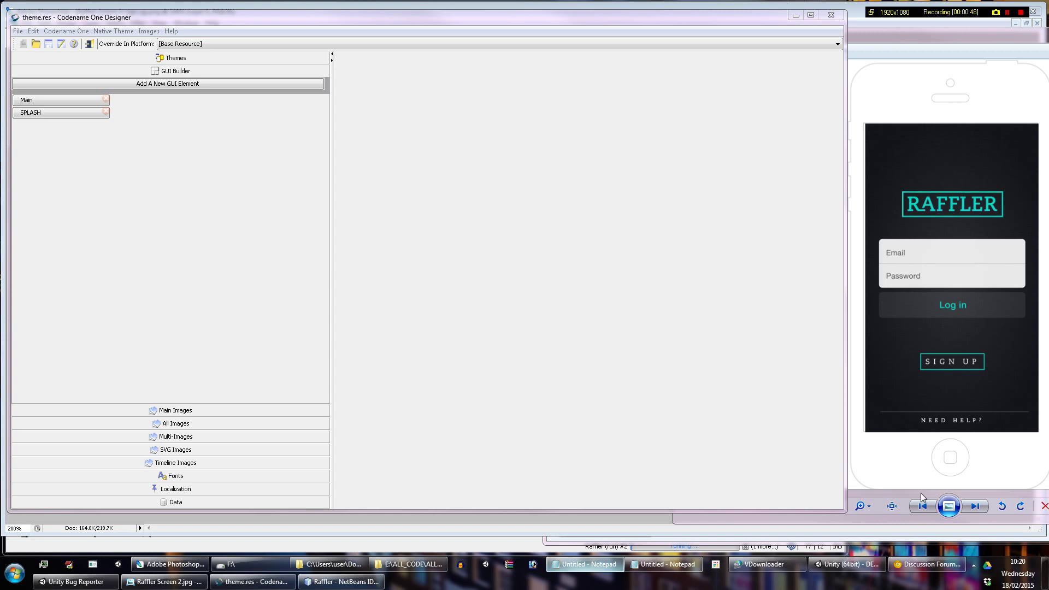
pyautogui.click(202, 234)
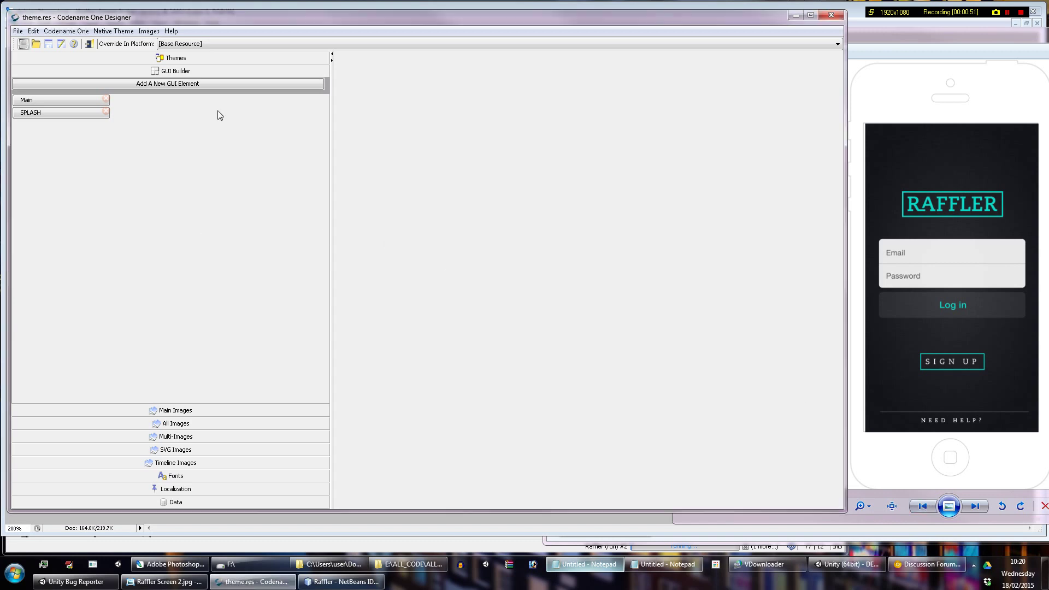
pyautogui.click(262, 5)
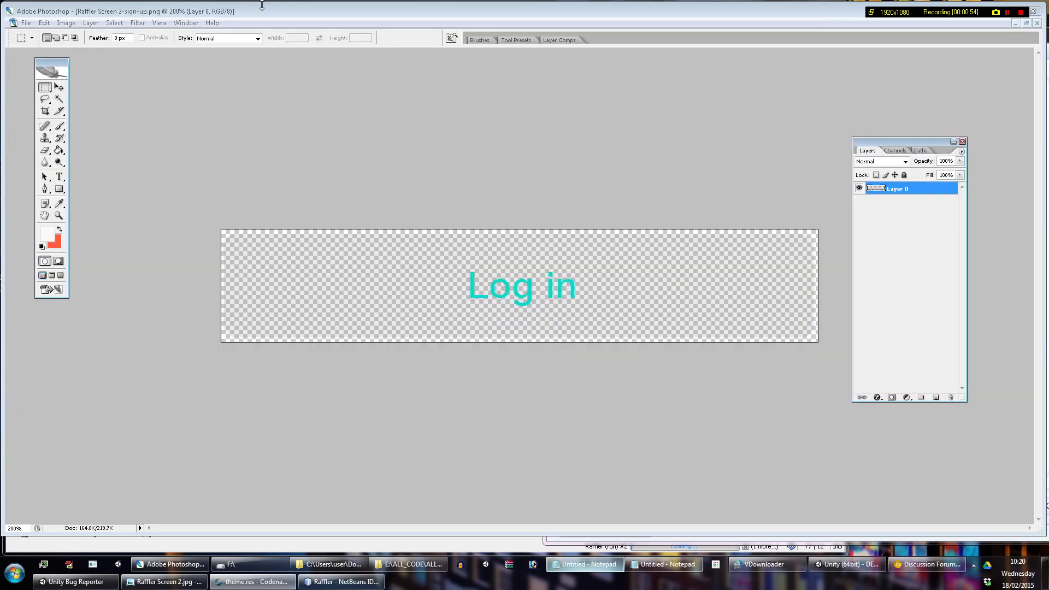
pyautogui.click(343, 582)
pyautogui.click(13, 23)
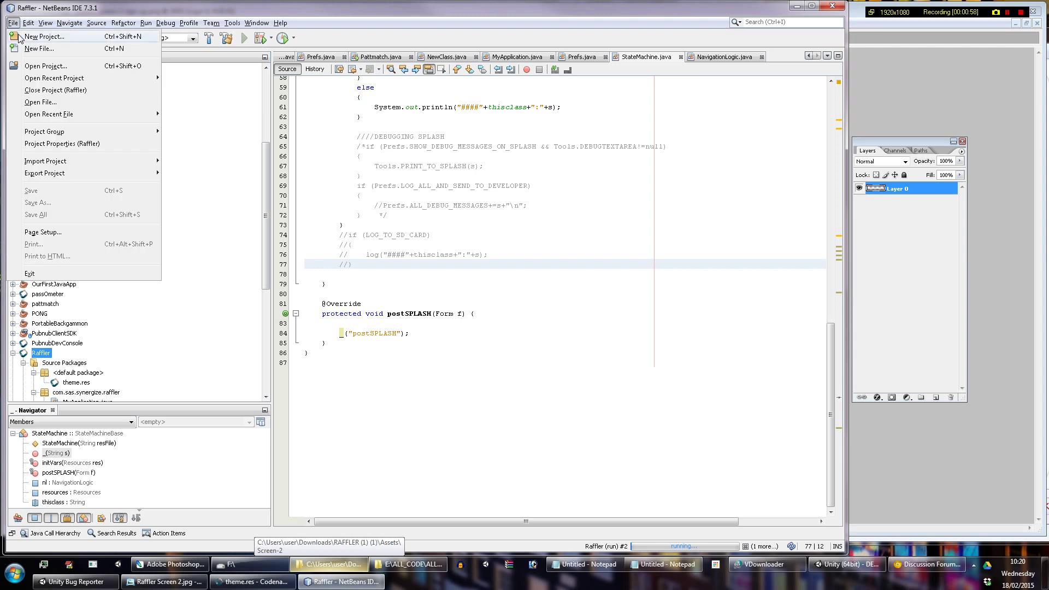
pyautogui.click(43, 36)
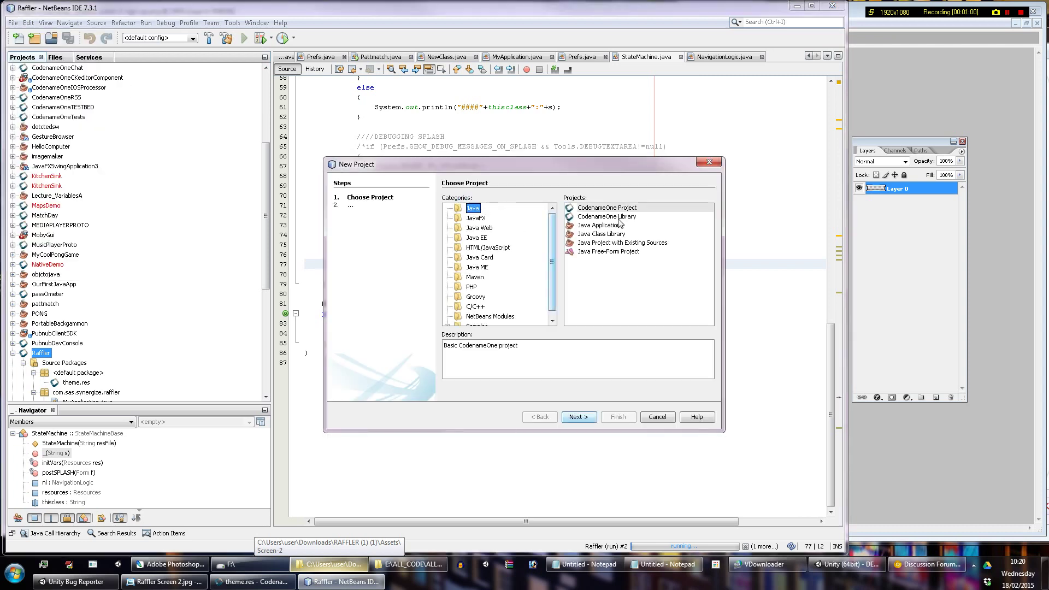
pyautogui.click(616, 210)
pyautogui.click(592, 421)
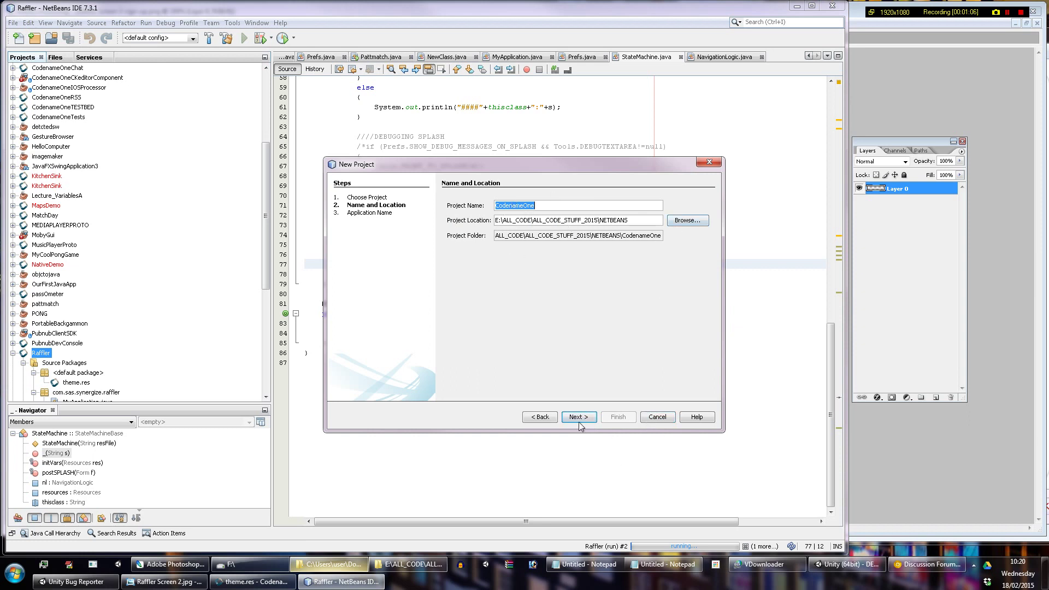
pyautogui.write('Raffler')
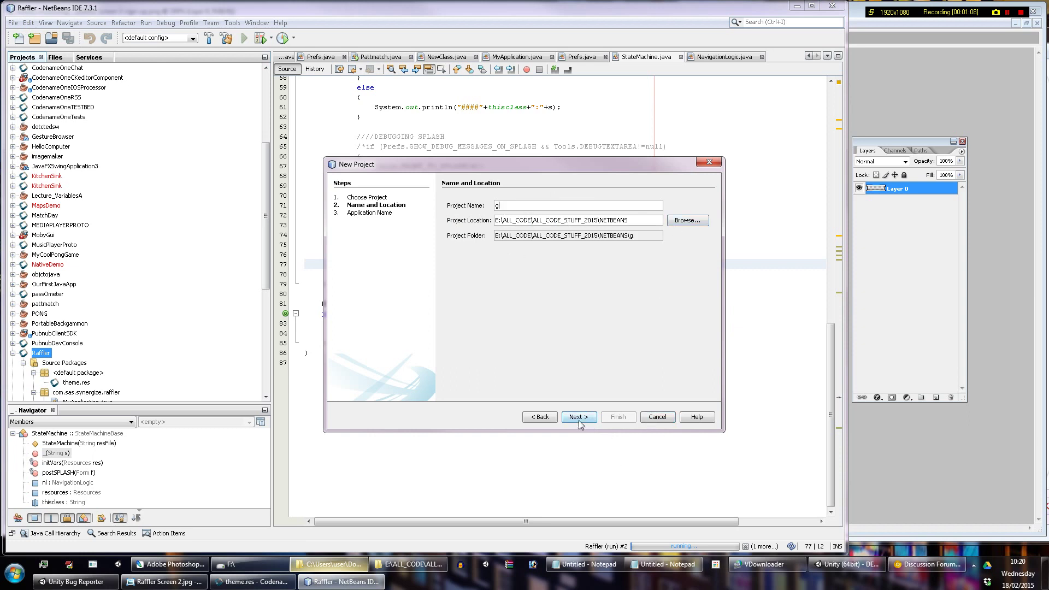
pyautogui.click(579, 417)
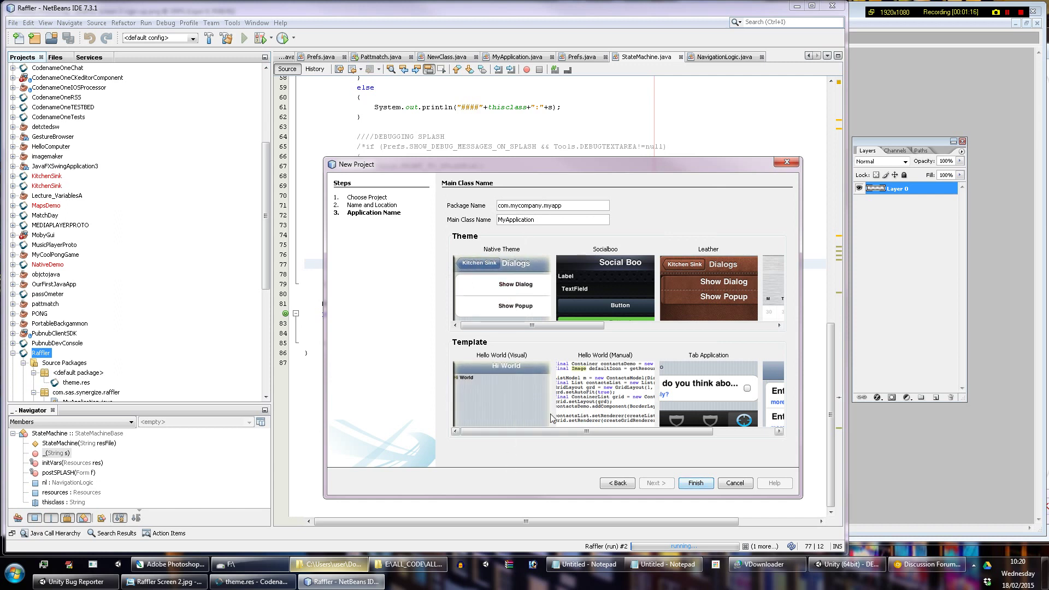
pyautogui.click(735, 484)
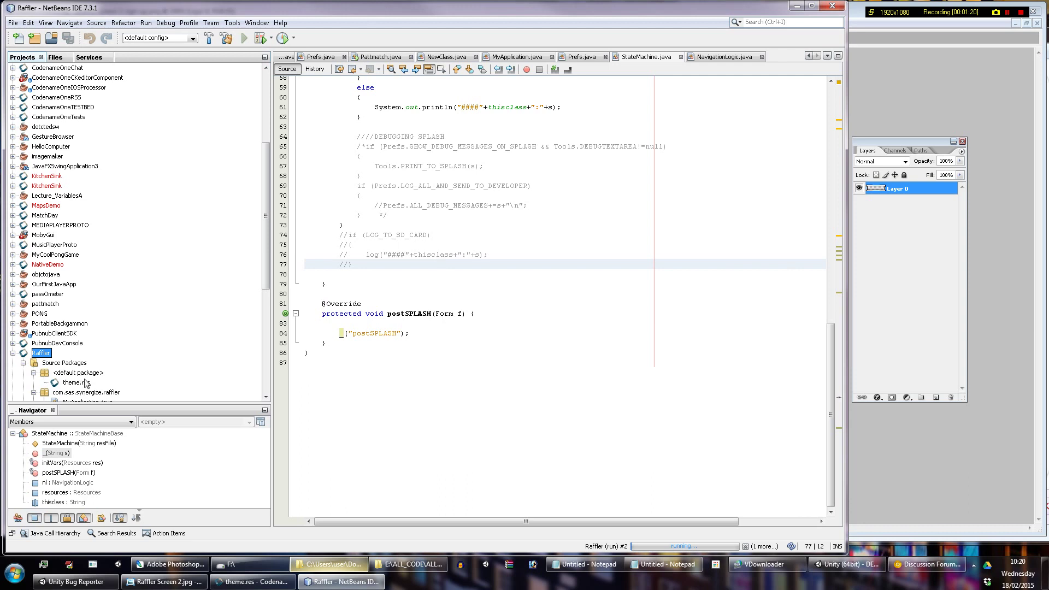
# Step: Switch to Codename One Designer and add a GUI element named LOGIN using the BlankForm template
pyautogui.click(253, 581)
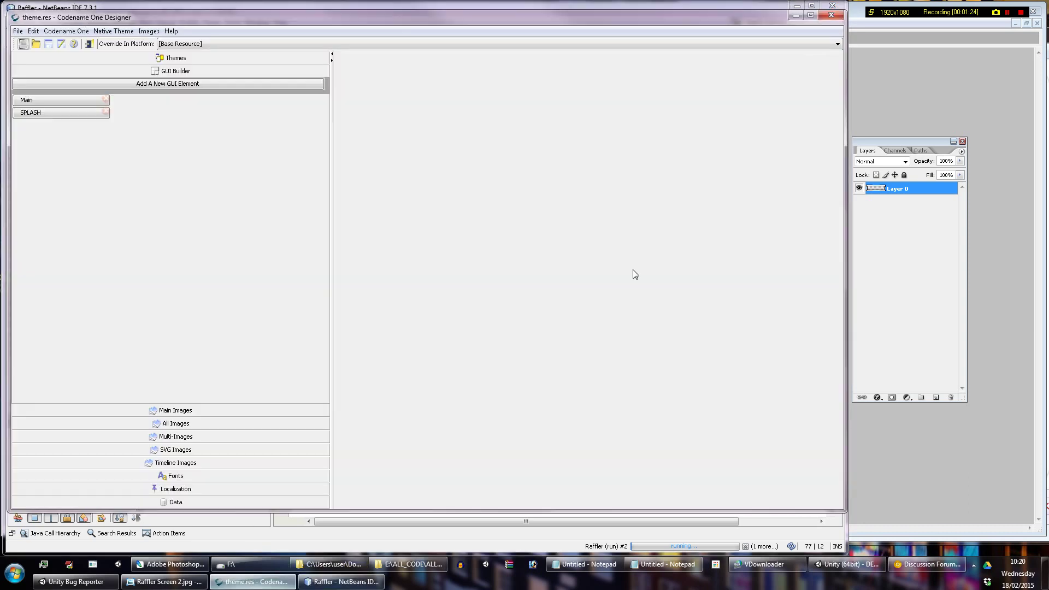
pyautogui.click(163, 582)
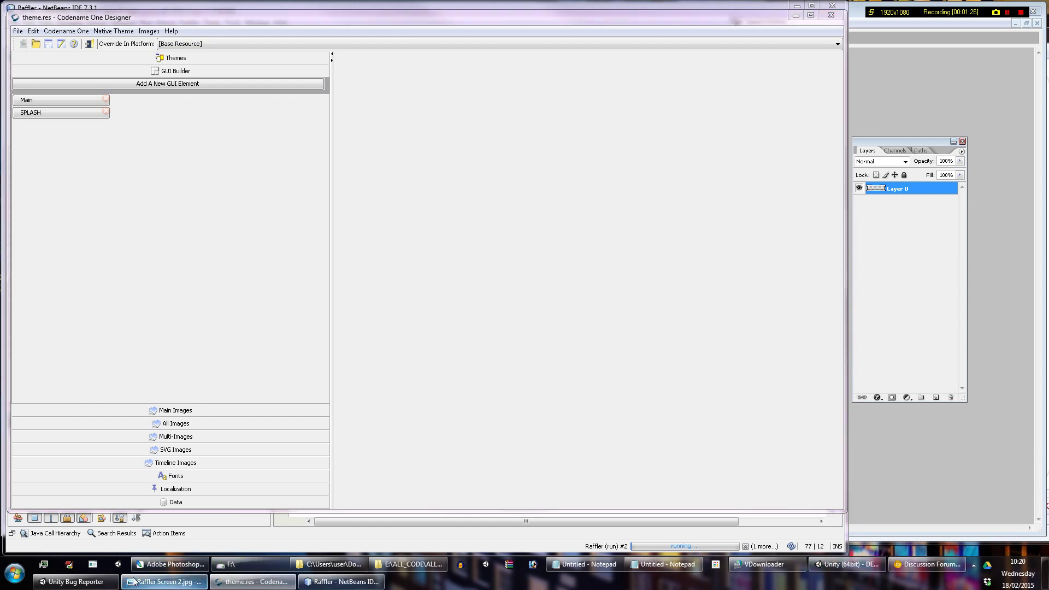
pyautogui.click(556, 17)
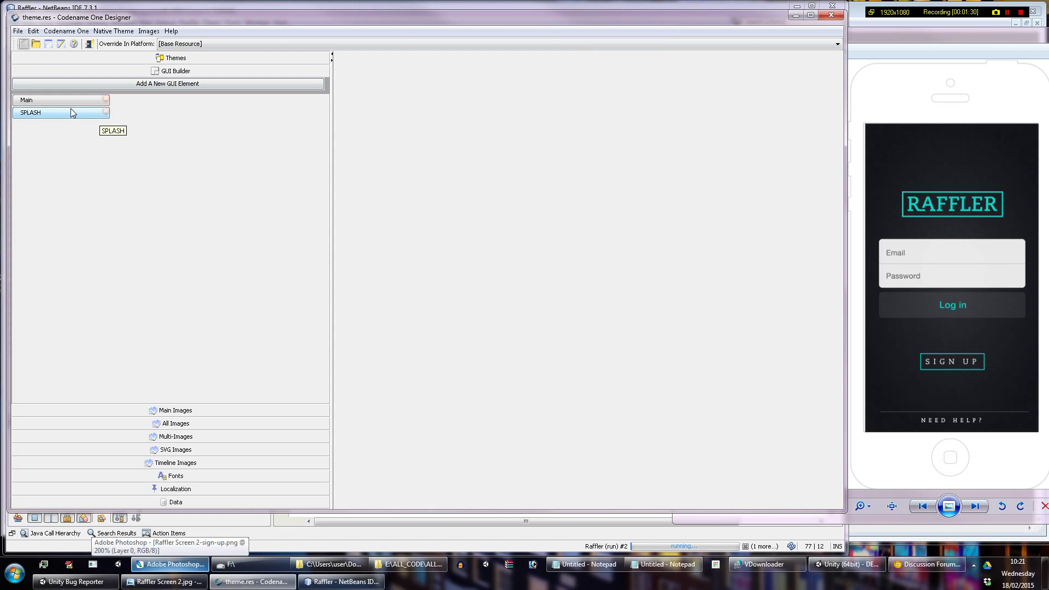
pyautogui.click(204, 82)
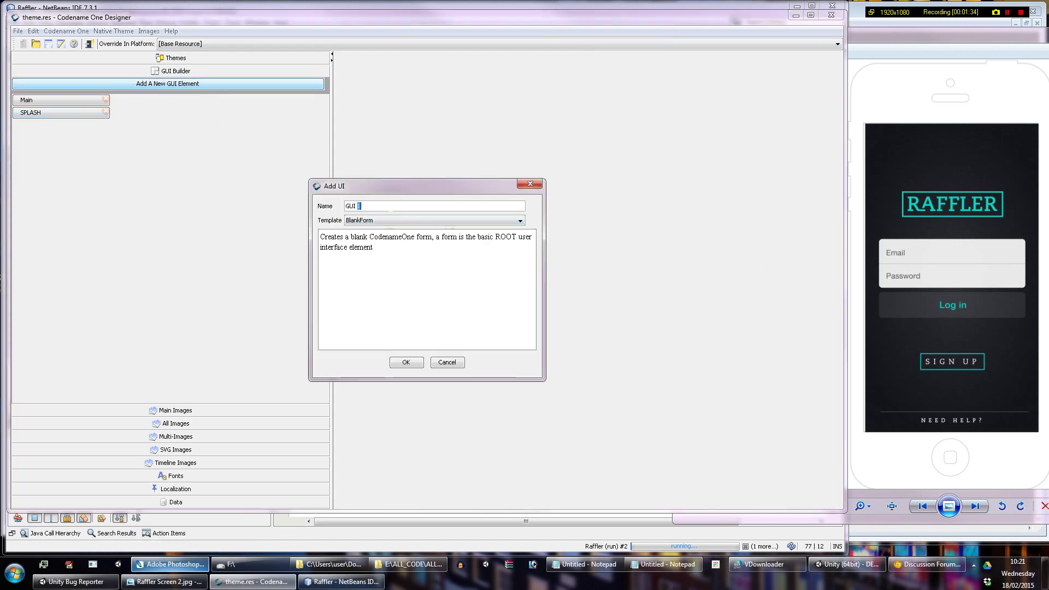
pyautogui.tripleClick(390, 206)
pyautogui.write('LOGIN')
pyautogui.click(416, 360)
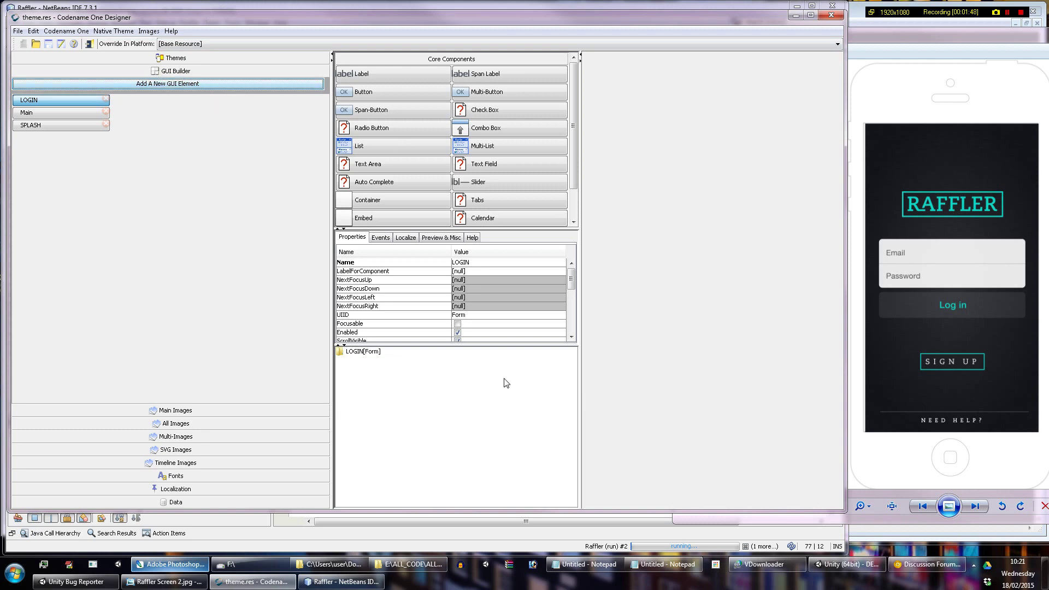
# Step: Delete all the unused images from the resource file, including the need-help, raffler-lock and loginButton images
pyautogui.click(364, 352)
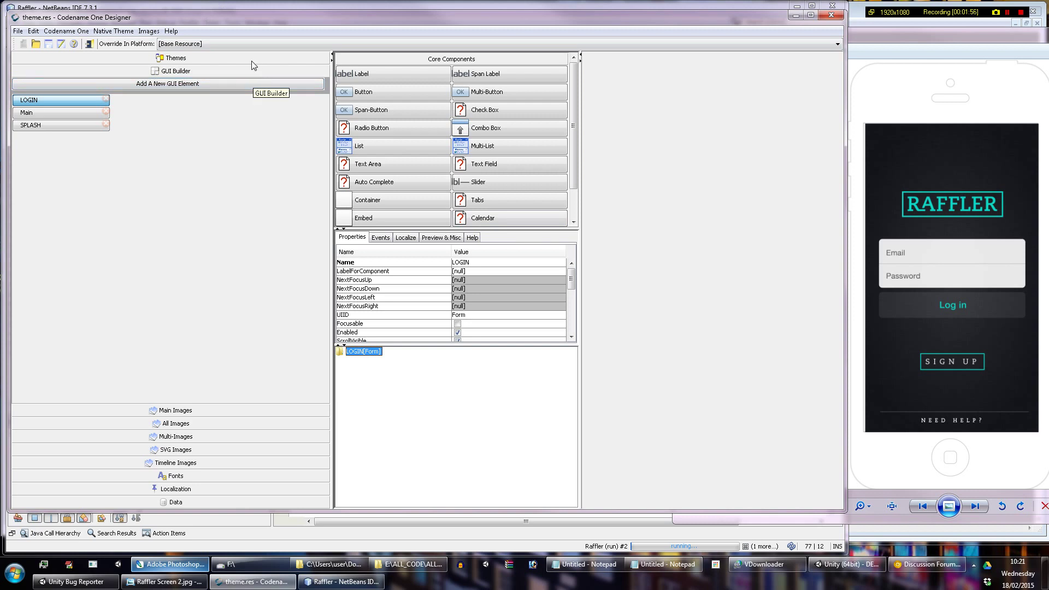
pyautogui.click(148, 31)
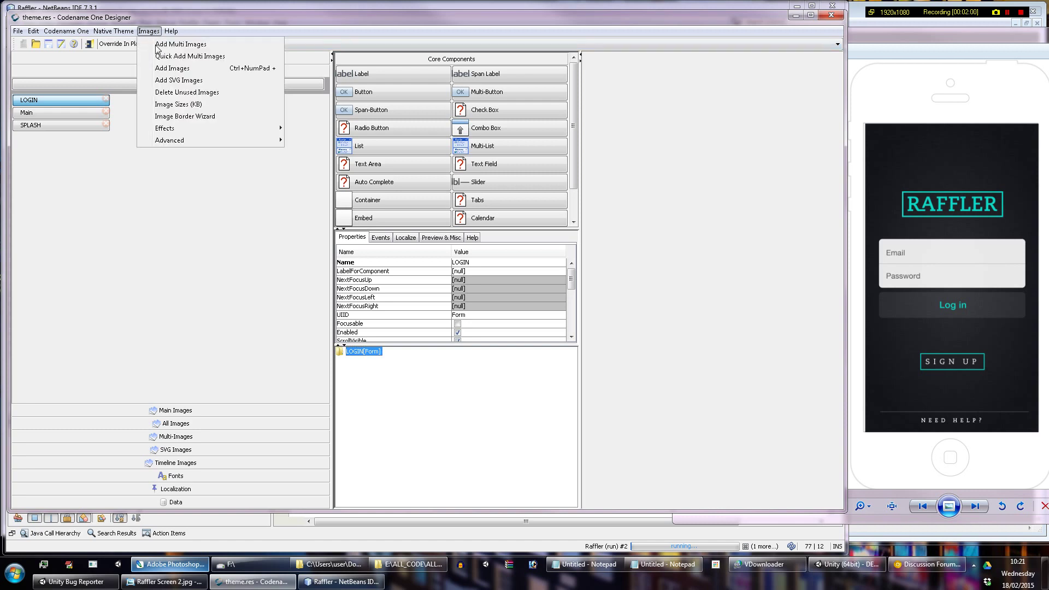
pyautogui.click(173, 93)
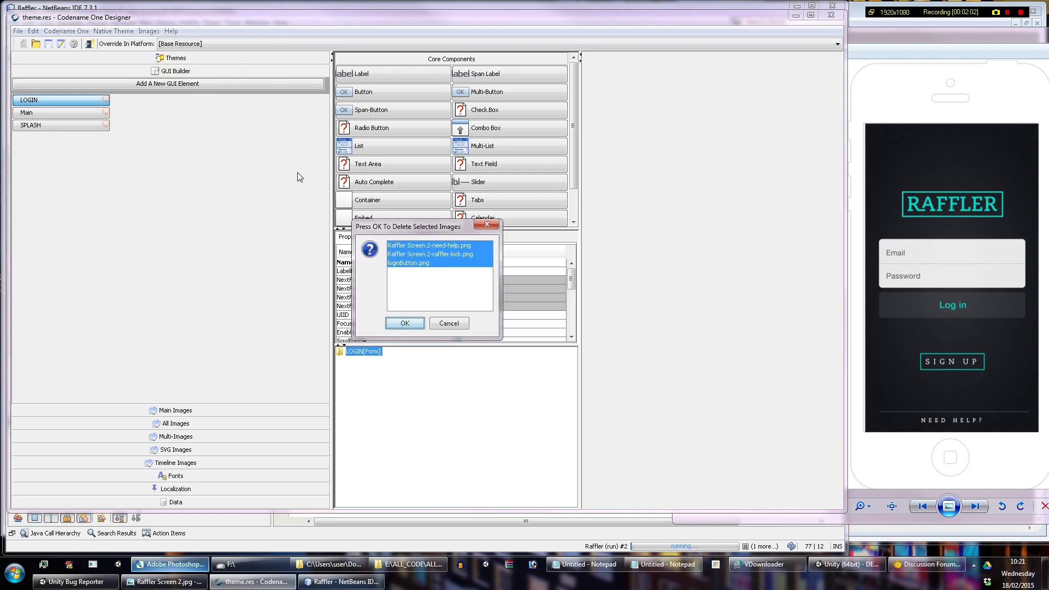
pyautogui.click(415, 326)
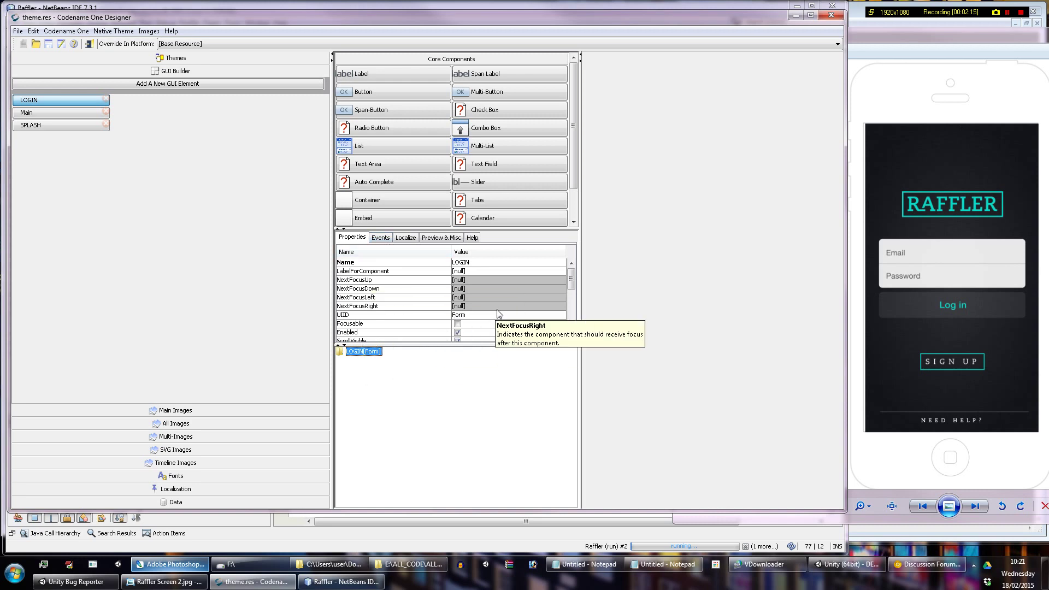
# Step: Set the LOGIN form's layout to Border Layout
pyautogui.scroll(-3, 506, 279)
pyautogui.click(505, 271)
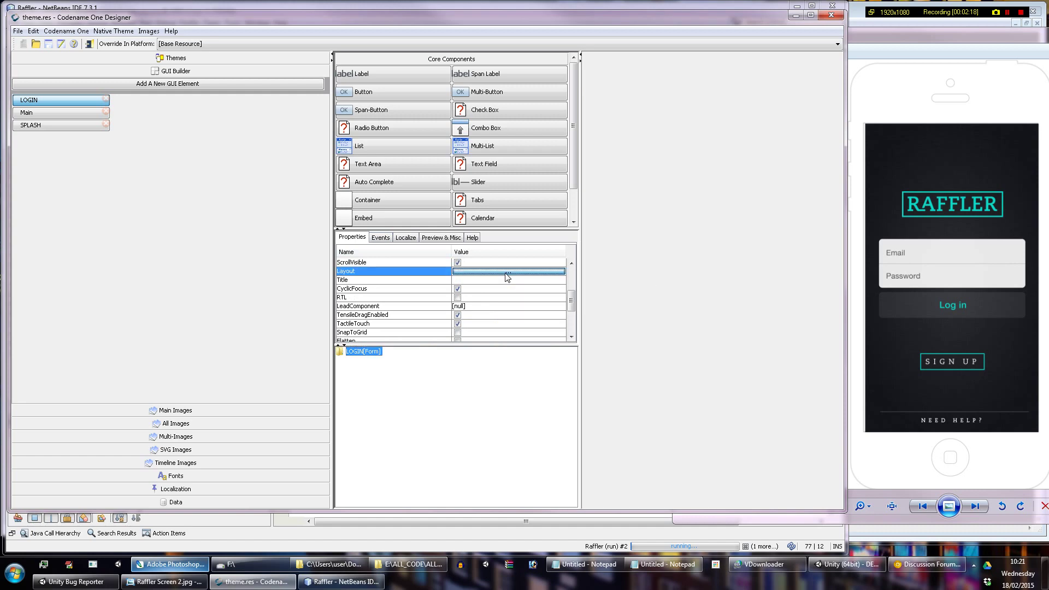
pyautogui.click(506, 271)
pyautogui.click(493, 195)
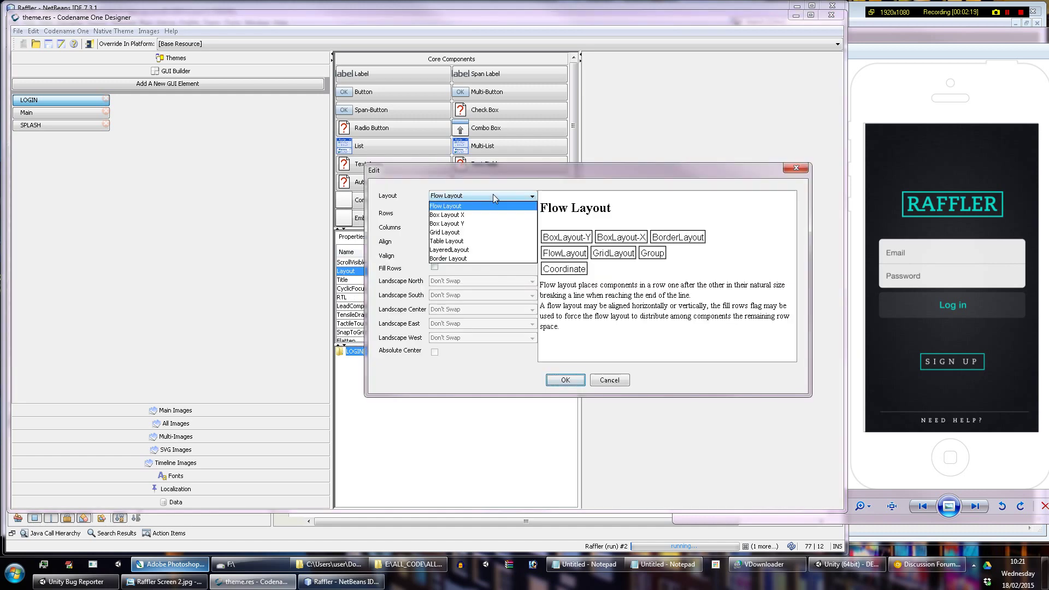
pyautogui.click(485, 258)
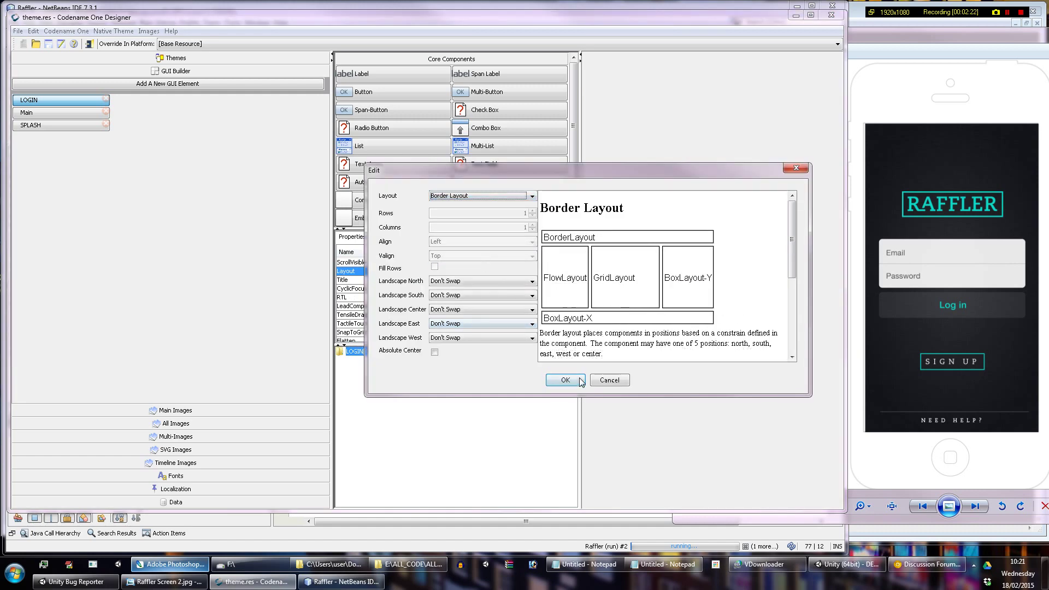
pyautogui.click(564, 381)
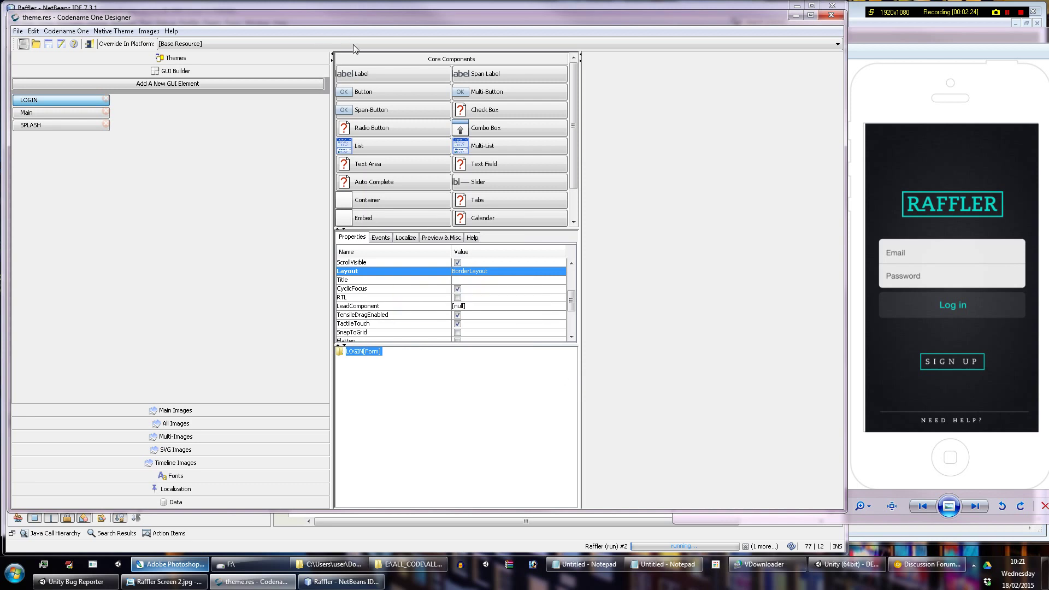
# Step: Add a container inside the LOGIN form, name it ContainerCENTRE and check its layout constraint
pyautogui.click(370, 200)
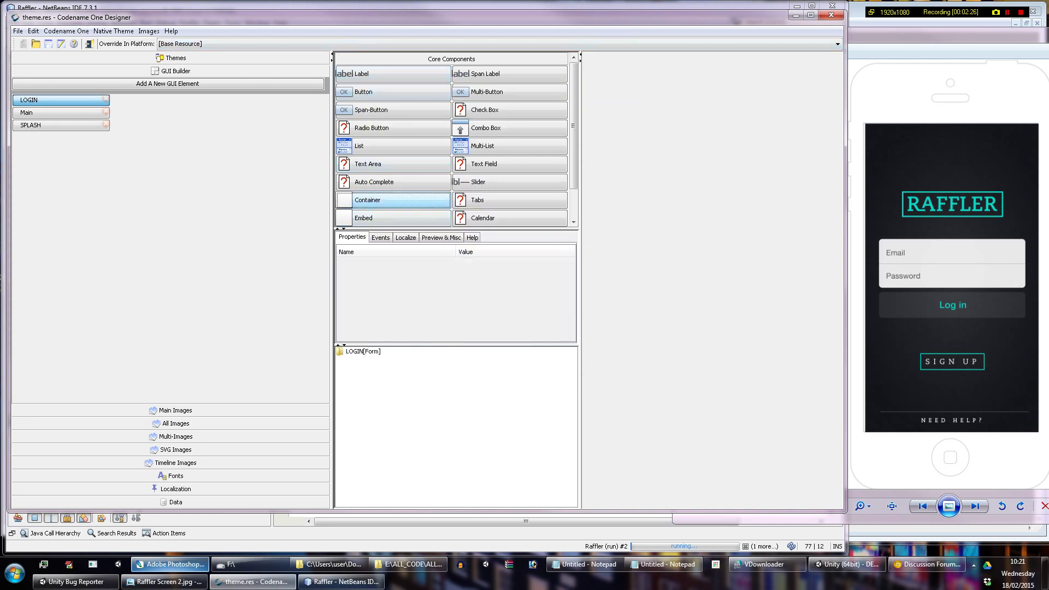
pyautogui.click(365, 355)
pyautogui.click(371, 361)
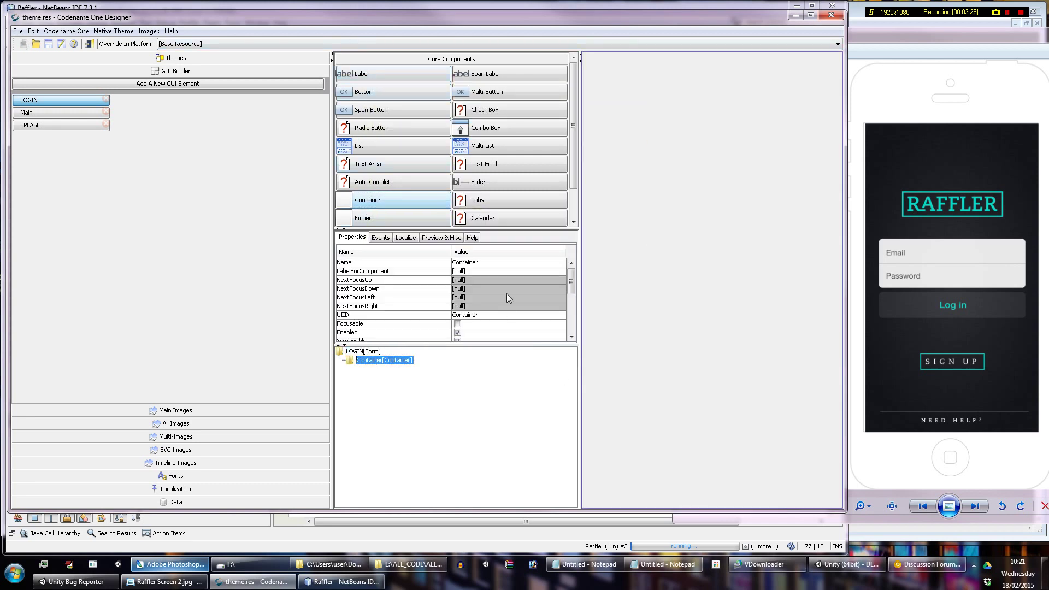
pyautogui.click(496, 263)
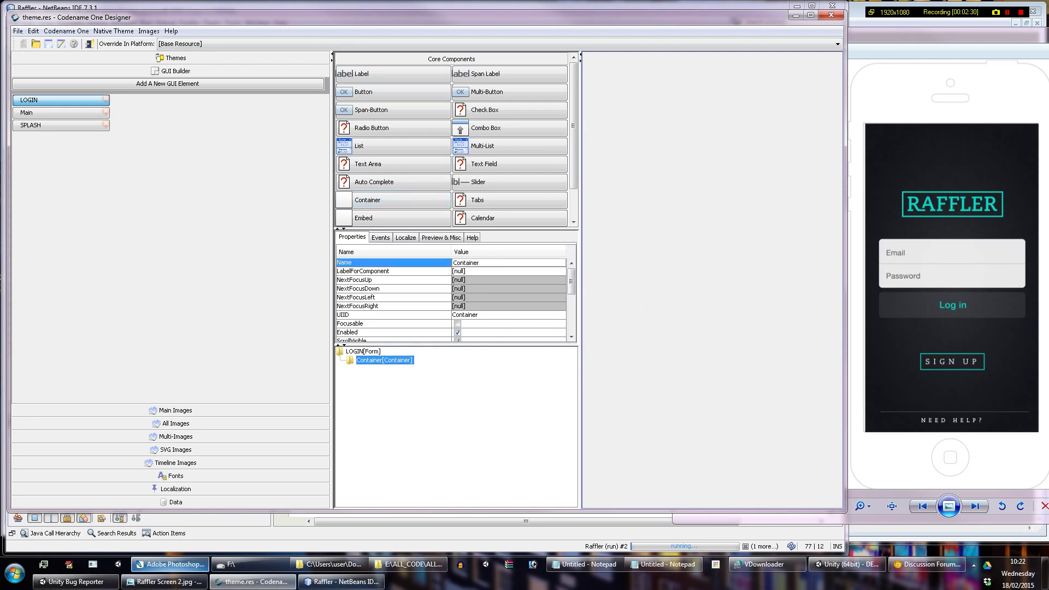
pyautogui.write('CENTRE')
pyautogui.press('Return')
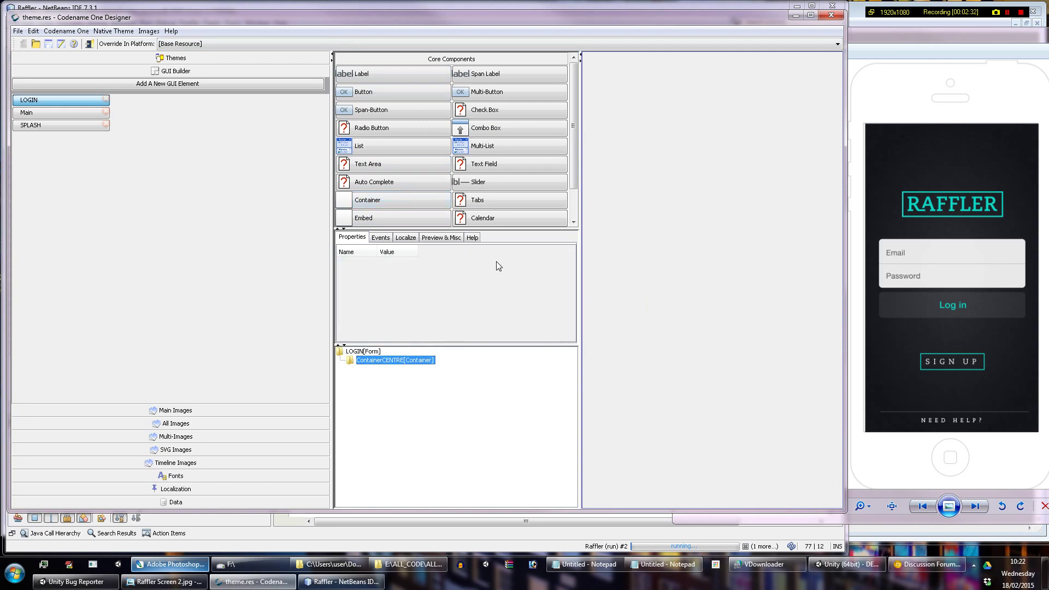
pyautogui.scroll(-6, 470, 306)
pyautogui.click(470, 338)
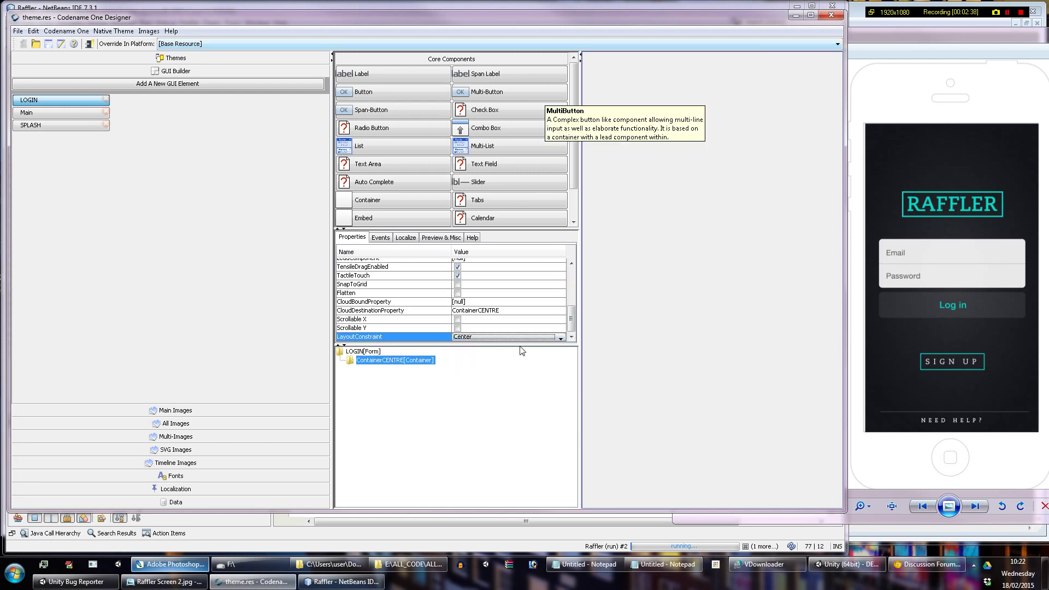
# Step: Look through the LOGIN form's properties and set its UIID to FormLOGIN
pyautogui.click(378, 353)
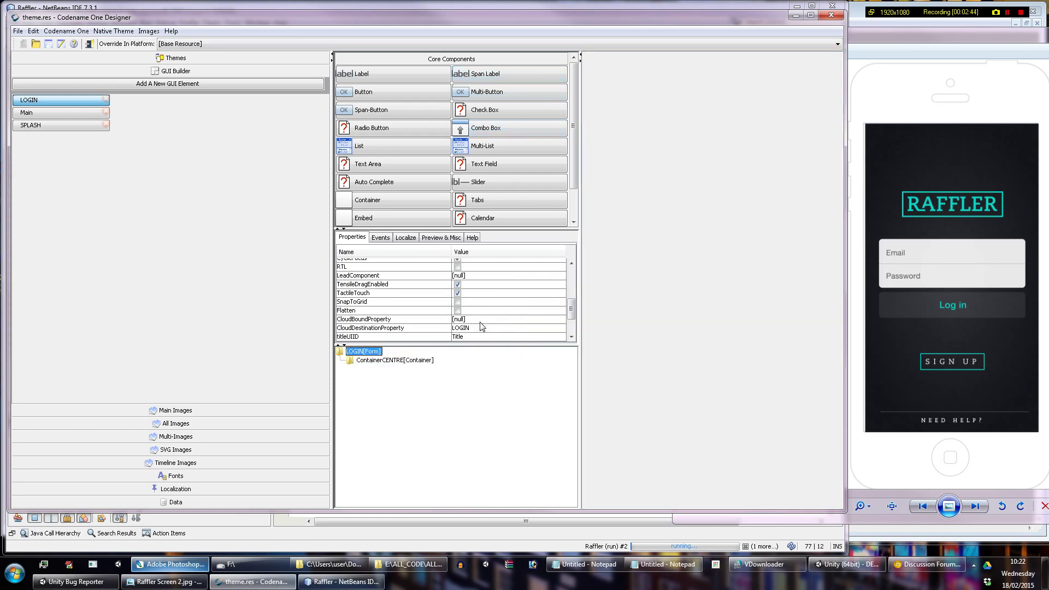
pyautogui.scroll(2, 483, 327)
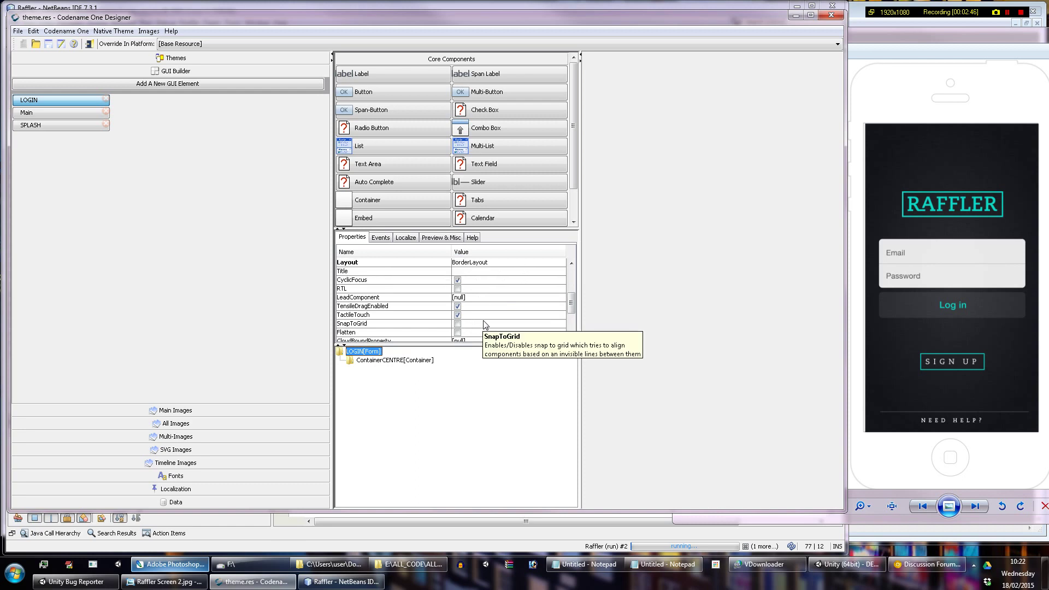
pyautogui.scroll(3, 484, 325)
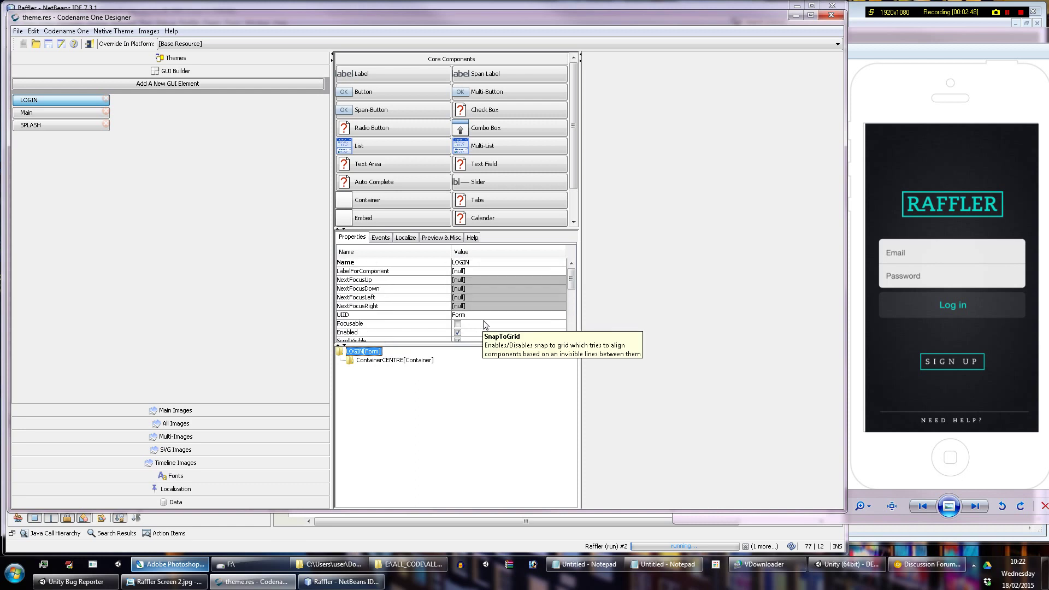
pyautogui.scroll(-5, 484, 325)
pyautogui.scroll(-3, 483, 325)
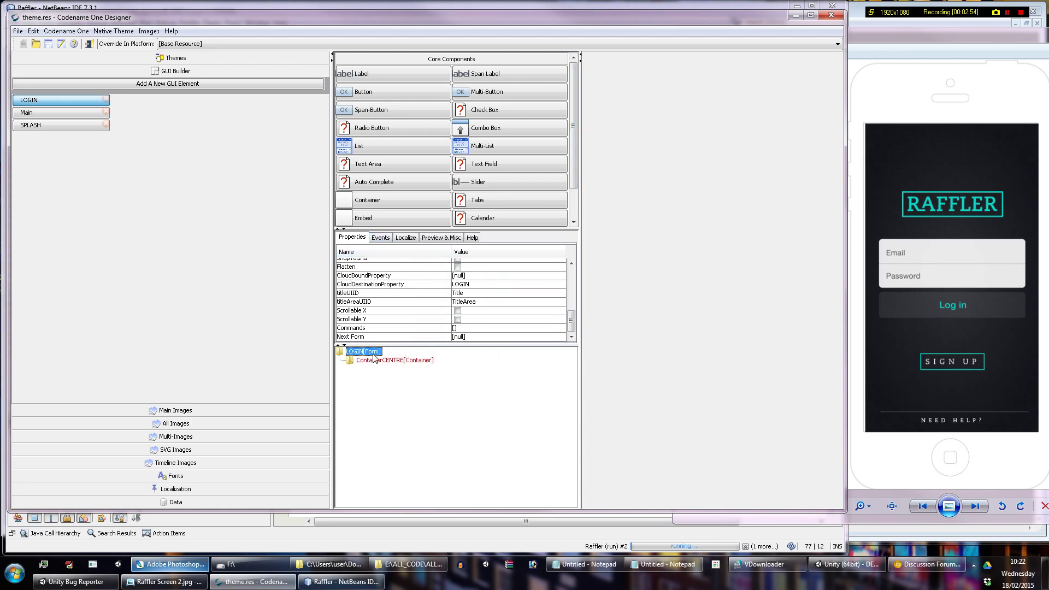
pyautogui.scroll(7, 485, 294)
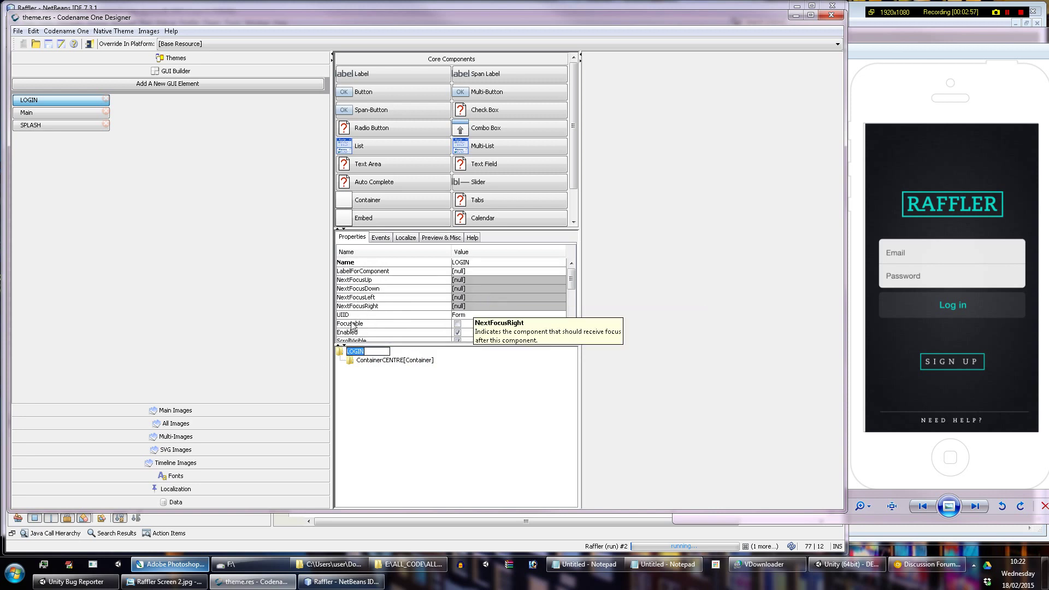
pyautogui.click(486, 316)
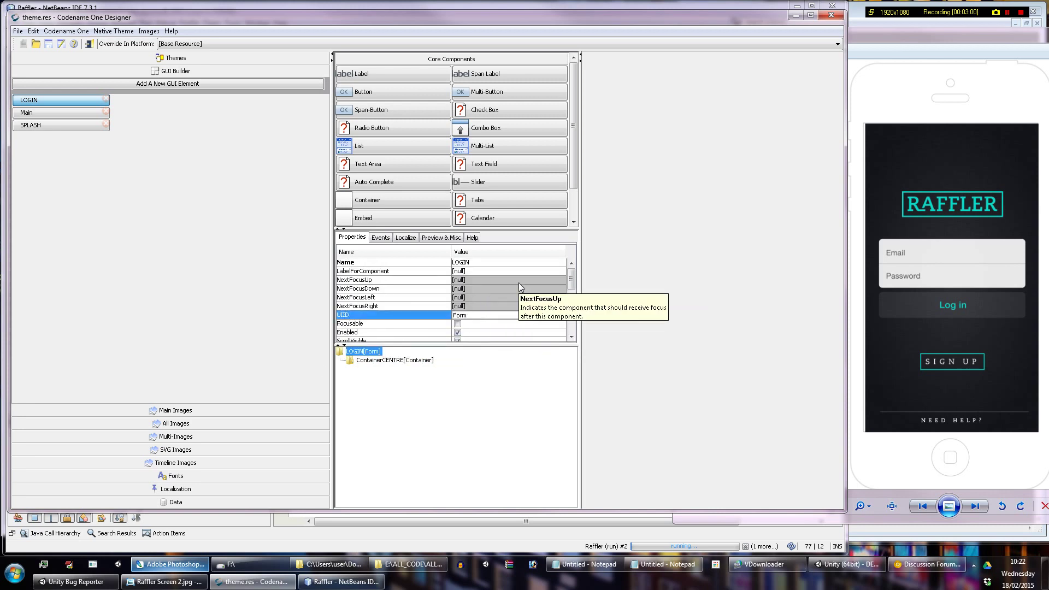
pyautogui.write('LOGIN')
pyautogui.press('Return')
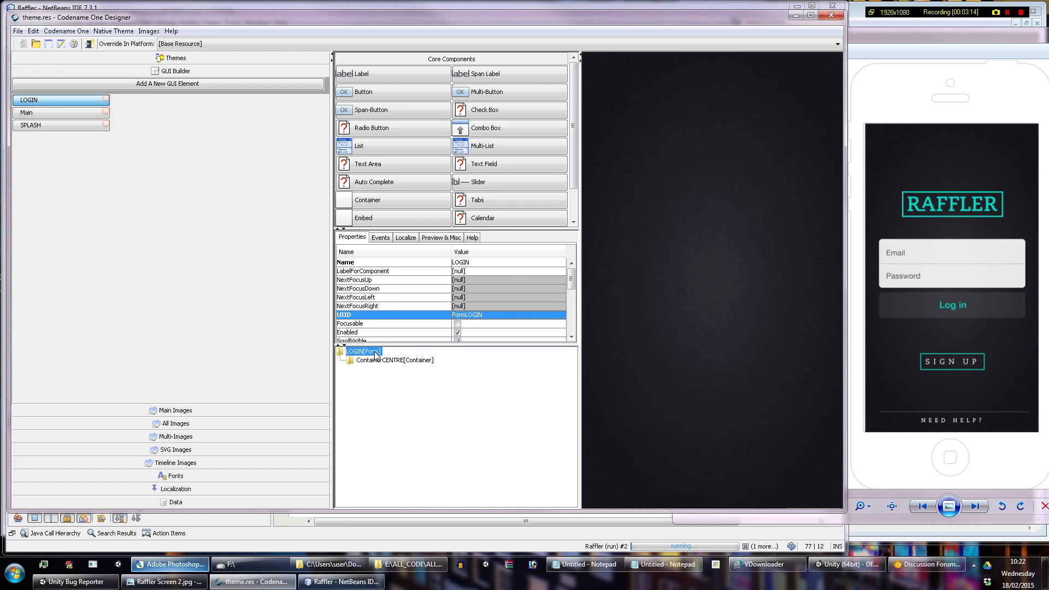
# Step: Change the LOGIN form's UIID to Form_LOGIN
pyautogui.click(503, 315)
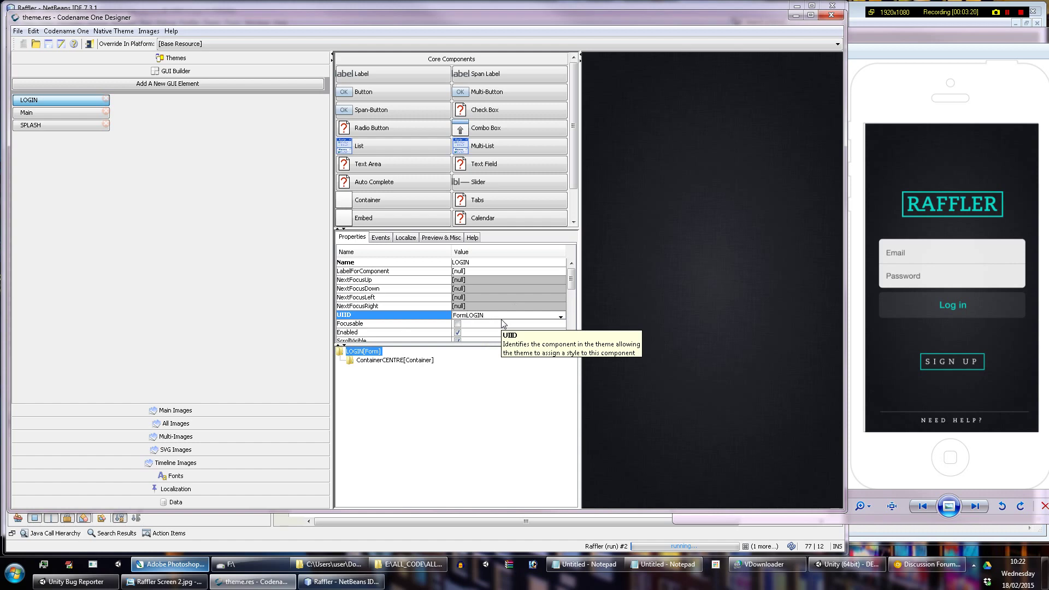
pyautogui.press('Return')
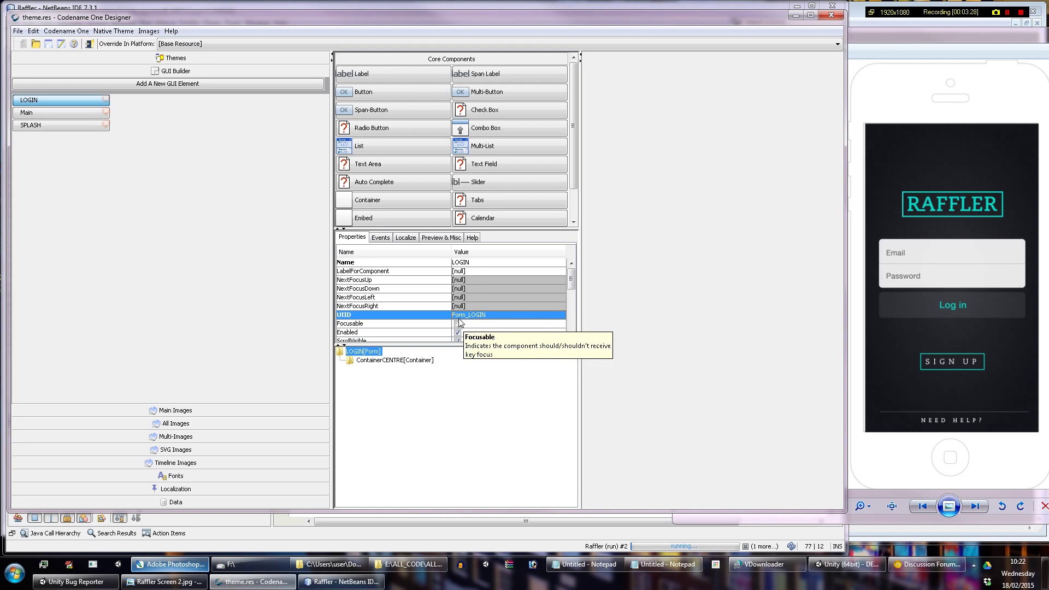
# Step: Start a Quick Add Multi Images import and browse to the Raffler project's res/theme/rafflerLogo.png folder
pyautogui.click(149, 31)
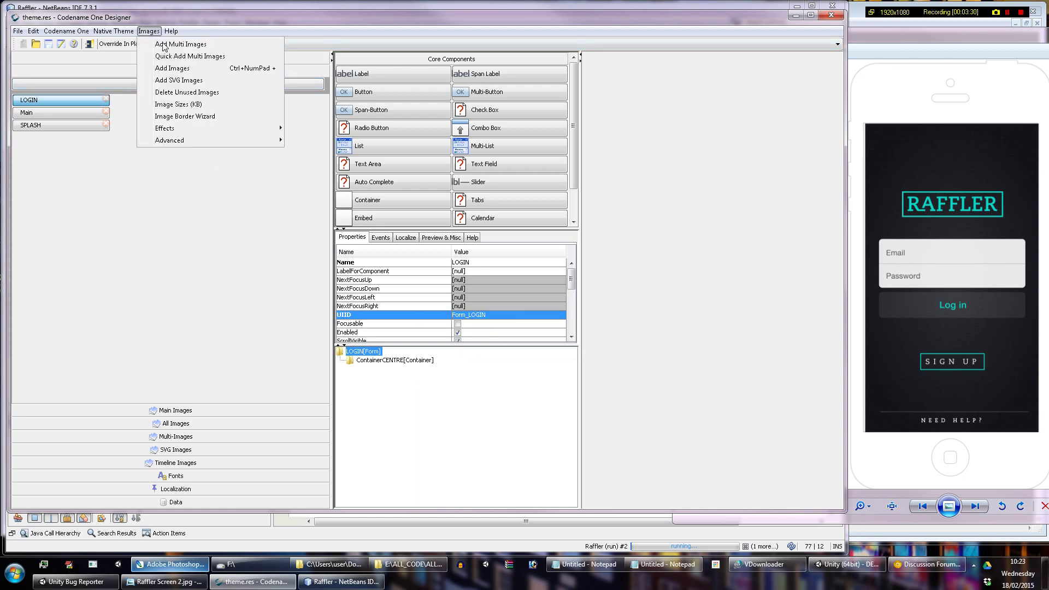
pyautogui.click(171, 57)
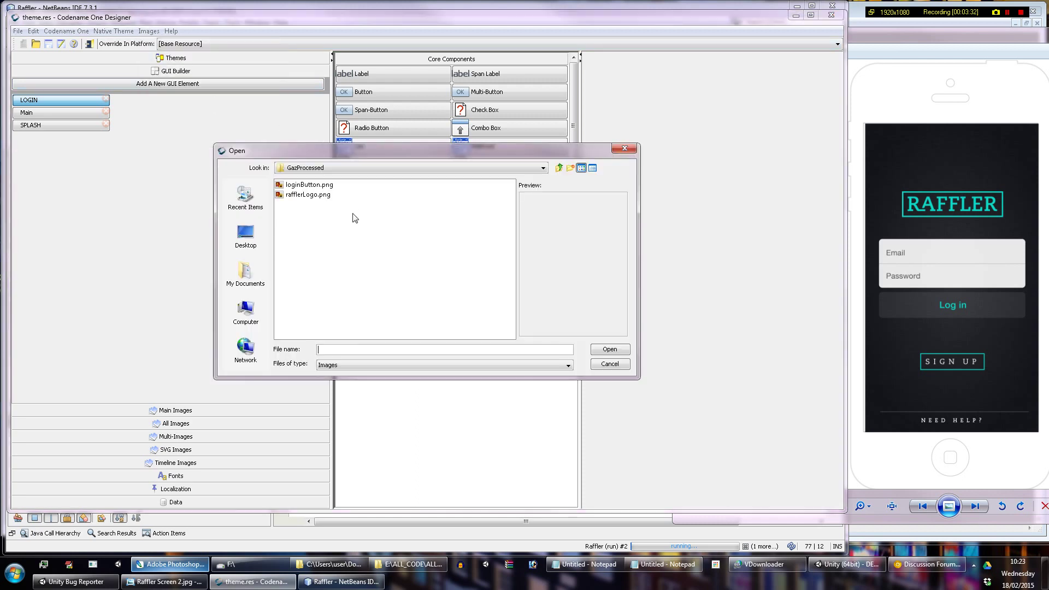
pyautogui.click(559, 168)
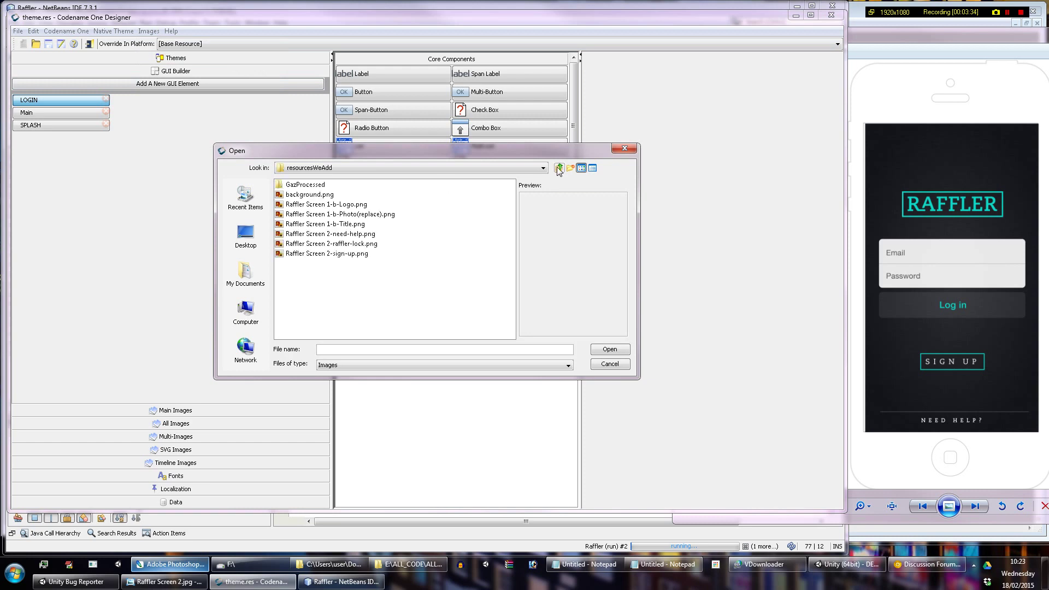
pyautogui.click(559, 168)
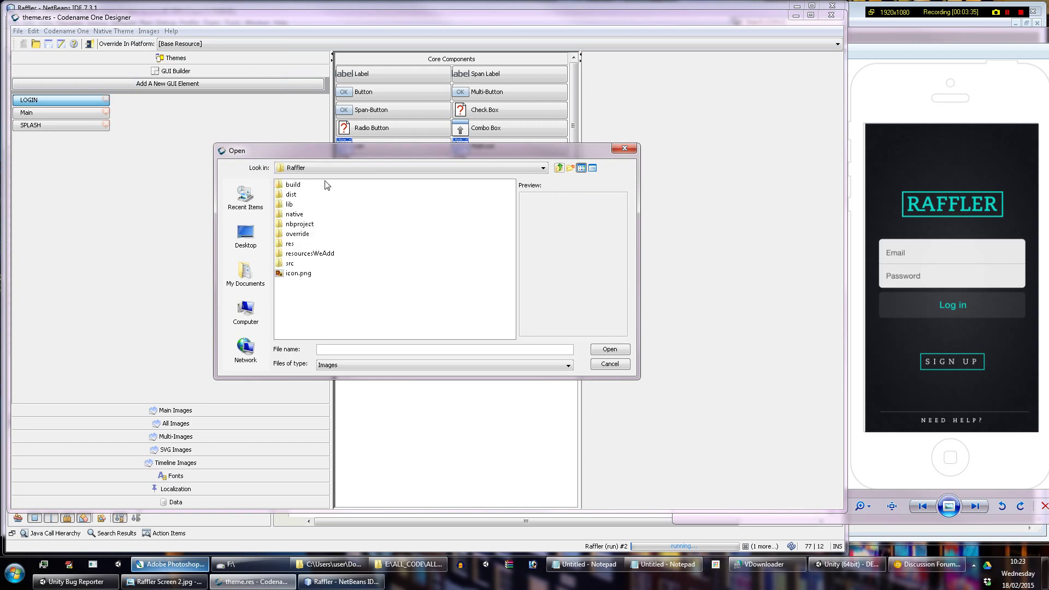
pyautogui.doubleClick(290, 244)
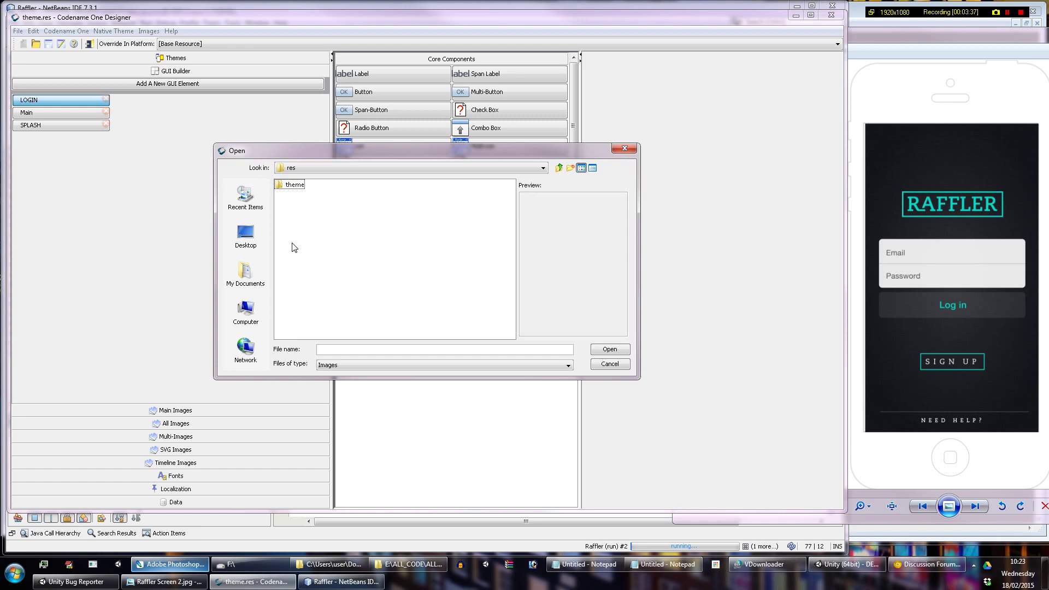
pyautogui.doubleClick(292, 185)
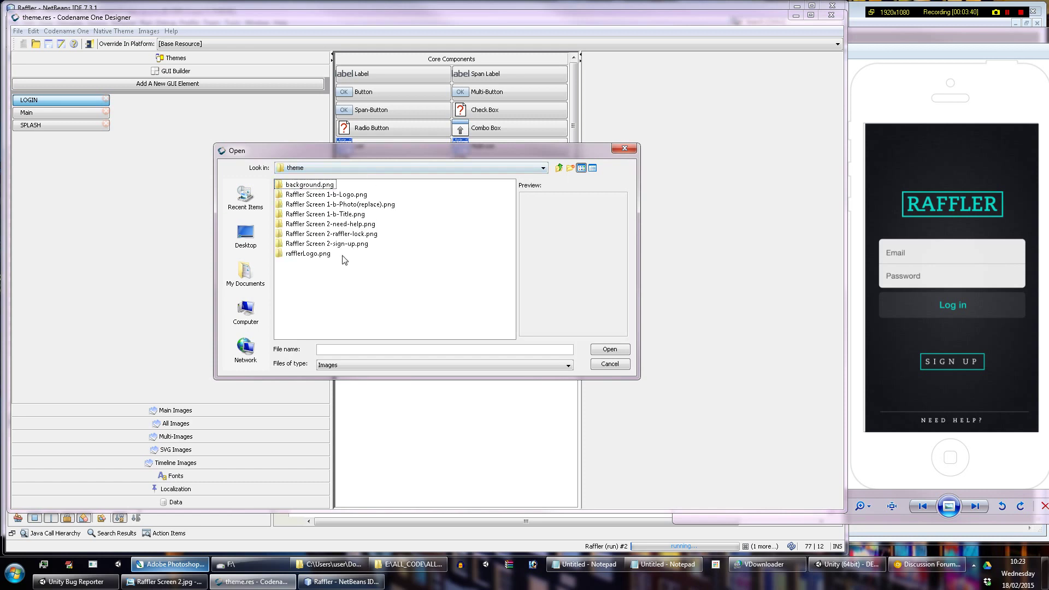
pyautogui.click(309, 256)
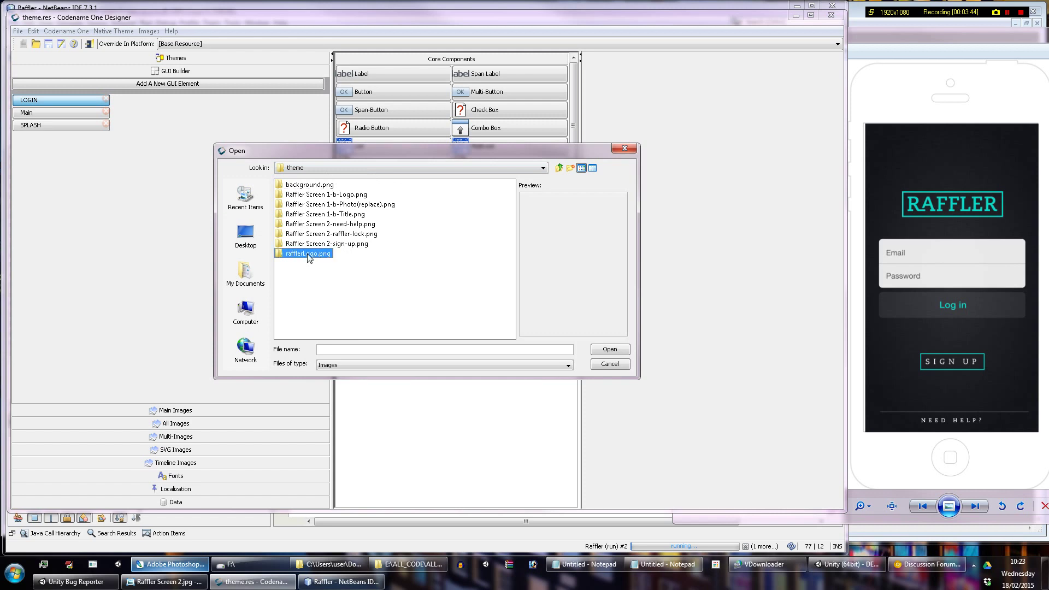
pyautogui.doubleClick(309, 255)
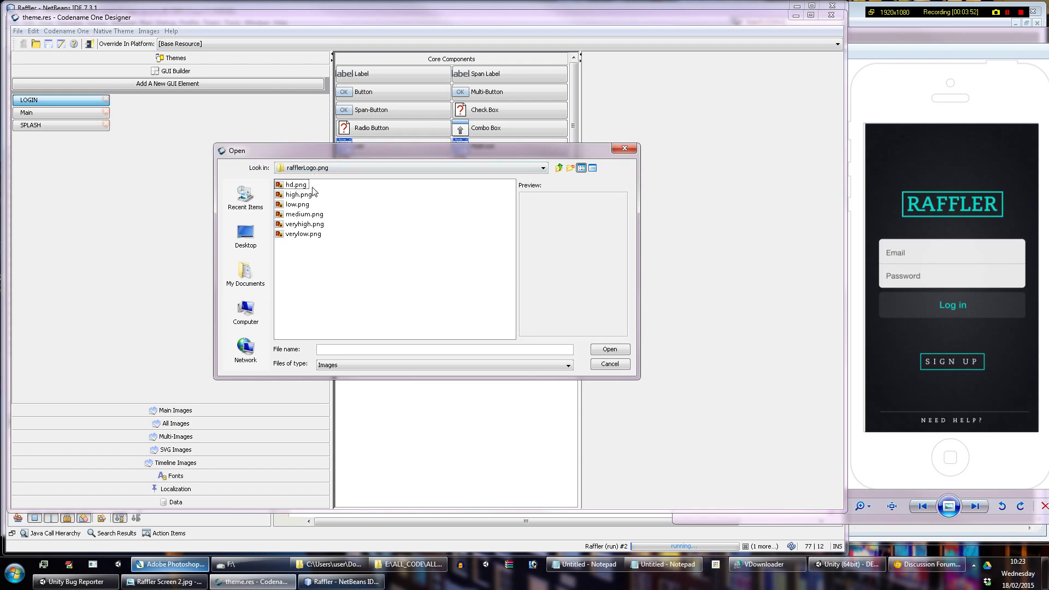
# Step: Switch to Windows Explorer and open the Raffler project's res/theme/rafflerLogo.png folder
pyautogui.click(409, 564)
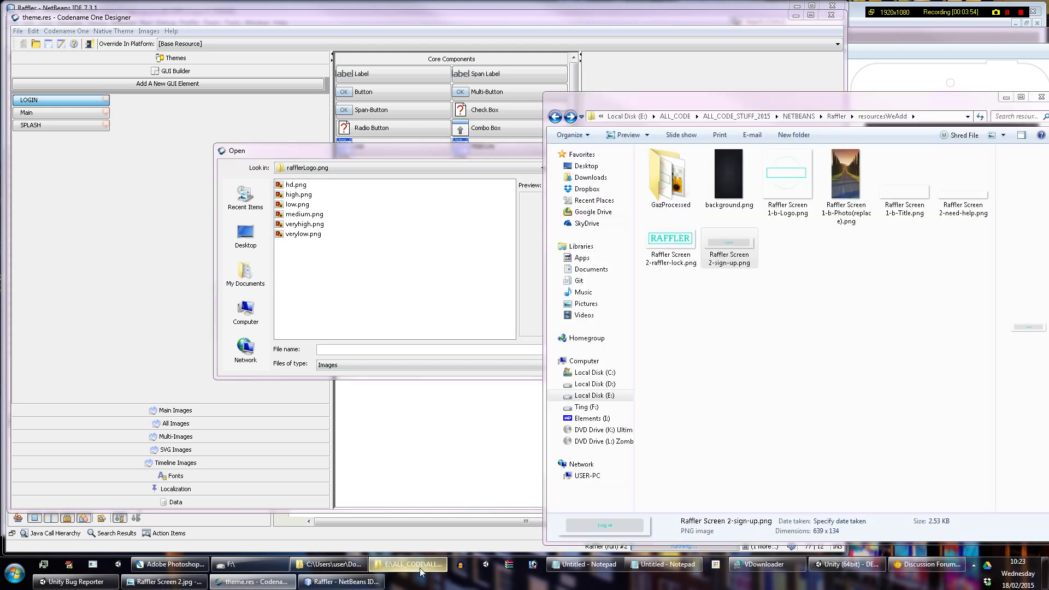
pyautogui.doubleClick(659, 187)
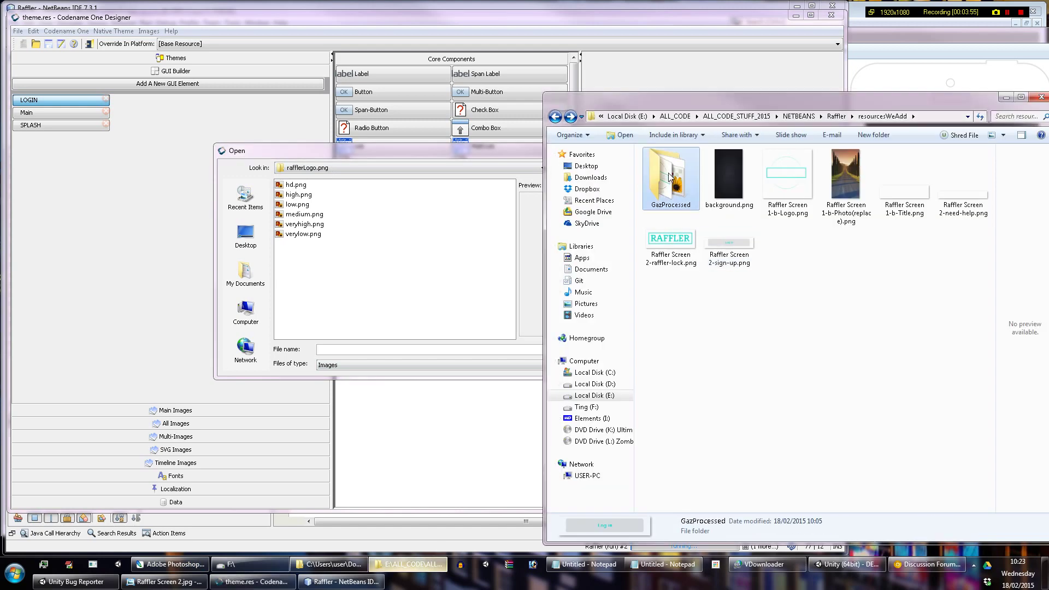
pyautogui.moveTo(904, 100); pyautogui.dragTo(772, 96)
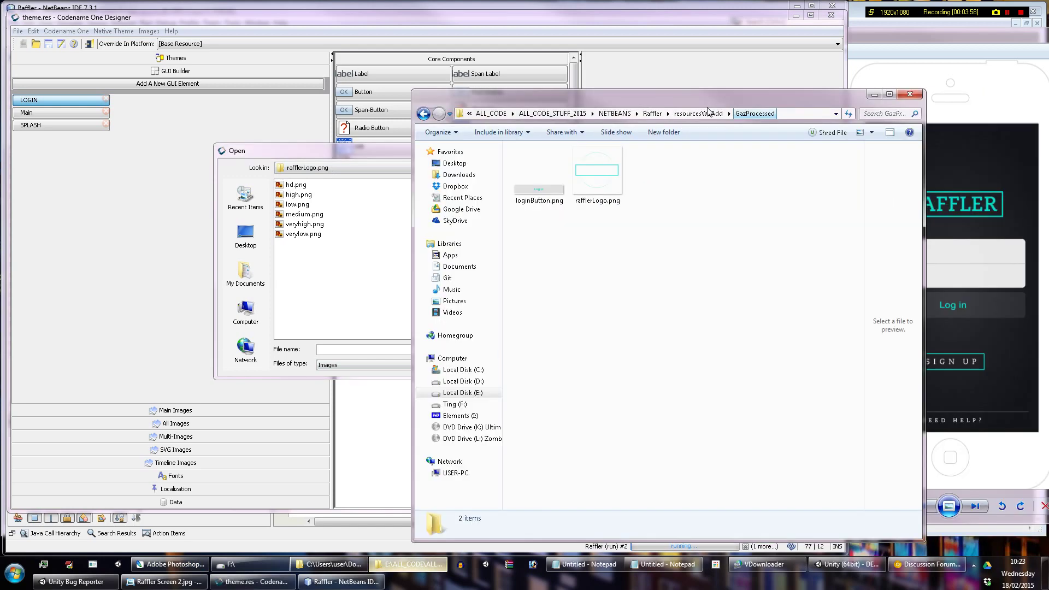
pyautogui.click(656, 118)
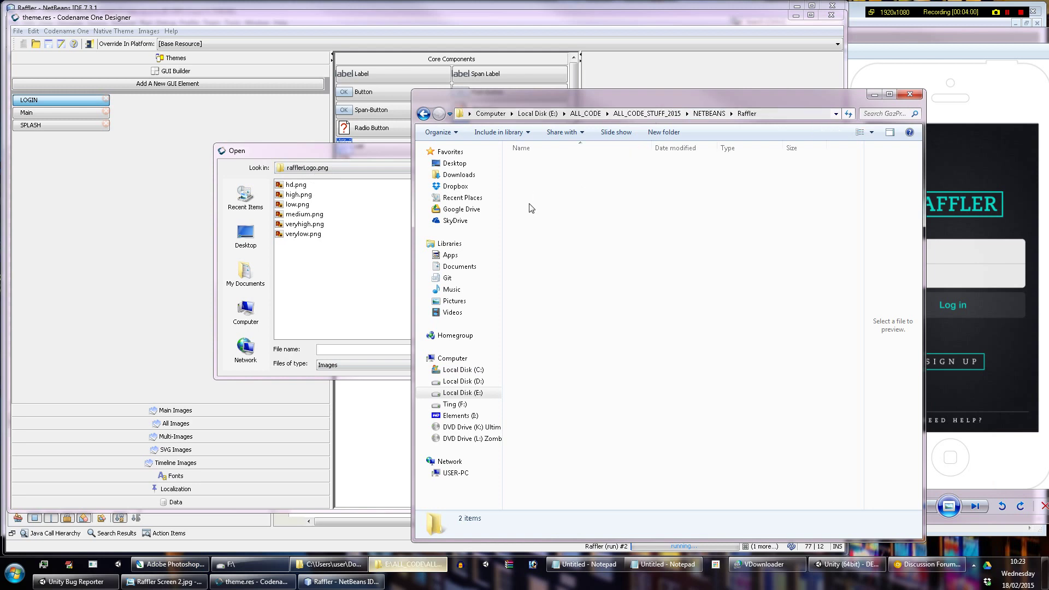
pyautogui.doubleClick(527, 233)
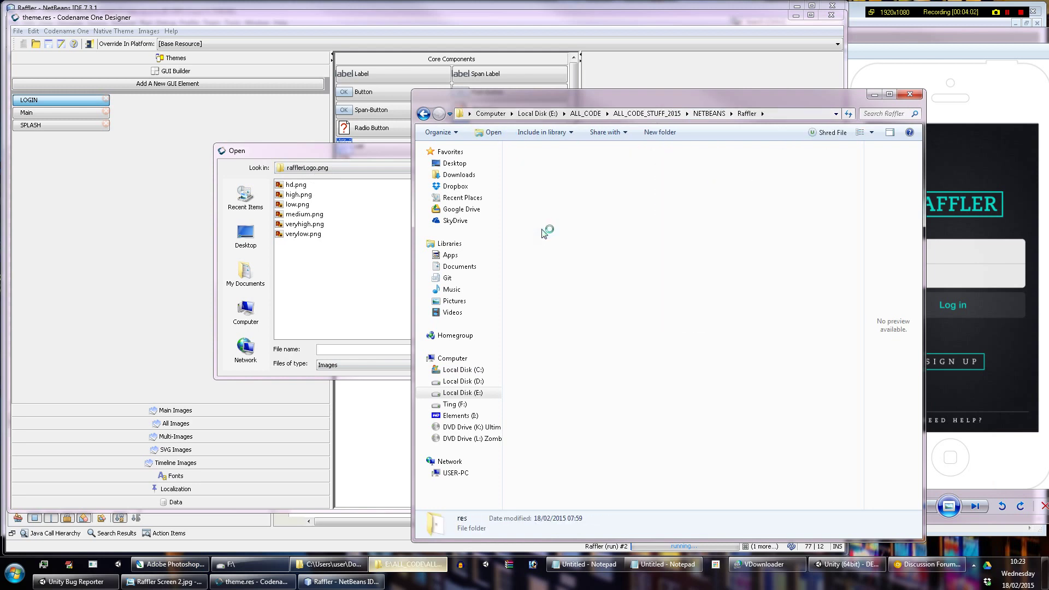
pyautogui.doubleClick(533, 164)
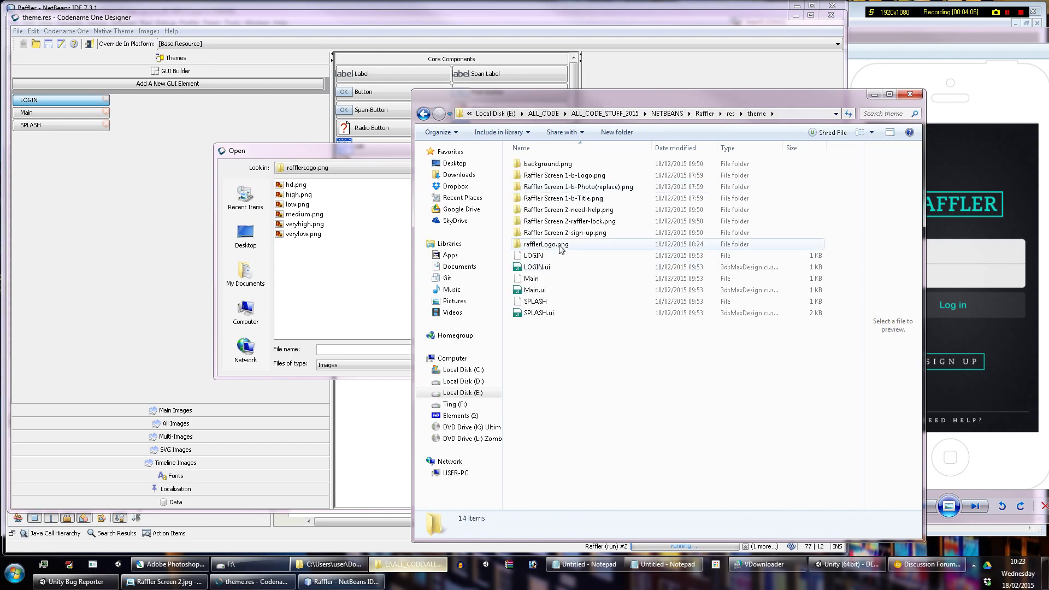
pyautogui.doubleClick(561, 249)
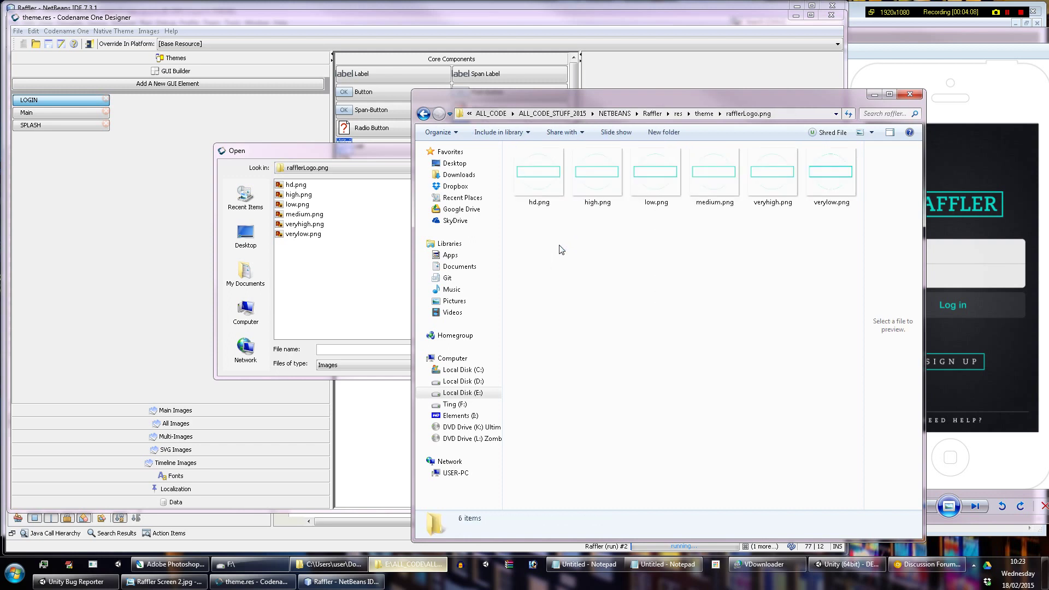
# Step: Examine the pixel dimensions of the rafflerLogo image versions, from hd.png through verylow.png
pyautogui.click(526, 183)
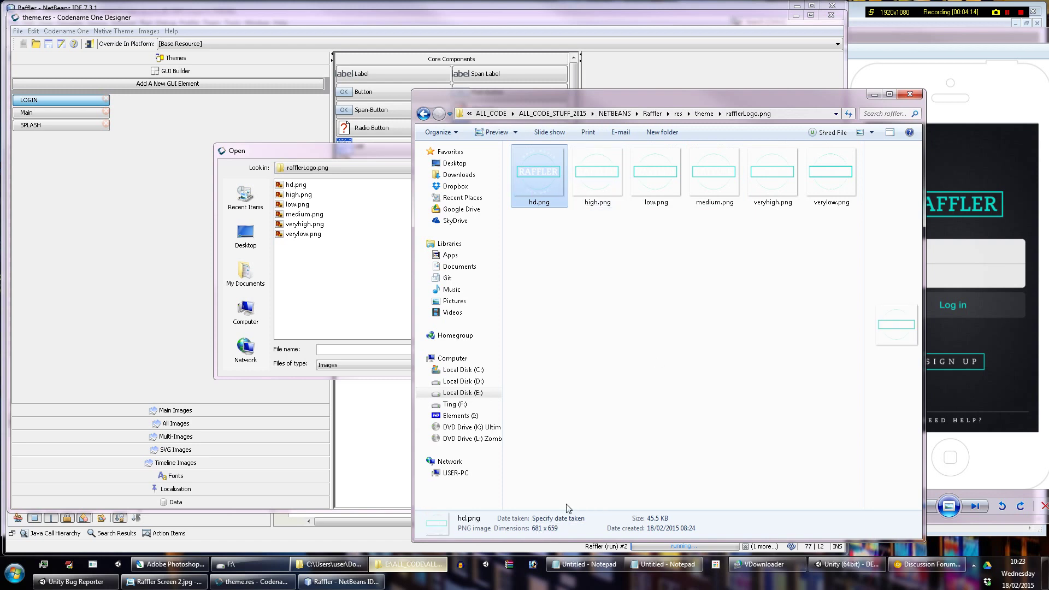
pyautogui.press('Right')
pyautogui.press('Right')
pyautogui.press('Right')
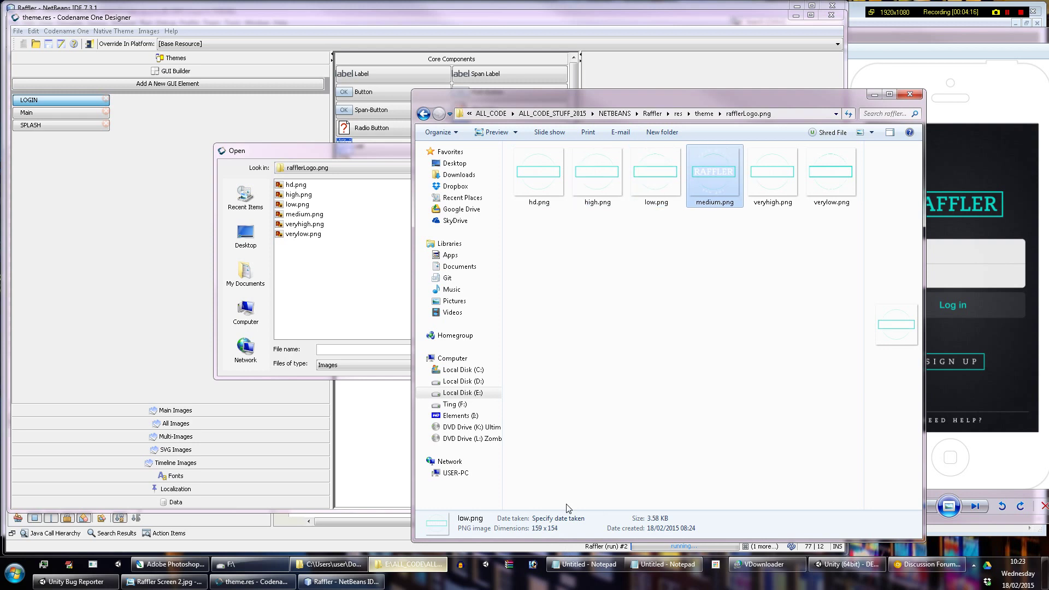
pyautogui.press('Right')
pyautogui.press('Right')
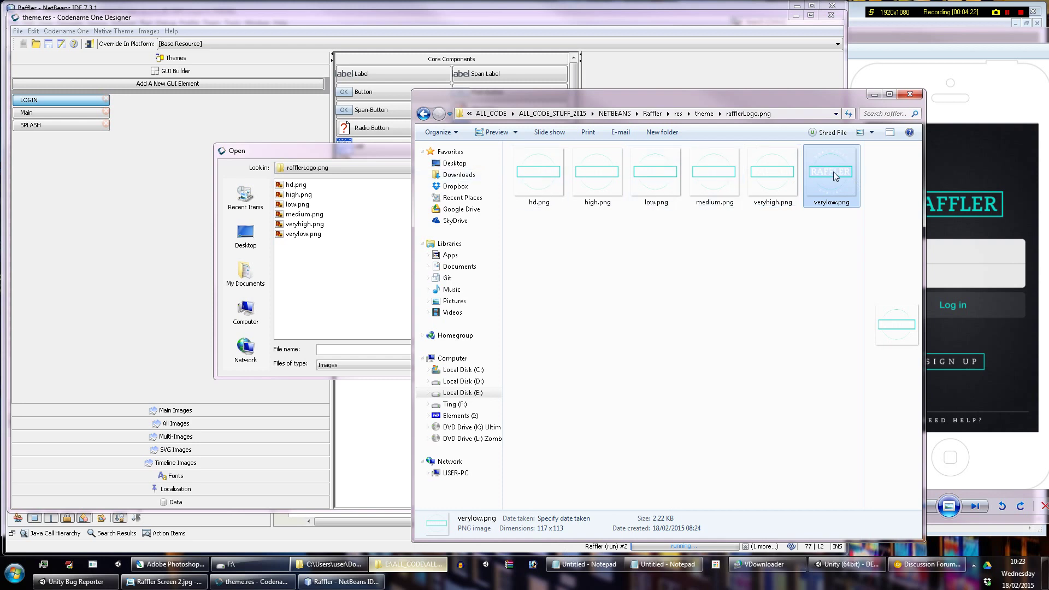
# Step: Return to the designer's image import and choose background.png from the project's resourcesWeAdd folder
pyautogui.click(300, 151)
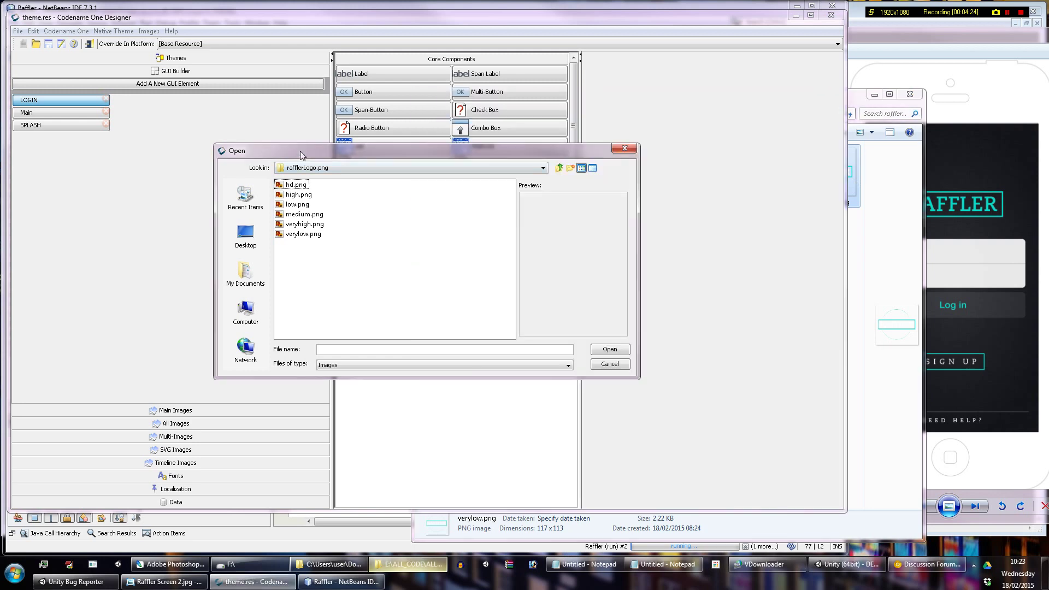
pyautogui.click(560, 168)
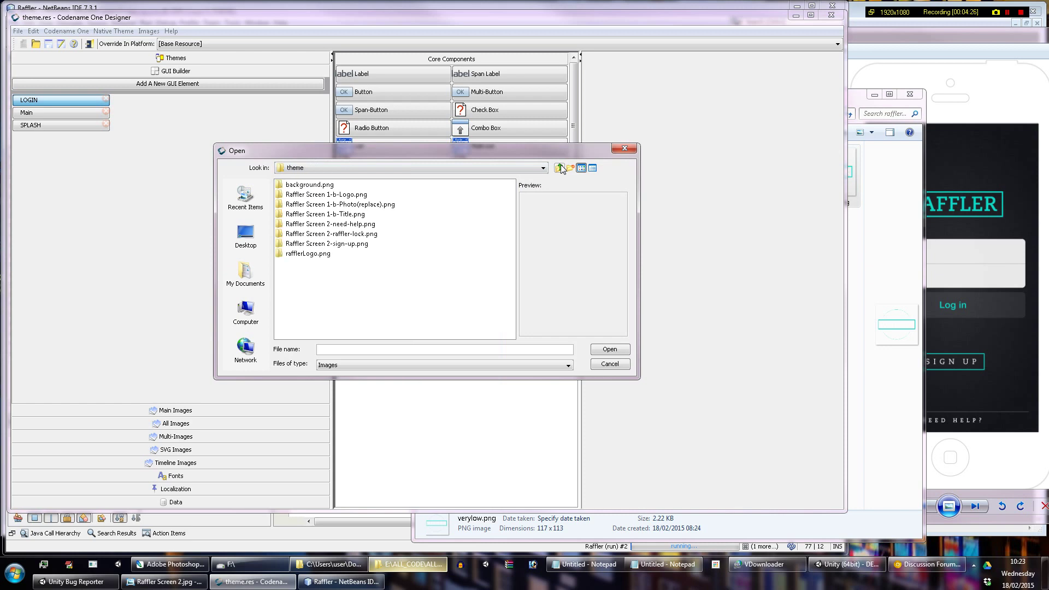
pyautogui.click(561, 168)
pyautogui.click(561, 167)
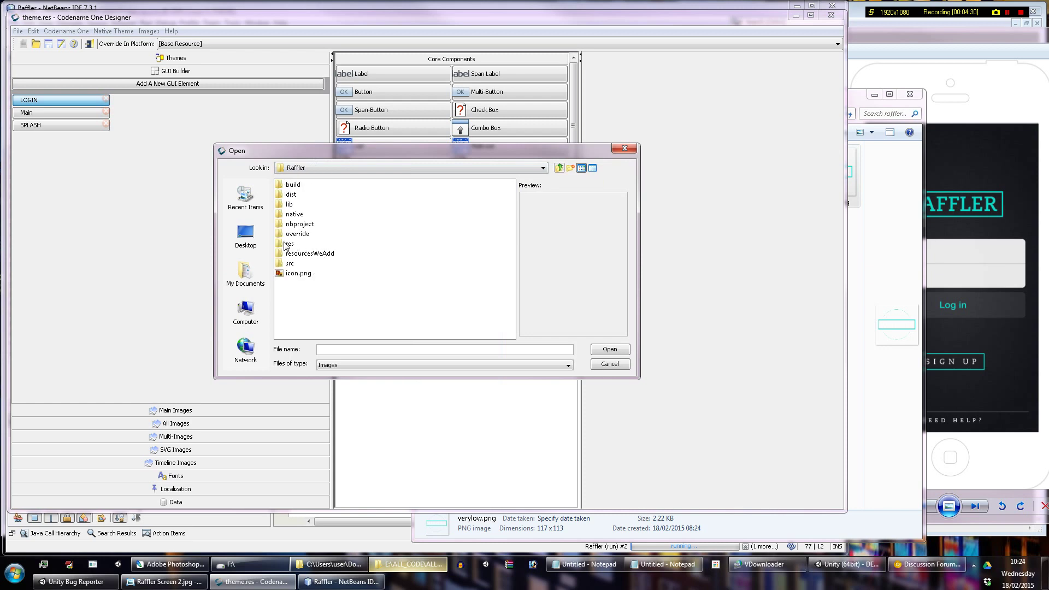
pyautogui.click(321, 258)
pyautogui.click(321, 256)
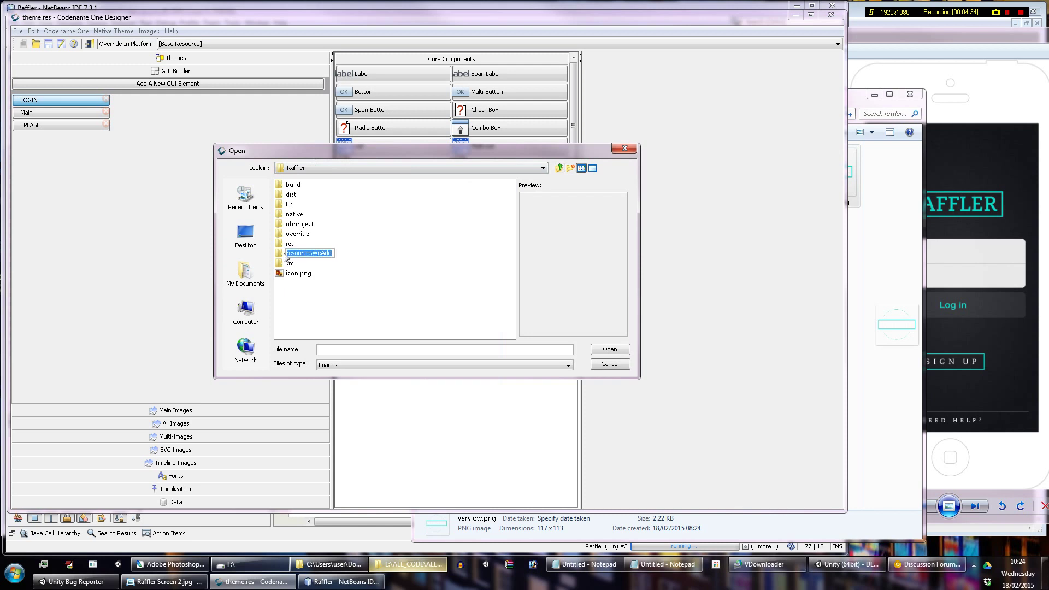
pyautogui.doubleClick(285, 256)
pyautogui.click(322, 197)
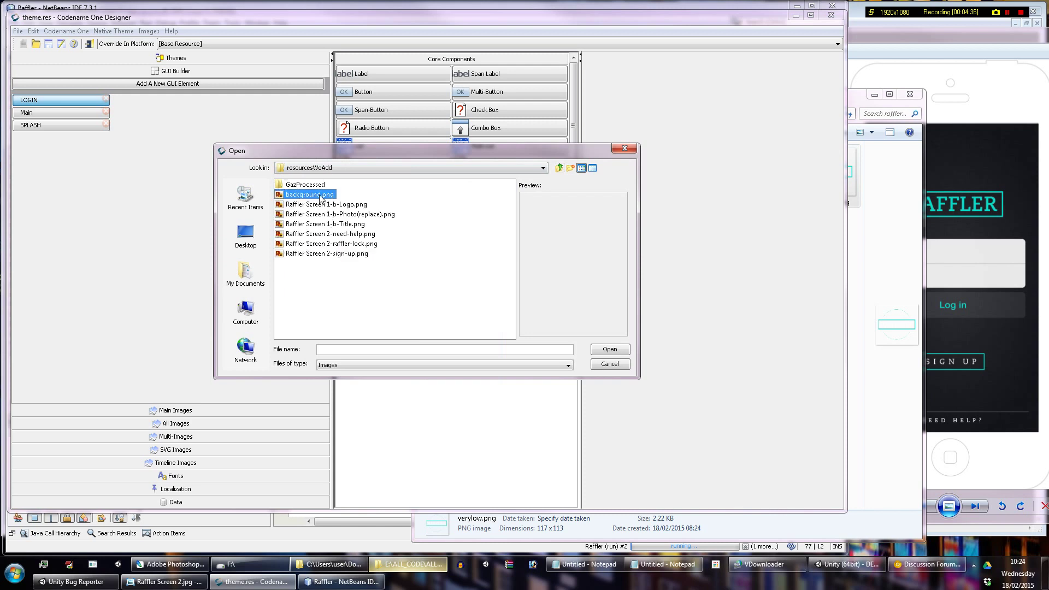
pyautogui.click(615, 353)
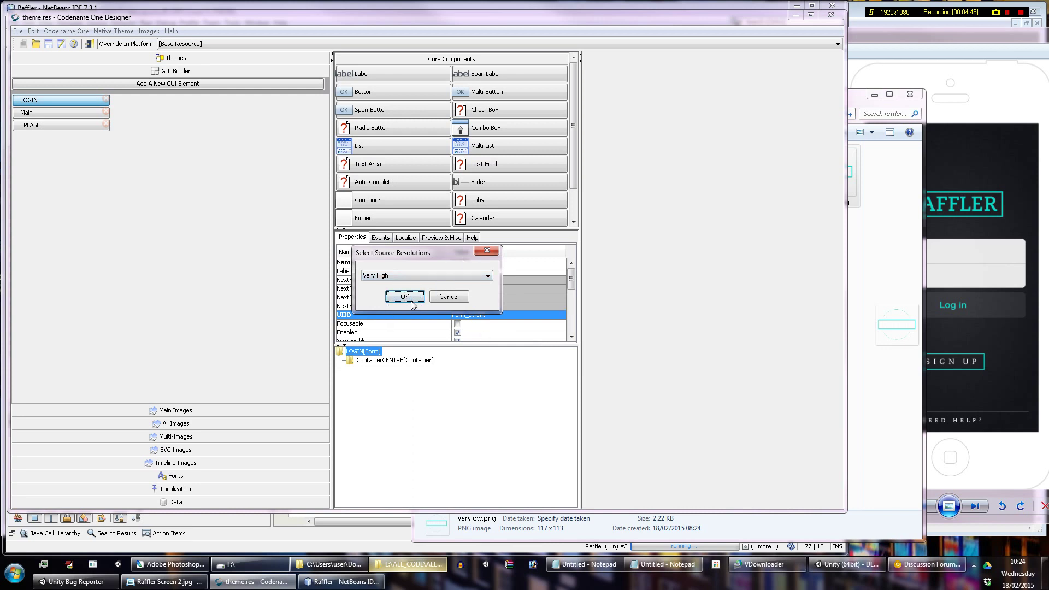
# Step: Check the dimensions of background.png in Windows Explorer and import it as a multi-image with Very High source resolution
pyautogui.click(410, 566)
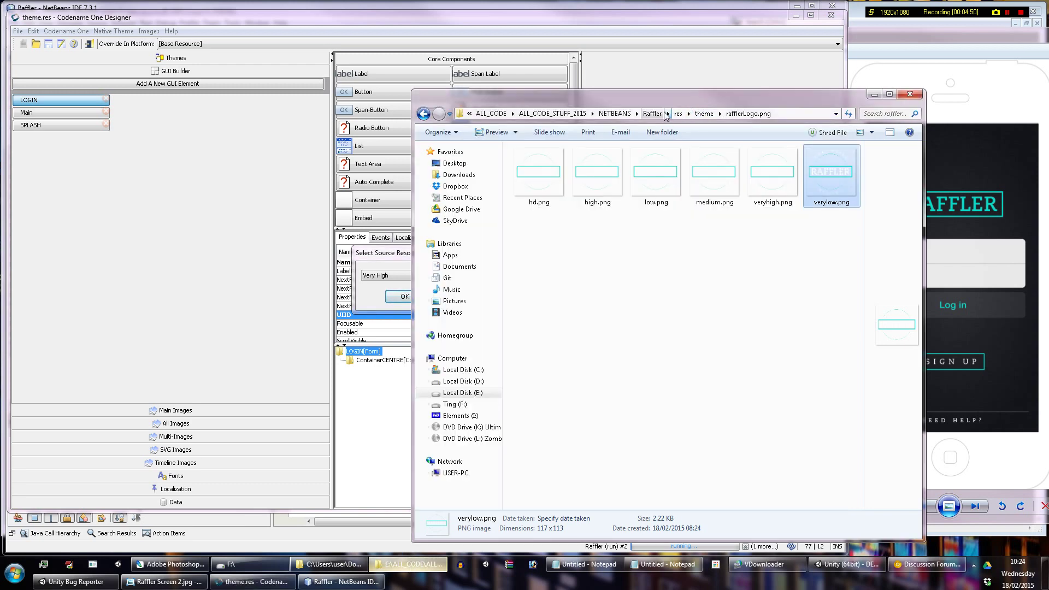
pyautogui.click(668, 114)
pyautogui.click(655, 113)
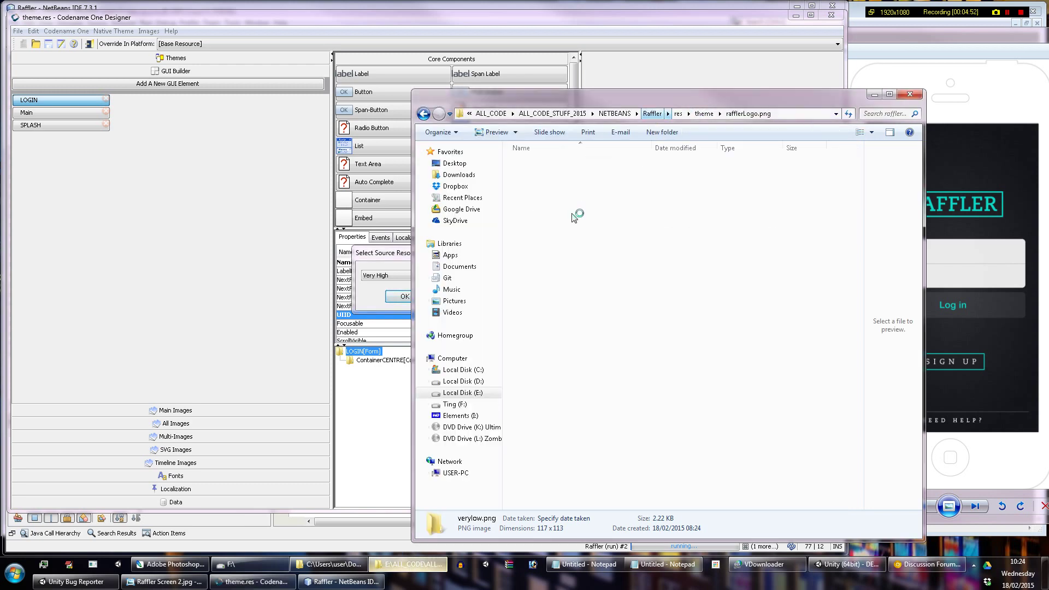
pyautogui.doubleClick(554, 245)
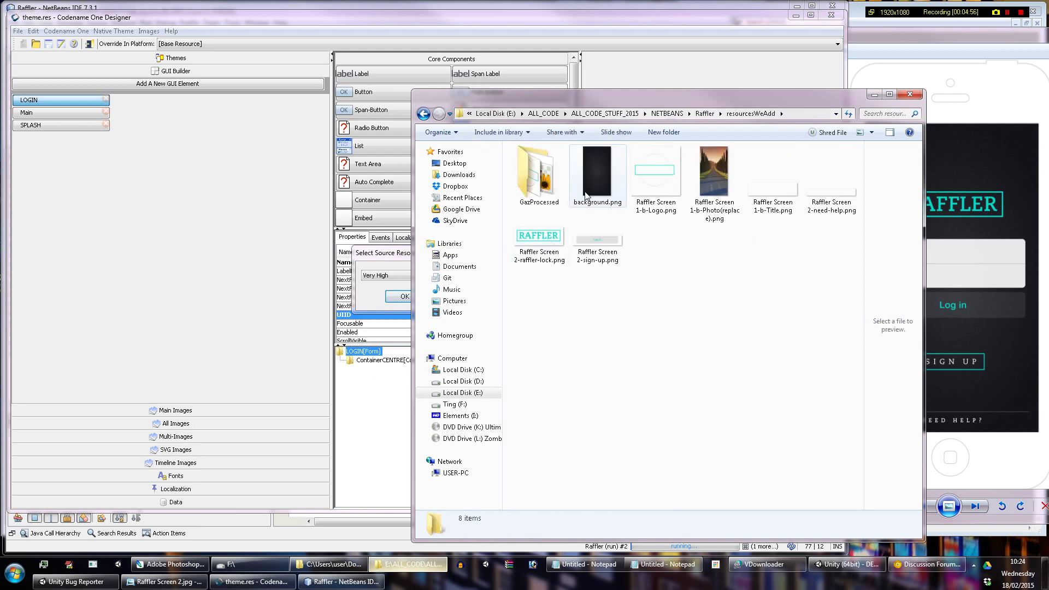
pyautogui.click(587, 195)
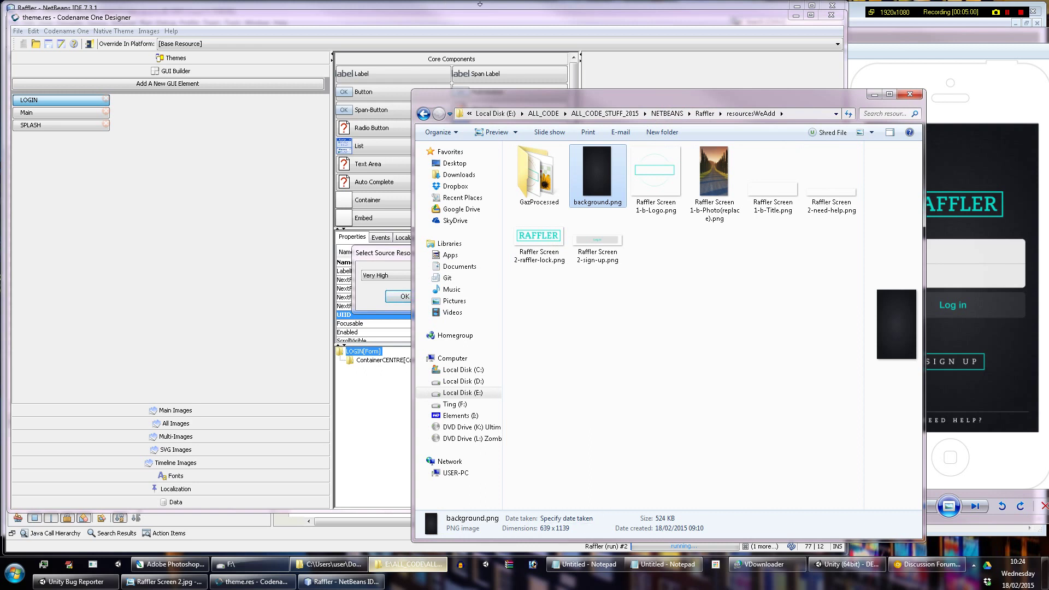
pyautogui.click(383, 254)
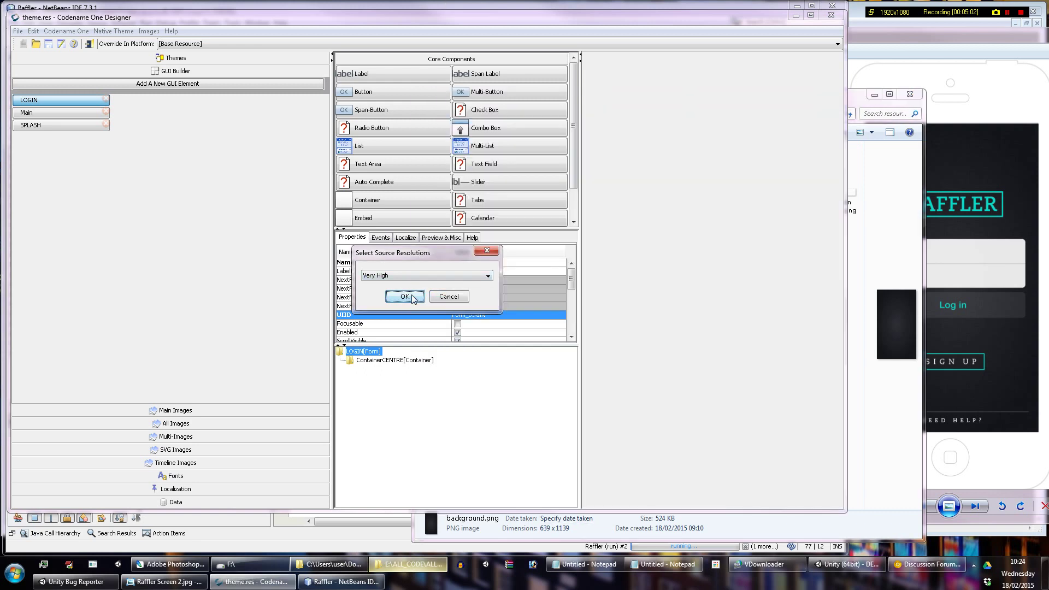
pyautogui.click(405, 298)
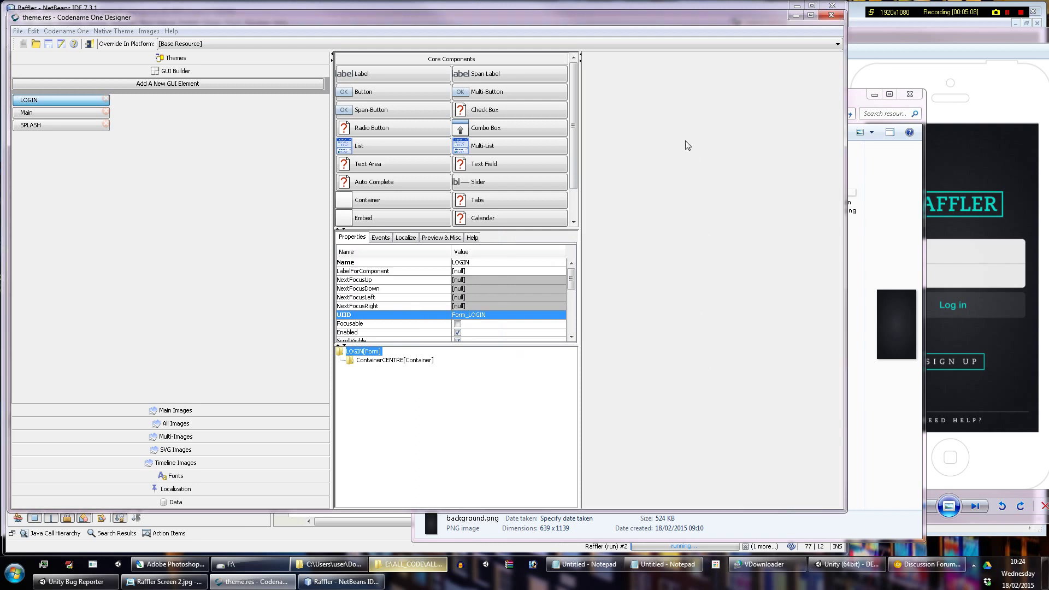
# Step: Switch to Windows Explorer and open the Raffler project's res/theme/background.png folder
pyautogui.click(382, 582)
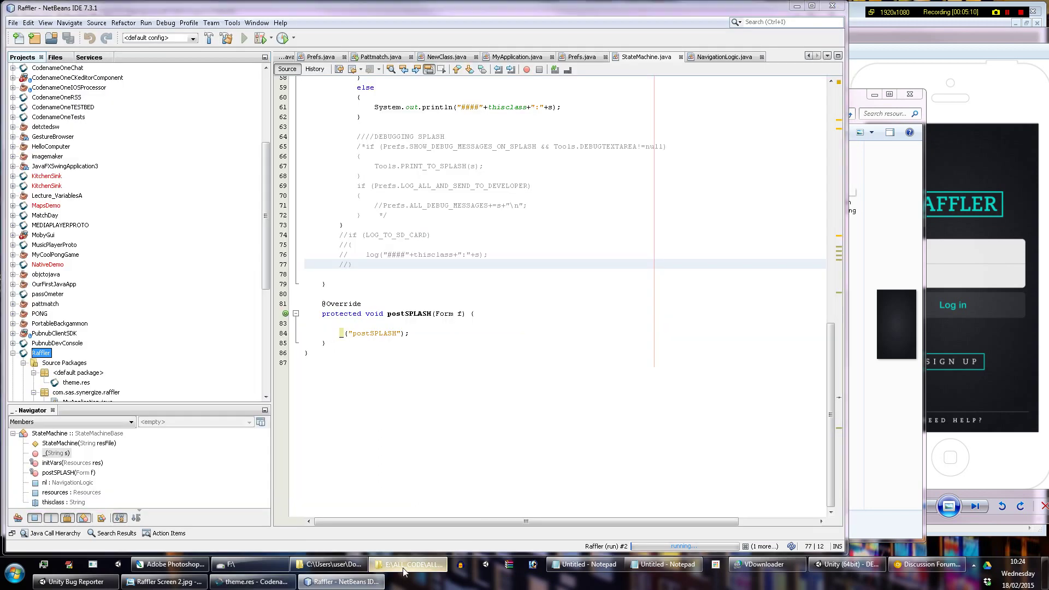
pyautogui.click(407, 564)
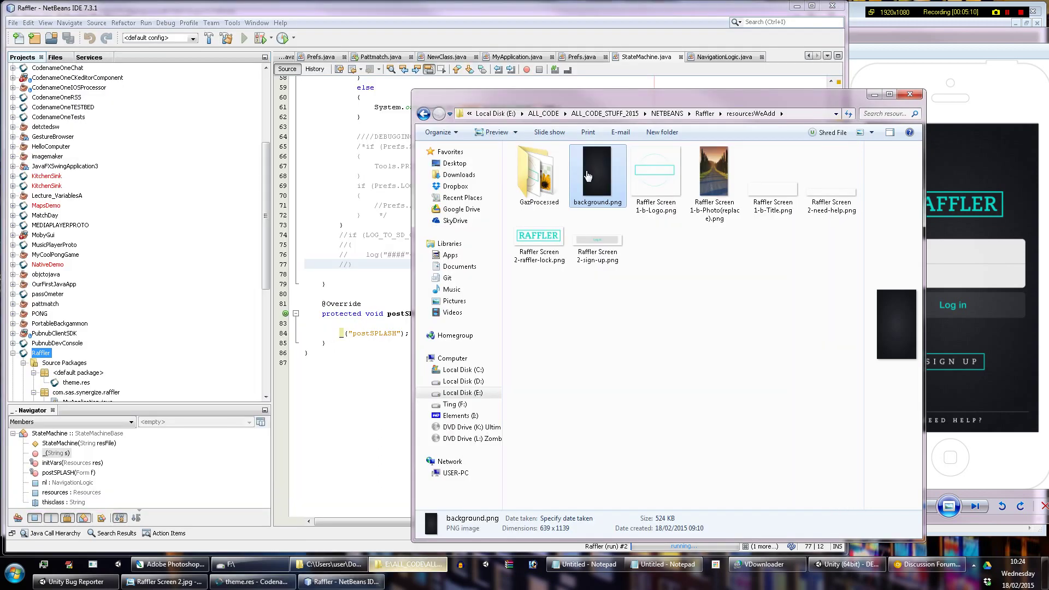
pyautogui.click(705, 113)
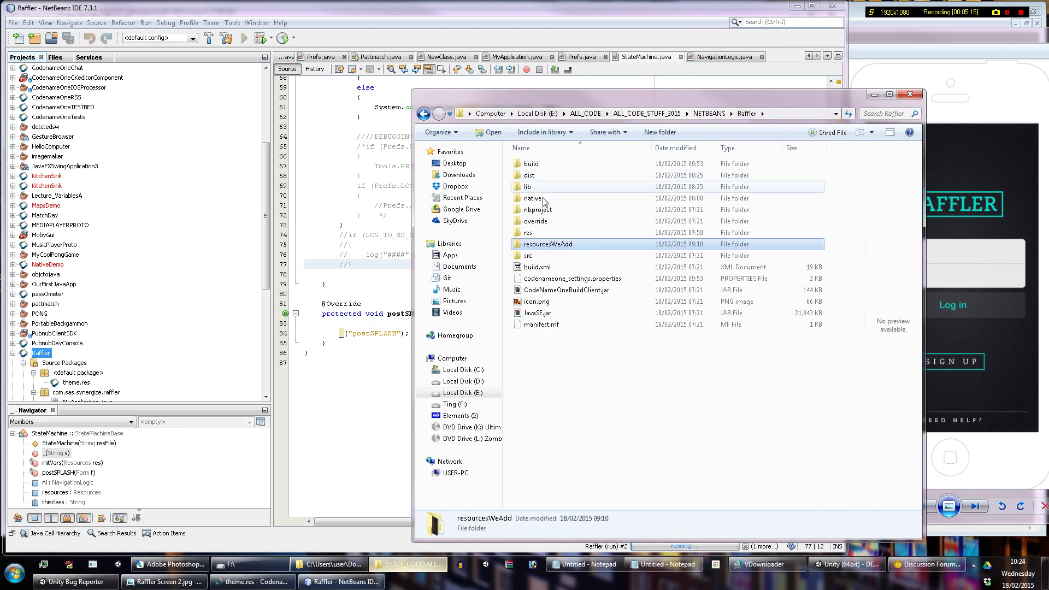
pyautogui.doubleClick(544, 232)
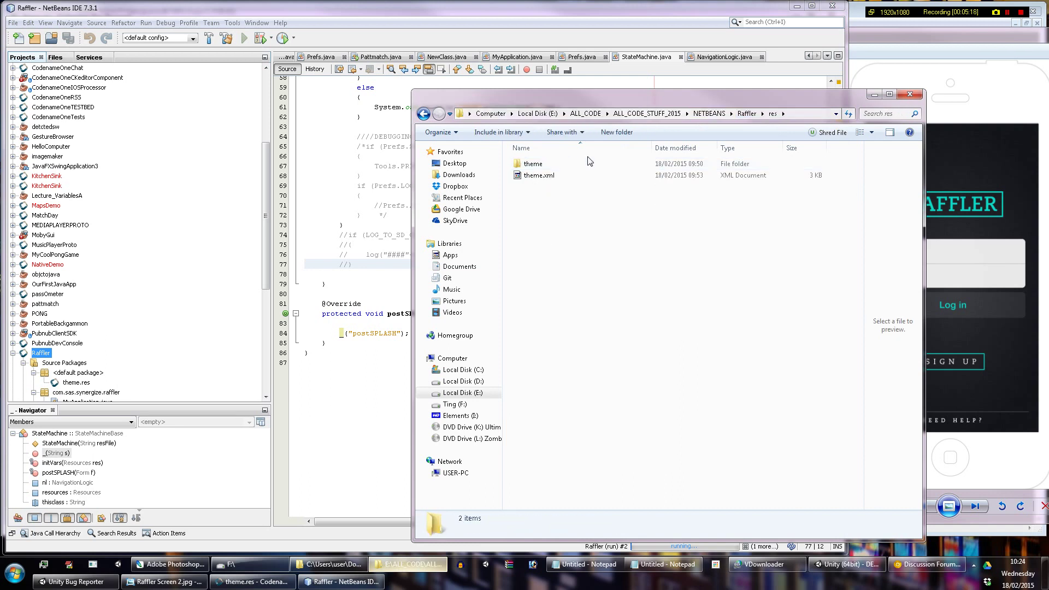
pyautogui.doubleClick(587, 166)
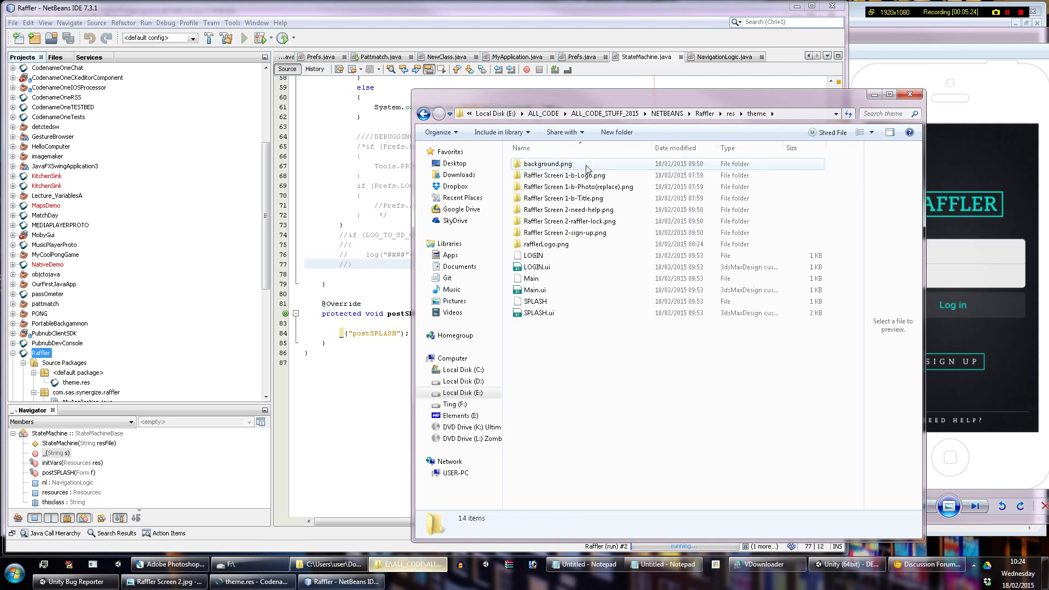
pyautogui.doubleClick(586, 164)
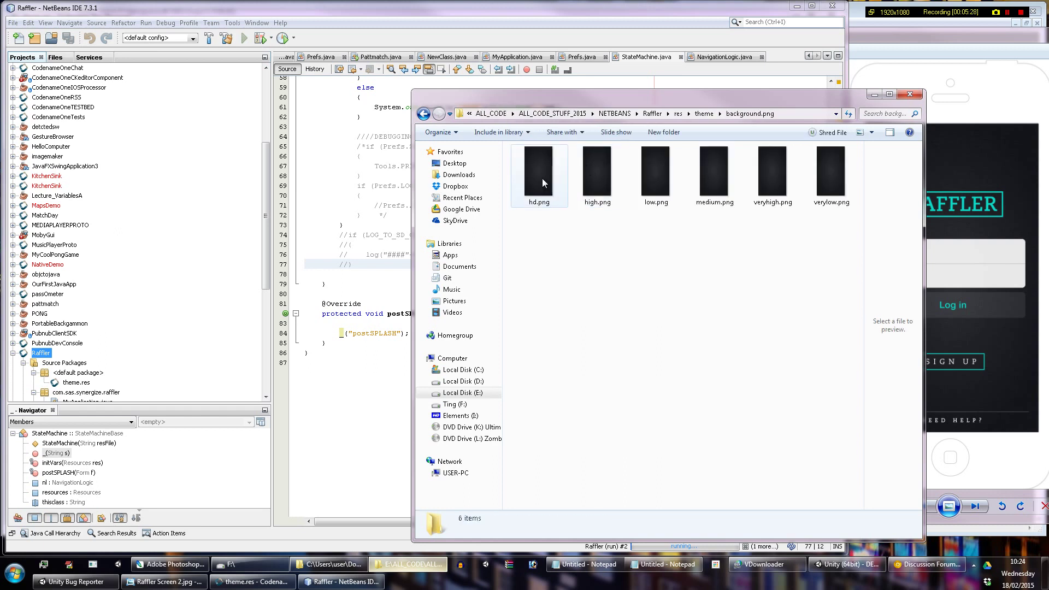
# Step: Examine the pixel dimensions of the generated background image versions, including high.png and veryhigh.png, and return to the theme folder
pyautogui.click(542, 179)
pyautogui.click(594, 171)
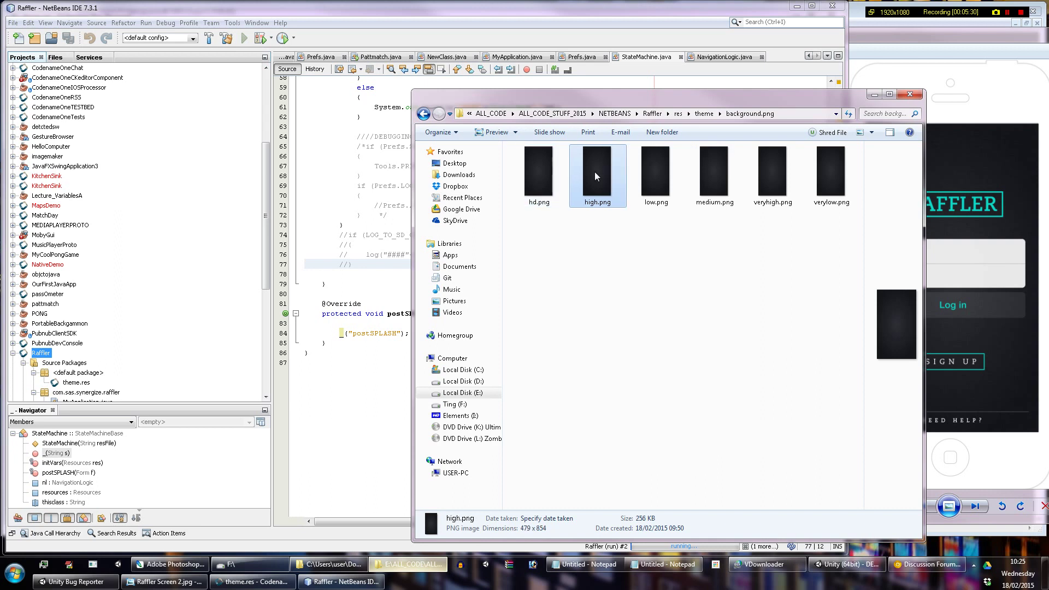
pyautogui.click(651, 172)
pyautogui.click(713, 172)
pyautogui.click(760, 170)
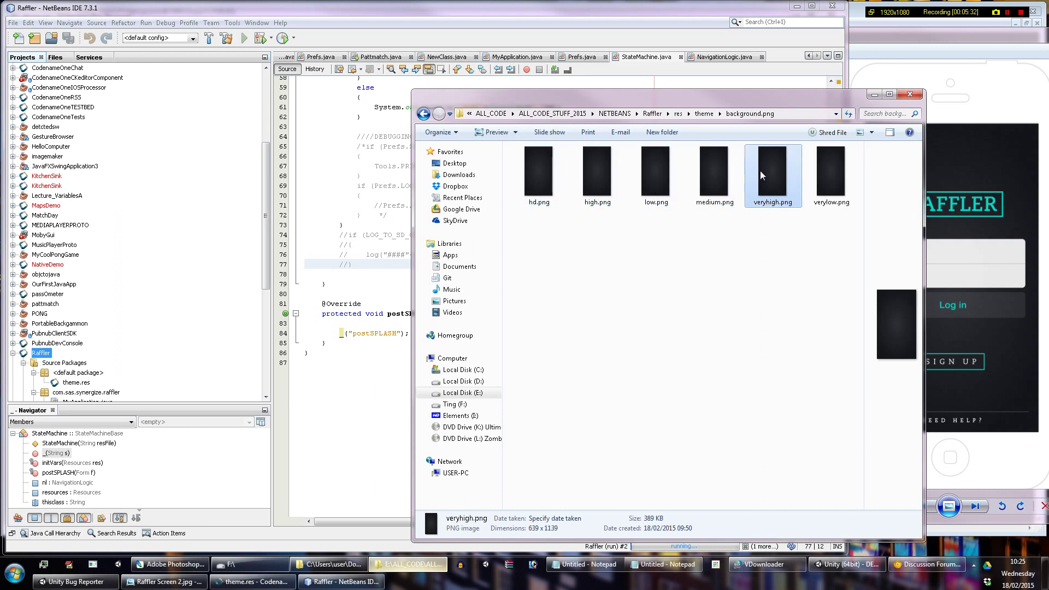
pyautogui.click(705, 114)
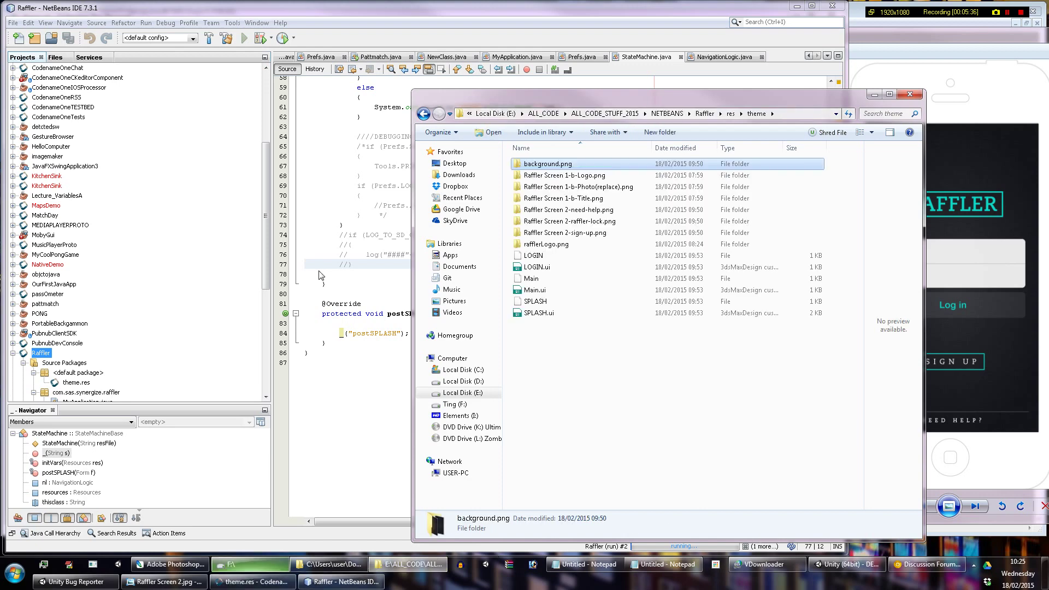
# Step: Switch back to Codename One Designer and open the unselected style of the LOGIN form
pyautogui.click(274, 584)
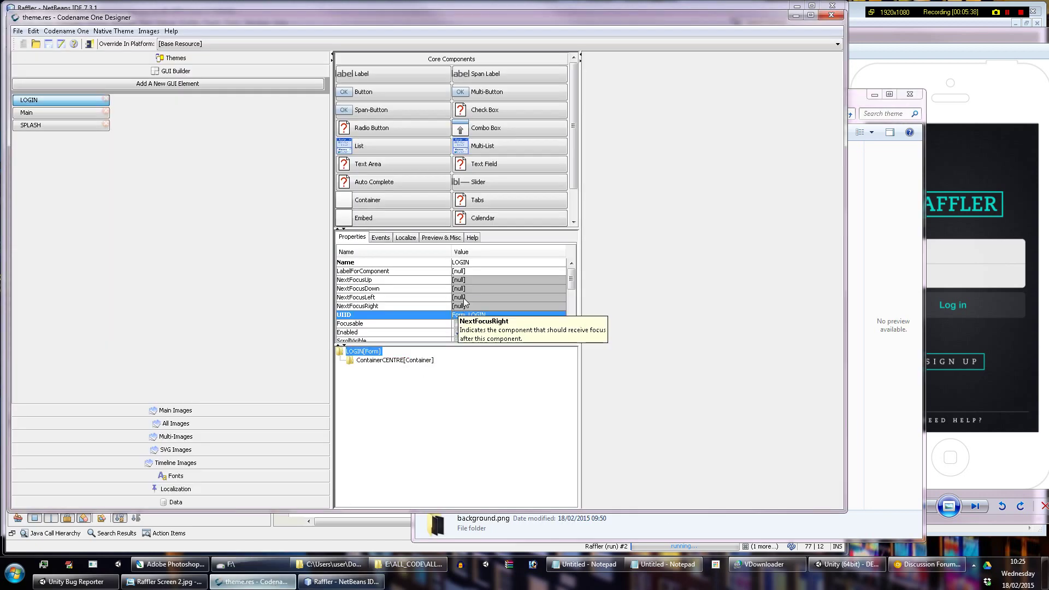
pyautogui.rightClick(368, 354)
pyautogui.moveTo(398, 435)
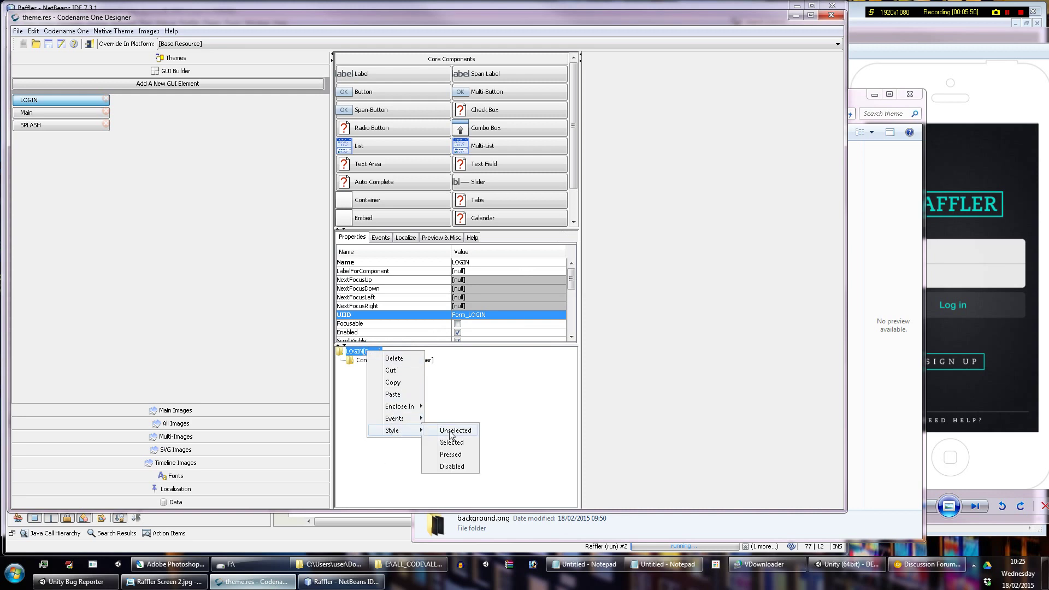
pyautogui.click(478, 316)
pyautogui.doubleClick(478, 316)
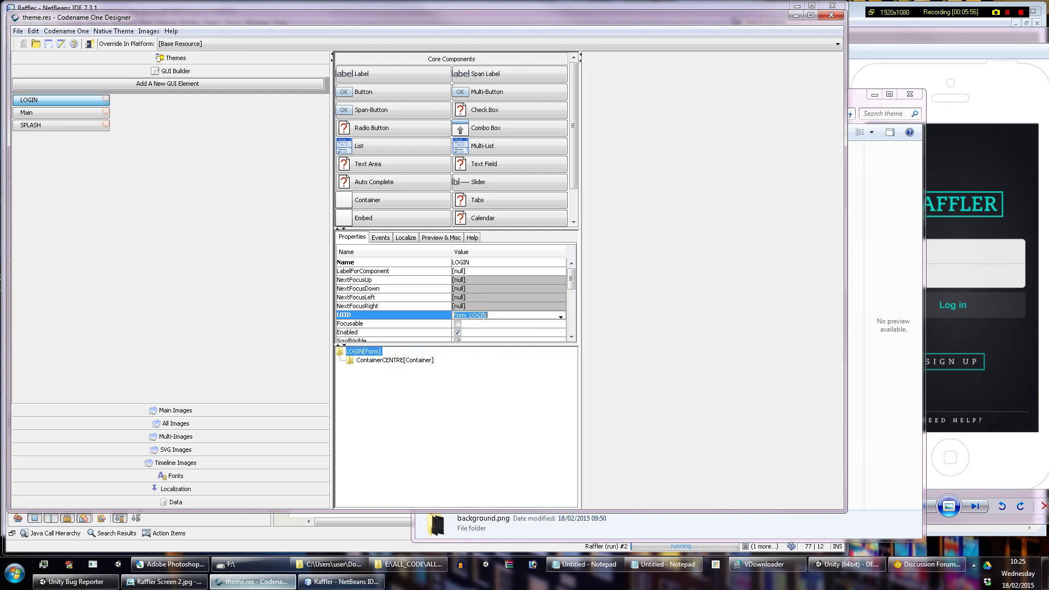
pyautogui.rightClick(380, 353)
pyautogui.moveTo(425, 430)
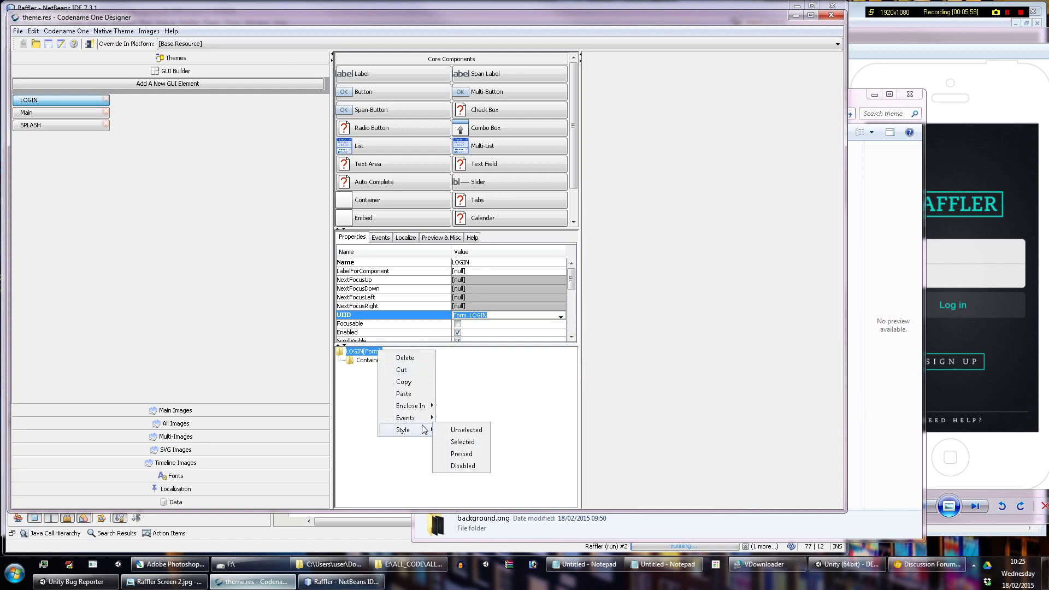
pyautogui.click(458, 432)
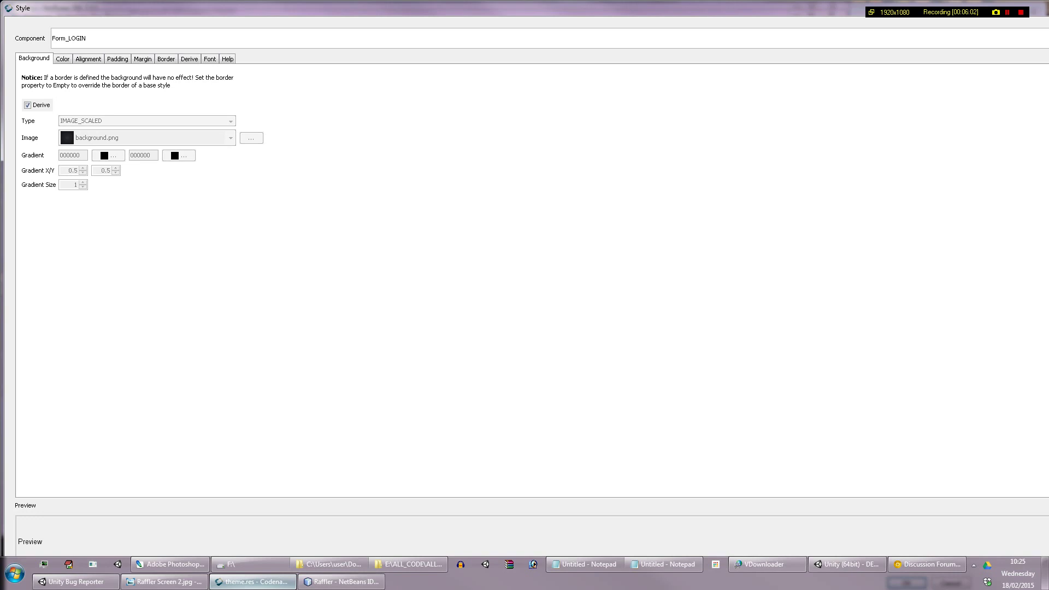
# Step: Turn off Derive for the Form_LOGIN background, use background.png with type IMAGE_SCALED, and apply the style
pyautogui.moveTo(1047, 235); pyautogui.dragTo(437, 232)
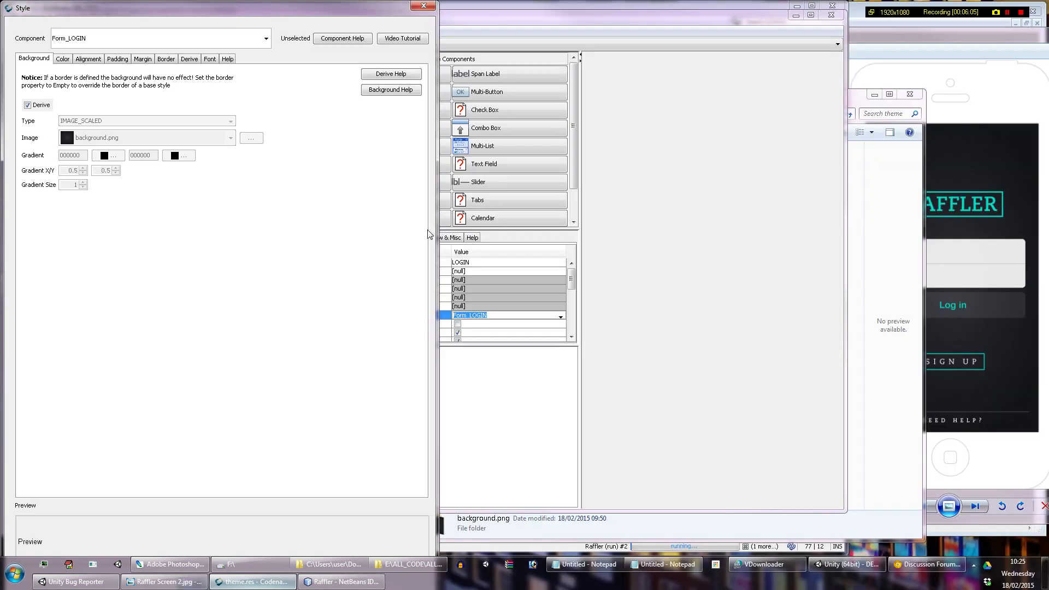
pyautogui.click(38, 107)
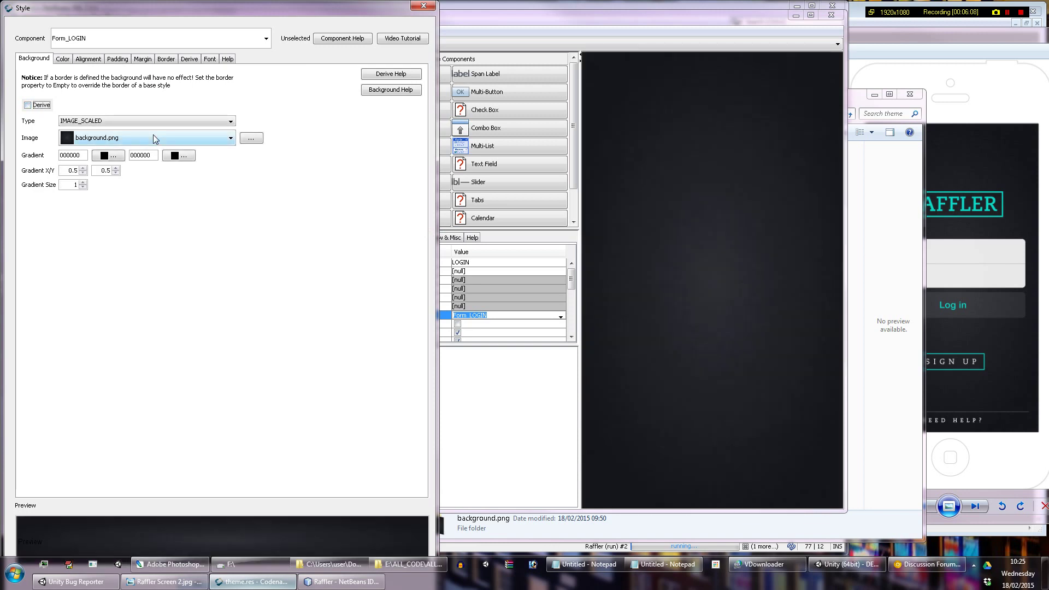
pyautogui.click(153, 135)
pyautogui.click(130, 152)
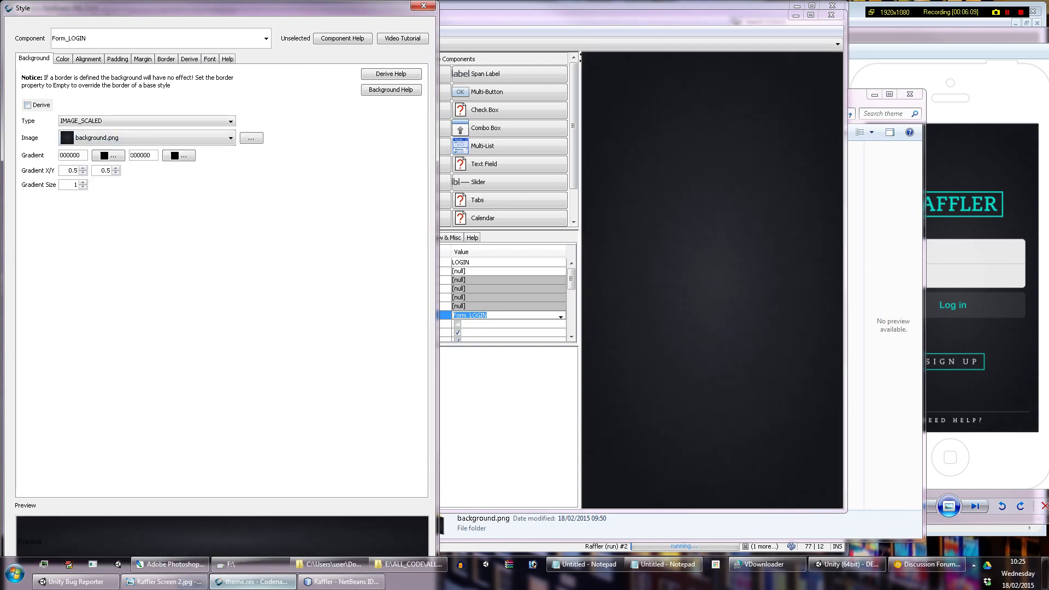
pyautogui.click(129, 121)
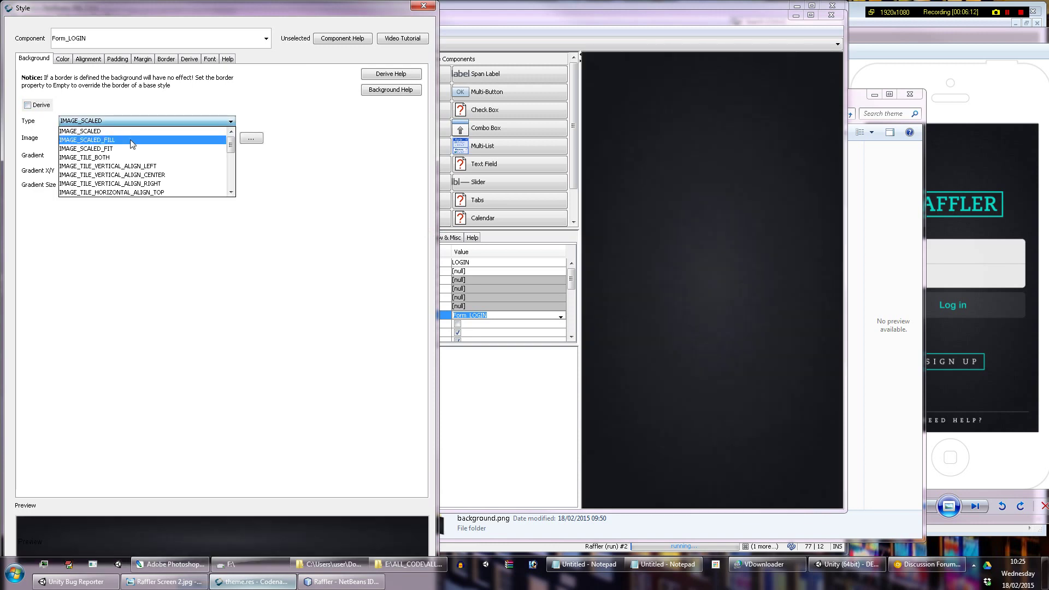
pyautogui.click(132, 135)
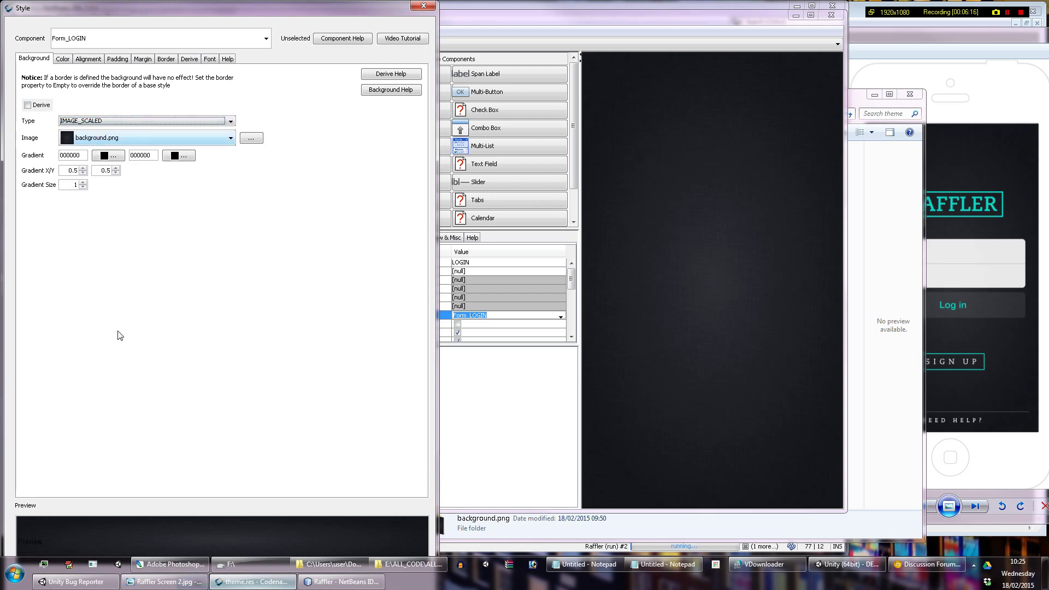
pyautogui.press('Return')
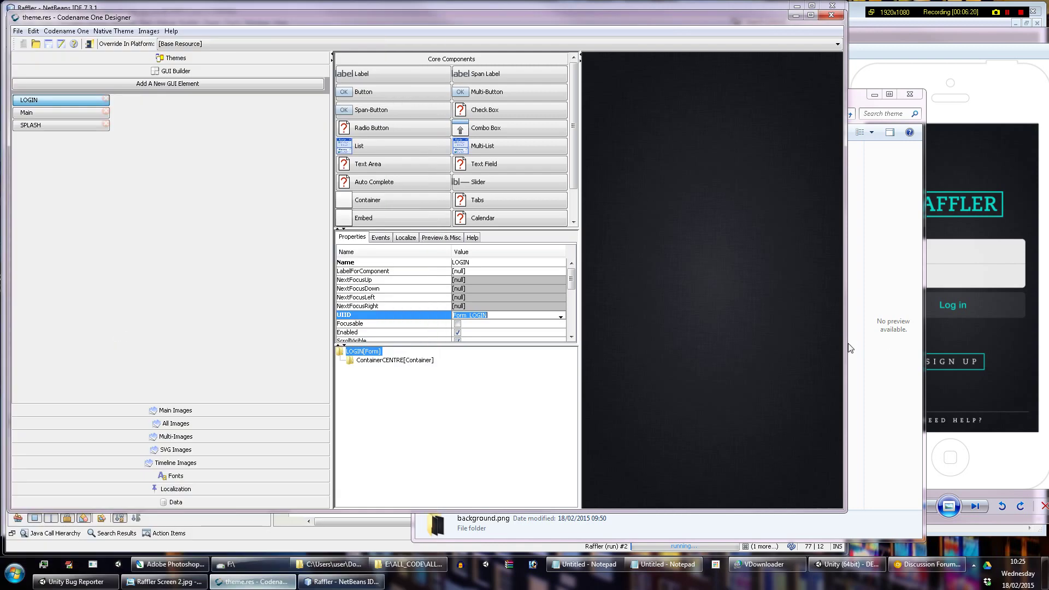
# Step: Try the form preview at different window widths and leave the designer window narrow enough to show the reference design beside it
pyautogui.moveTo(846, 343); pyautogui.dragTo(1031, 356)
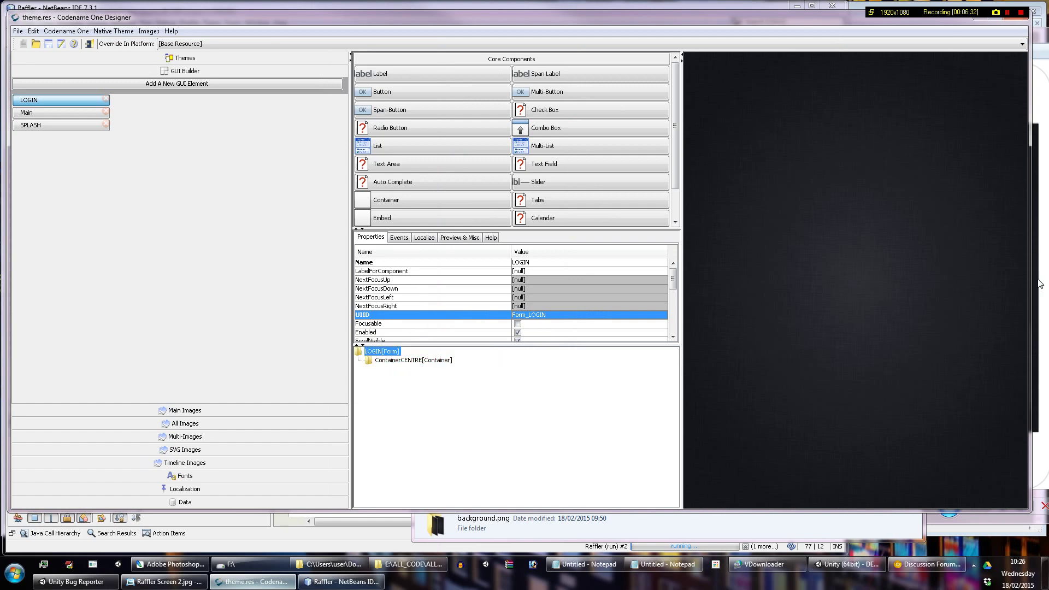
pyautogui.moveTo(1033, 282); pyautogui.dragTo(707, 297)
pyautogui.click(654, 94)
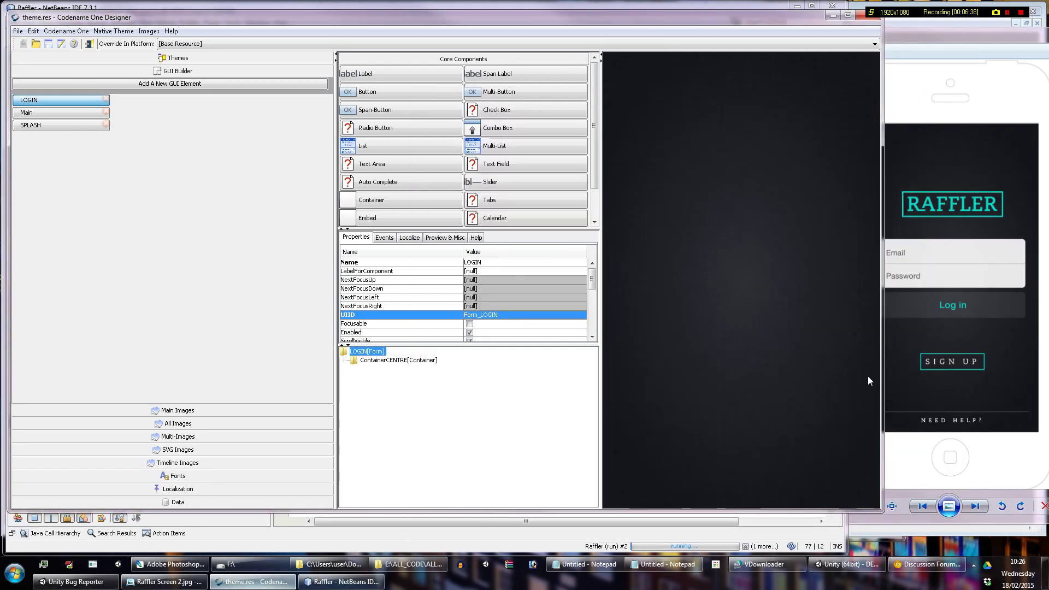
pyautogui.moveTo(883, 366); pyautogui.dragTo(848, 363)
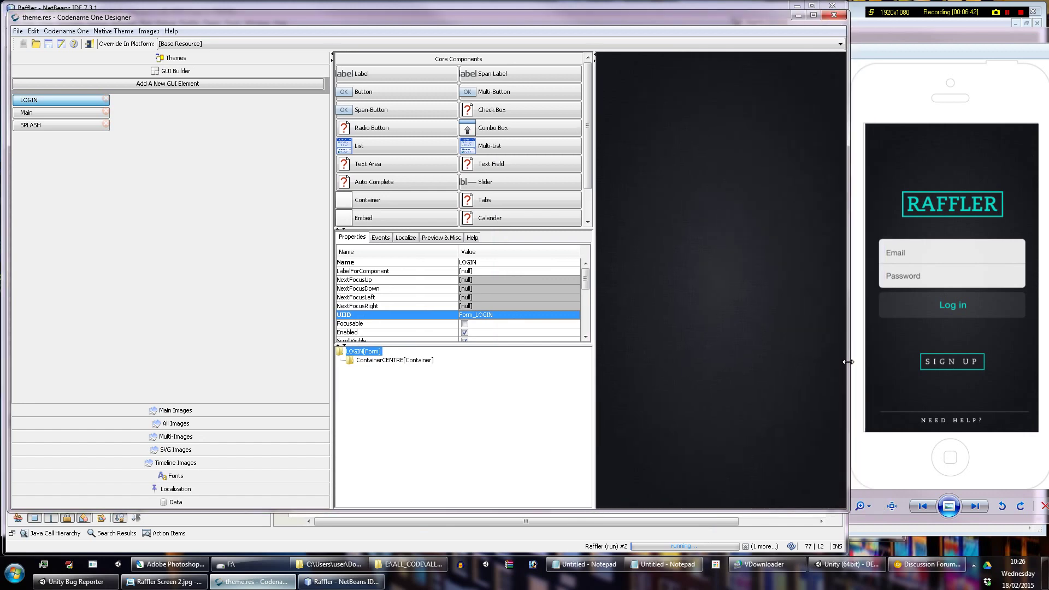
# Step: Set ContainerCENTRE's layout to Table Layout and increase its number of rows
pyautogui.click(384, 361)
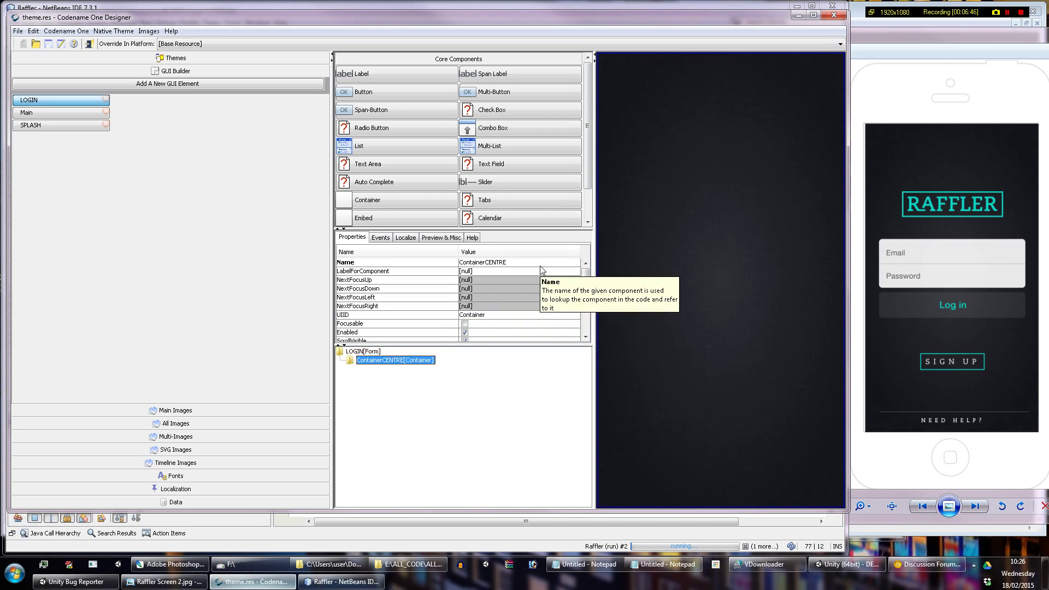
pyautogui.click(363, 352)
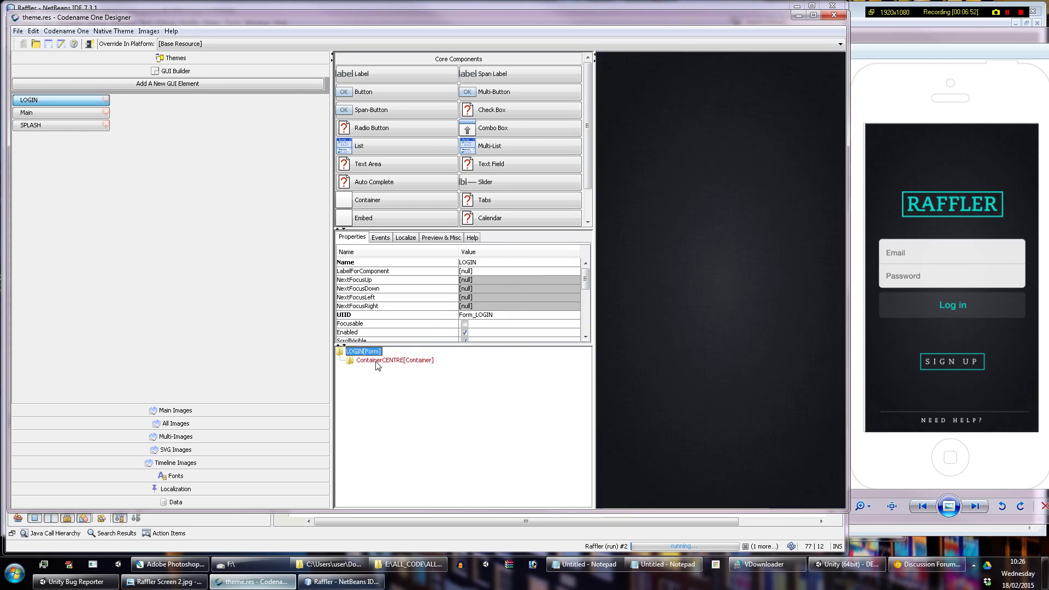
pyautogui.click(377, 361)
pyautogui.scroll(-2, 534, 320)
pyautogui.click(501, 299)
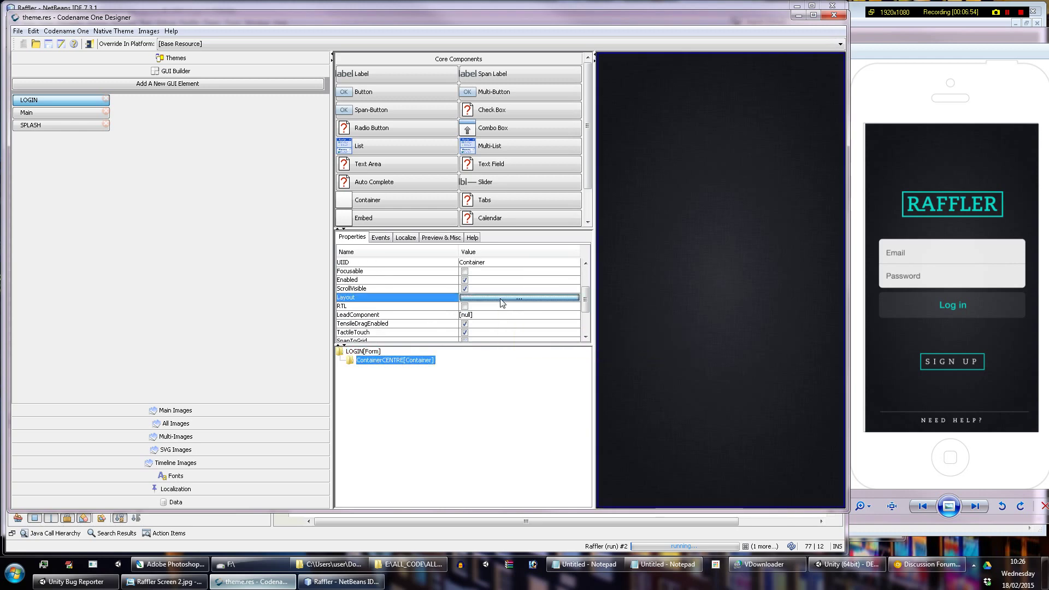
pyautogui.click(503, 298)
pyautogui.click(483, 199)
pyautogui.click(483, 200)
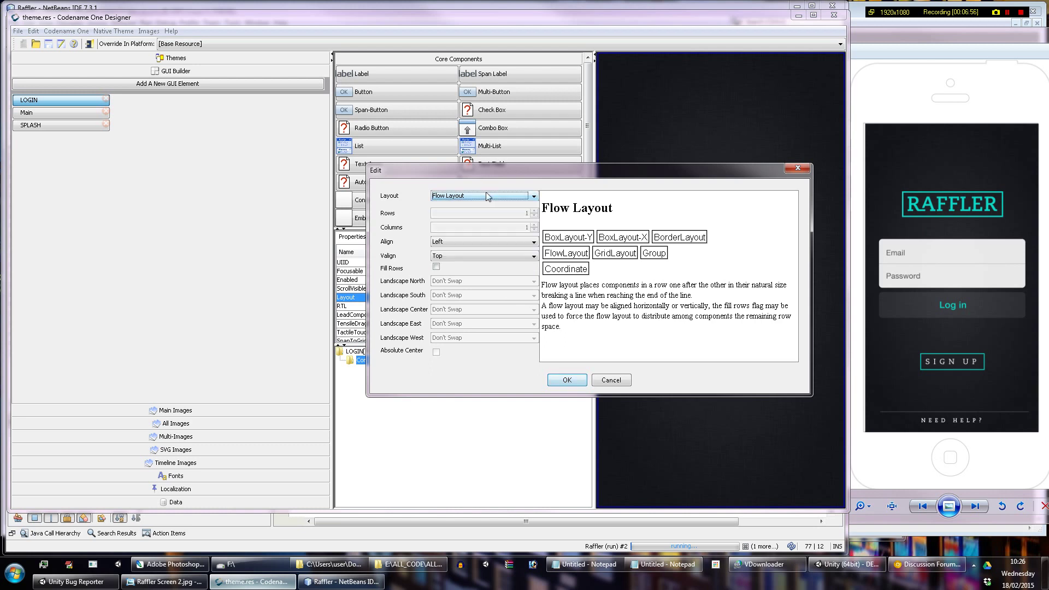
pyautogui.click(483, 199)
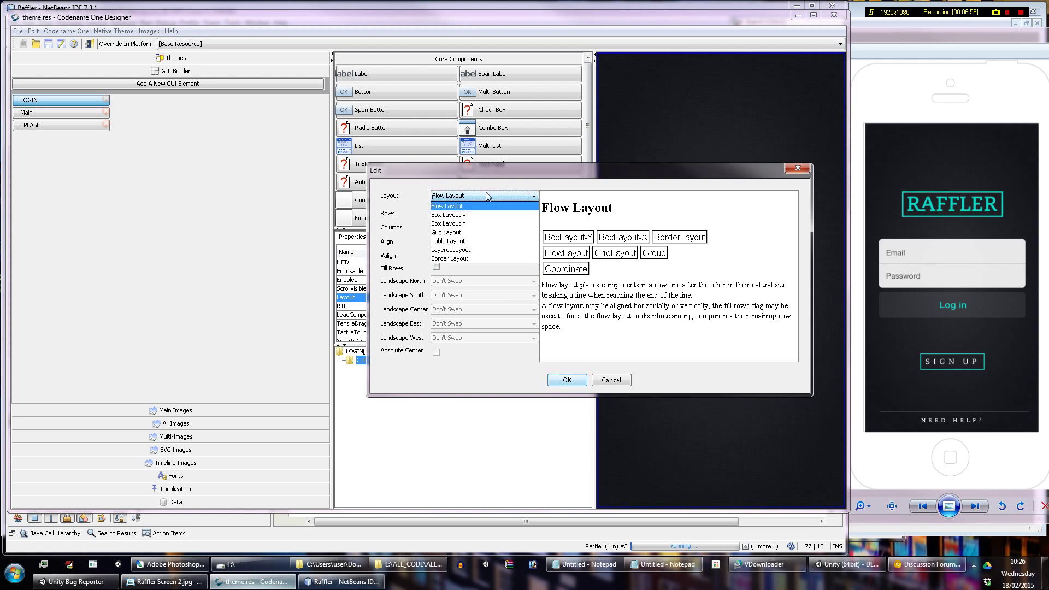
pyautogui.click(483, 242)
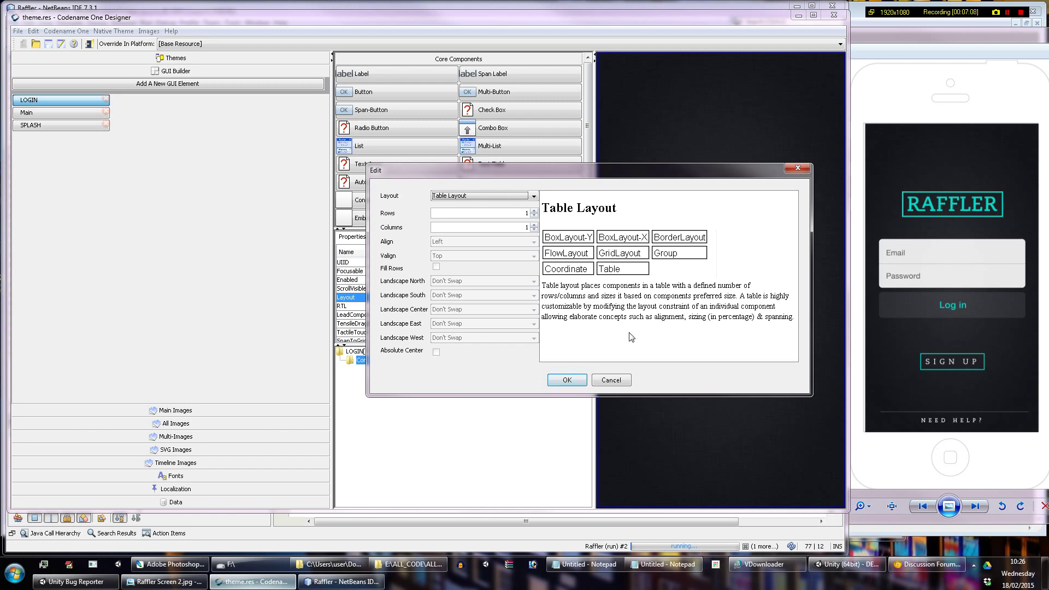
pyautogui.click(535, 211)
pyautogui.click(535, 211)
pyautogui.click(566, 381)
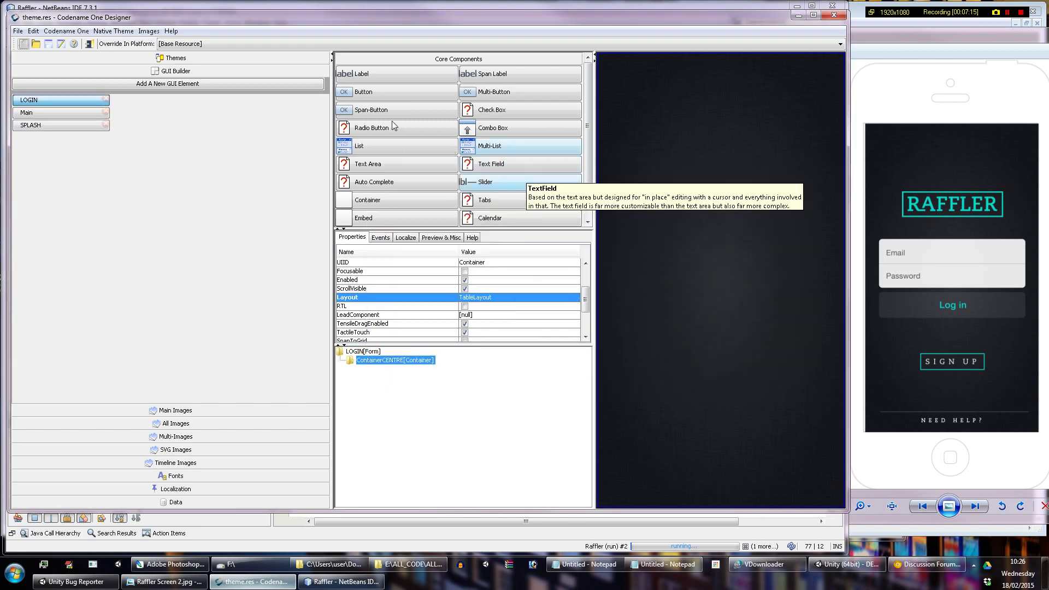
# Step: Add a Label inside ContainerCENTRE and select it in the component tree
pyautogui.click(355, 76)
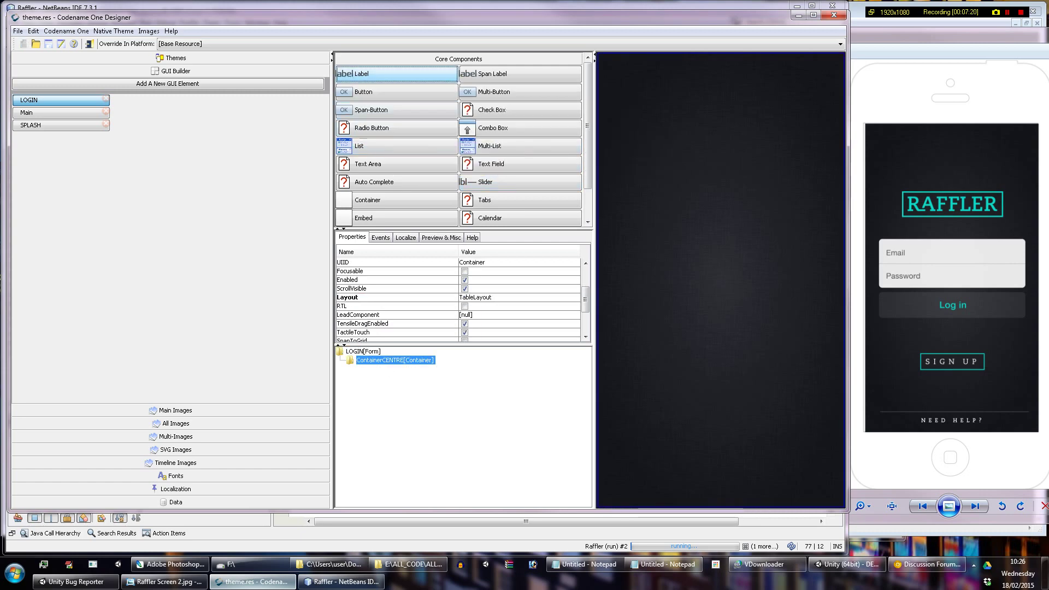
pyautogui.click(390, 360)
pyautogui.click(385, 370)
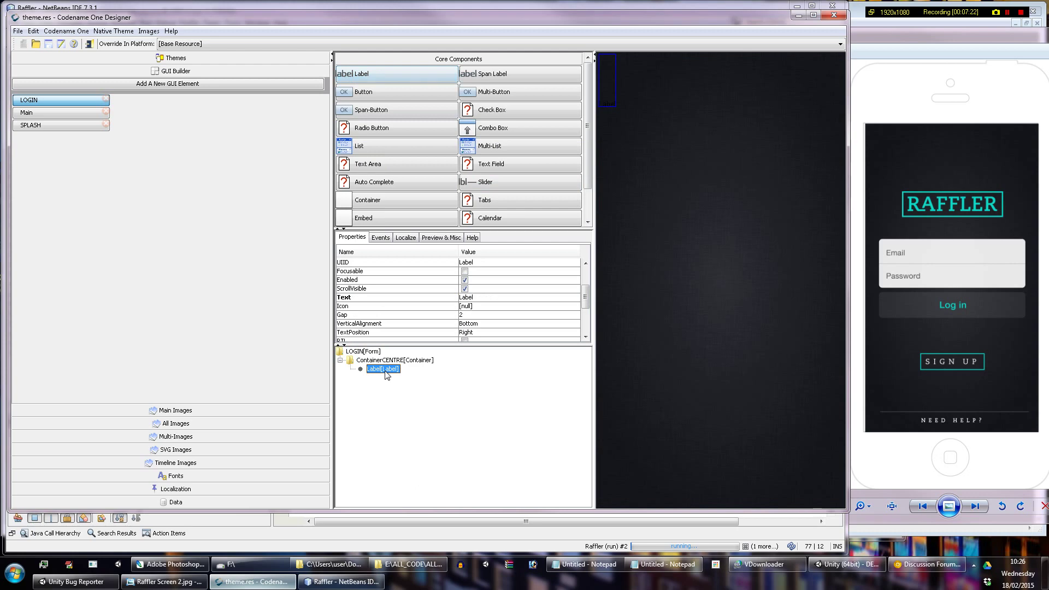
pyautogui.click(397, 360)
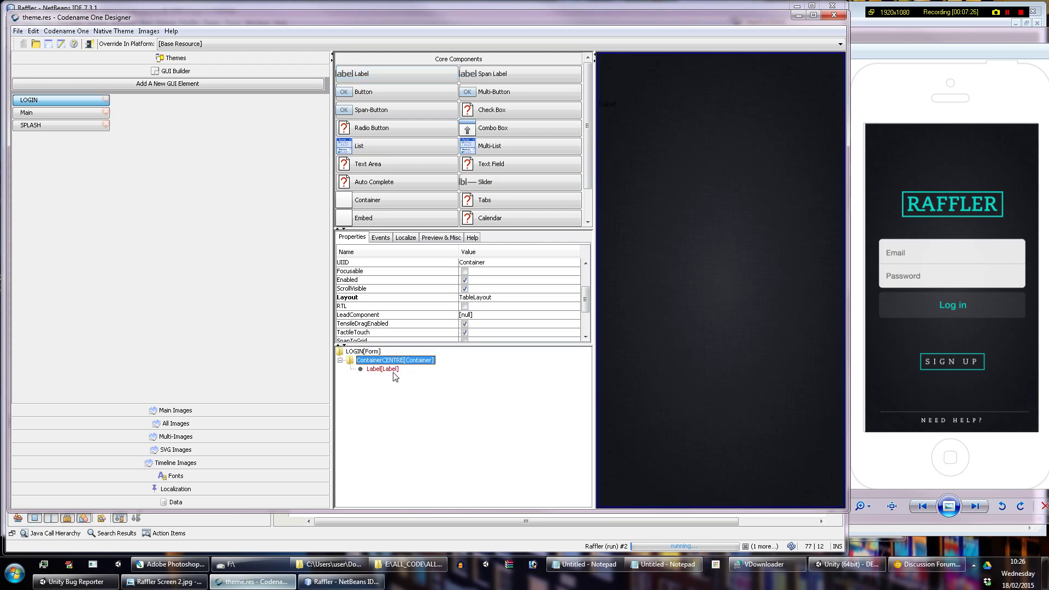
pyautogui.click(393, 372)
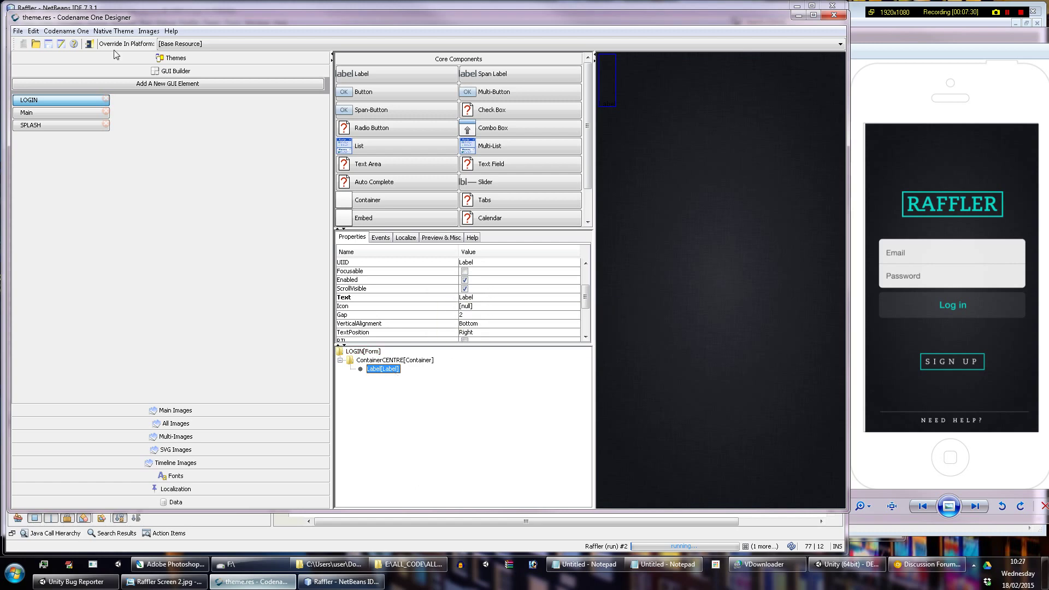
pyautogui.click(155, 32)
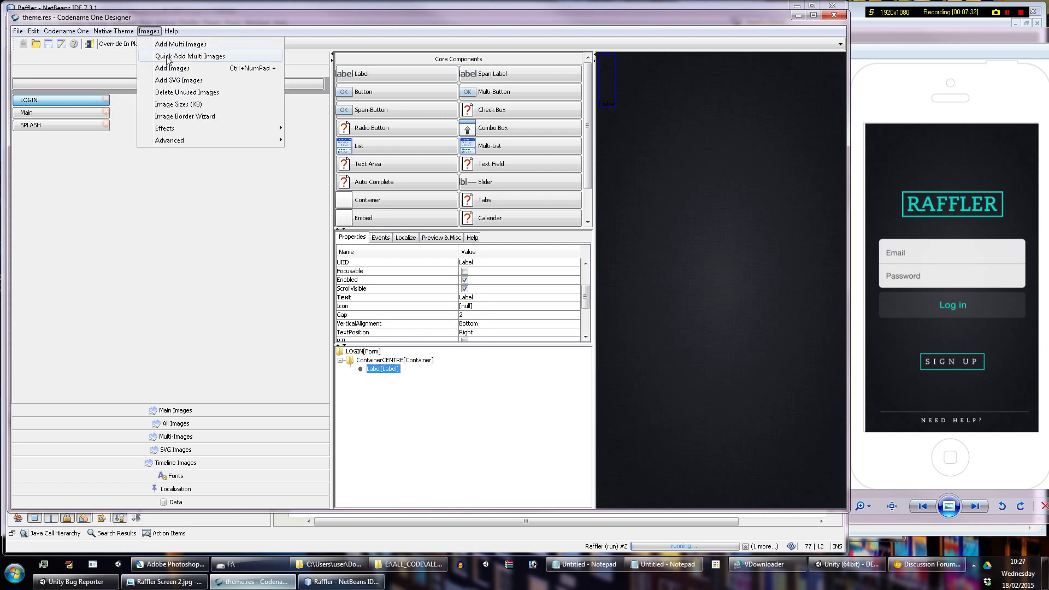
pyautogui.click(168, 57)
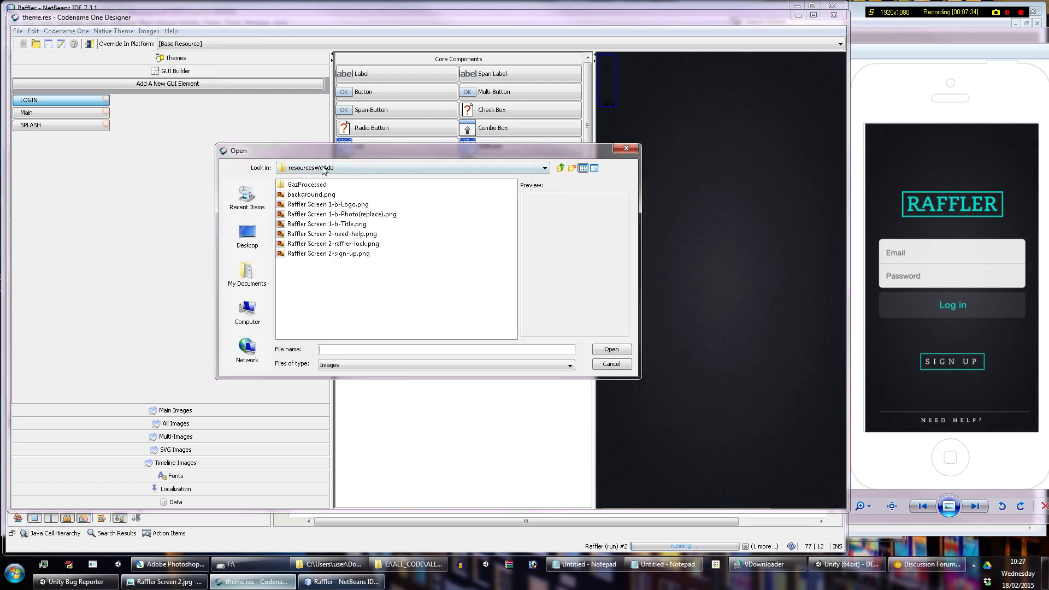
pyautogui.click(362, 254)
pyautogui.click(356, 243)
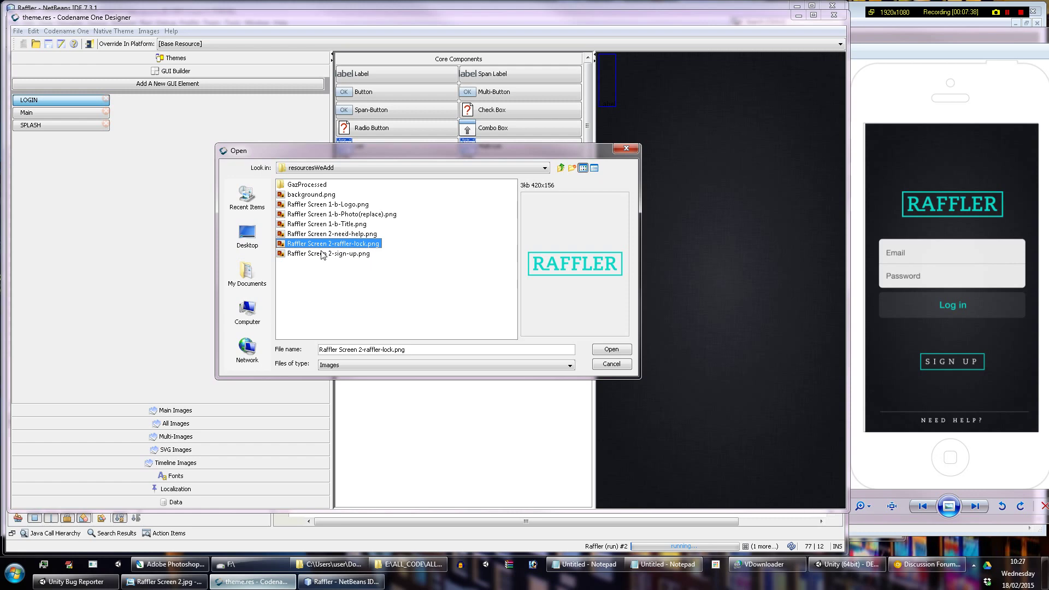
pyautogui.click(612, 364)
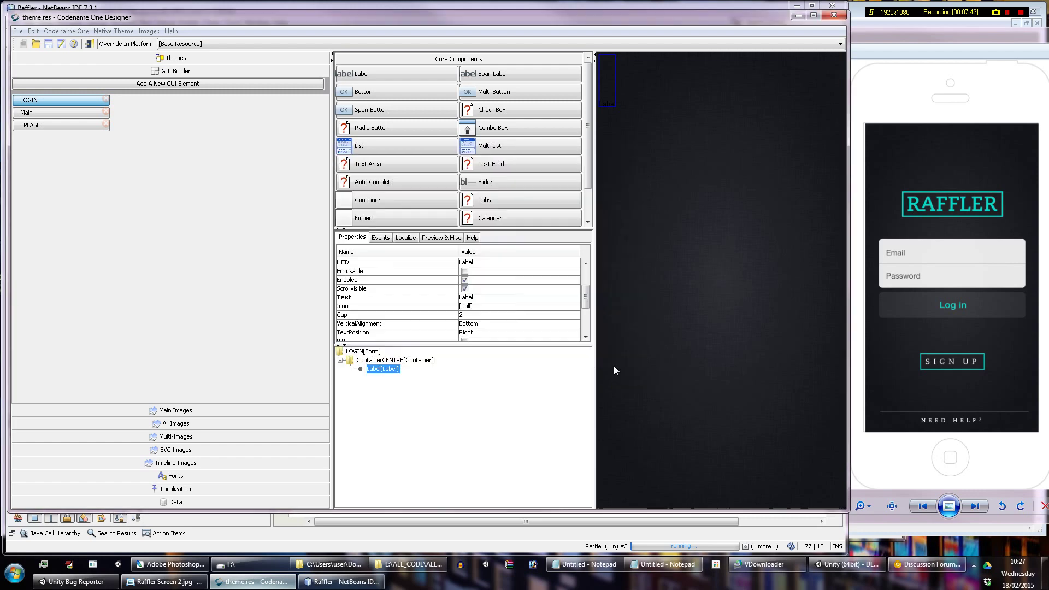
# Step: Try Raffler Screen 1-b-Title.png, rafflerLogo.png and Raffler Screen 2-sign-up.png as the label's icon
pyautogui.click(473, 308)
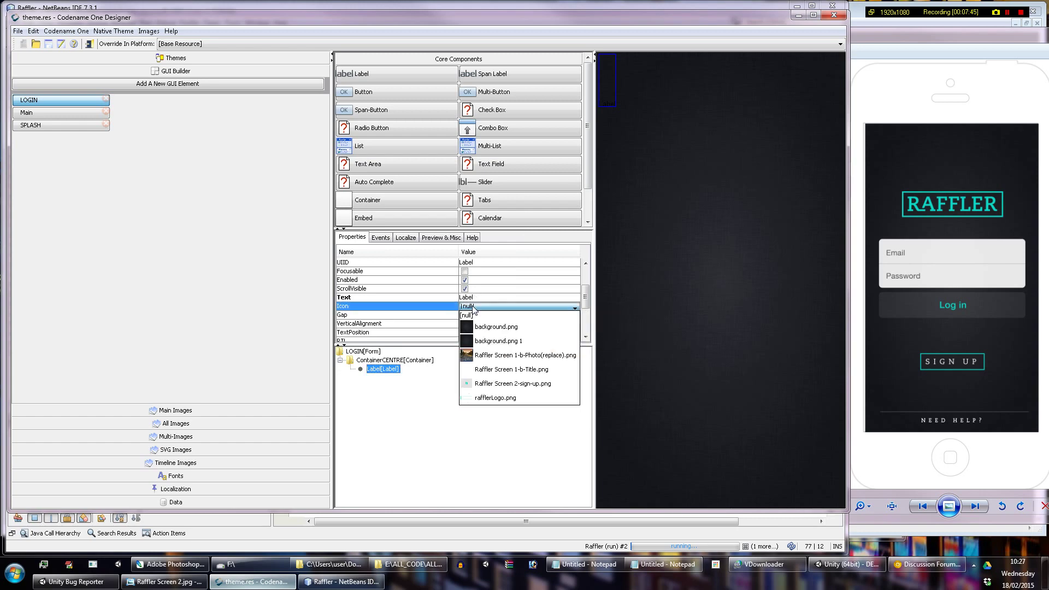
pyautogui.click(520, 370)
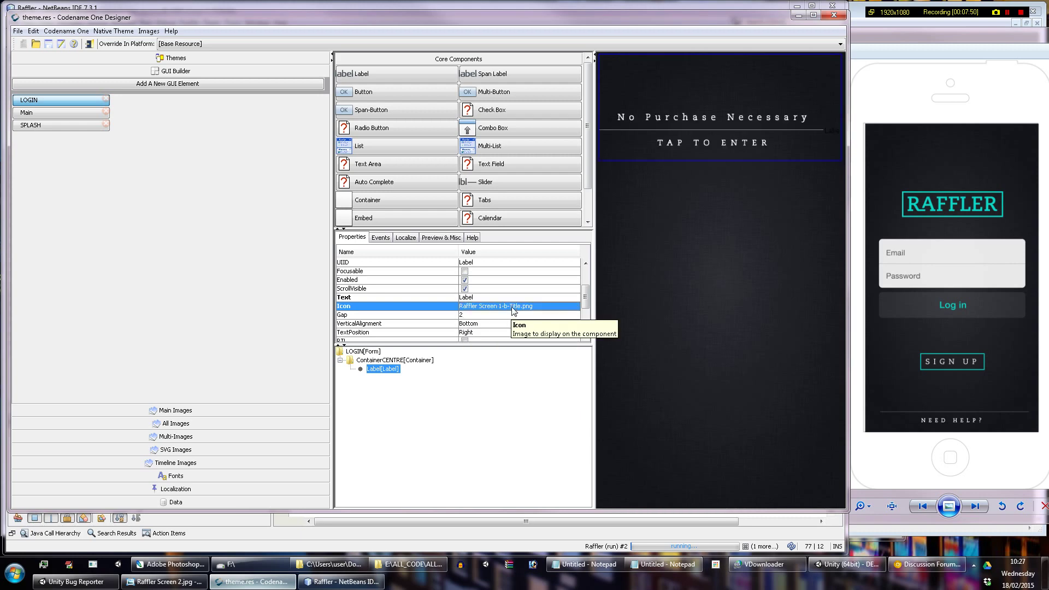
pyautogui.click(513, 310)
pyautogui.click(516, 362)
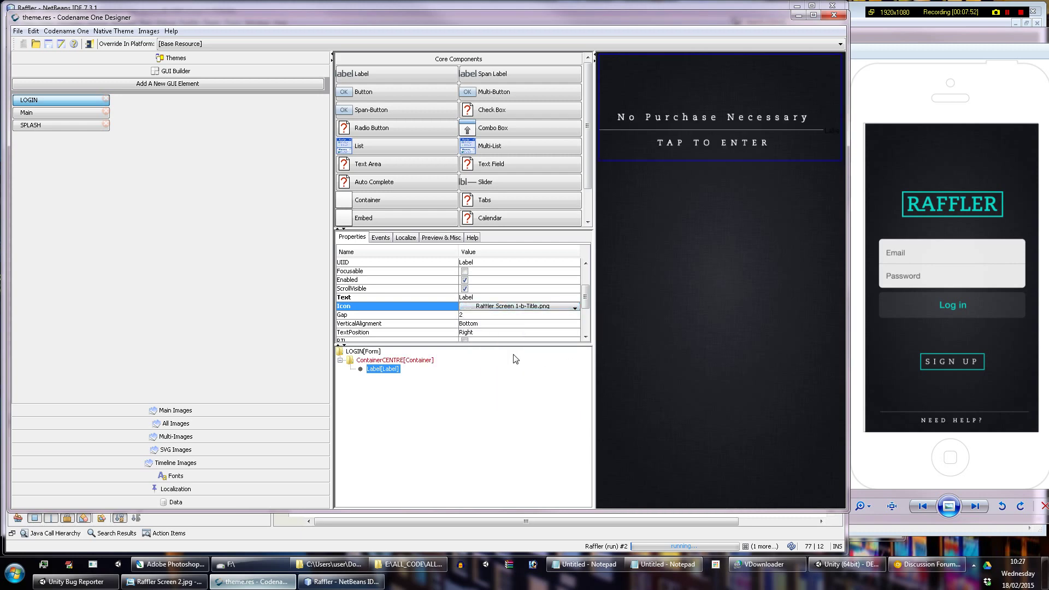
pyautogui.click(524, 310)
pyautogui.click(506, 403)
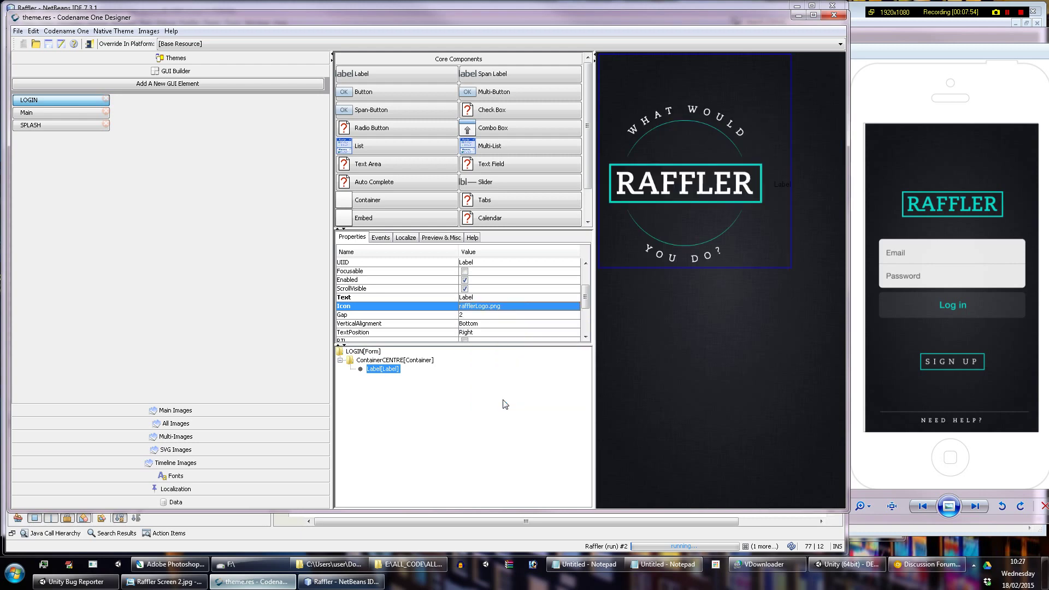
pyautogui.click(538, 310)
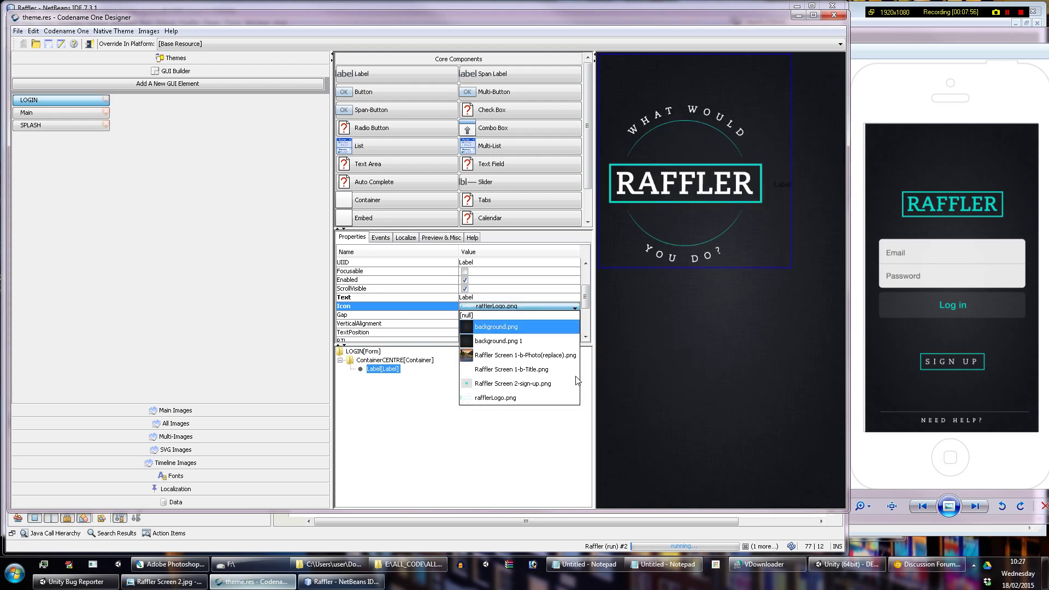
pyautogui.click(514, 382)
pyautogui.click(541, 309)
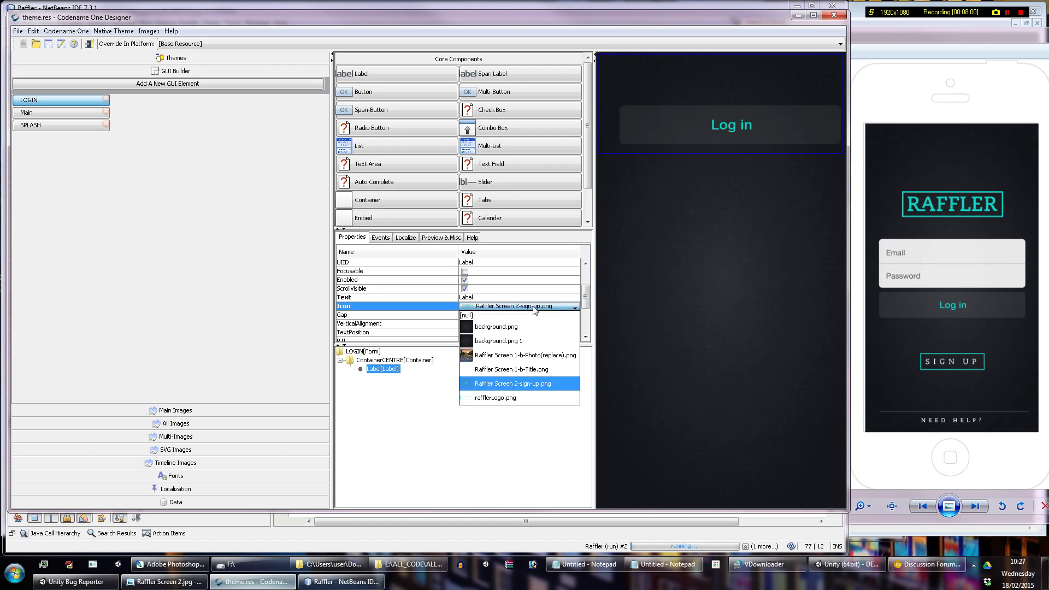
pyautogui.click(534, 384)
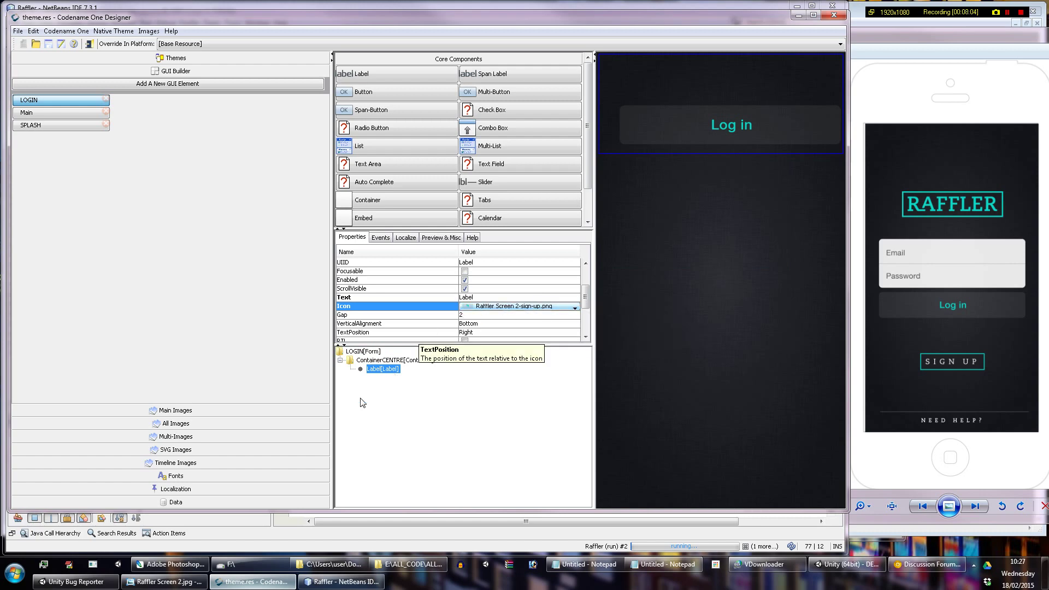
# Step: Quick-add Raffler Screen 2-raffler-lock.png from the resourcesWeAdd folder as a multi-image with Very High source resolution
pyautogui.click(148, 31)
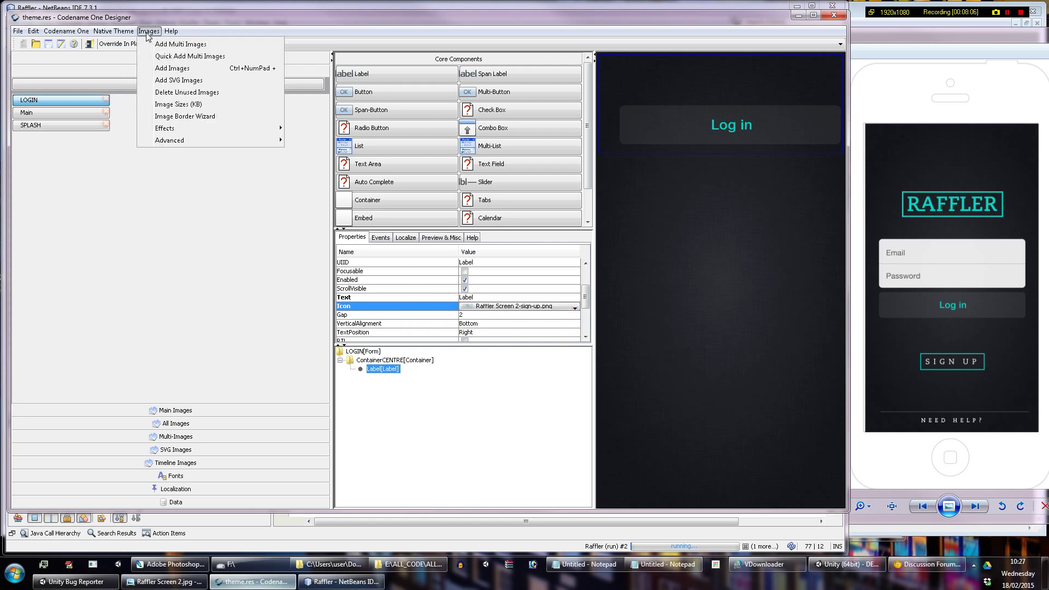
pyautogui.click(160, 58)
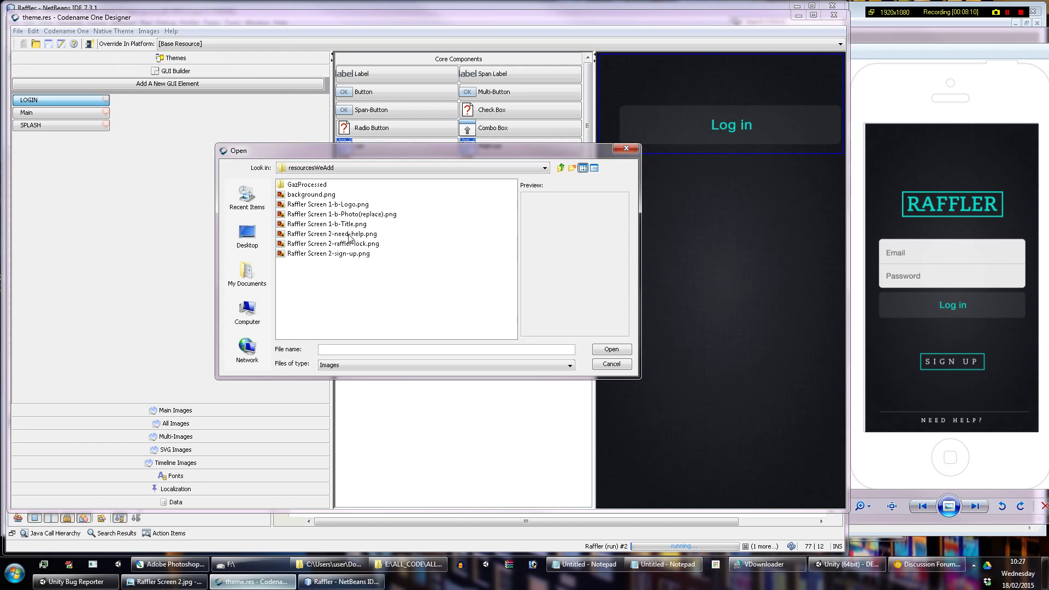
pyautogui.click(347, 234)
pyautogui.click(357, 224)
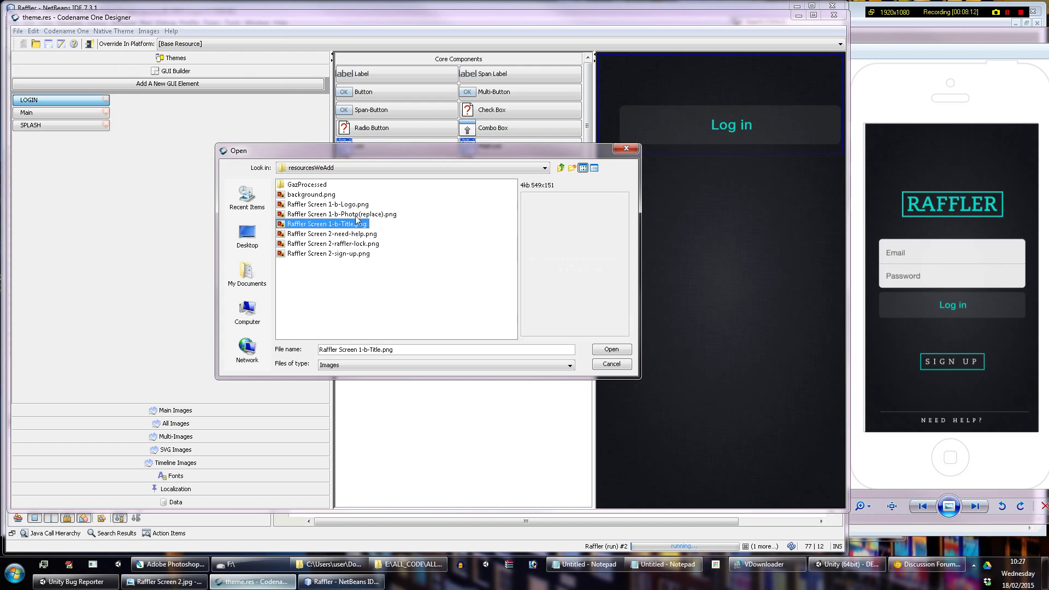
pyautogui.click(355, 215)
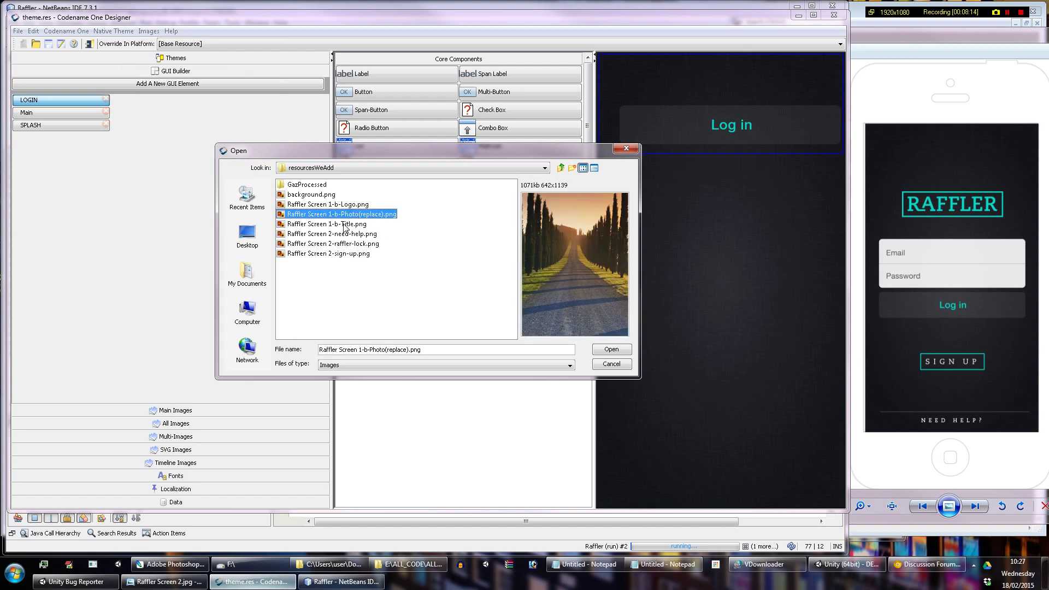
pyautogui.click(344, 224)
pyautogui.click(340, 235)
pyautogui.click(341, 245)
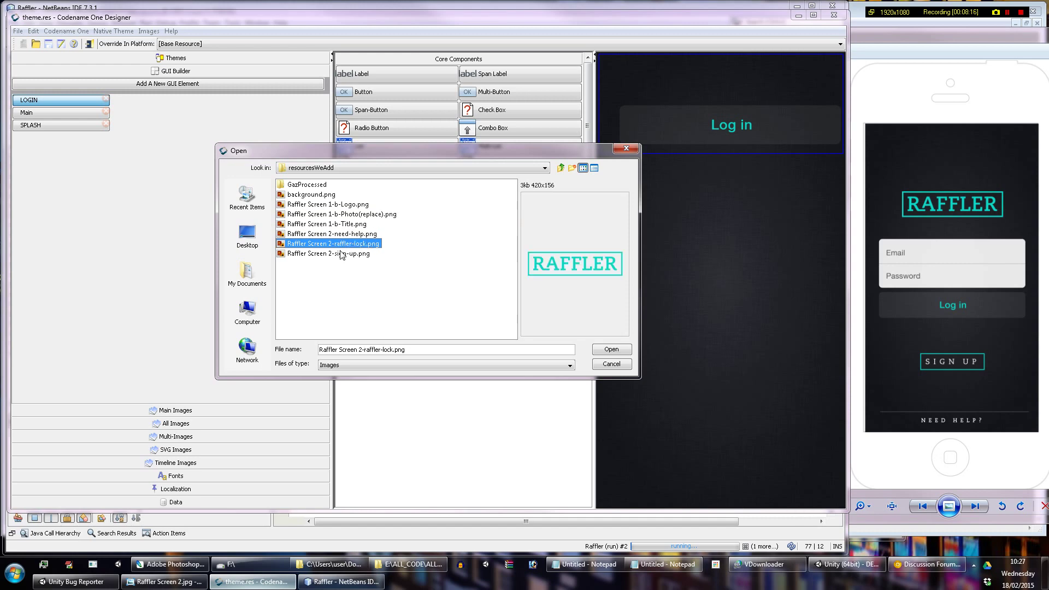
pyautogui.click(611, 349)
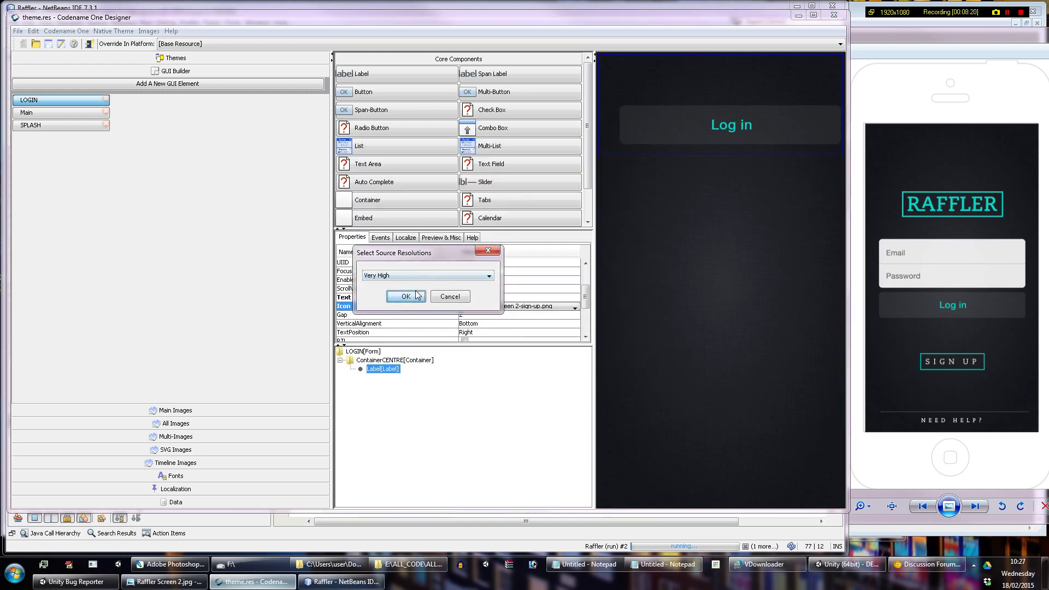
pyautogui.click(406, 296)
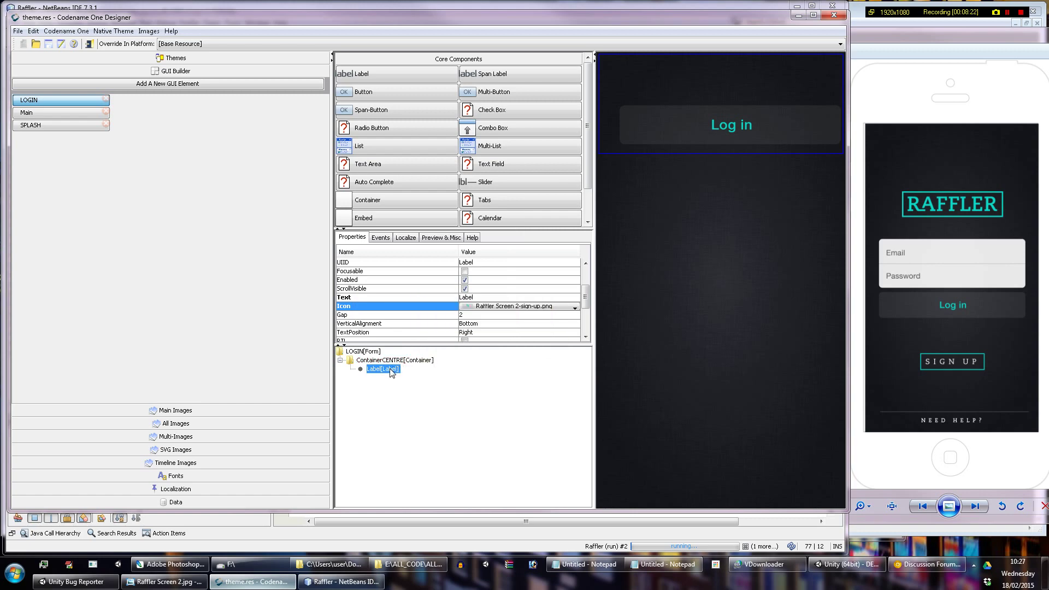
# Step: Check the label's icon choices and the project's res/theme folder for the imported raffler-lock image
pyautogui.click(547, 309)
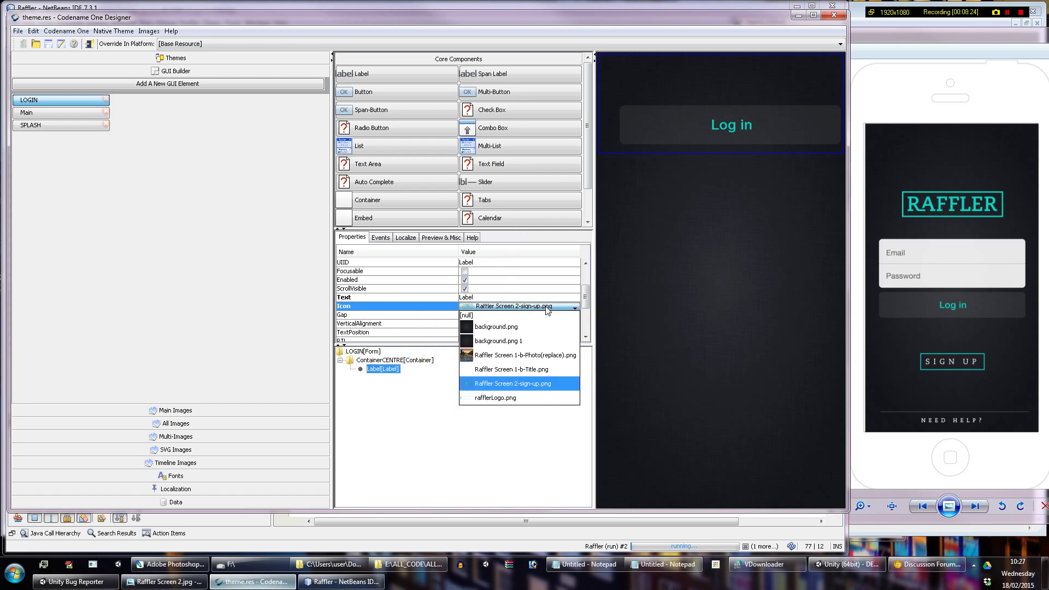
pyautogui.click(509, 381)
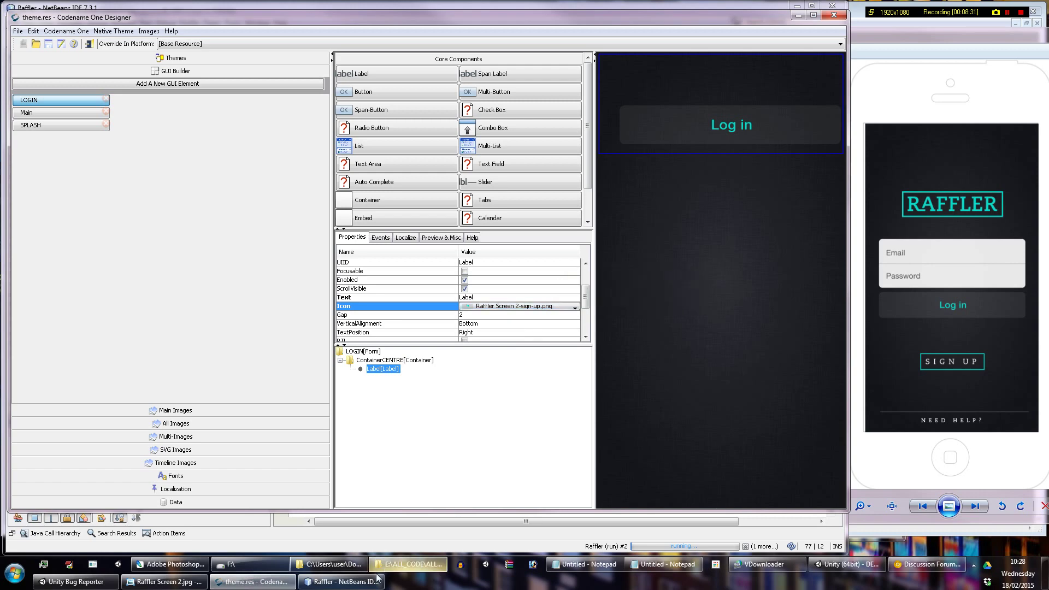
pyautogui.click(417, 562)
pyautogui.click(418, 563)
pyautogui.click(418, 562)
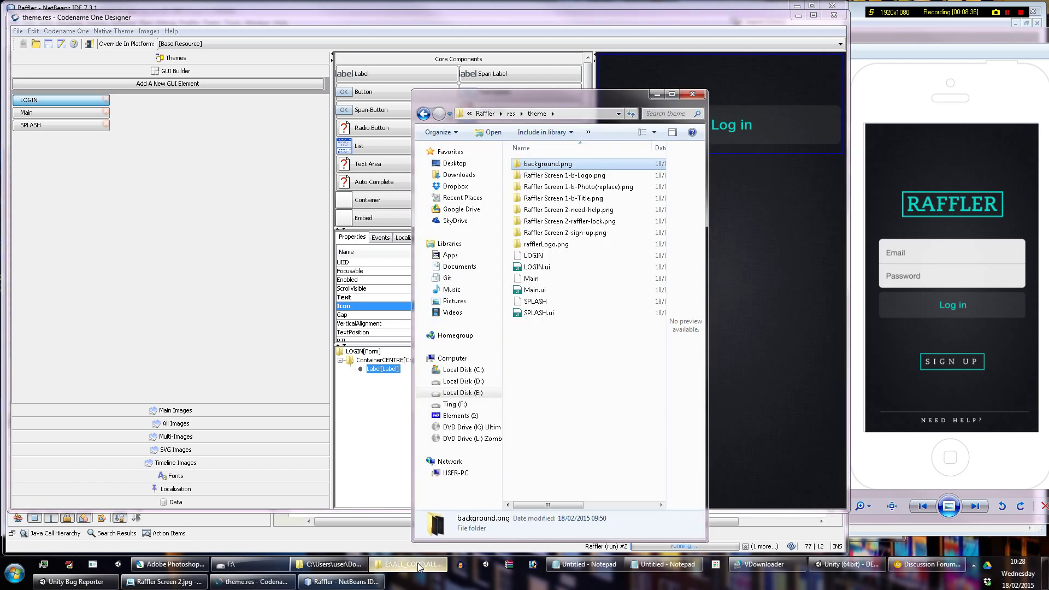
pyautogui.click(417, 563)
pyautogui.click(528, 308)
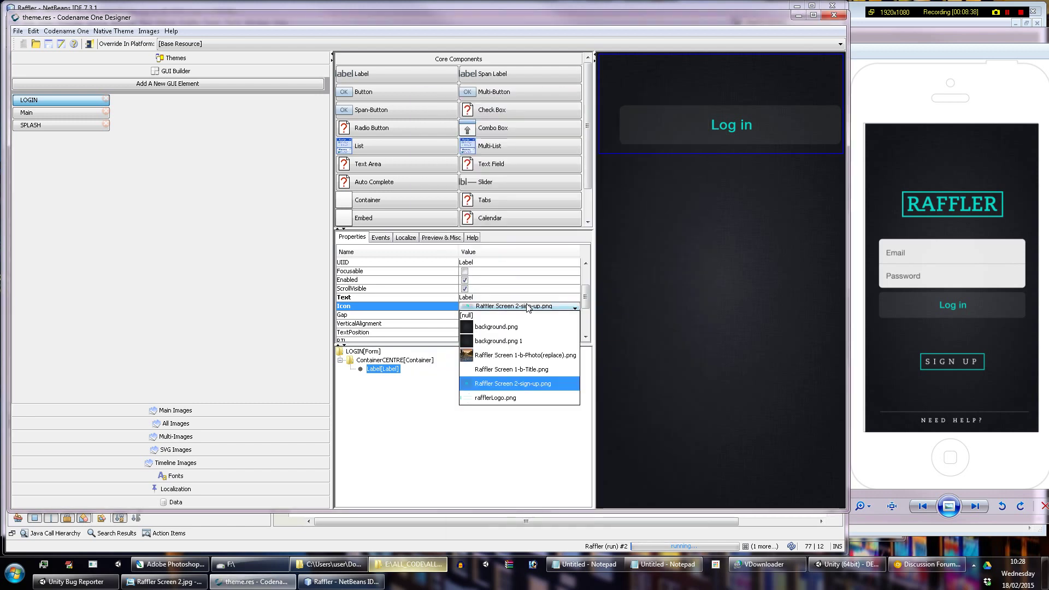
pyautogui.click(451, 422)
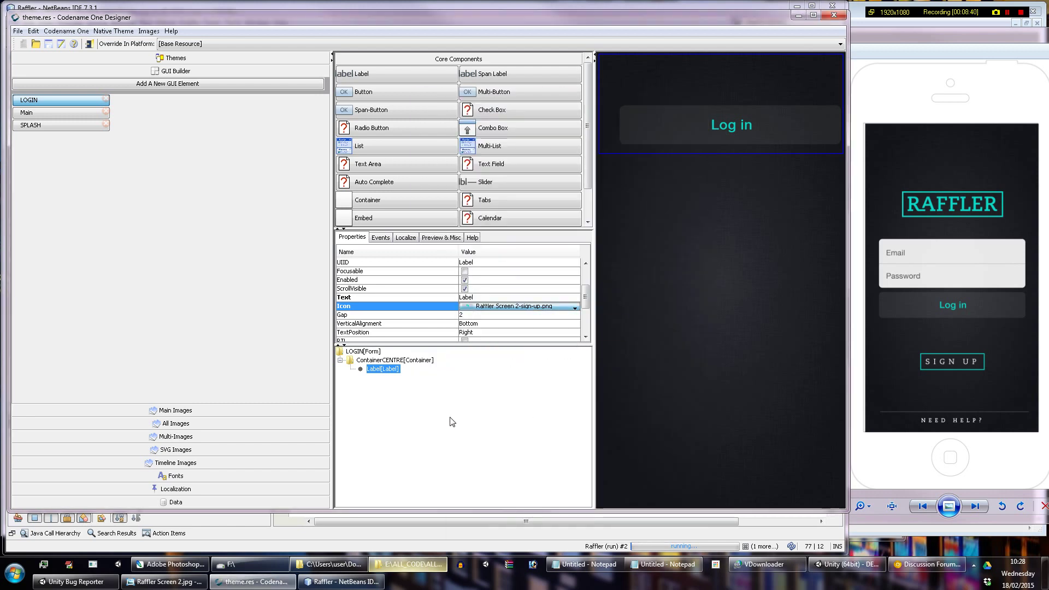
# Step: Reselect the label inside ContainerCENTRE and set its icon to Raffler Screen 2-raffler-lock.png
pyautogui.click(395, 360)
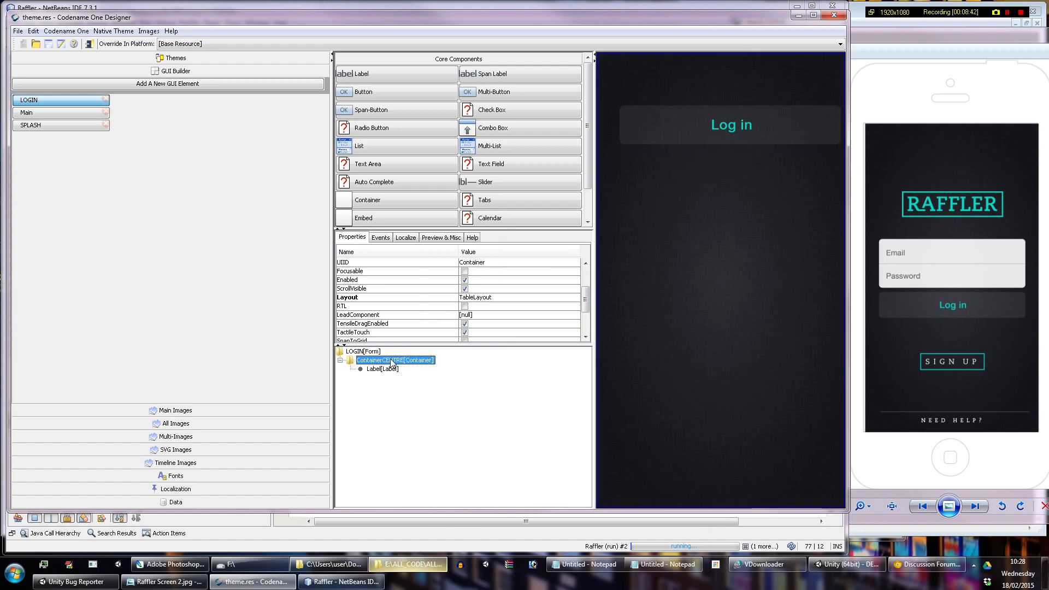
pyautogui.click(398, 371)
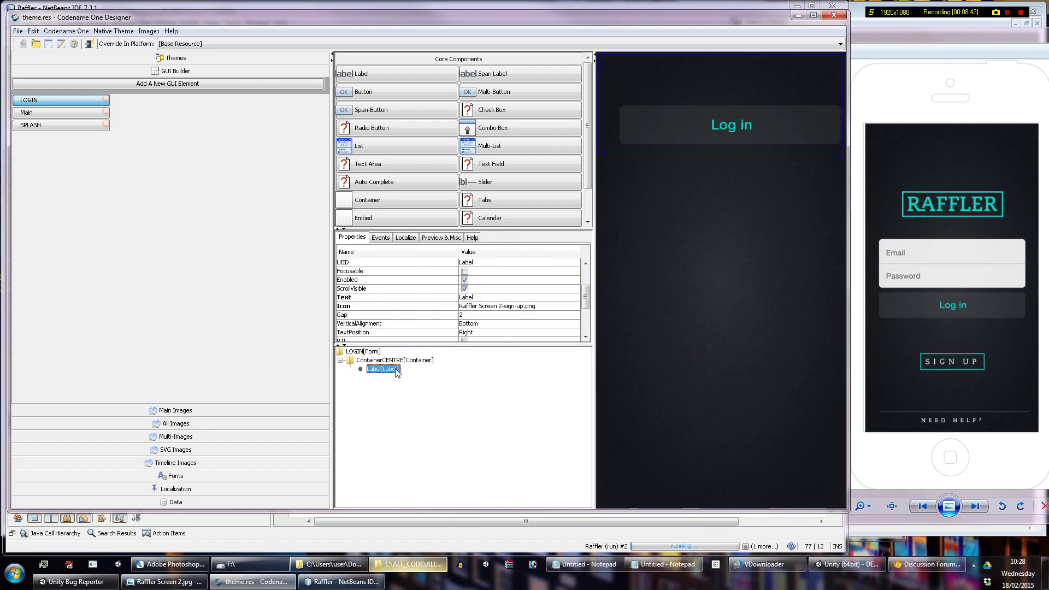
pyautogui.click(521, 308)
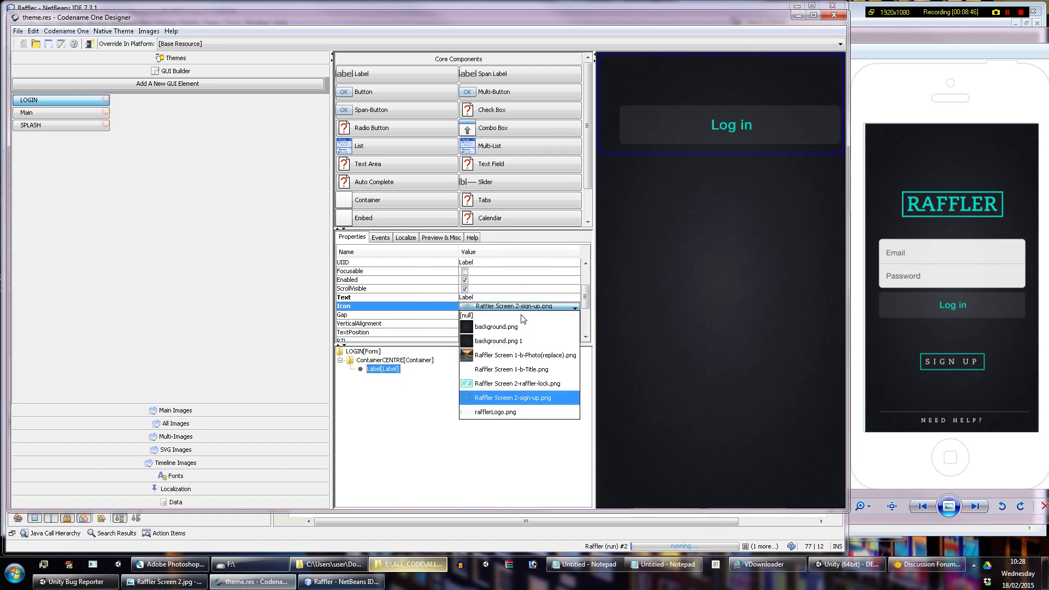
pyautogui.click(517, 384)
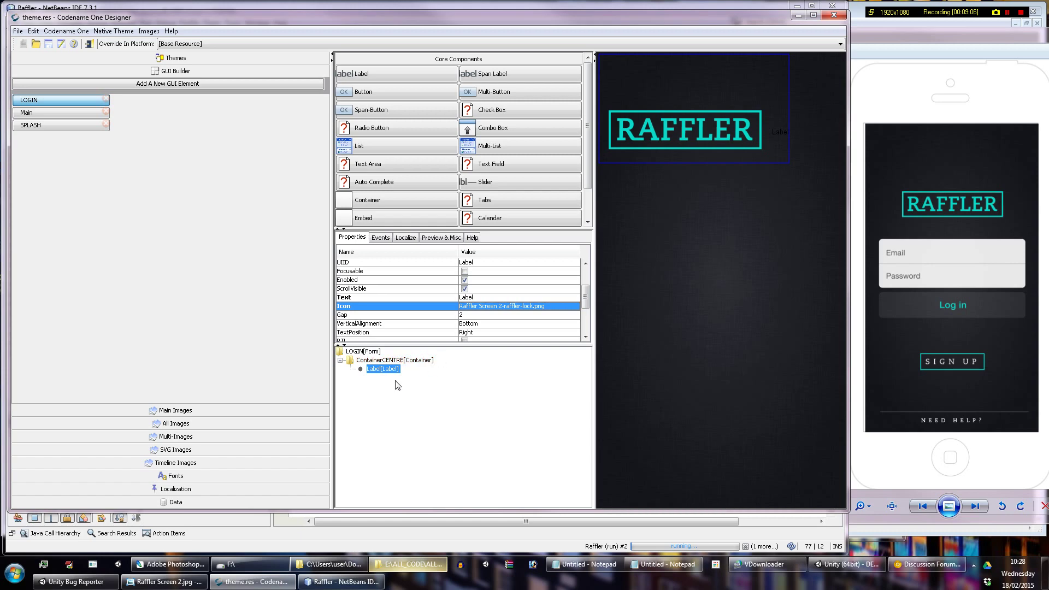
# Step: Switch the label's icon to Raffler Screen 1-b-Title.png and delete the unused images Raffler Screen 2-raffler-lock.png and background.png 1
pyautogui.click(538, 307)
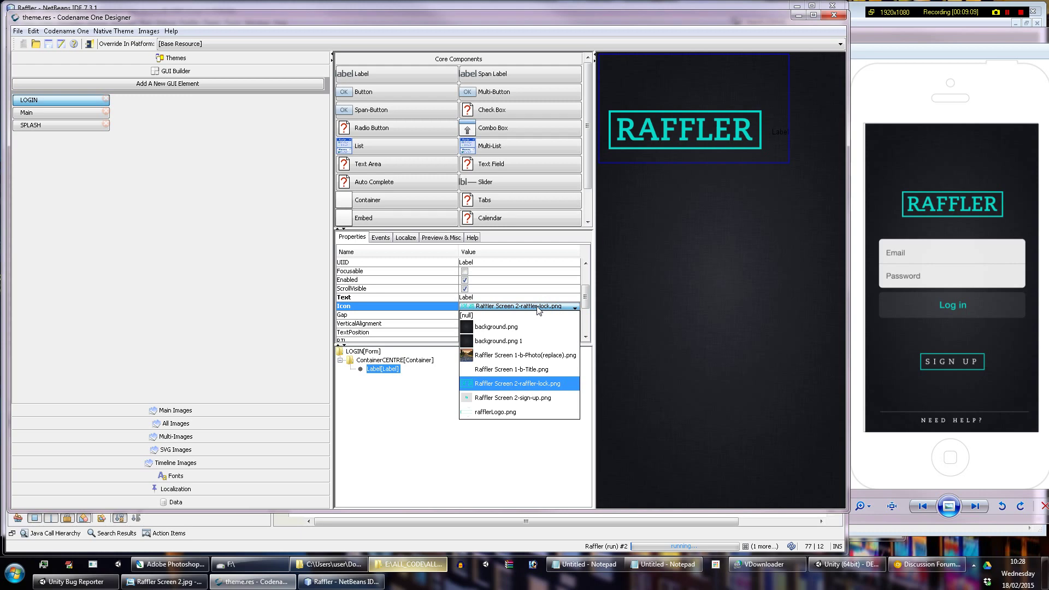
pyautogui.click(499, 370)
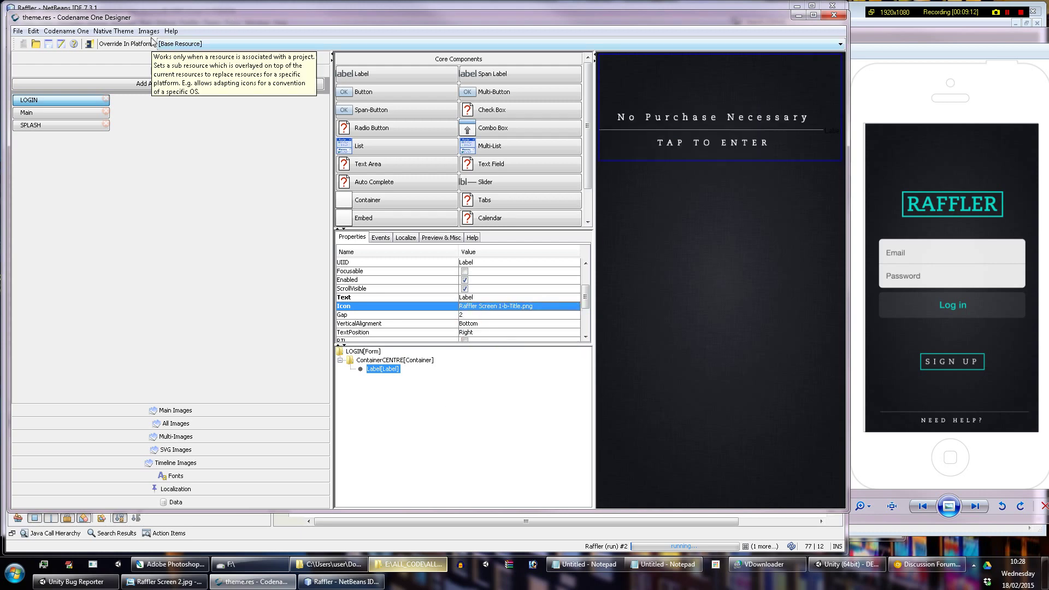
pyautogui.click(155, 33)
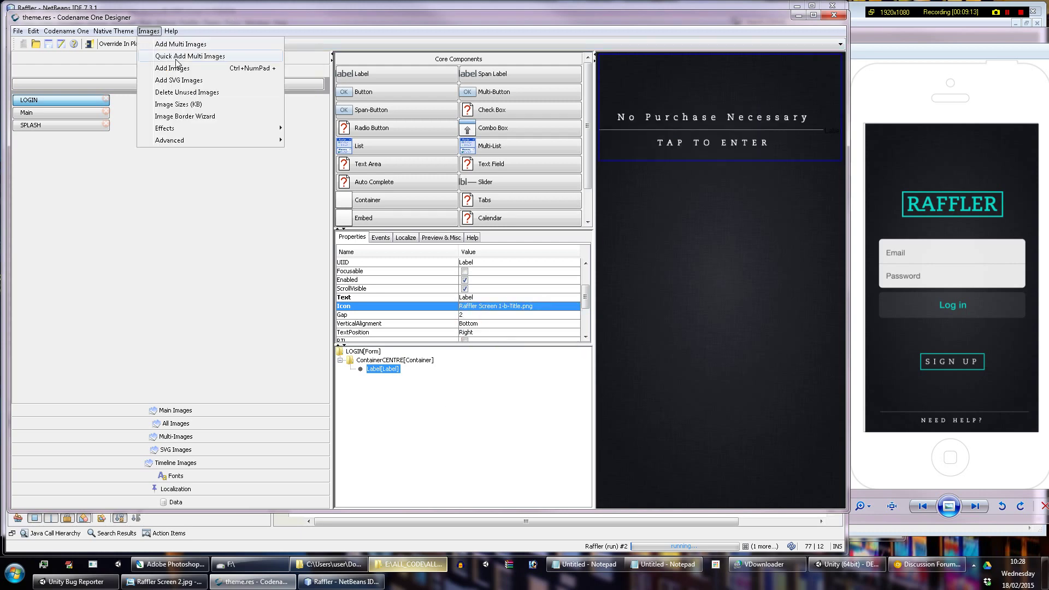
pyautogui.click(187, 96)
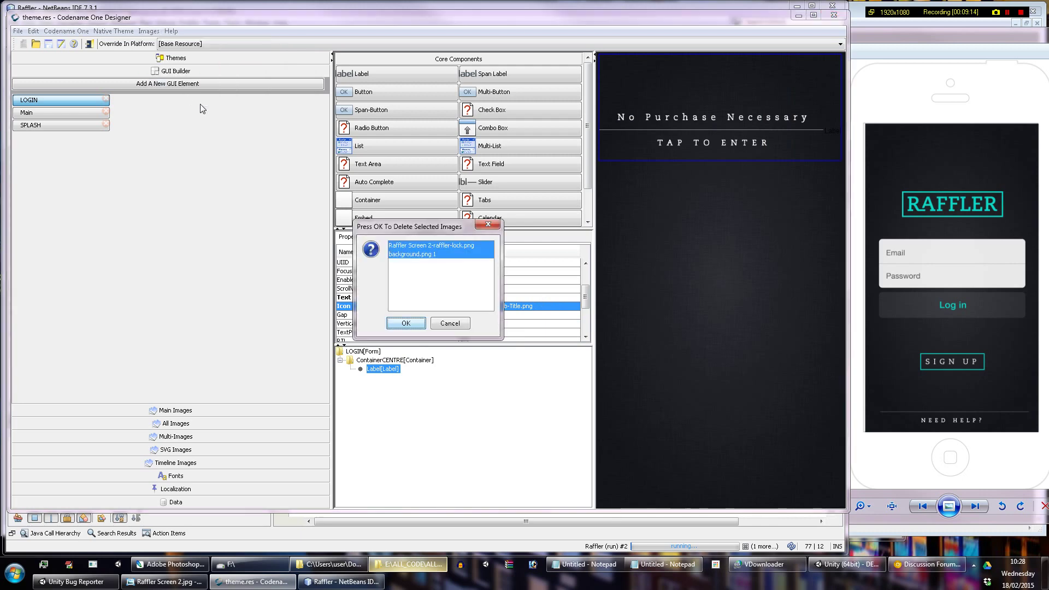
pyautogui.click(406, 323)
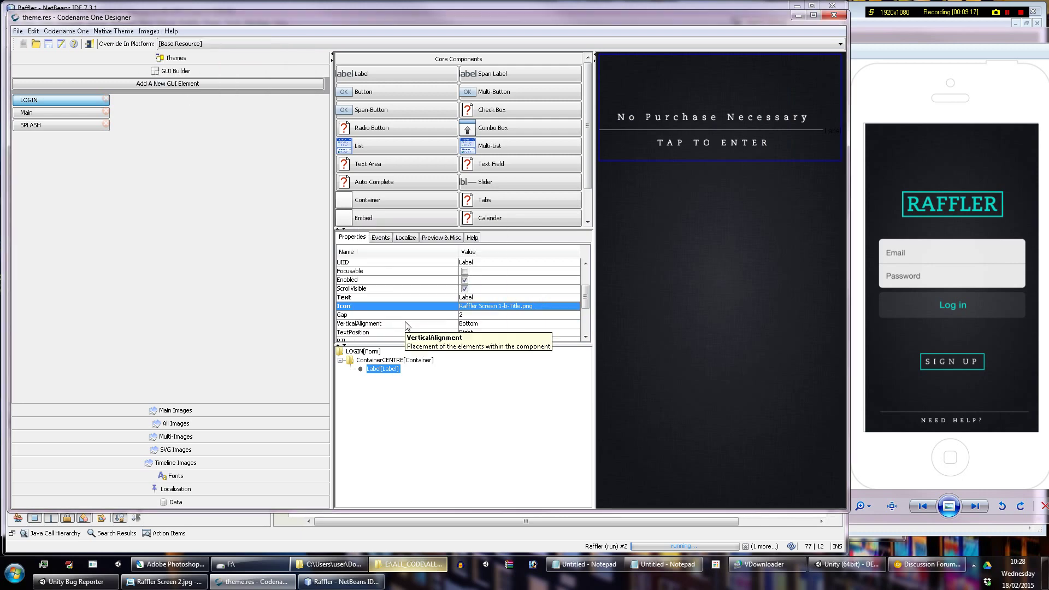
# Step: Quick-add Raffler Screen 2-raffler-lock.png from the resourcesWeAdd folder as a multi-image with HD source resolution
pyautogui.click(148, 31)
pyautogui.click(158, 60)
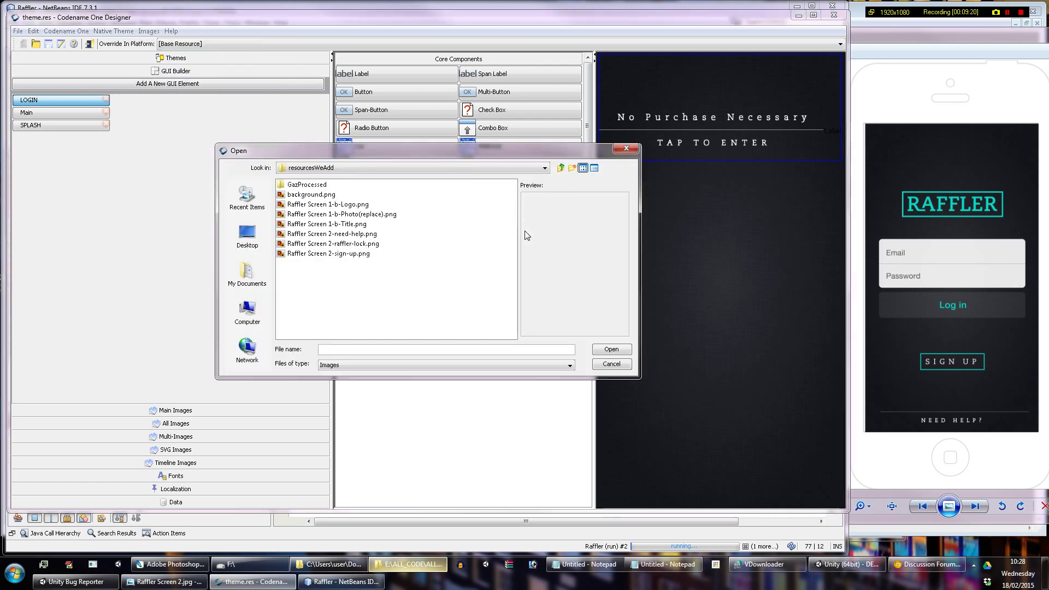
pyautogui.click(356, 244)
pyautogui.click(610, 350)
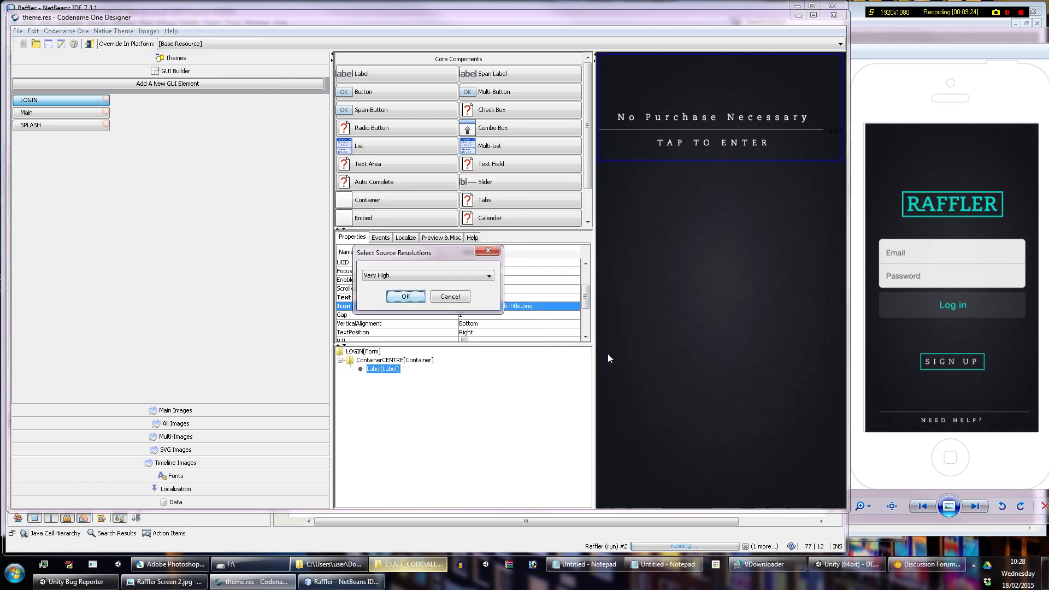
pyautogui.click(407, 277)
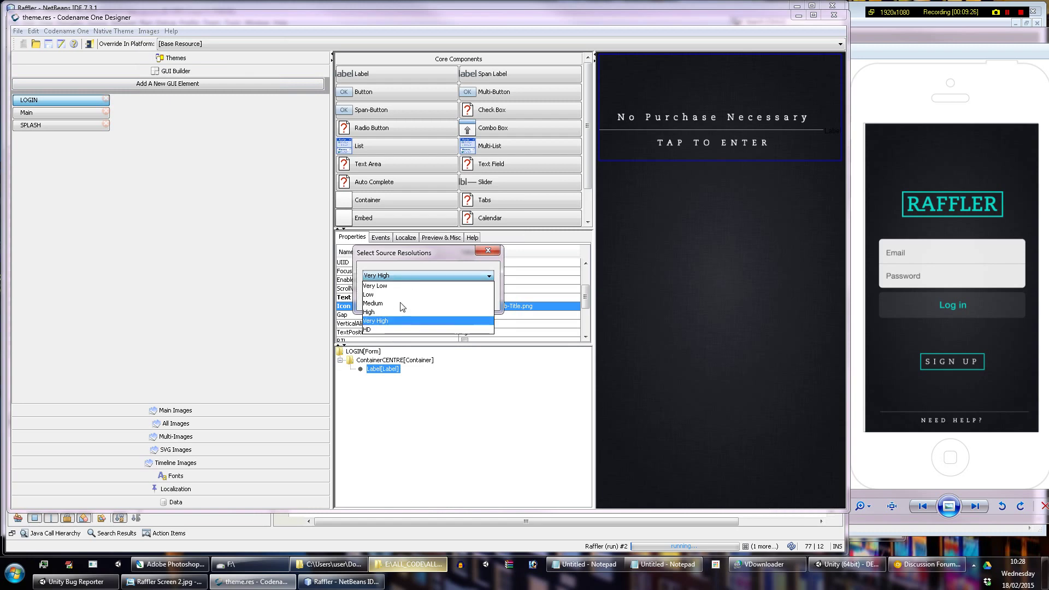
pyautogui.click(397, 330)
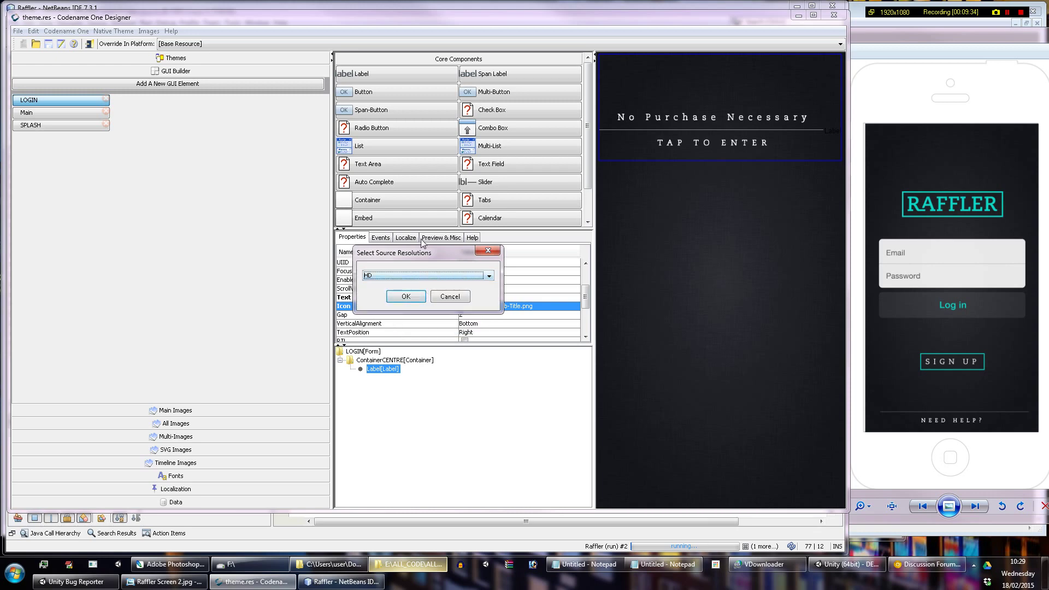
pyautogui.click(406, 298)
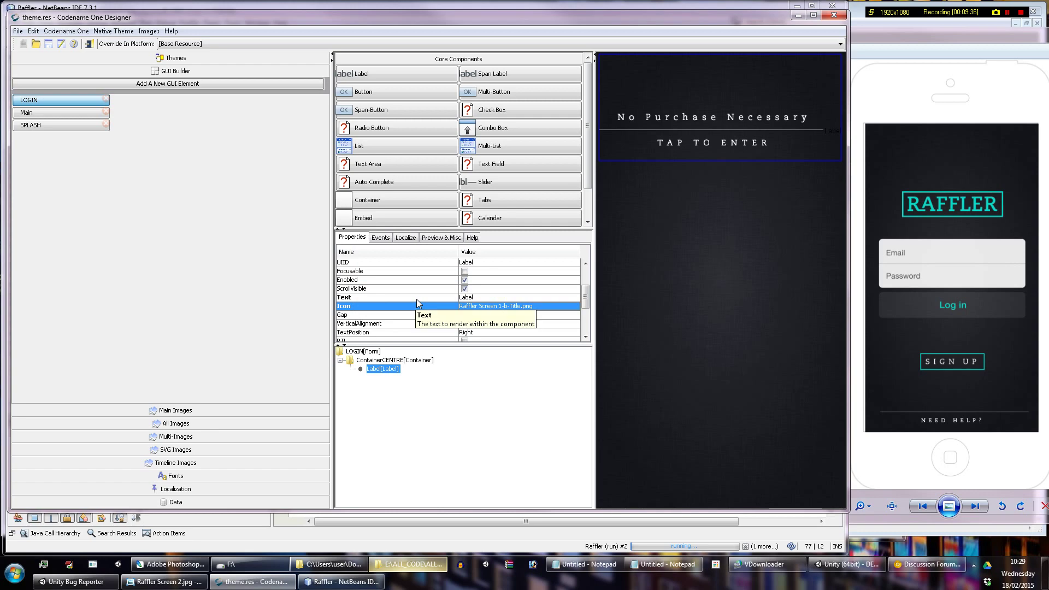
# Step: Set the icon of the label inside ContainerCENTRE to the re-imported Raffler Screen 2-raffler-lock.png
pyautogui.click(403, 361)
pyautogui.click(392, 370)
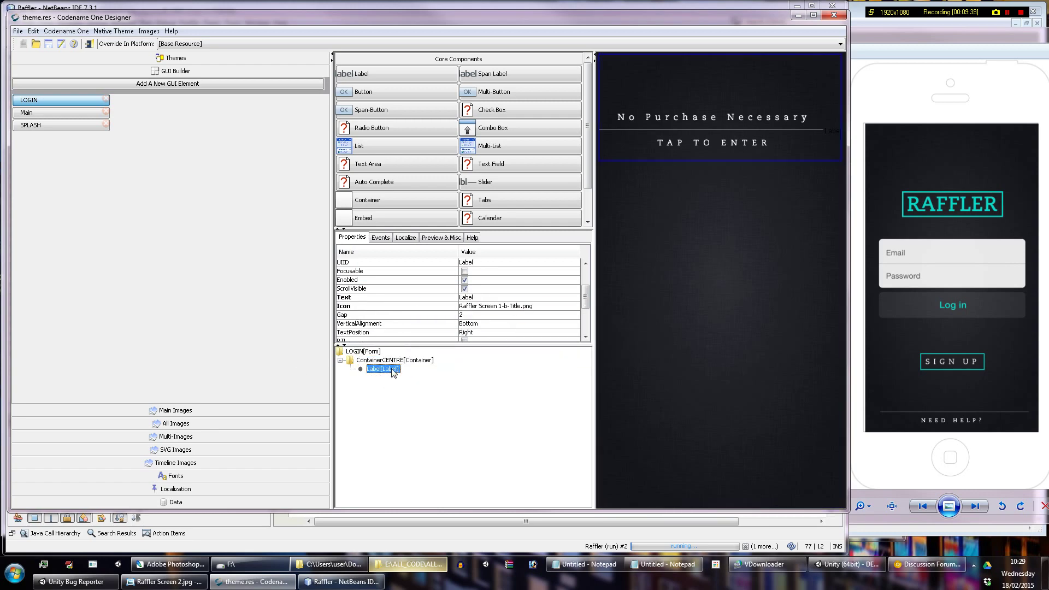
pyautogui.click(529, 312)
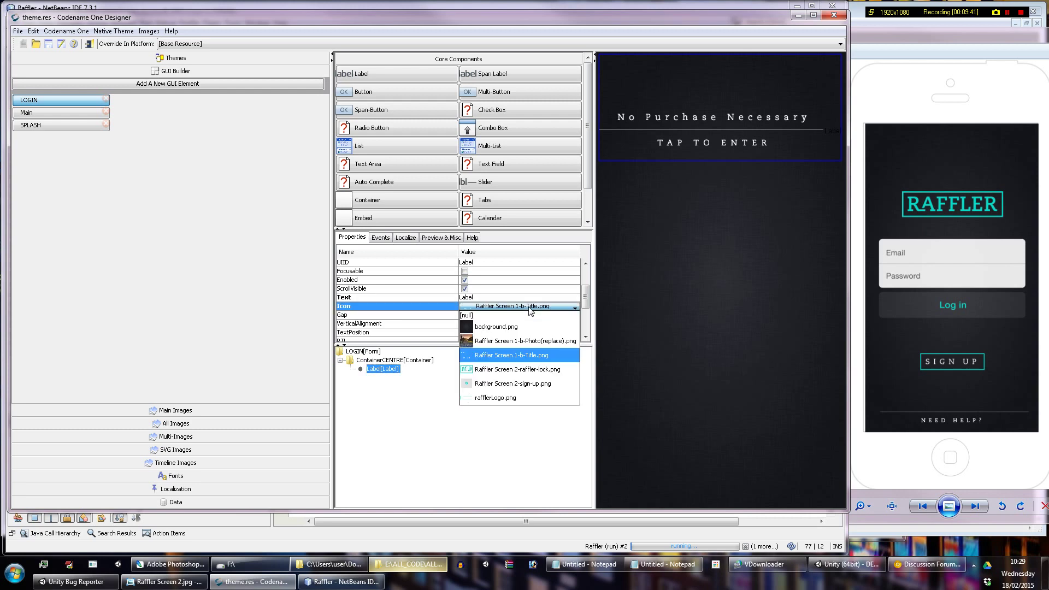
pyautogui.click(509, 376)
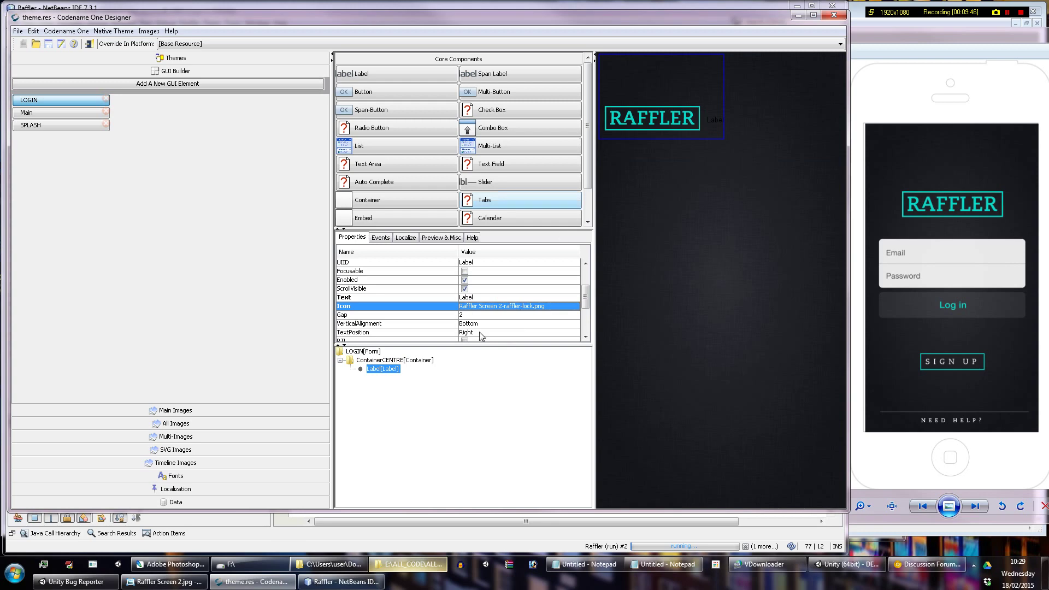
# Step: Add a Text Field to ContainerCENTRE and place it directly below the logo label
pyautogui.click(392, 360)
pyautogui.scroll(3, 526, 296)
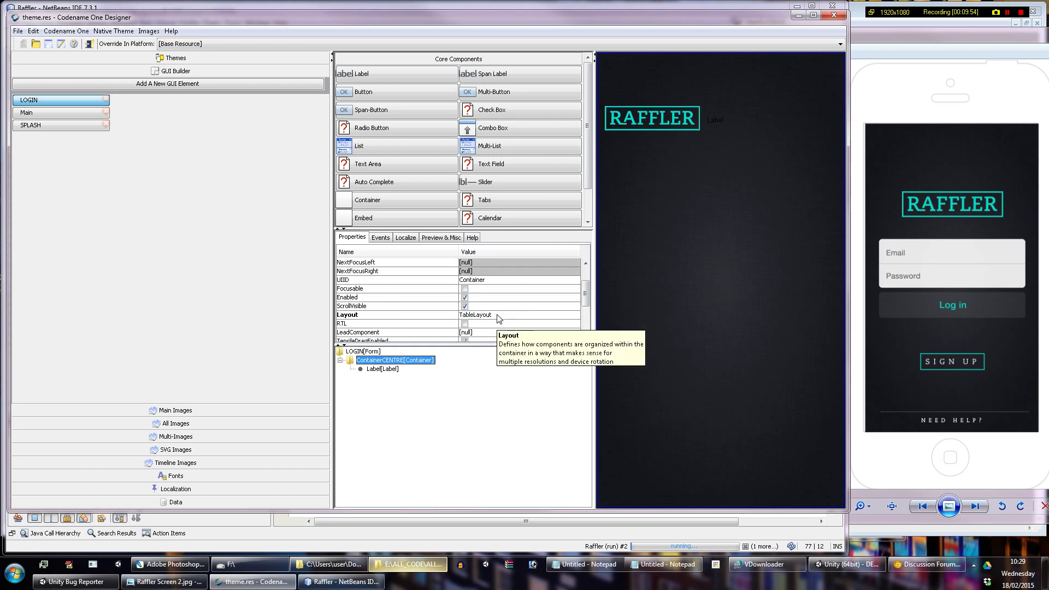
pyautogui.click(386, 370)
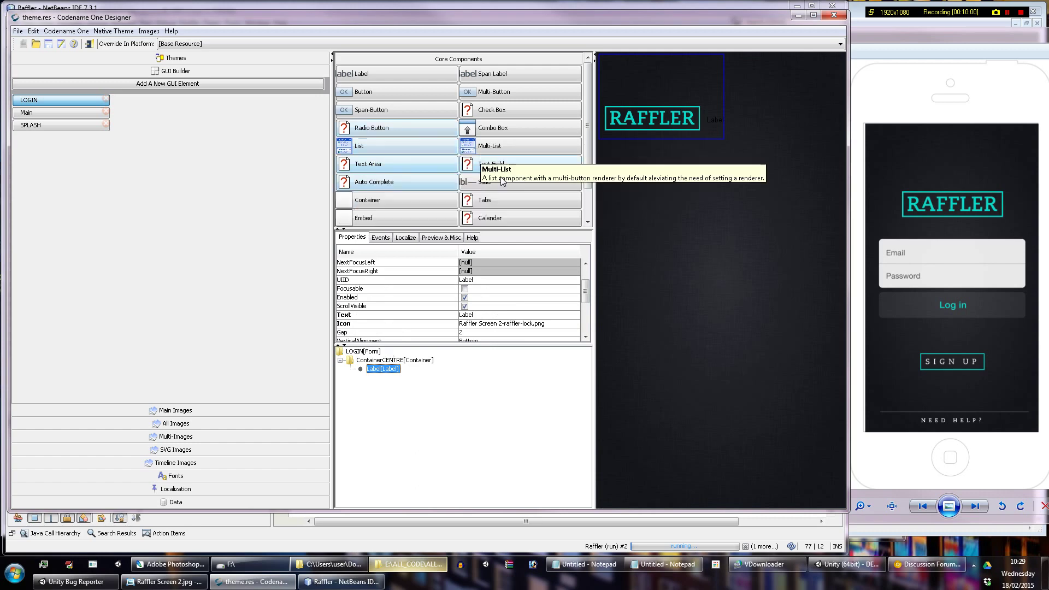
pyautogui.click(506, 166)
pyautogui.click(393, 373)
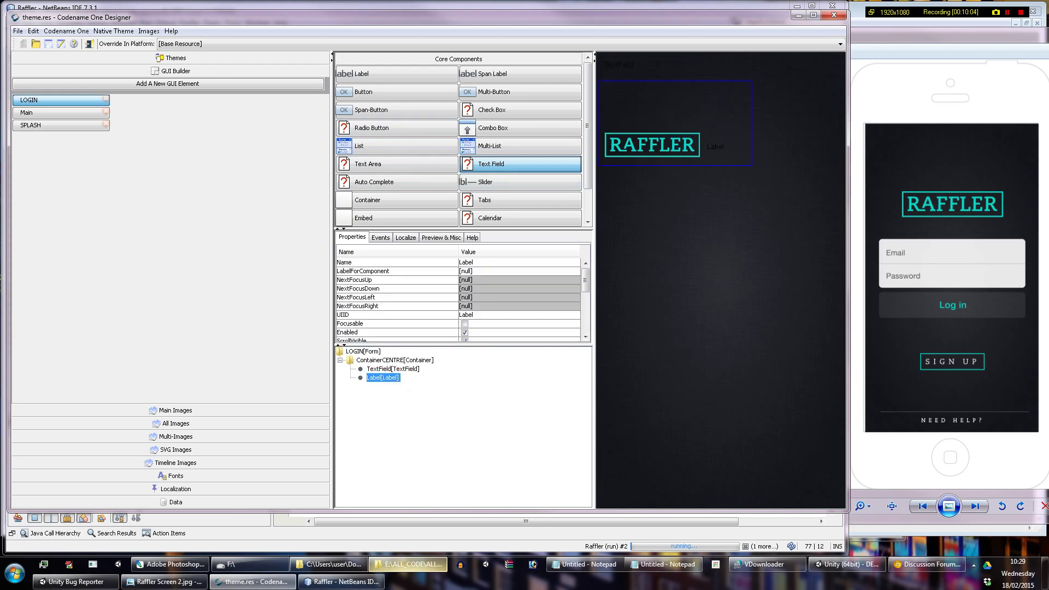
pyautogui.moveTo(393, 369); pyautogui.dragTo(387, 378)
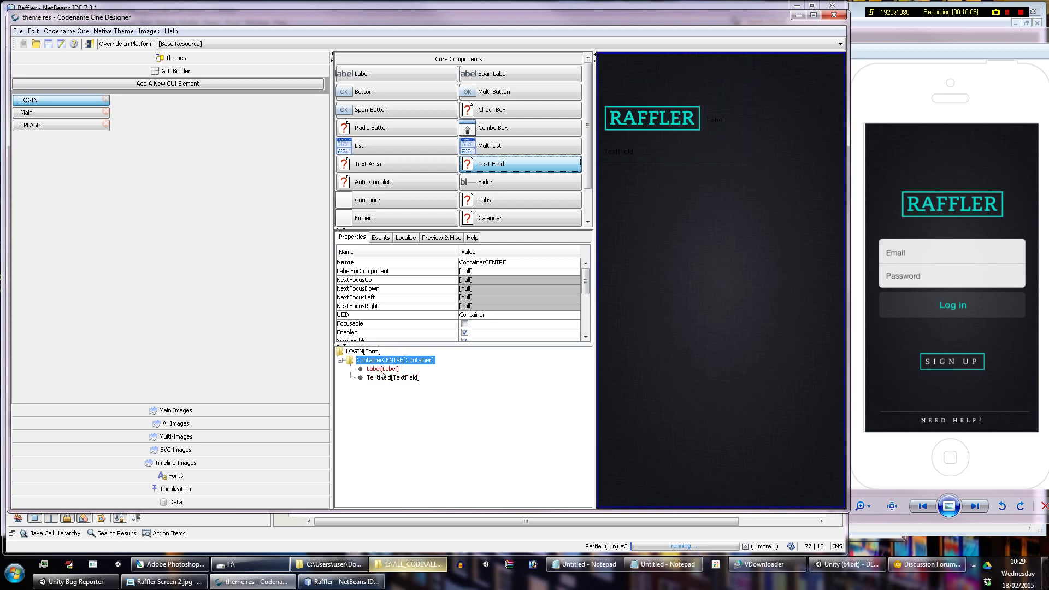
# Step: Set the text field's hint to Email and clear its default text
pyautogui.click(381, 369)
pyautogui.click(386, 378)
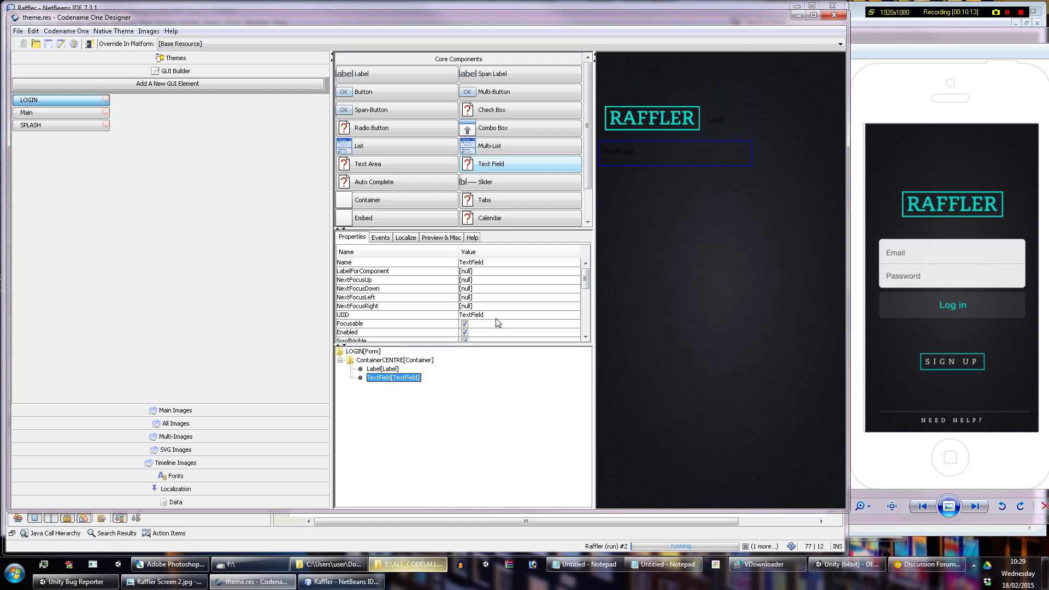
pyautogui.scroll(-3, 498, 315)
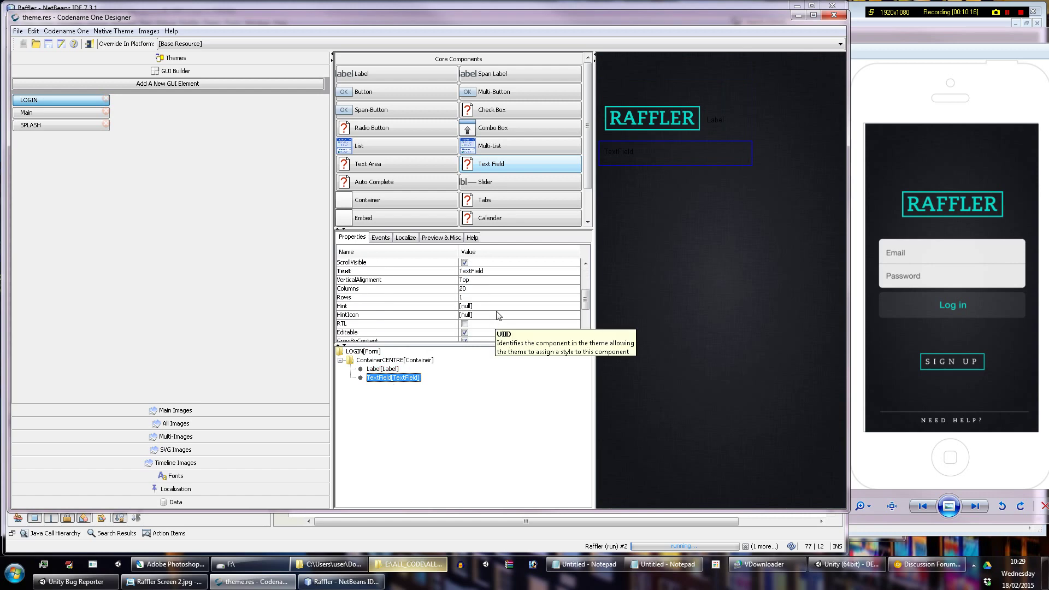
pyautogui.click(487, 307)
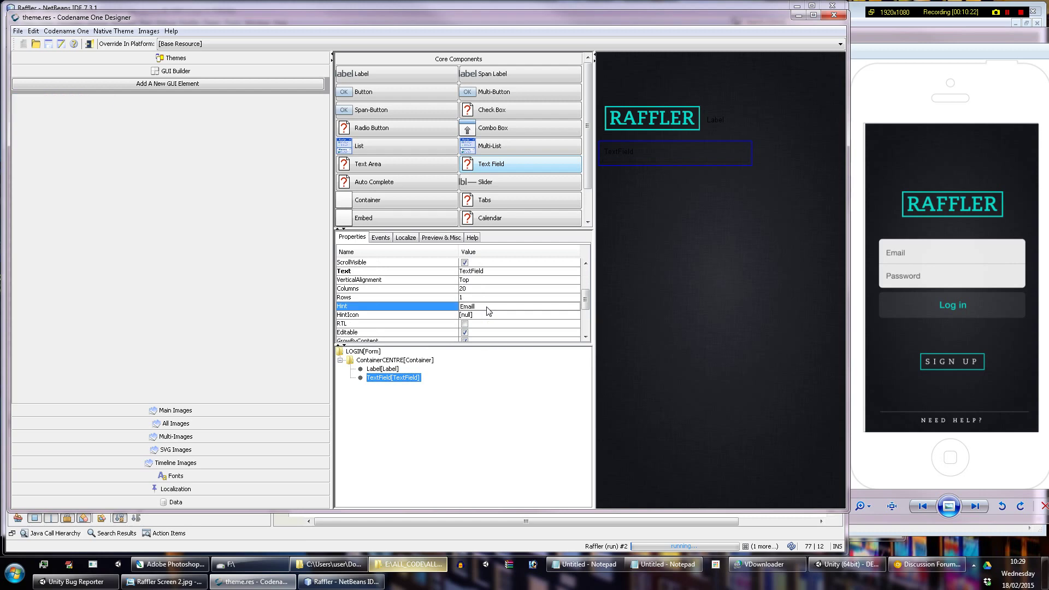
pyautogui.press('Return')
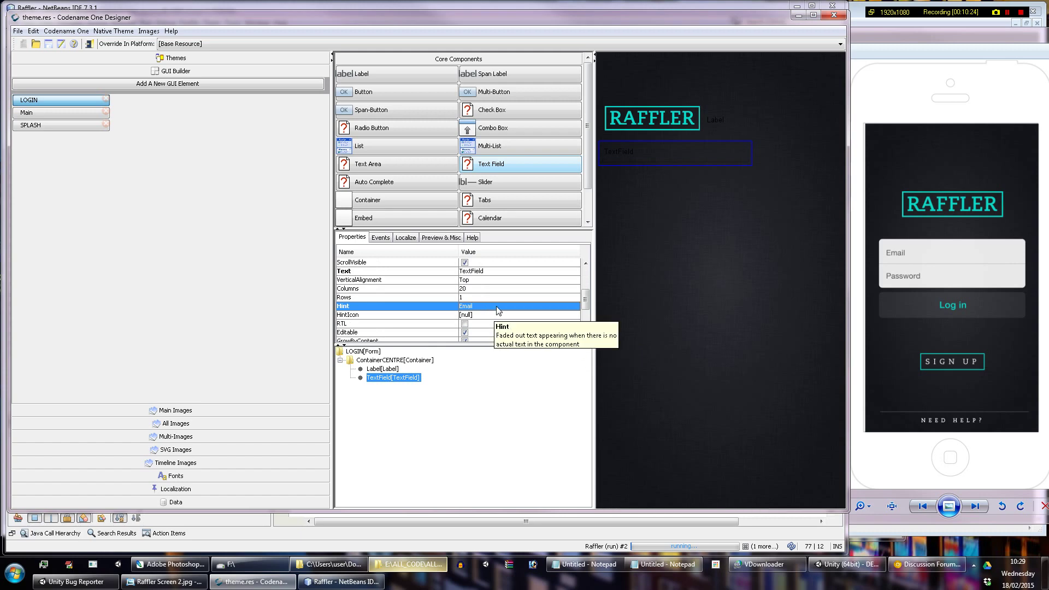
pyautogui.scroll(1, 504, 286)
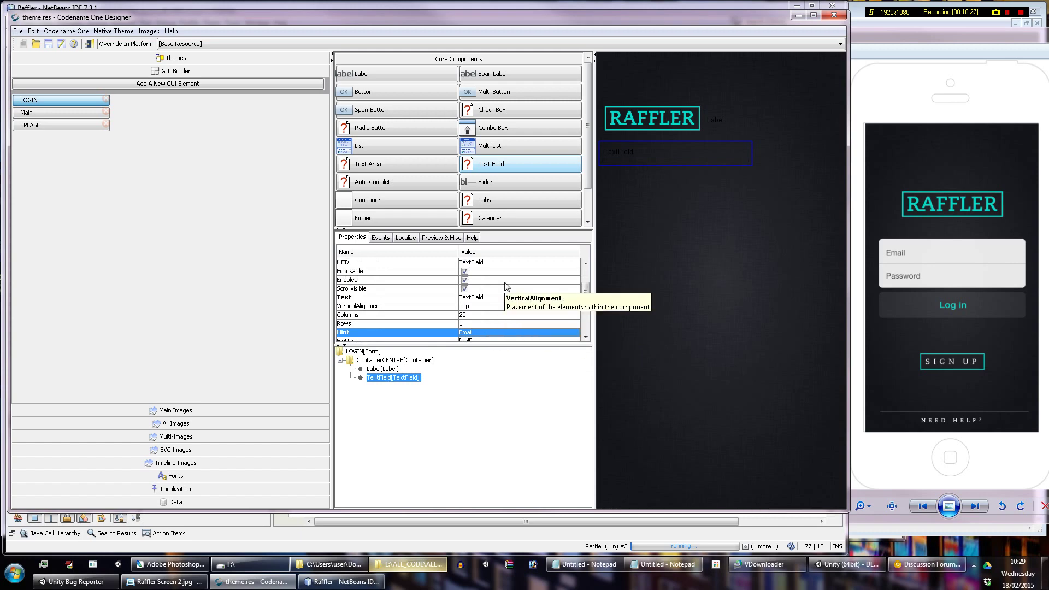
pyautogui.click(493, 300)
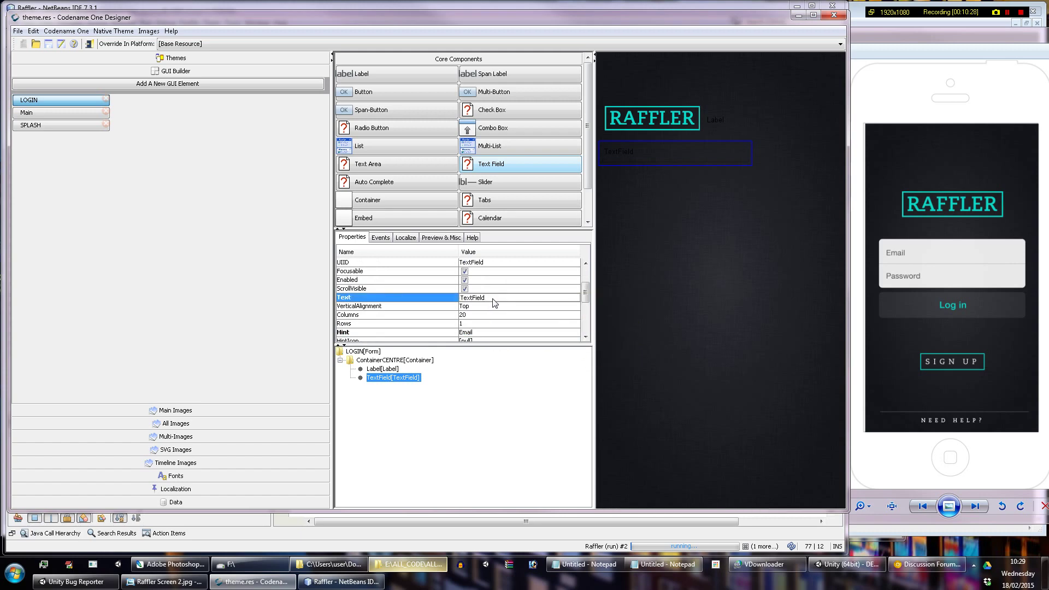
pyautogui.press('Return')
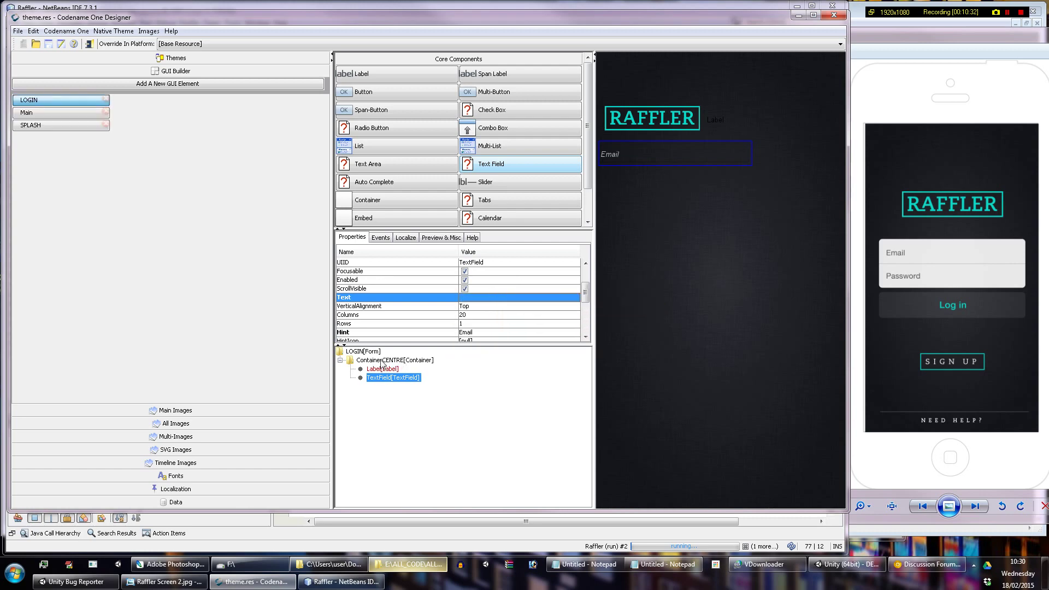
# Step: Copy the Email text field and paste the duplicate into ContainerCENTRE
pyautogui.rightClick(411, 383)
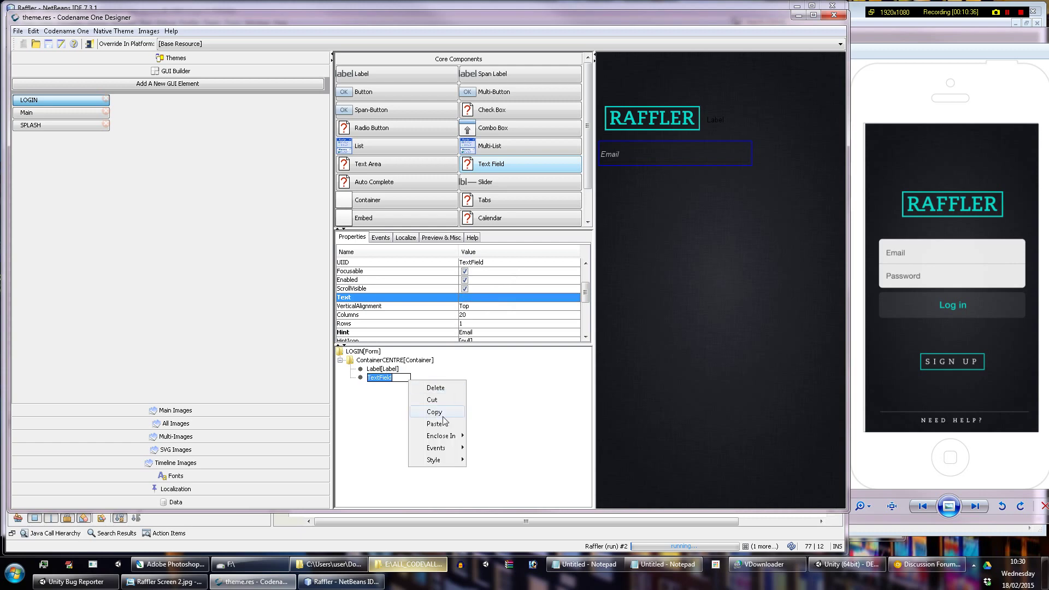
pyautogui.click(443, 416)
pyautogui.click(385, 378)
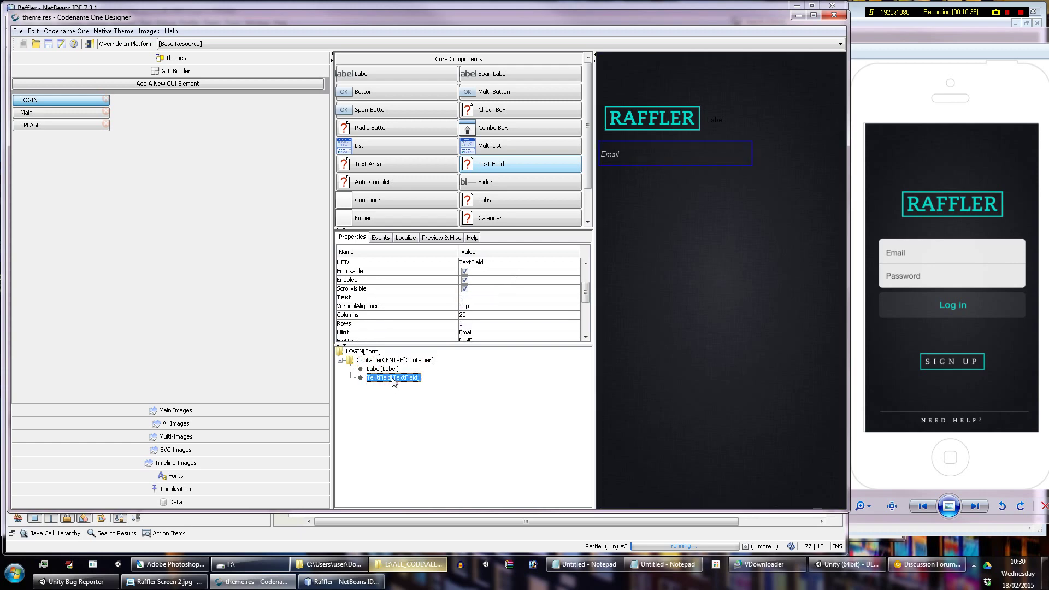
pyautogui.rightClick(392, 378)
pyautogui.click(416, 410)
pyautogui.click(377, 360)
pyautogui.rightClick(376, 363)
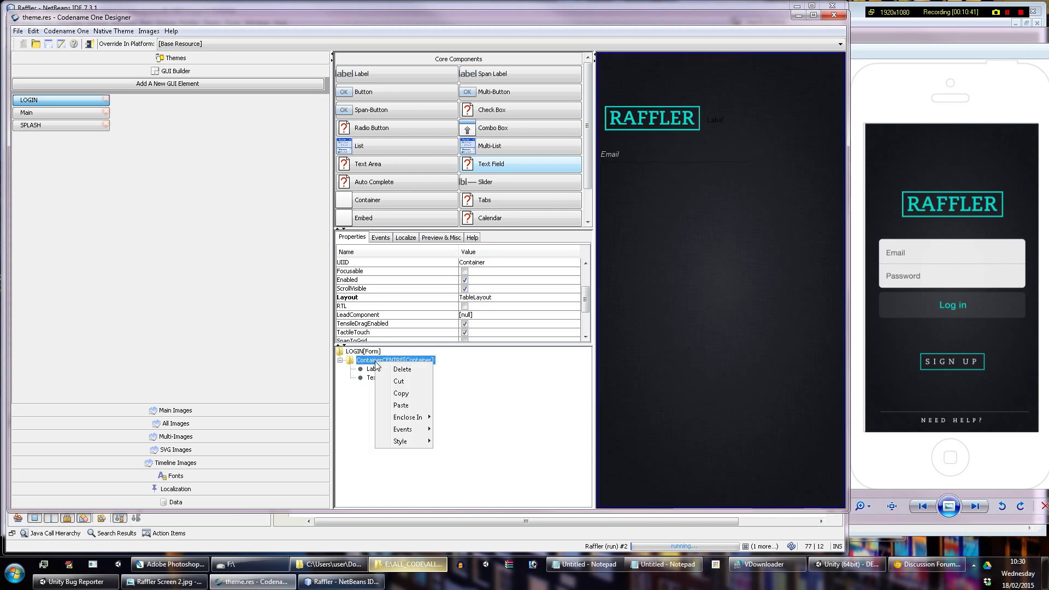
pyautogui.click(404, 406)
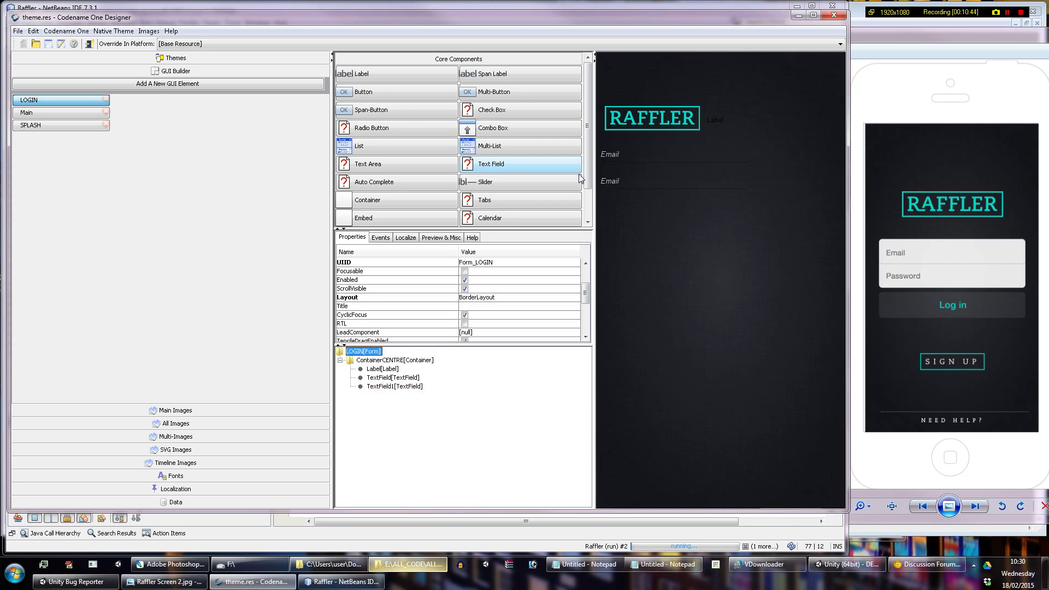
# Step: Set the hint of the duplicated text field to Password
pyautogui.click(393, 387)
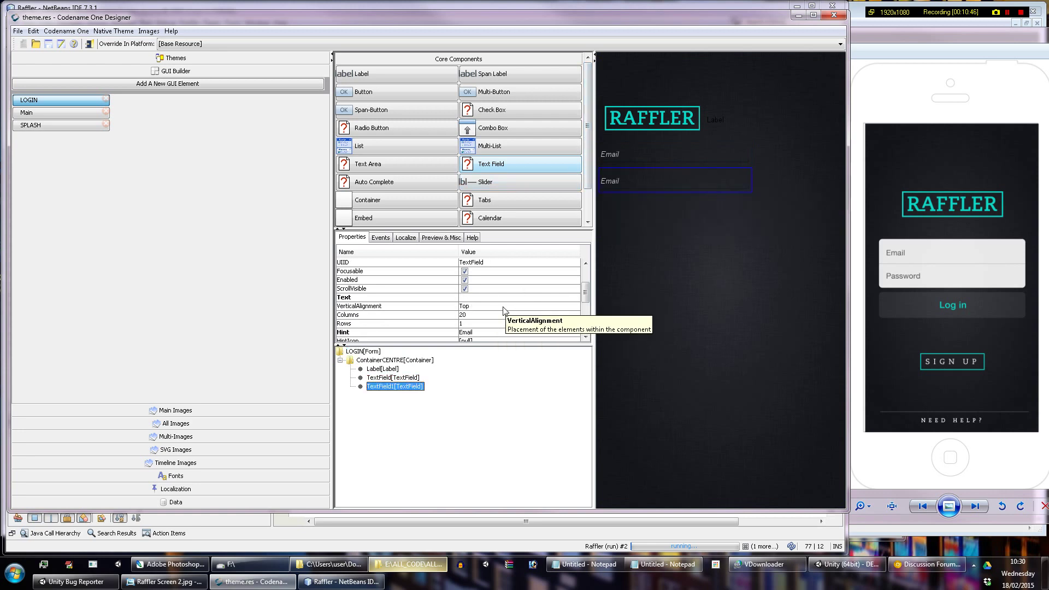
pyautogui.scroll(-1, 503, 310)
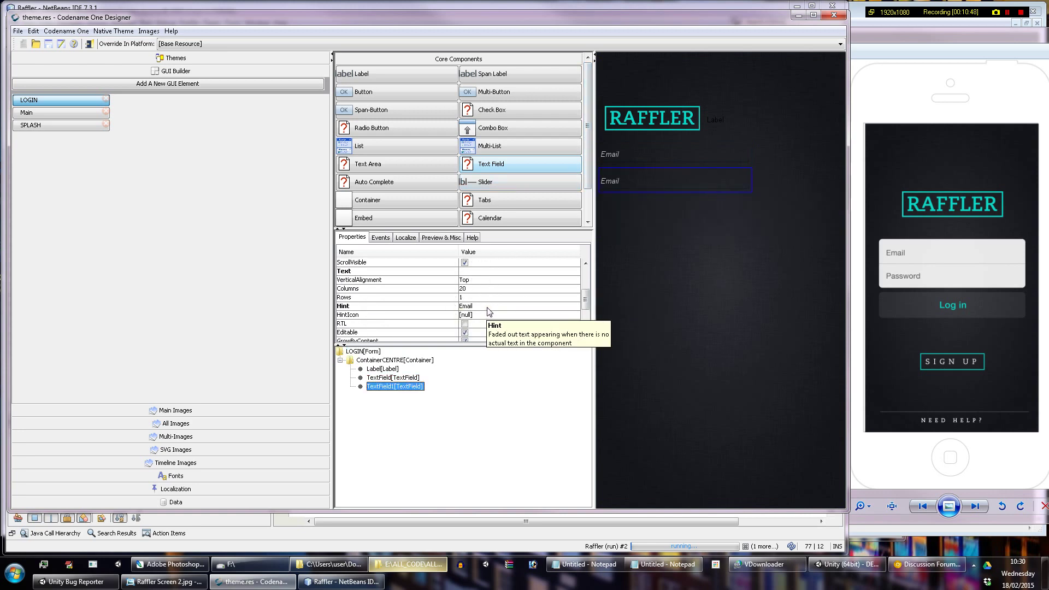
pyautogui.click(488, 307)
pyautogui.write('Pl')
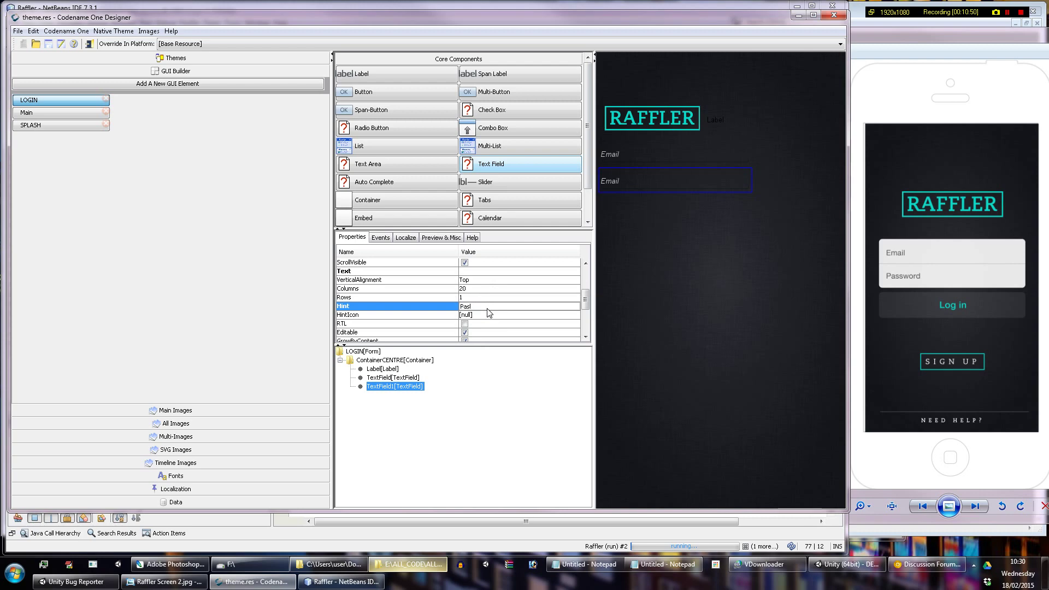
pyautogui.write('assword')
pyautogui.press('Return')
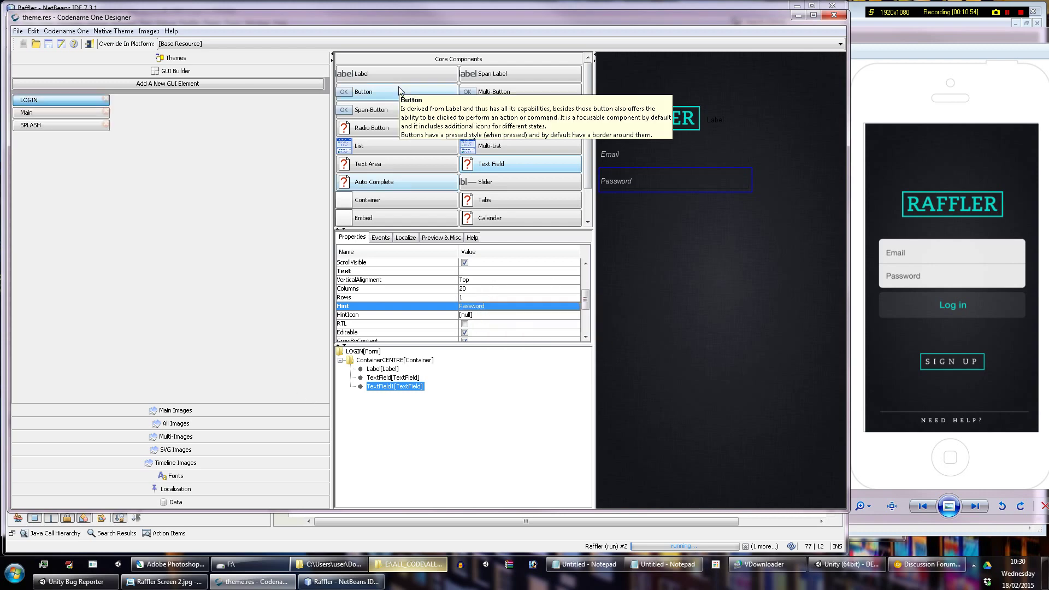
# Step: Add a Button to ContainerCENTRE and move it below the Password text field
pyautogui.click(377, 93)
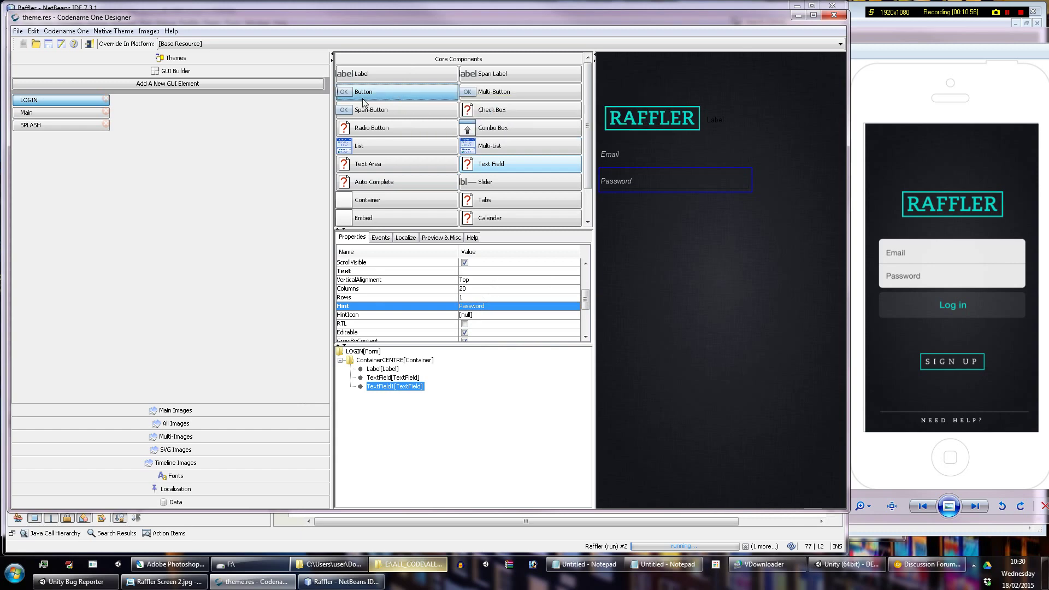
pyautogui.click(386, 377)
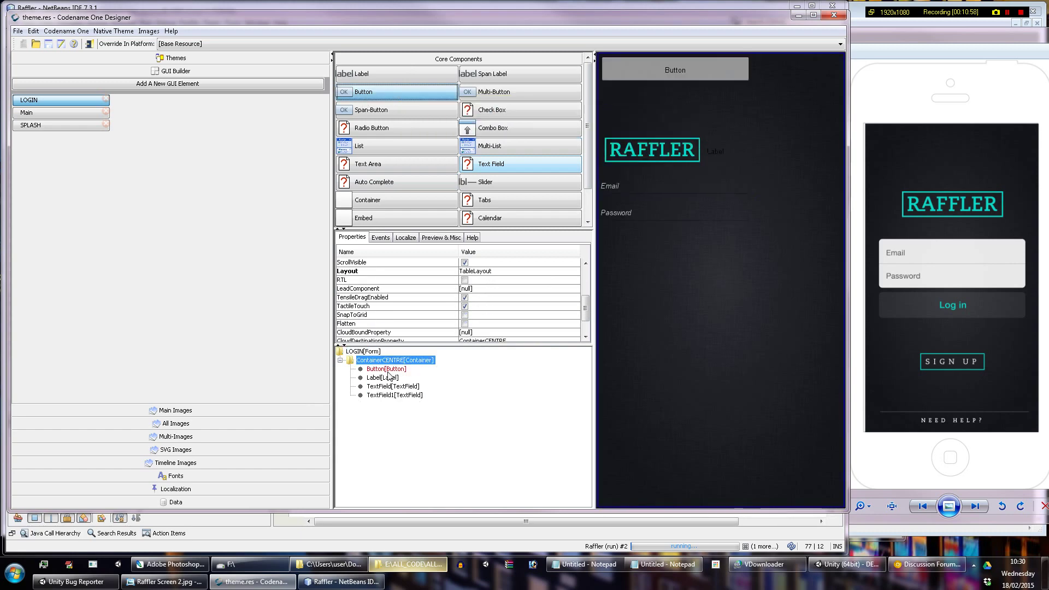
pyautogui.moveTo(387, 370); pyautogui.dragTo(390, 401)
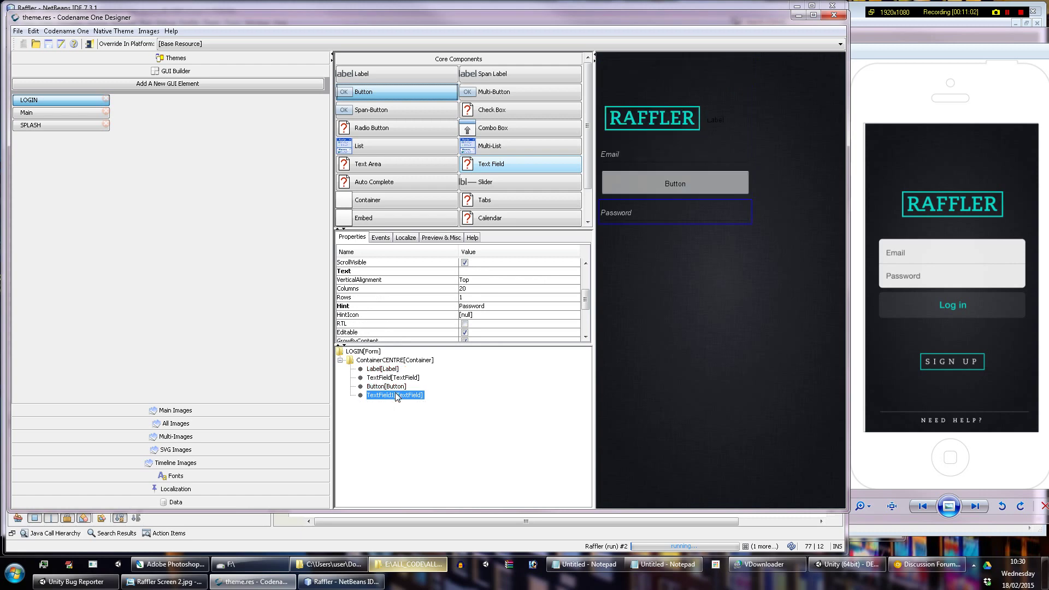
pyautogui.press('Up')
pyautogui.moveTo(395, 390); pyautogui.dragTo(386, 411)
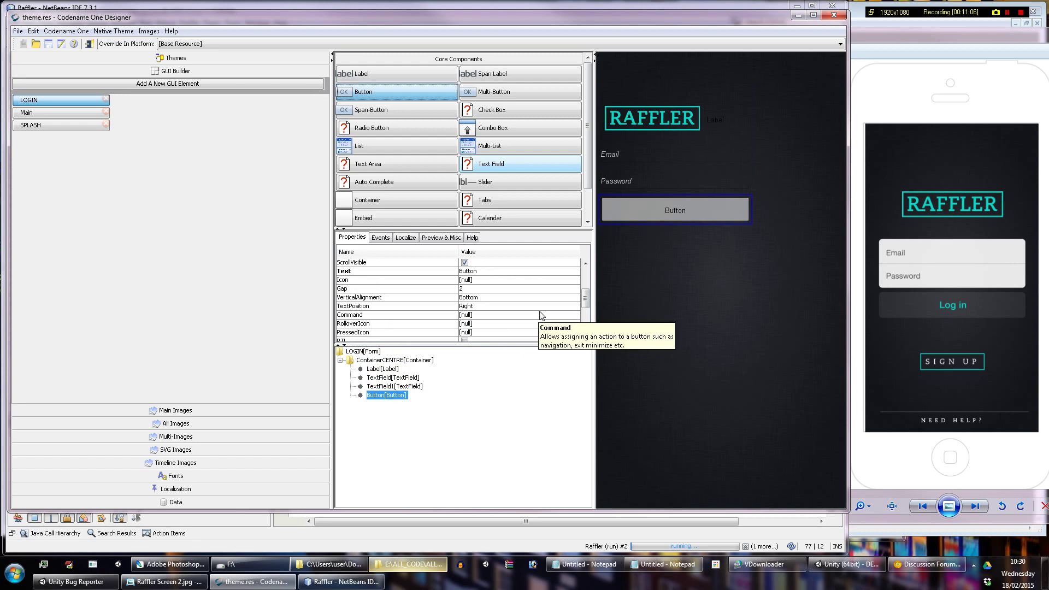
# Step: Quick-add loginButton.png from the GazProcessed folder as a multi-image with HD source resolution
pyautogui.click(497, 282)
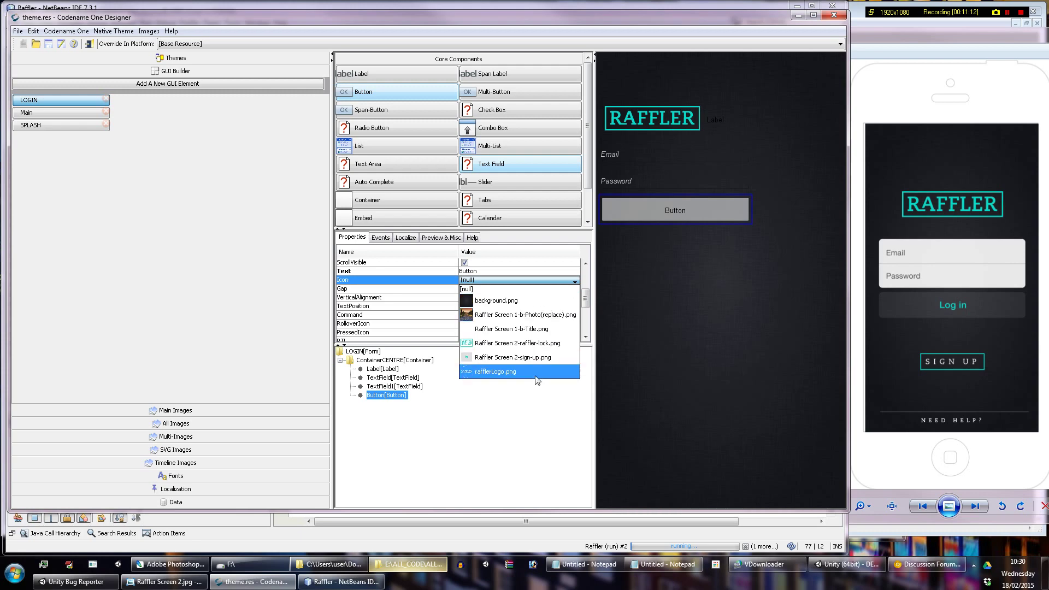
pyautogui.click(301, 20)
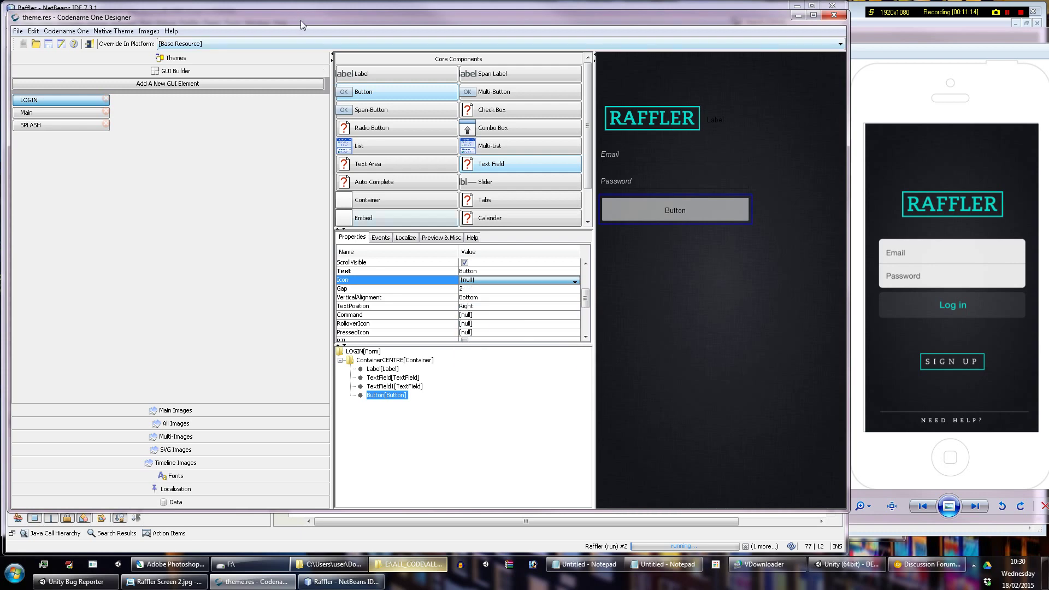
pyautogui.click(155, 33)
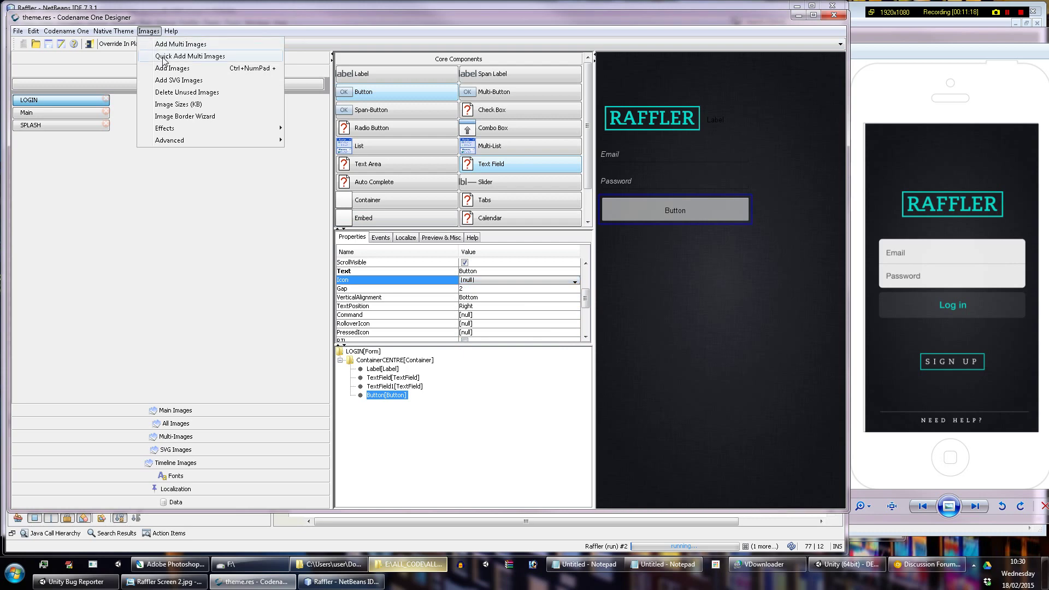
pyautogui.click(164, 57)
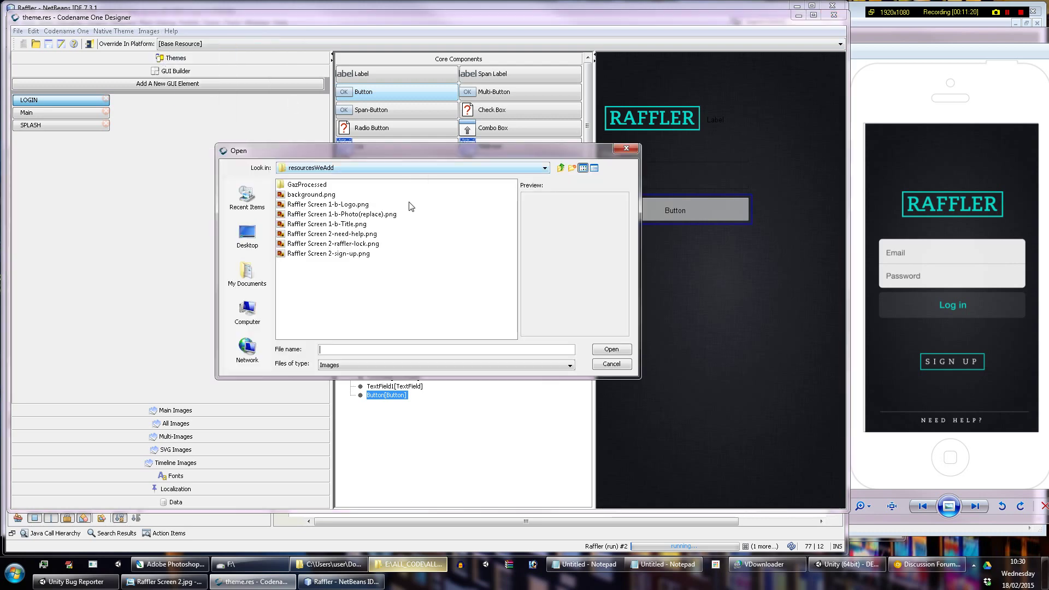
pyautogui.doubleClick(320, 186)
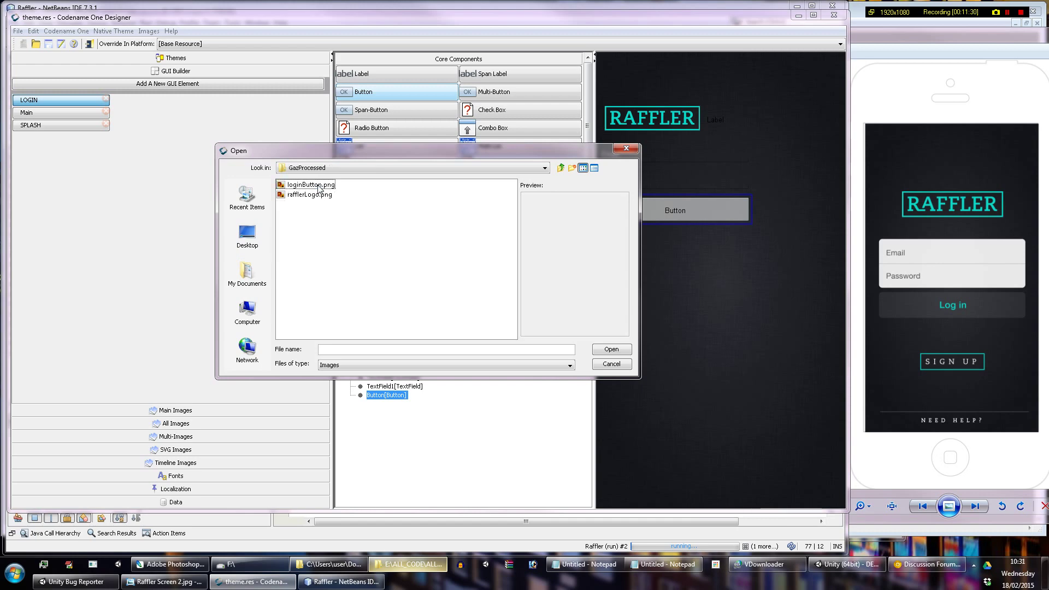
pyautogui.click(324, 186)
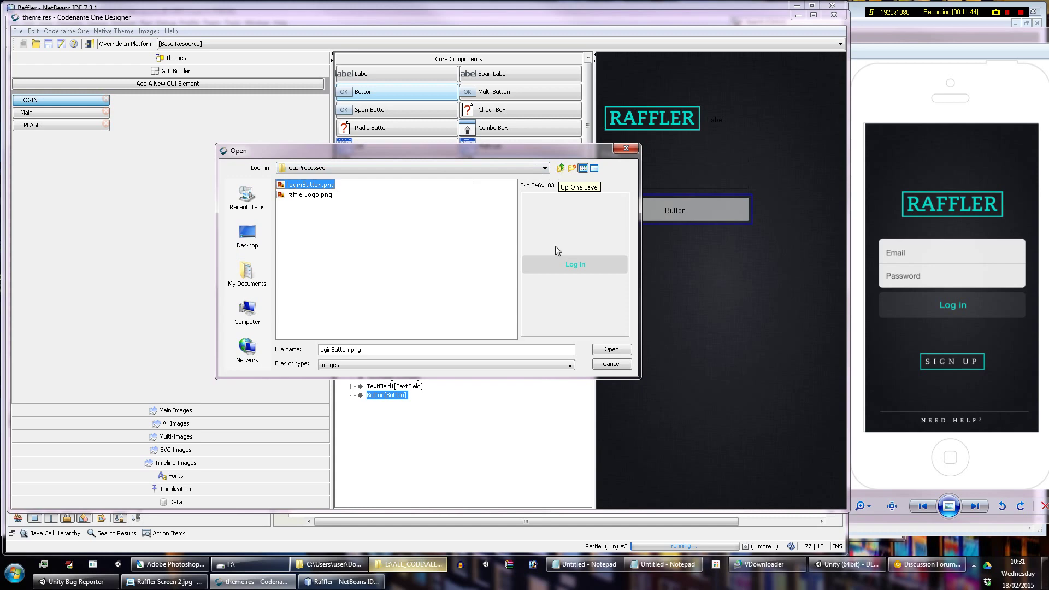
pyautogui.click(612, 350)
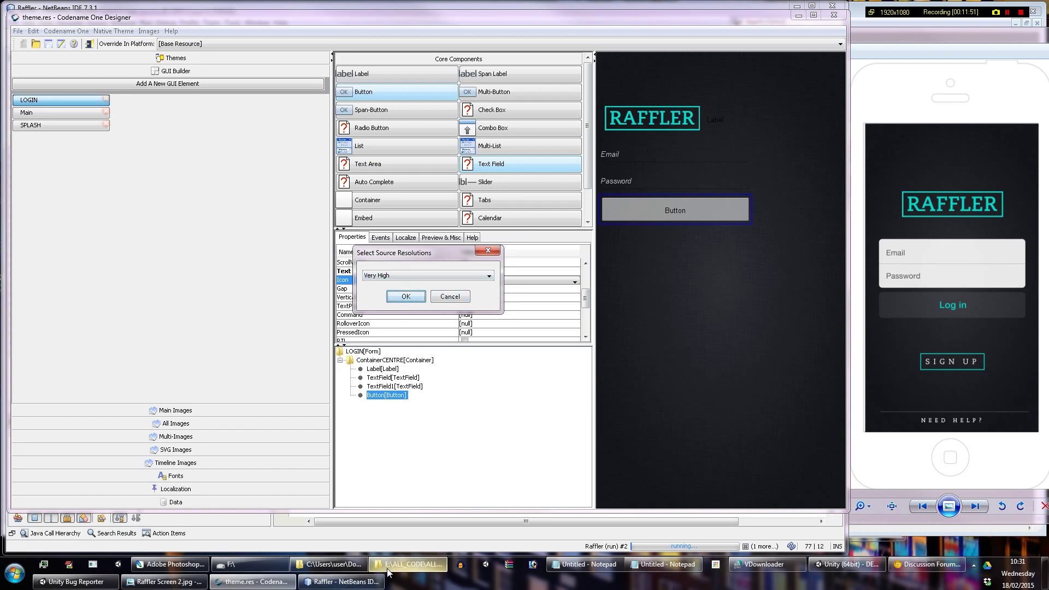
pyautogui.click(424, 273)
pyautogui.click(393, 328)
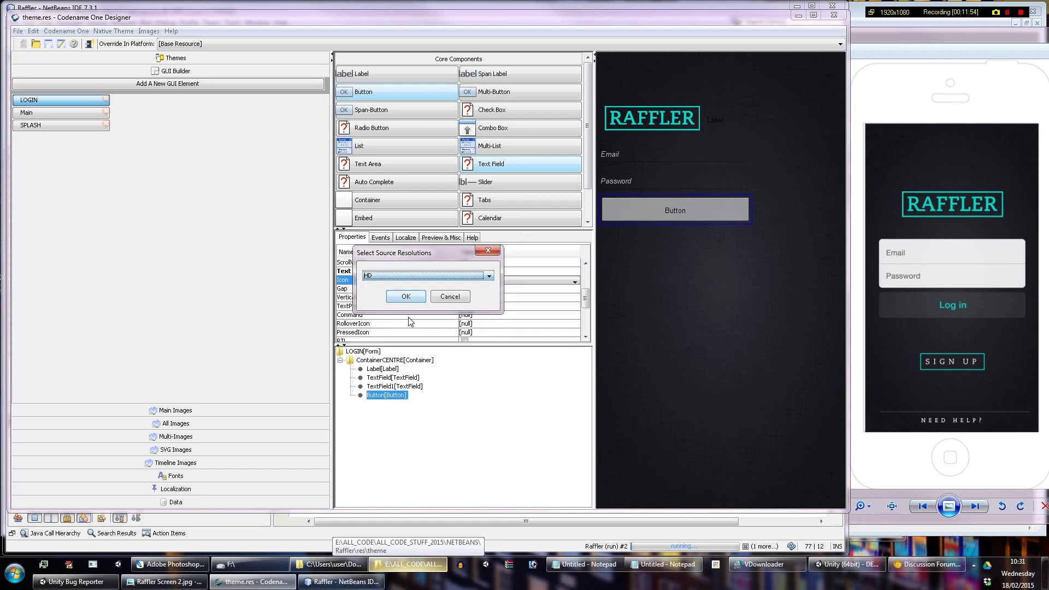
pyautogui.click(407, 298)
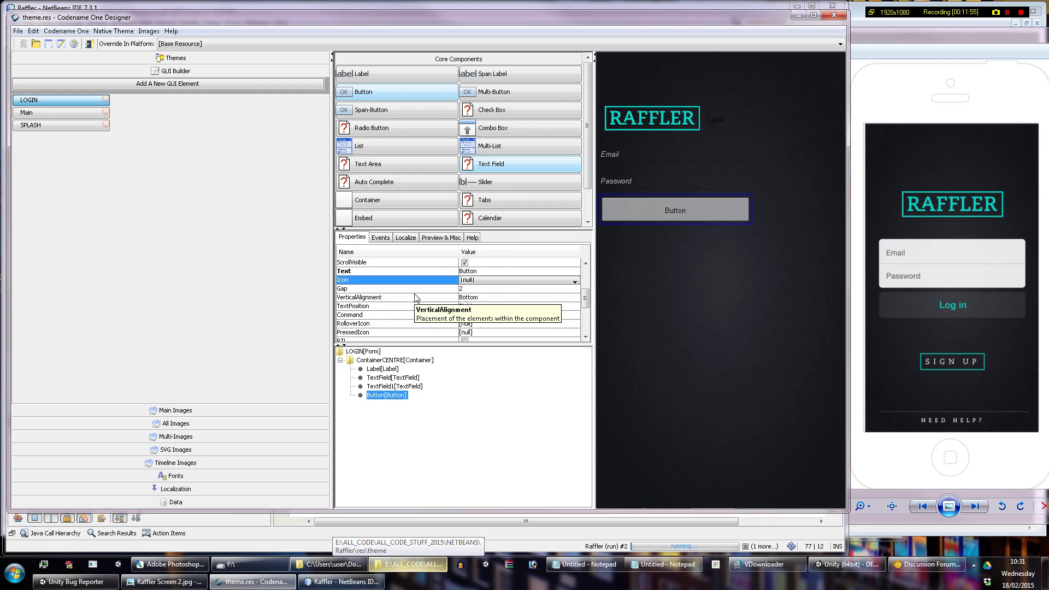
# Step: Set the icon of the button below the Password field to loginButton.png
pyautogui.click(485, 280)
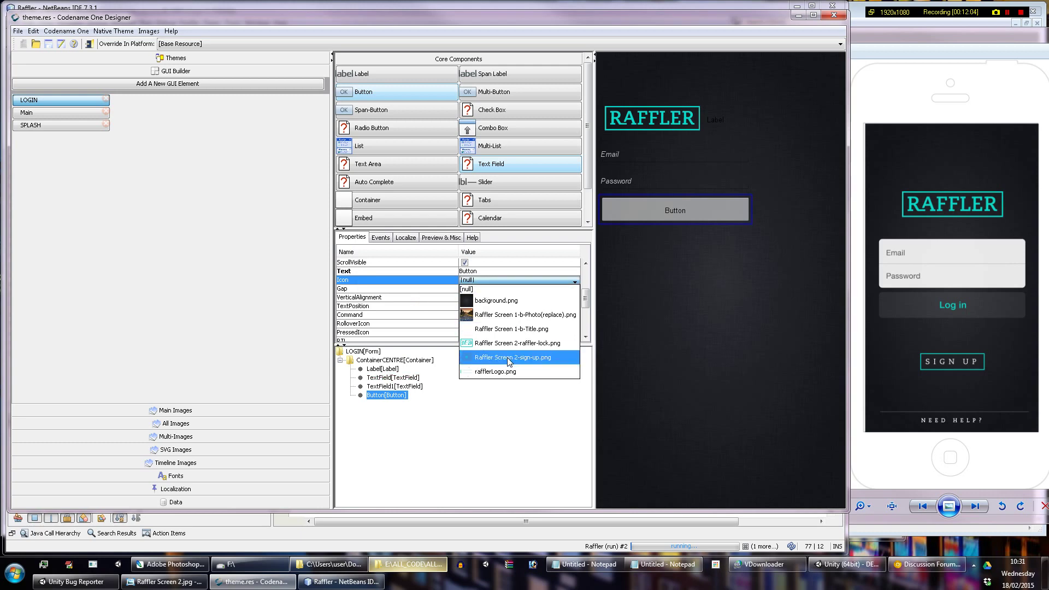
pyautogui.click(491, 410)
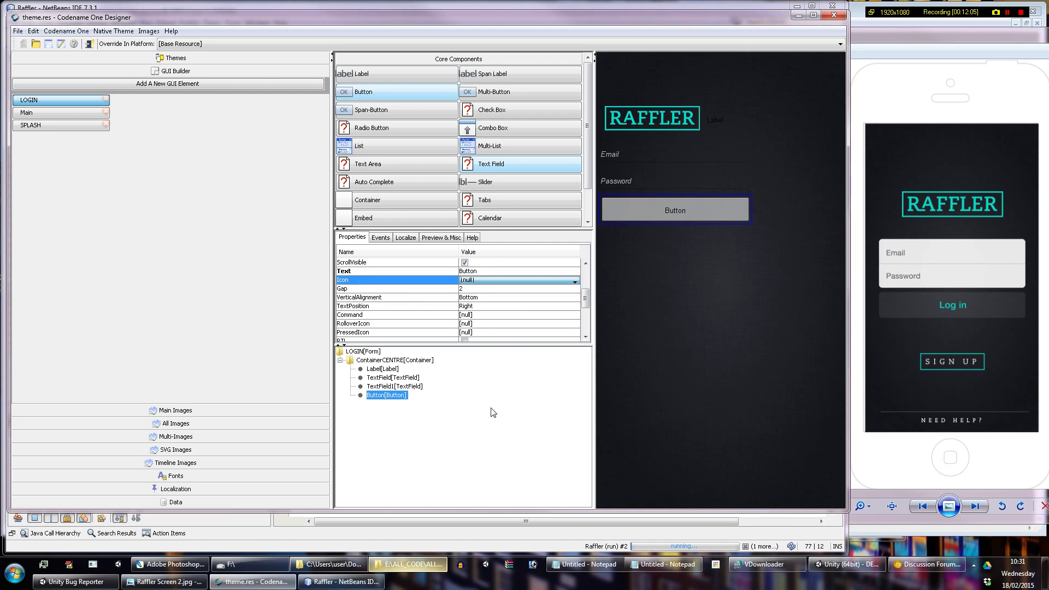
pyautogui.click(382, 387)
pyautogui.click(386, 396)
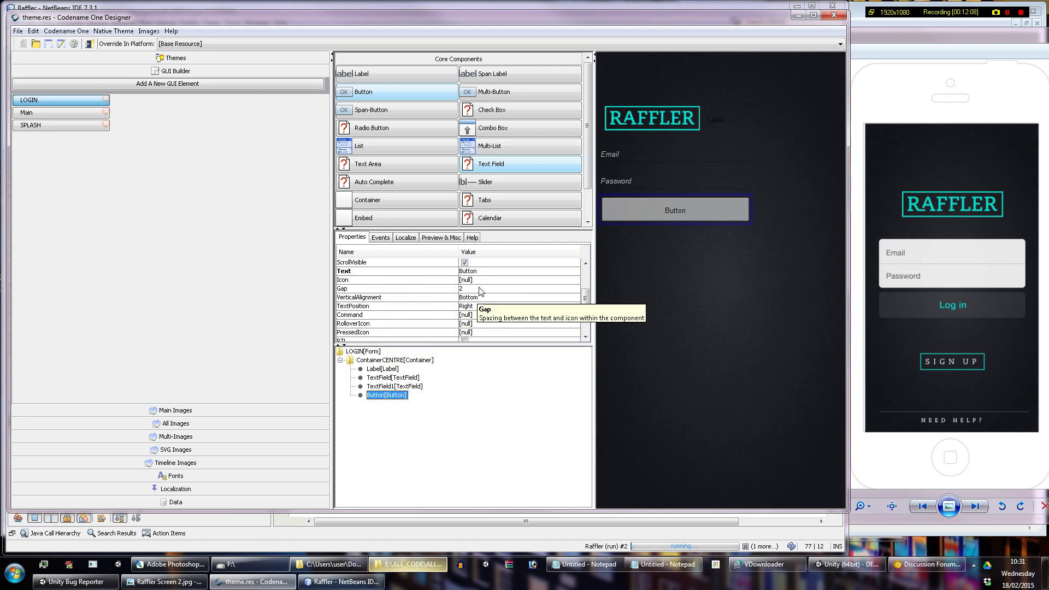
pyautogui.scroll(3, 480, 295)
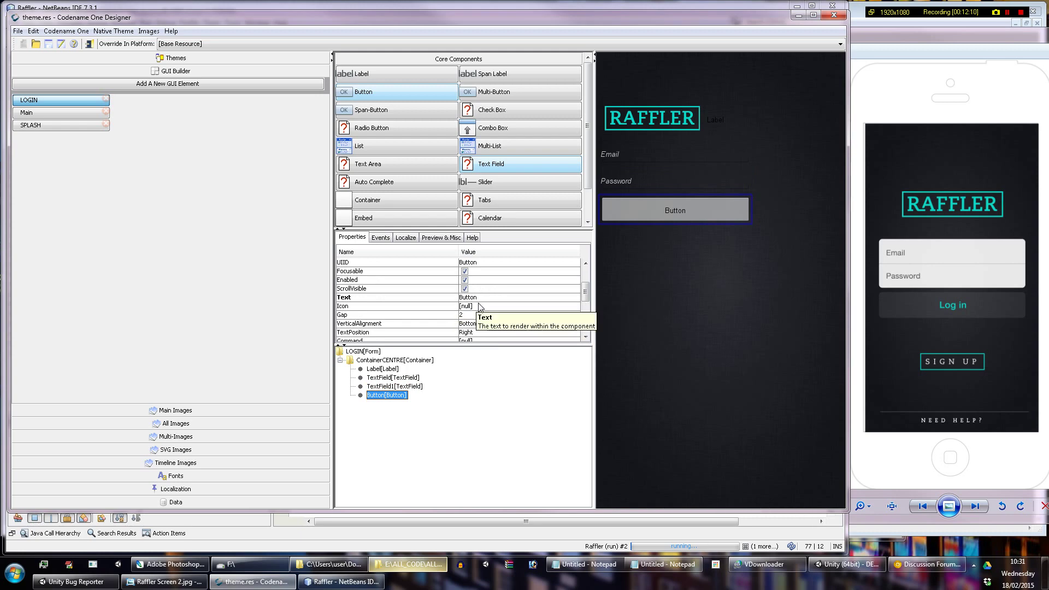
pyautogui.click(480, 307)
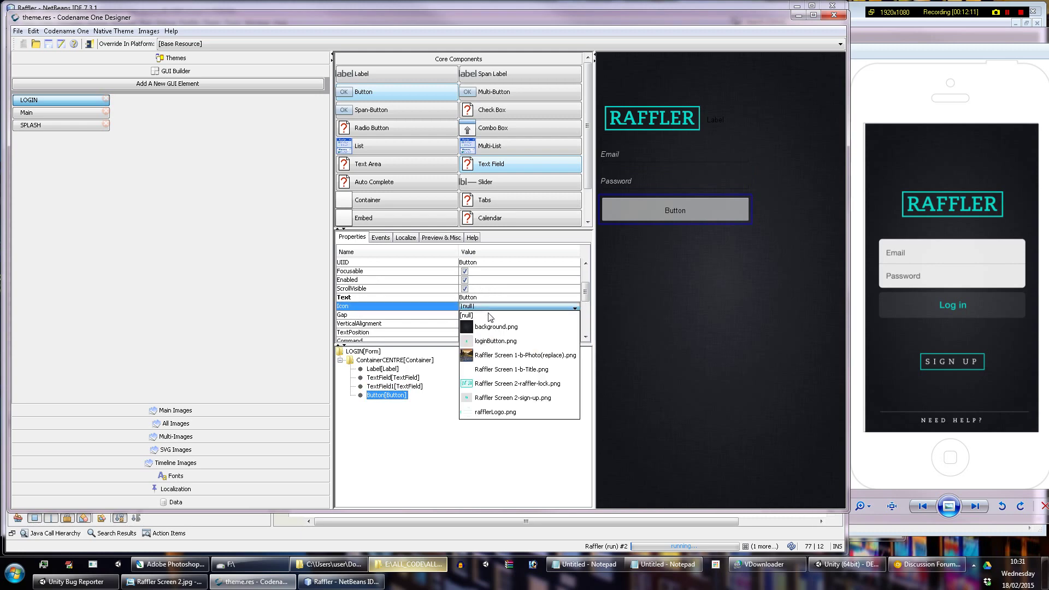
pyautogui.click(512, 342)
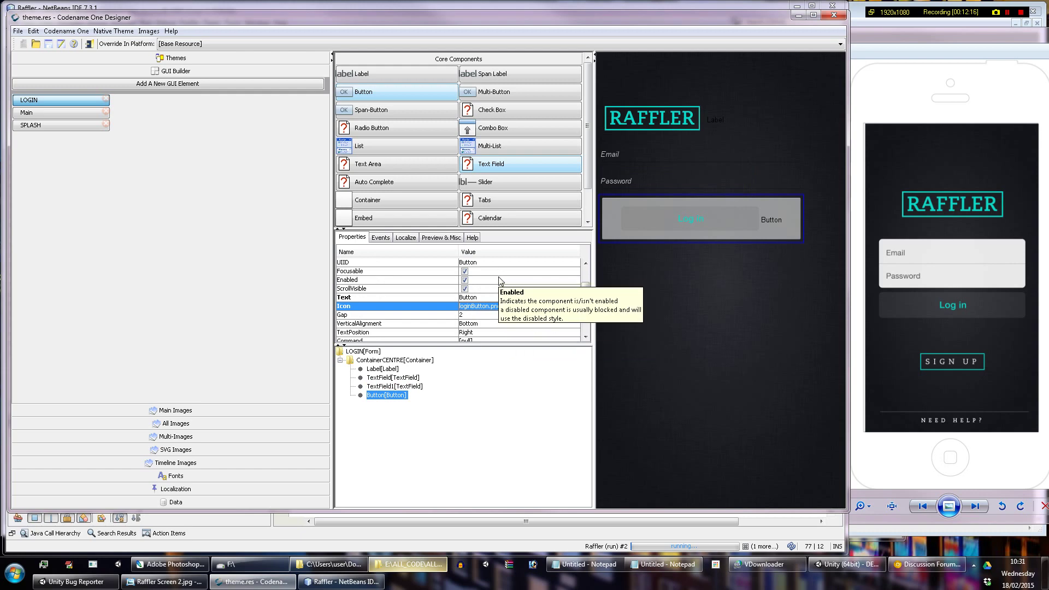
# Step: Clear the default text of the button that has the loginButton.png icon
pyautogui.scroll(1, 501, 281)
pyautogui.scroll(1, 502, 281)
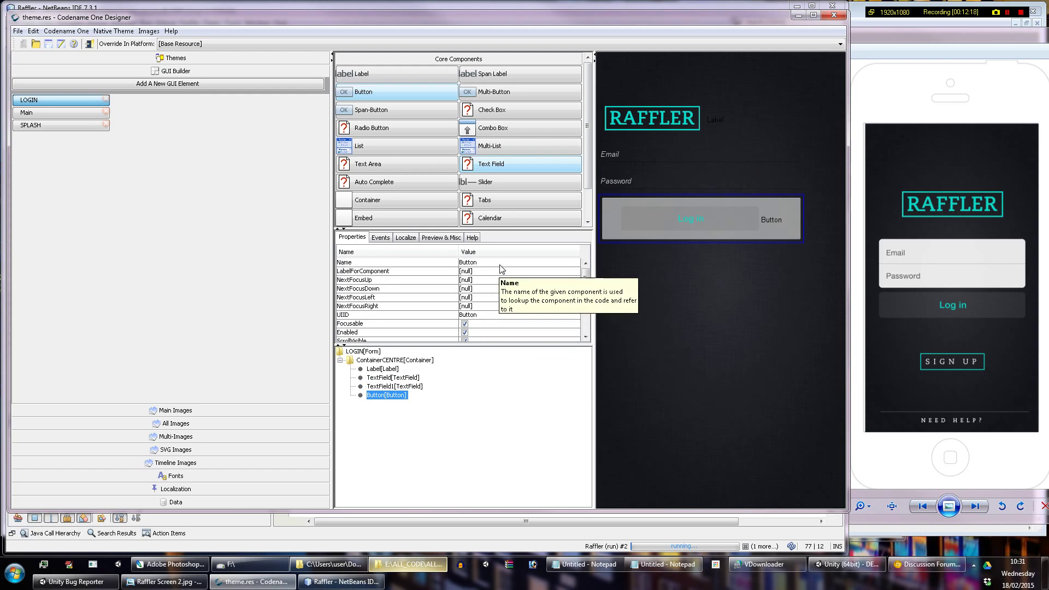
pyautogui.scroll(-2, 484, 304)
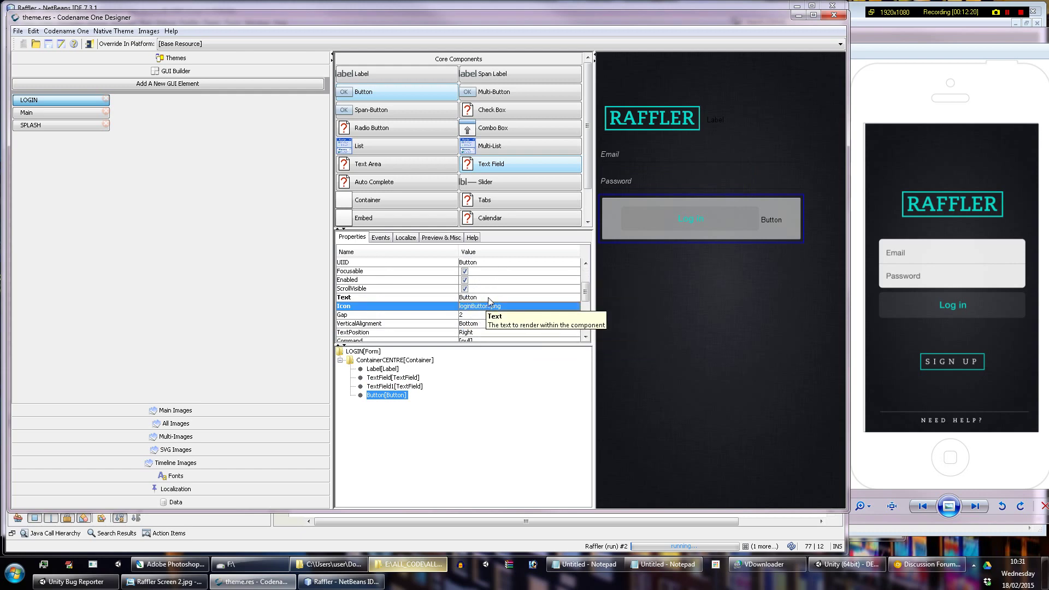
pyautogui.click(490, 298)
pyautogui.press('BackSpace')
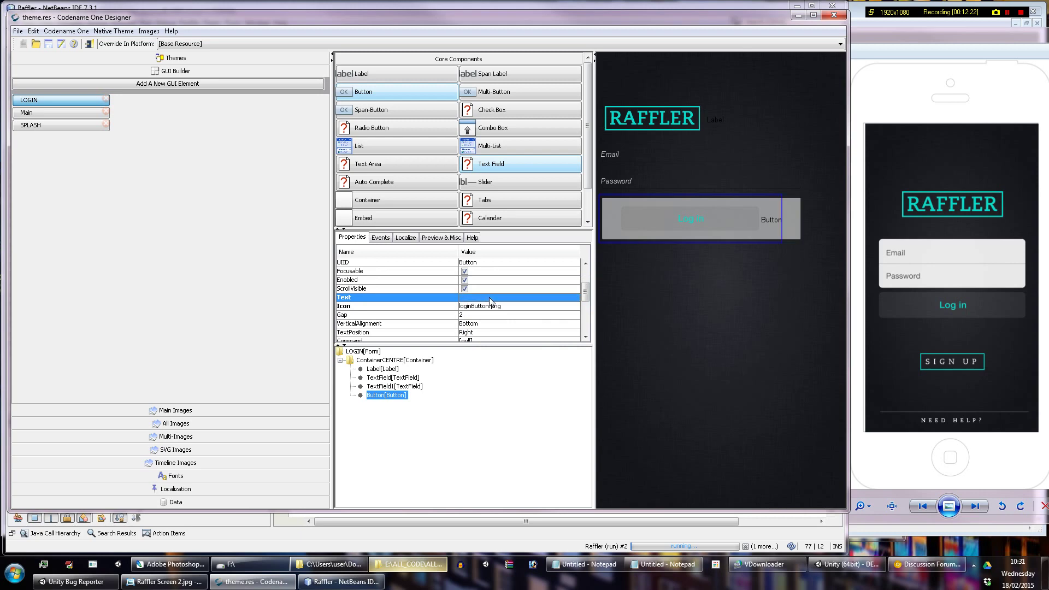
# Step: Set the login button's UIID to ButtonLOGIN
pyautogui.scroll(-3, 513, 301)
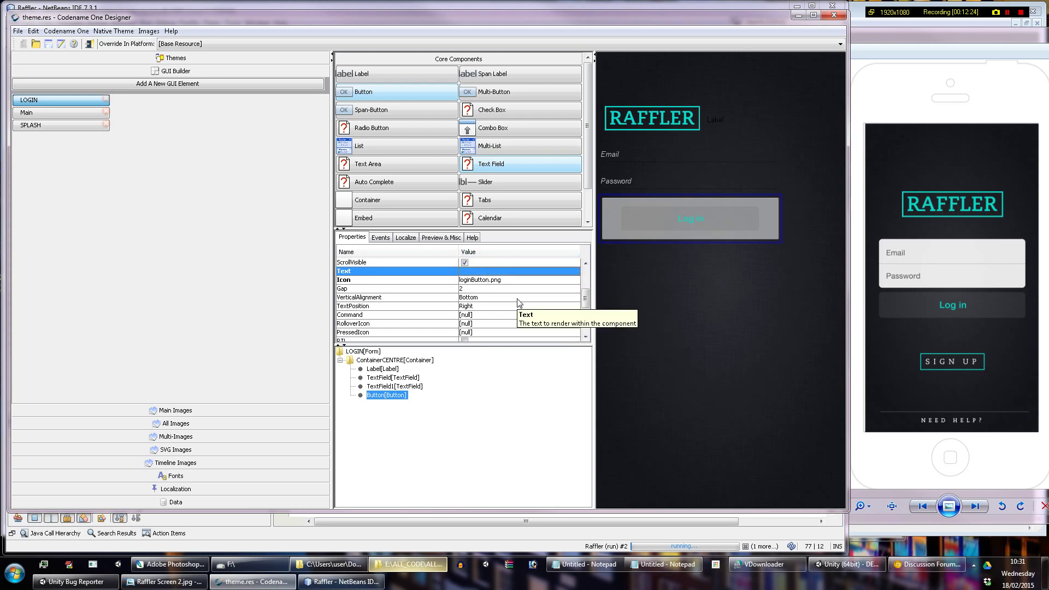
pyautogui.scroll(4, 518, 303)
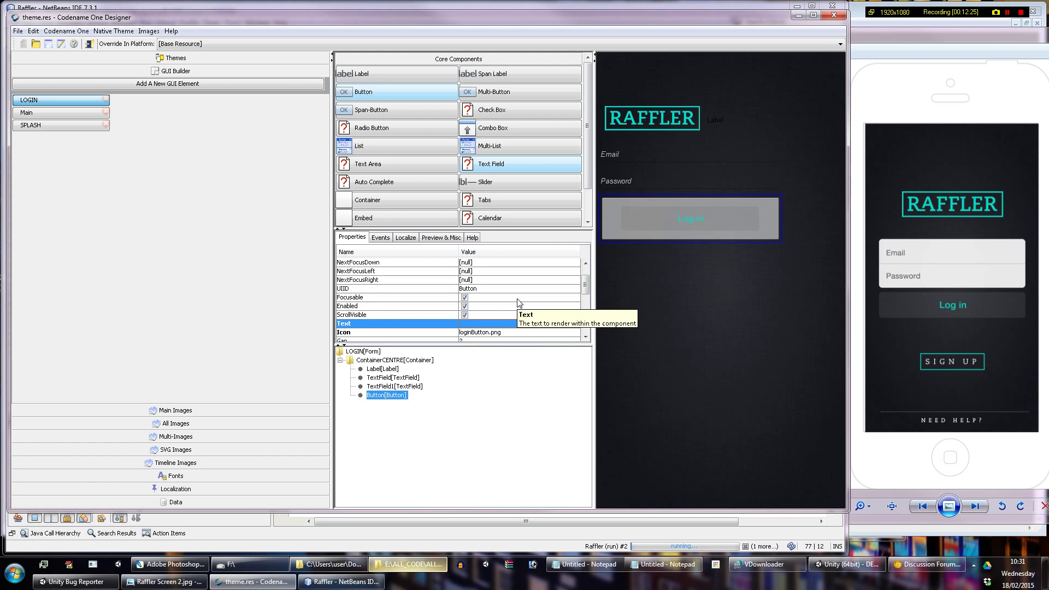
pyautogui.scroll(1, 518, 303)
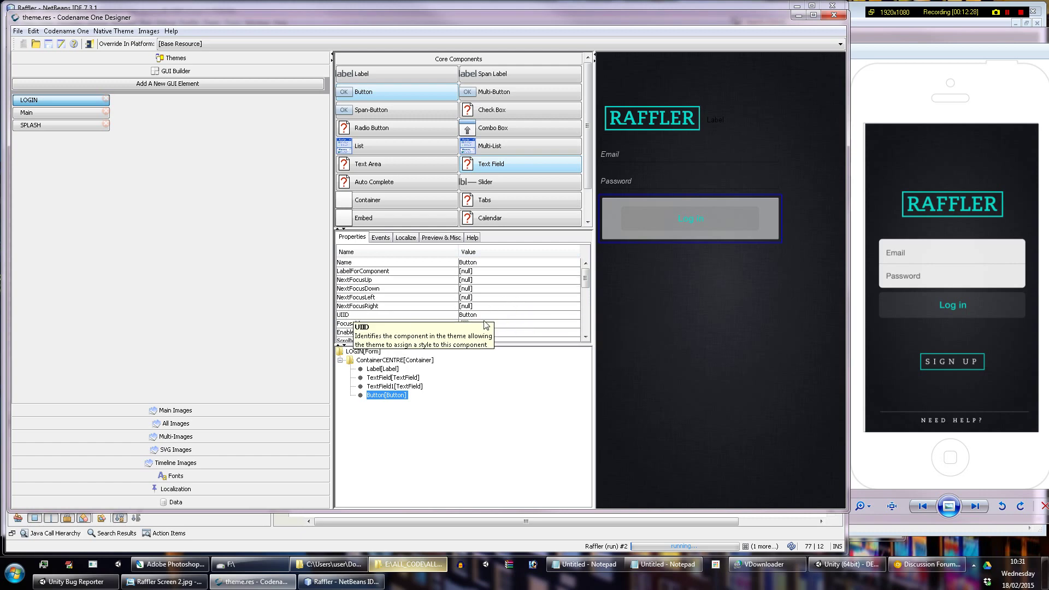
pyautogui.click(496, 316)
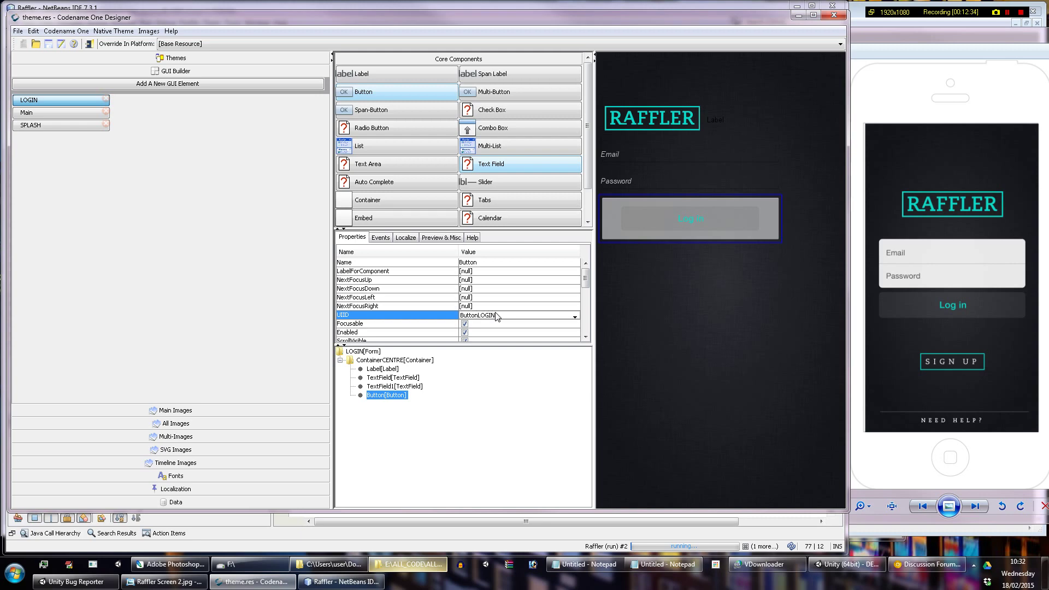
pyautogui.press('Return')
pyautogui.click(495, 315)
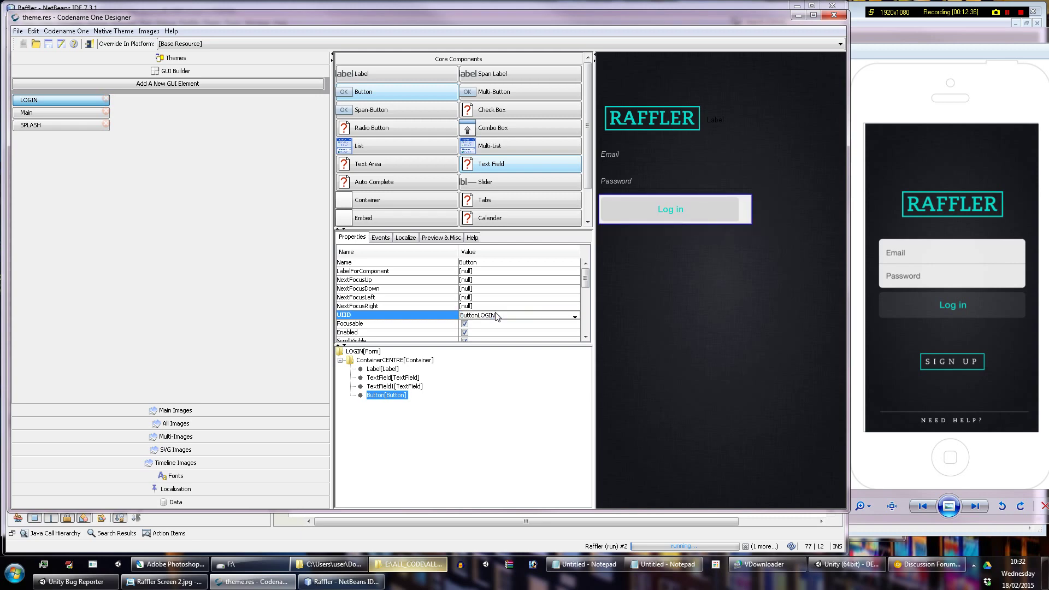
# Step: Open the unselected style of ButtonLOGIN and turn off derived transparency, using a transparency of 0
pyautogui.rightClick(398, 395)
pyautogui.moveTo(431, 478)
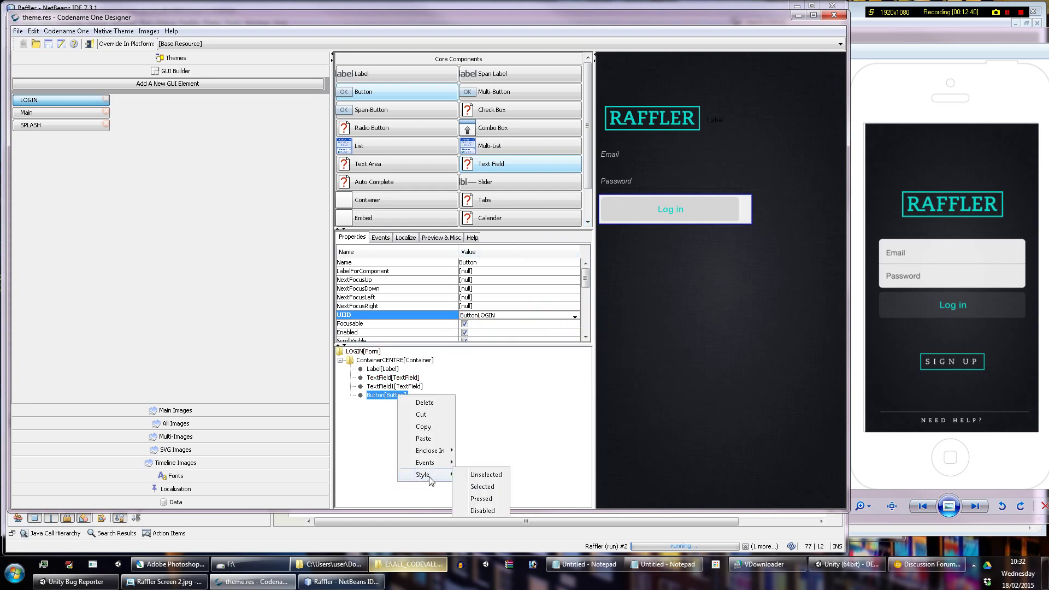
pyautogui.click(493, 478)
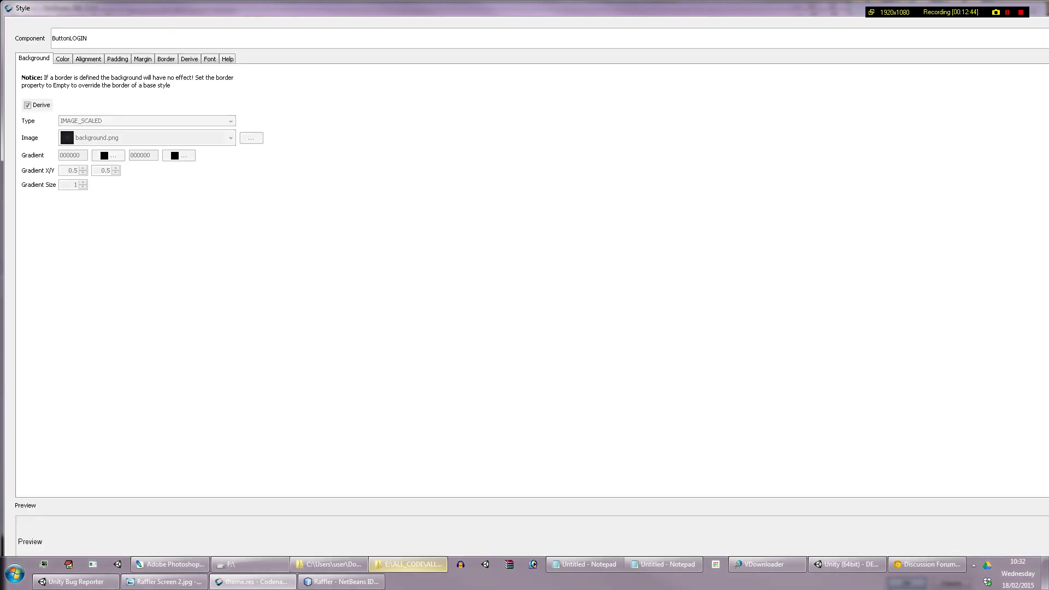
pyautogui.moveTo(1048, 273); pyautogui.dragTo(411, 274)
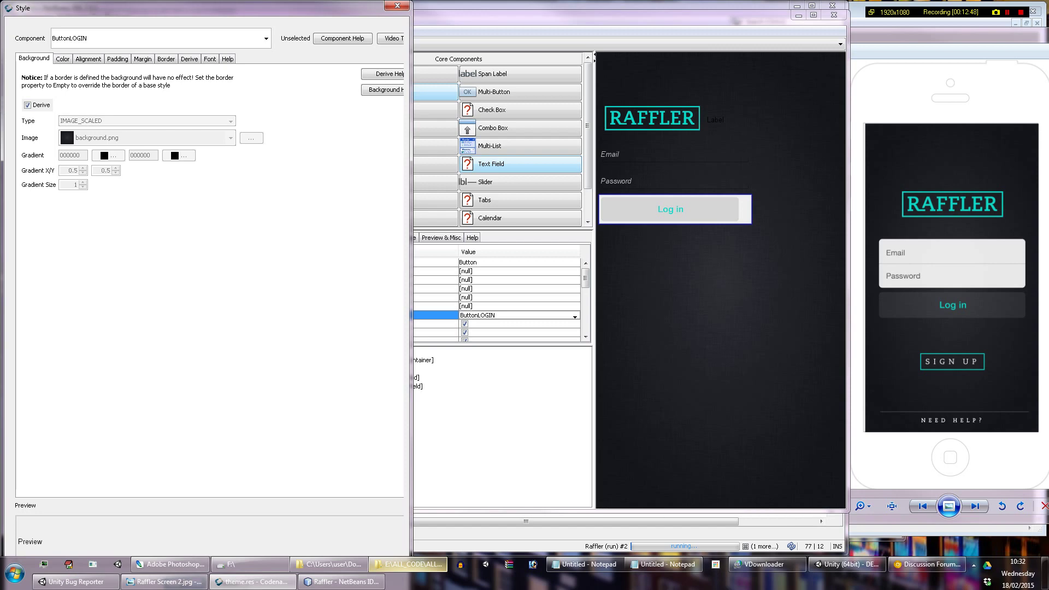
pyautogui.click(63, 59)
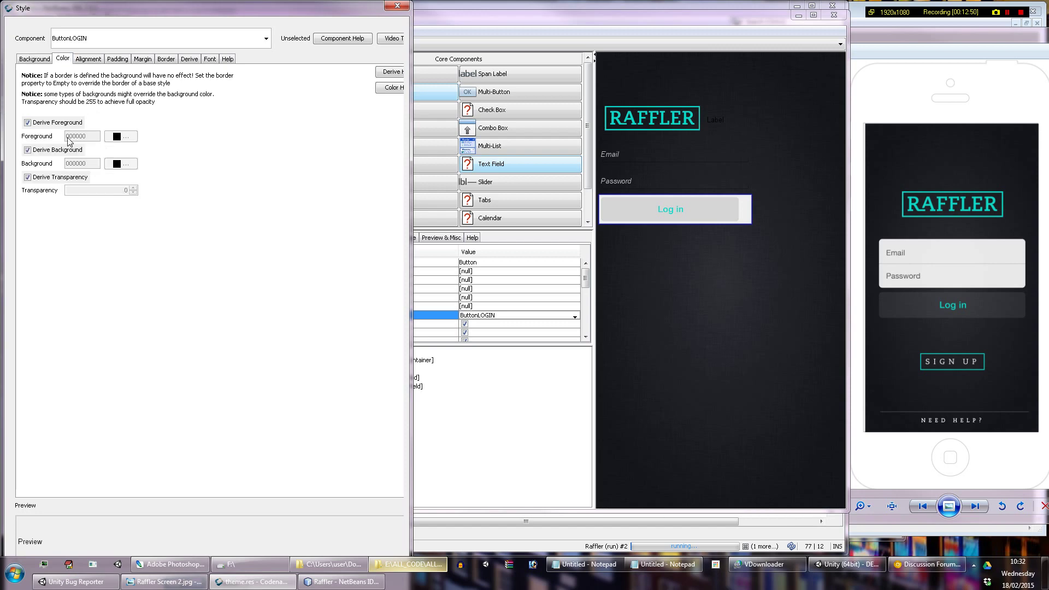
pyautogui.click(49, 178)
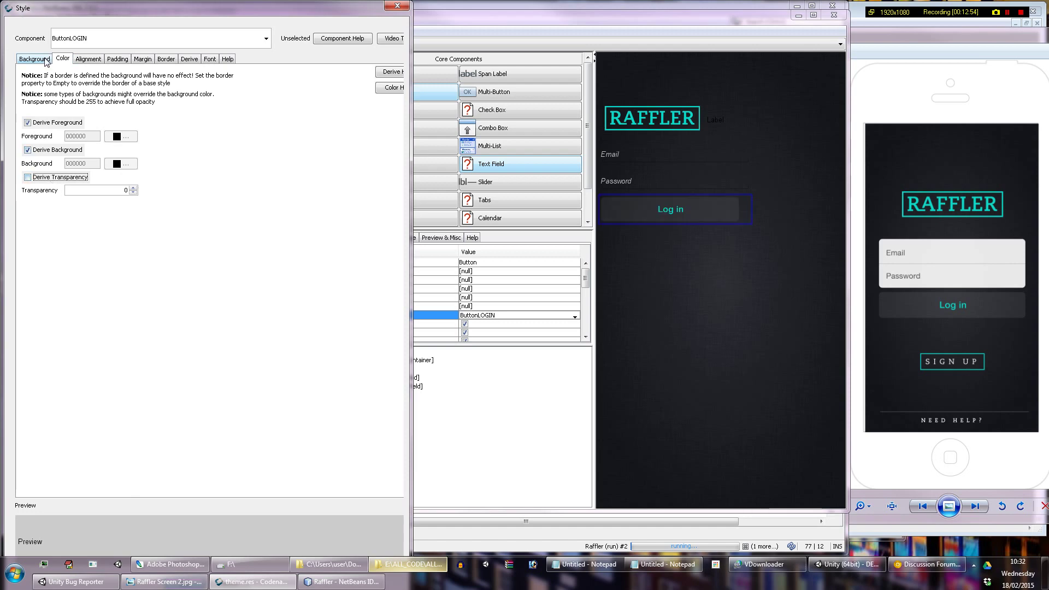
# Step: Override the derived alignment of the ButtonLOGIN style with Center and apply the style
pyautogui.click(96, 60)
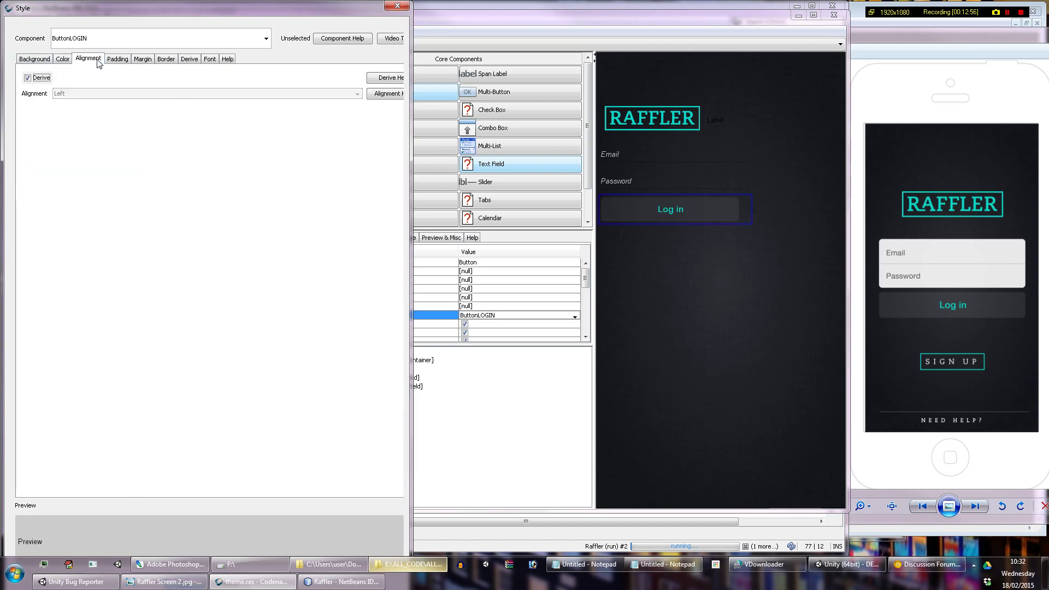
pyautogui.click(33, 80)
pyautogui.click(68, 94)
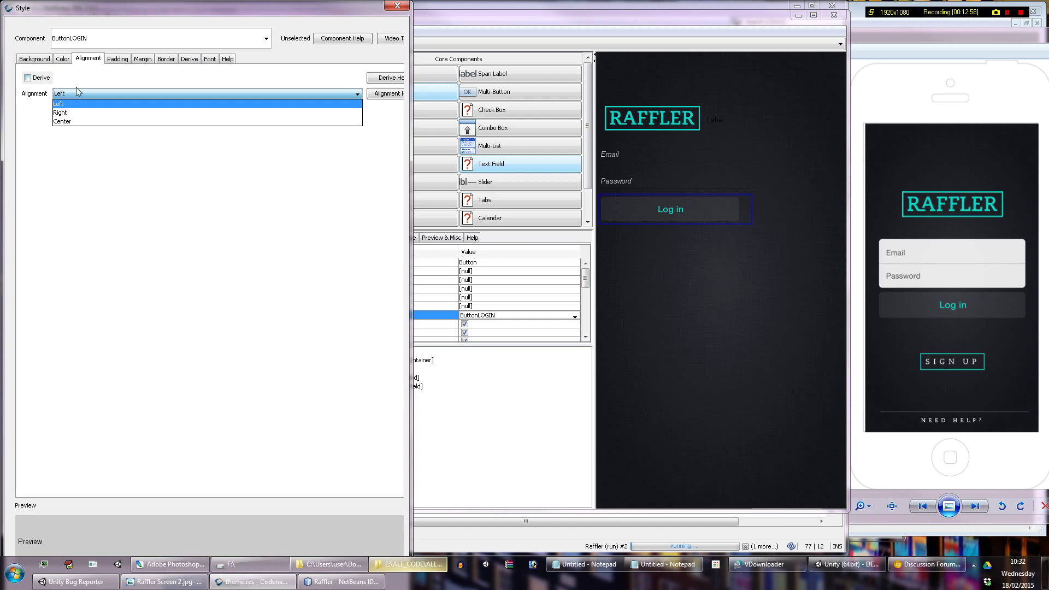
pyautogui.click(66, 122)
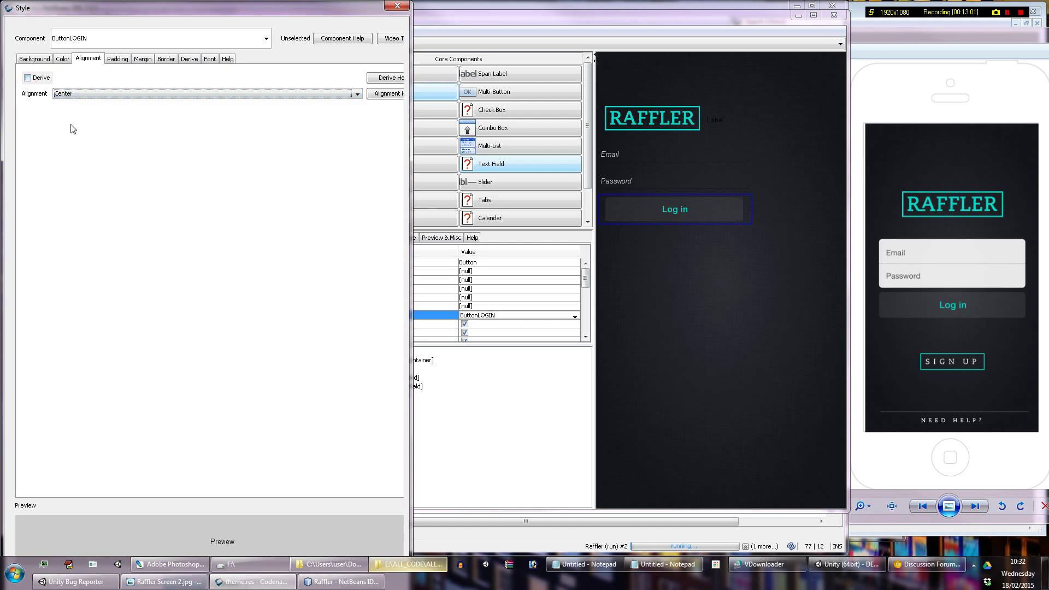
pyautogui.press('Return')
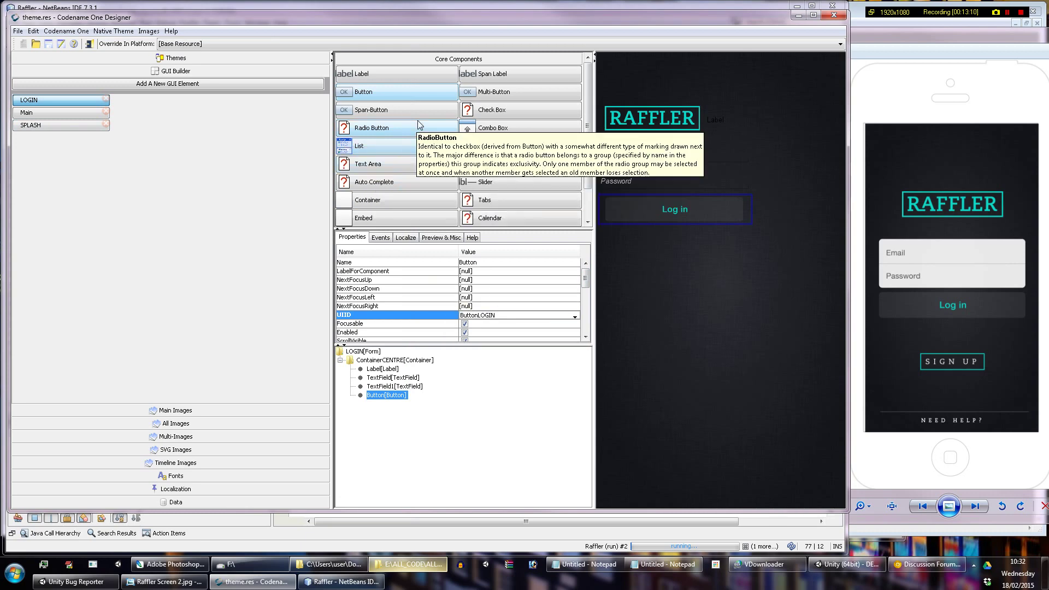
# Step: Duplicate the Log in button inside ContainerCENTRE and select the copy
pyautogui.rightClick(387, 397)
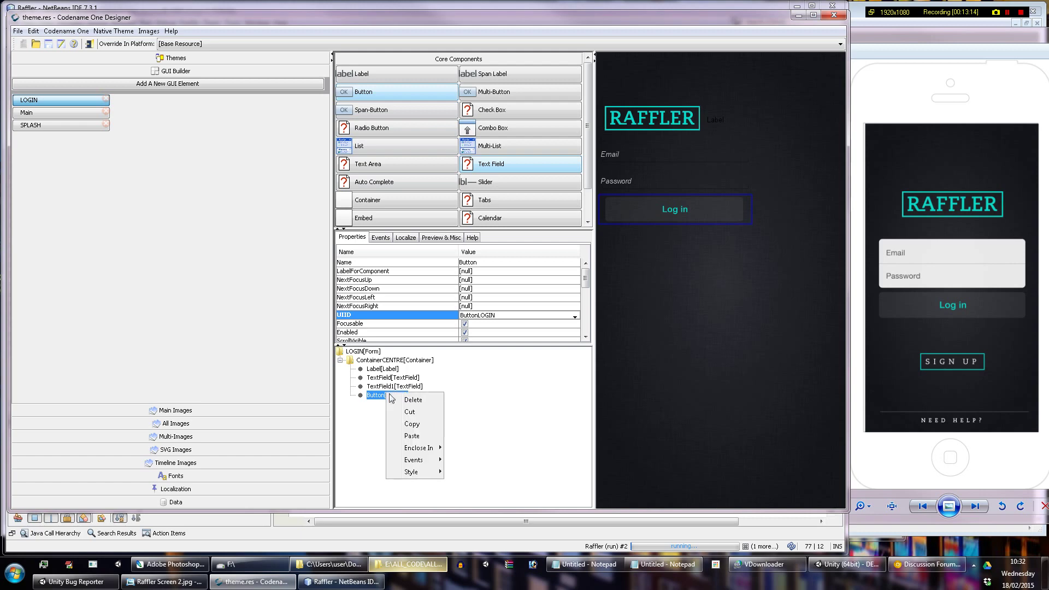
pyautogui.click(418, 426)
pyautogui.click(395, 362)
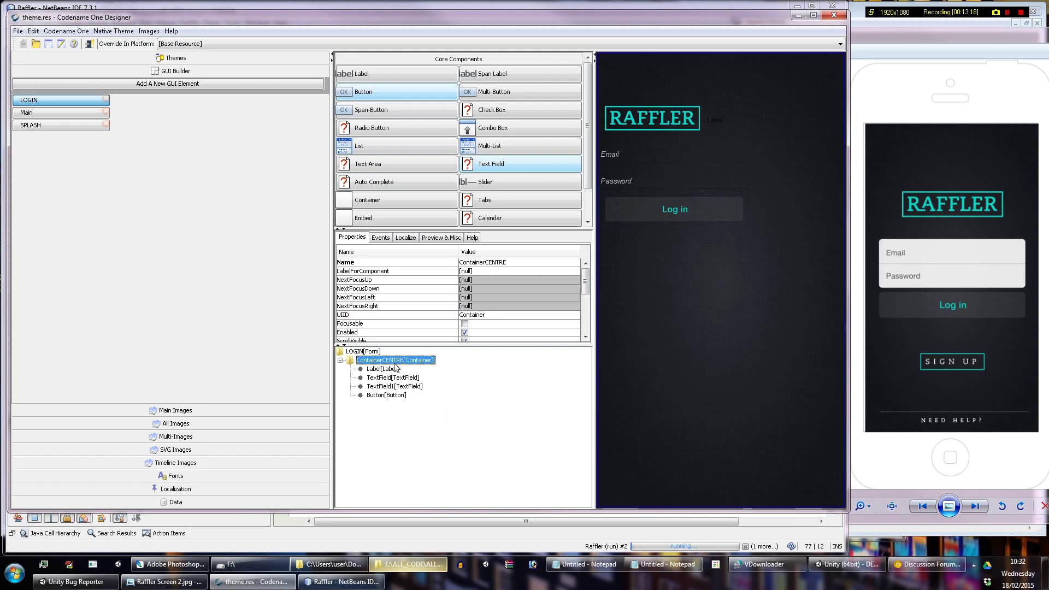
pyautogui.rightClick(395, 362)
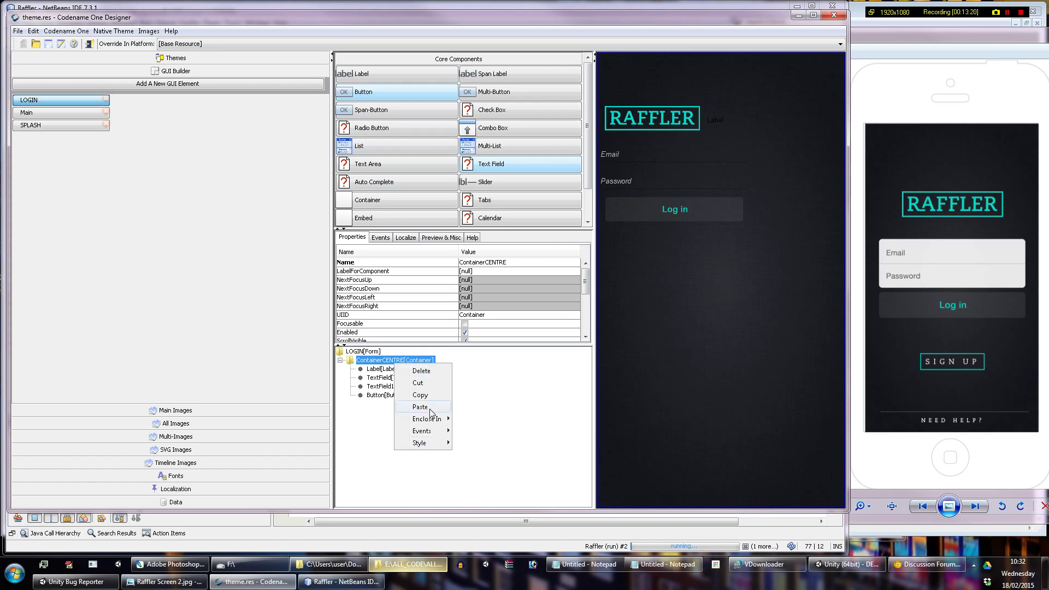
pyautogui.click(432, 407)
pyautogui.click(394, 404)
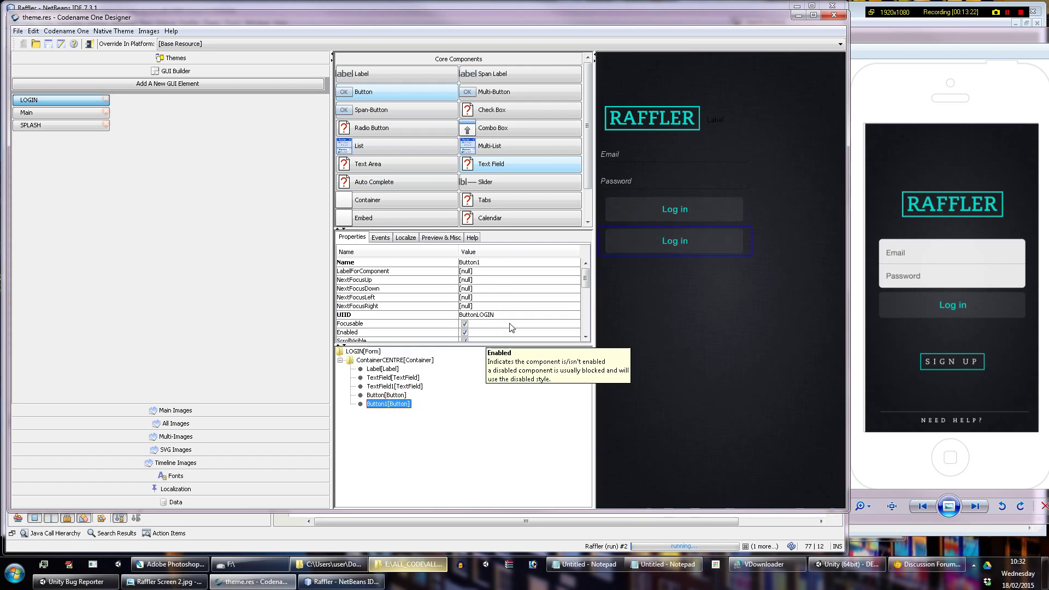
# Step: Check the copied button's icon choices and look in the Raffler project's resourcesWeAdd folder for a sign-up image
pyautogui.scroll(-1, 519, 306)
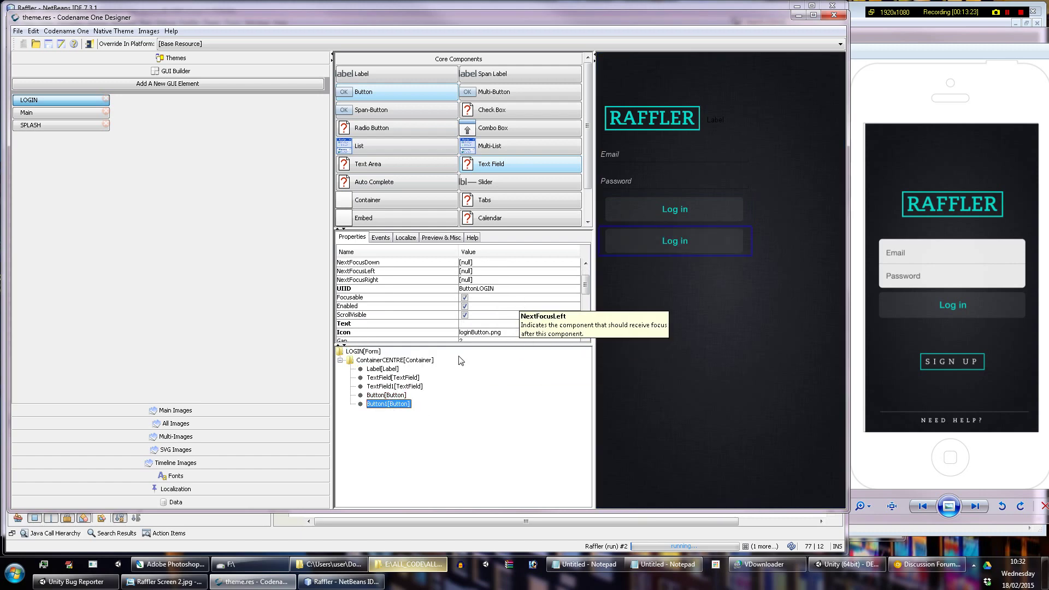
pyautogui.click(485, 333)
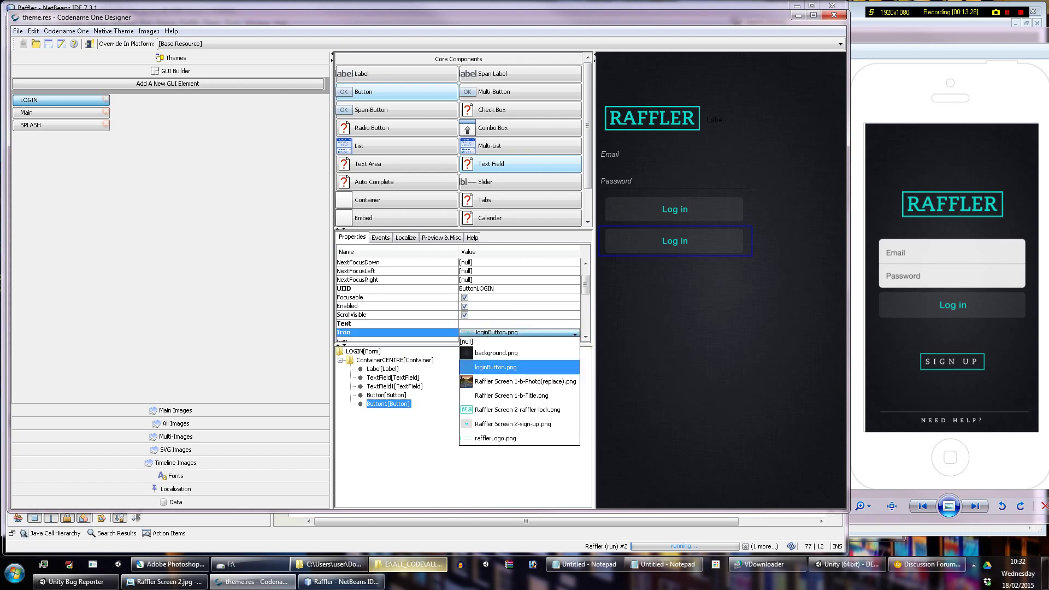
pyautogui.click(417, 570)
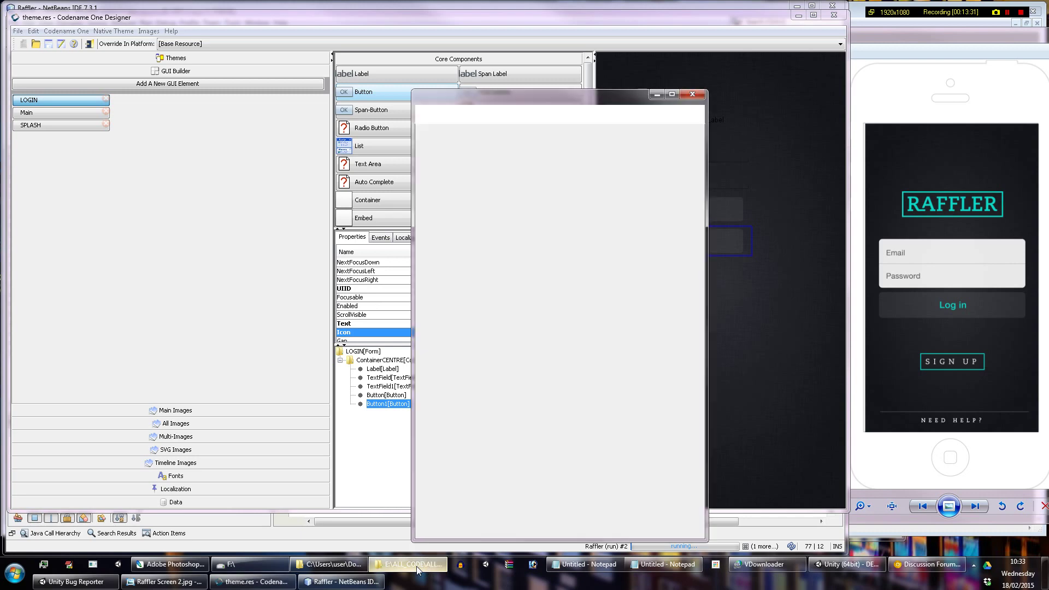
pyautogui.click(510, 113)
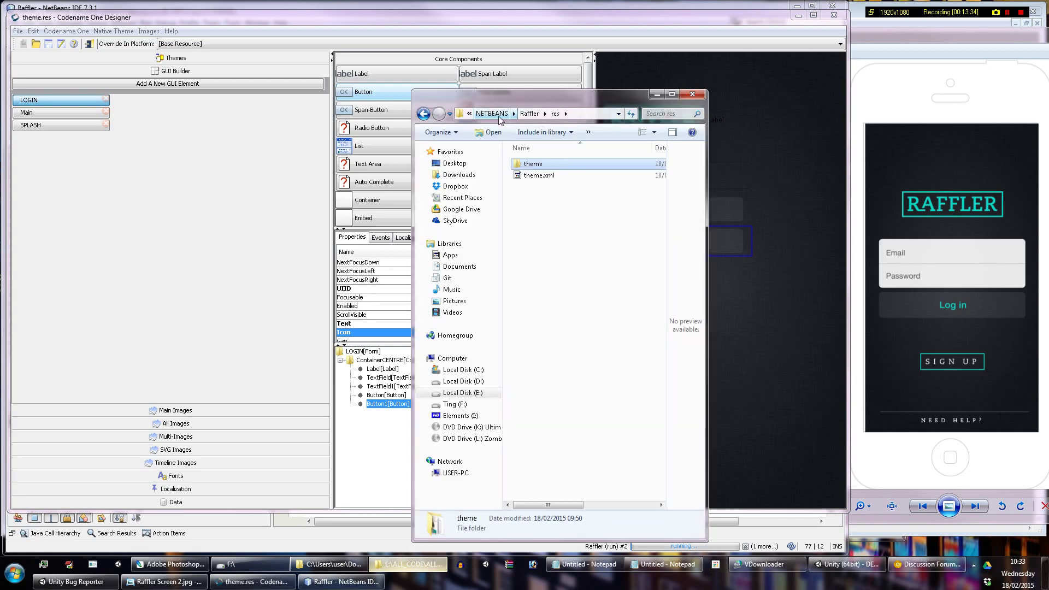
pyautogui.click(493, 114)
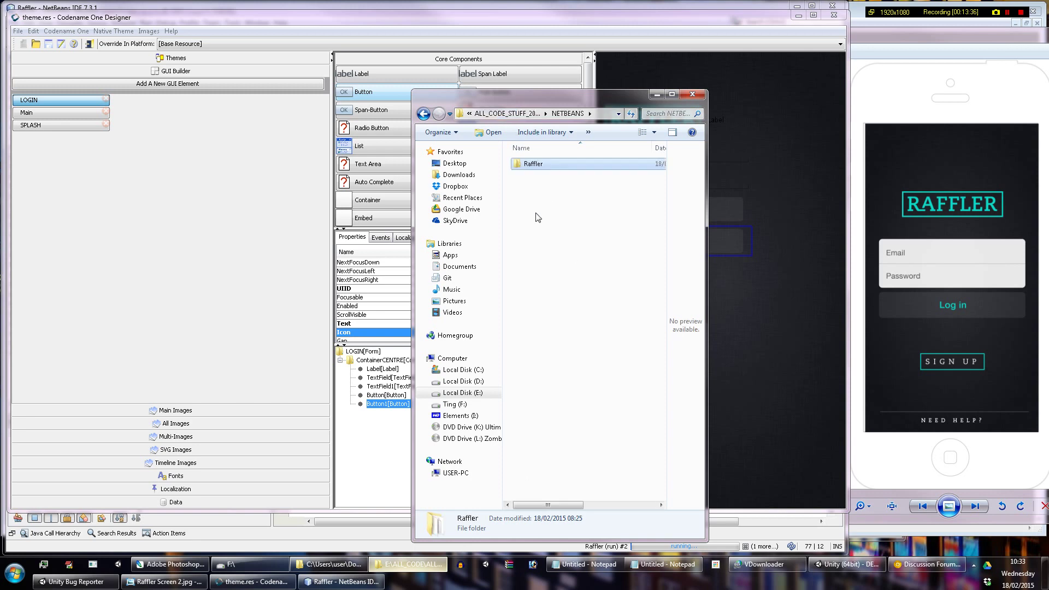
pyautogui.doubleClick(533, 164)
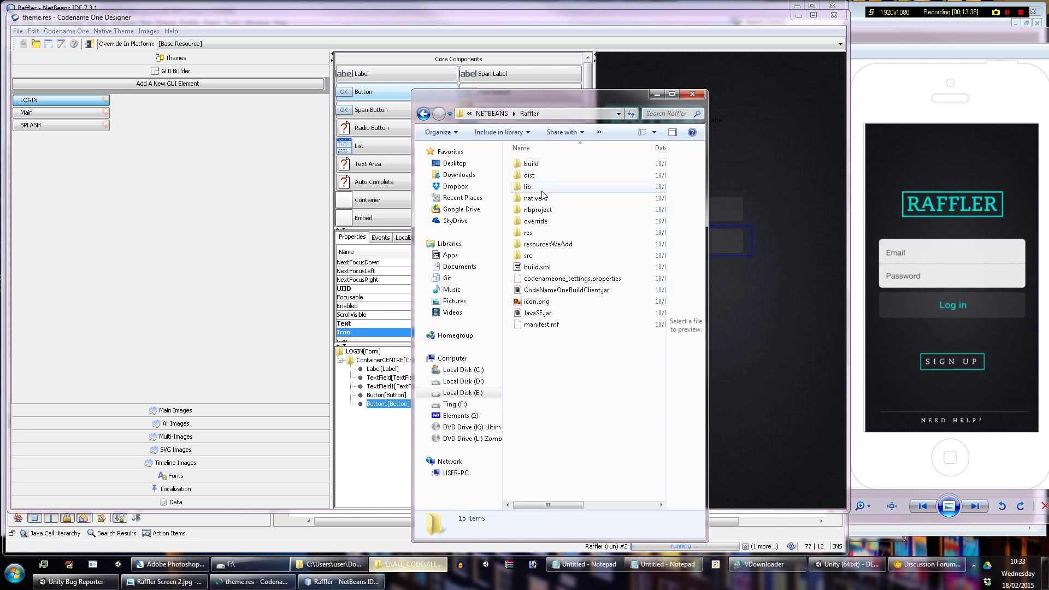
pyautogui.doubleClick(546, 244)
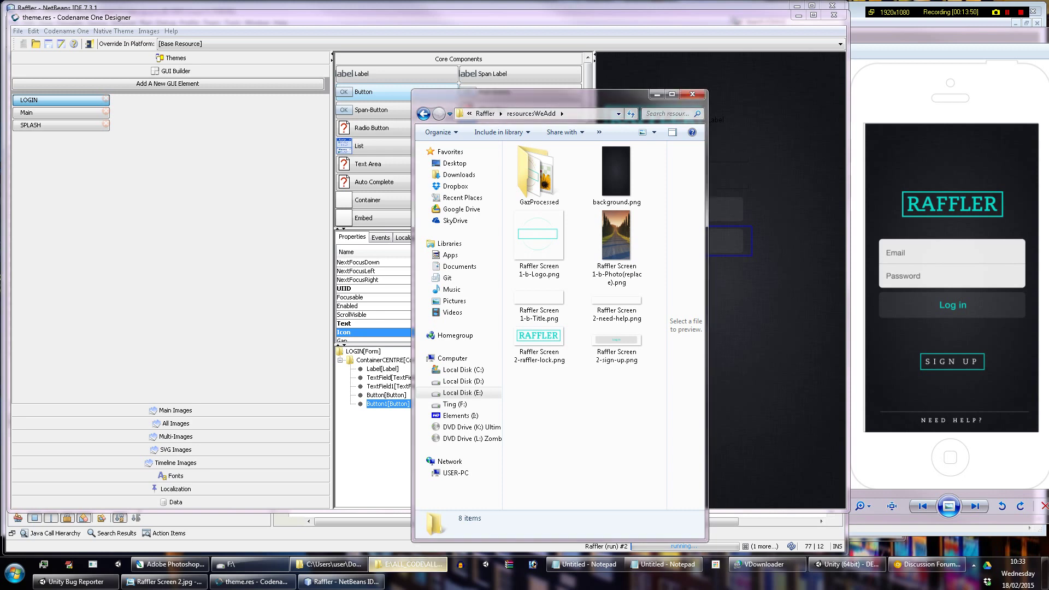
# Step: Look through the Screen-2 assets folder for the sign-up artwork, previewing Raffler Screen 2-need-help.png
pyautogui.click(331, 564)
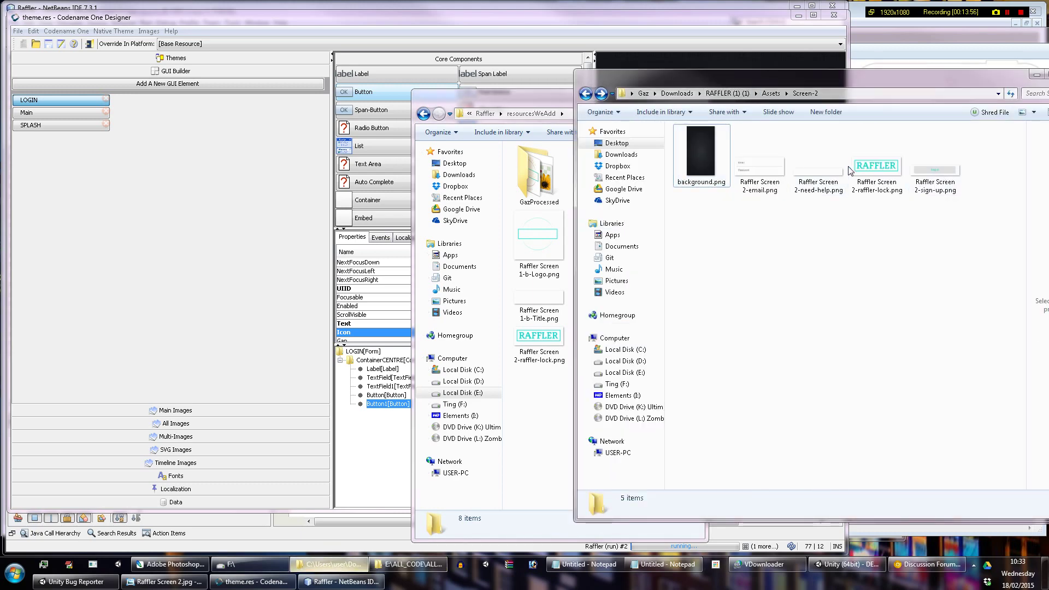
pyautogui.click(833, 180)
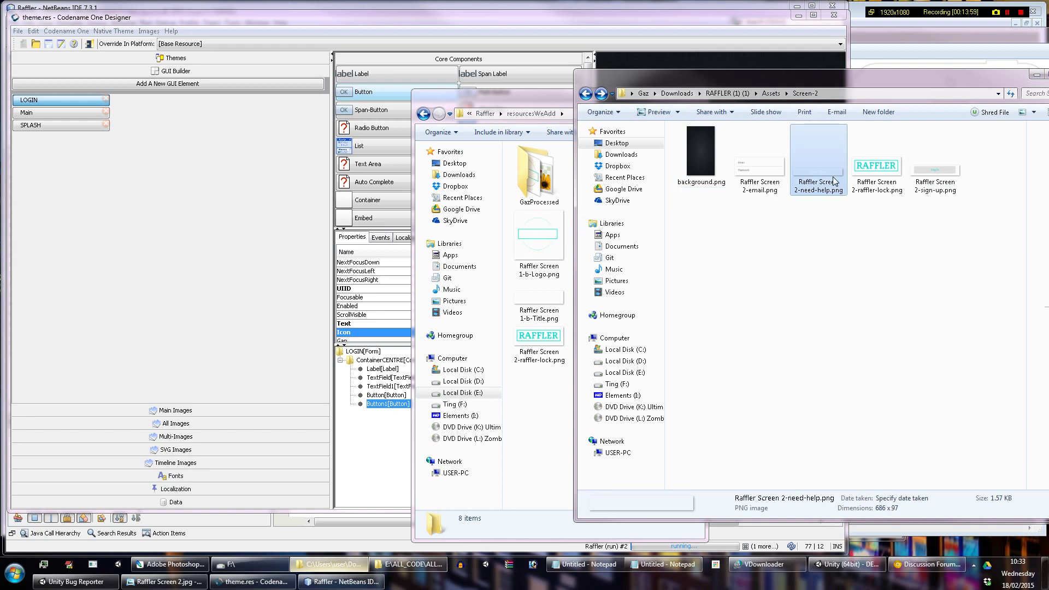
pyautogui.doubleClick(834, 181)
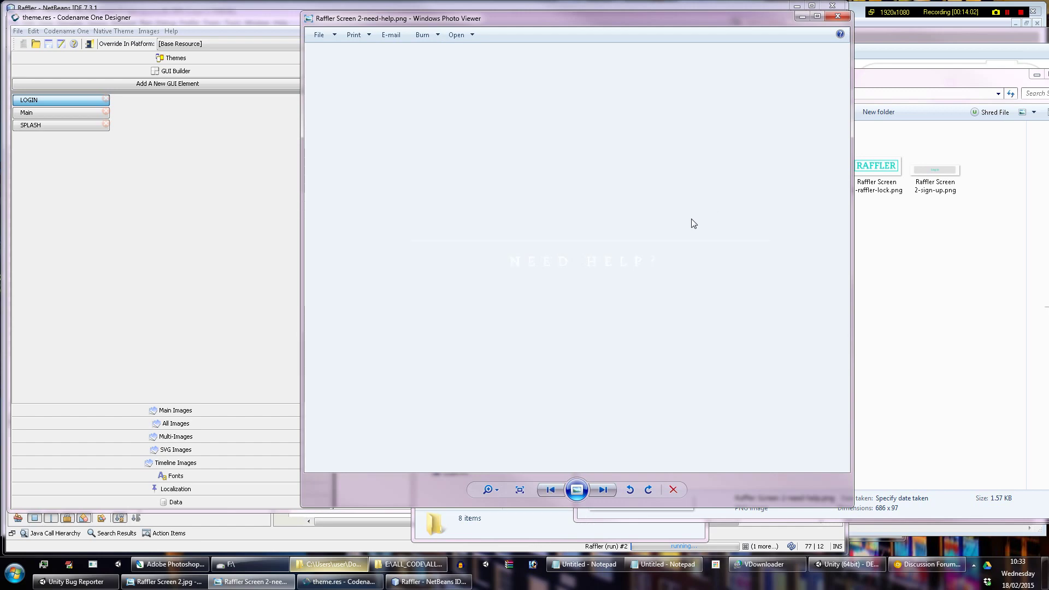
pyautogui.click(838, 16)
pyautogui.moveTo(799, 74); pyautogui.dragTo(383, 85)
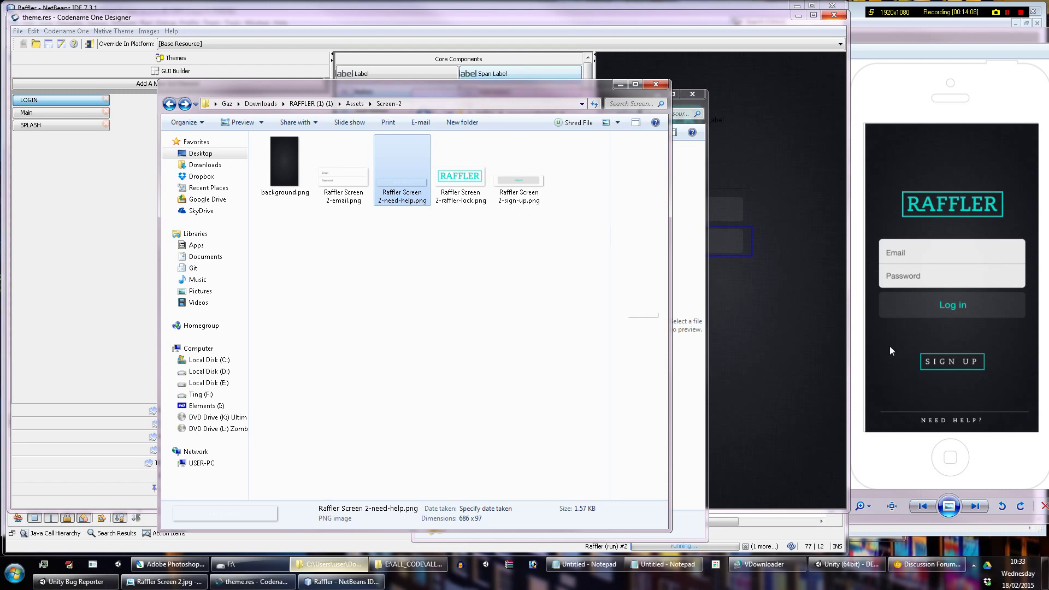
pyautogui.click(473, 176)
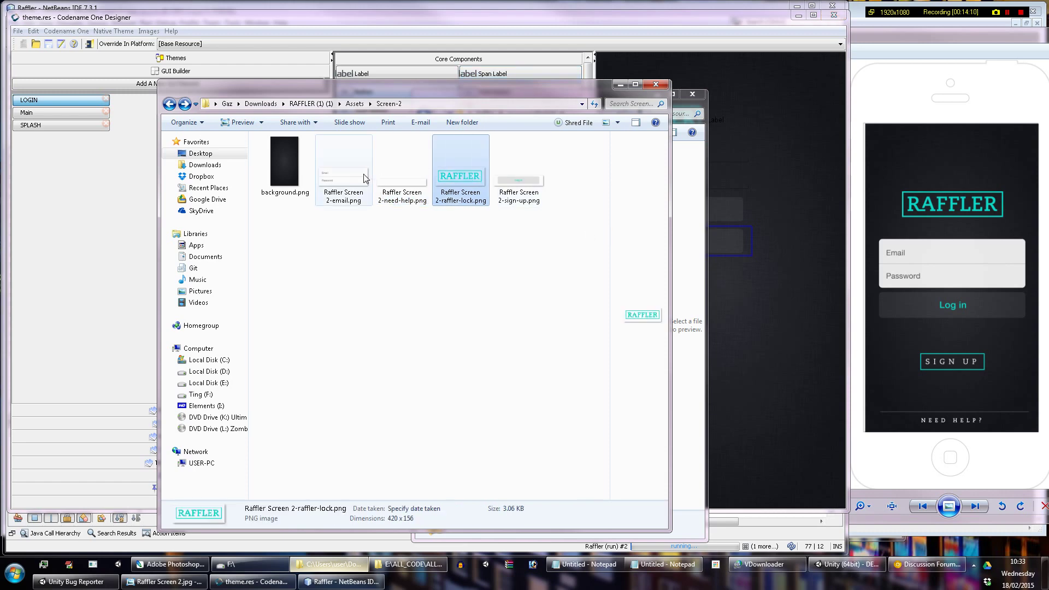
pyautogui.click(531, 187)
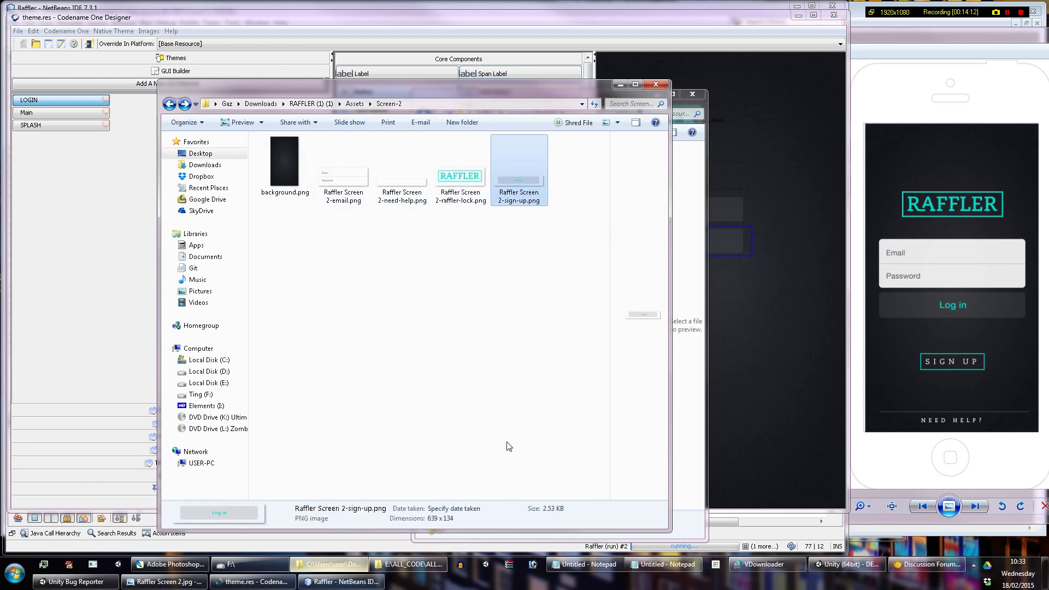
# Step: Switch to Photoshop and step back through the edits made to Raffler Screen 2-sign-up.png
pyautogui.click(170, 564)
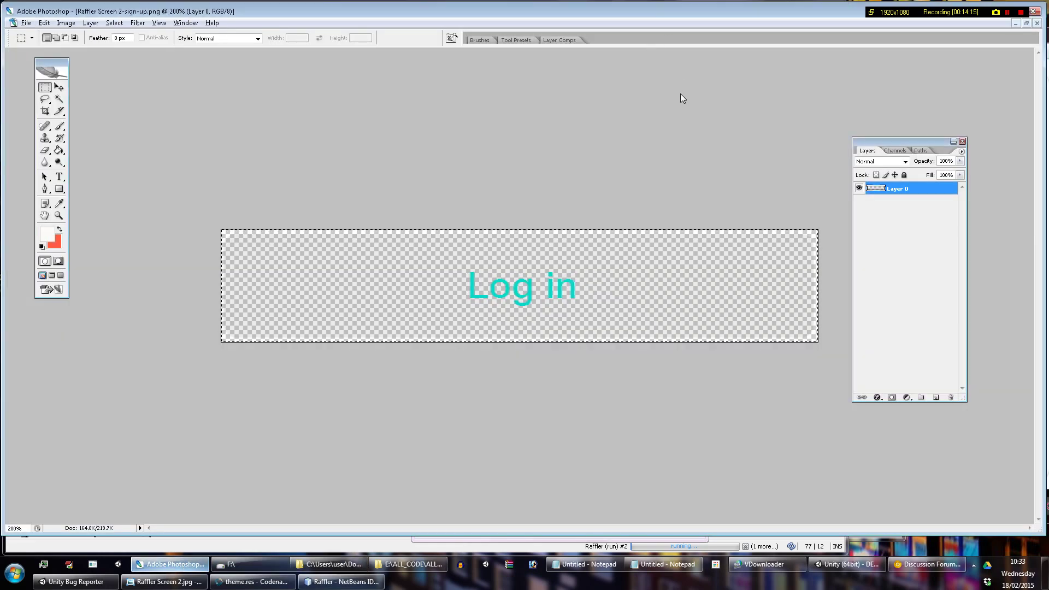
pyautogui.hotkey('ctrl', 'a')
pyautogui.hotkey('ctrl', 'd')
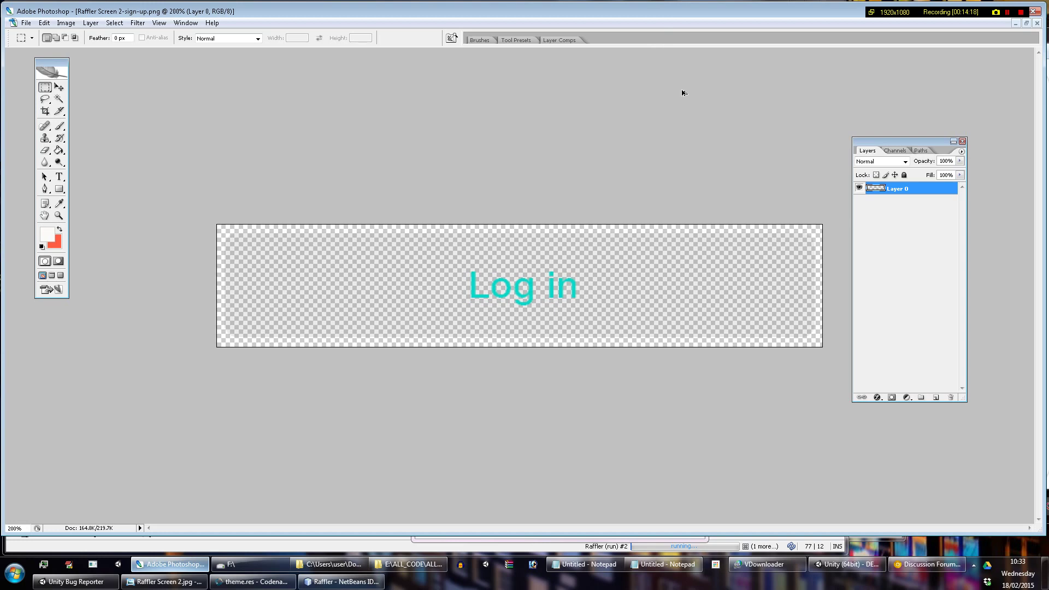
pyautogui.hotkey('ctrl', 'a')
pyautogui.hotkey('ctrl', 'd')
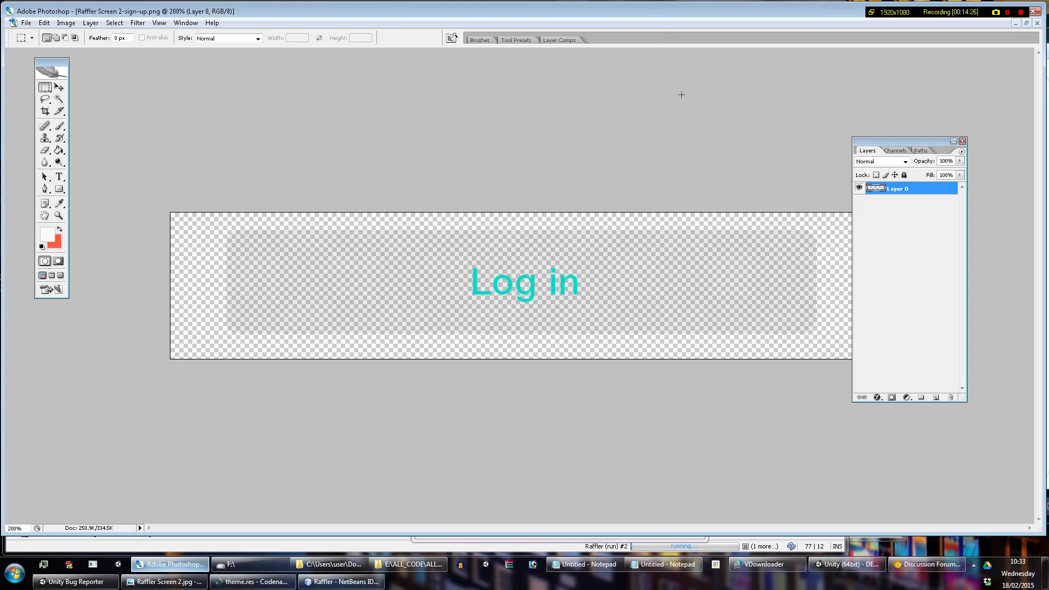
pyautogui.hotkey('ctrl', 'z')
pyautogui.hotkey('ctrl', 'z')
pyautogui.hotkey('ctrl', 'z')
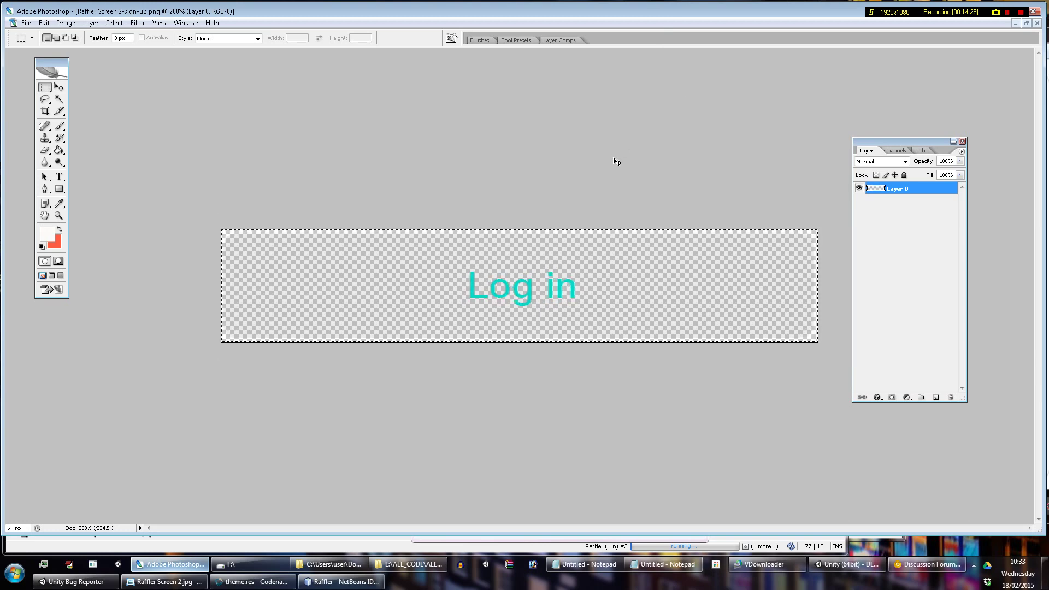
pyautogui.hotkey('ctrl', 'z')
pyautogui.hotkey('ctrl', 'z')
pyautogui.hotkey('ctrl', 'z')
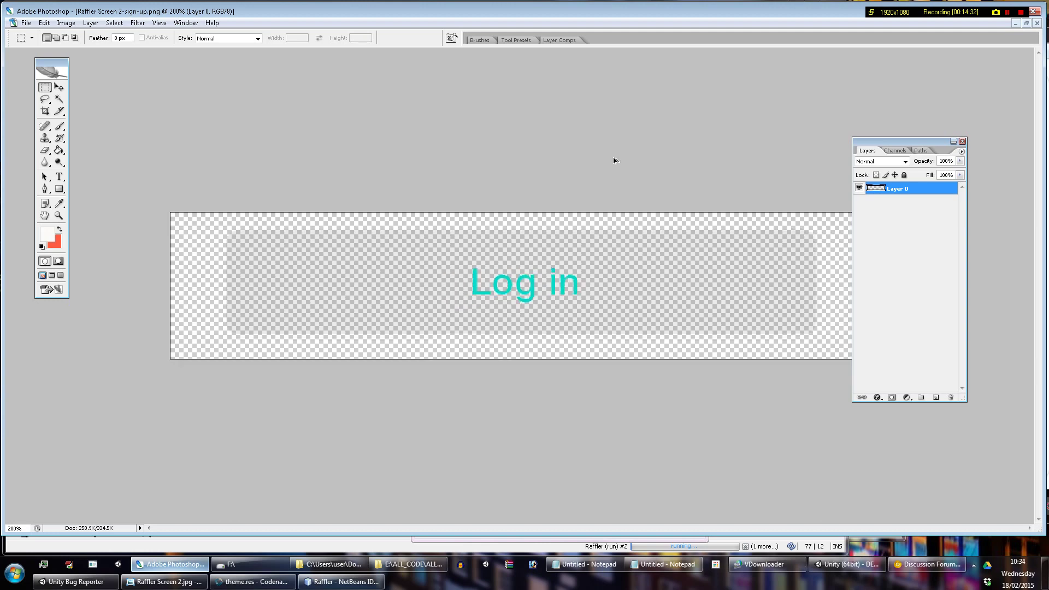
pyautogui.press('v')
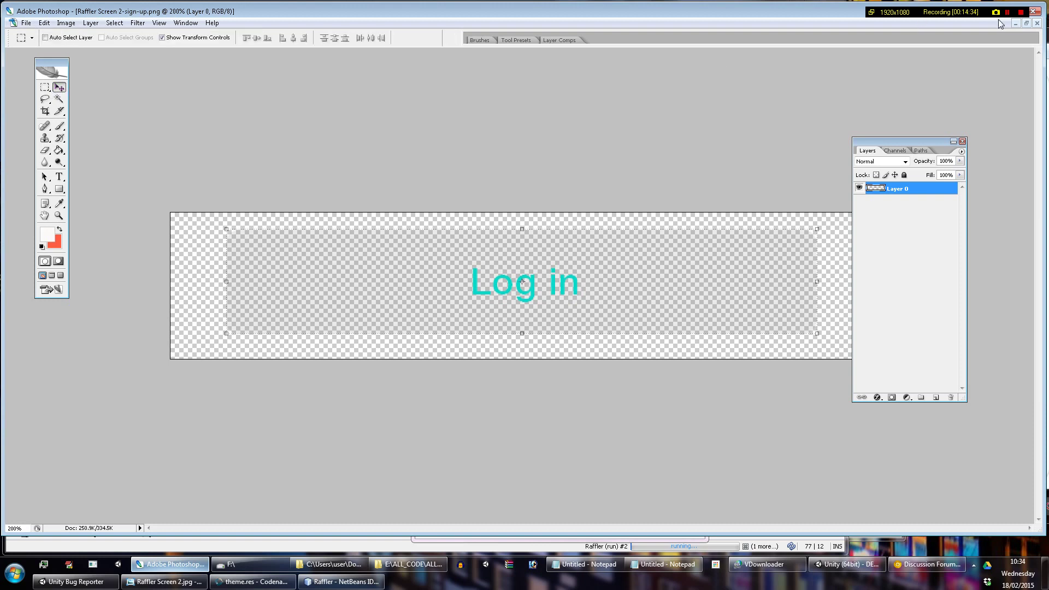
# Step: Close Raffler Screen 2-sign-up.png without saving the changes, and close Raffler Screen 1.psd
pyautogui.click(1036, 24)
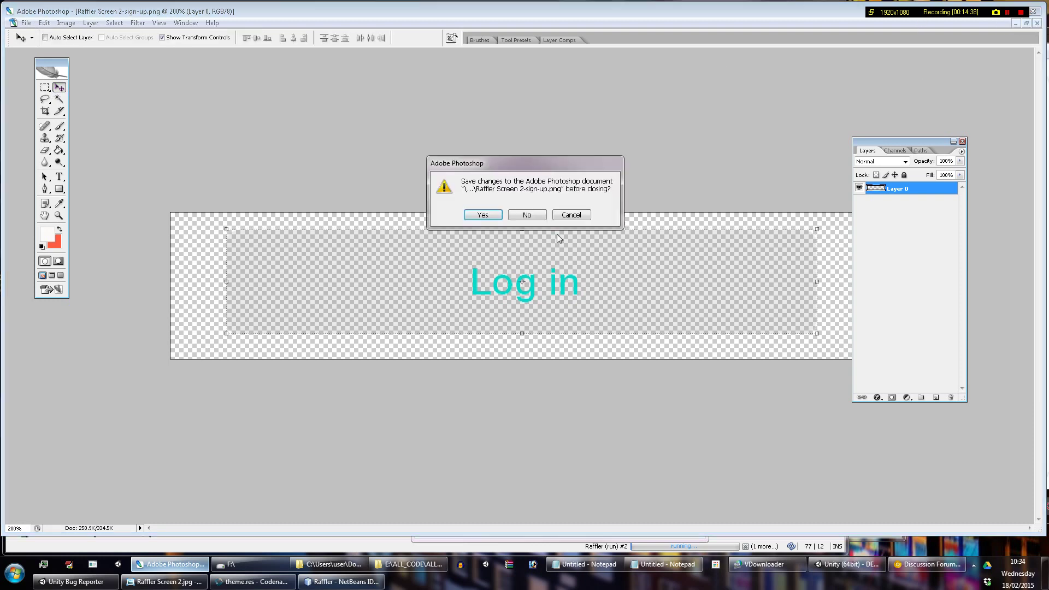
pyautogui.click(527, 214)
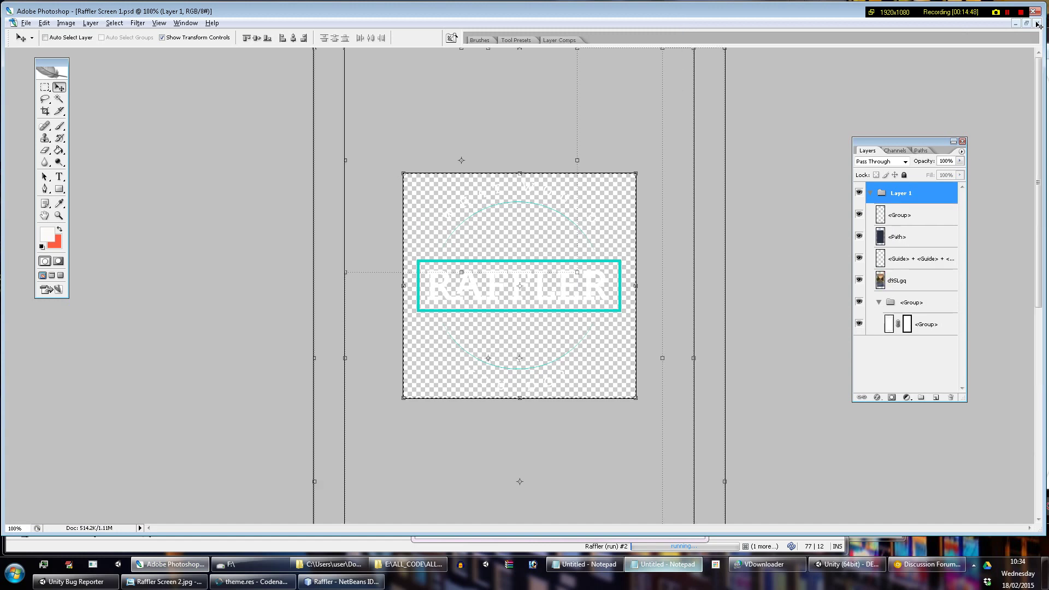
pyautogui.click(1015, 22)
# Step: Open Raffler Screen 2.psd from the PSD folder in Photoshop, accepting the missing fonts, and expand the Layer 1 group
pyautogui.hotkey('alt', 'Tab')
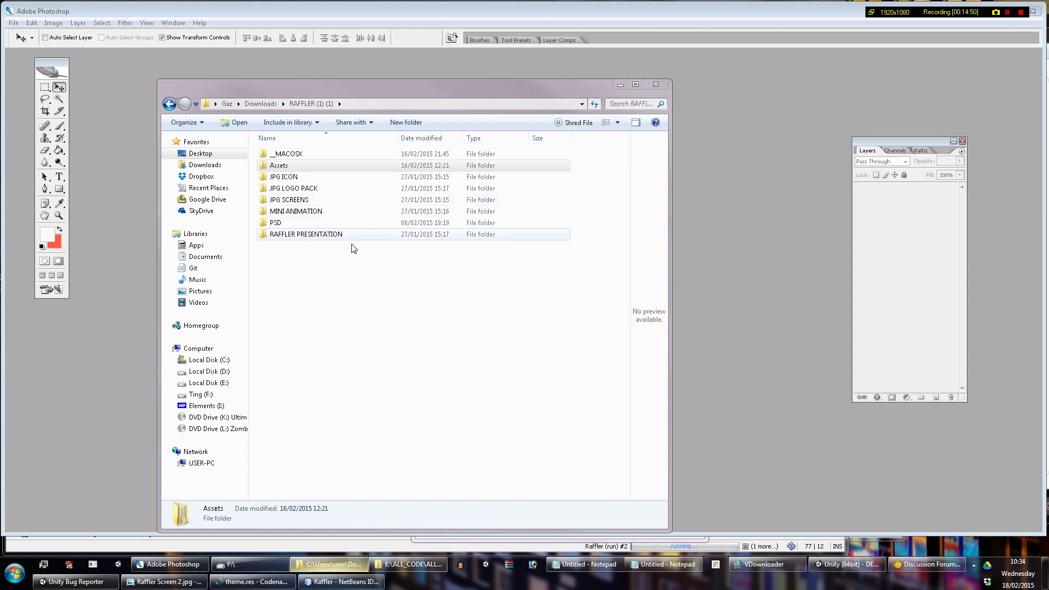
pyautogui.doubleClick(286, 223)
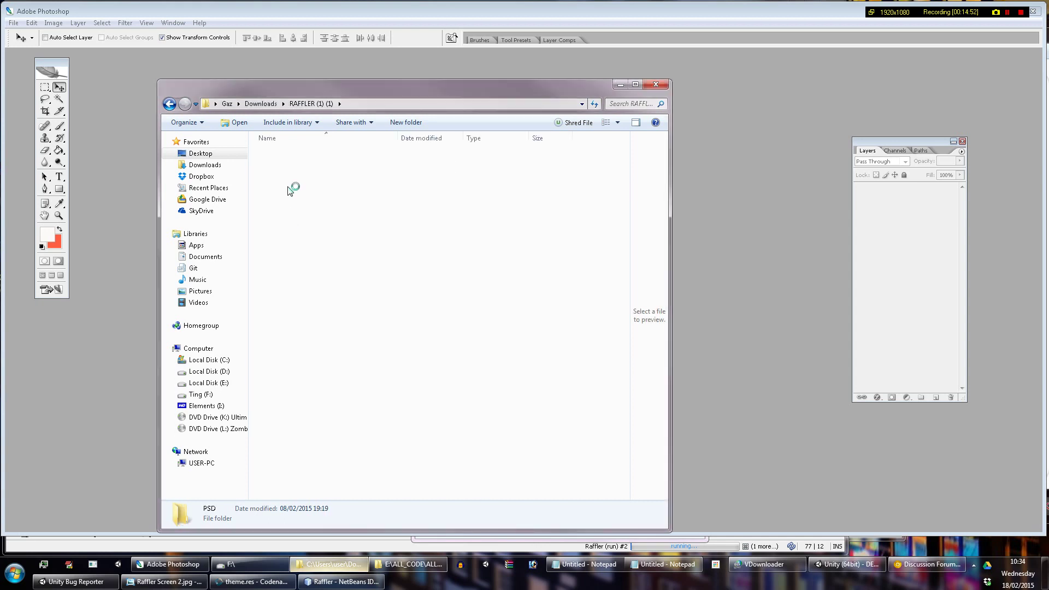
pyautogui.moveTo(306, 165); pyautogui.dragTo(739, 219)
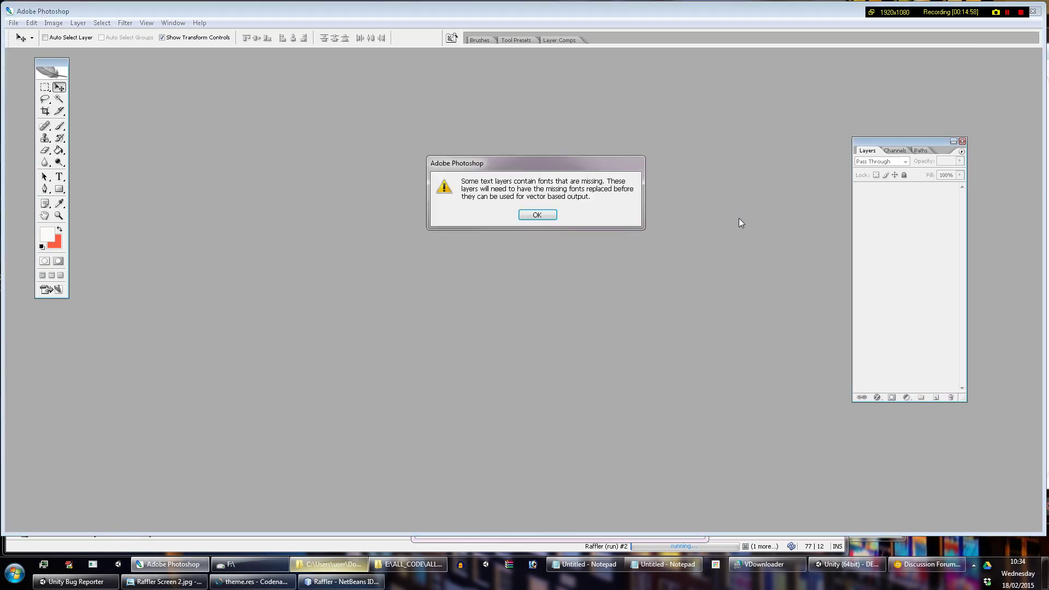
pyautogui.click(520, 215)
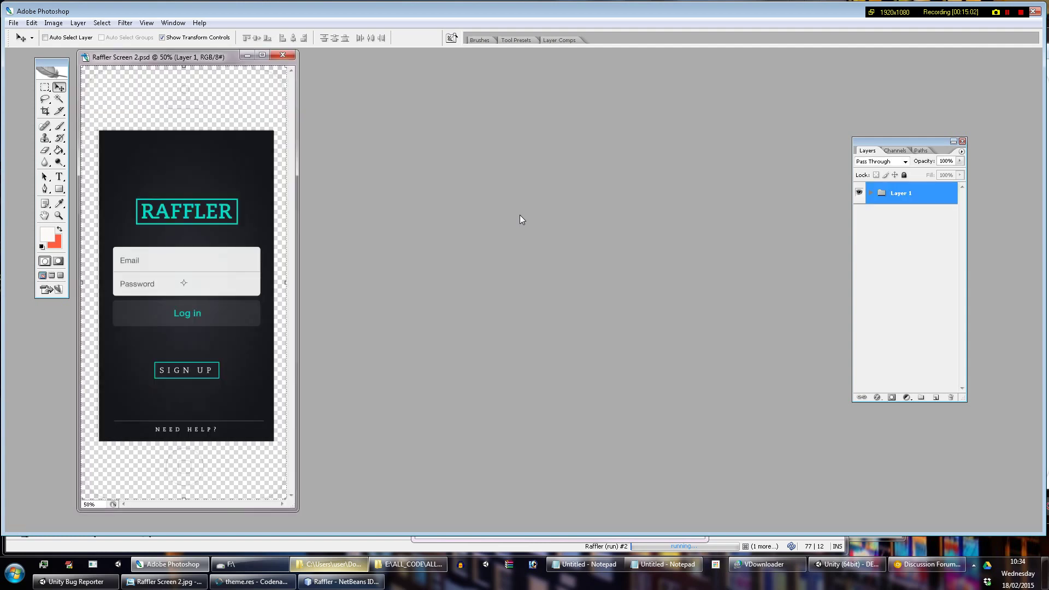
pyautogui.click(872, 194)
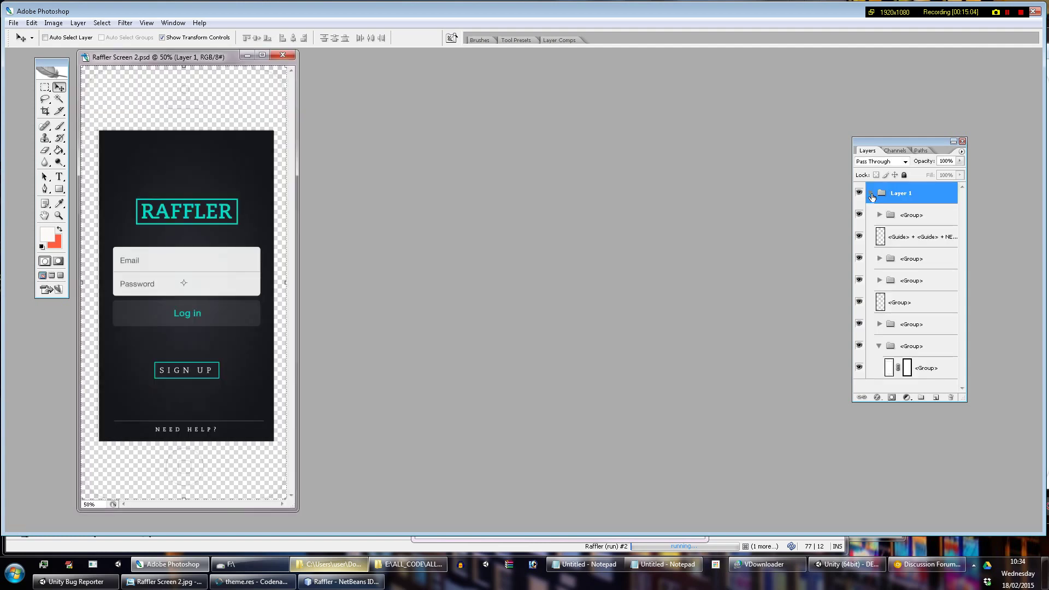
# Step: Select the SIGN UP button closely around its border with the Rectangular Marquee and crop the image to it
pyautogui.press('m')
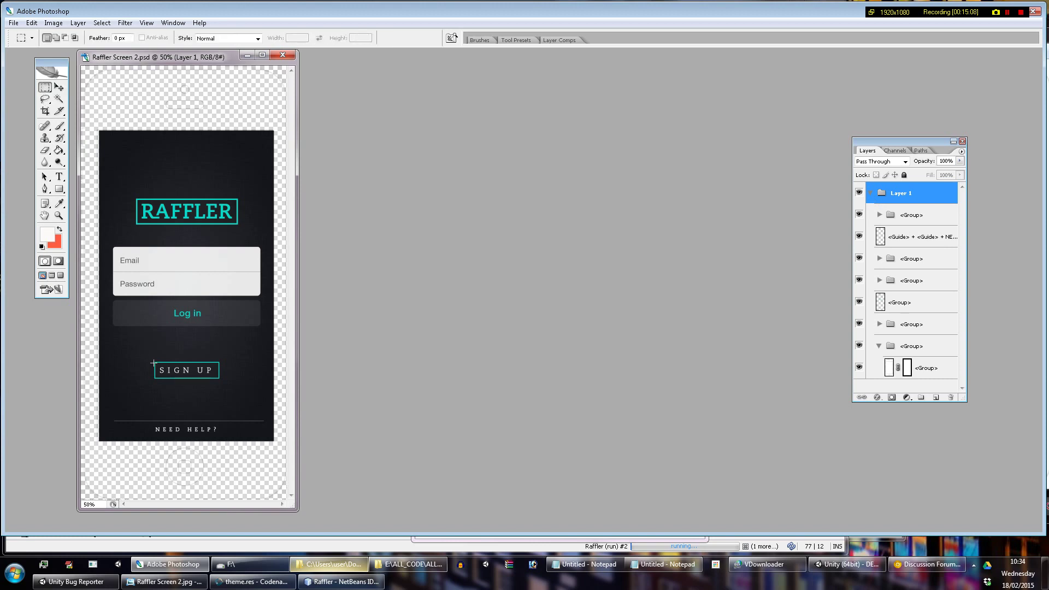
pyautogui.hotkey('ctrl', '+')
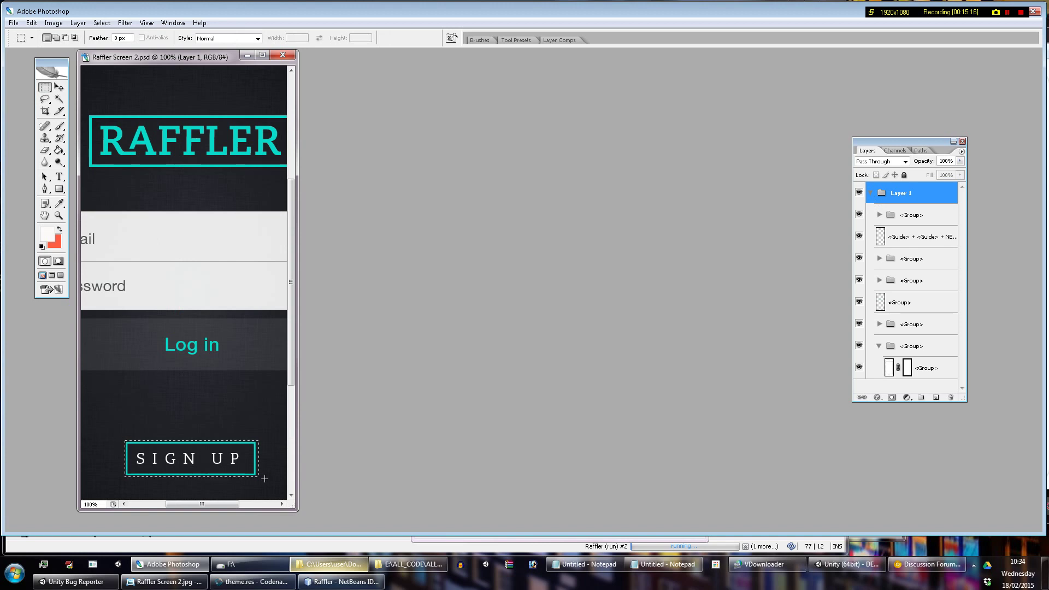
pyautogui.moveTo(264, 479); pyautogui.dragTo(258, 476)
pyautogui.click(52, 24)
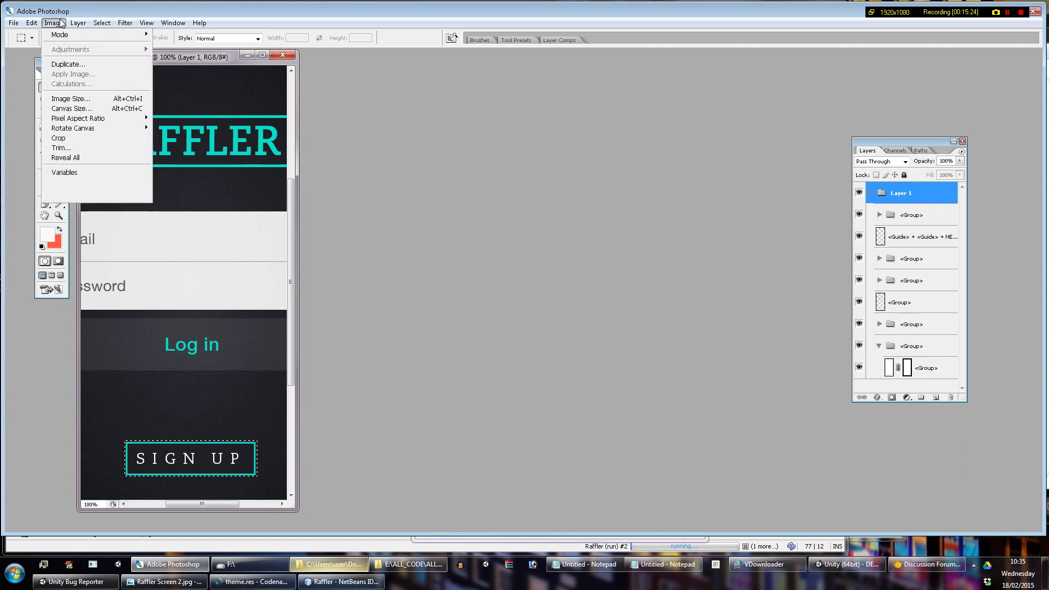
pyautogui.click(75, 139)
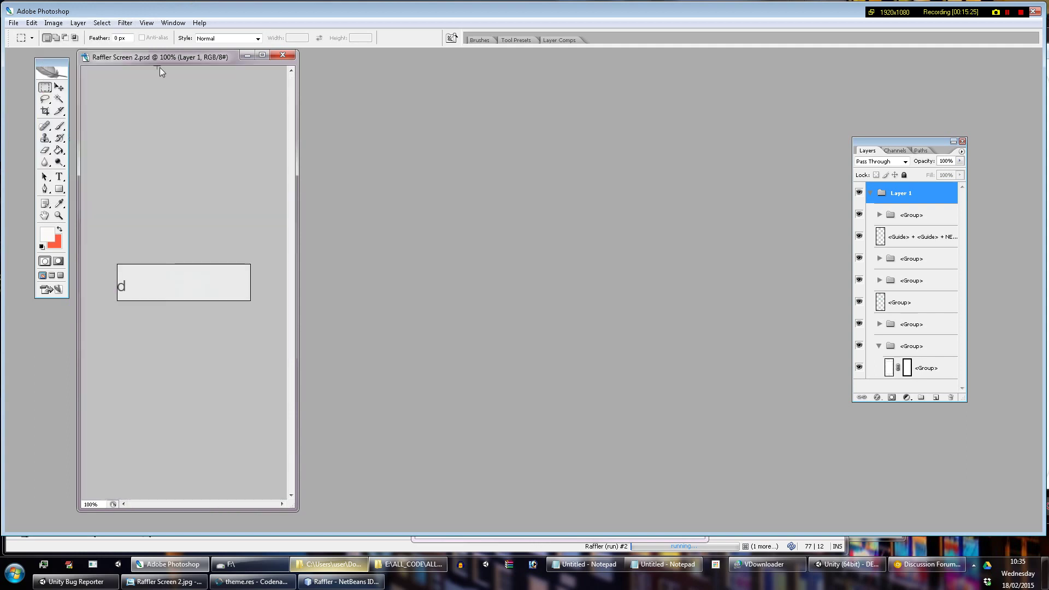
pyautogui.moveTo(171, 59); pyautogui.dragTo(537, 68)
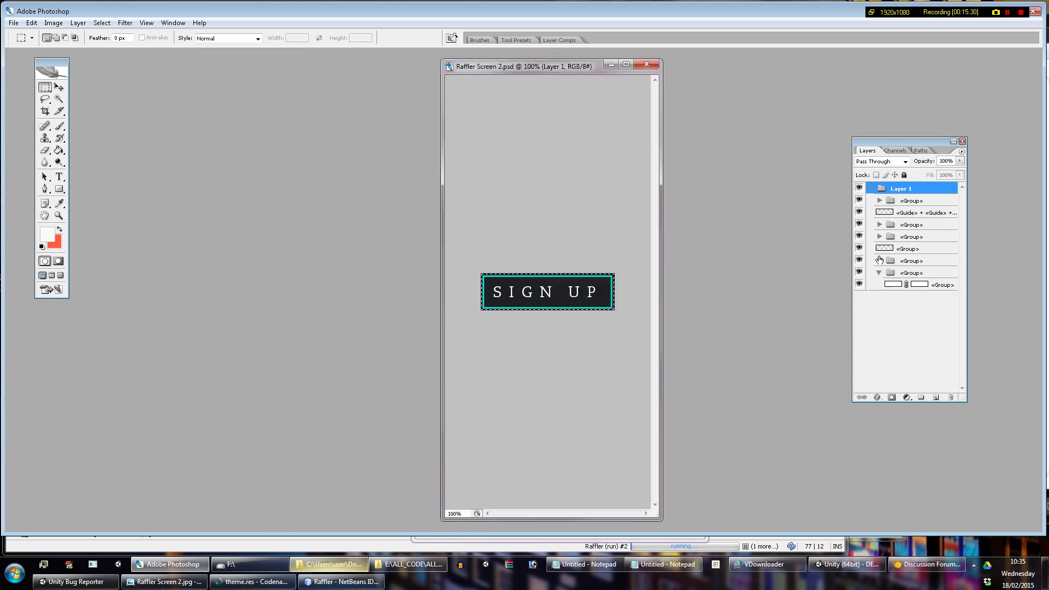
# Step: Hide every layer of the cropped SIGN UP image except the topmost <Group> and the <Guide> layer inside Layer 1
pyautogui.moveTo(860, 284); pyautogui.dragTo(859, 199)
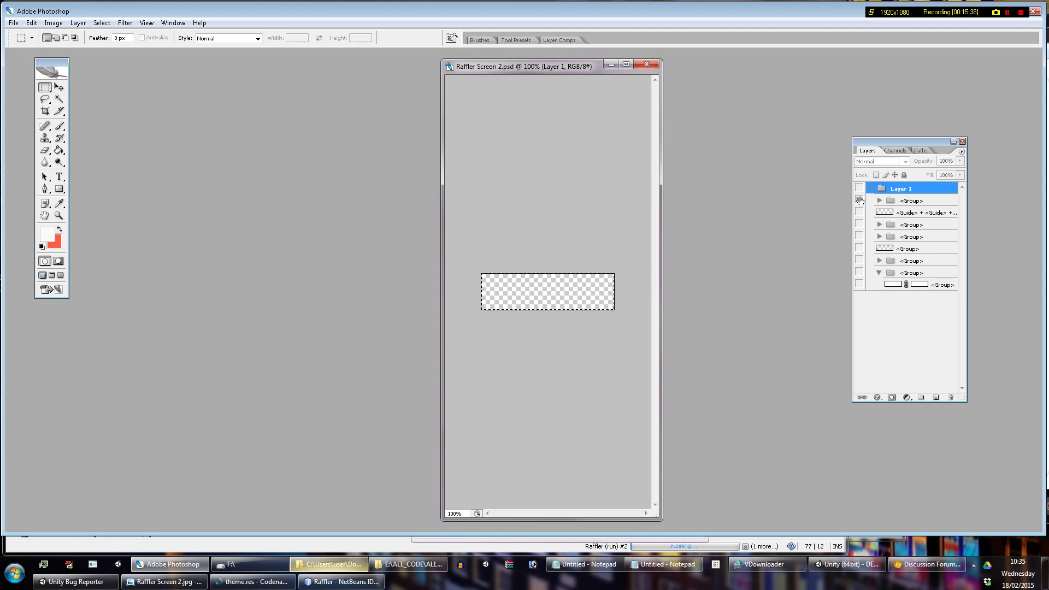
pyautogui.click(861, 200)
pyautogui.click(860, 213)
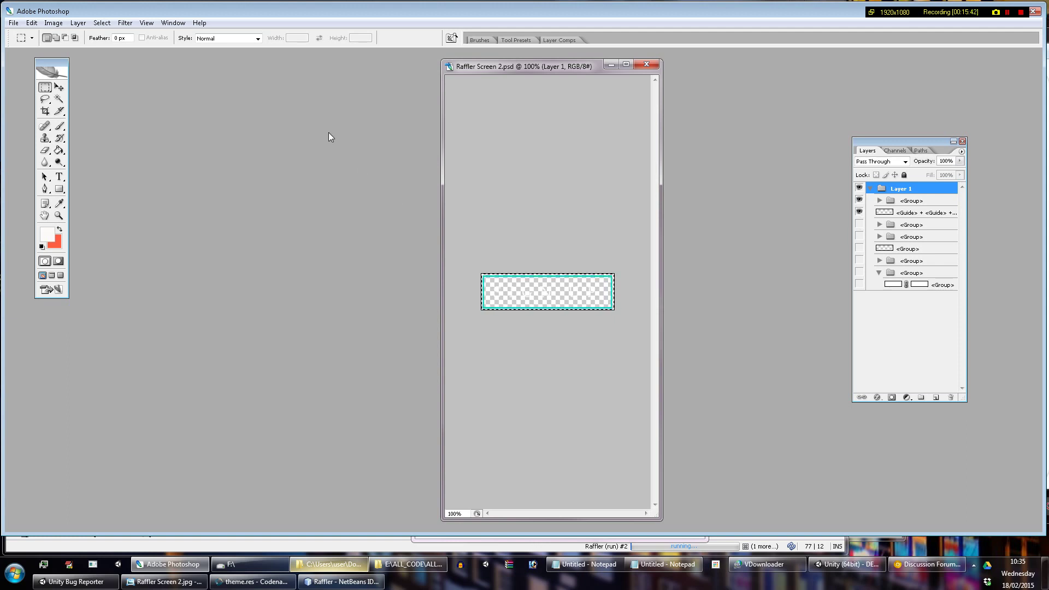
# Step: Save the button for web as a transparent PNG-24 named signUpButton in the GazProcessed folder inside resourcesWeAdd
pyautogui.click(54, 24)
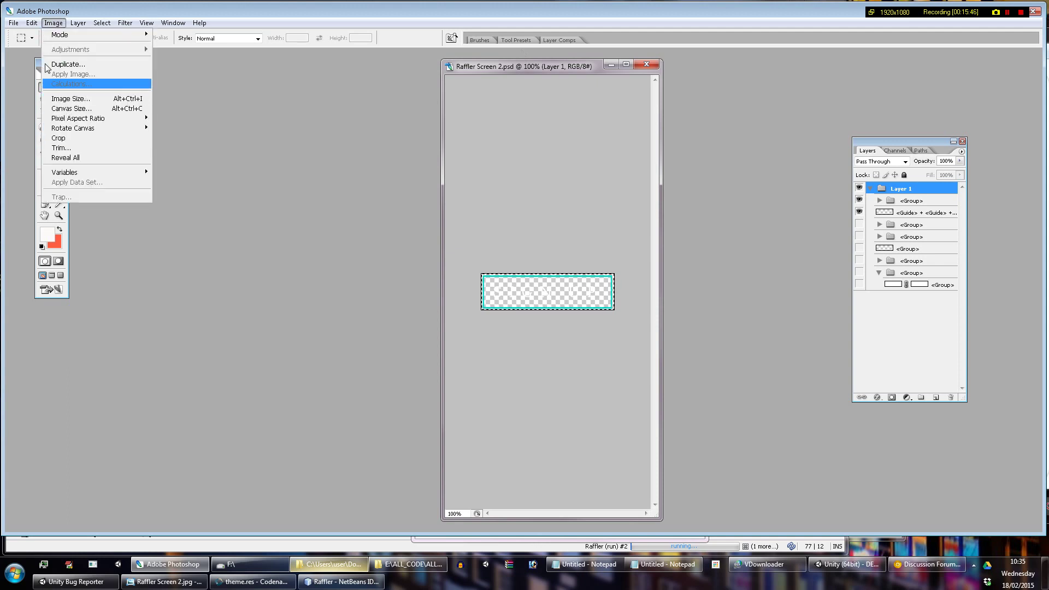
pyautogui.moveTo(14, 24)
pyautogui.click(51, 164)
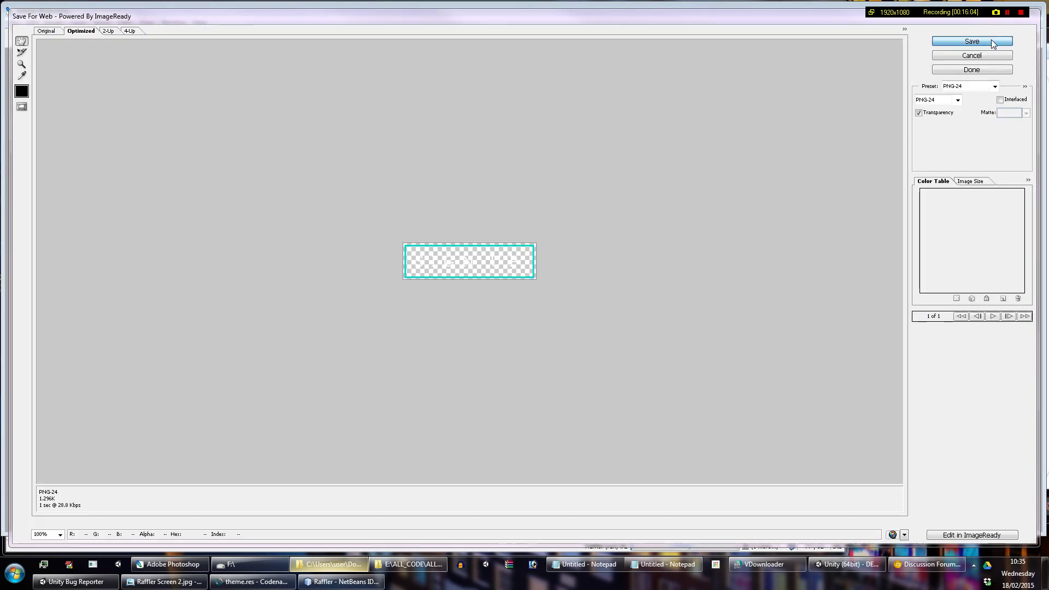
pyautogui.click(991, 40)
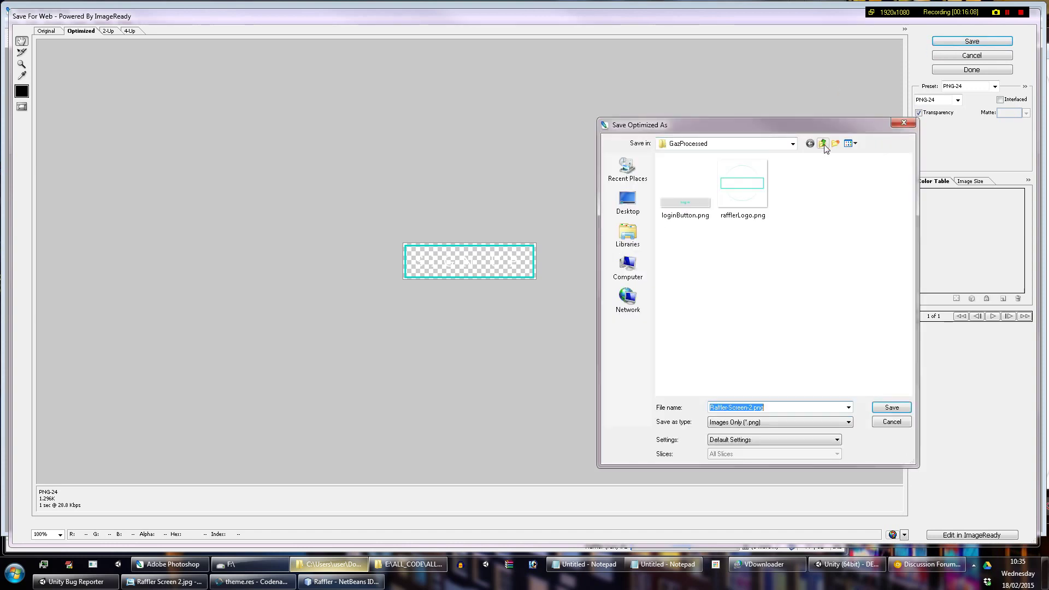
pyautogui.click(823, 144)
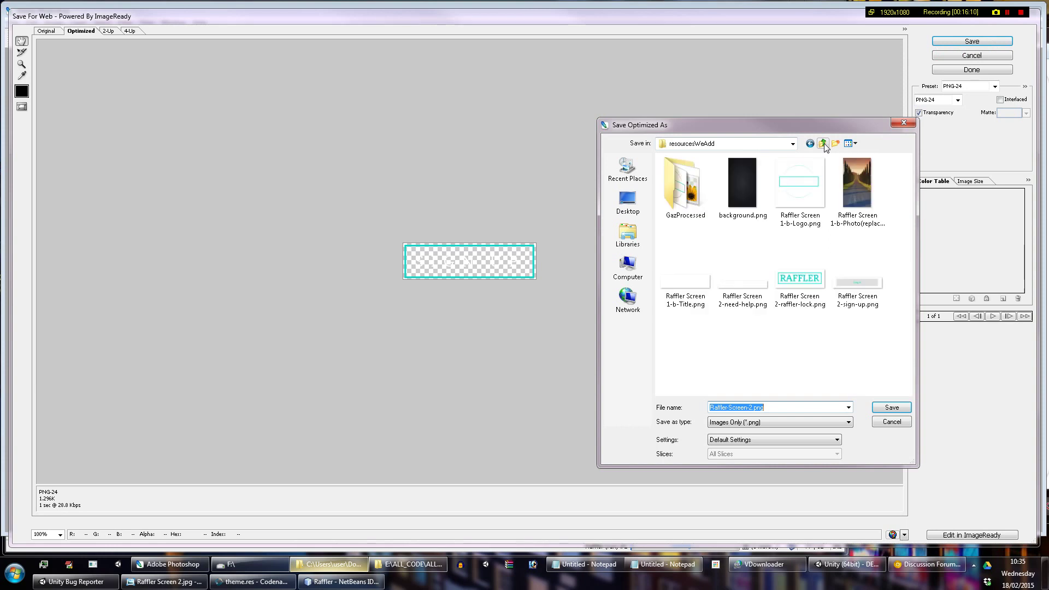
pyautogui.click(823, 144)
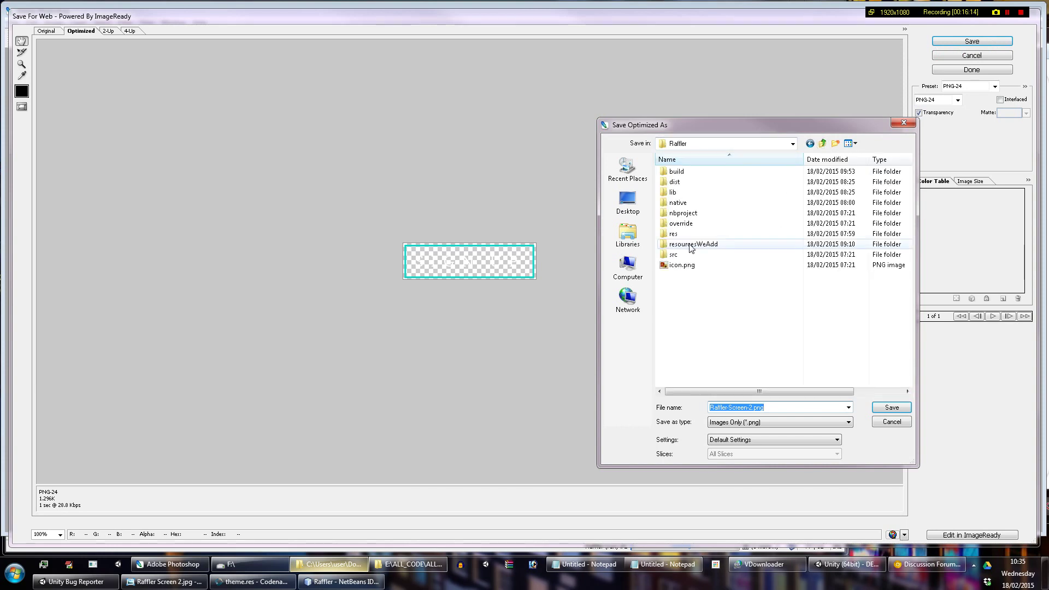
pyautogui.click(690, 245)
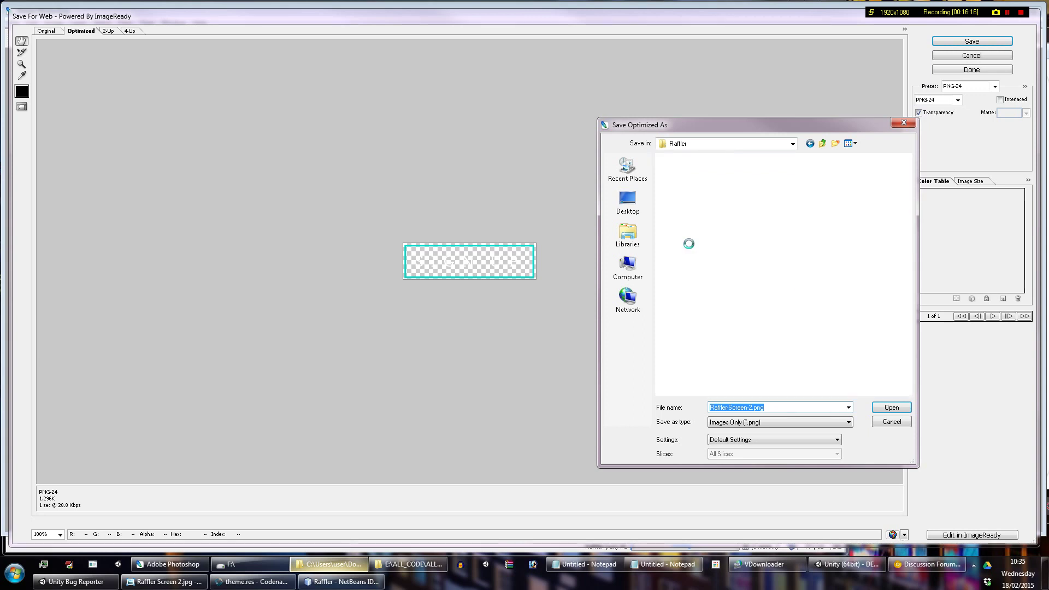
pyautogui.doubleClick(685, 190)
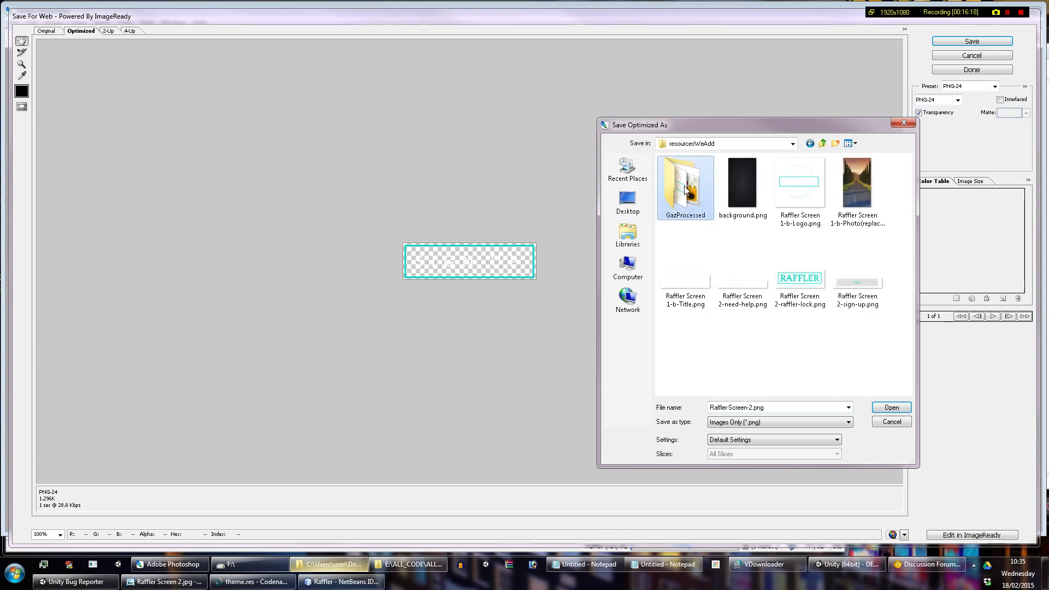
pyautogui.doubleClick(773, 408)
pyautogui.write('signUpButton')
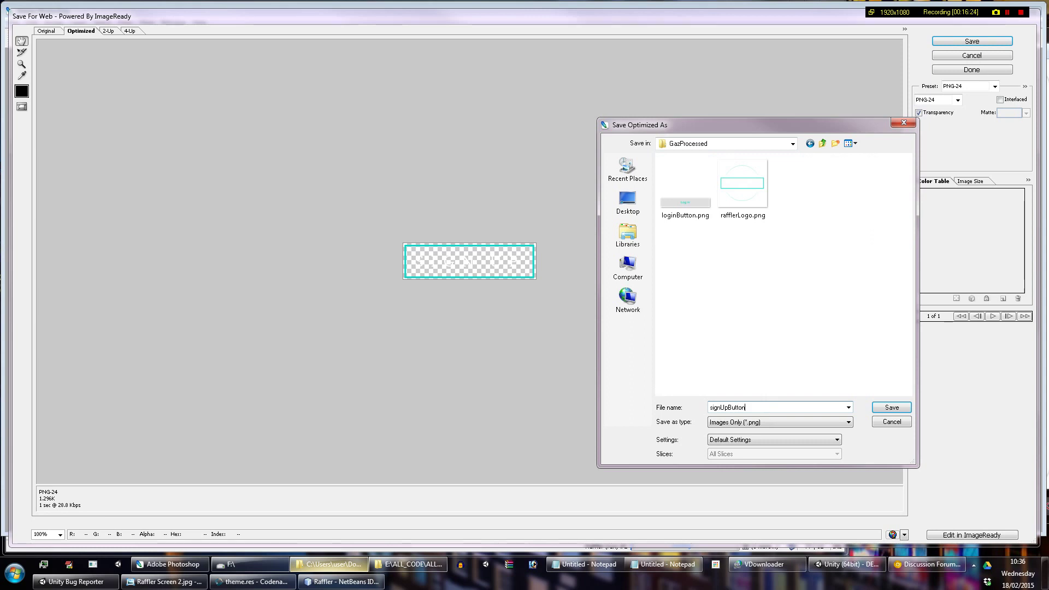
pyautogui.press('Return')
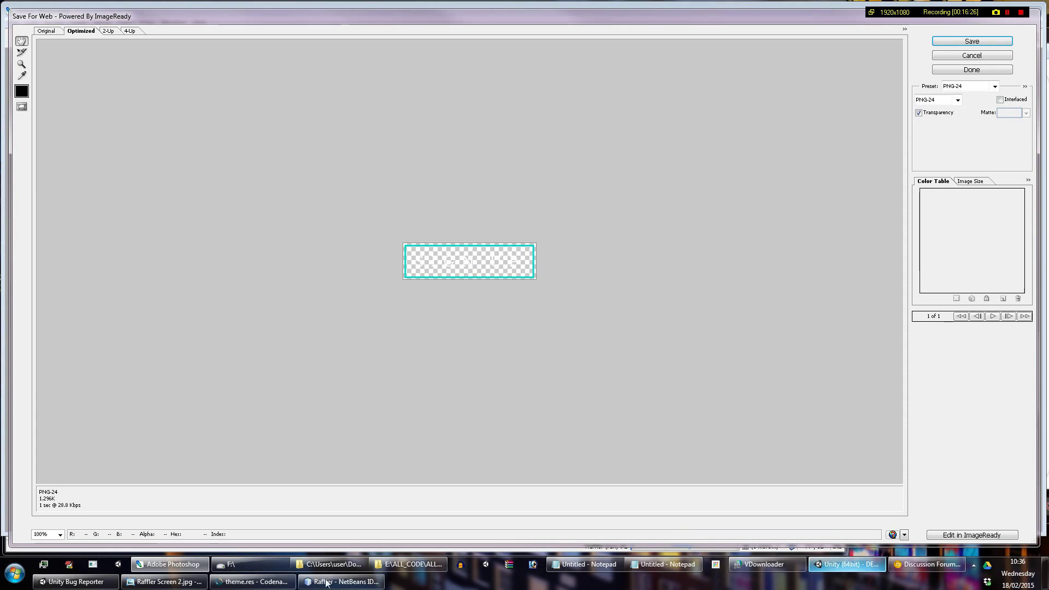
# Step: Switch to Codename One Designer and quick-add signUpButton.png as a multi-image, choosing HD as the source resolution
pyautogui.click(254, 581)
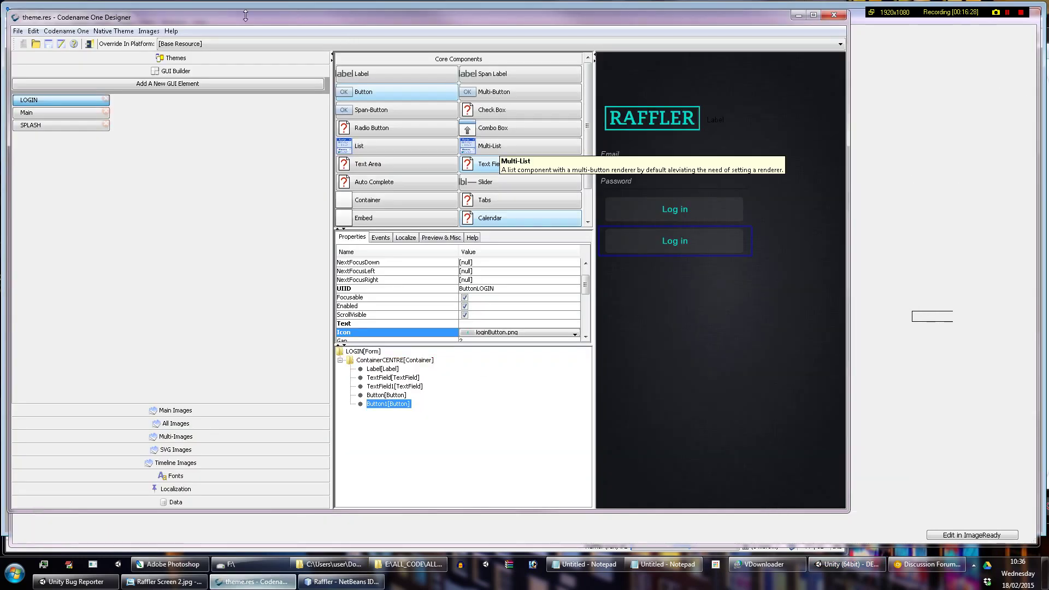
pyautogui.click(149, 31)
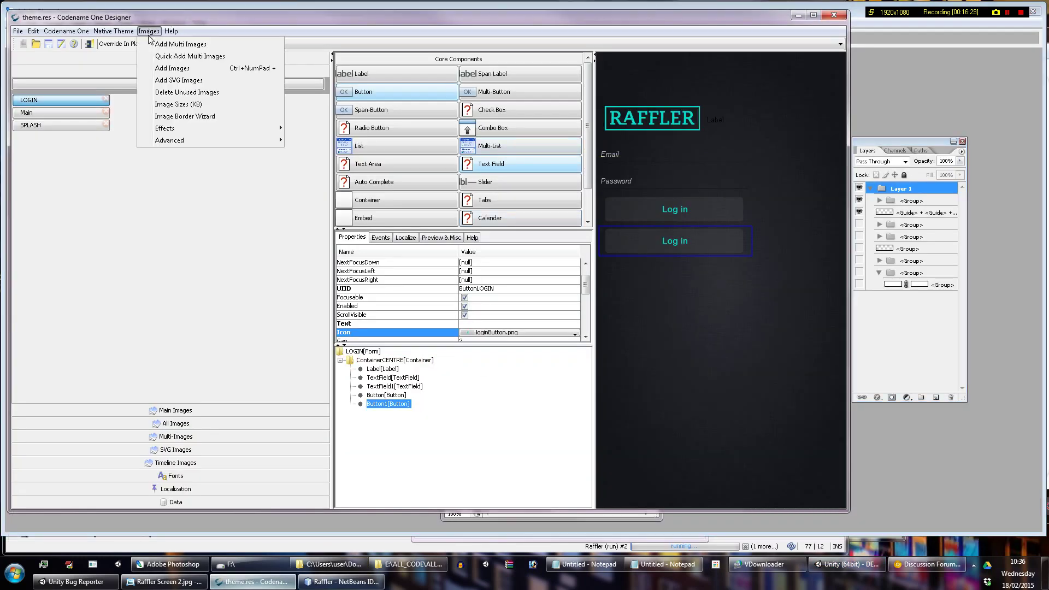
pyautogui.click(175, 58)
pyautogui.click(313, 205)
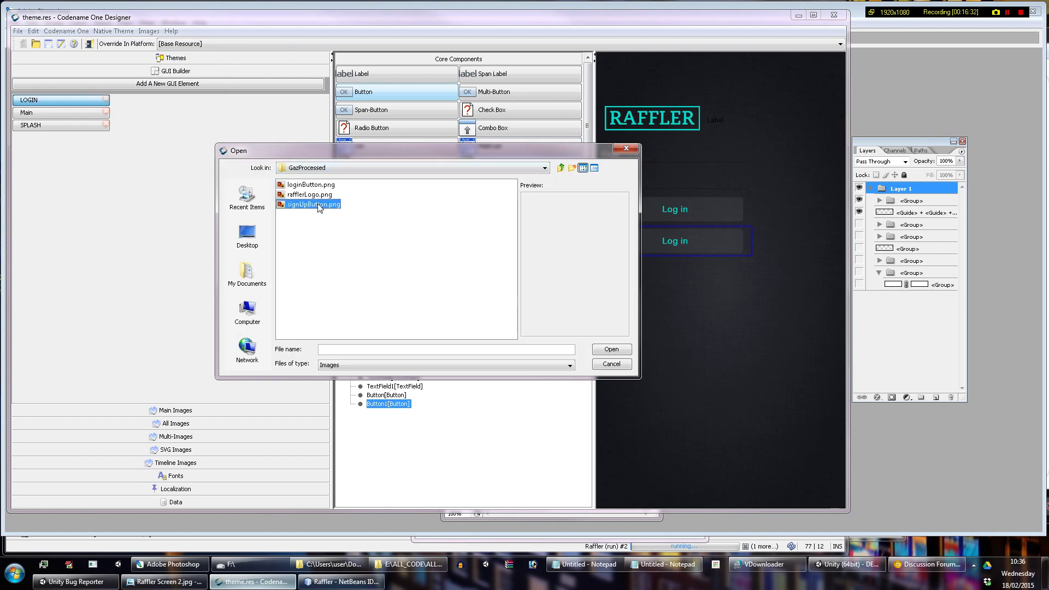
pyautogui.click(608, 351)
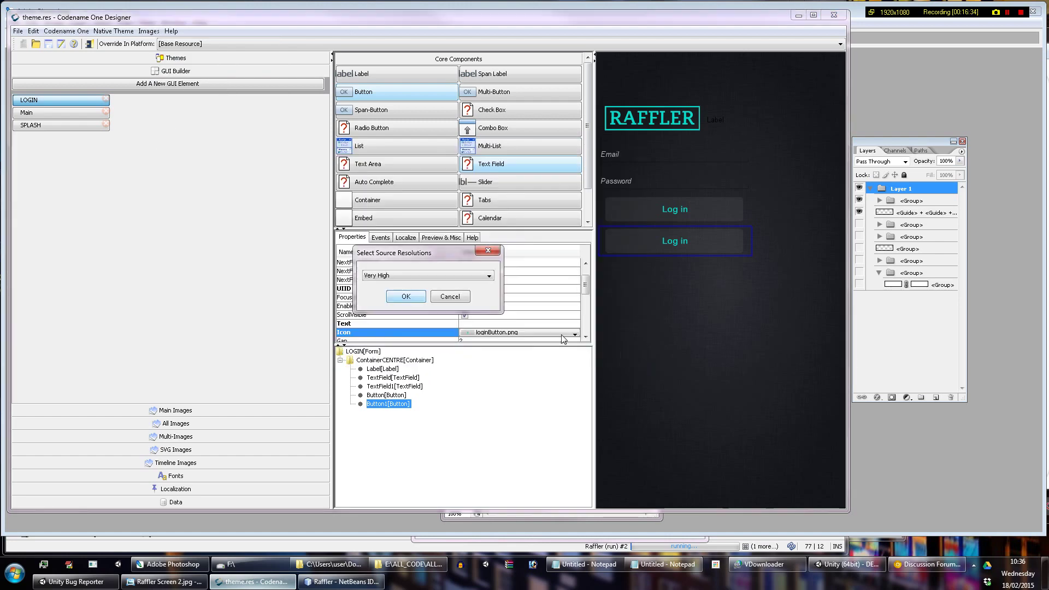
pyautogui.click(379, 277)
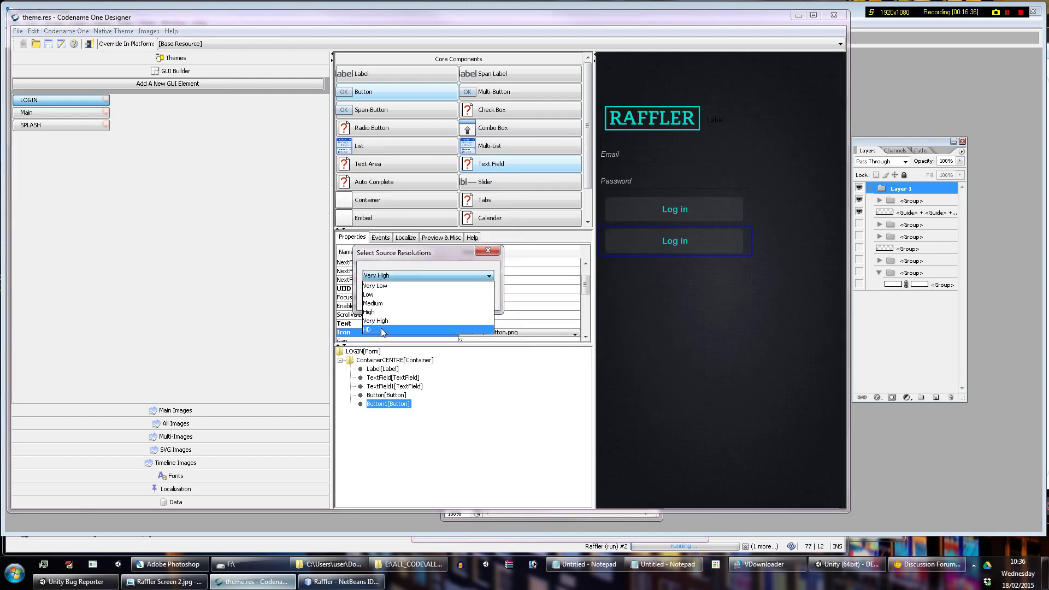
pyautogui.click(382, 330)
# Step: Switch to Photoshop and check the pixel dimensions of the sign-up button image
pyautogui.click(152, 564)
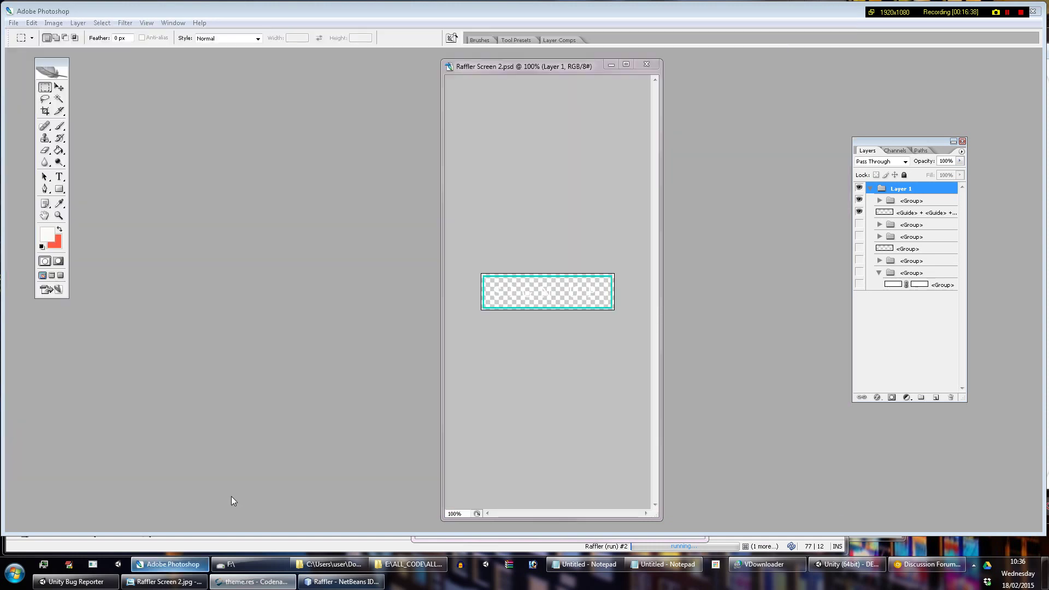
pyautogui.click(53, 23)
pyautogui.click(89, 101)
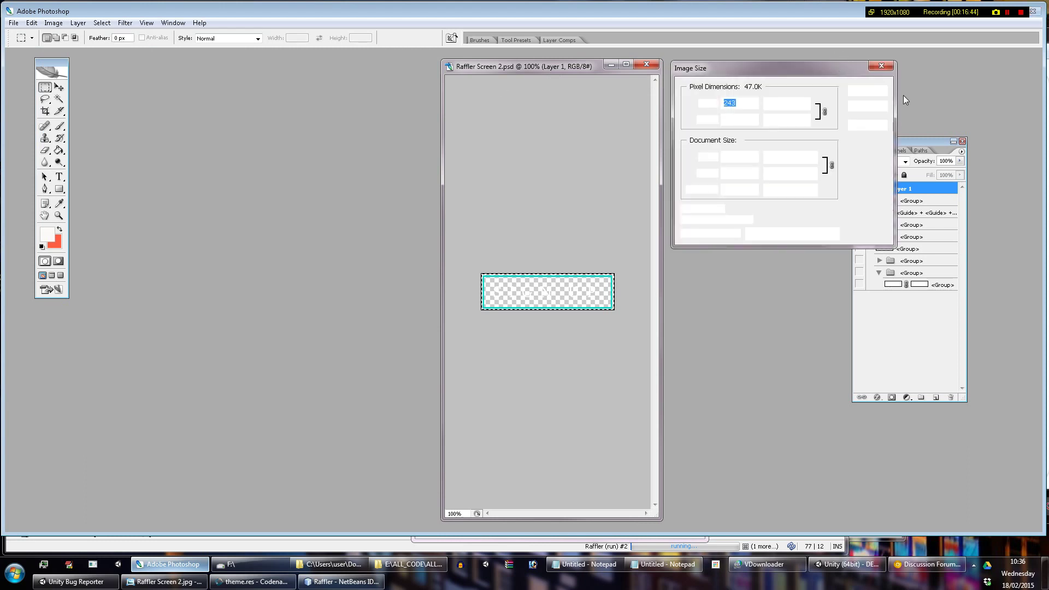
pyautogui.click(868, 91)
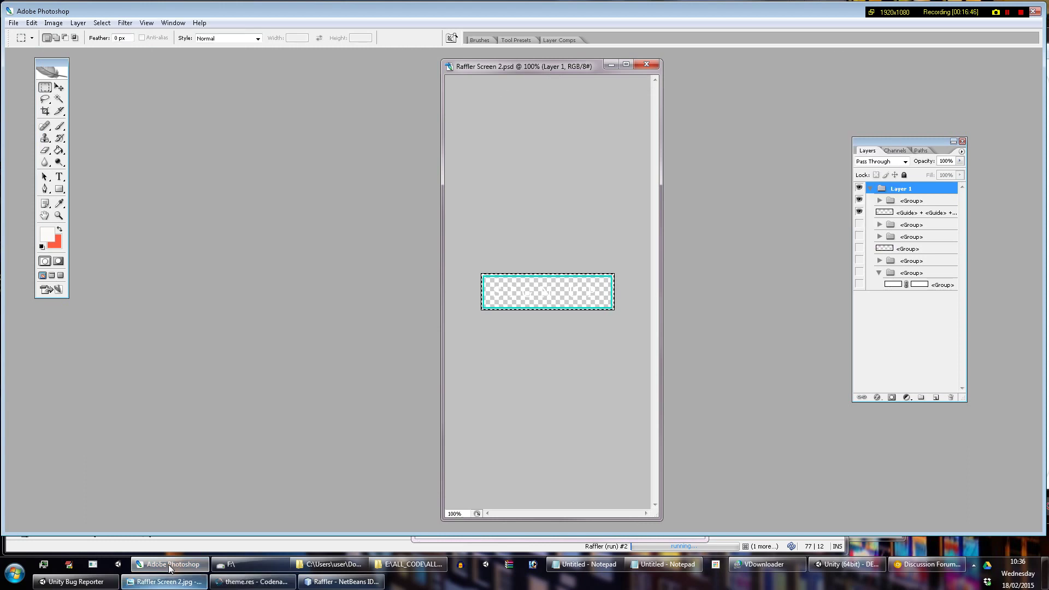
# Step: Return to Codename One Designer, accept the HD source resolution, and bring up the Raffler Screen 2.jpg mockup beside it for reference
pyautogui.click(256, 581)
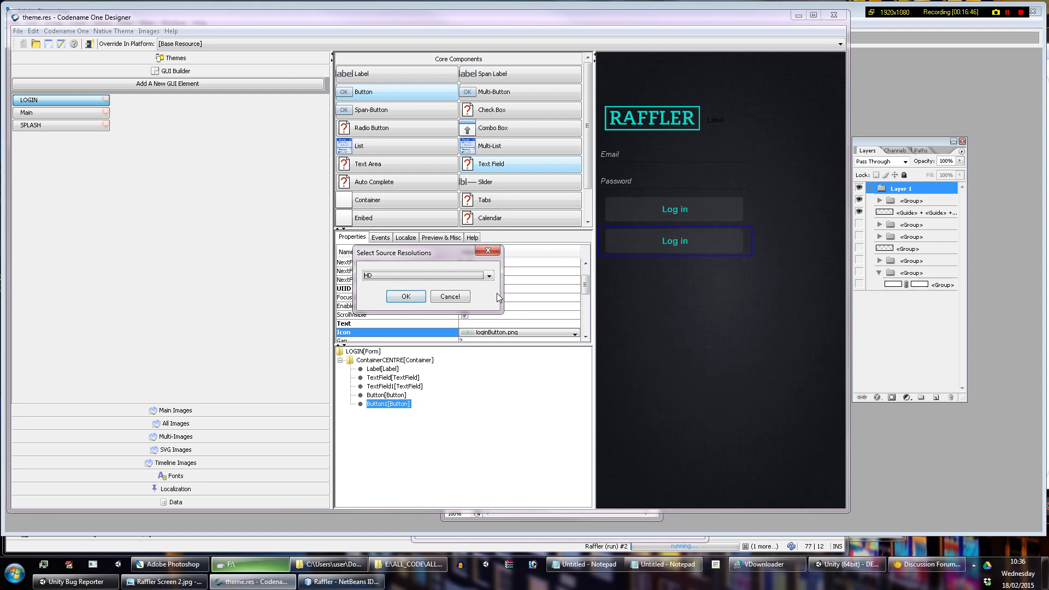
pyautogui.click(406, 297)
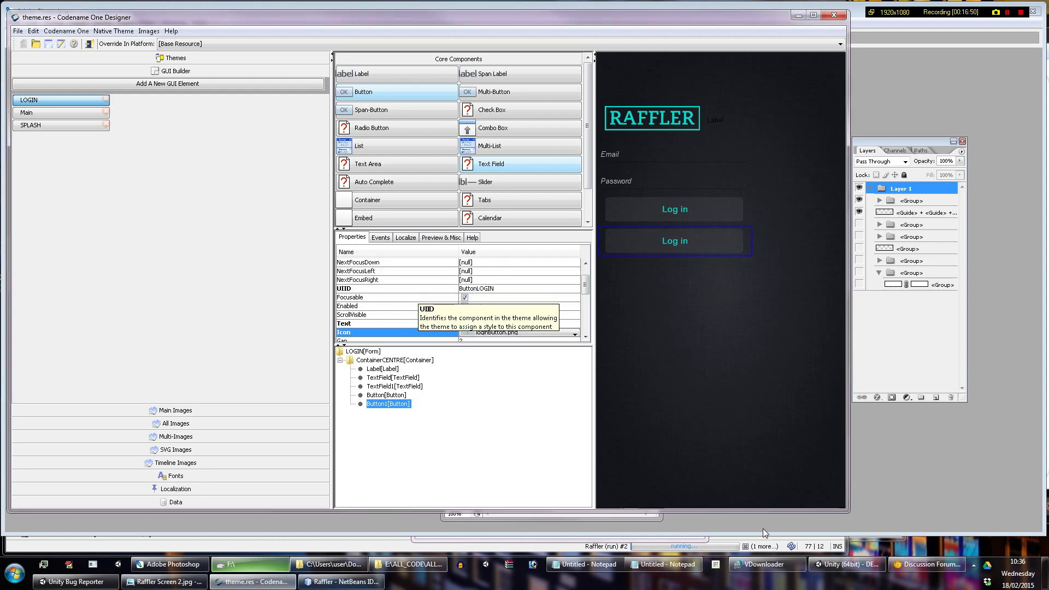
pyautogui.click(164, 581)
pyautogui.click(626, 15)
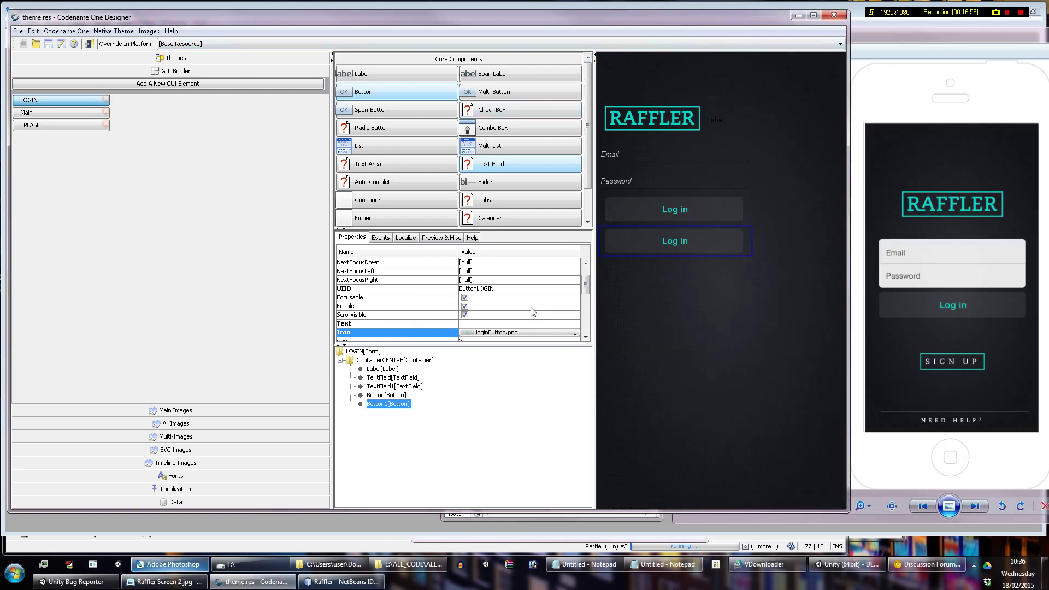
# Step: Set the icon of the second button, Button1, to signUpButton.png
pyautogui.click(400, 395)
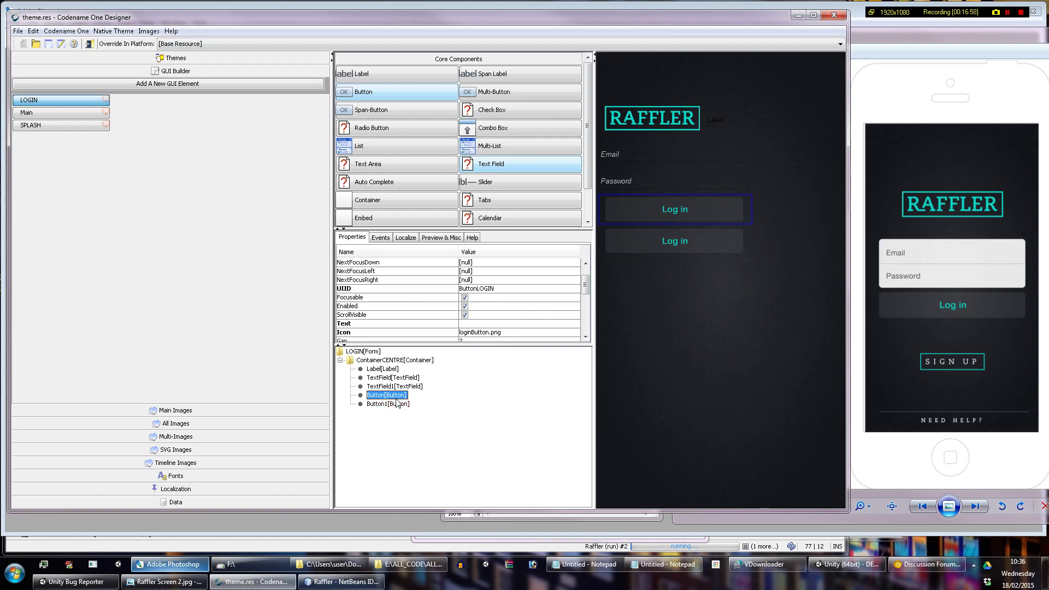
pyautogui.click(399, 404)
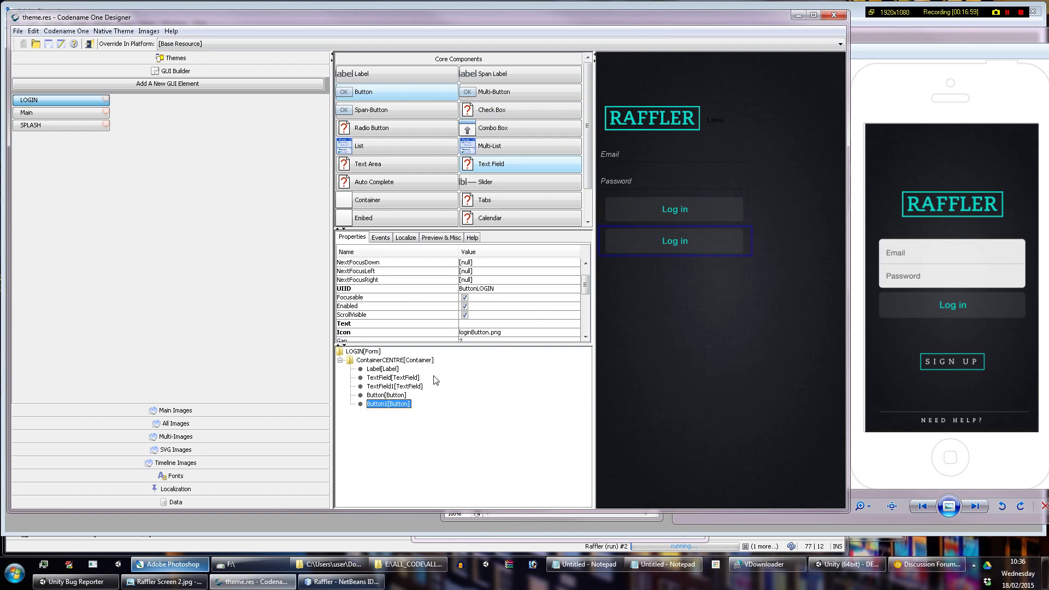
pyautogui.click(519, 333)
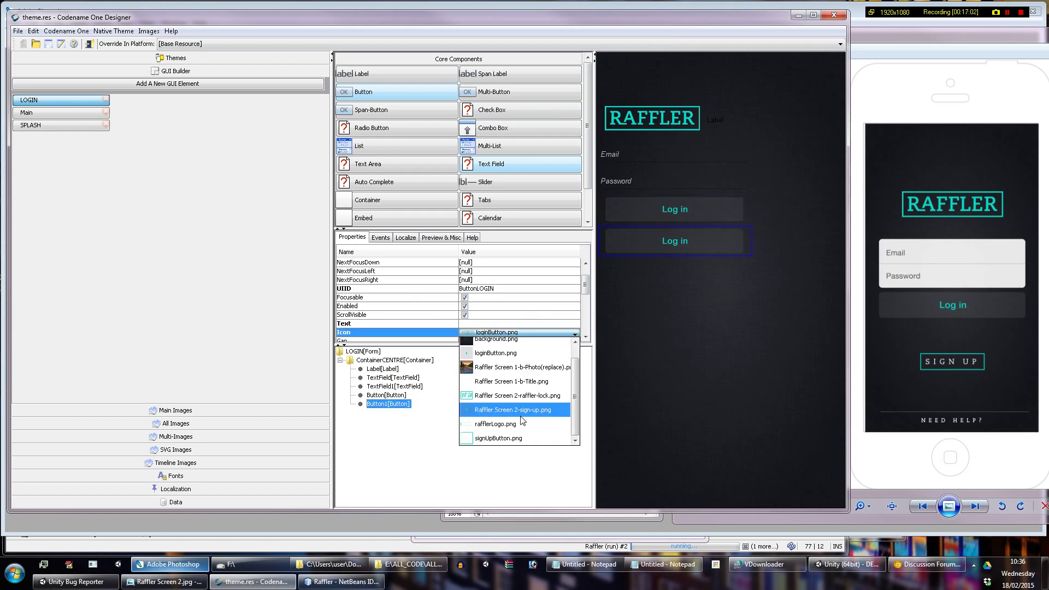
pyautogui.click(499, 438)
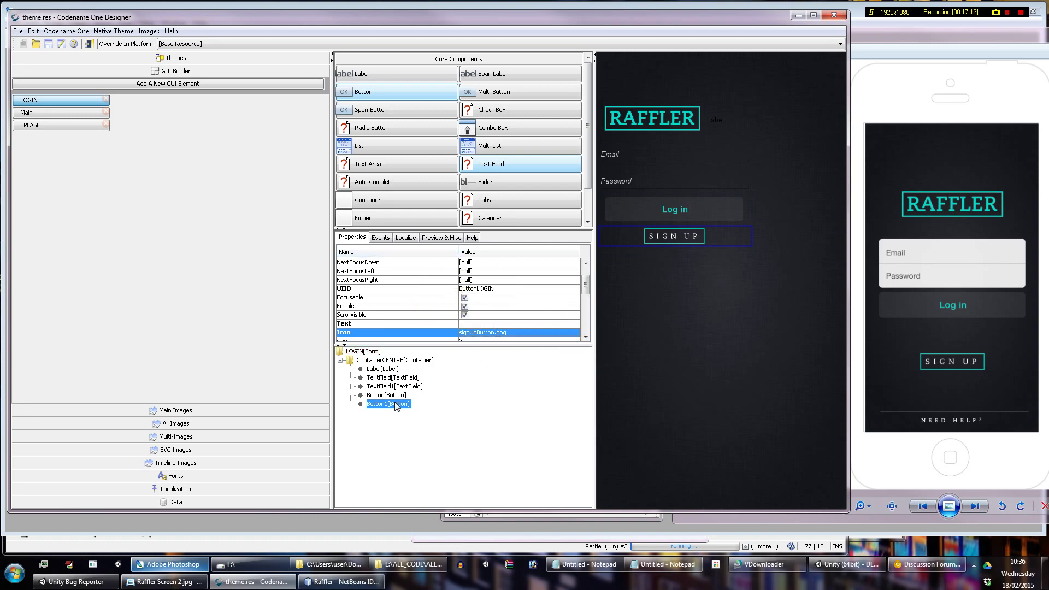
# Step: Copy the sign-up button and paste the duplicate into ContainerCENTRE
pyautogui.rightClick(396, 405)
pyautogui.click(431, 432)
pyautogui.click(408, 364)
pyautogui.rightClick(410, 361)
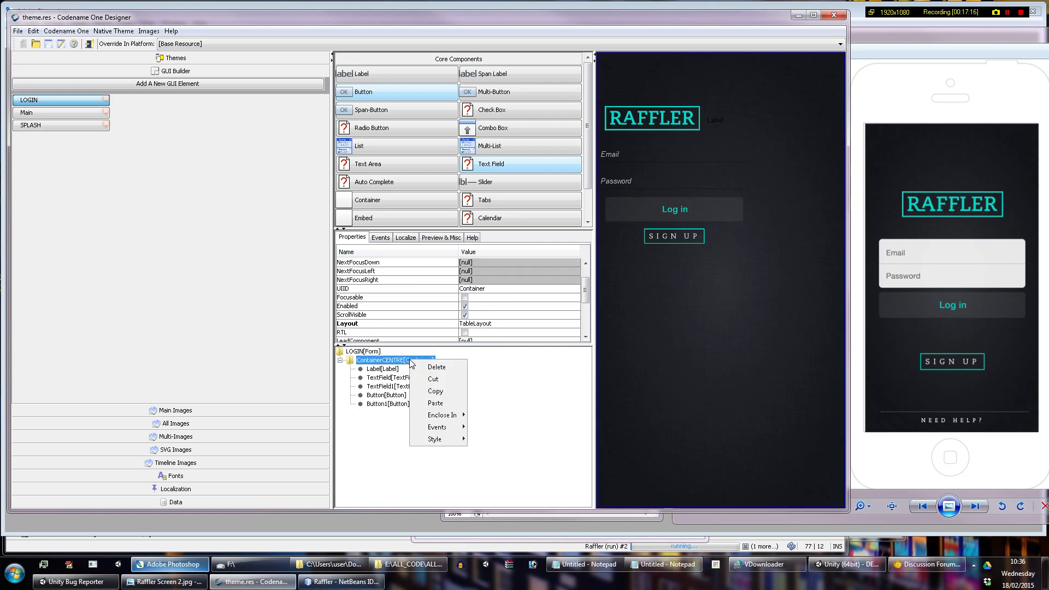
pyautogui.click(448, 406)
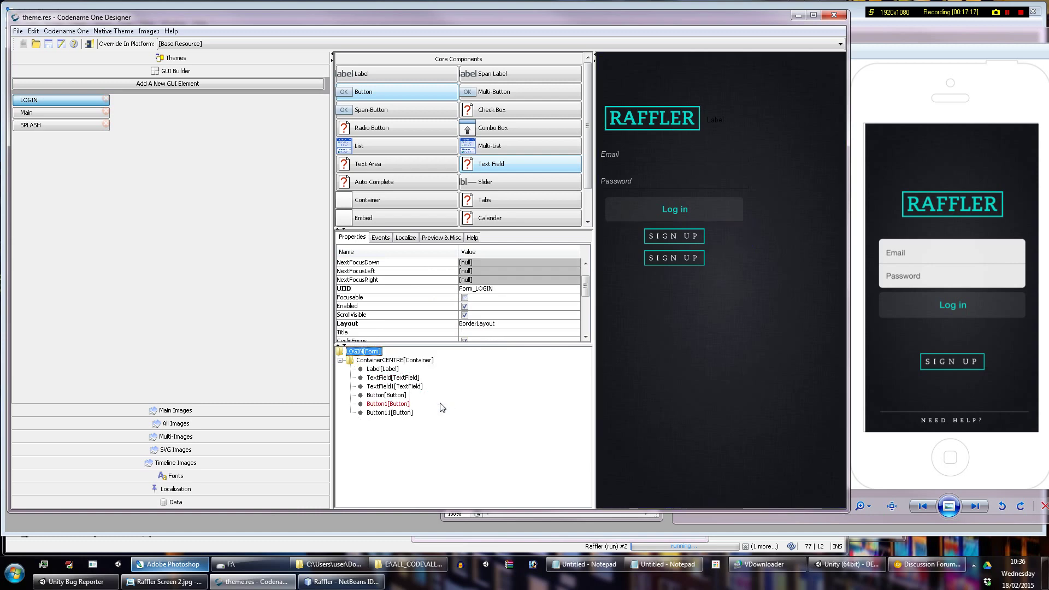
# Step: Set the pasted button's icon to Raffler Screen 1-b-Title.png and look through the other available icon images
pyautogui.click(386, 413)
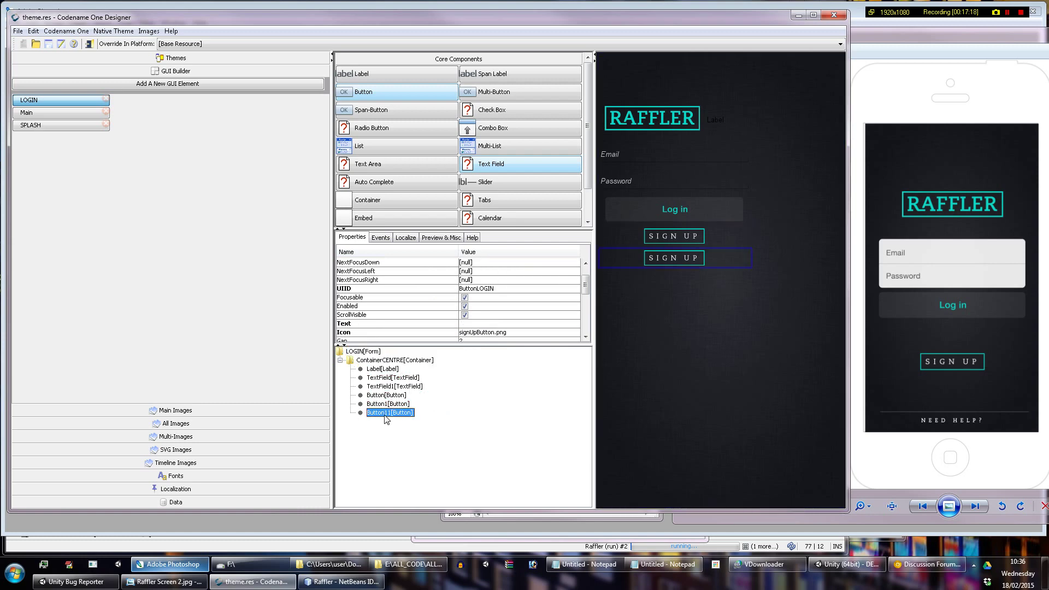
pyautogui.click(514, 333)
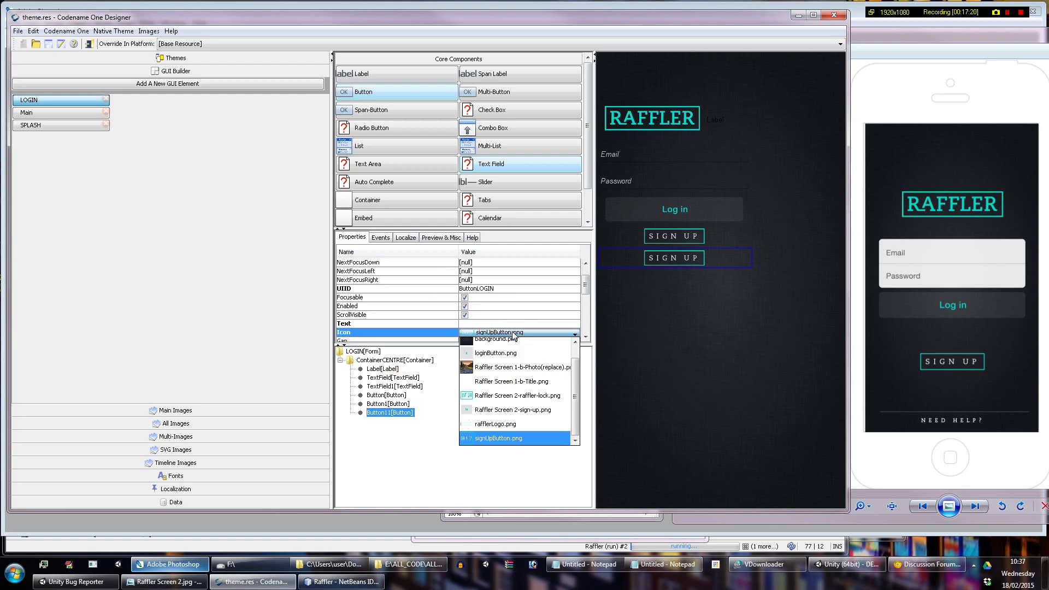
pyautogui.click(544, 383)
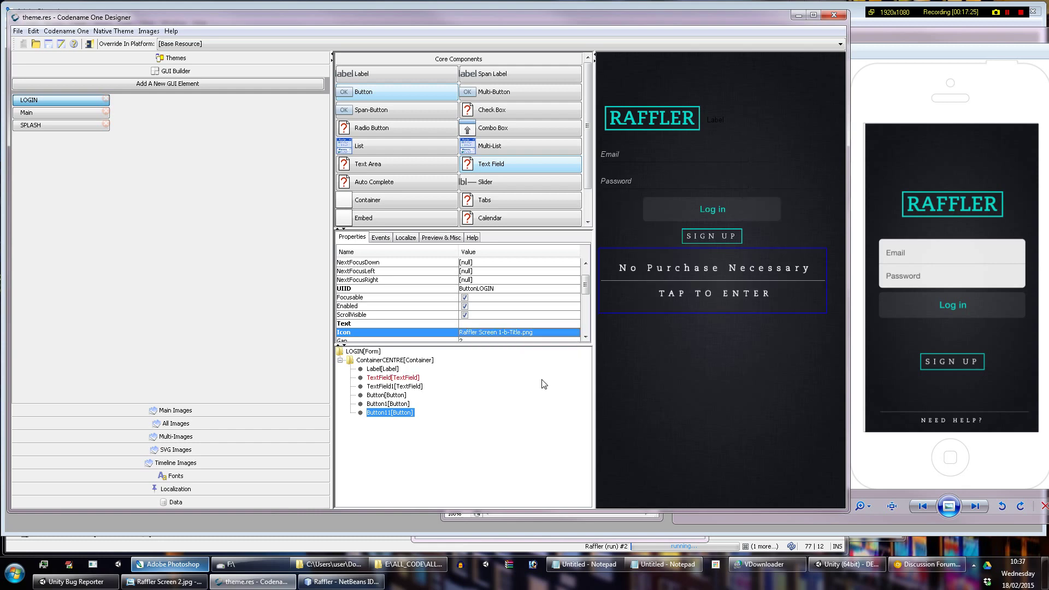
pyautogui.click(508, 334)
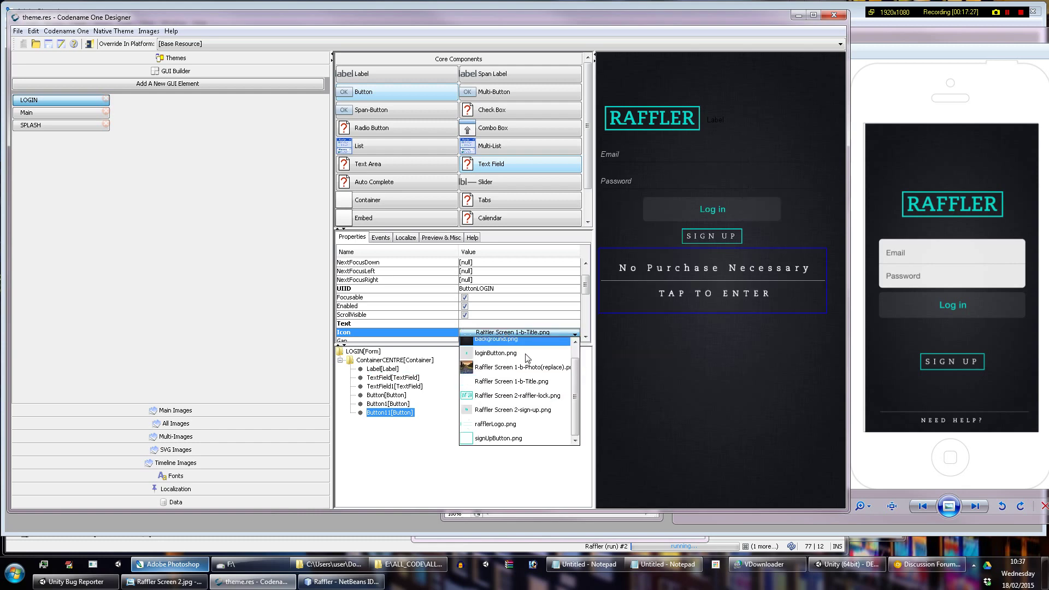
pyautogui.scroll(1, 527, 355)
pyautogui.scroll(-1, 525, 353)
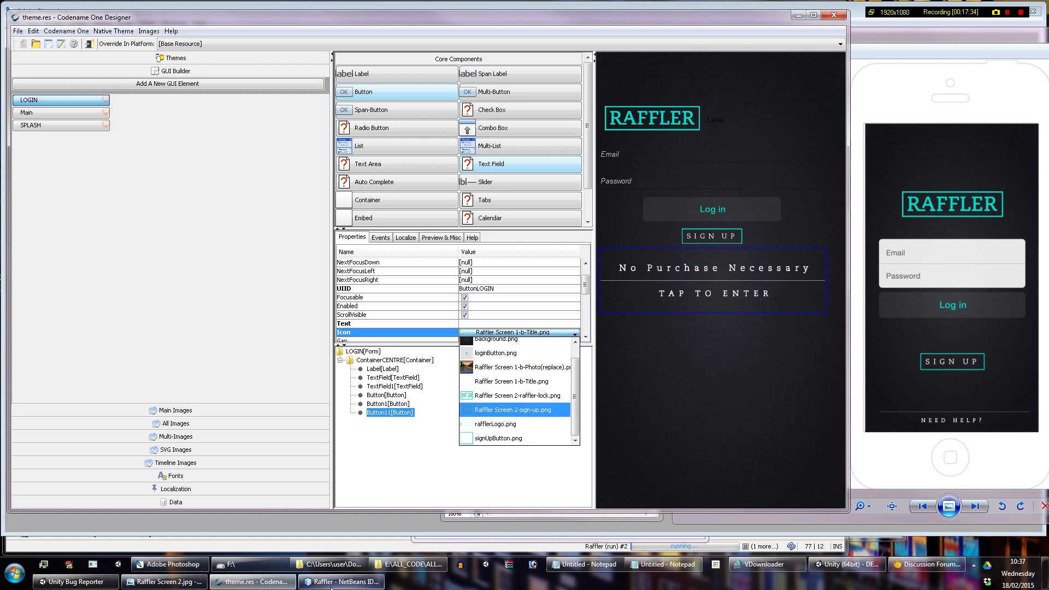
# Step: Import Raffler Screen 2-need-help.png from the resourcesWeAdd folder as a multi-image with HD source resolution
pyautogui.click(146, 32)
pyautogui.click(174, 57)
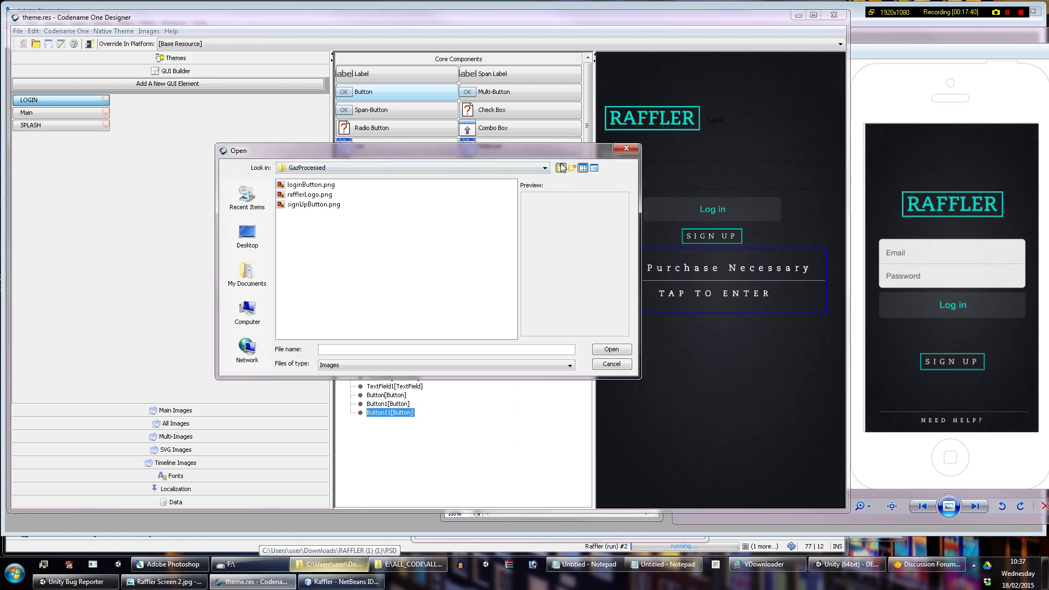
pyautogui.click(562, 168)
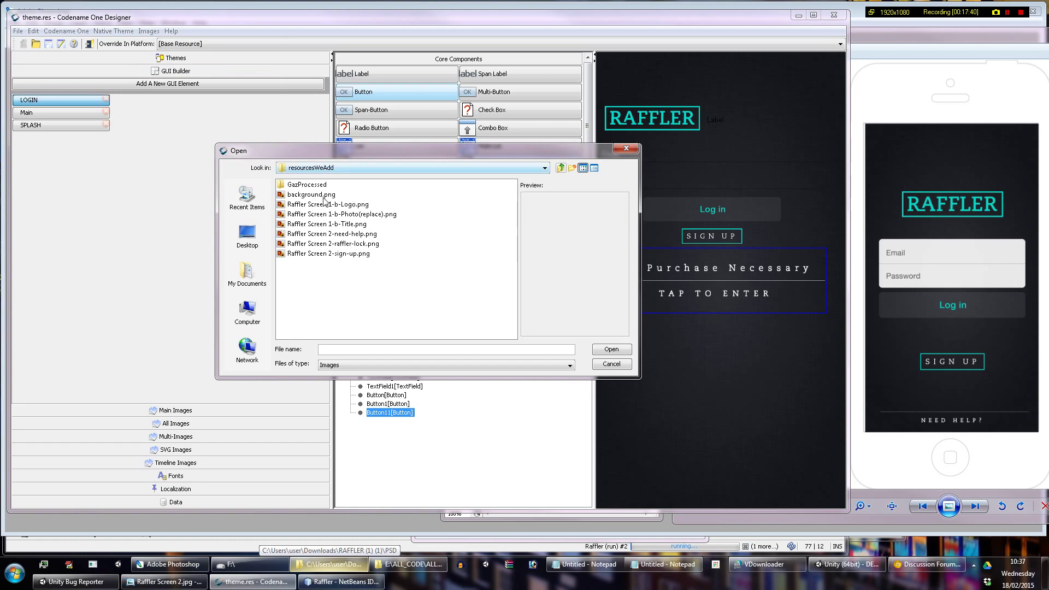
pyautogui.click(357, 235)
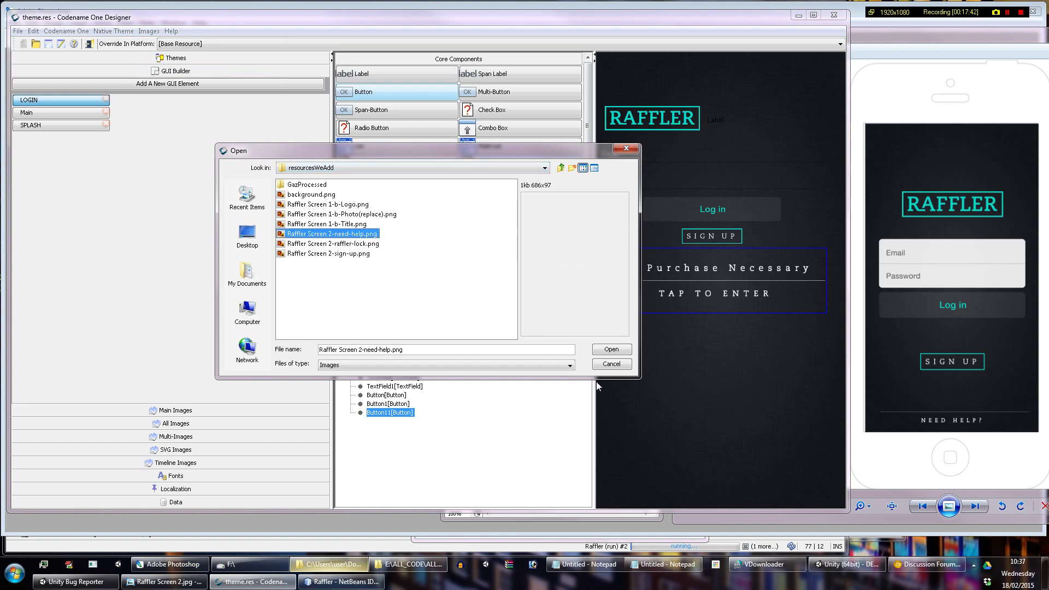
pyautogui.click(611, 349)
pyautogui.click(407, 274)
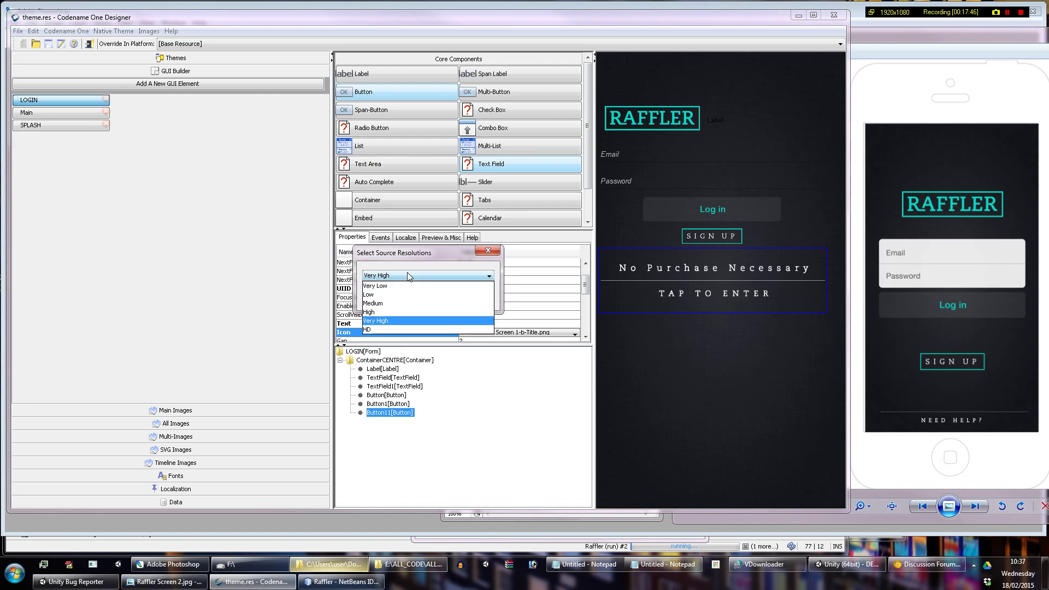
pyautogui.click(398, 330)
pyautogui.click(406, 296)
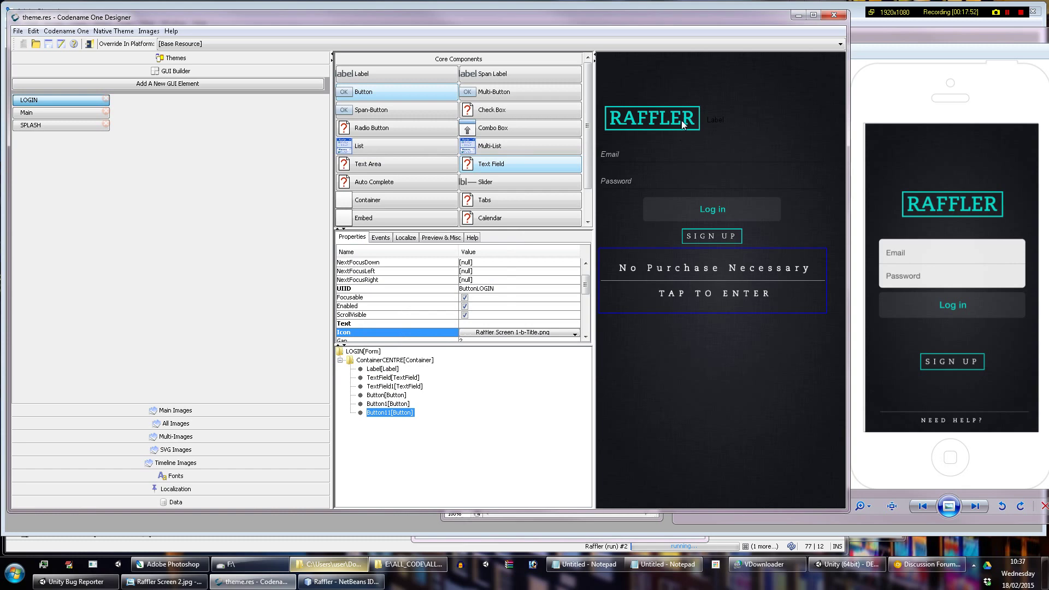
# Step: Set the icon of the pasted button, Button11, to Raffler Screen 2-need-help.png
pyautogui.click(402, 414)
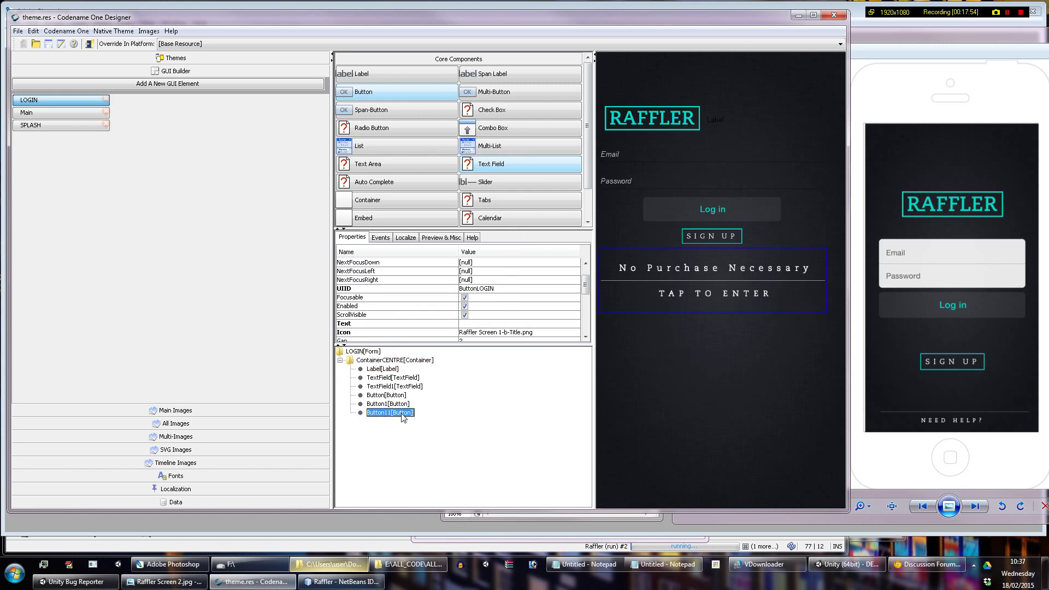
pyautogui.click(499, 333)
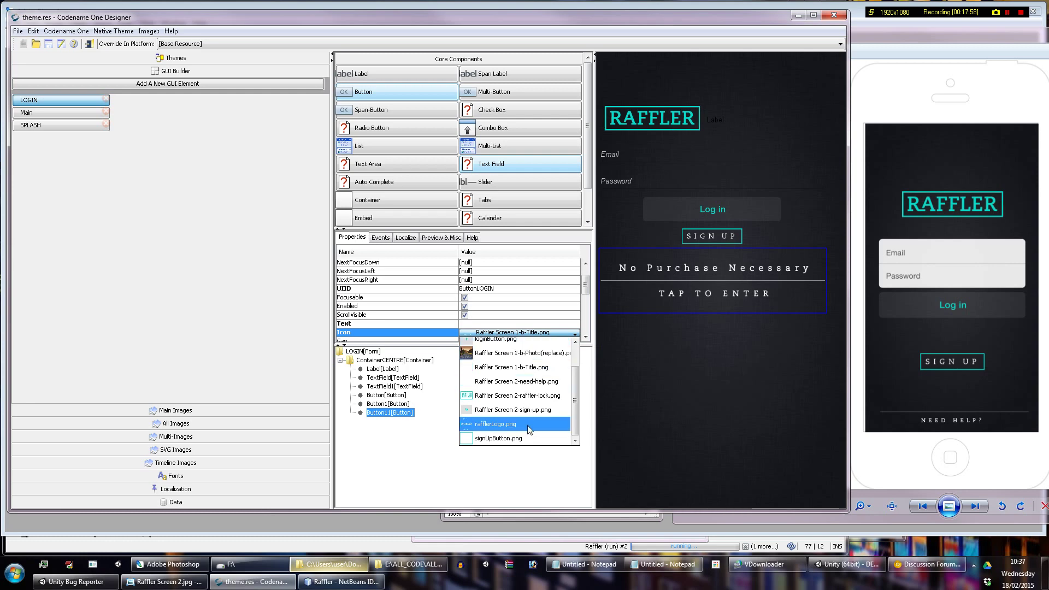
pyautogui.click(539, 387)
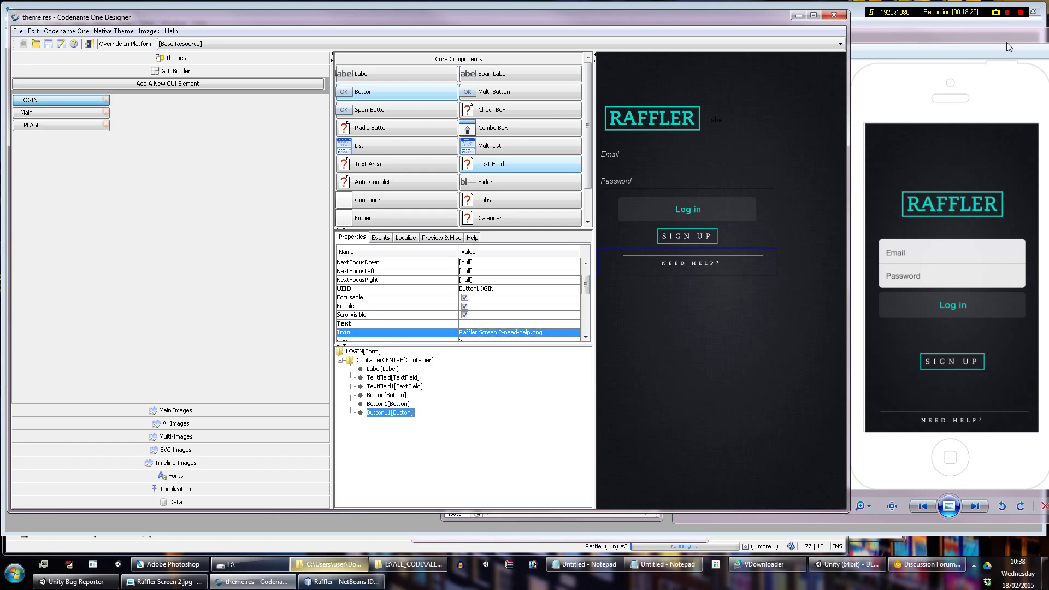
# Step: Compare the form with the mockup, examining ContainerCENTRE's table layout settings and the Email and Password text fields
pyautogui.click(1007, 12)
pyautogui.click(1007, 12)
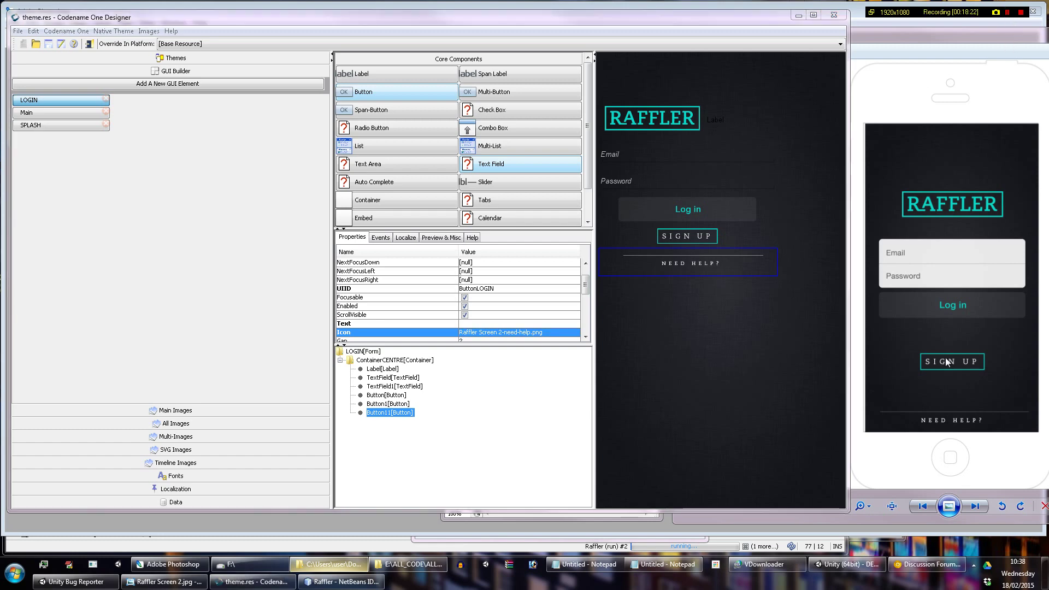
pyautogui.click(416, 363)
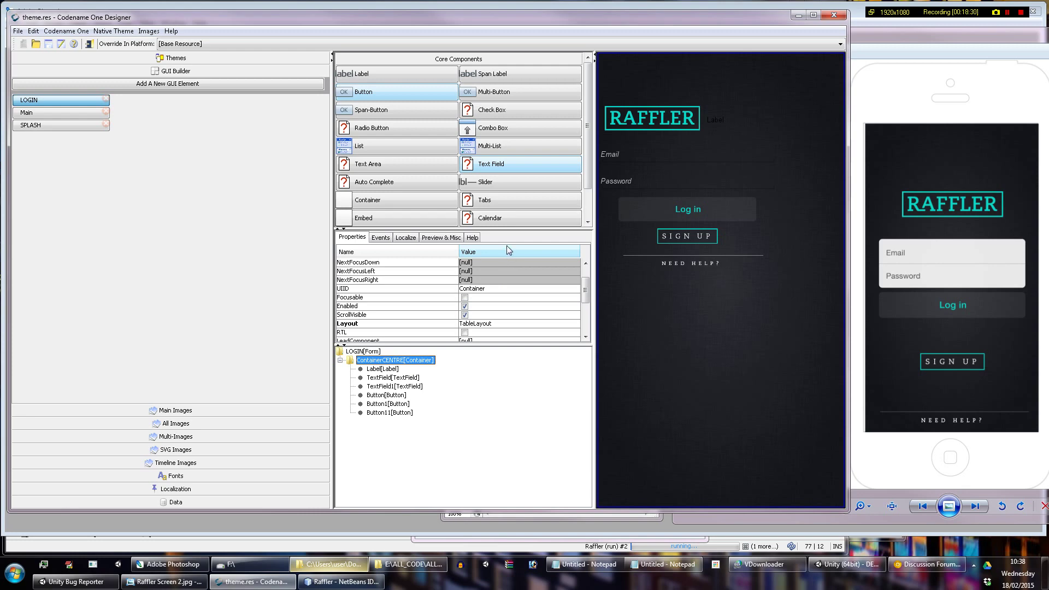
pyautogui.click(506, 324)
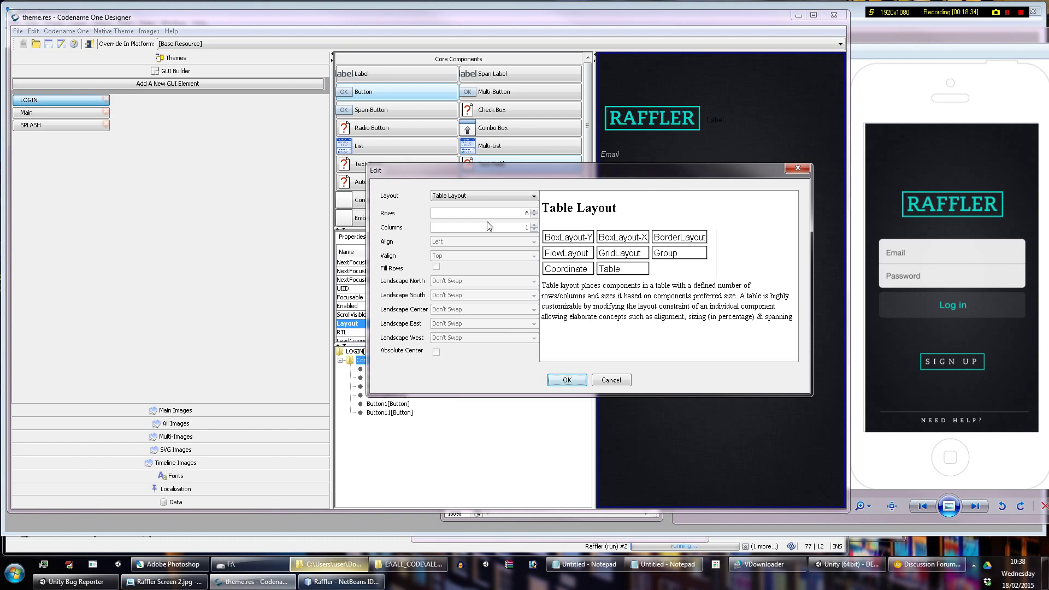
pyautogui.click(620, 378)
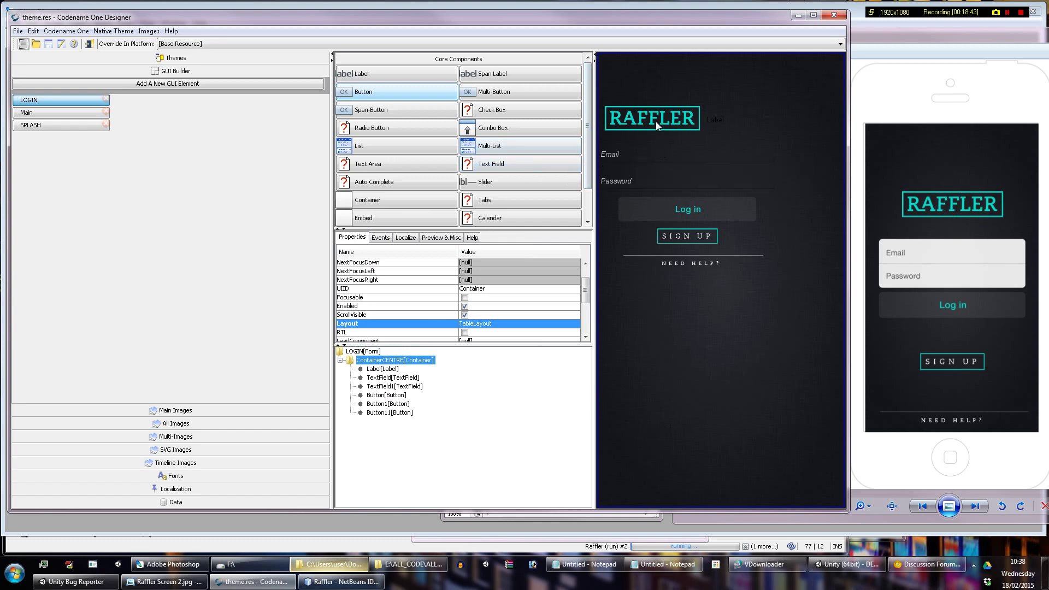
pyautogui.click(650, 152)
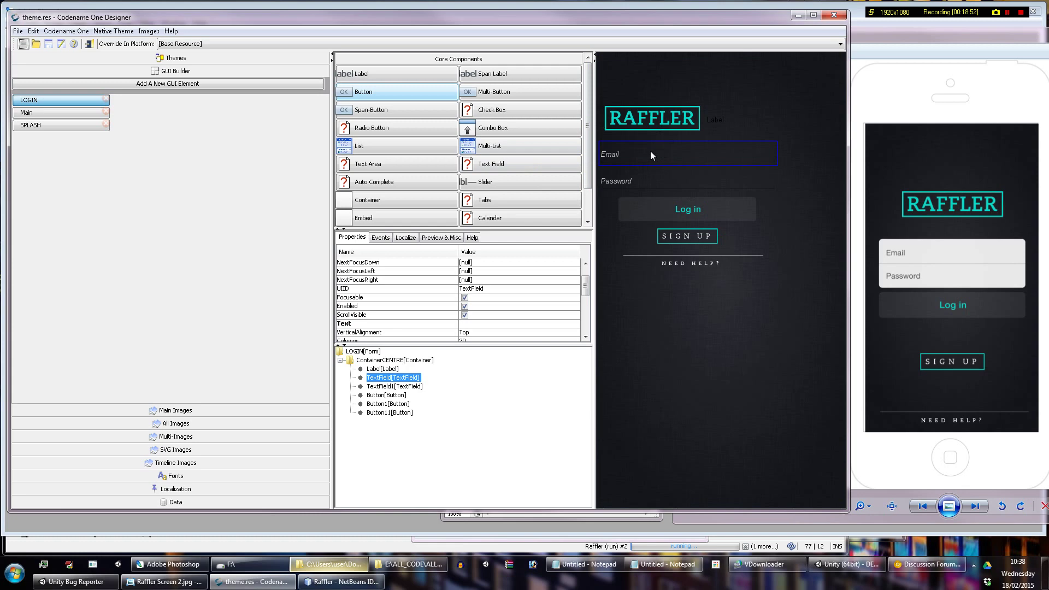
pyautogui.click(686, 178)
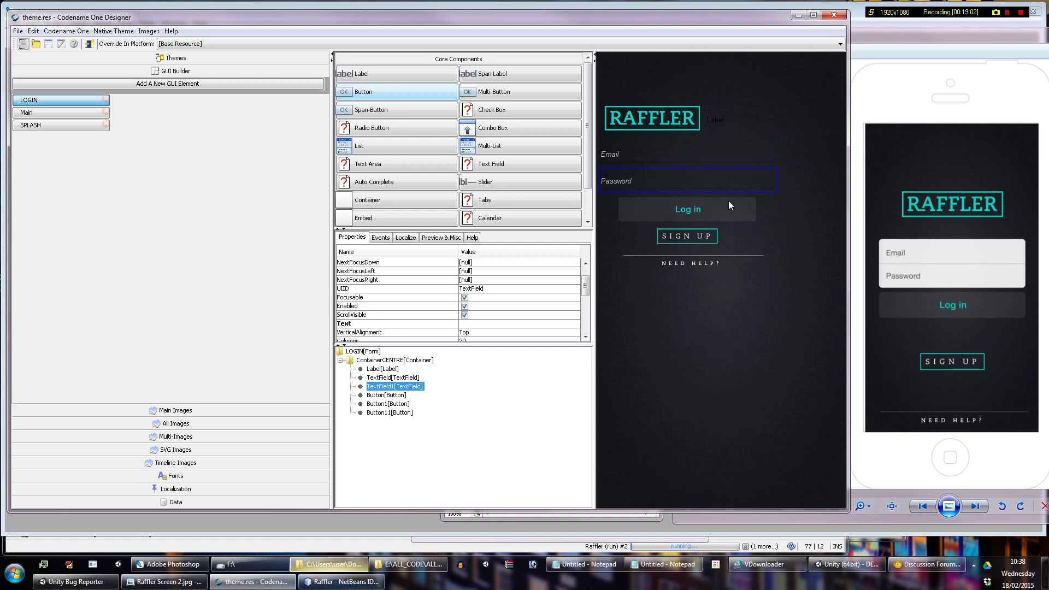
pyautogui.click(704, 154)
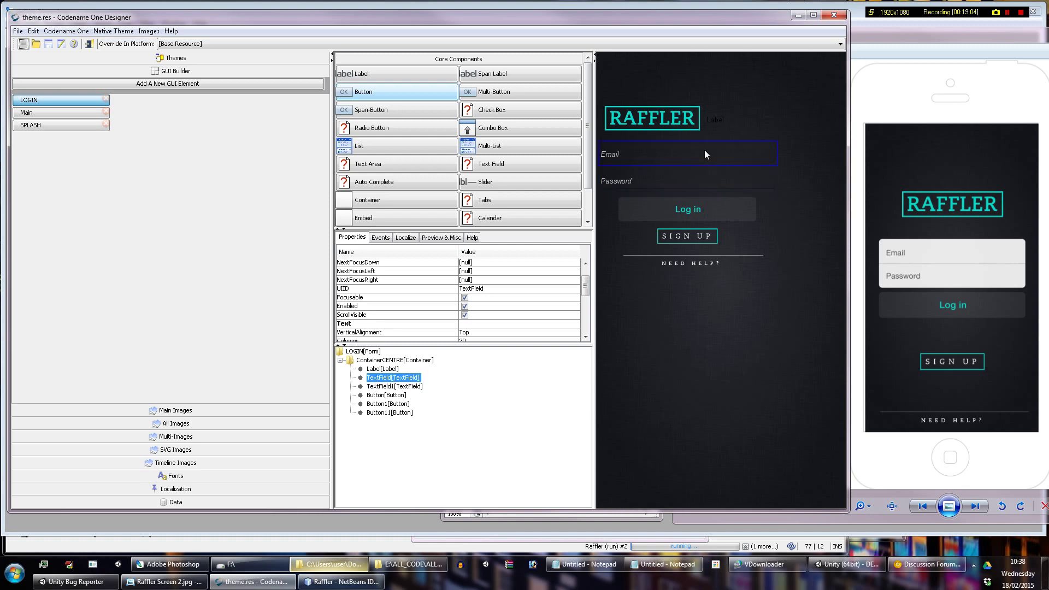
# Step: Clear the text of the RAFFLER logo label on the LOGIN form
pyautogui.click(694, 180)
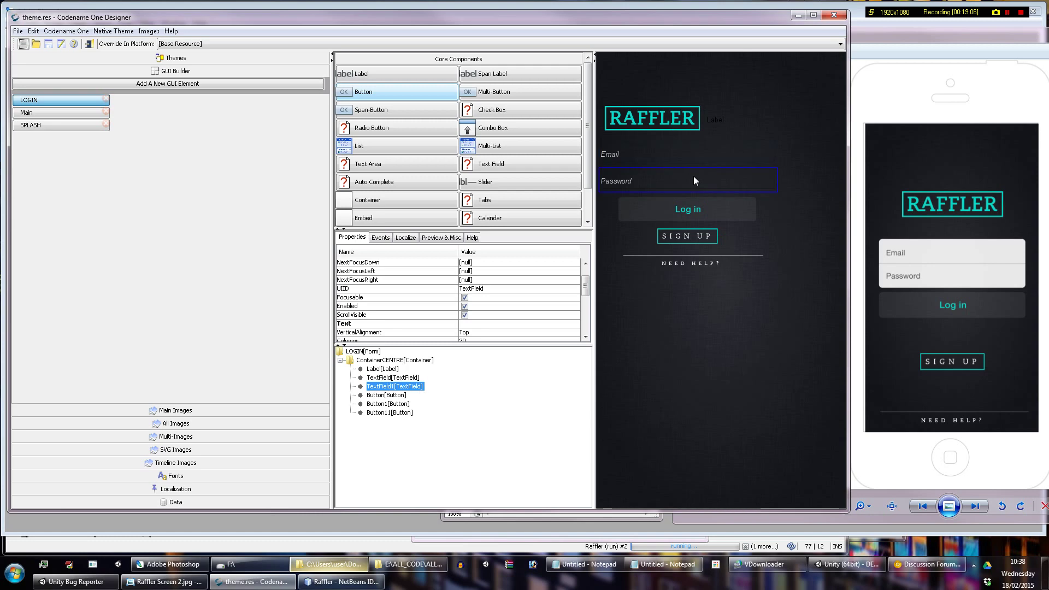
pyautogui.click(709, 125)
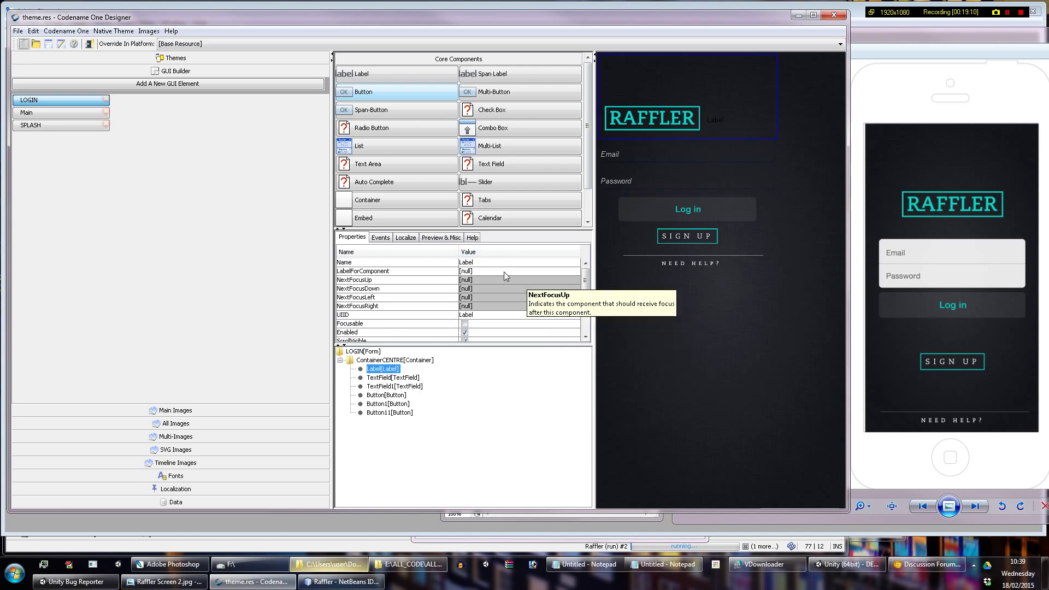
pyautogui.scroll(-2, 514, 295)
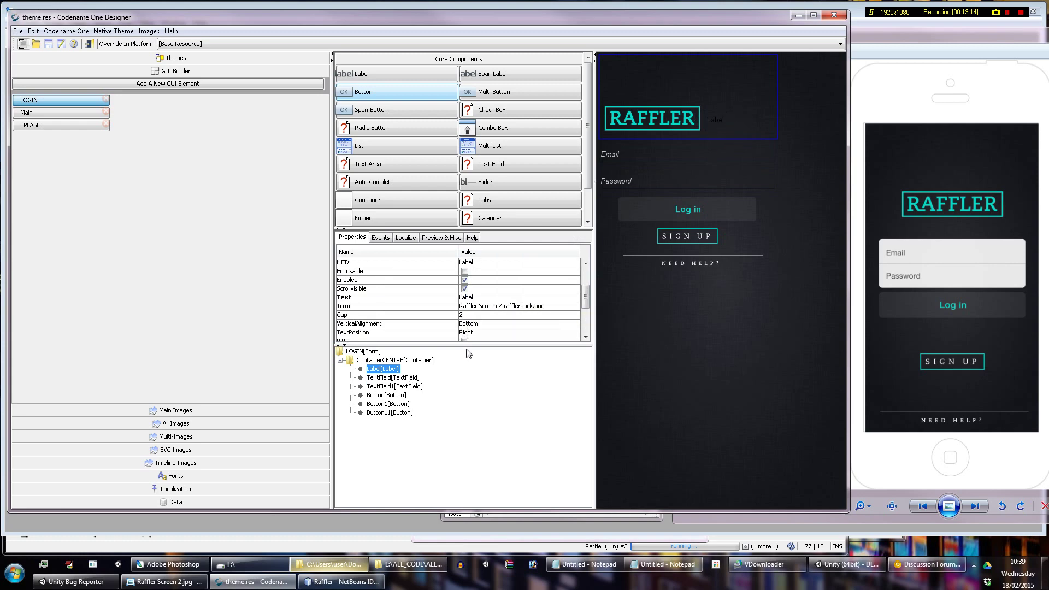
pyautogui.click(502, 297)
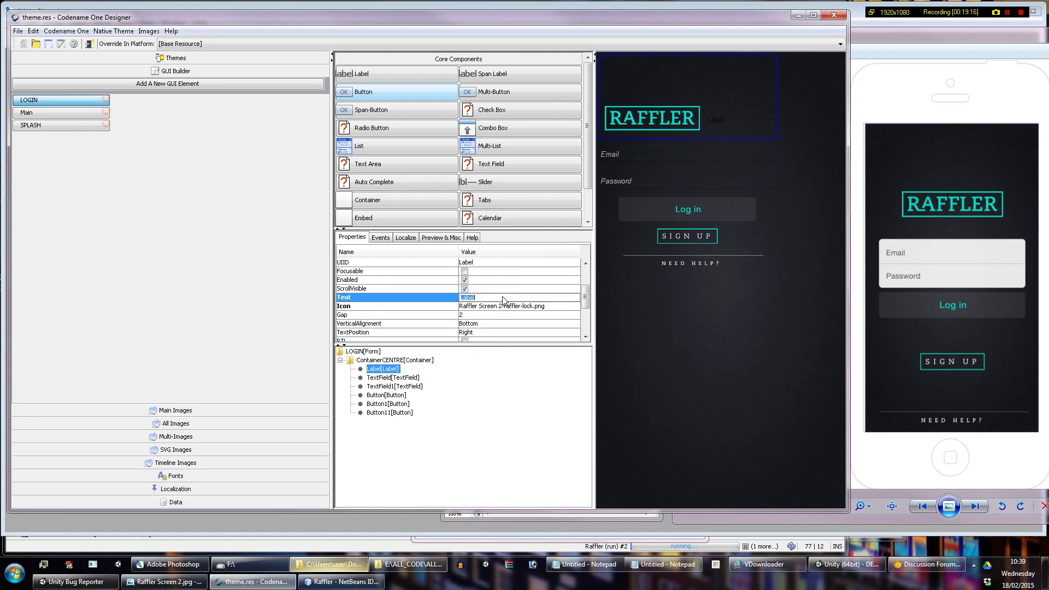
pyautogui.press('BackSpace')
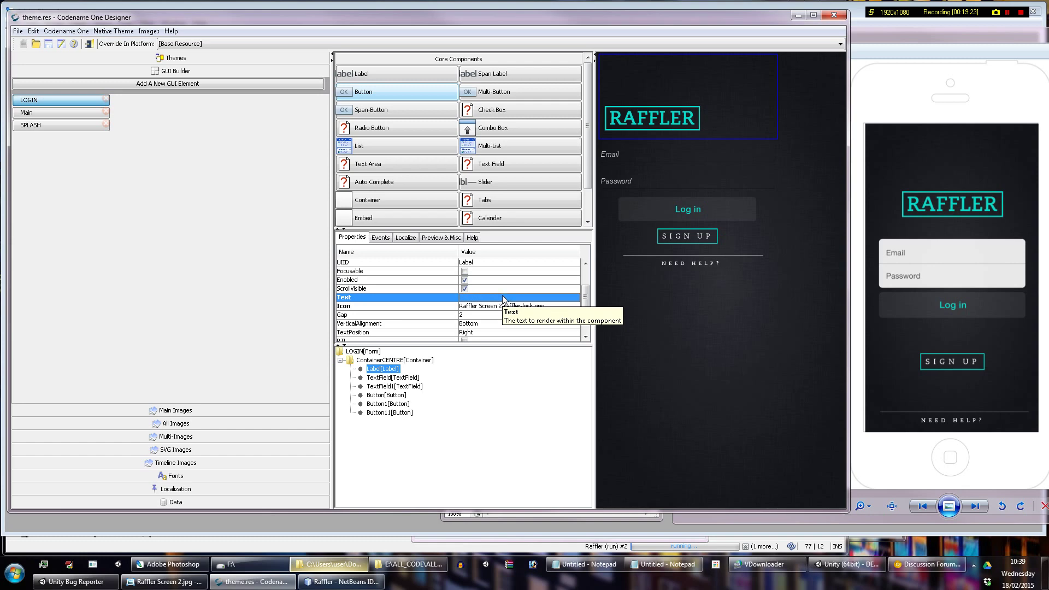
# Step: Set the logo label's vertical alignment to Center
pyautogui.click(473, 327)
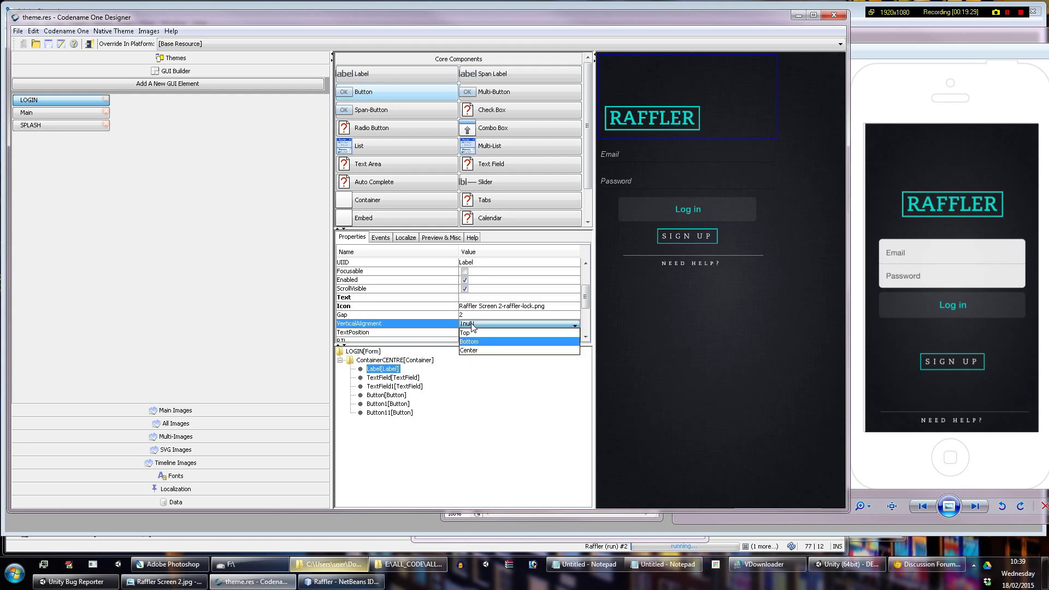
pyautogui.click(480, 356)
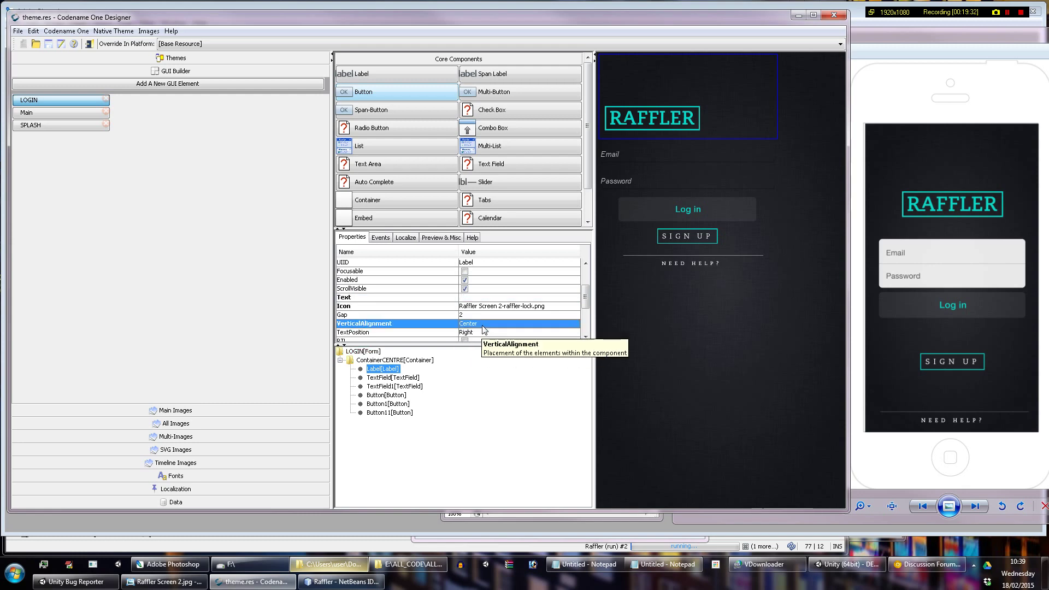
pyautogui.click(482, 326)
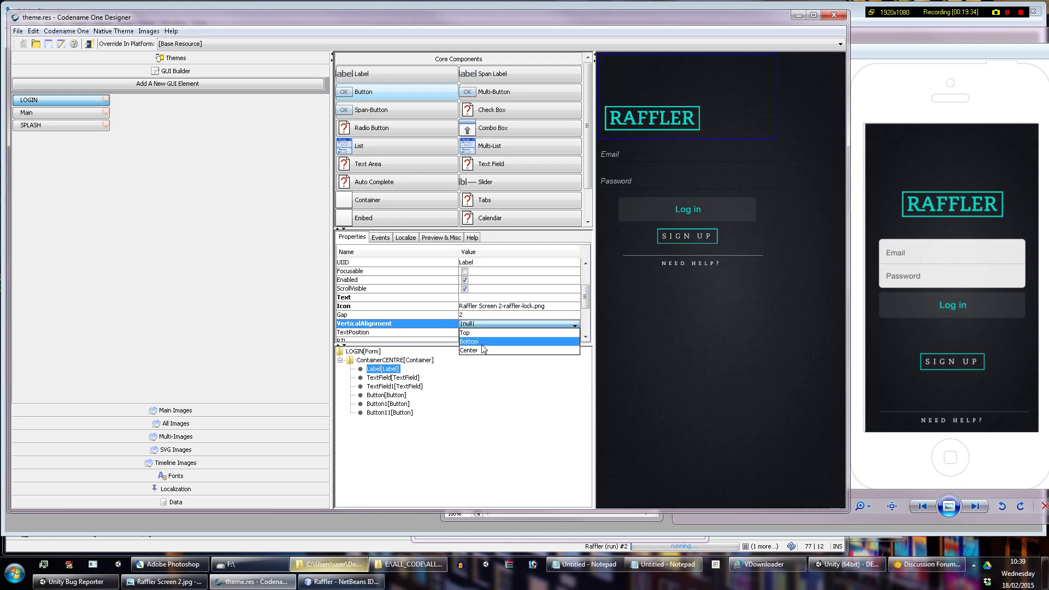
pyautogui.click(484, 350)
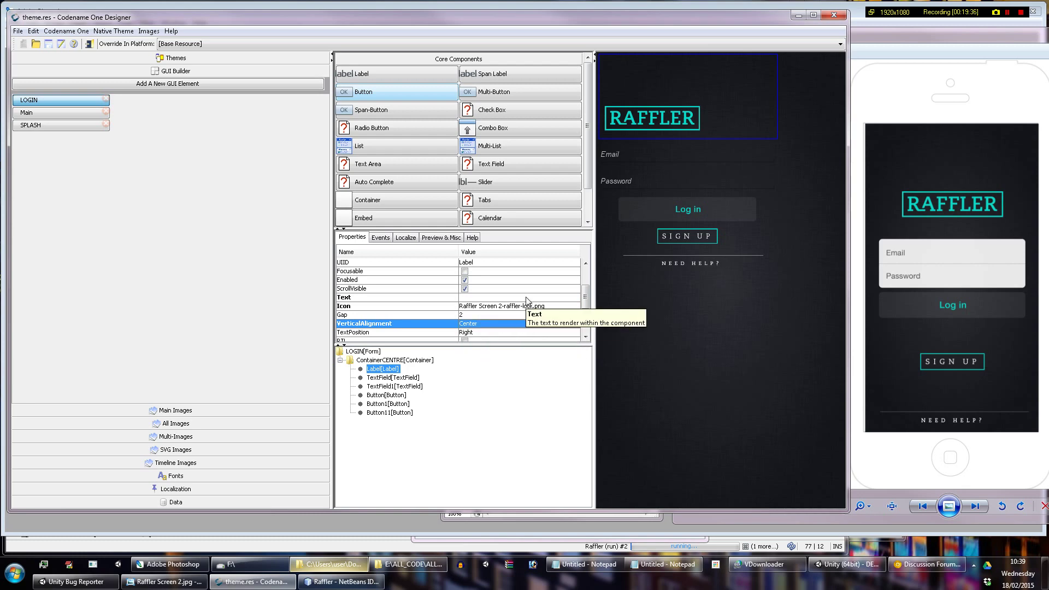
# Step: Assign the UIID LabelCENTER_TRANS to the logo label
pyautogui.scroll(1, 504, 297)
pyautogui.click(481, 289)
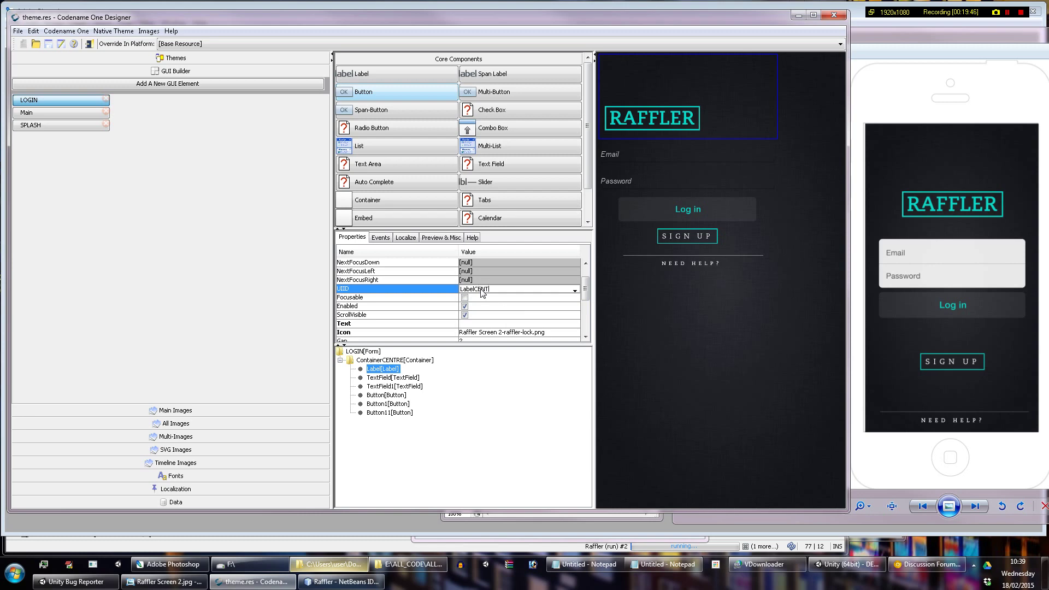
pyautogui.write('_TRANS')
pyautogui.press('Return')
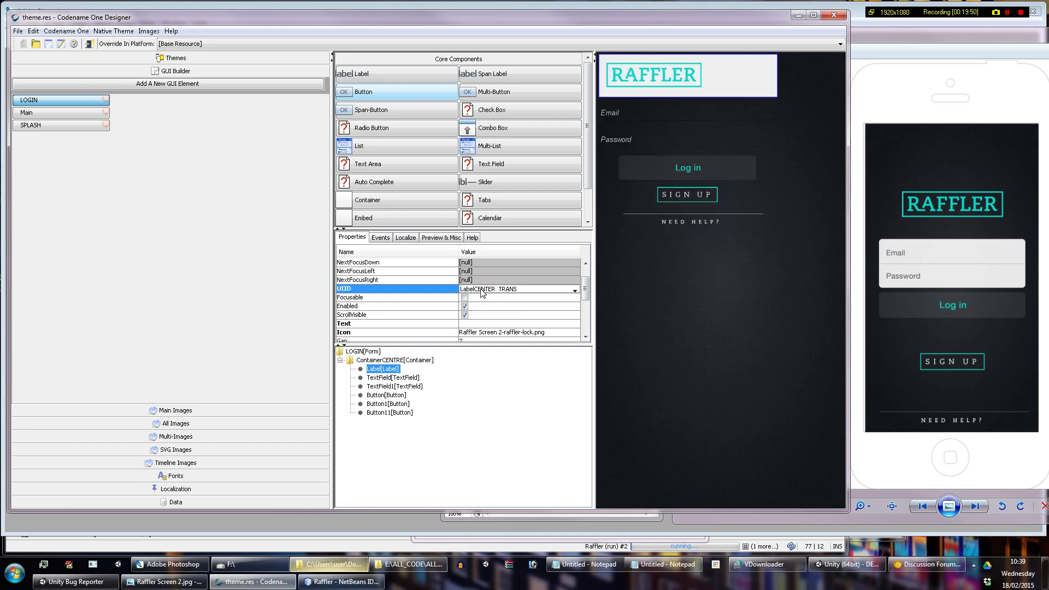
# Step: In the LabelCENTER_TRANS unselected style, override the alignment with Center and stop deriving the transparency
pyautogui.rightClick(388, 371)
pyautogui.moveTo(436, 453)
pyautogui.click(477, 451)
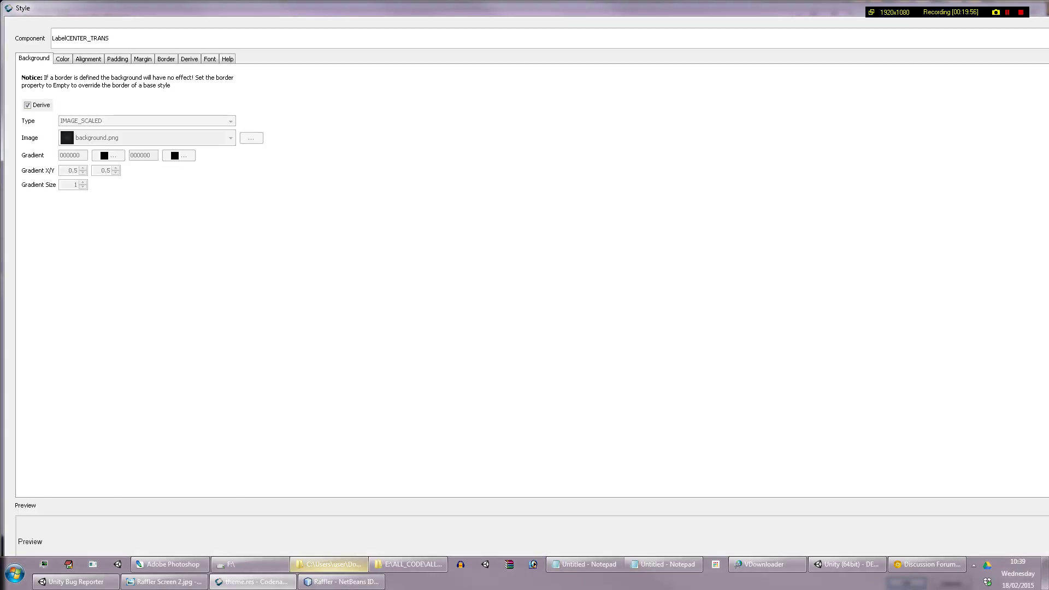
pyautogui.moveTo(1046, 235); pyautogui.dragTo(479, 268)
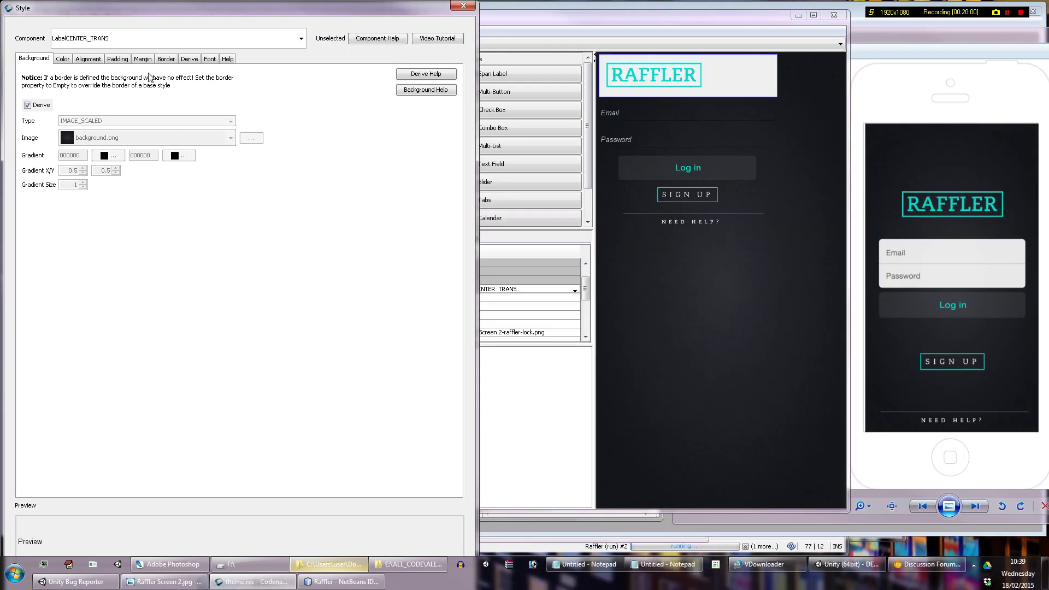
pyautogui.click(88, 59)
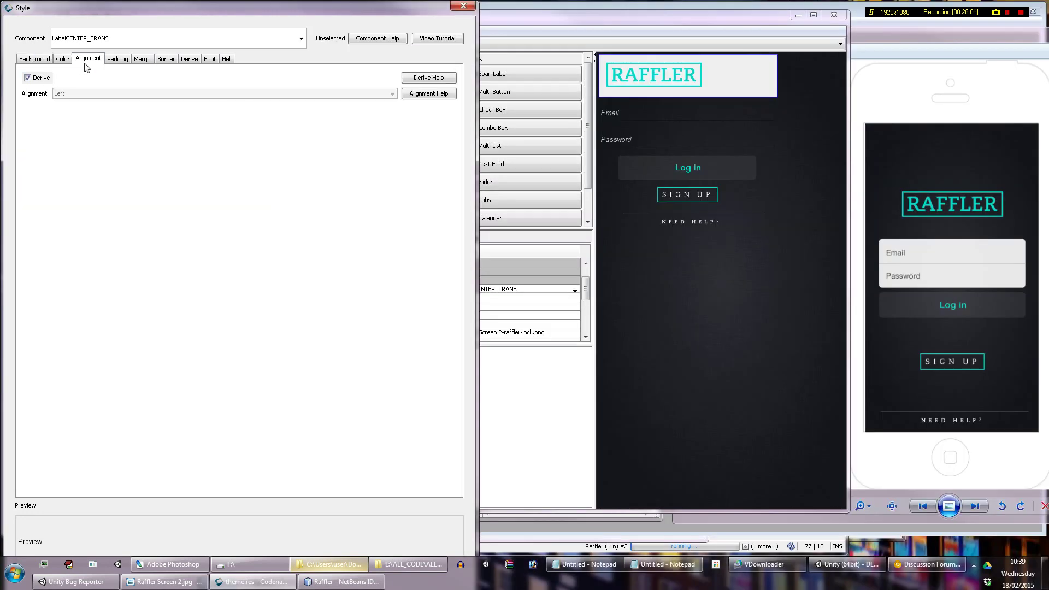
pyautogui.click(33, 79)
pyautogui.click(81, 94)
pyautogui.click(89, 122)
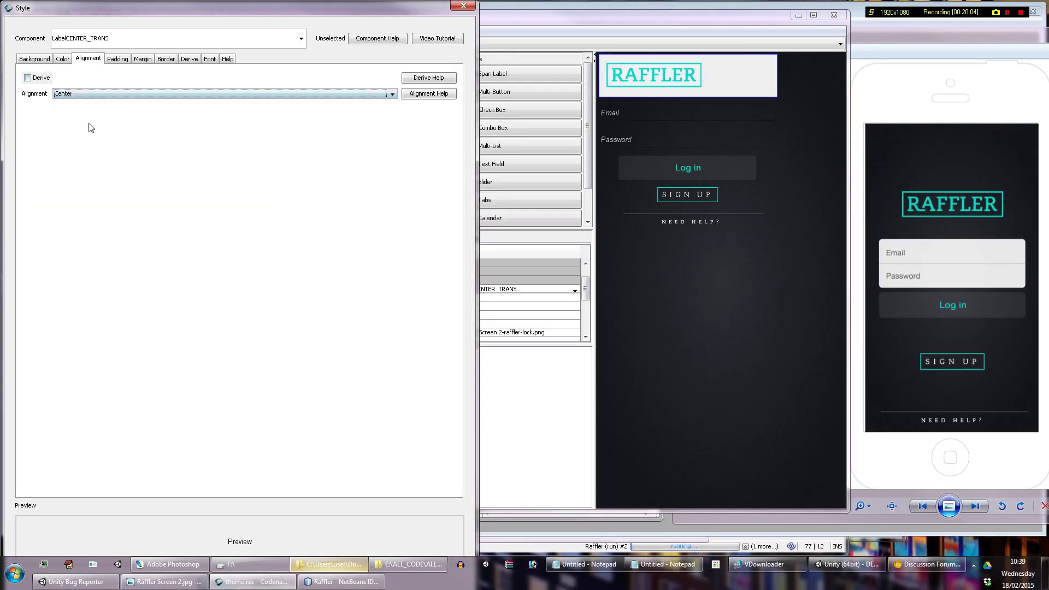
pyautogui.click(63, 58)
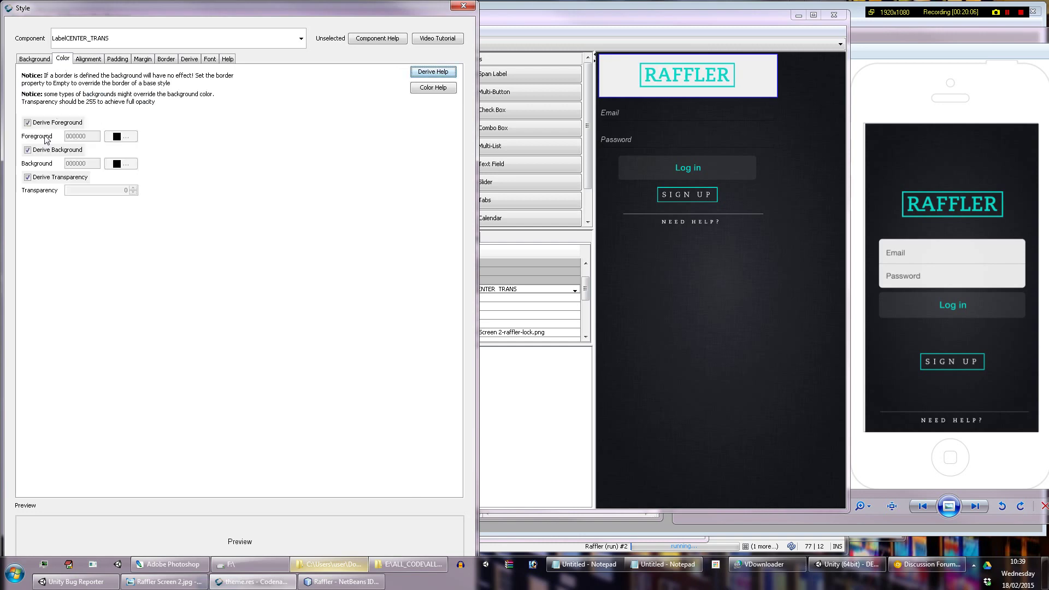
pyautogui.click(48, 181)
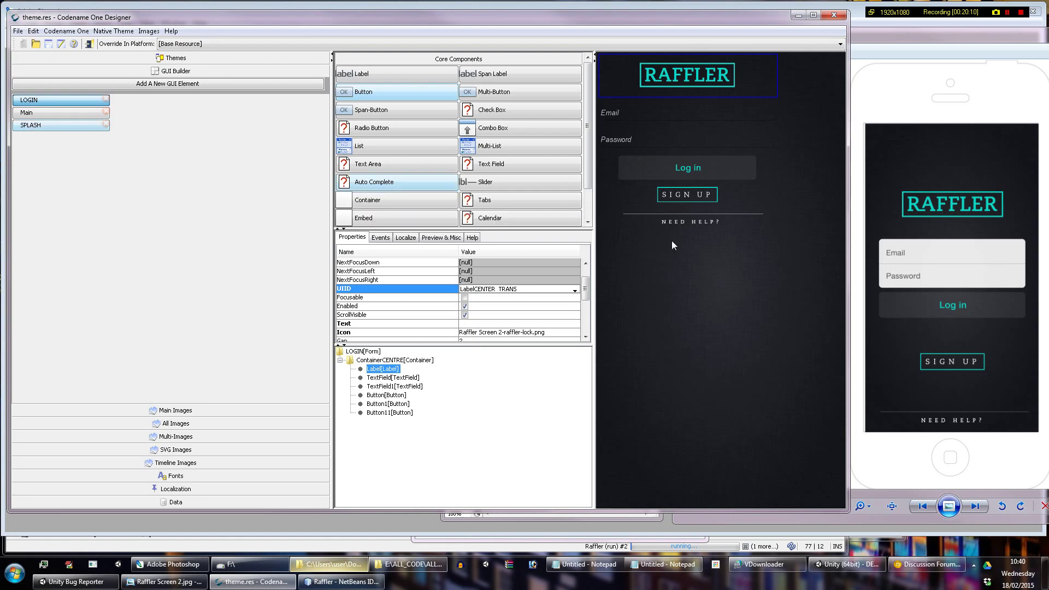
# Step: Add a container inside ContainerCENTRE and nest the logo label in it
pyautogui.click(423, 361)
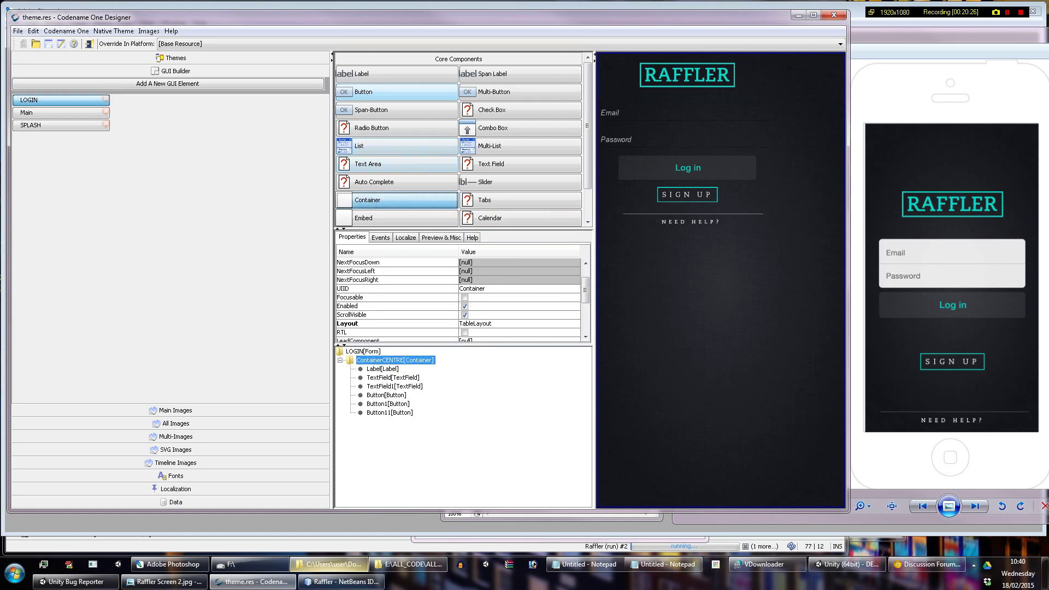
pyautogui.moveTo(367, 200); pyautogui.dragTo(397, 371)
pyautogui.click(398, 370)
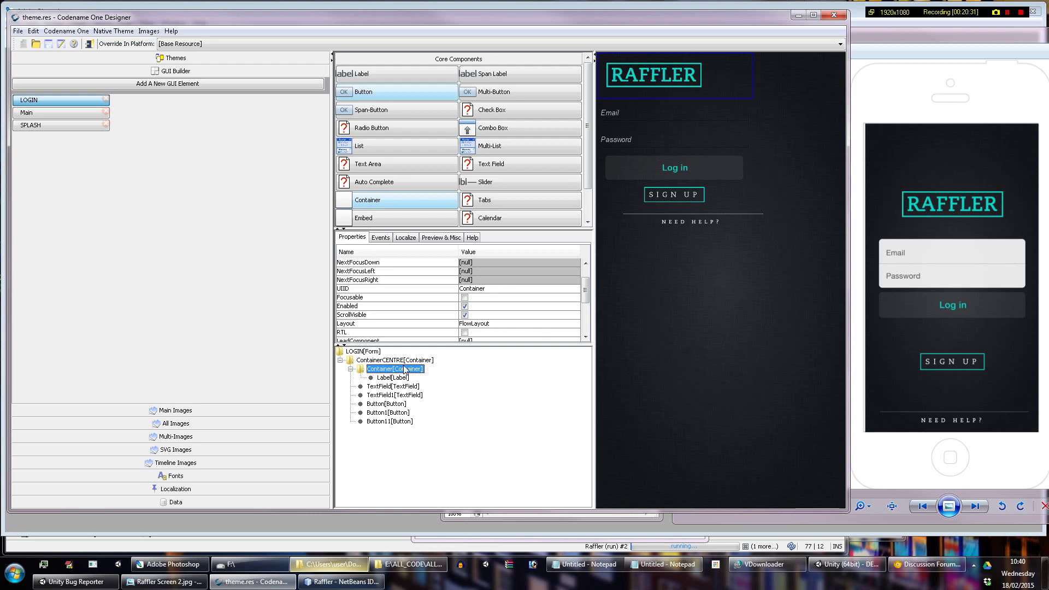
# Step: Enable Fill Rows in the logo container's Flow Layout and change its horizontal and vertical alignment
pyautogui.click(501, 324)
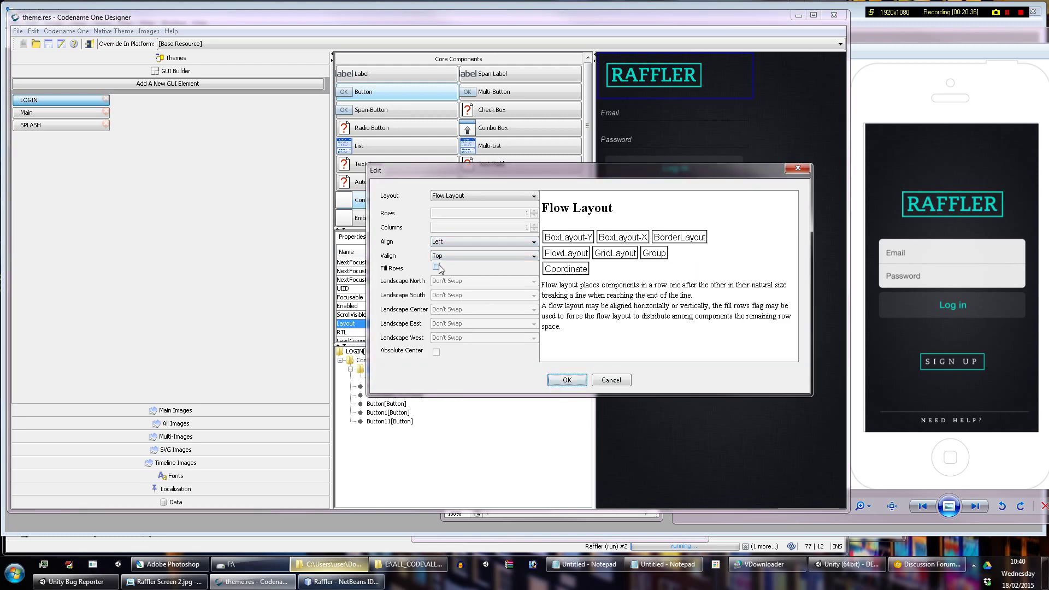
pyautogui.click(437, 268)
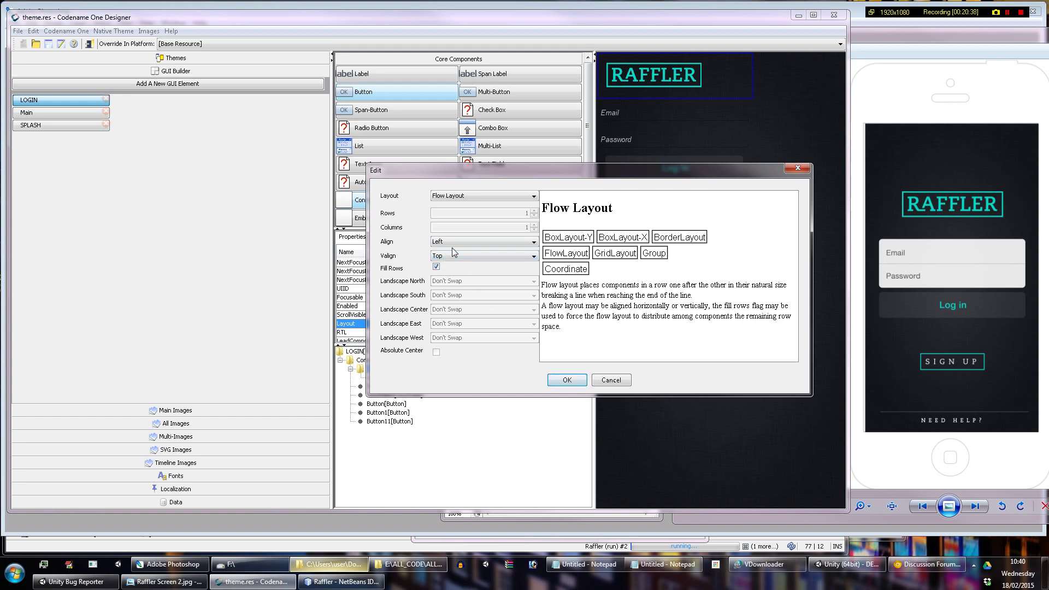
pyautogui.click(454, 244)
pyautogui.click(457, 258)
pyautogui.click(457, 257)
pyautogui.click(459, 273)
pyautogui.click(567, 380)
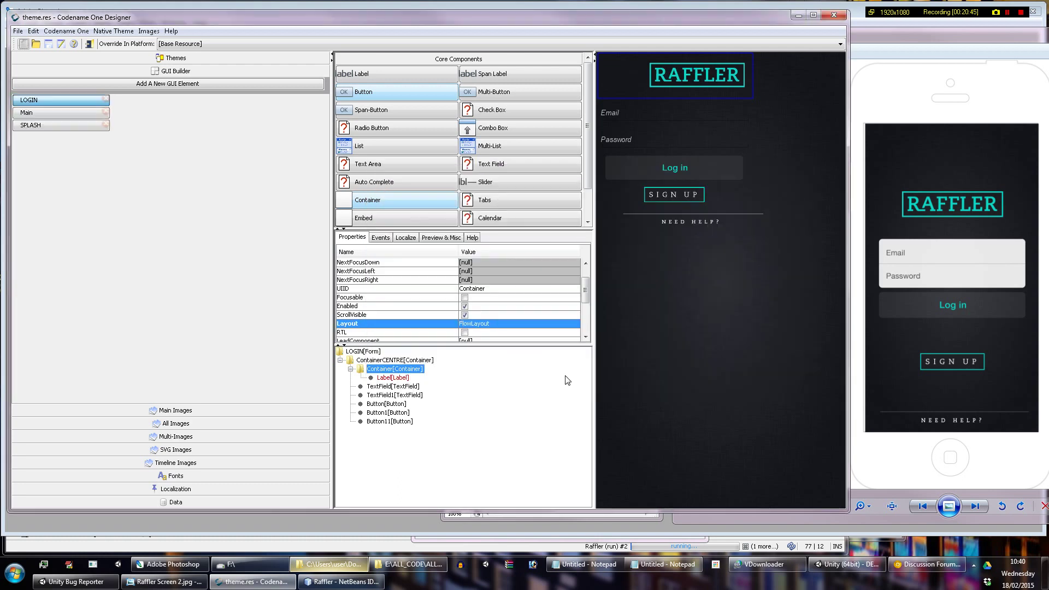
# Step: Set the logo container's layout constraint to row 0 and column 0 of the parent table layout
pyautogui.click(402, 385)
pyautogui.click(404, 369)
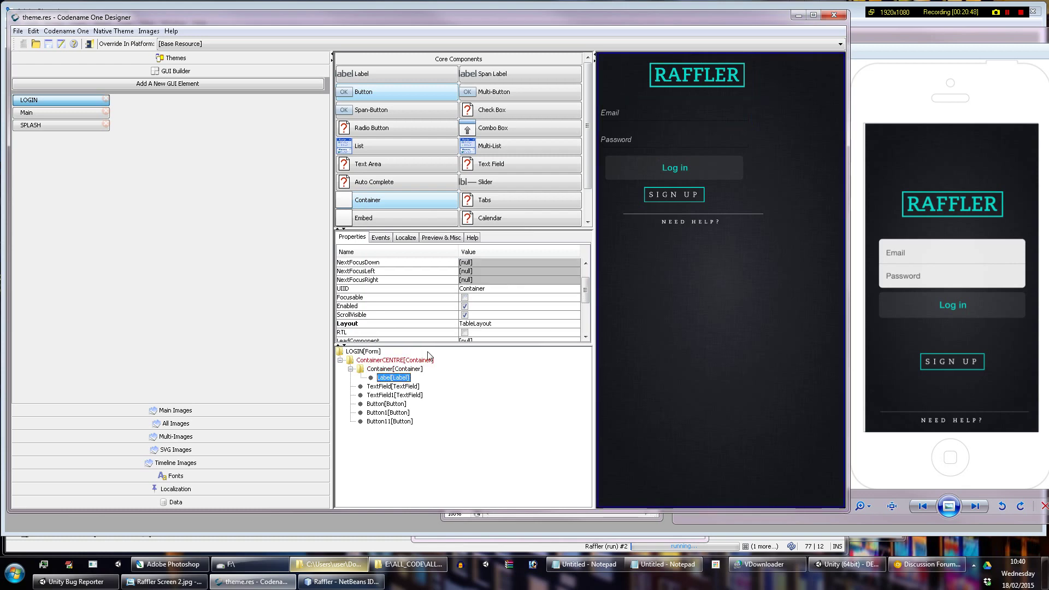
pyautogui.click(395, 360)
pyautogui.scroll(-3, 536, 321)
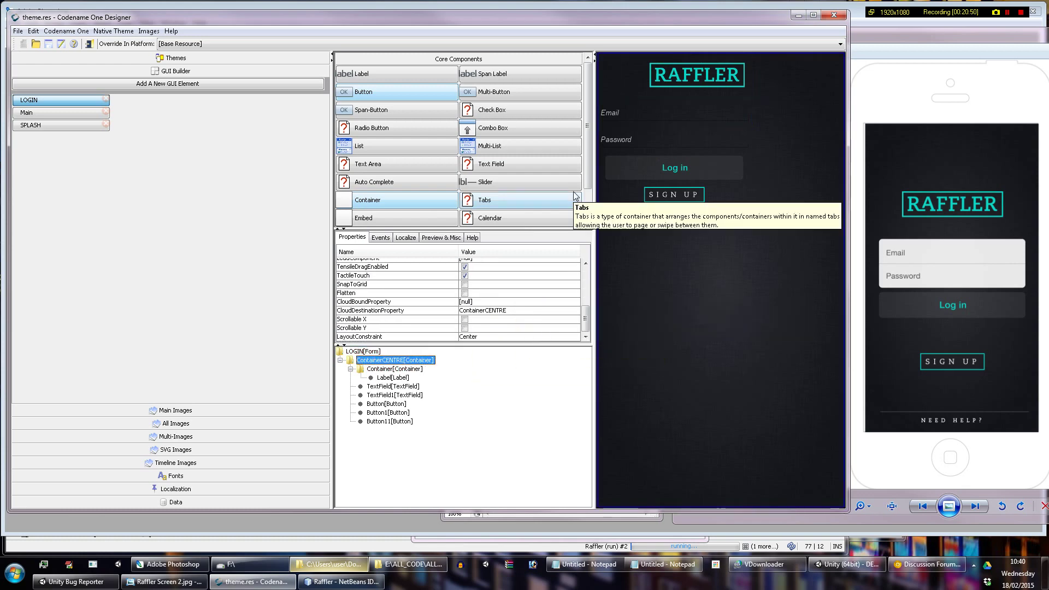
pyautogui.moveTo(485, 182); pyautogui.dragTo(396, 380)
pyautogui.click(395, 368)
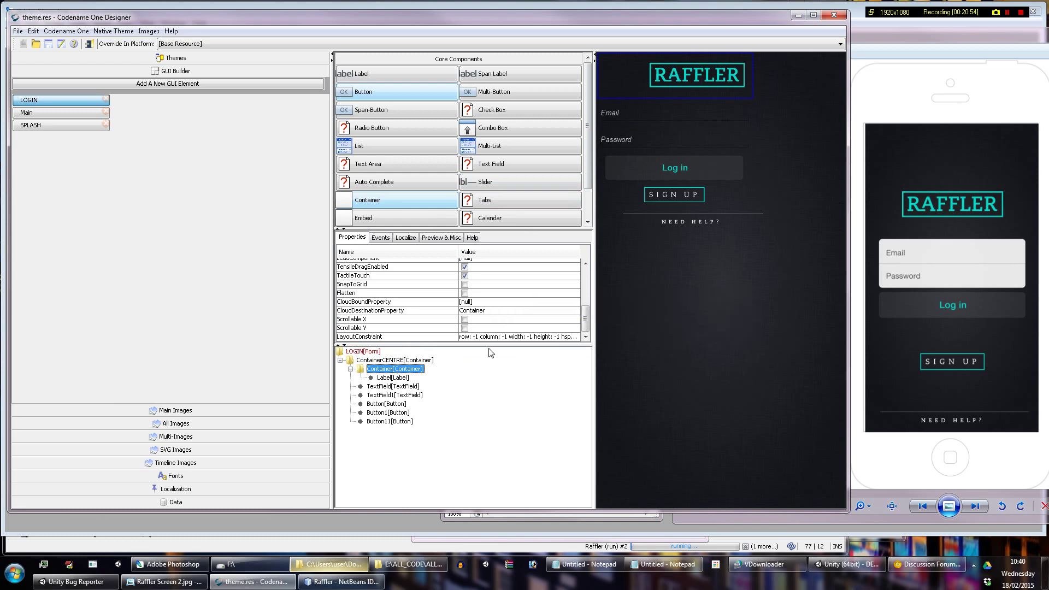
pyautogui.click(498, 338)
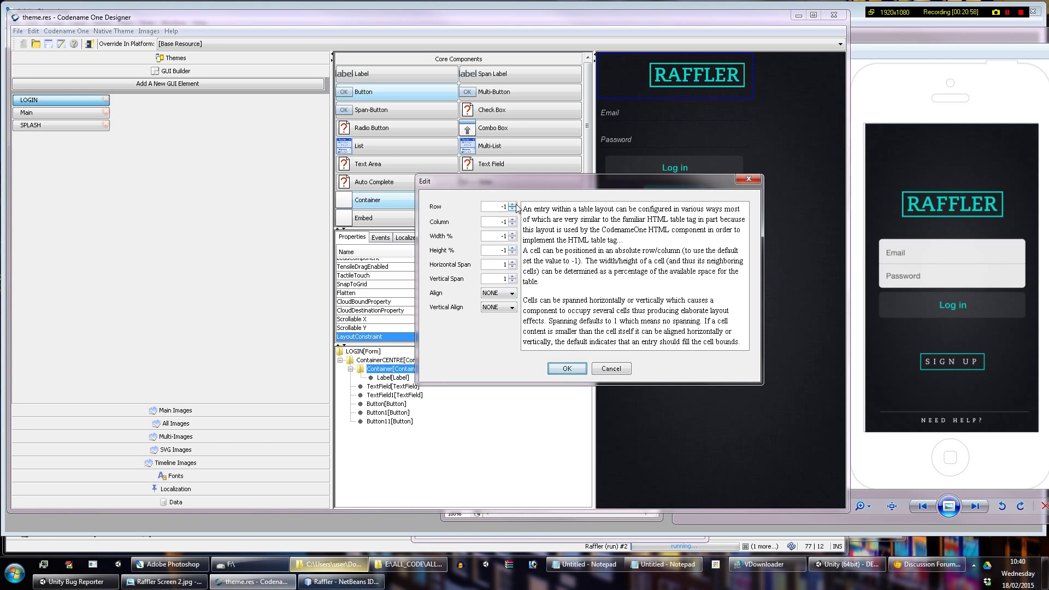
pyautogui.click(512, 205)
pyautogui.click(512, 220)
pyautogui.click(564, 369)
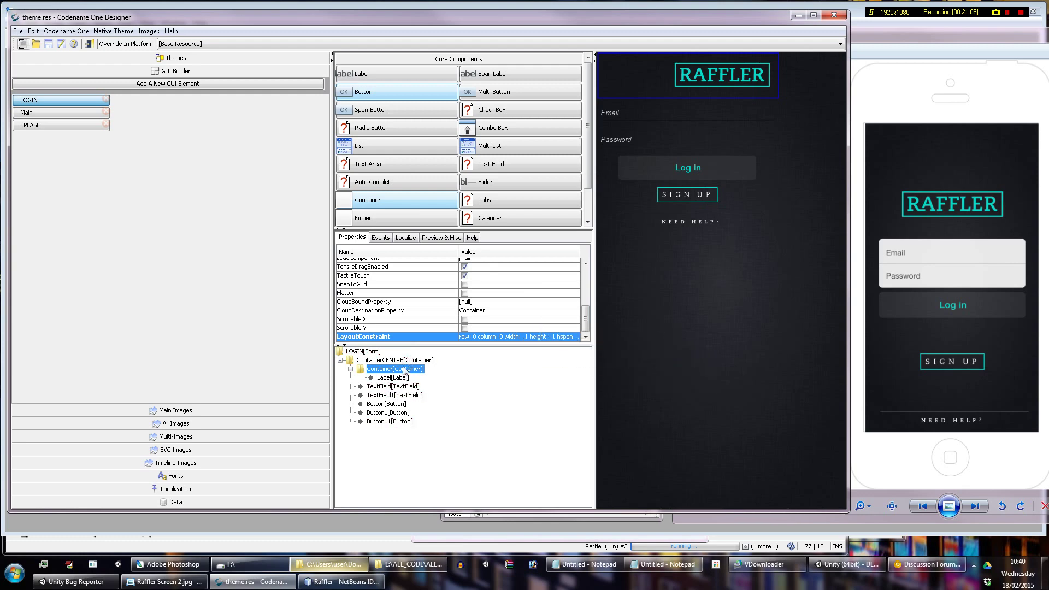
# Step: Compare the bounds and properties of the logo container and its nested label in the form preview
pyautogui.scroll(3, 552, 306)
pyautogui.scroll(-3, 551, 309)
pyautogui.click(399, 362)
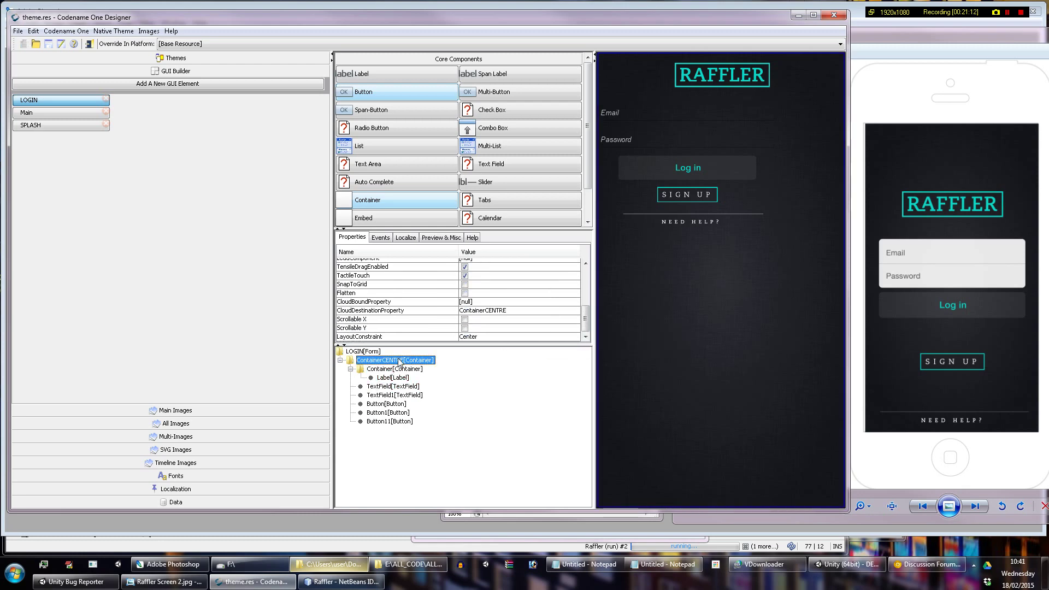
pyautogui.click(404, 370)
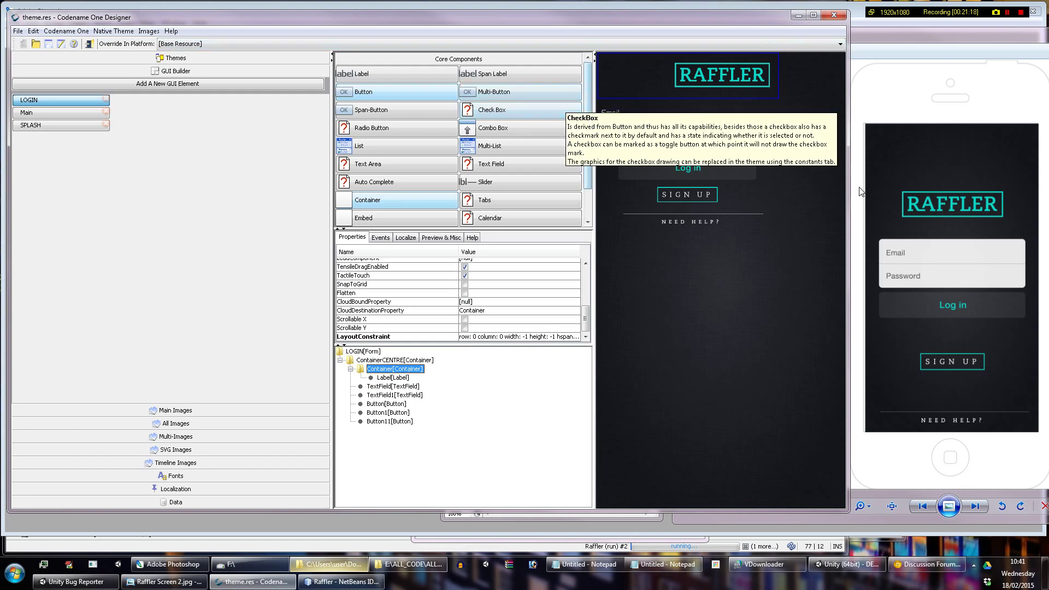
pyautogui.moveTo(847, 185); pyautogui.dragTo(852, 184)
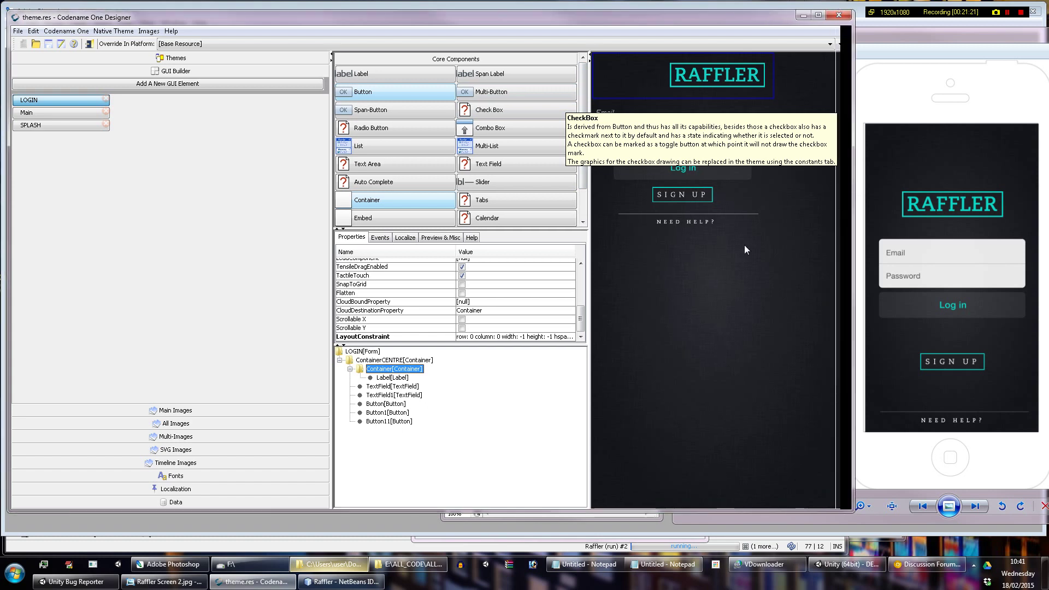
pyautogui.click(407, 379)
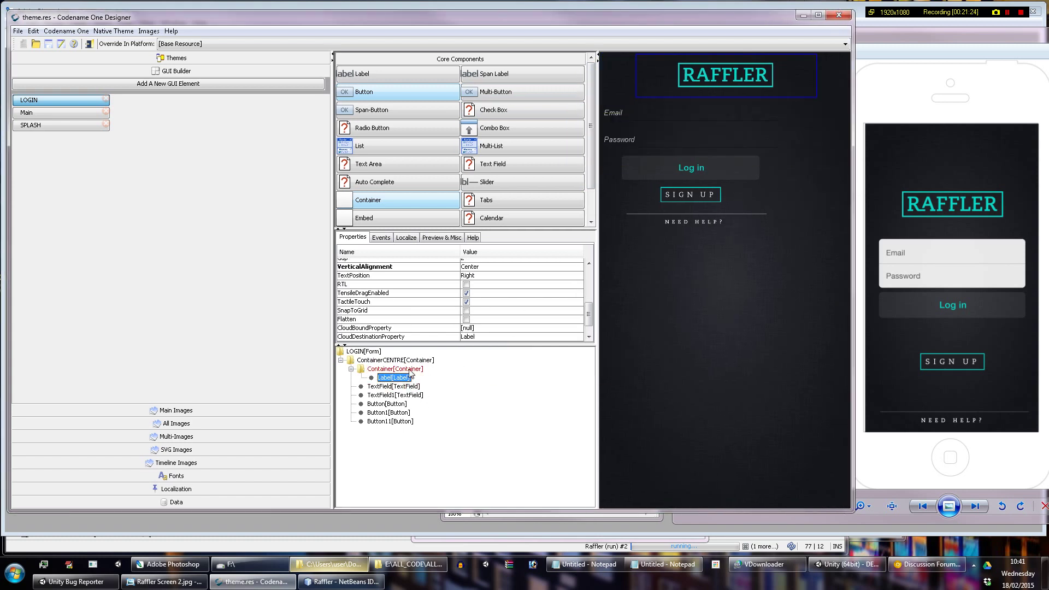
pyautogui.click(404, 370)
pyautogui.click(407, 378)
pyautogui.click(409, 371)
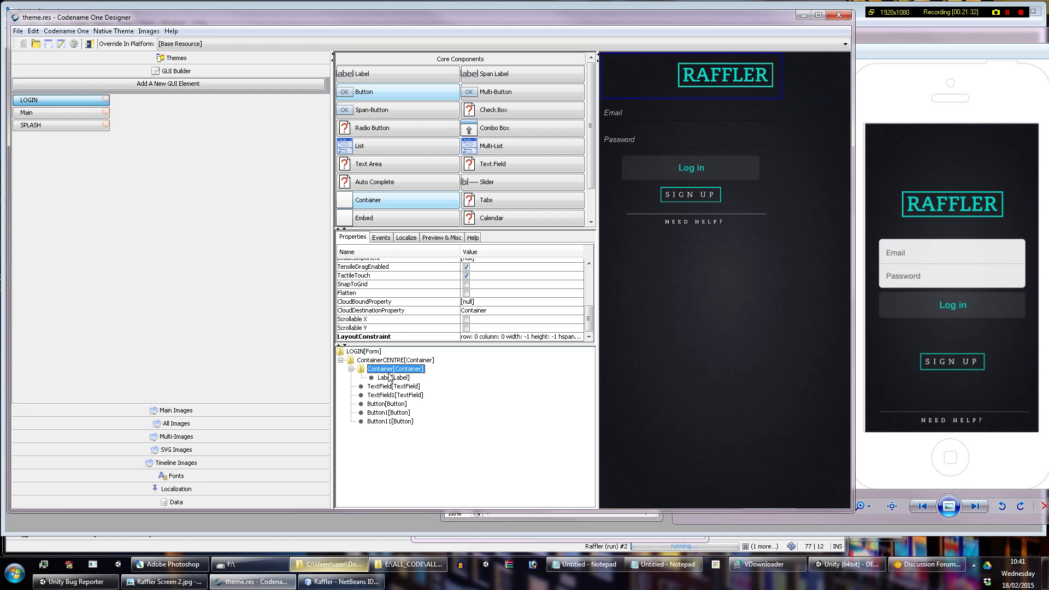
pyautogui.moveTo(393, 370); pyautogui.dragTo(397, 386)
pyautogui.click(403, 378)
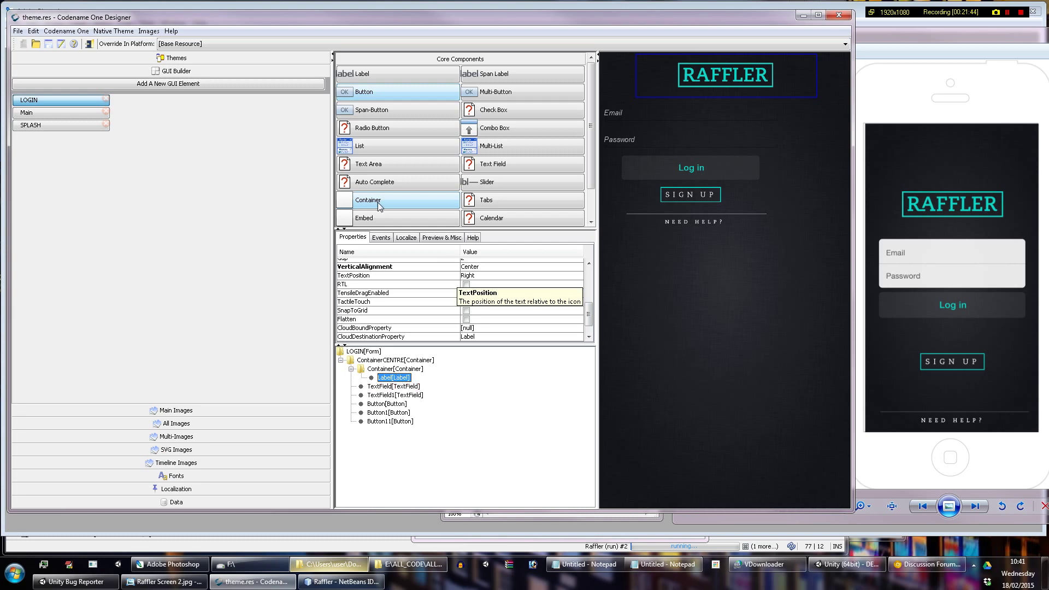
# Step: Add a second container to ContainerCENTRE, between the logo container and the Email text field
pyautogui.click(364, 351)
pyautogui.click(395, 369)
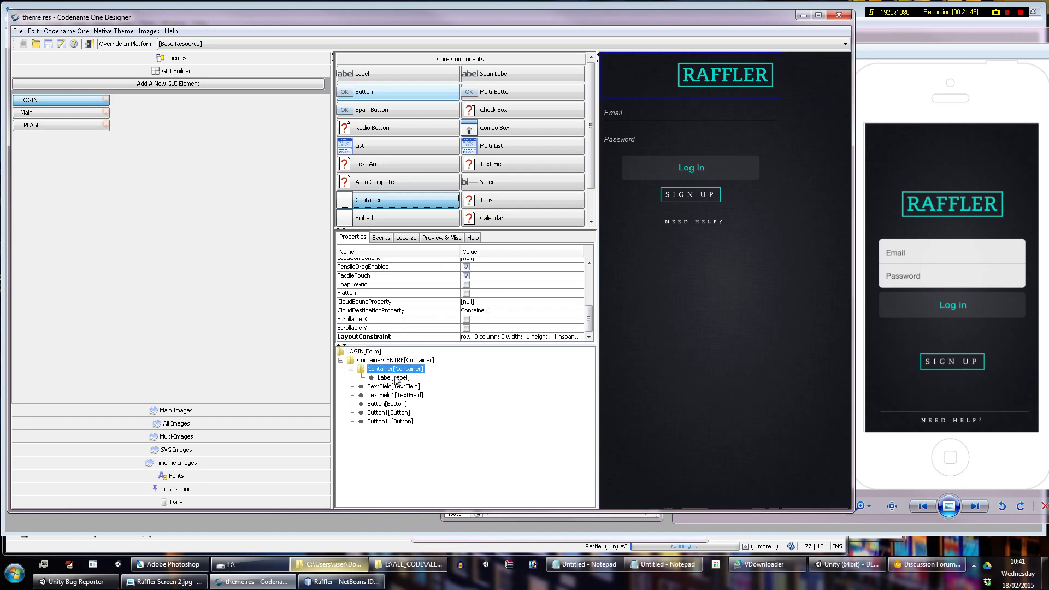
pyautogui.click(393, 377)
pyautogui.click(394, 386)
pyautogui.click(393, 391)
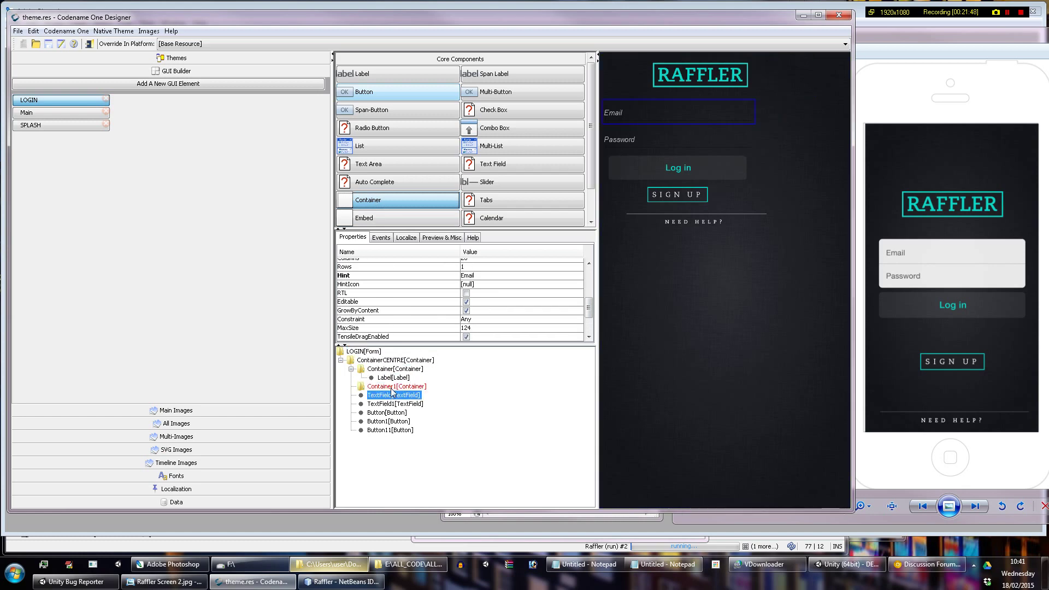
# Step: Move the Email and Password text fields into the second container and compare its bounds with the logo container and its label
pyautogui.click(389, 388)
pyautogui.moveTo(393, 395); pyautogui.dragTo(394, 388)
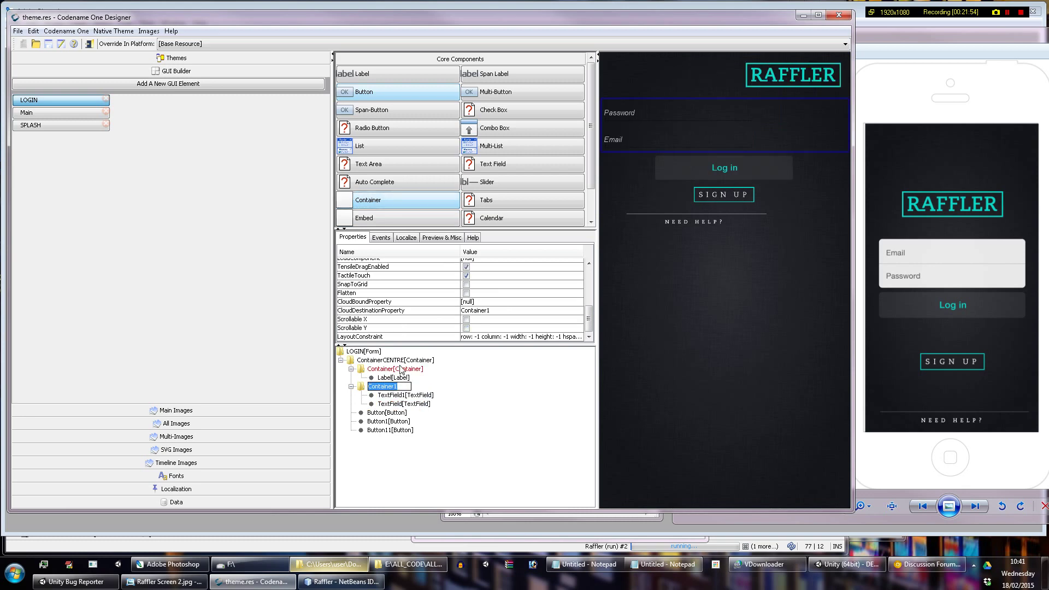
pyautogui.click(399, 369)
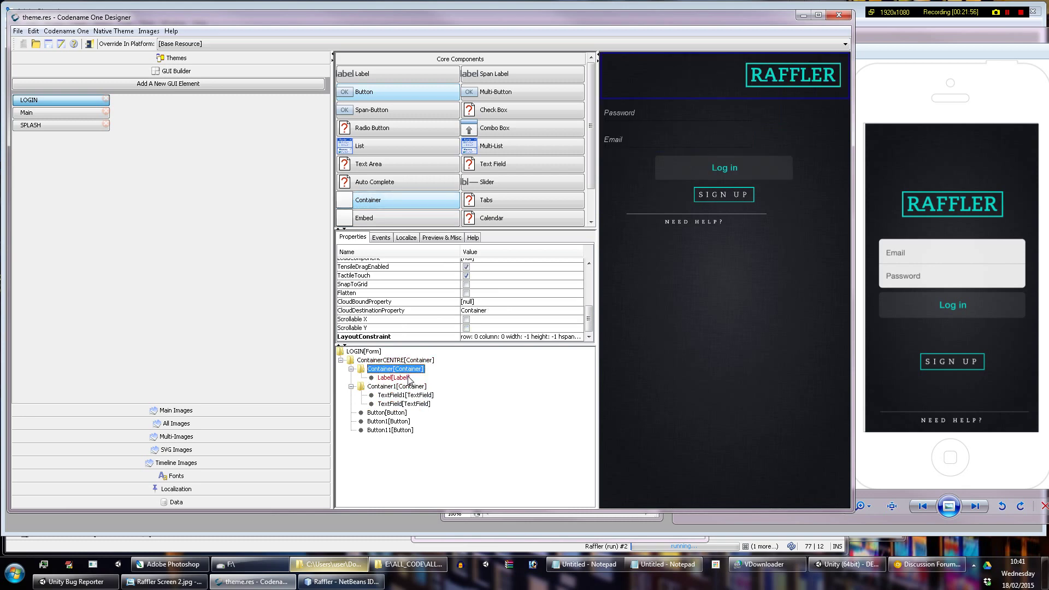
pyautogui.click(407, 378)
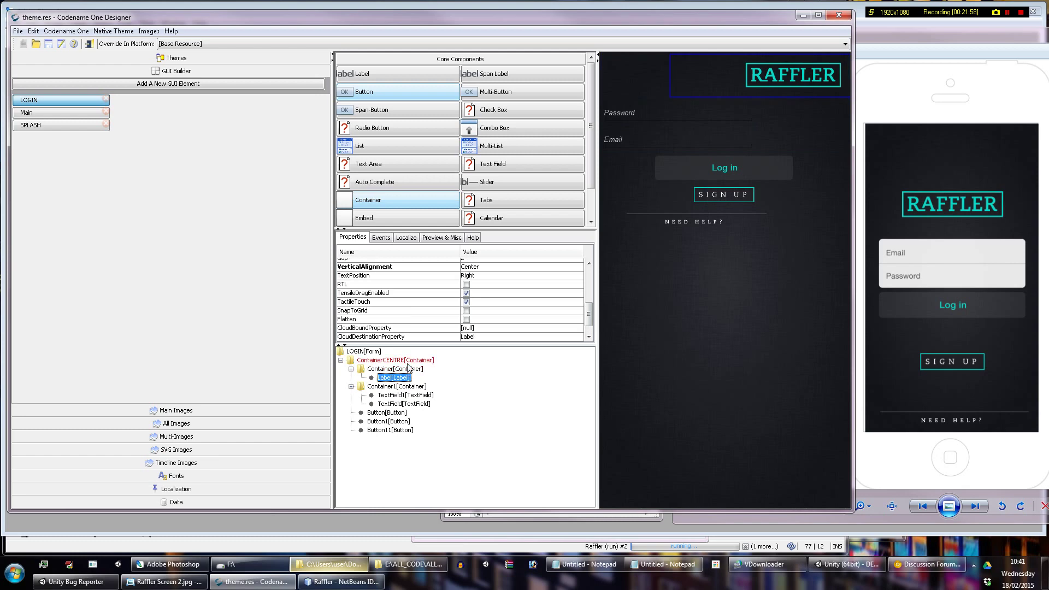
pyautogui.click(409, 369)
pyautogui.click(403, 378)
pyautogui.click(399, 387)
pyautogui.moveTo(401, 389)
pyautogui.mouseDown()
pyautogui.moveTo(492, 355)
pyautogui.moveTo(515, 361)
pyautogui.moveTo(363, 414)
pyautogui.moveTo(402, 389)
pyautogui.mouseUp()
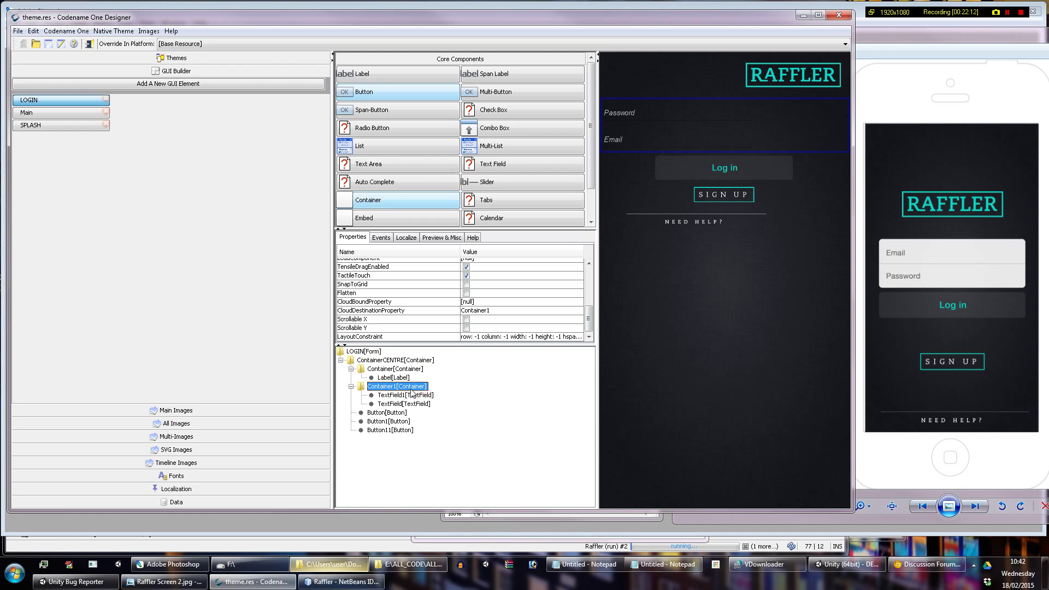
# Step: Move the Log in button into the second container and order its contents as Email, Password, Log in
pyautogui.moveTo(413, 393); pyautogui.dragTo(414, 367)
pyautogui.moveTo(390, 412); pyautogui.dragTo(419, 390)
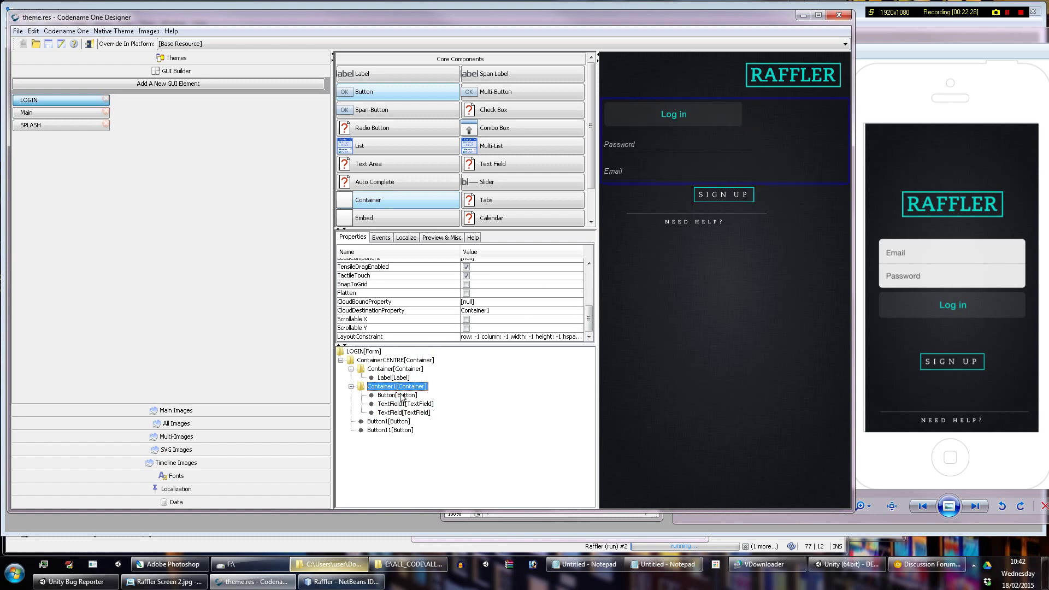
pyautogui.click(399, 404)
pyautogui.moveTo(399, 404); pyautogui.dragTo(407, 397)
pyautogui.click(397, 404)
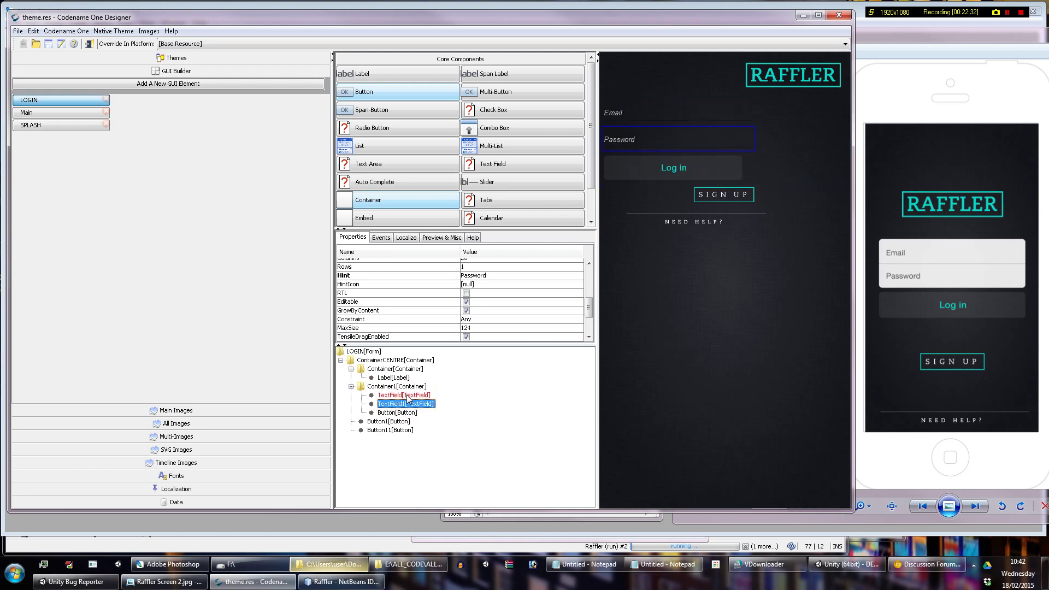
# Step: Set the second container's Flow Layout alignment to Center and enable Fill Rows
pyautogui.click(406, 413)
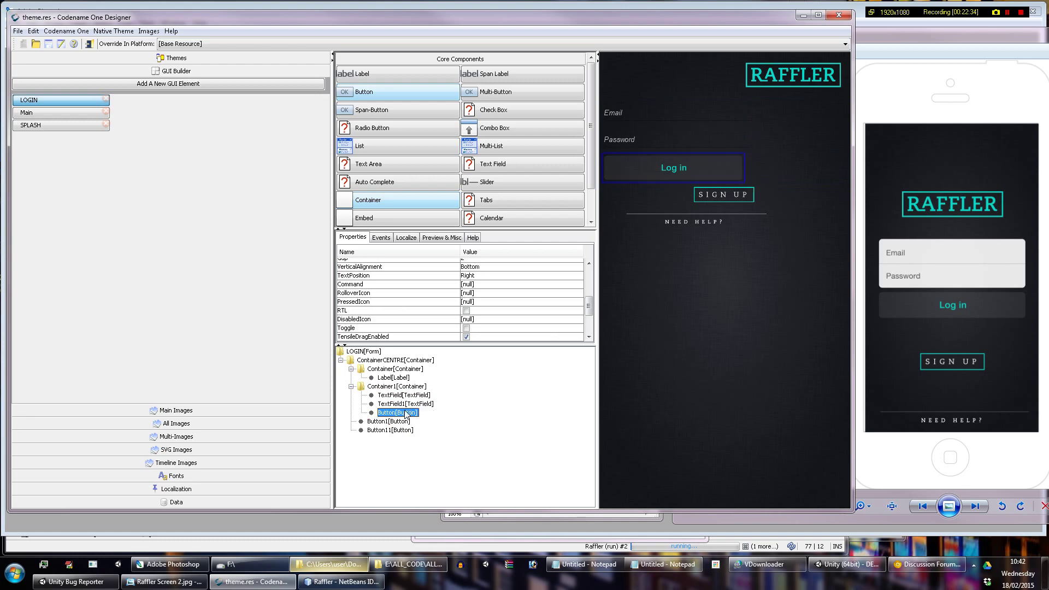
pyautogui.click(401, 377)
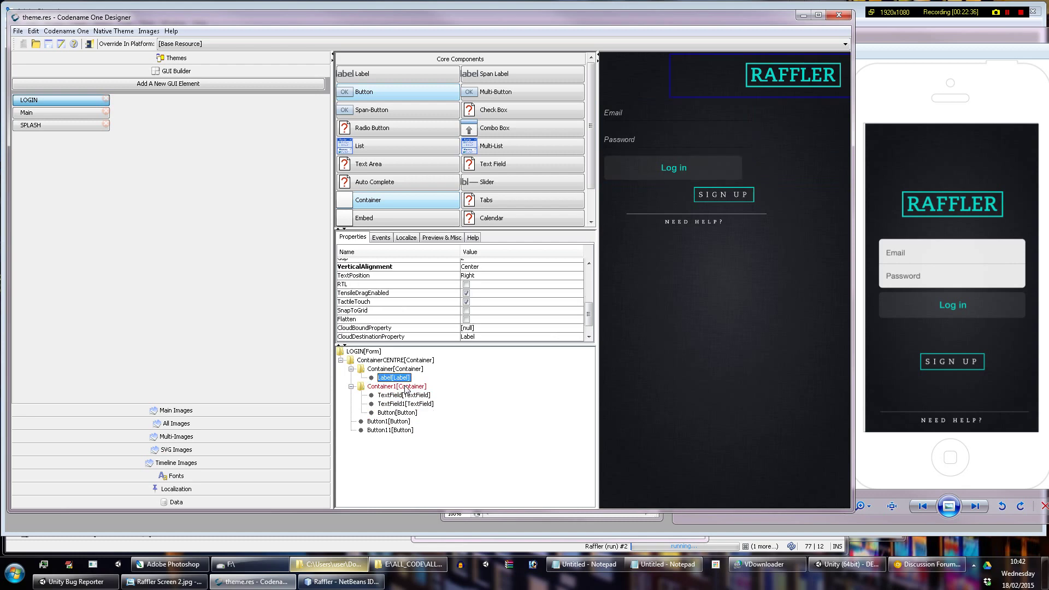
pyautogui.click(405, 386)
pyautogui.scroll(5, 519, 325)
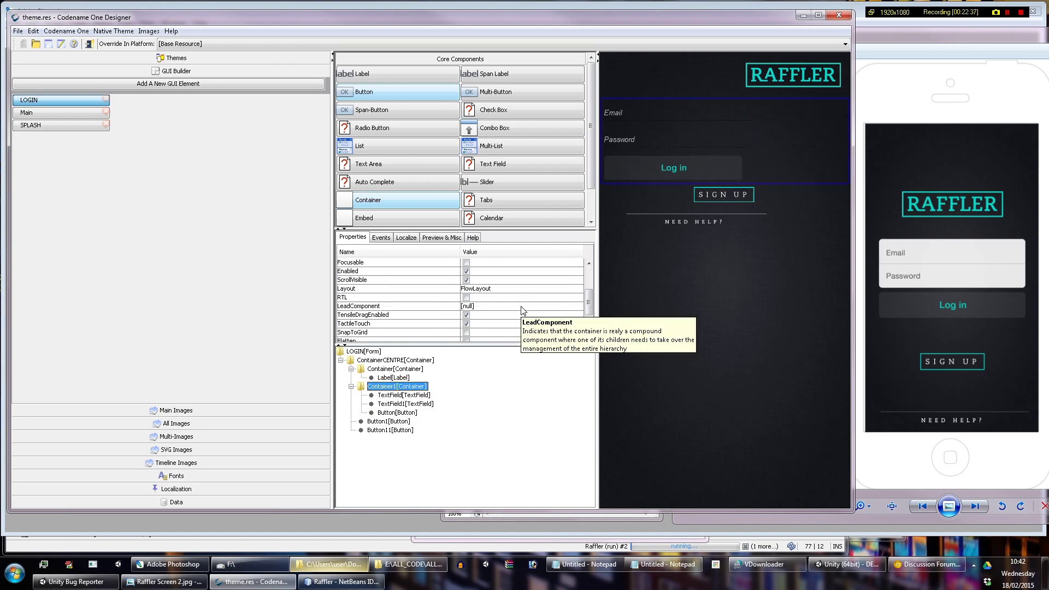
pyautogui.click(509, 289)
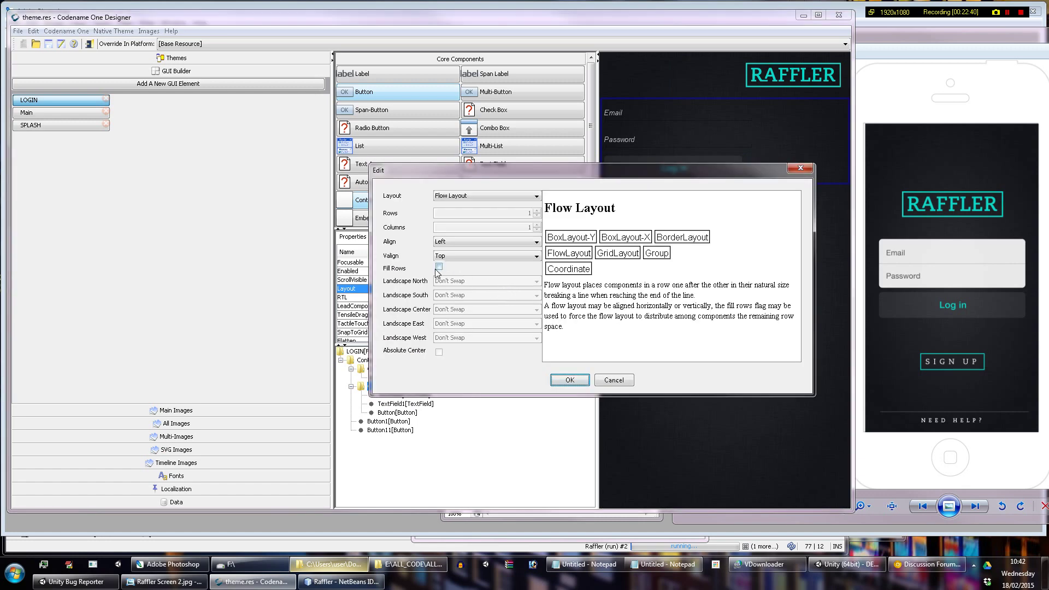
pyautogui.click(452, 242)
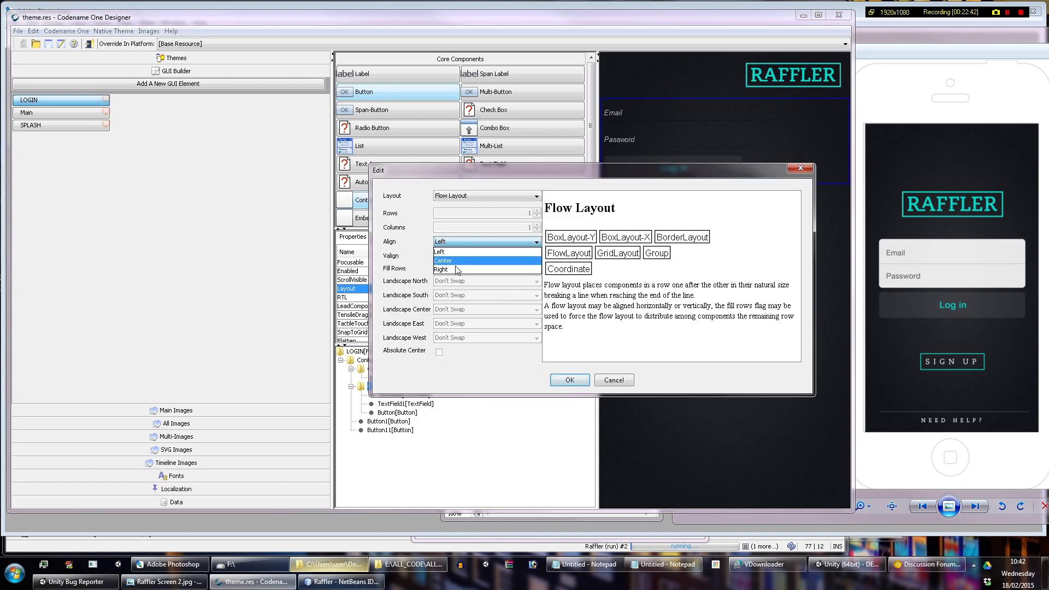
pyautogui.click(458, 266)
pyautogui.click(570, 381)
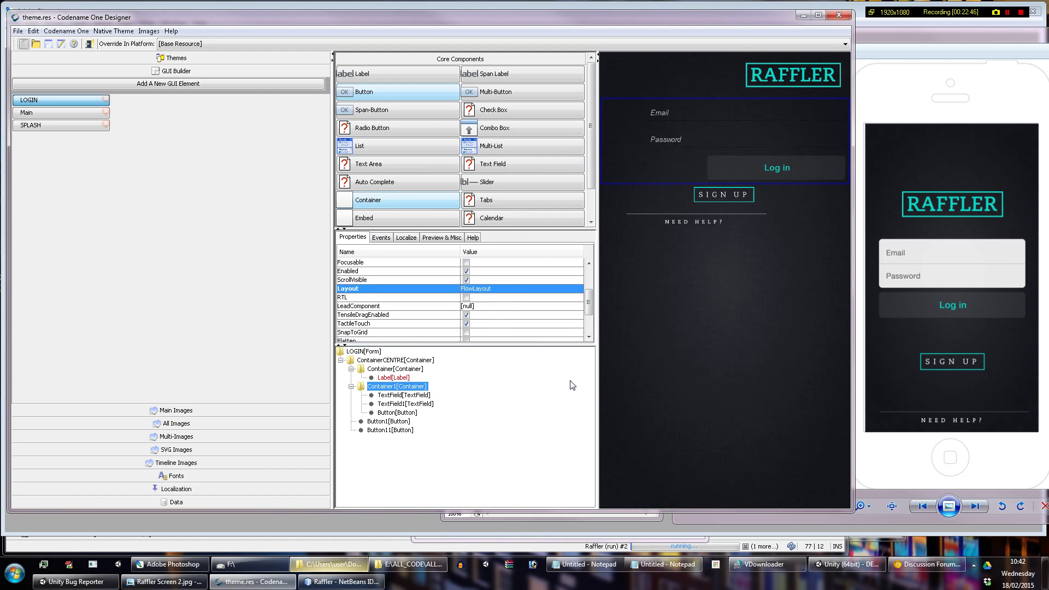
# Step: Compare the logo container and its label with the second container, and set the second container's Flow Layout alignment to Left
pyautogui.click(407, 378)
pyautogui.click(408, 370)
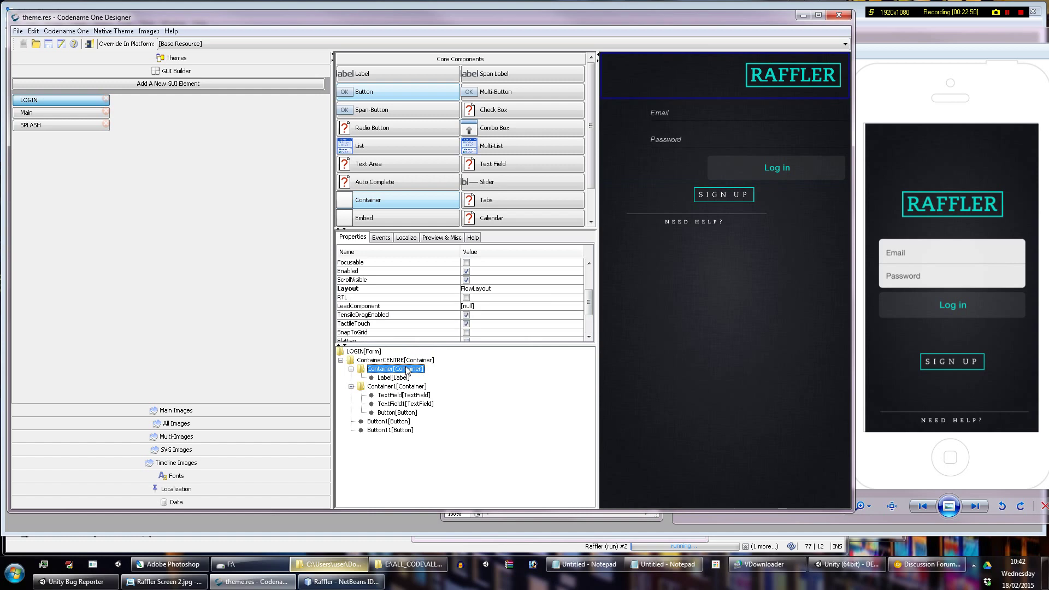
pyautogui.click(407, 378)
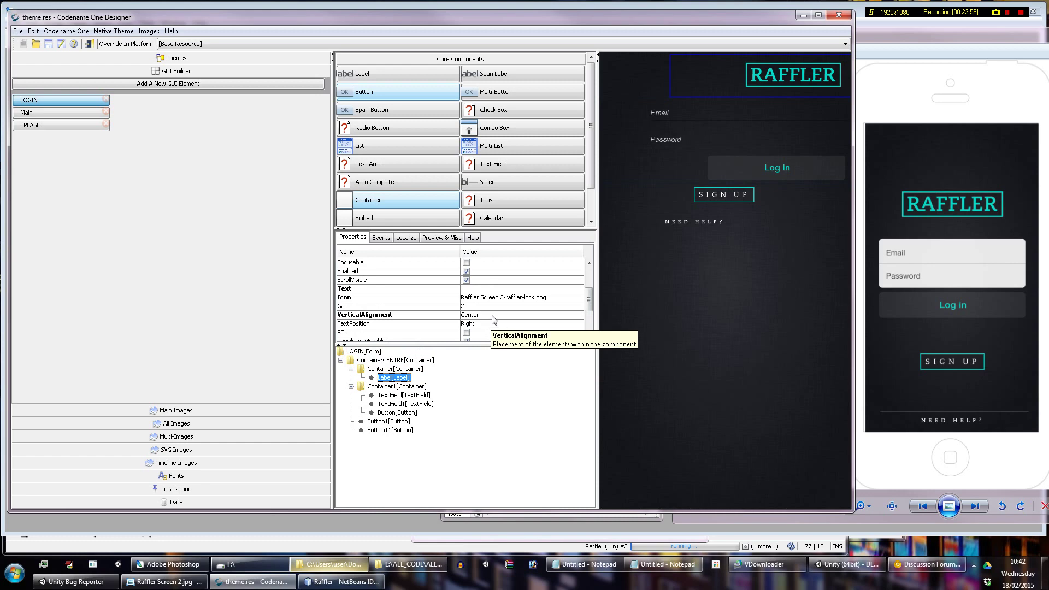
pyautogui.click(383, 387)
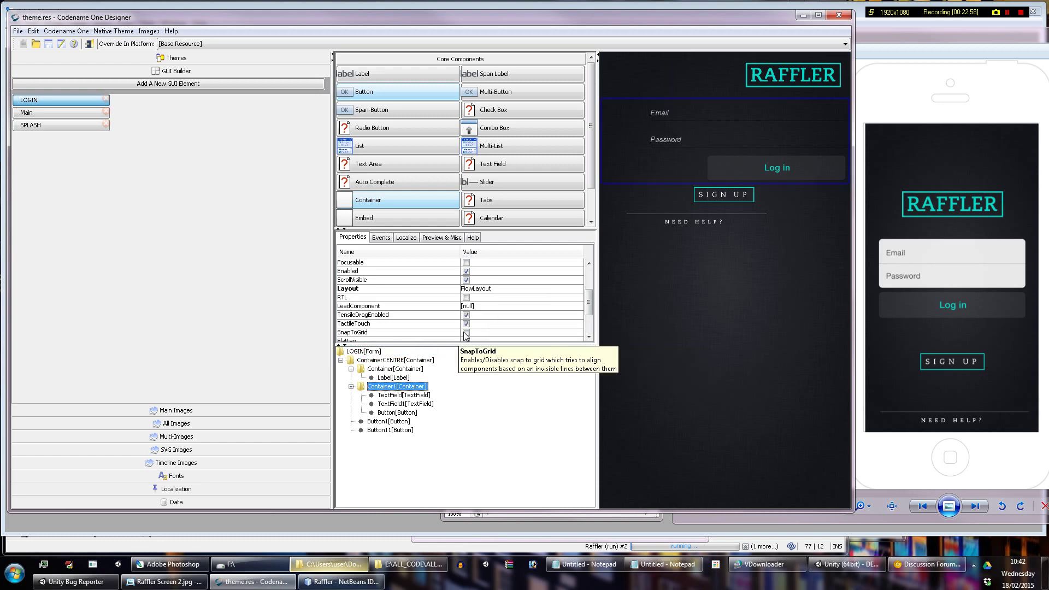
pyautogui.click(497, 290)
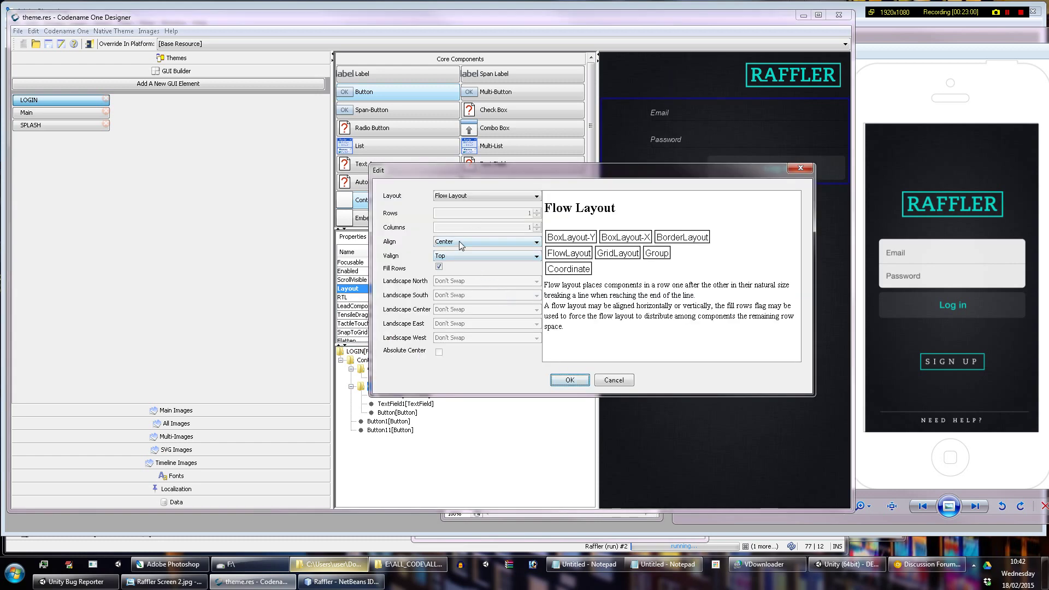
pyautogui.click(459, 241)
pyautogui.click(450, 254)
pyautogui.click(569, 381)
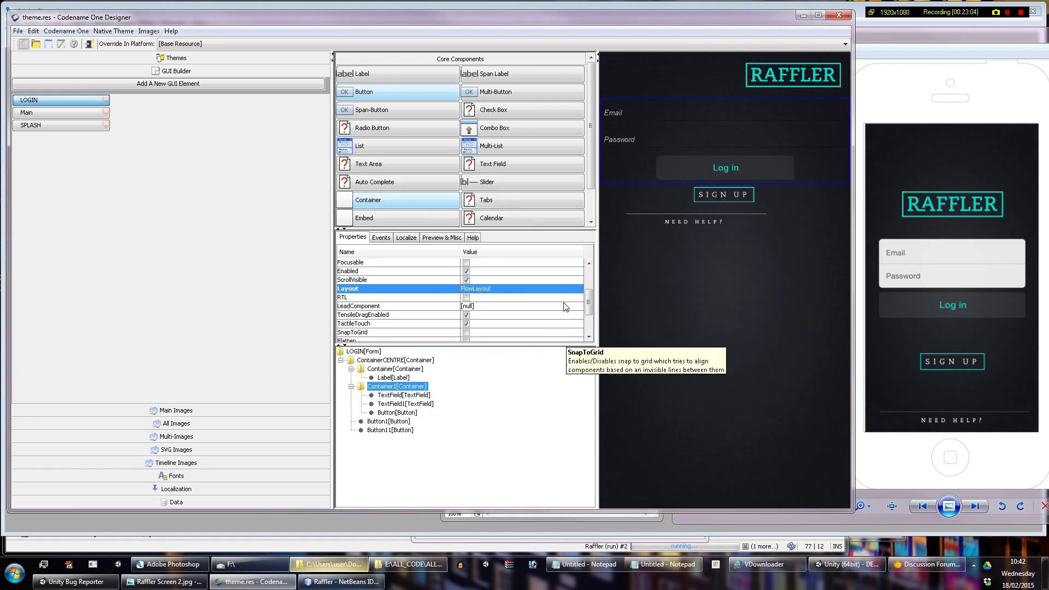
# Step: Set the Flow Layout alignment of the container holding the login fields to Right
pyautogui.click(513, 289)
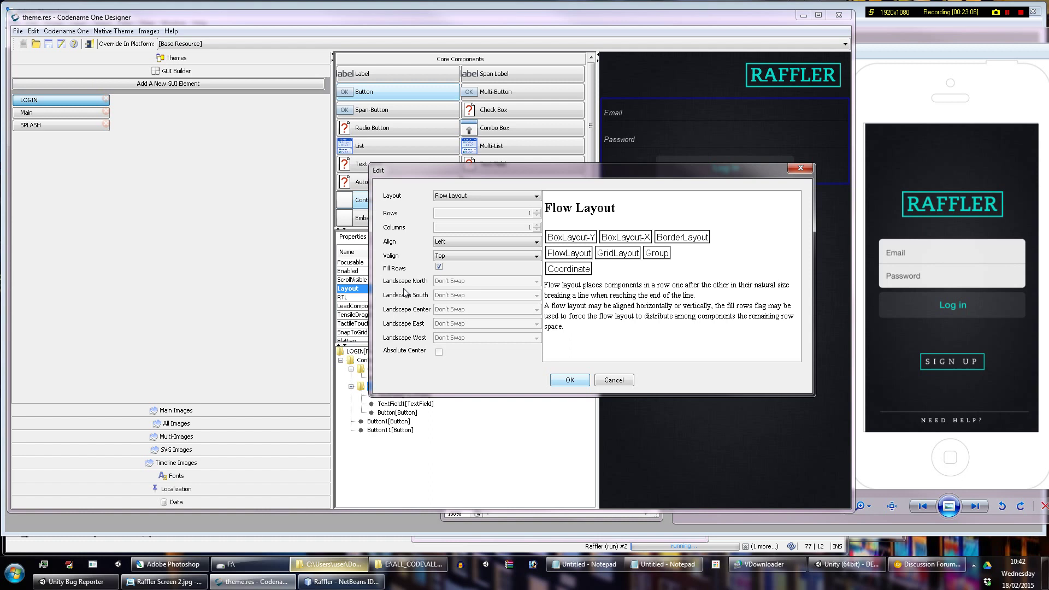
pyautogui.click(454, 241)
pyautogui.click(465, 271)
pyautogui.click(575, 386)
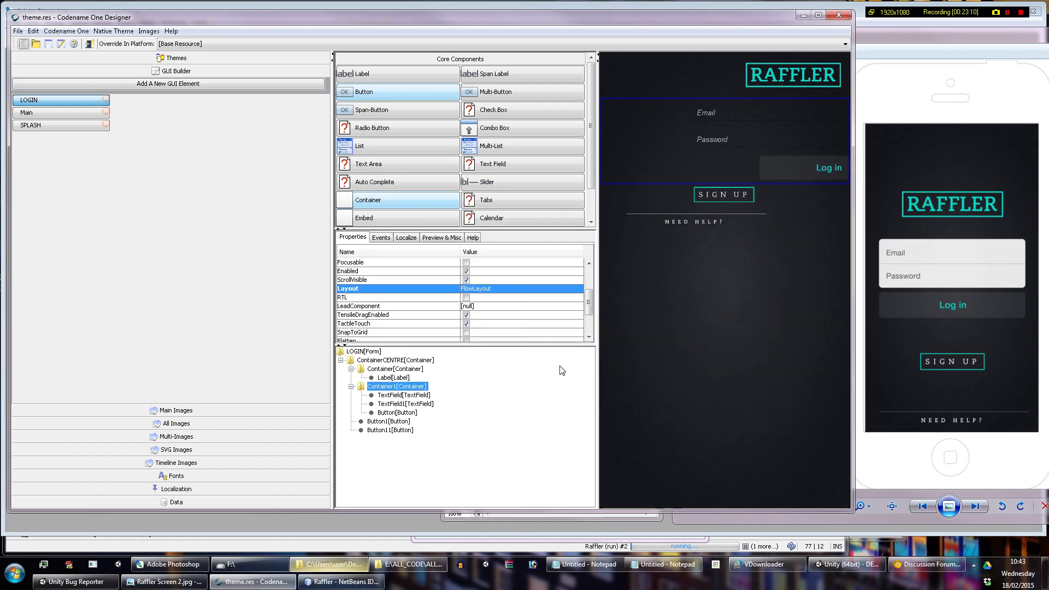
# Step: Disable Fill Rows in the Flow Layout of the container holding the login fields
pyautogui.click(492, 292)
pyautogui.click(491, 289)
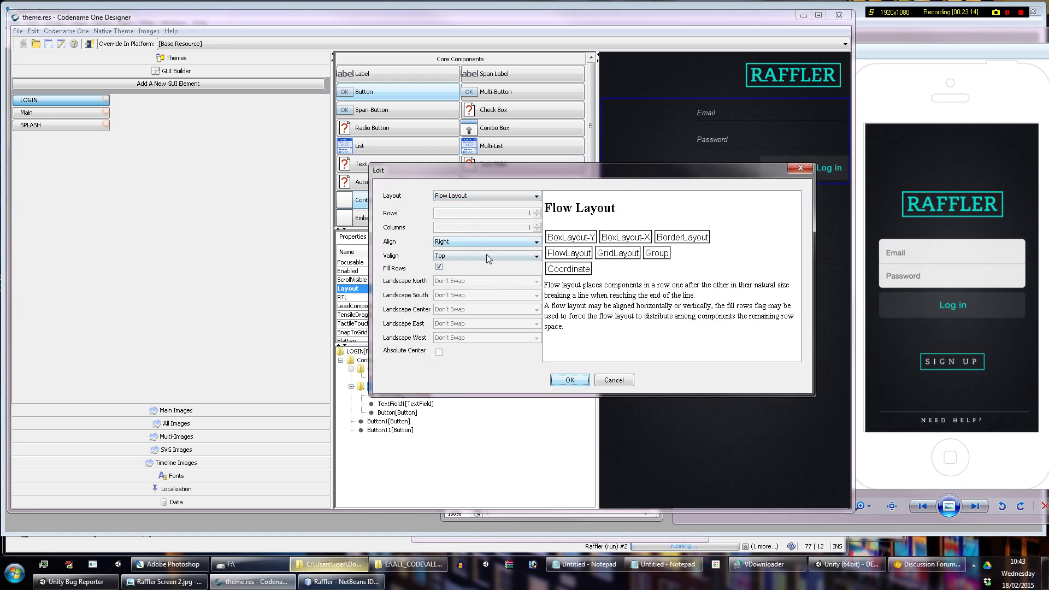
pyautogui.click(439, 266)
pyautogui.click(570, 380)
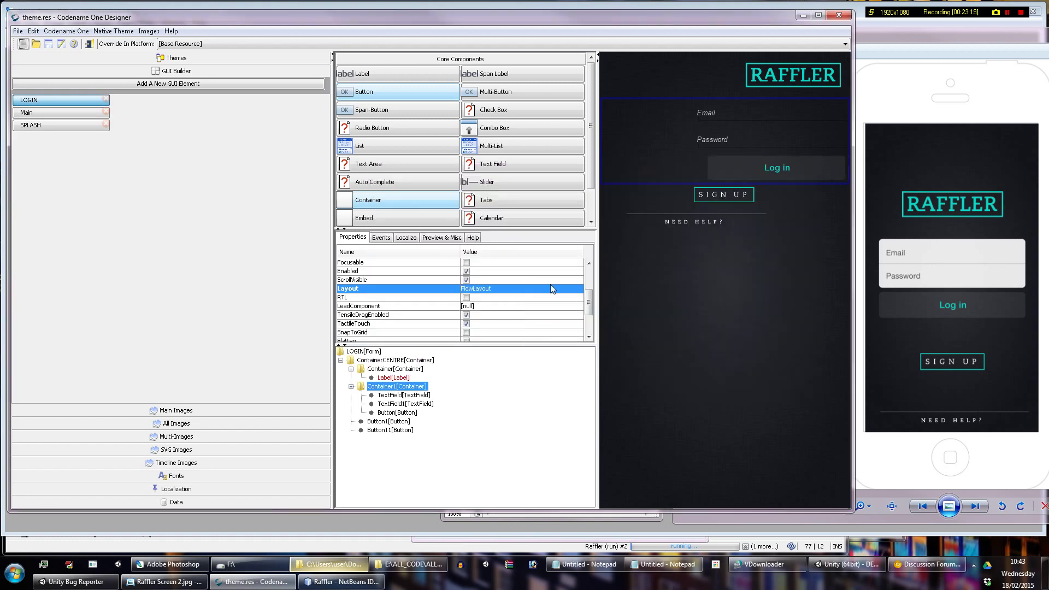
# Step: Set the login fields container's Flow Layout alignment to Center
pyautogui.click(481, 289)
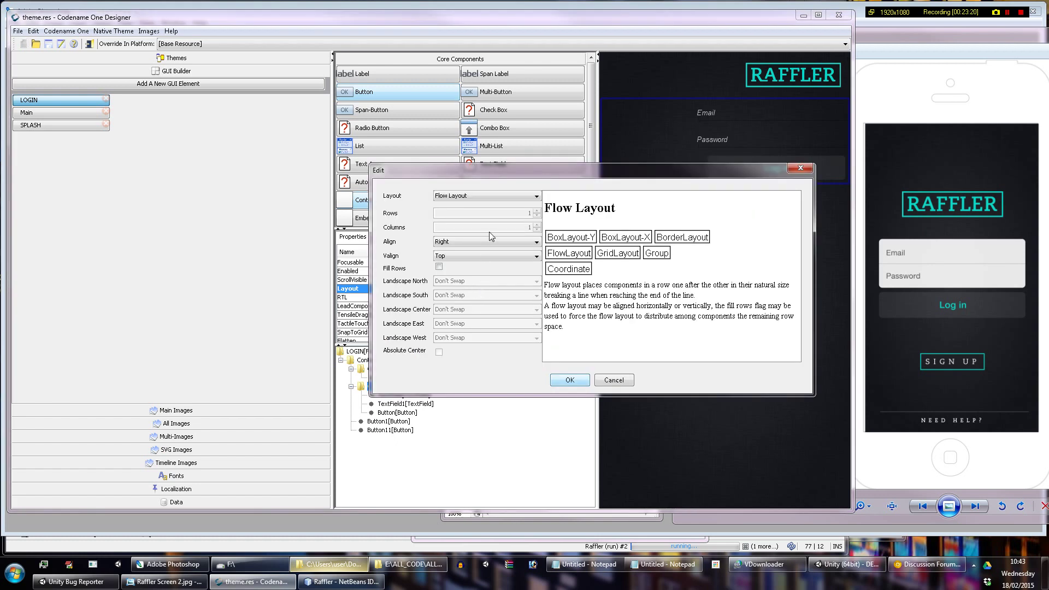
pyautogui.click(489, 243)
pyautogui.click(478, 258)
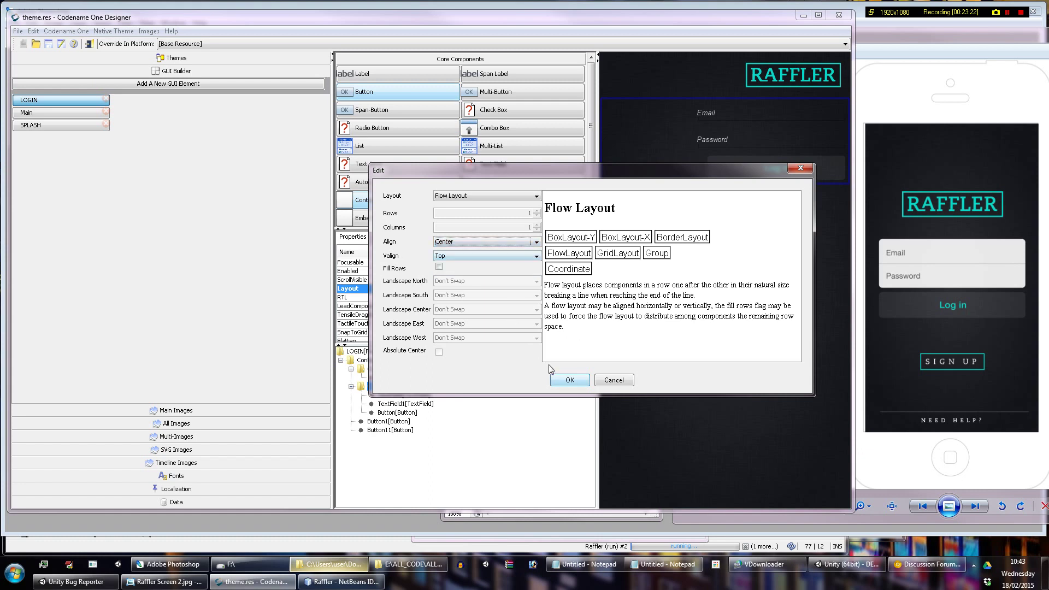
pyautogui.click(569, 380)
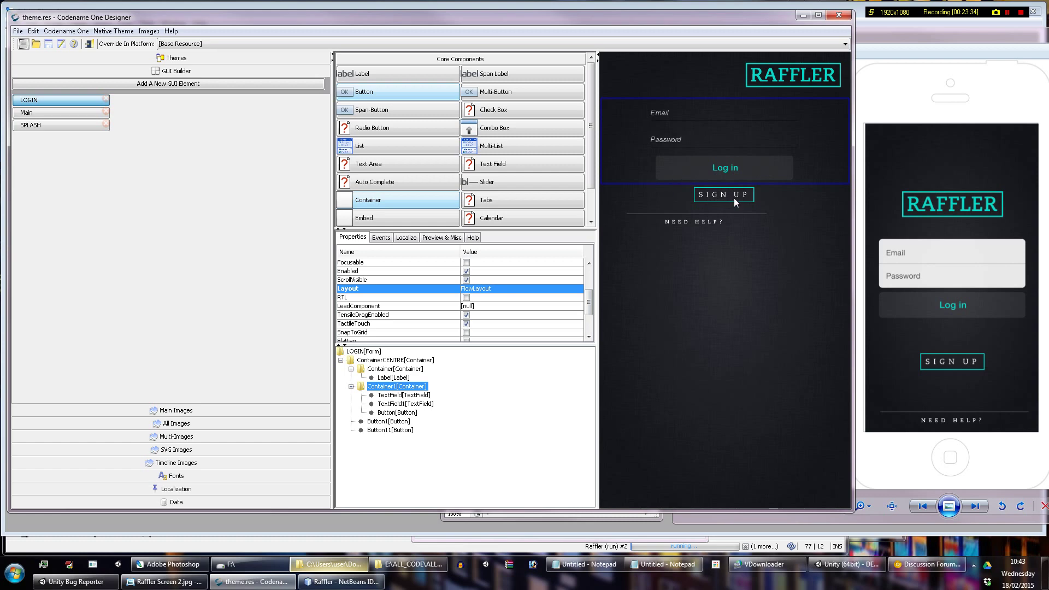
# Step: Examine the layout constraints of the SIGN UP and NEED HELP? buttons and the layout properties of the LOGIN form
pyautogui.click(717, 197)
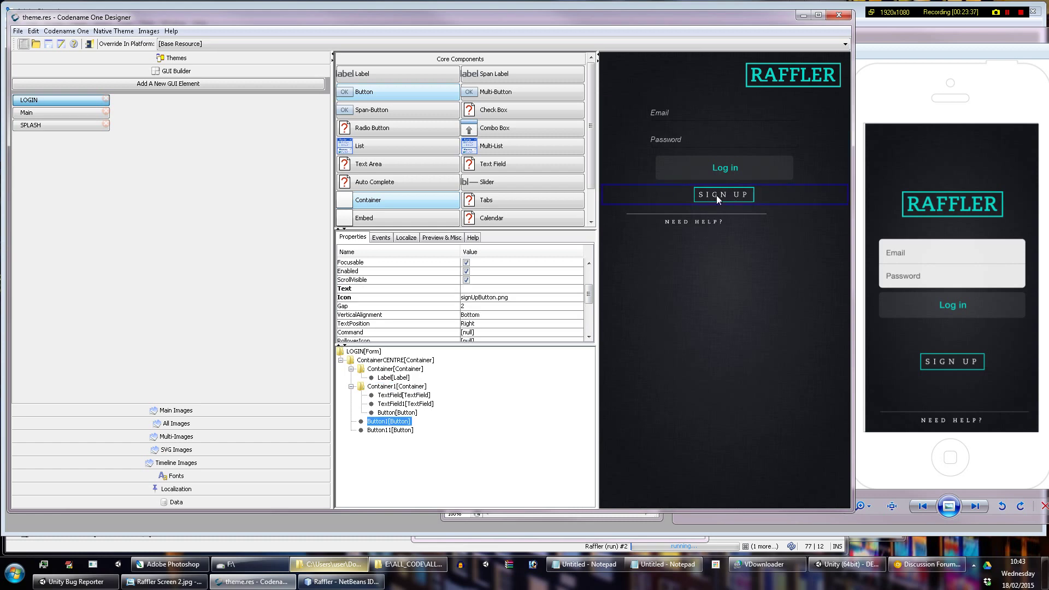
pyautogui.click(711, 222)
pyautogui.click(377, 423)
pyautogui.scroll(-5, 524, 307)
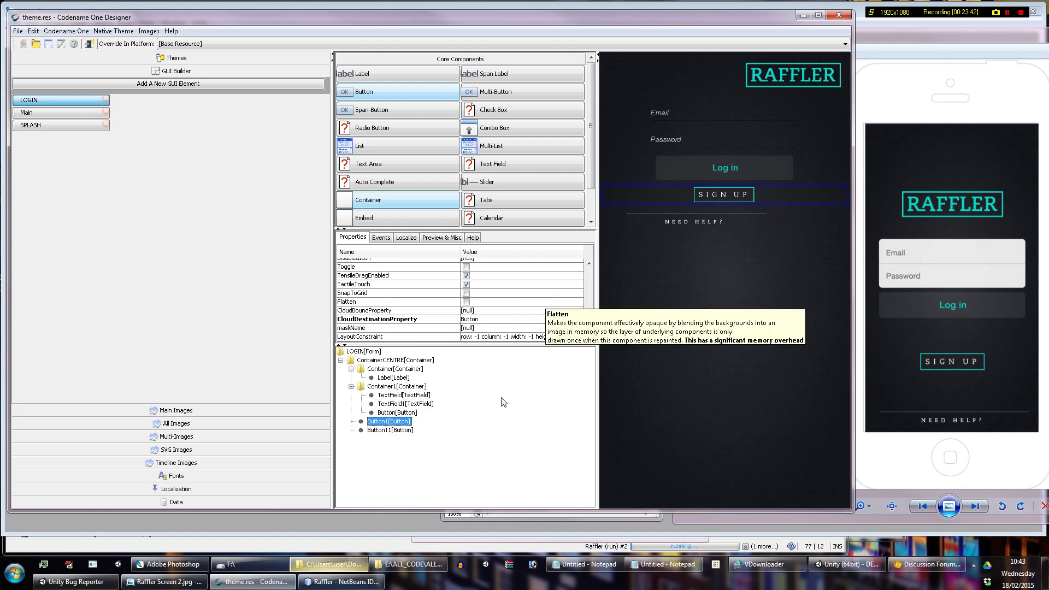
pyautogui.click(401, 430)
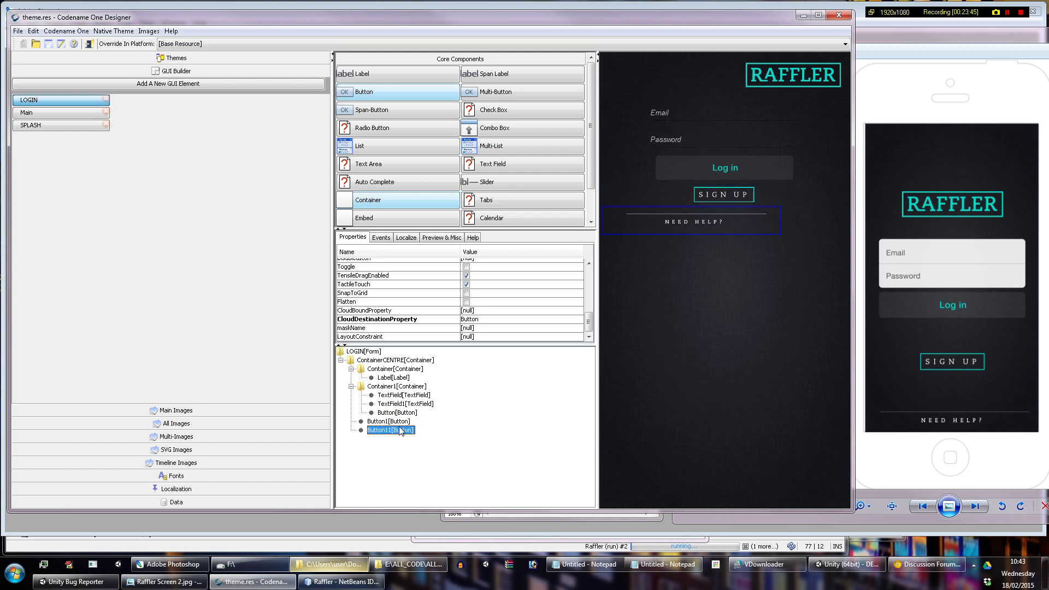
pyautogui.click(508, 337)
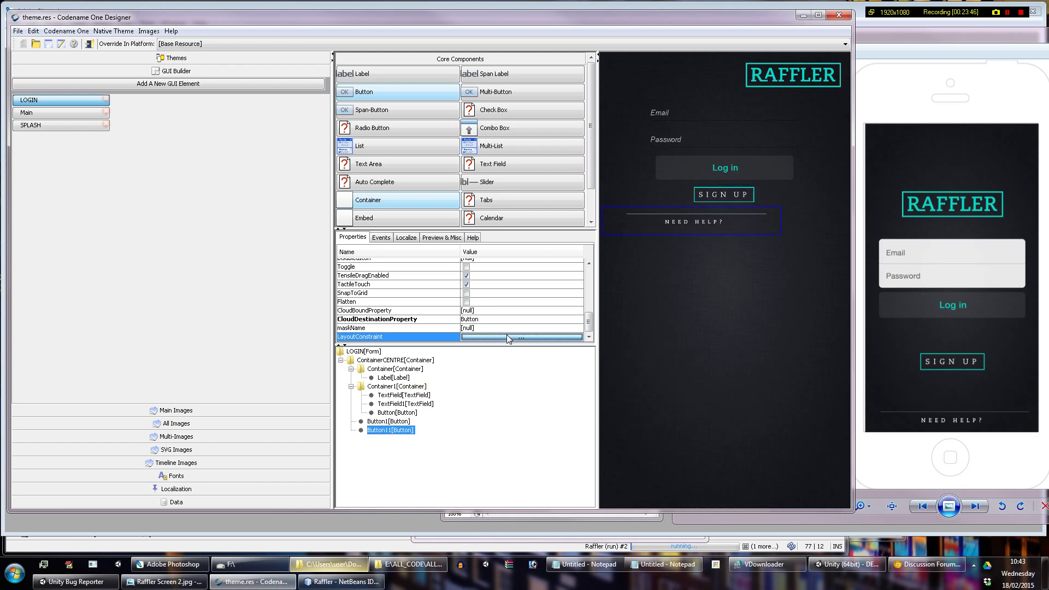
pyautogui.click(390, 422)
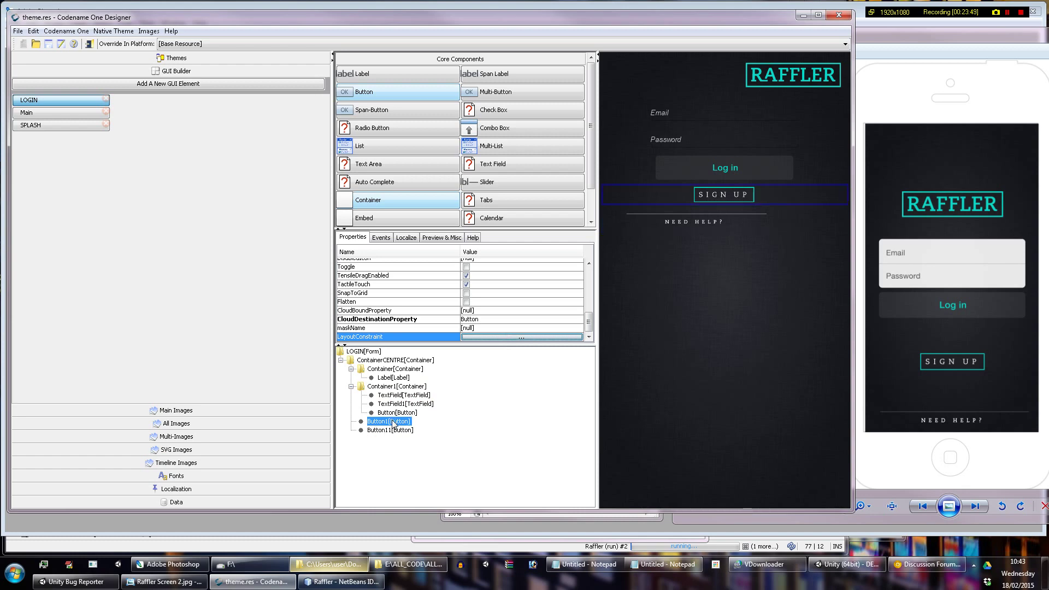
pyautogui.click(376, 352)
pyautogui.scroll(5, 534, 297)
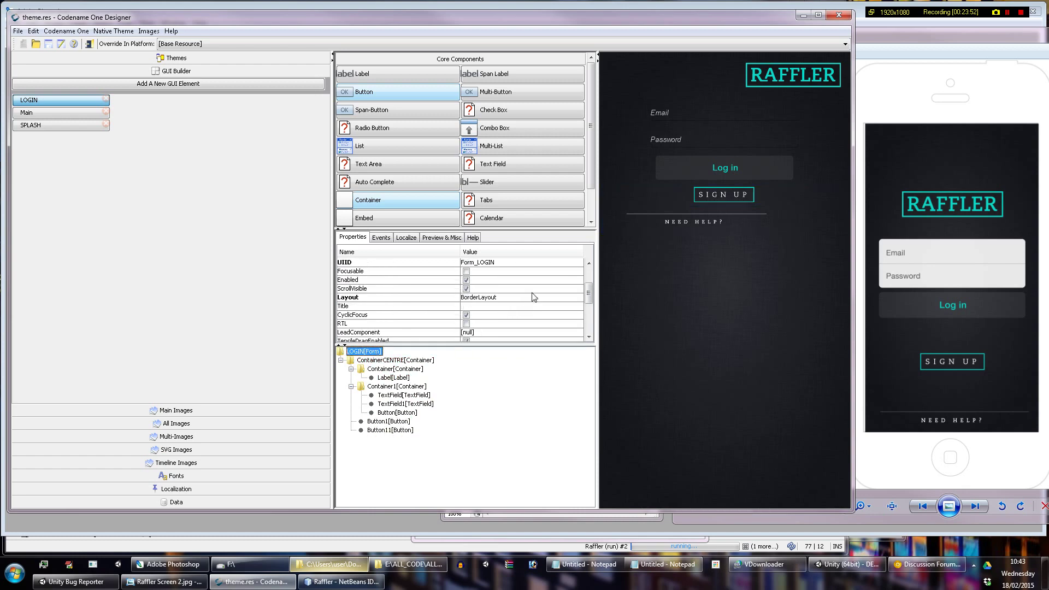
pyautogui.press('Down')
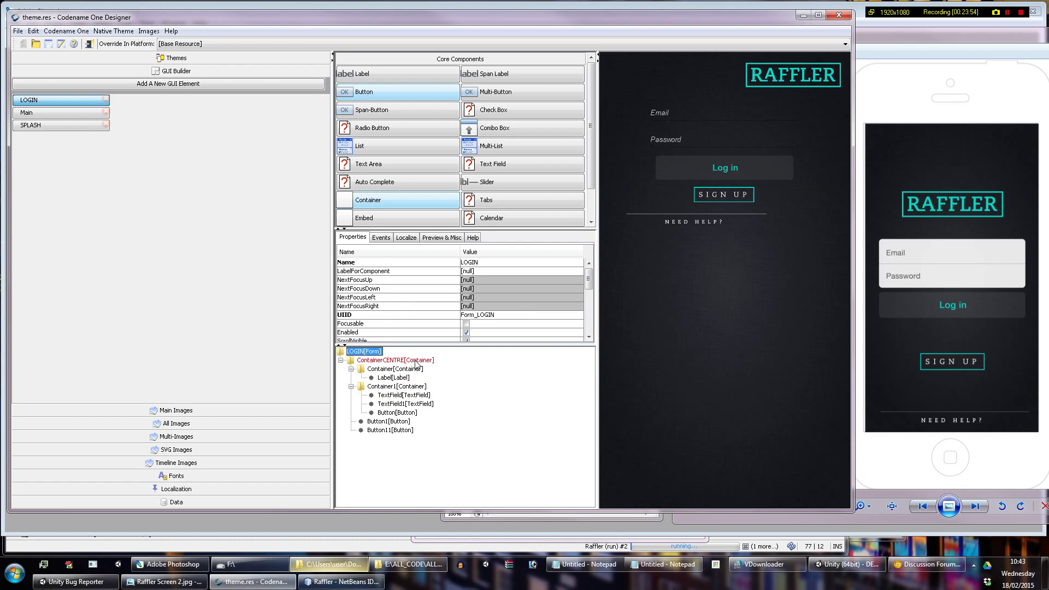
# Step: Add one row to the Table Layout of ContainerCENTRE
pyautogui.scroll(-2, 516, 309)
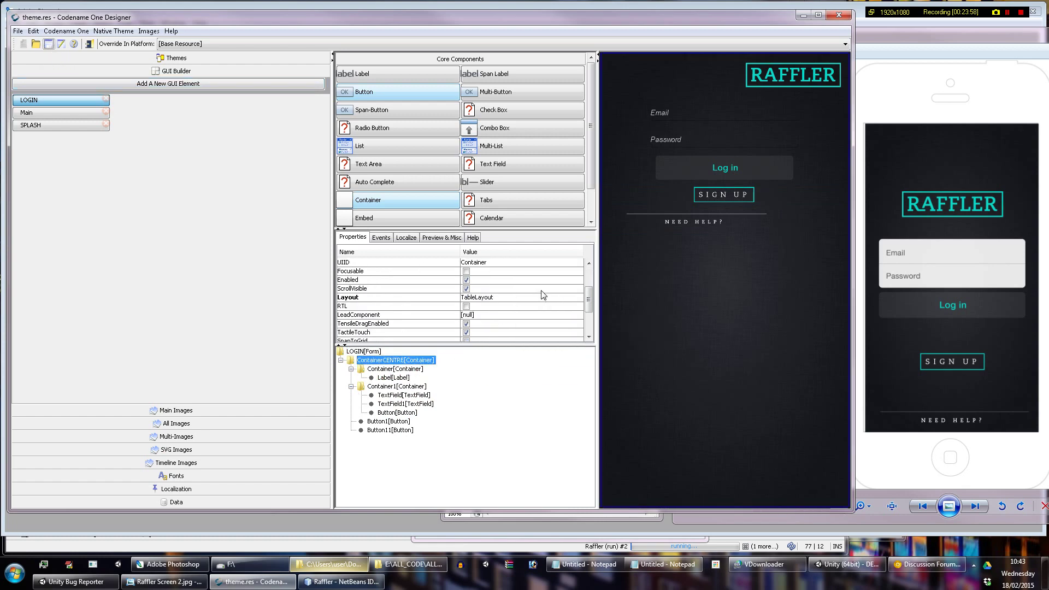
pyautogui.click(528, 300)
pyautogui.click(529, 299)
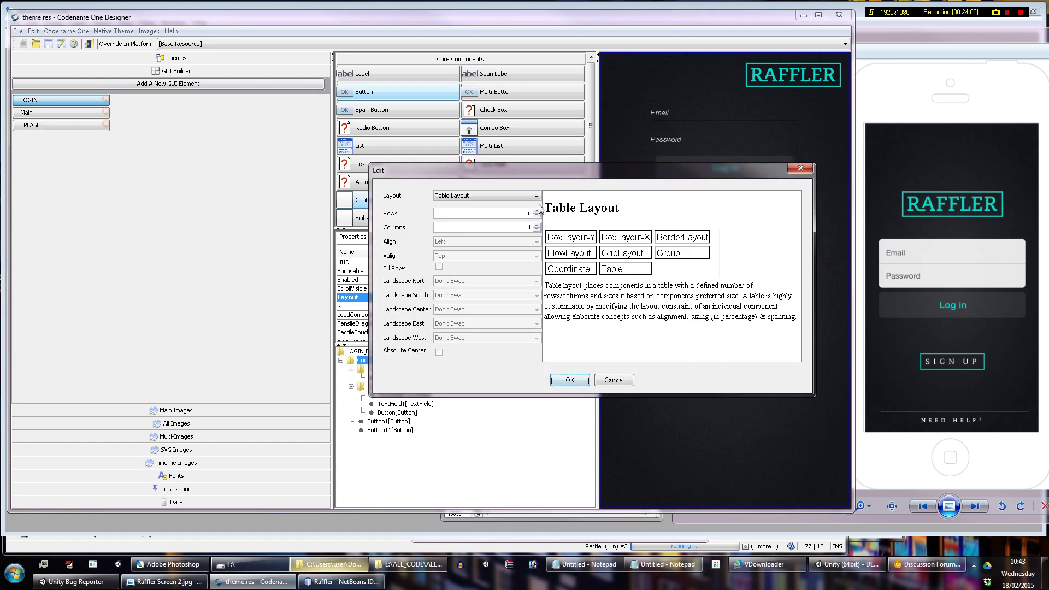
pyautogui.moveTo(556, 178); pyautogui.dragTo(362, 185)
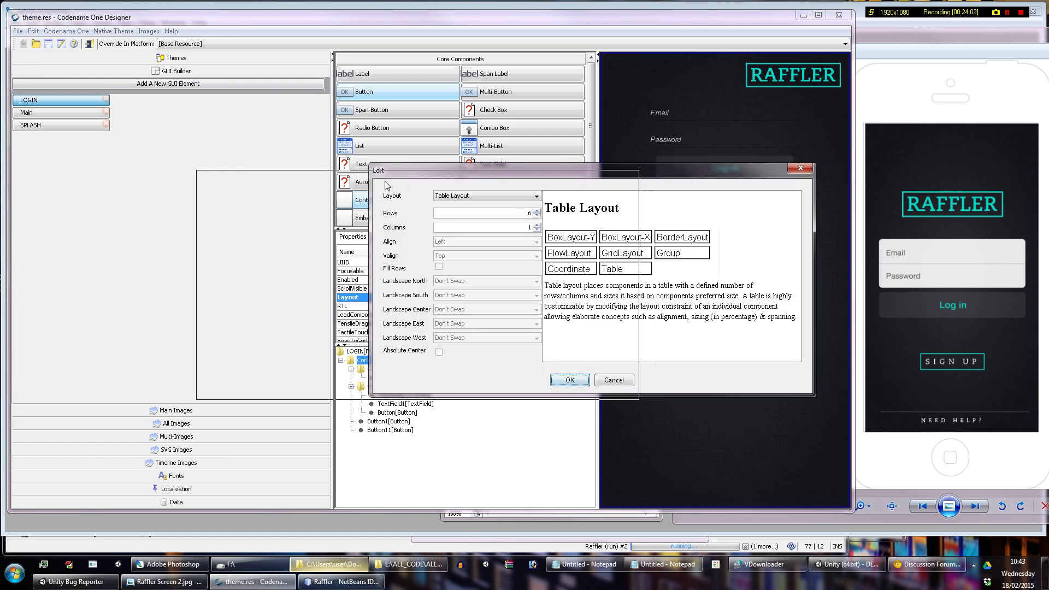
pyautogui.click(345, 217)
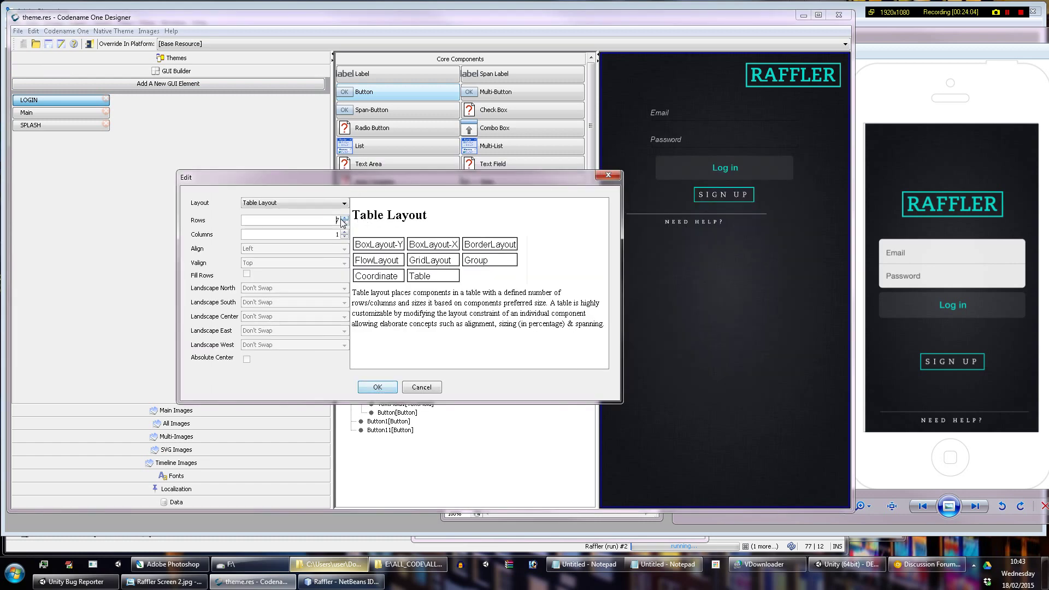
pyautogui.click(379, 389)
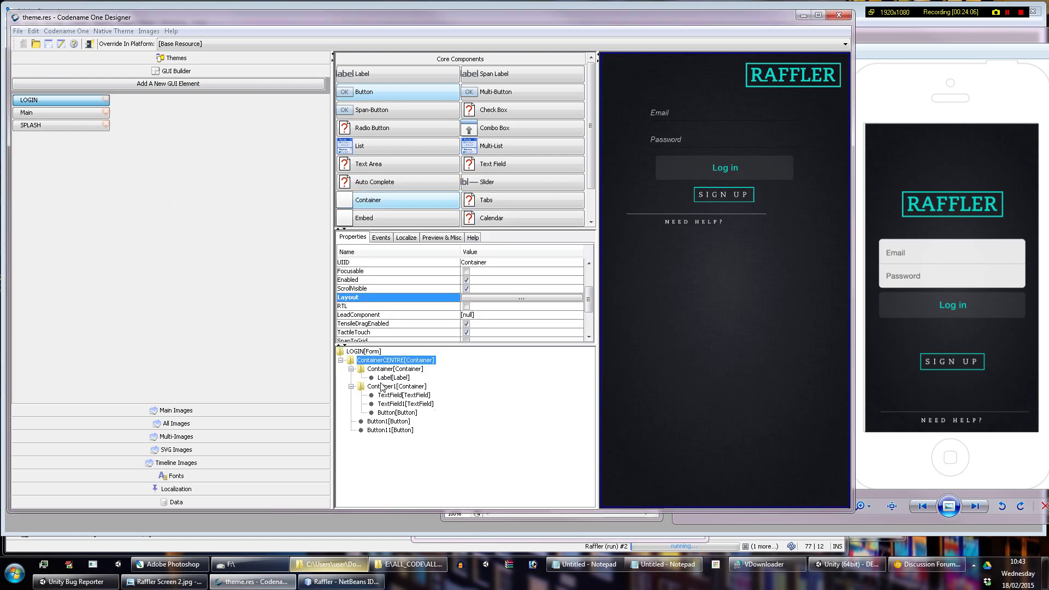
# Step: Examine the NEED HELP? button, the LOGIN form's layout and the layout constraint of ContainerCENTRE
pyautogui.click(400, 431)
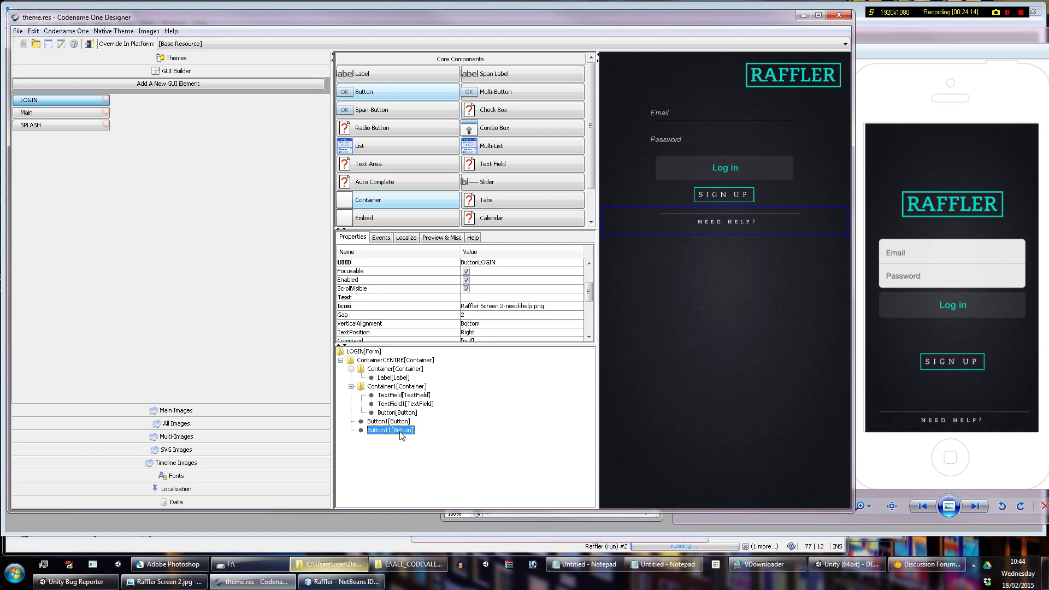
pyautogui.click(351, 369)
pyautogui.click(352, 377)
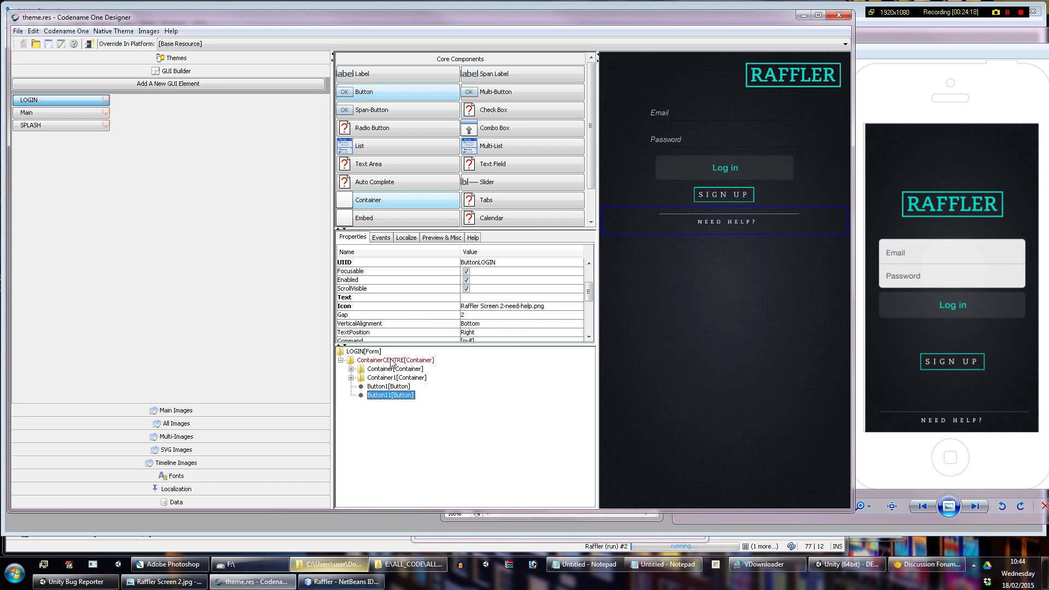
pyautogui.click(396, 361)
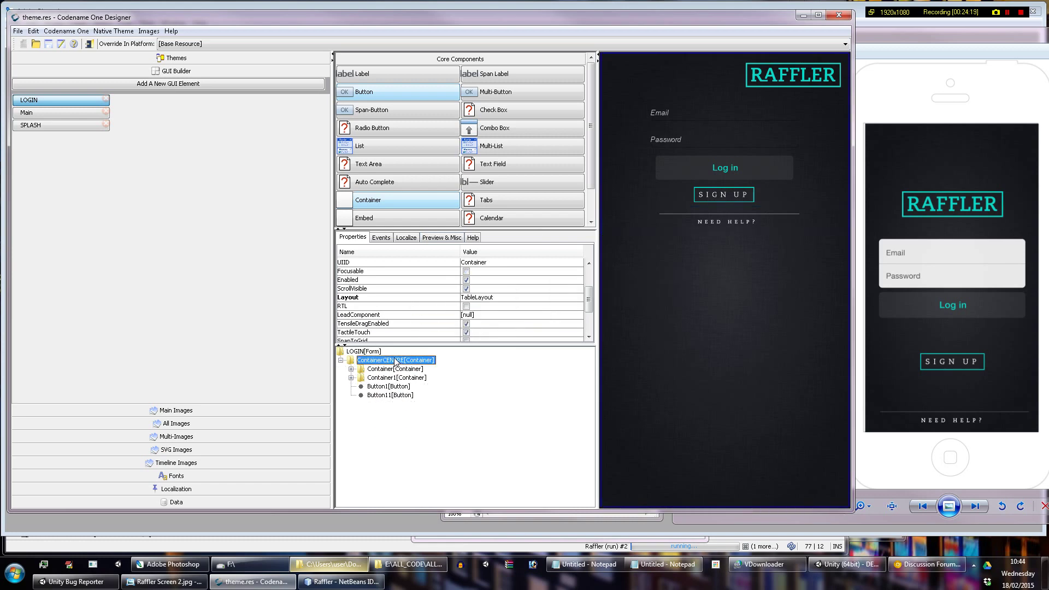
pyautogui.click(364, 351)
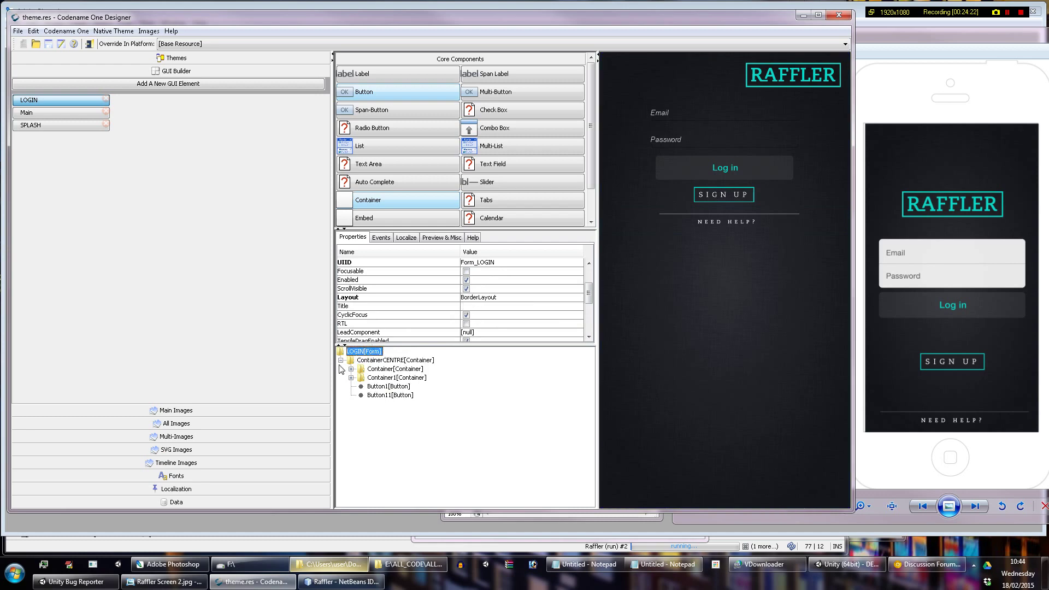
pyautogui.click(386, 361)
pyautogui.scroll(-3, 509, 309)
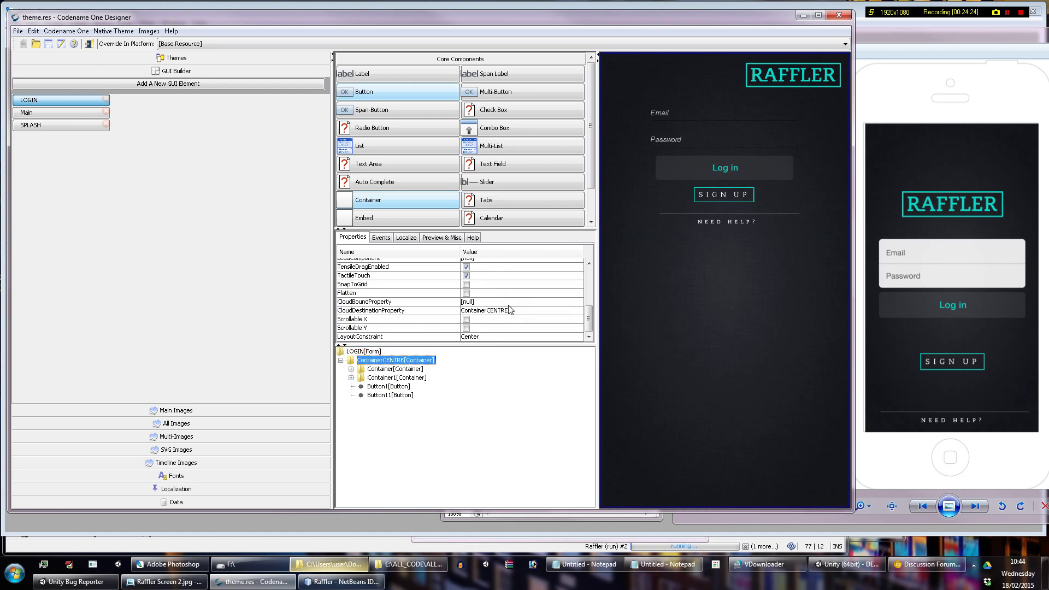
# Step: Add a new container directly under the LOGIN form, alongside ContainerCENTRE
pyautogui.click(340, 360)
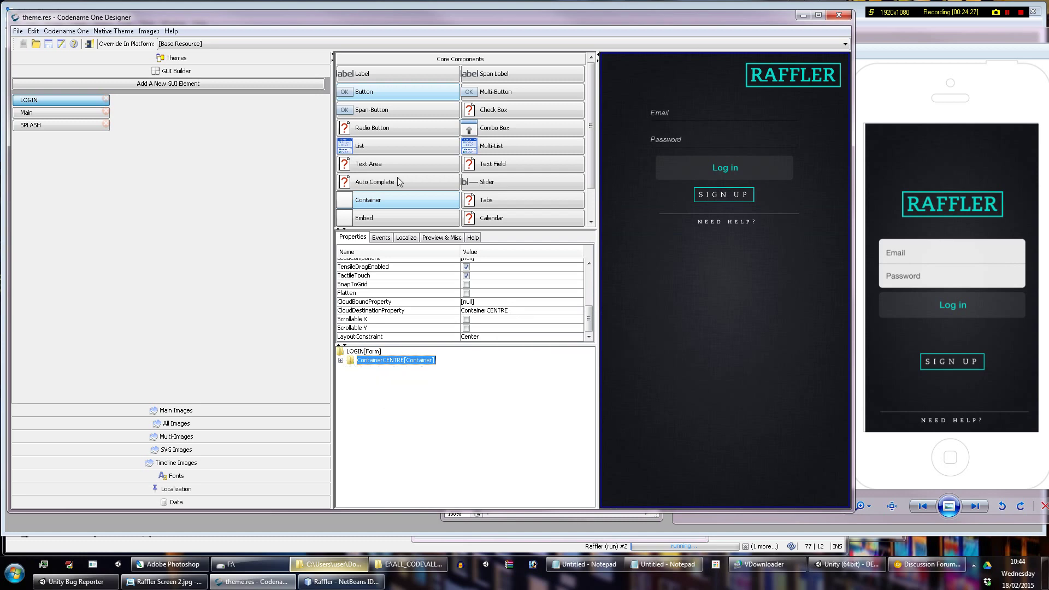
pyautogui.click(367, 200)
pyautogui.click(364, 352)
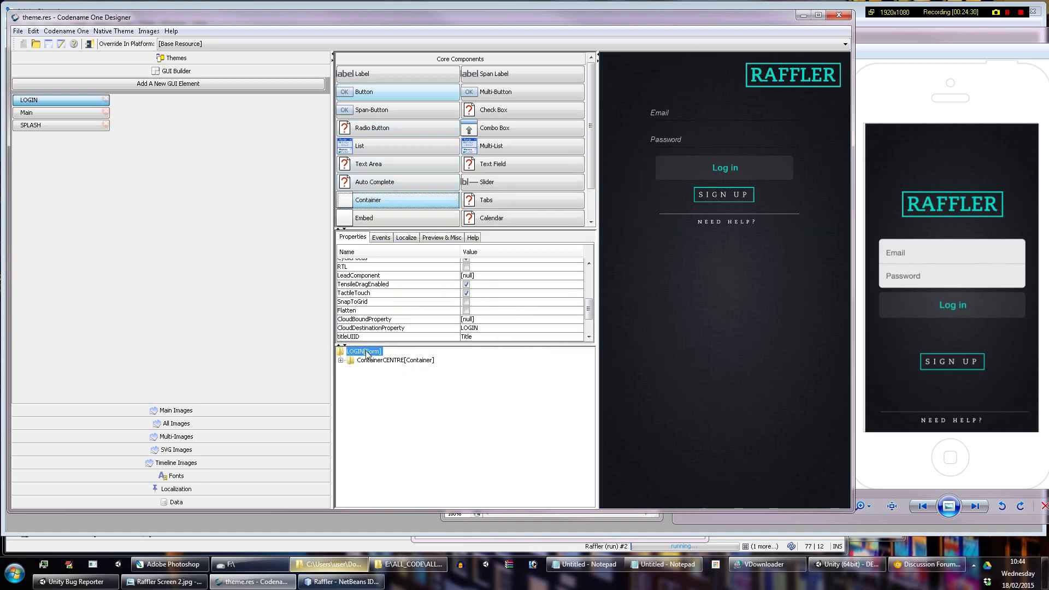
pyautogui.moveTo(366, 355); pyautogui.dragTo(366, 354)
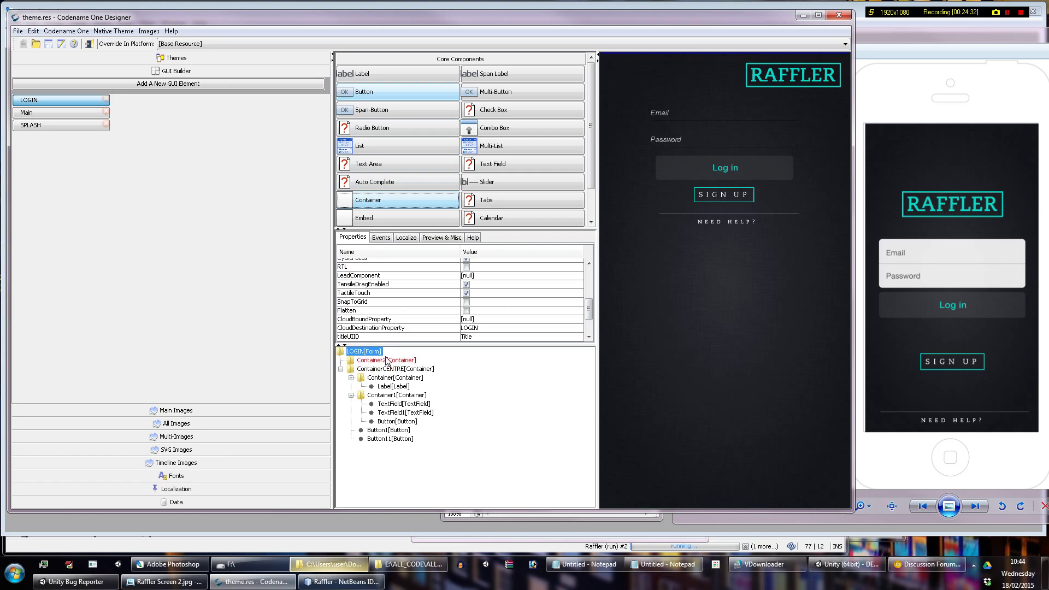
# Step: Rename the newly added container as ContainerSOUTH
pyautogui.click(387, 361)
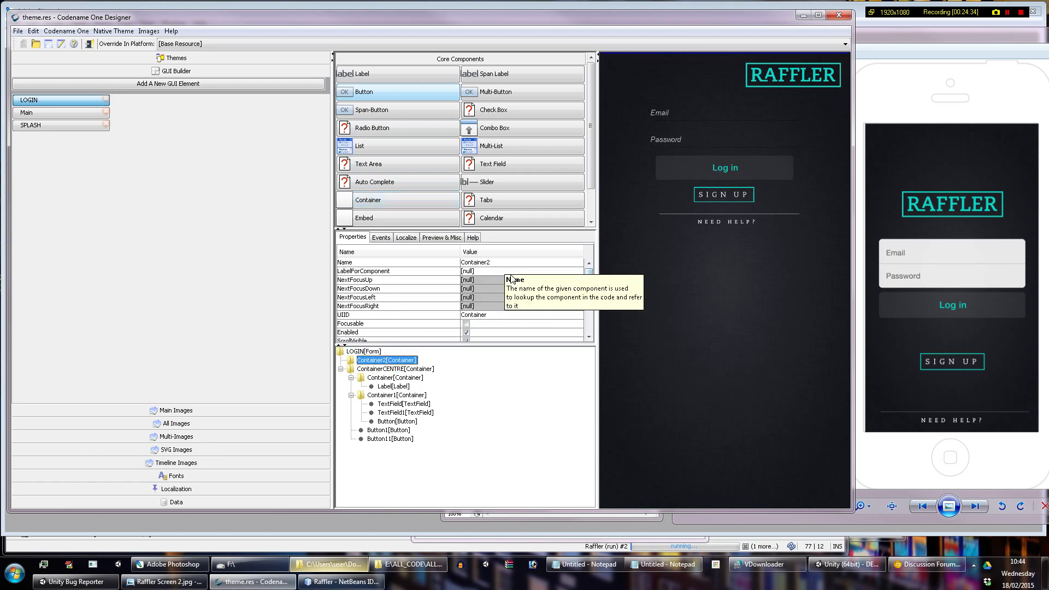
pyautogui.scroll(-10, 512, 281)
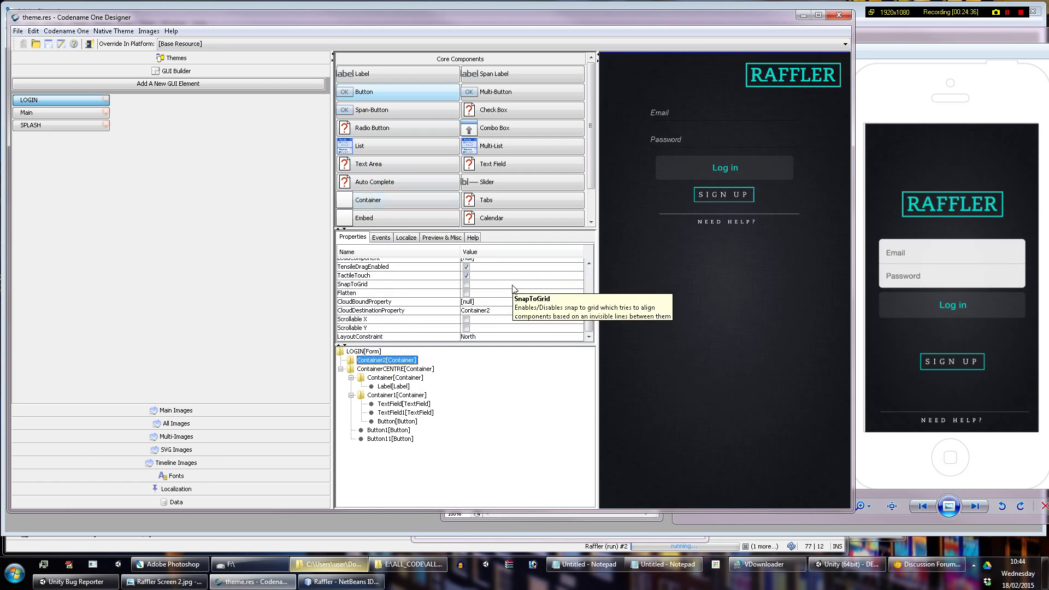
pyautogui.scroll(5, 512, 288)
pyautogui.scroll(1, 513, 288)
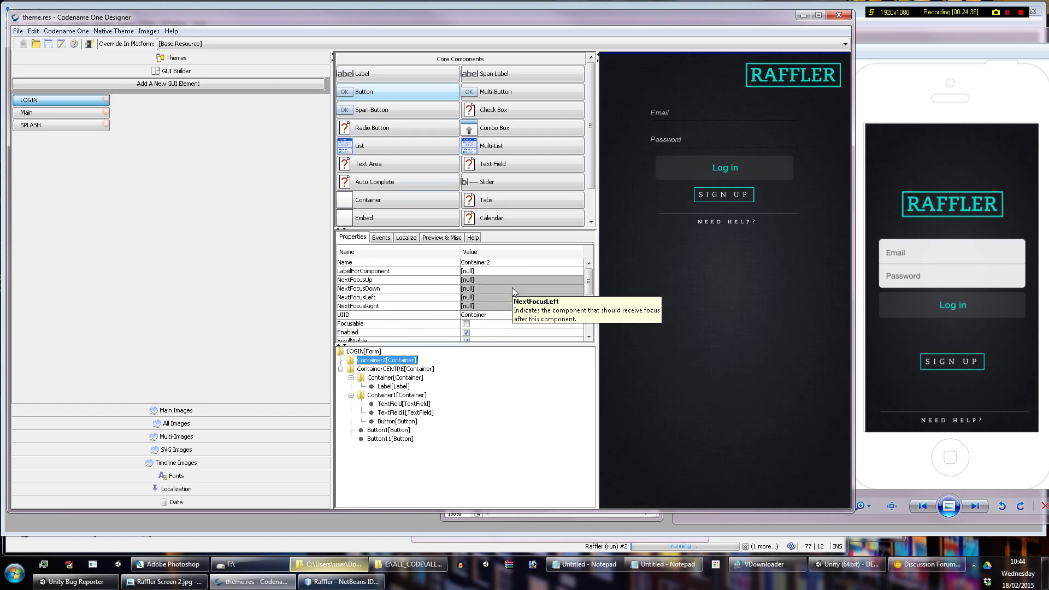
pyautogui.click(502, 263)
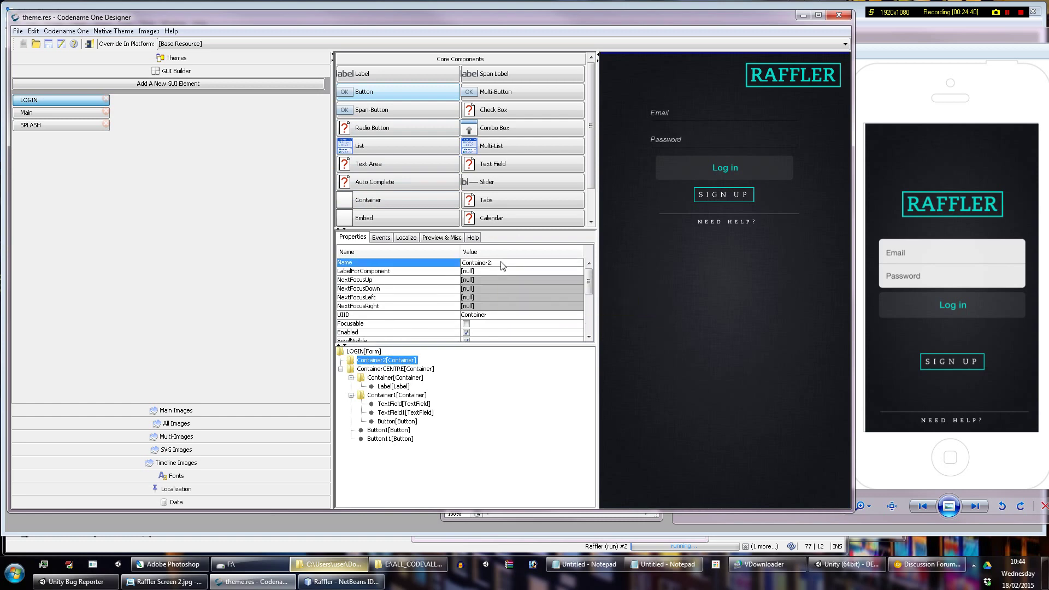
pyautogui.write('SOUTH')
pyautogui.press('Return')
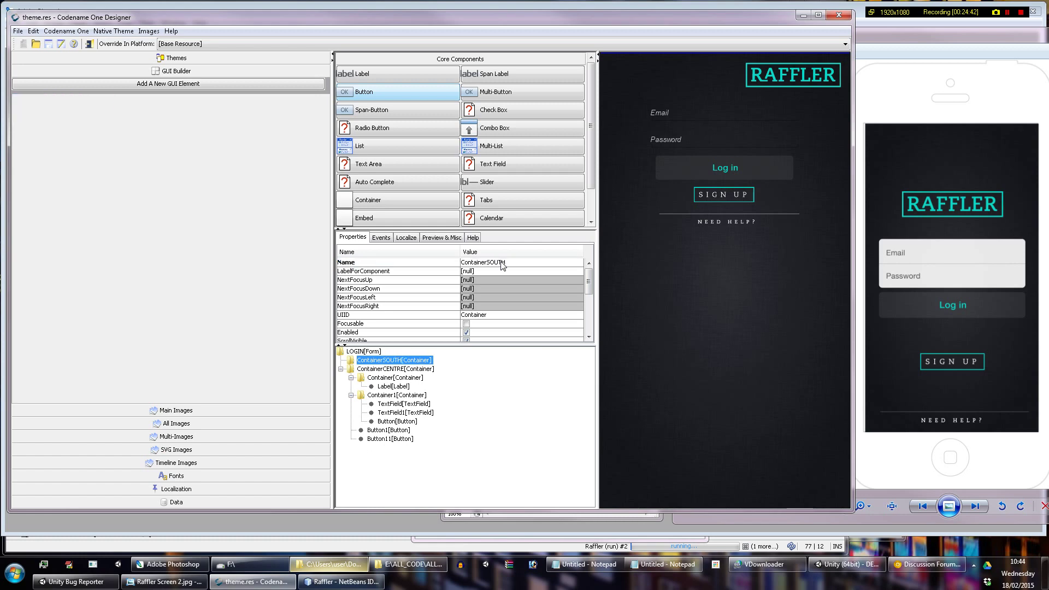
# Step: Set the layout constraint of ContainerSOUTH to South
pyautogui.scroll(-6, 528, 307)
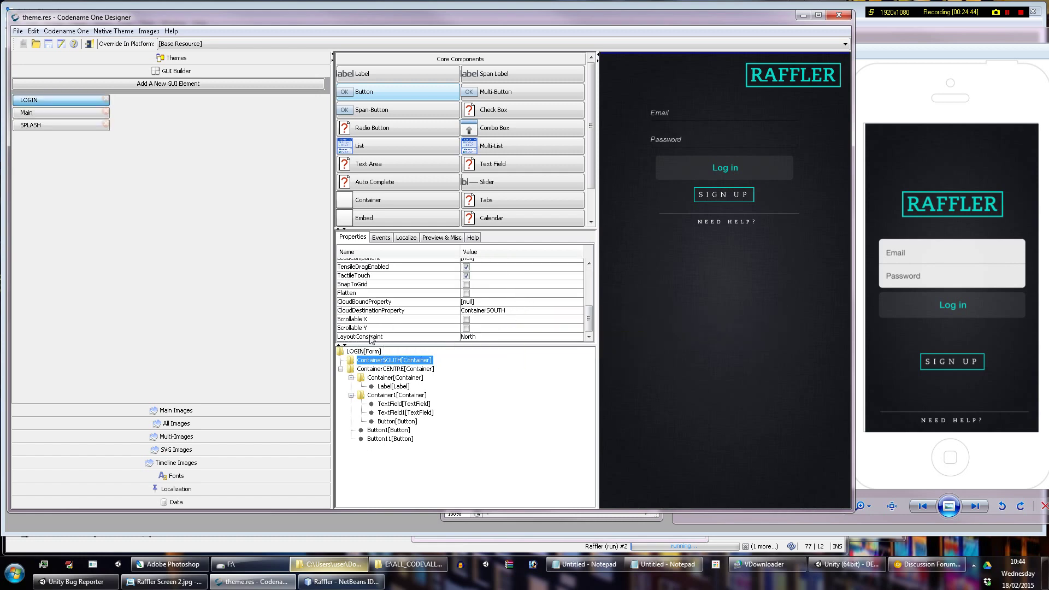
pyautogui.click(496, 337)
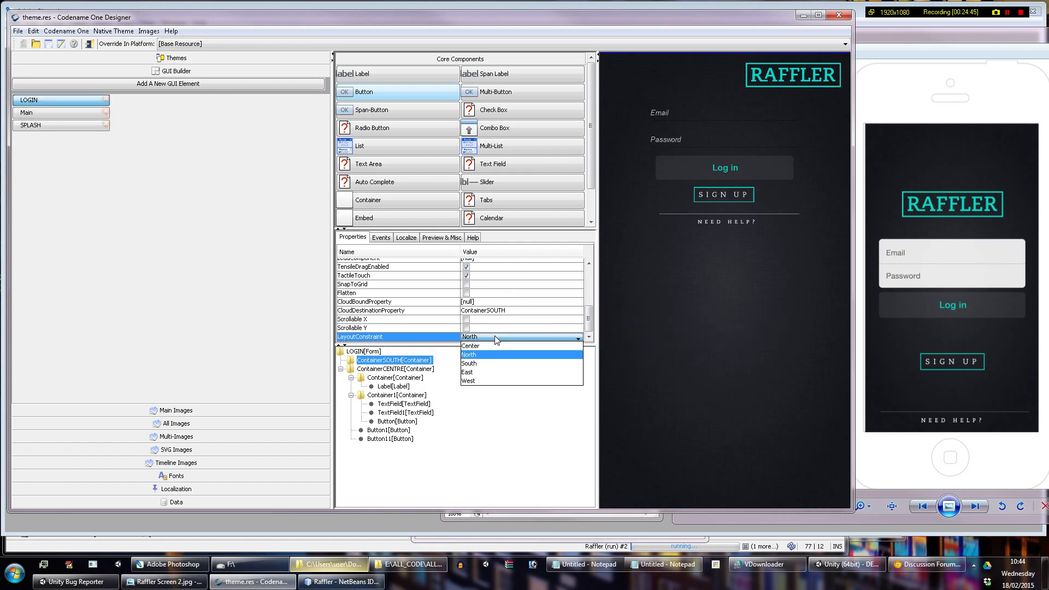
pyautogui.click(480, 370)
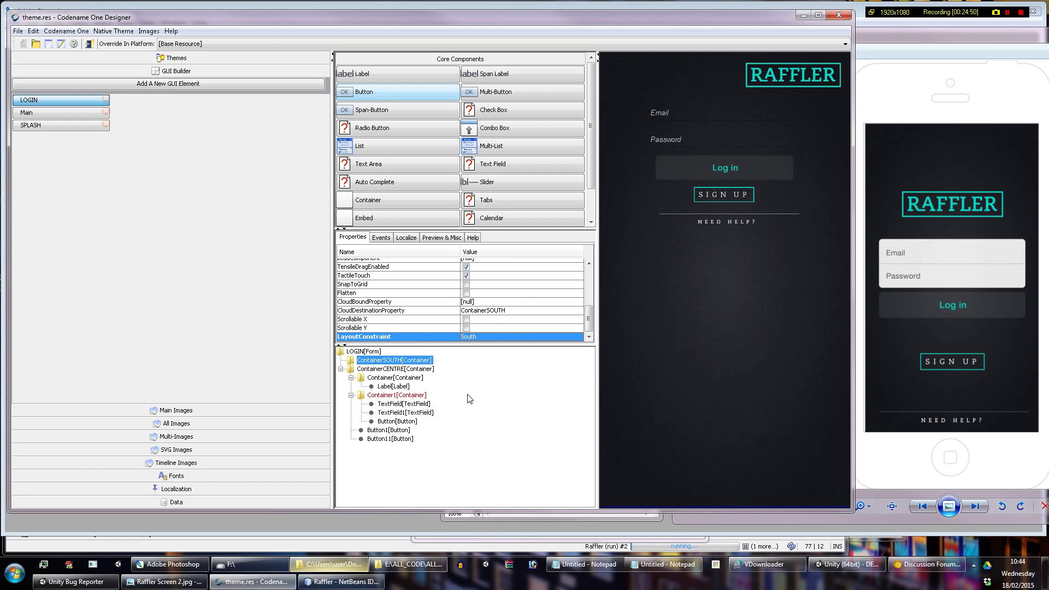
# Step: Move the NEED HELP? button from ContainerCENTRE into ContainerSOUTH
pyautogui.click(394, 425)
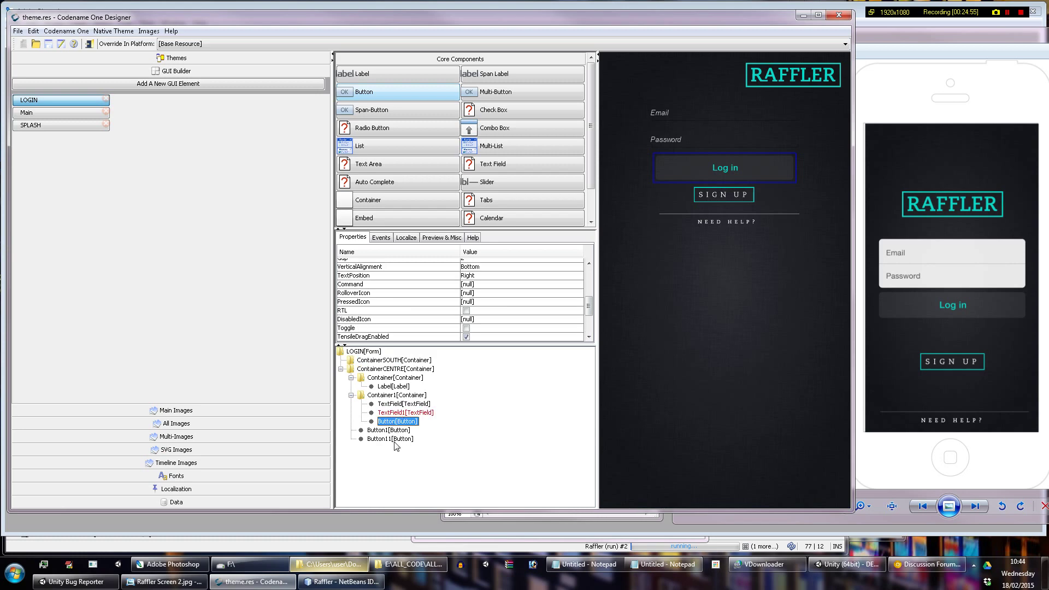
pyautogui.click(393, 431)
pyautogui.click(400, 440)
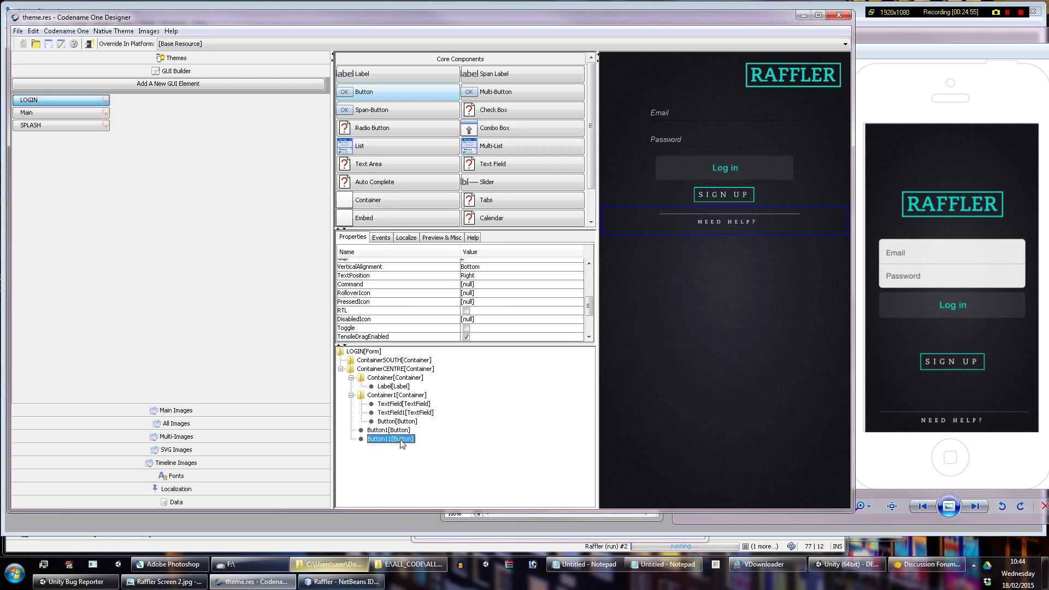
pyautogui.moveTo(398, 444); pyautogui.dragTo(403, 364)
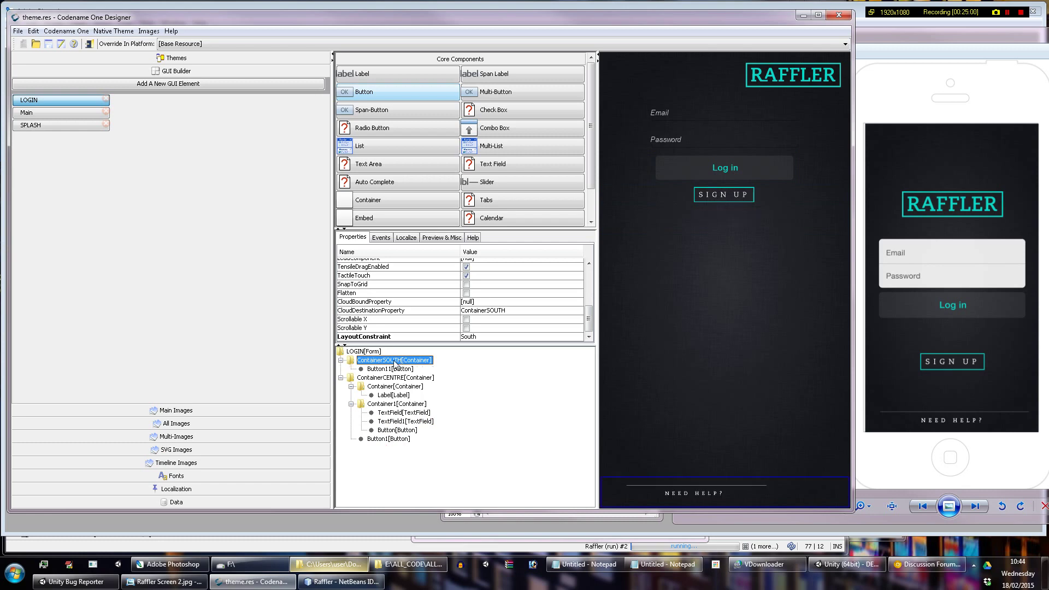
# Step: Set the Flow Layout alignment of ContainerSOUTH to Center
pyautogui.scroll(3, 503, 323)
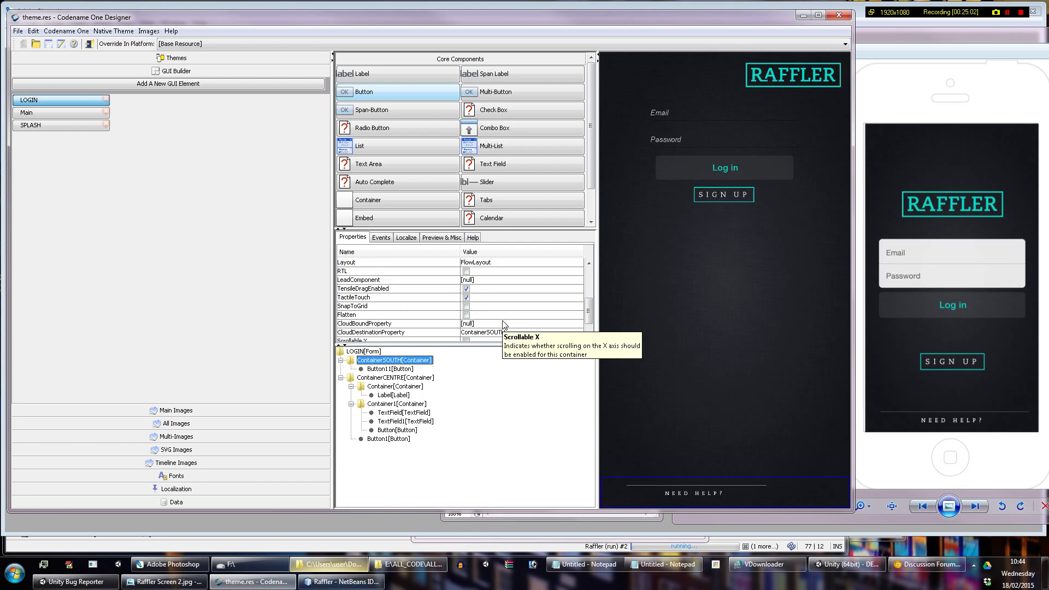
pyautogui.click(500, 314)
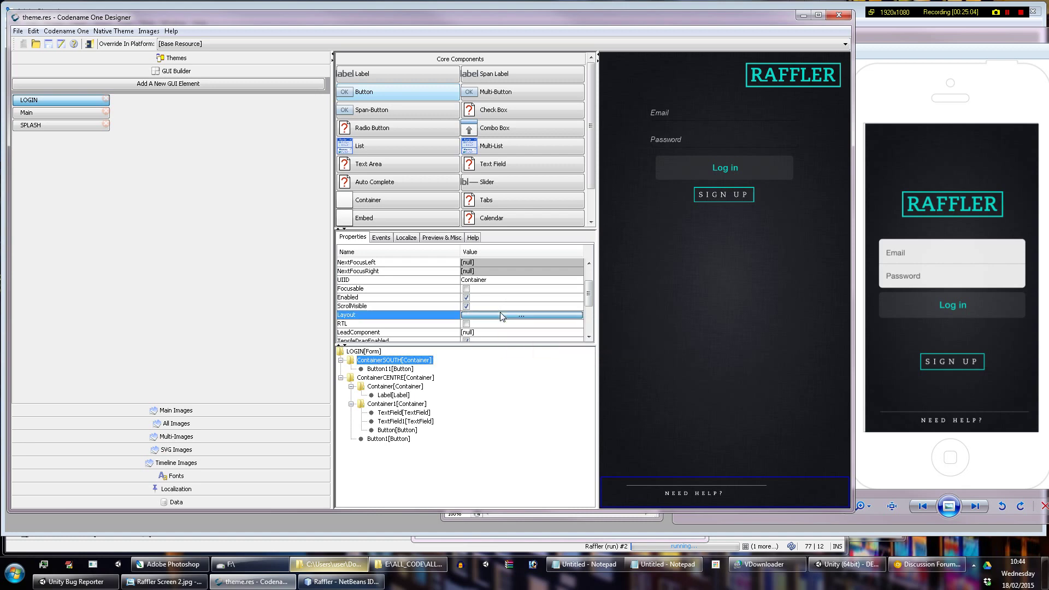
pyautogui.click(451, 244)
pyautogui.click(458, 261)
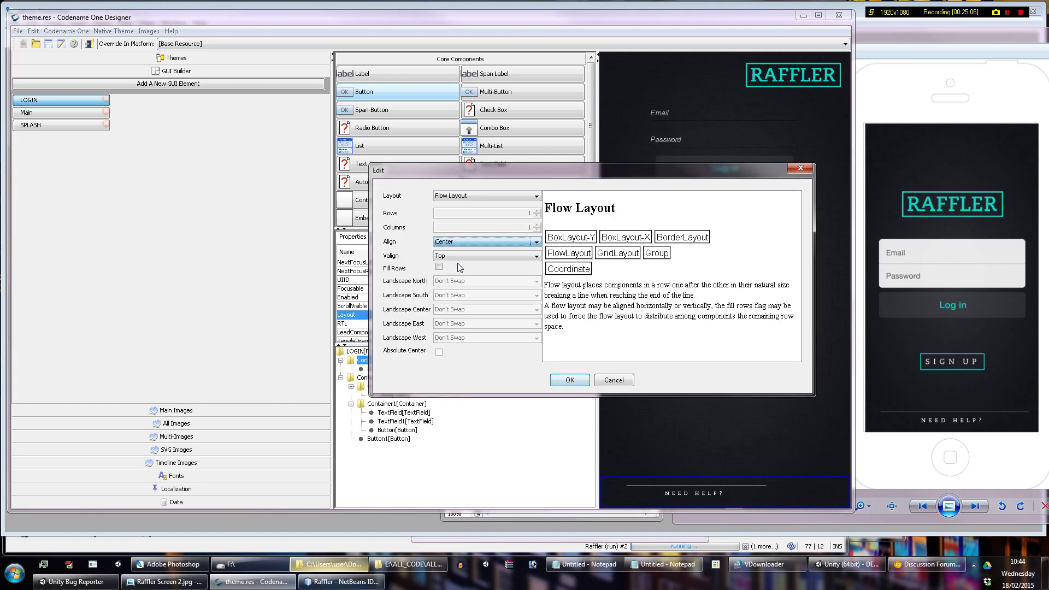
pyautogui.click(570, 380)
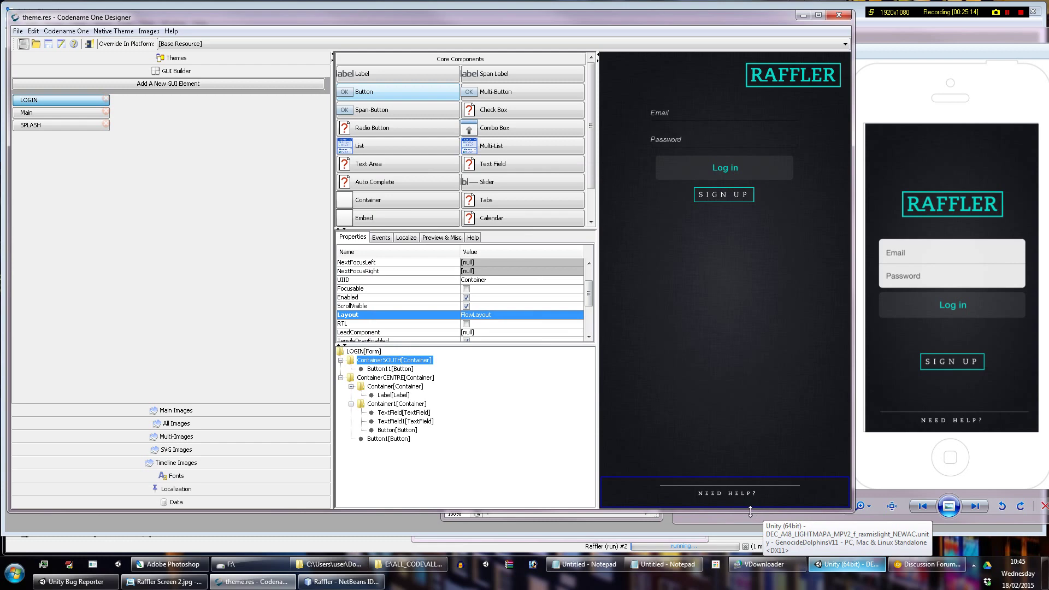
# Step: Shrink the designer window and place it beside the reference mockup so the form preview approximates the phone screen's proportions
pyautogui.moveTo(751, 512); pyautogui.dragTo(778, 434)
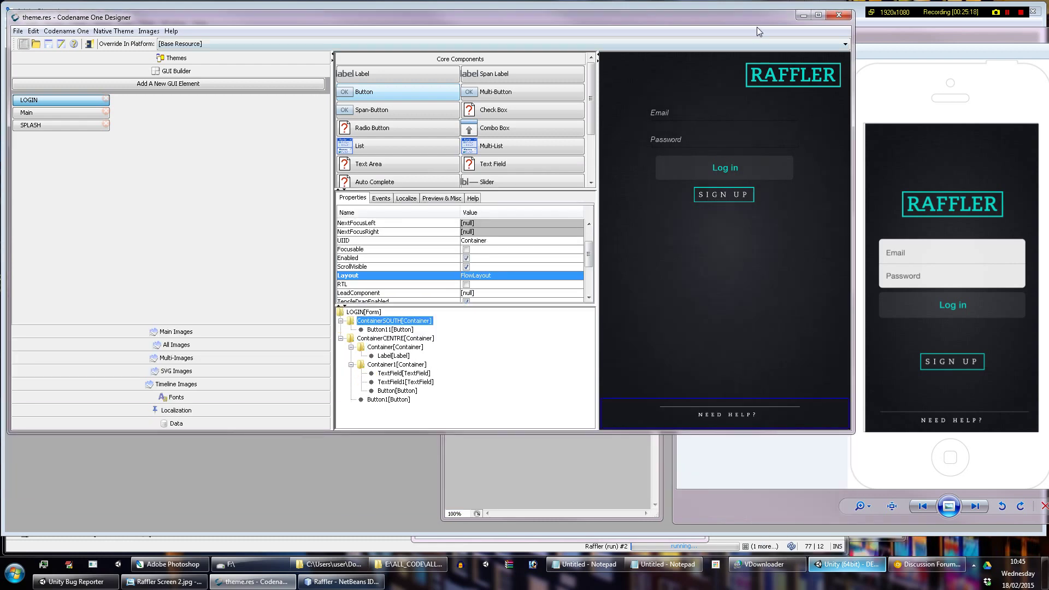
pyautogui.moveTo(761, 10); pyautogui.dragTo(763, 115)
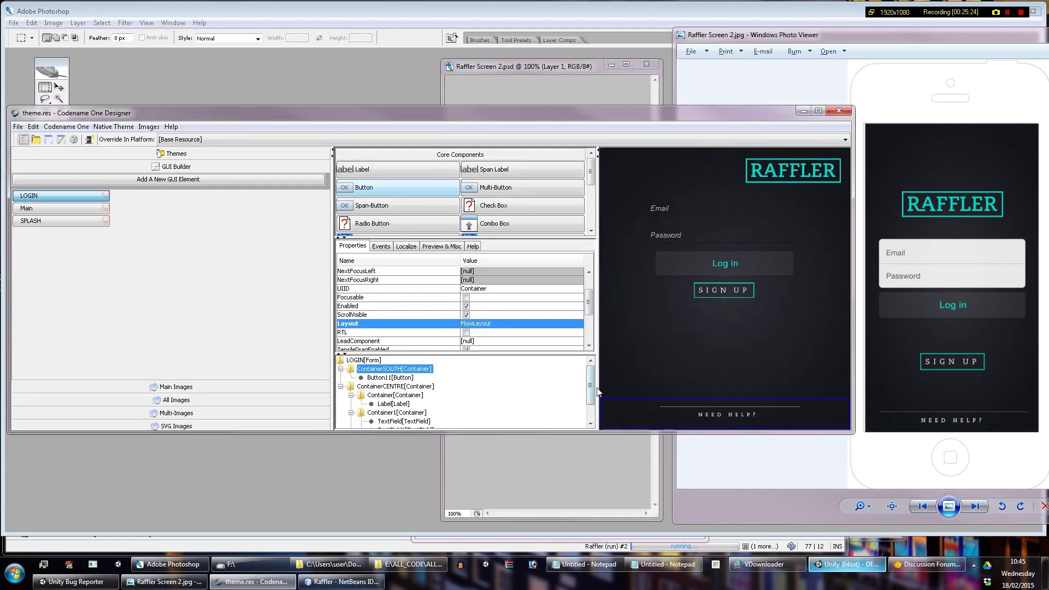
pyautogui.moveTo(851, 361); pyautogui.dragTo(806, 358)
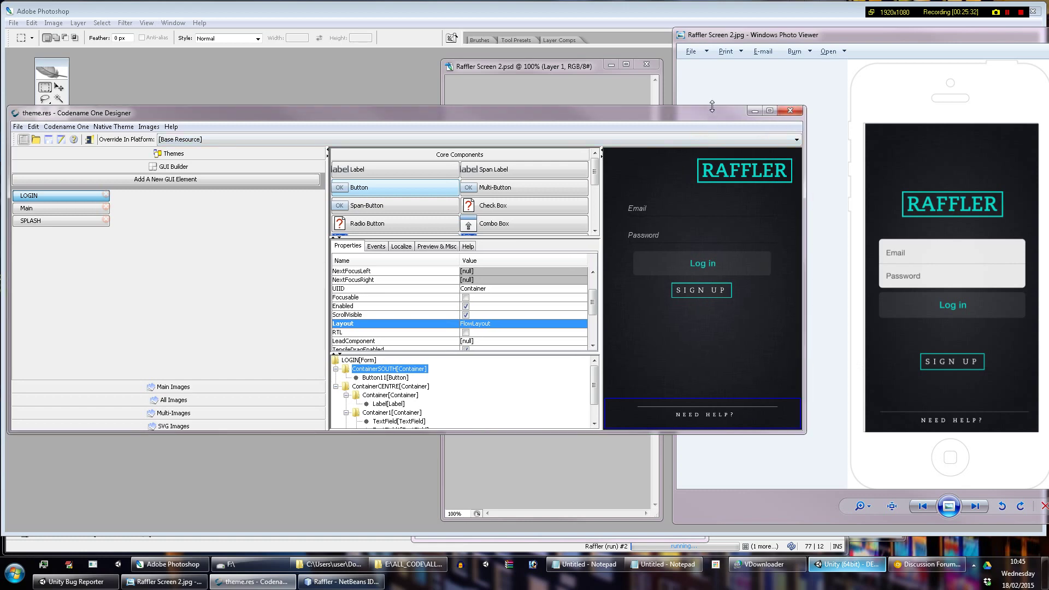
pyautogui.moveTo(712, 108); pyautogui.dragTo(719, 86)
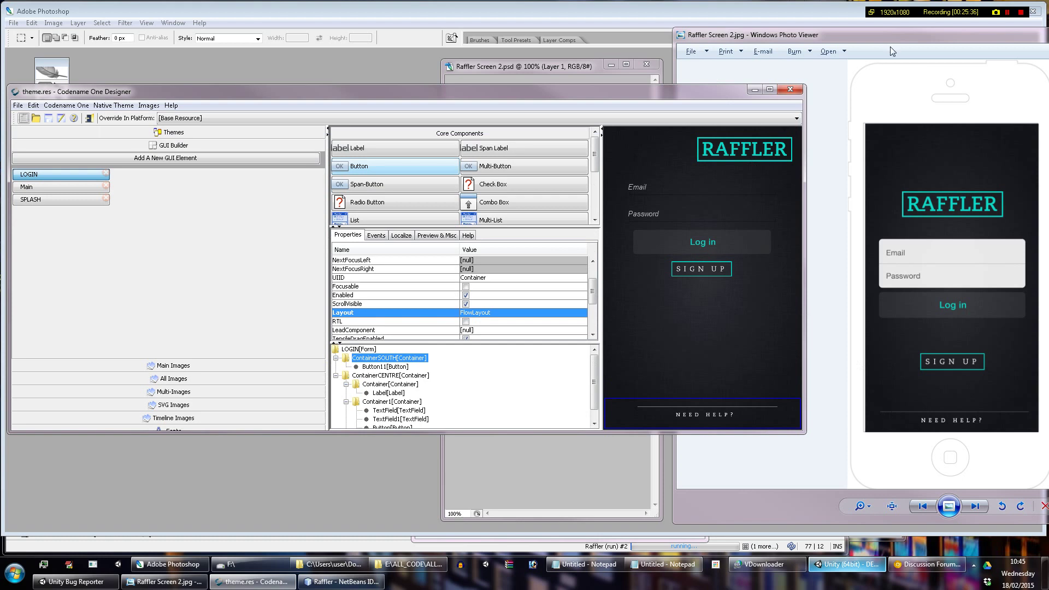
pyautogui.moveTo(724, 96); pyautogui.dragTo(743, 80)
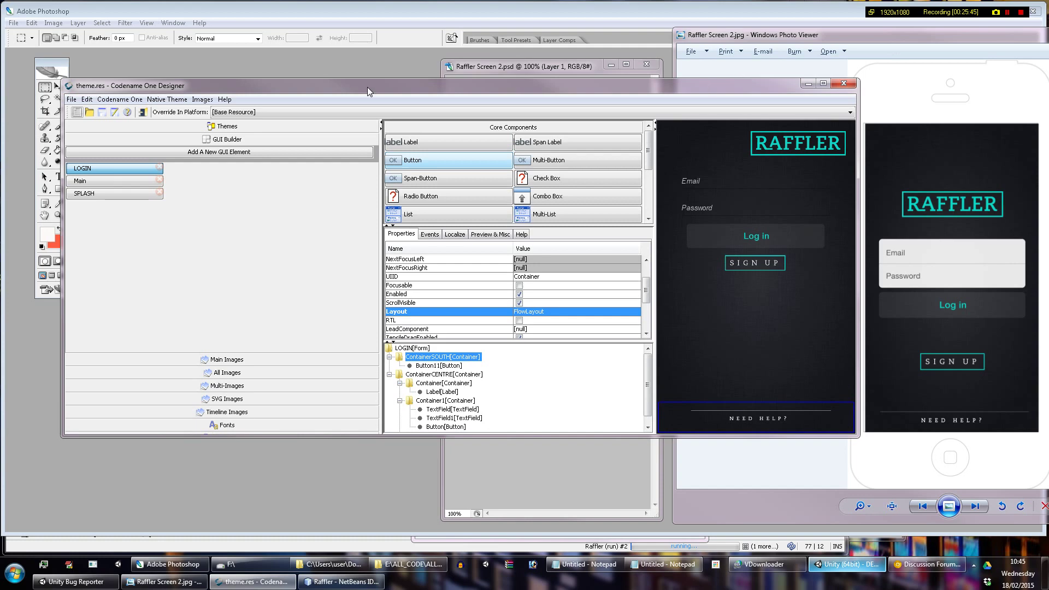
# Step: Open the existing theme named Theme for editing
pyautogui.click(249, 127)
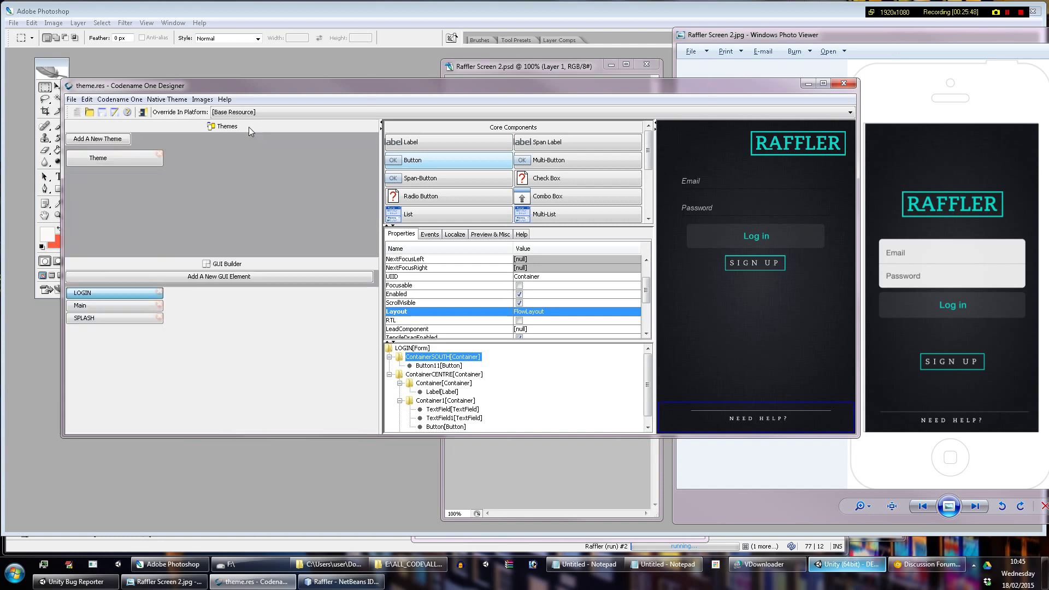
pyautogui.click(107, 163)
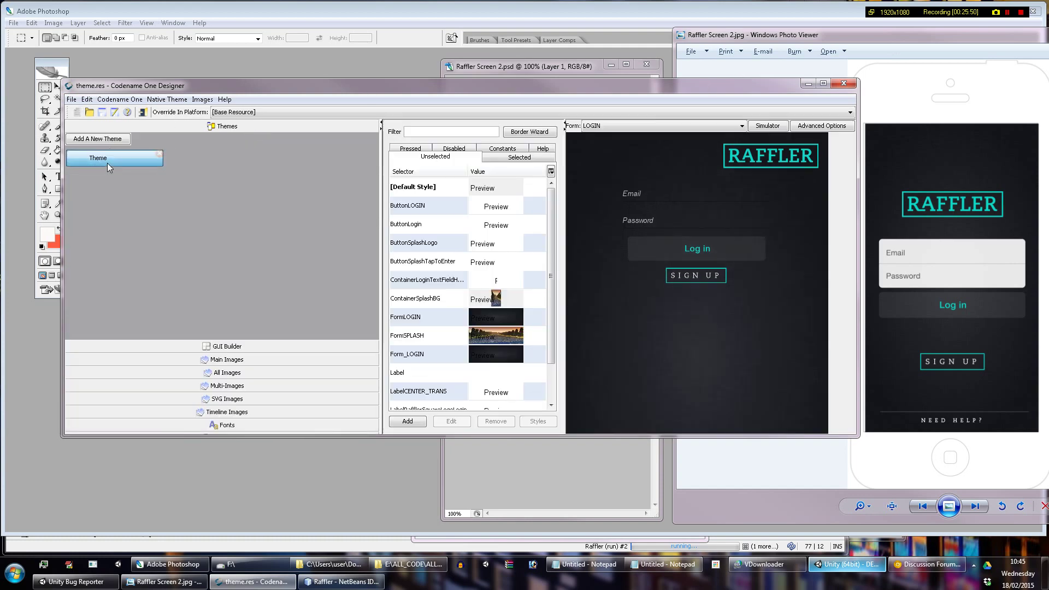
# Step: Expand the advanced options of the theme preview and reopen the LOGIN form for layout editing
pyautogui.click(840, 126)
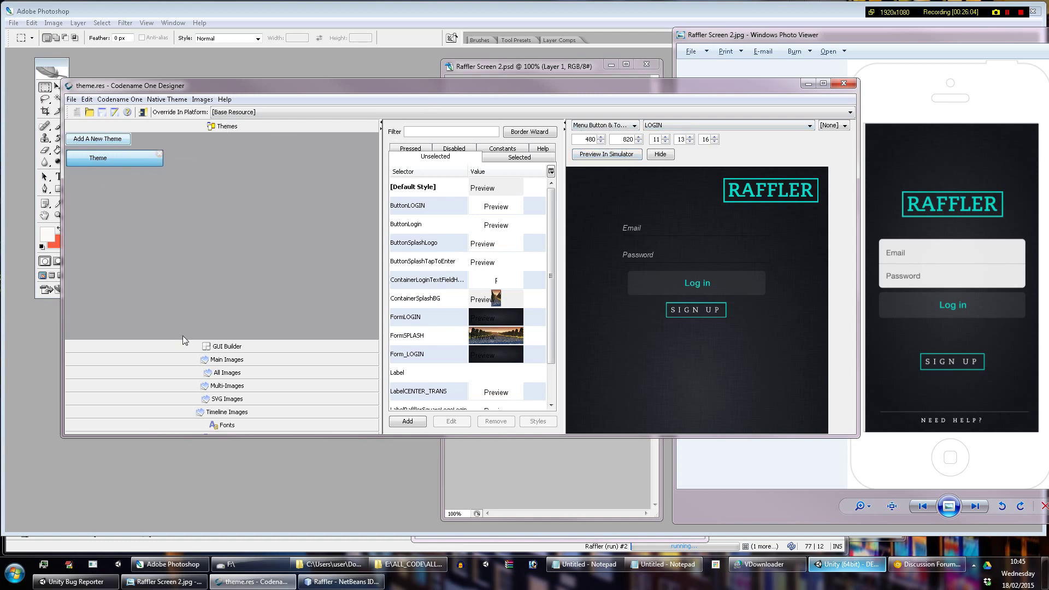
pyautogui.click(224, 348)
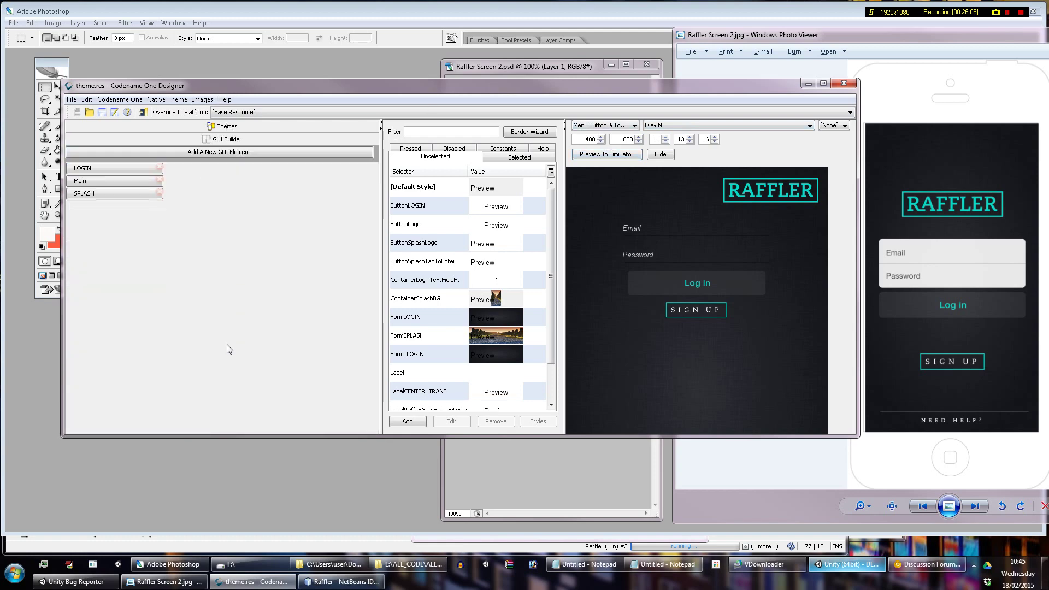
pyautogui.click(110, 170)
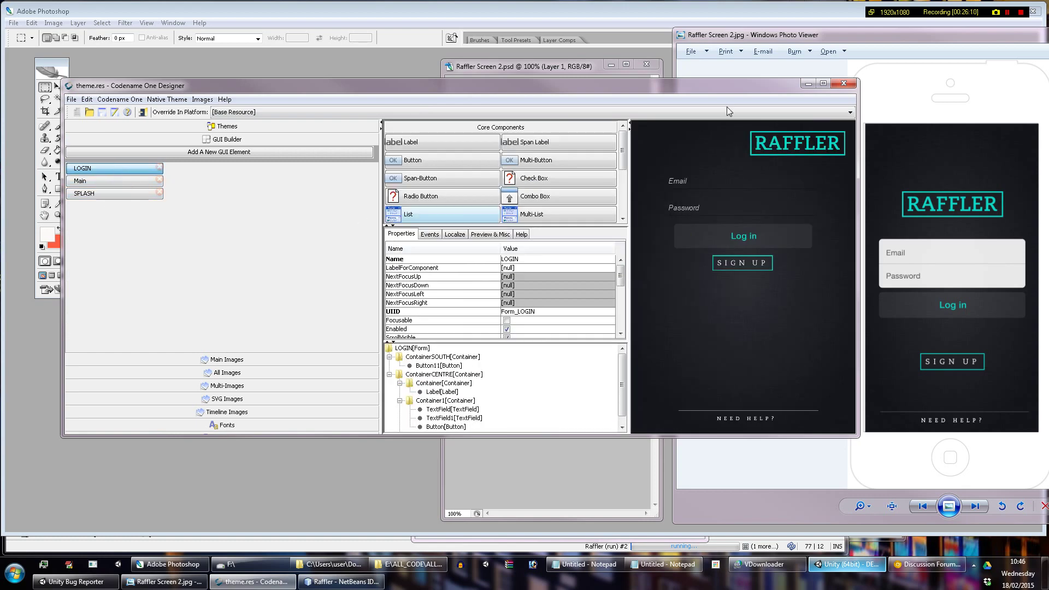
# Step: Apply a centre-aligned Flow Layout to the container that holds the RAFFLER logo label
pyautogui.click(798, 147)
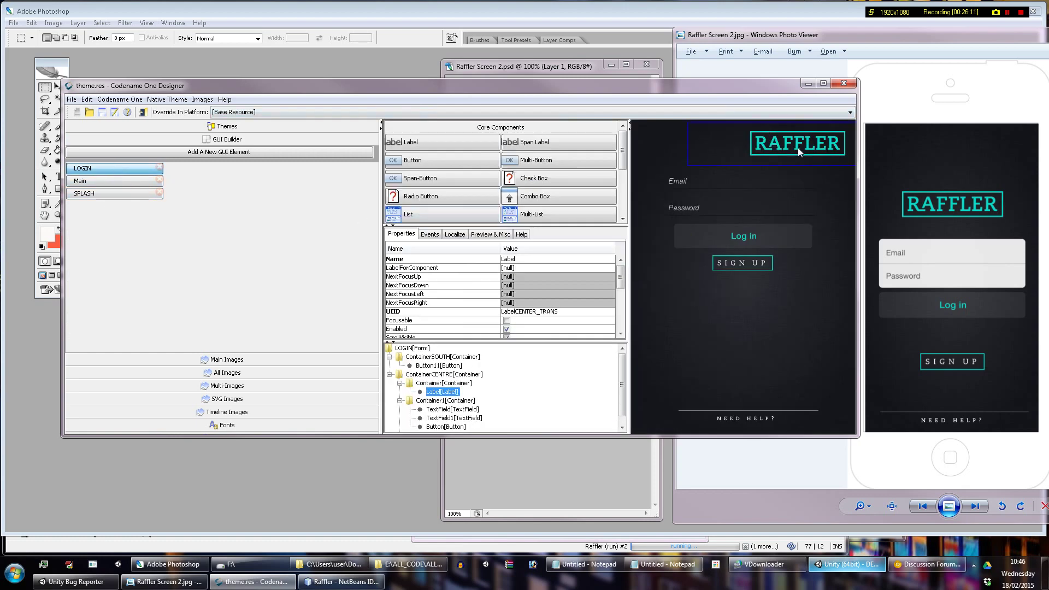
pyautogui.click(444, 384)
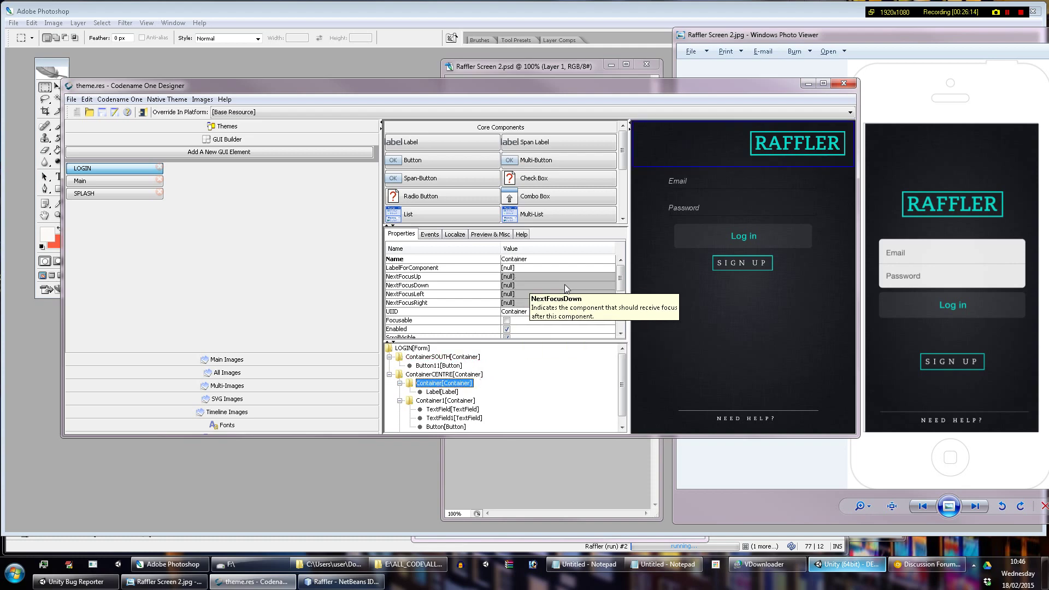
pyautogui.scroll(-2, 546, 290)
pyautogui.click(526, 295)
pyautogui.click(526, 297)
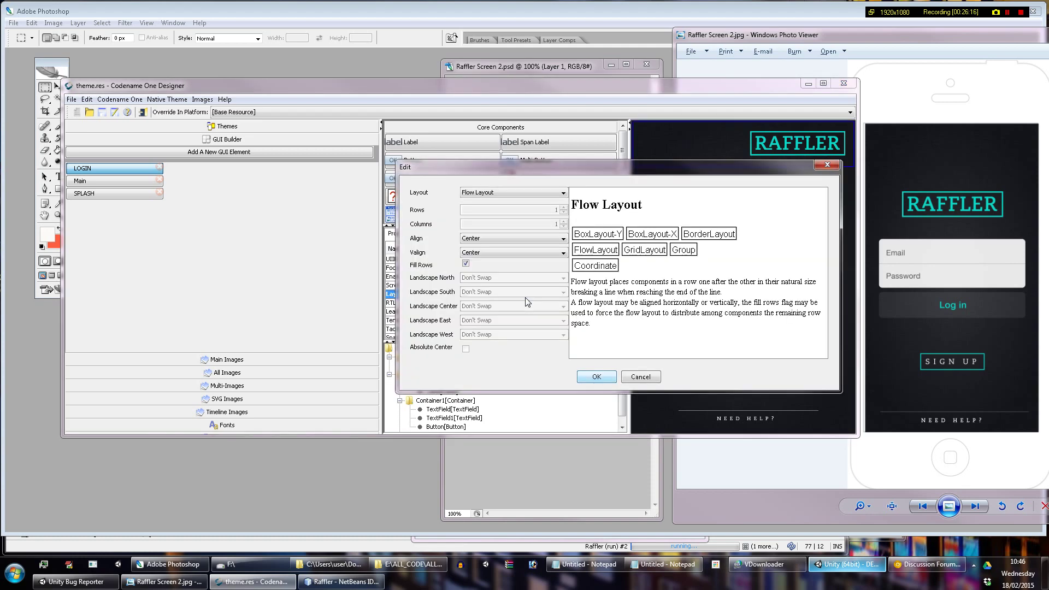
pyautogui.click(598, 377)
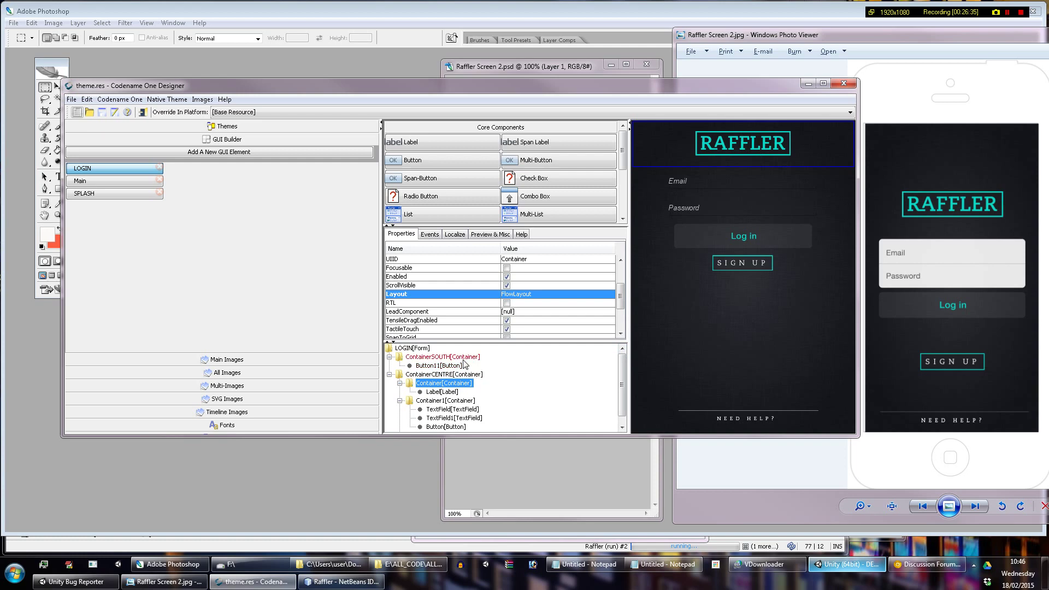
# Step: Add a Container directly under the LOGIN form and name it ContainerNORTH
pyautogui.click(389, 357)
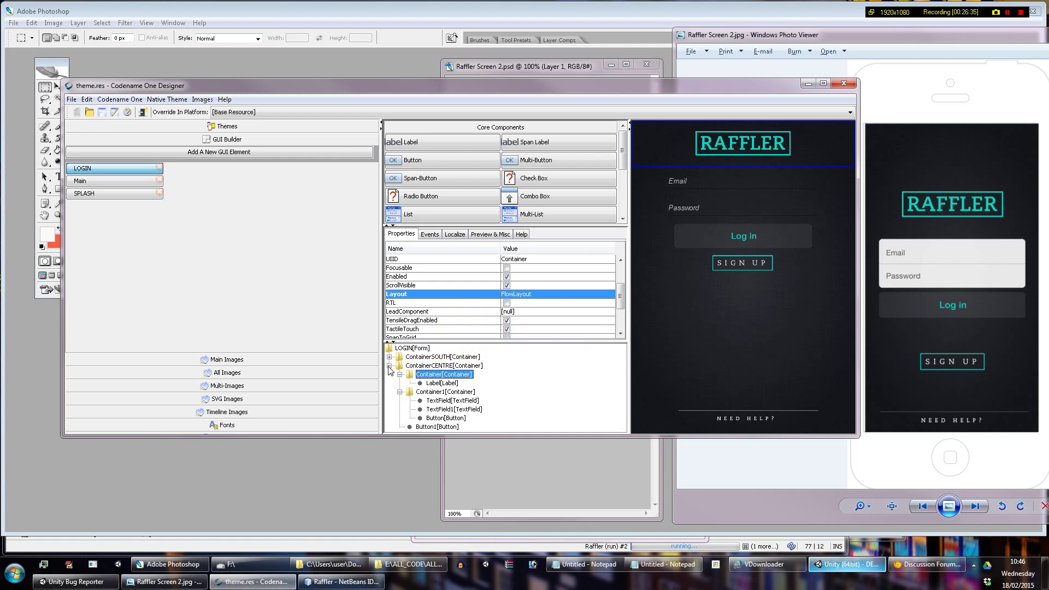
pyautogui.click(390, 366)
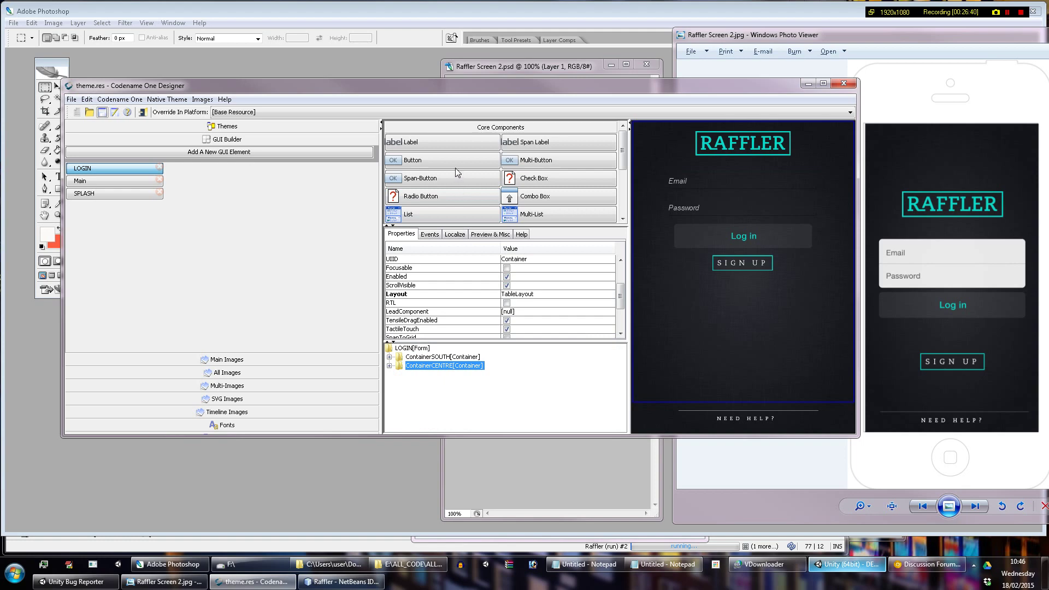
pyautogui.moveTo(623, 157); pyautogui.dragTo(625, 189)
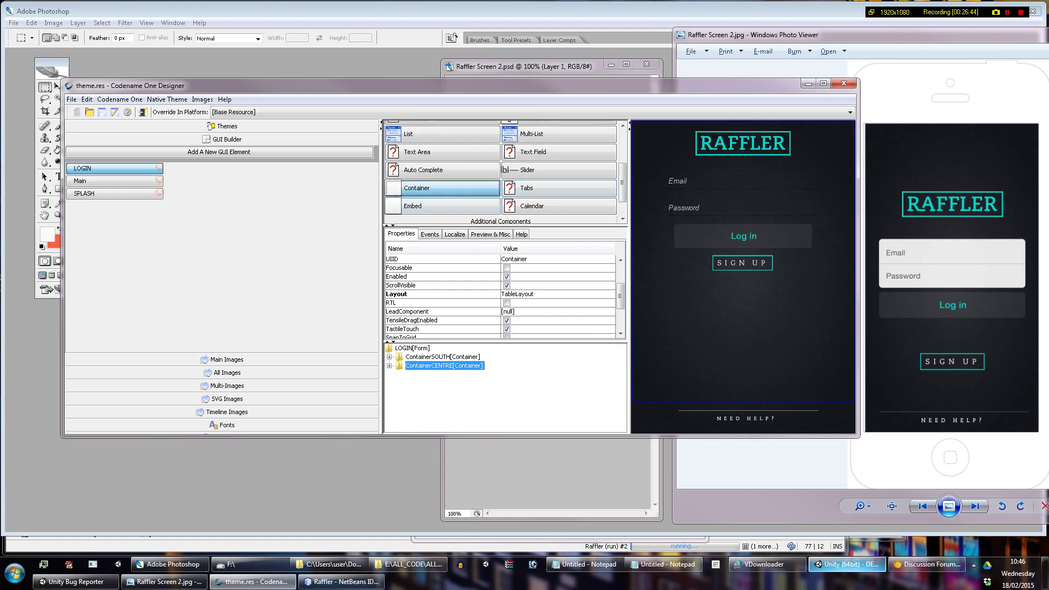
pyautogui.moveTo(417, 188); pyautogui.dragTo(421, 350)
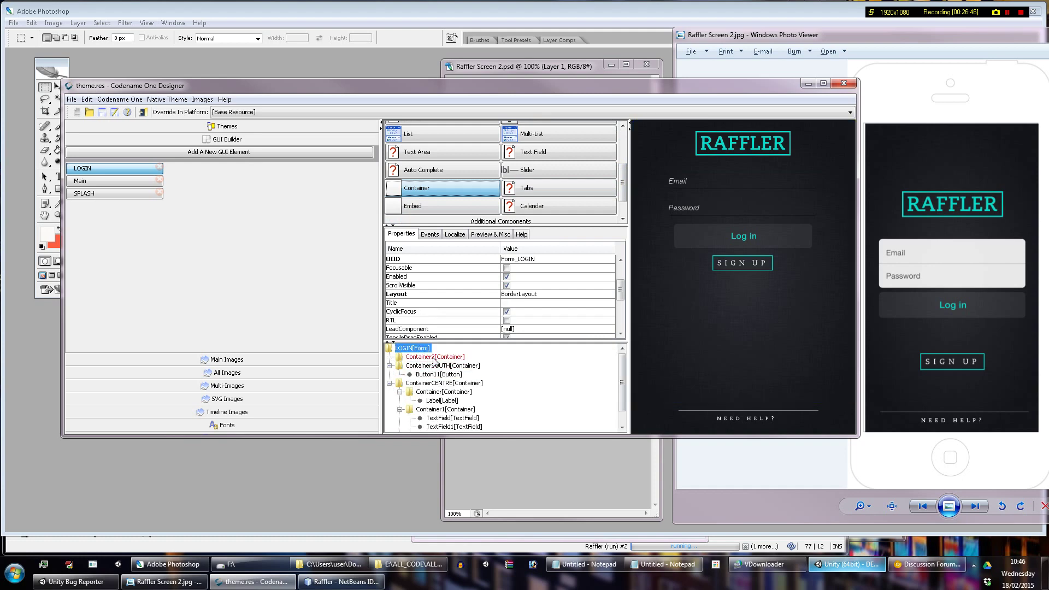
pyautogui.scroll(2, 508, 279)
pyautogui.click(534, 259)
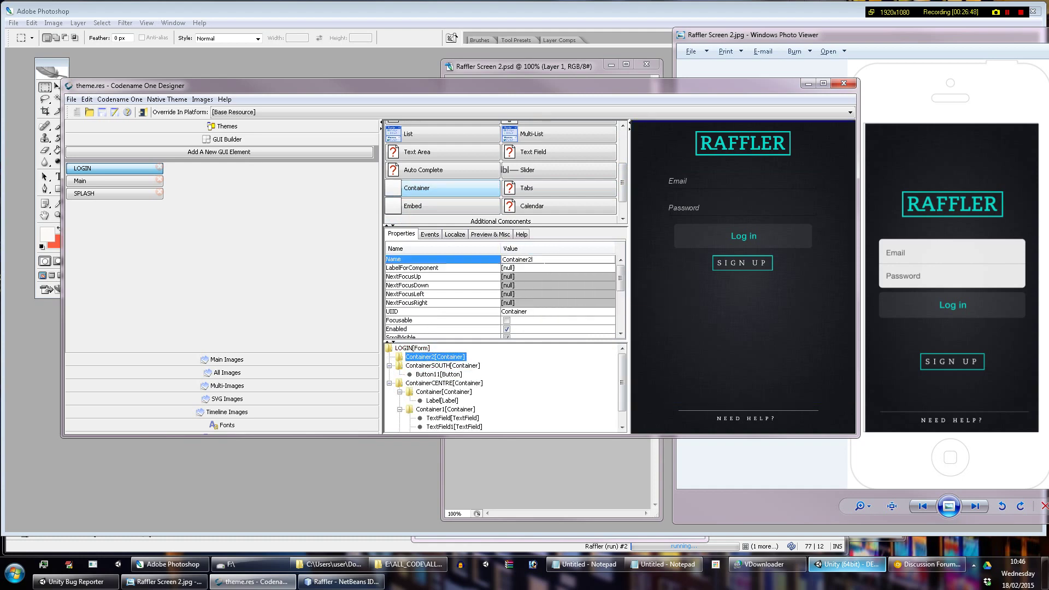
pyautogui.write('RTH')
pyautogui.press('Return')
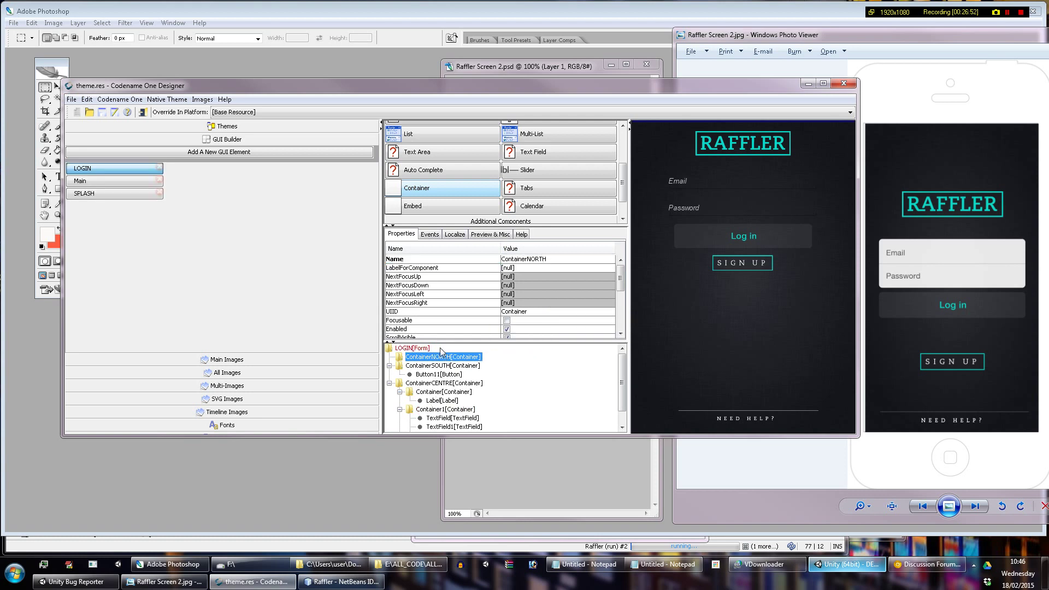
# Step: Add a Label inside ContainerNORTH and slightly reduce the designer window's height
pyautogui.scroll(-5, 544, 329)
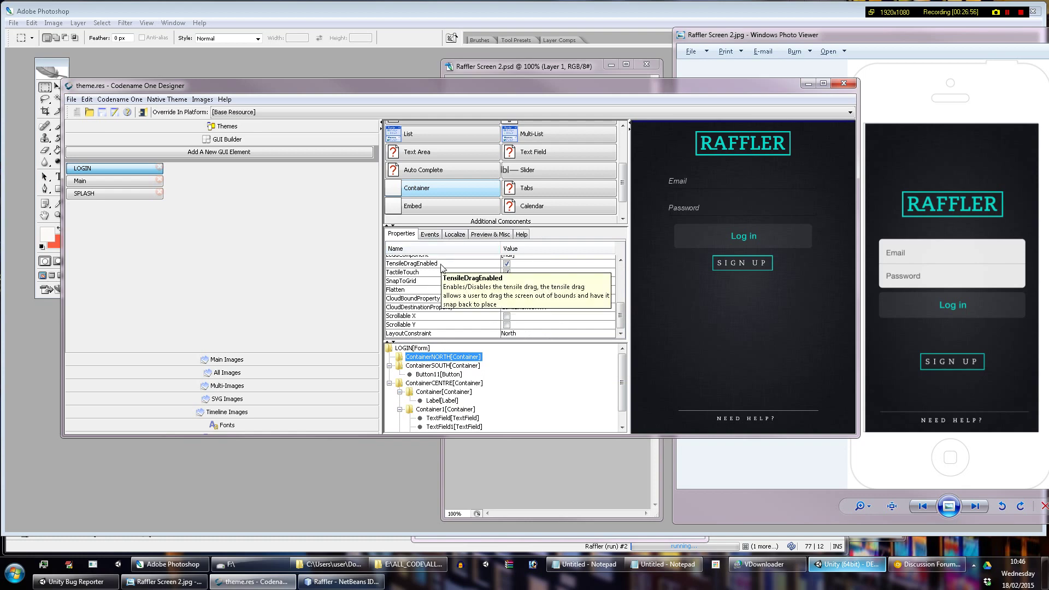
pyautogui.scroll(1, 511, 218)
pyautogui.scroll(3, 512, 217)
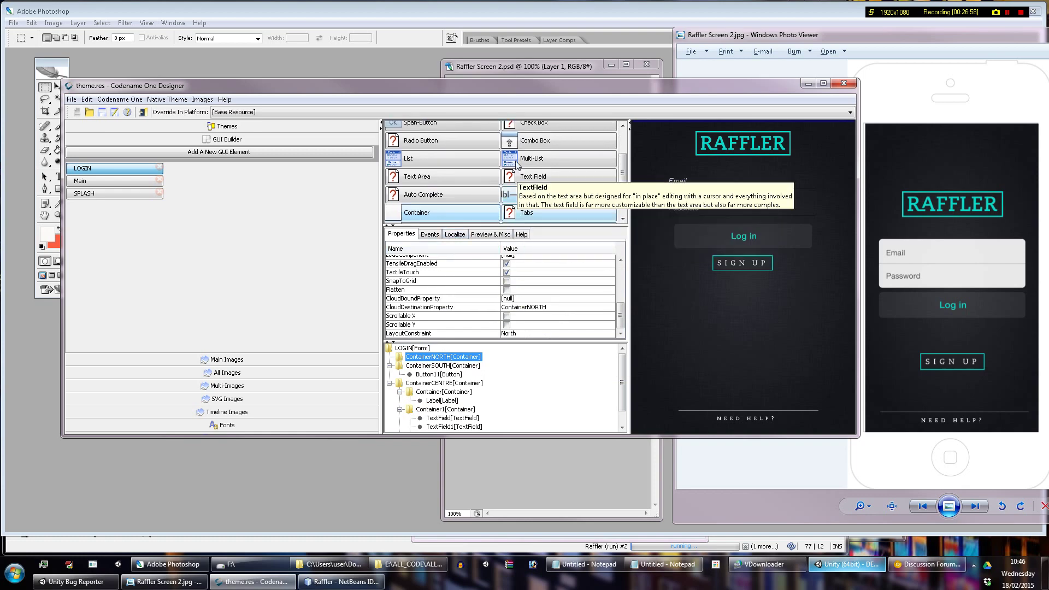
pyautogui.click(404, 141)
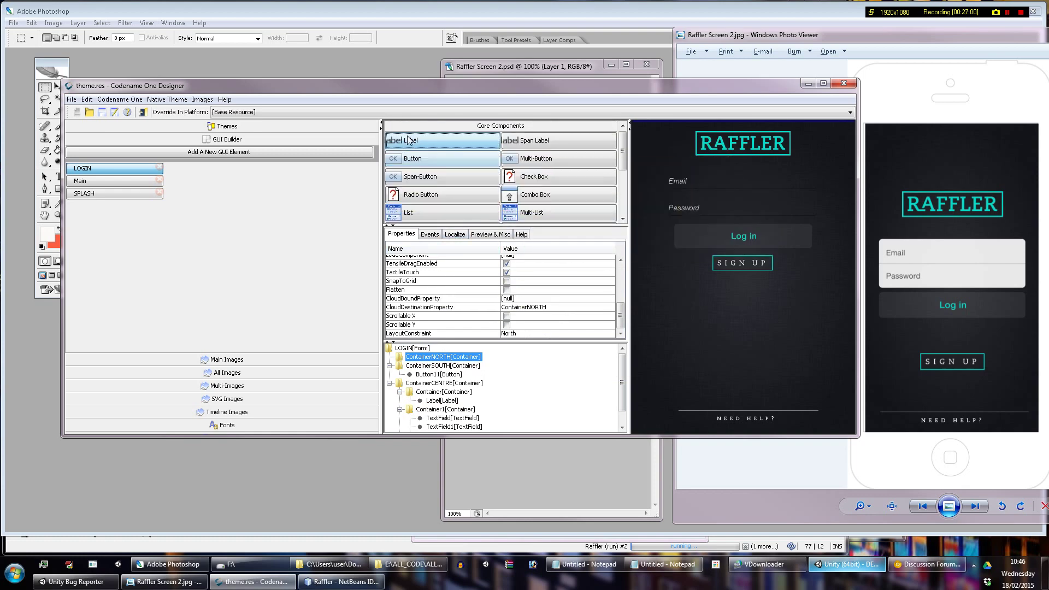
pyautogui.click(417, 358)
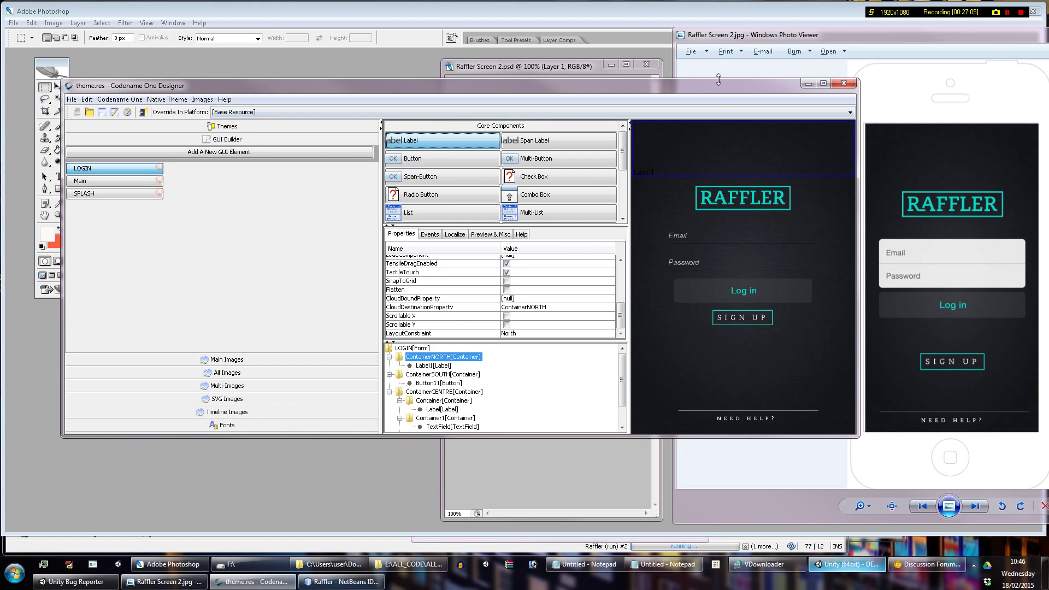
pyautogui.moveTo(719, 80); pyautogui.dragTo(722, 82)
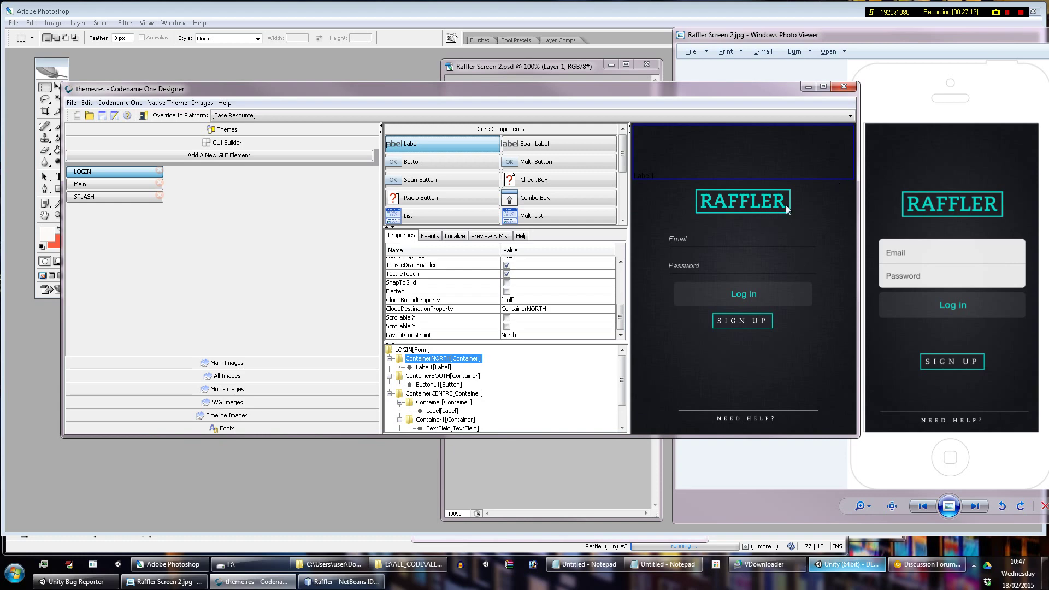
# Step: Replace the text of the label in ContainerNORTH with a blank space so it acts as an invisible spacer
pyautogui.click(740, 211)
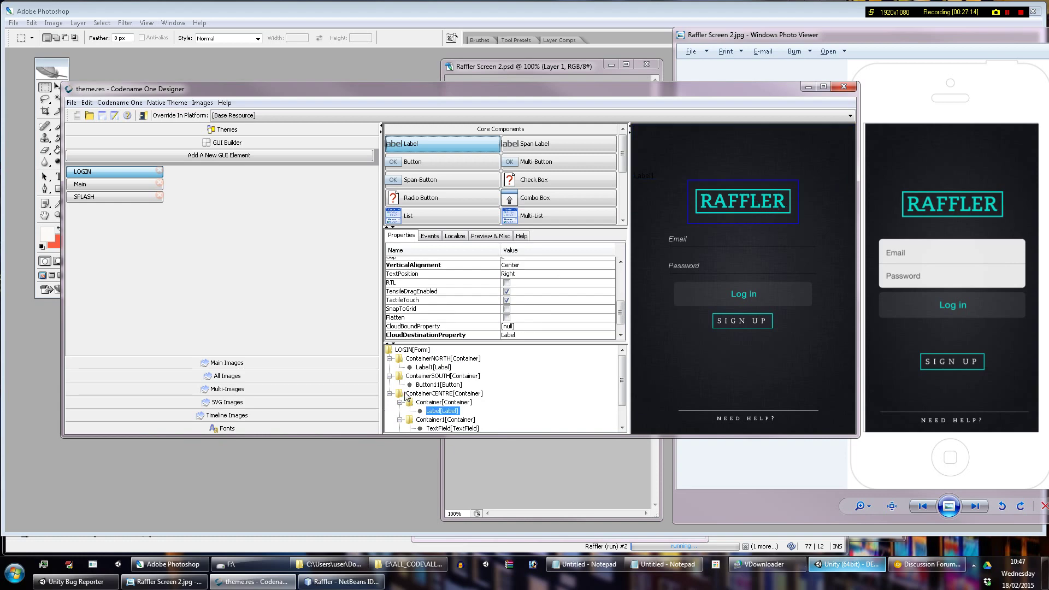
pyautogui.click(441, 384)
pyautogui.click(440, 368)
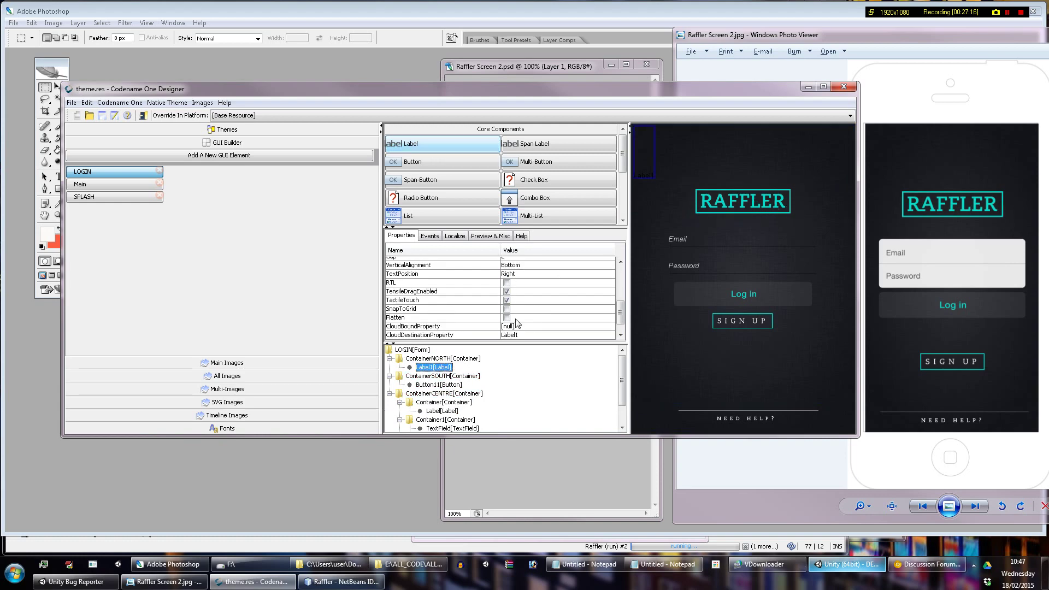
pyautogui.scroll(2, 540, 296)
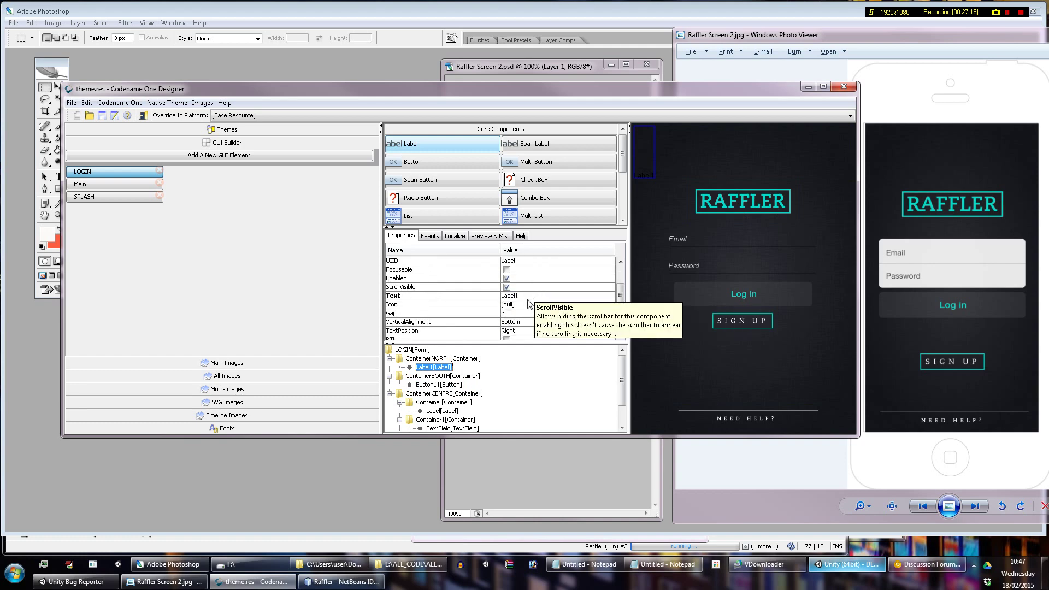
pyautogui.click(530, 298)
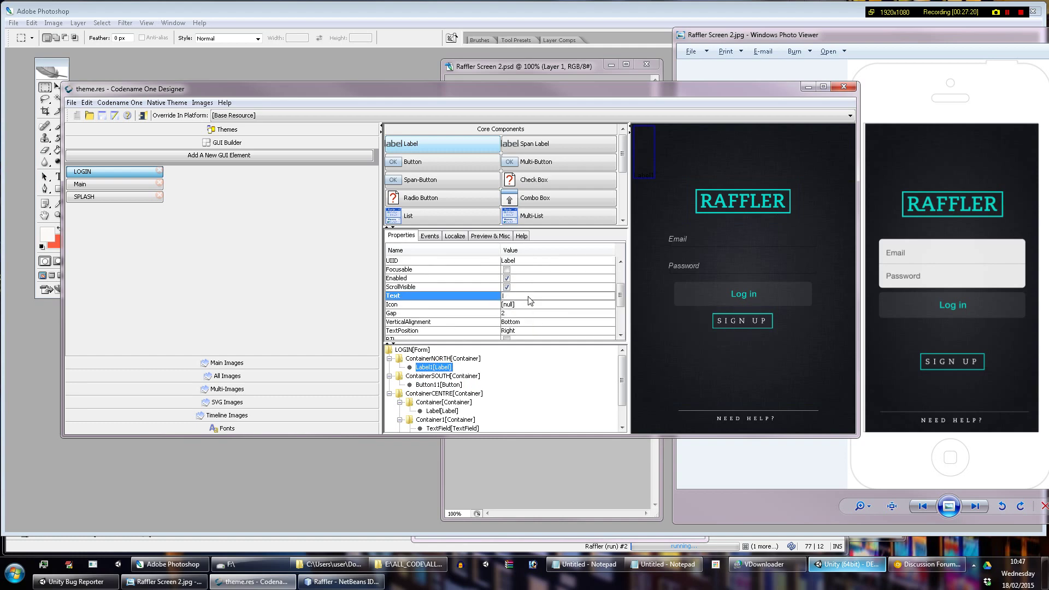
pyautogui.press('Return')
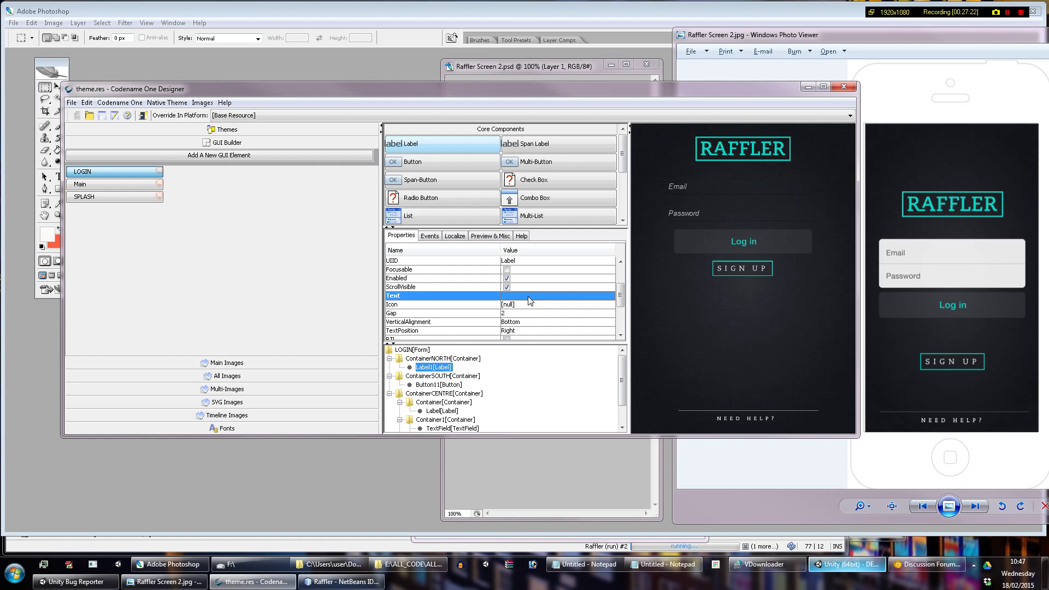
pyautogui.click(529, 298)
pyautogui.press('Return')
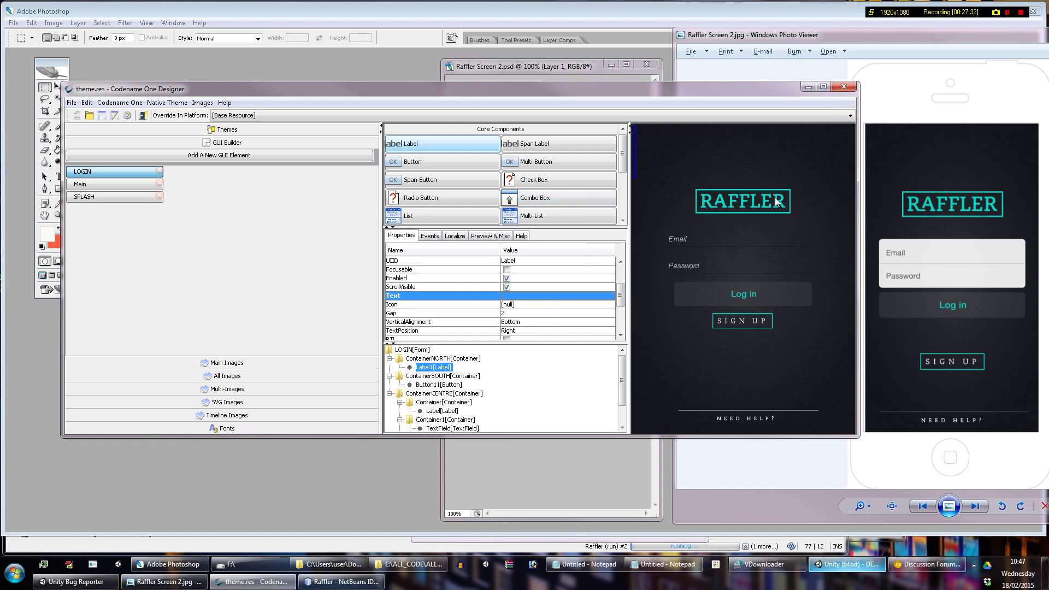
# Step: Examine the LOGIN form's component hierarchy, from the three top-level containers to the elements nested in ContainerCENTRE
pyautogui.click(741, 326)
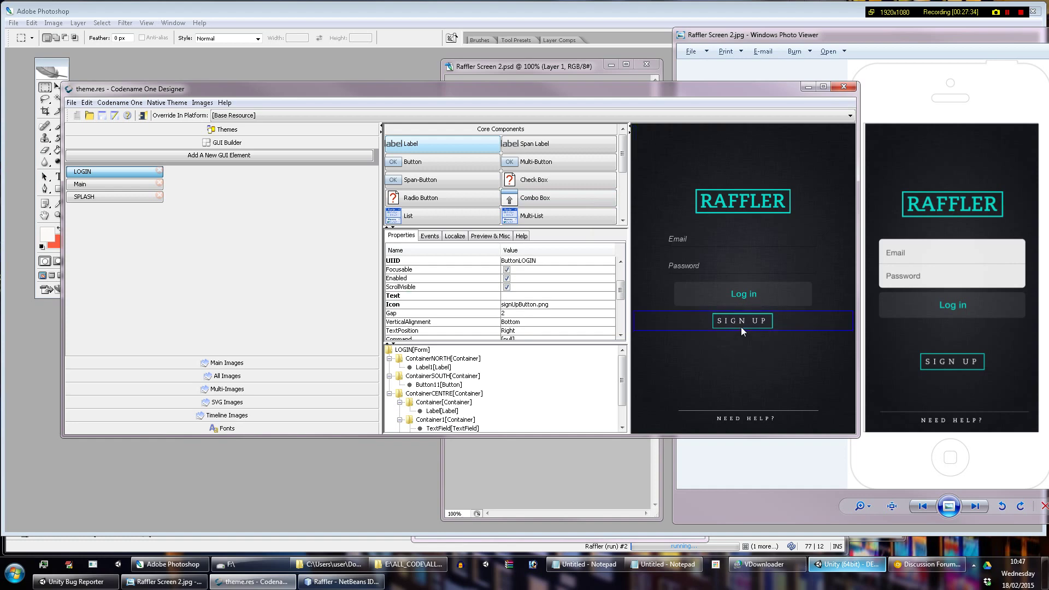
pyautogui.scroll(-2, 459, 396)
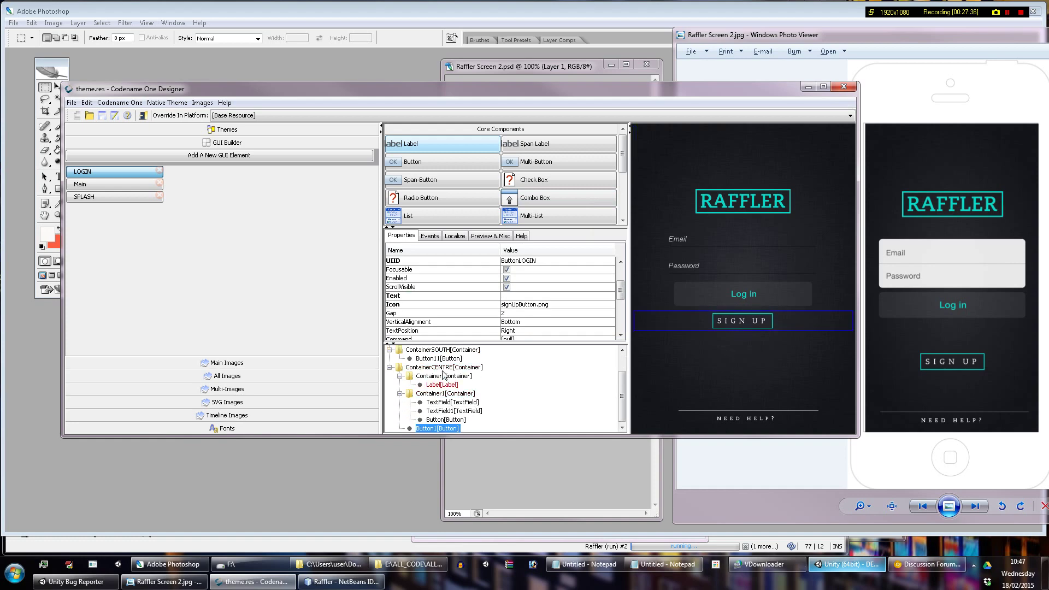
pyautogui.click(390, 351)
pyautogui.click(390, 367)
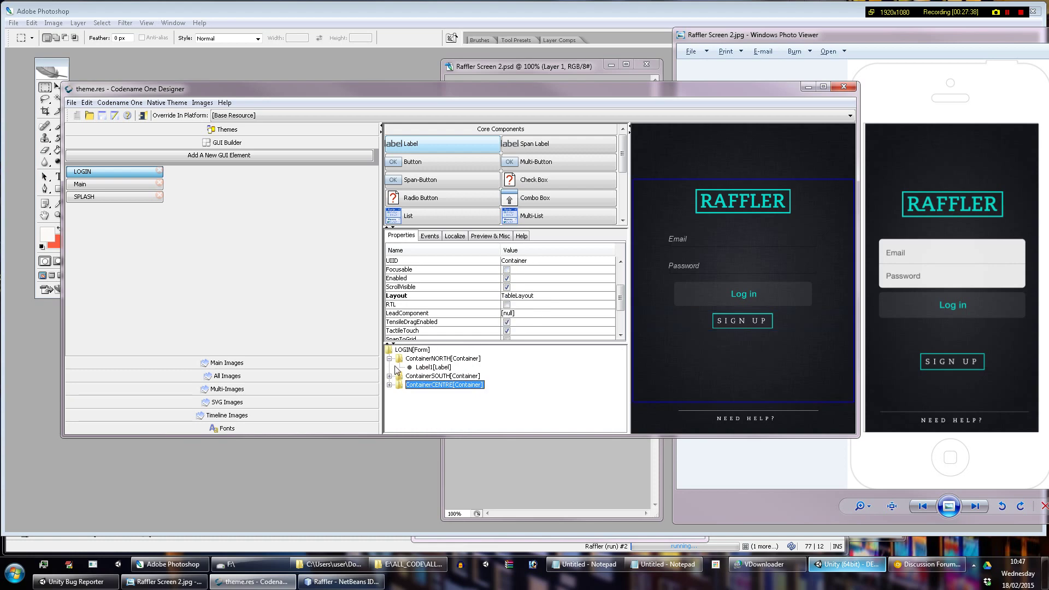
pyautogui.click(390, 359)
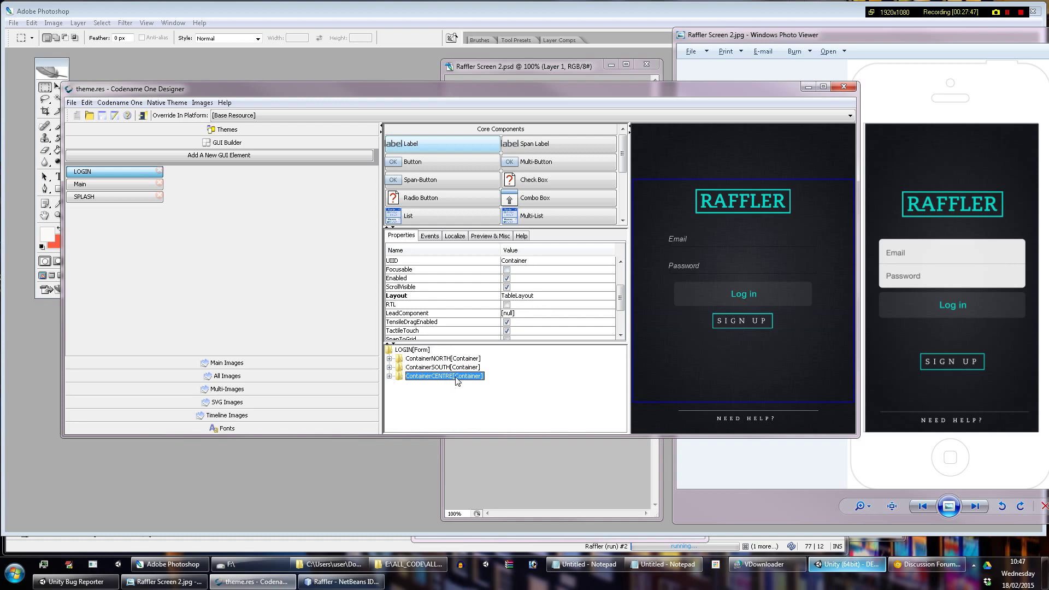
pyautogui.click(389, 376)
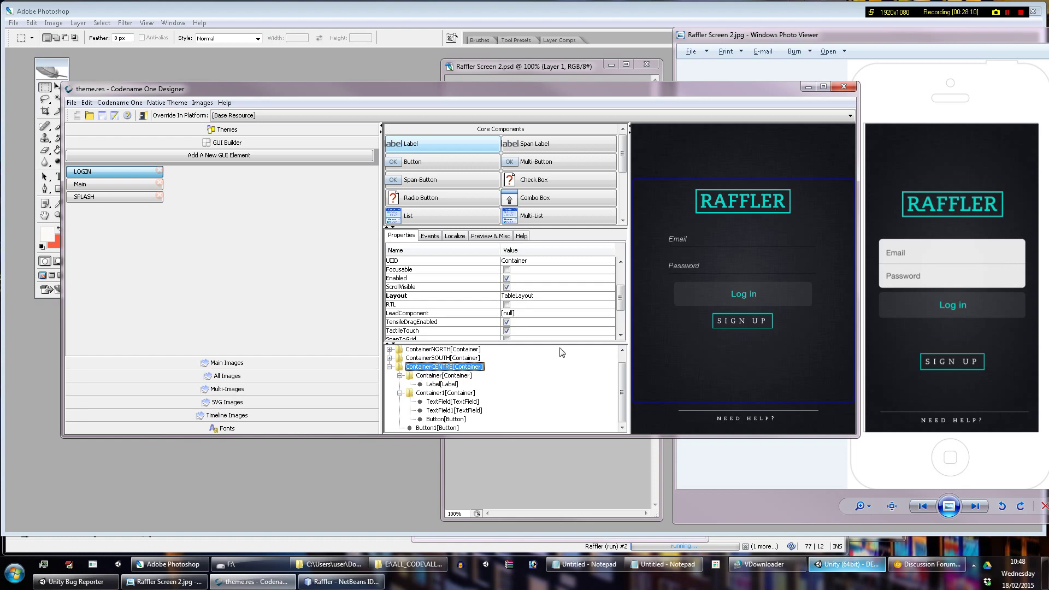
pyautogui.click(441, 385)
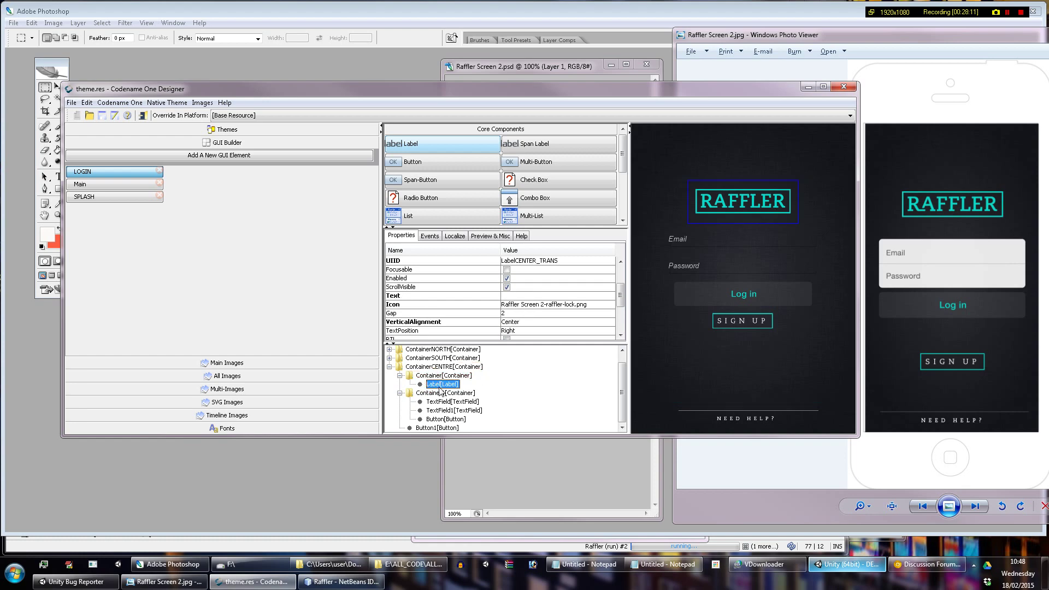
pyautogui.click(445, 377)
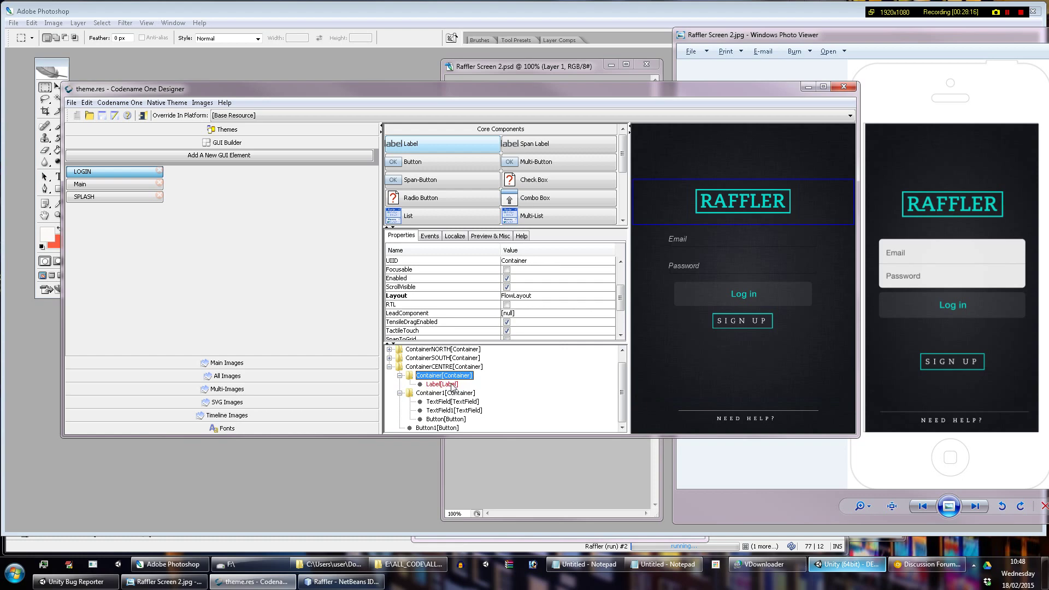
pyautogui.click(453, 386)
pyautogui.click(454, 377)
pyautogui.click(451, 428)
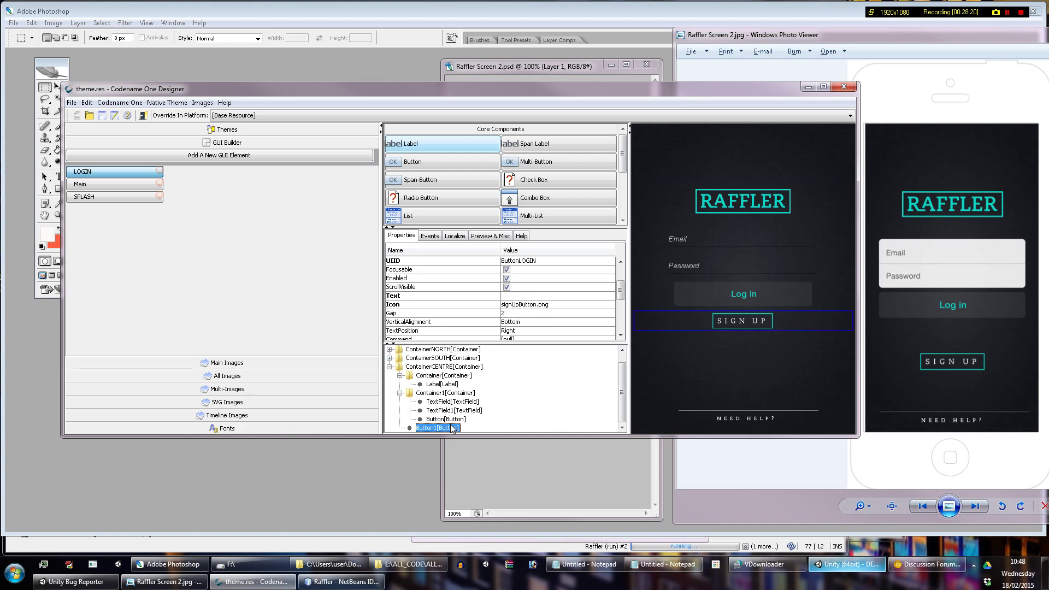
pyautogui.click(432, 393)
# Step: Check ContainerCENTRE's layout setting and the table layout constraint of the SIGN UP button, leaving both as they are
pyautogui.click(434, 367)
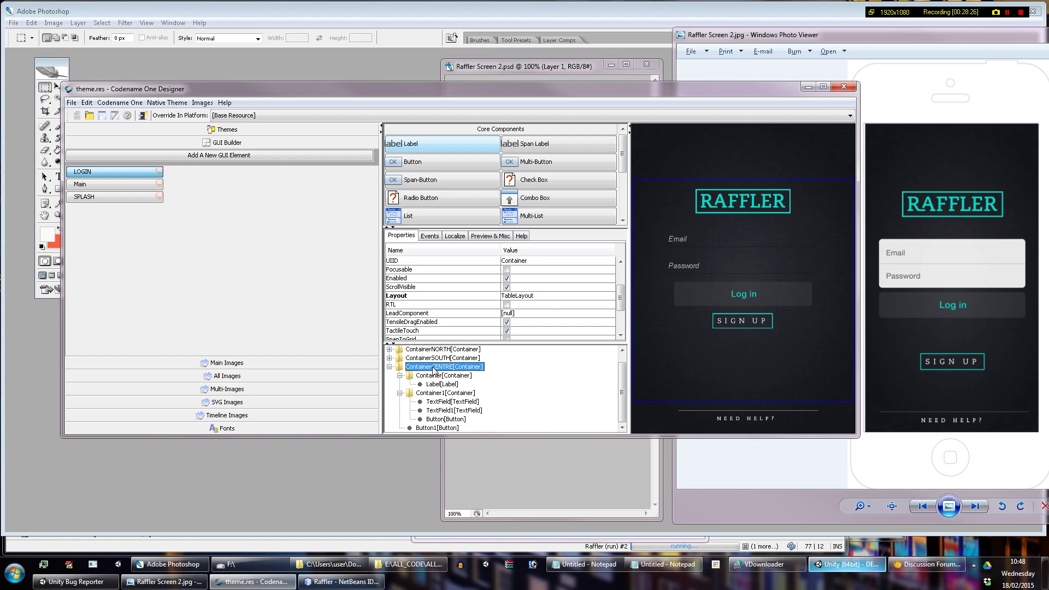
pyautogui.click(612, 297)
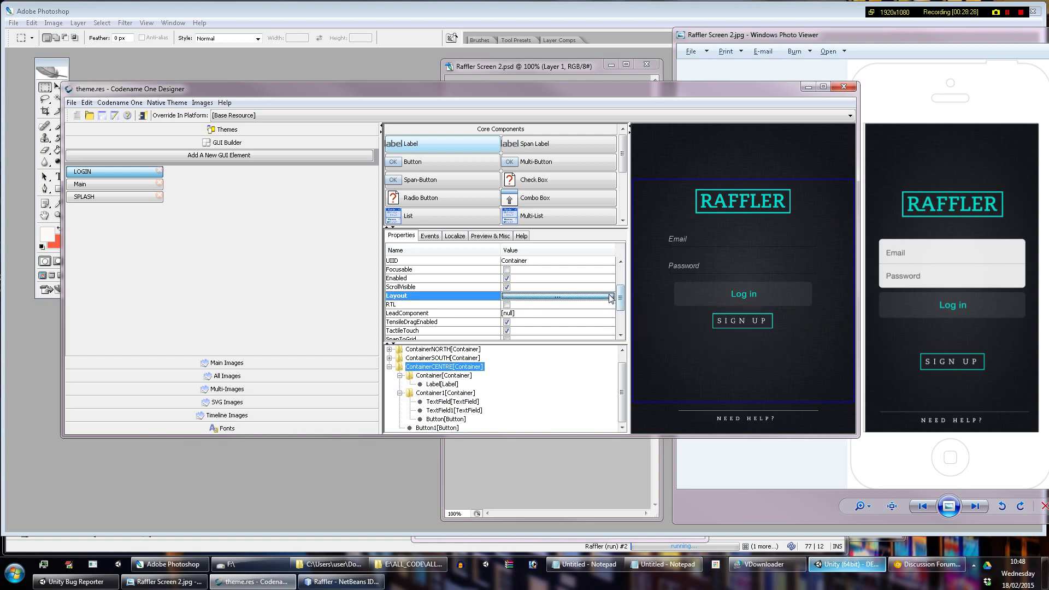
pyautogui.click(613, 296)
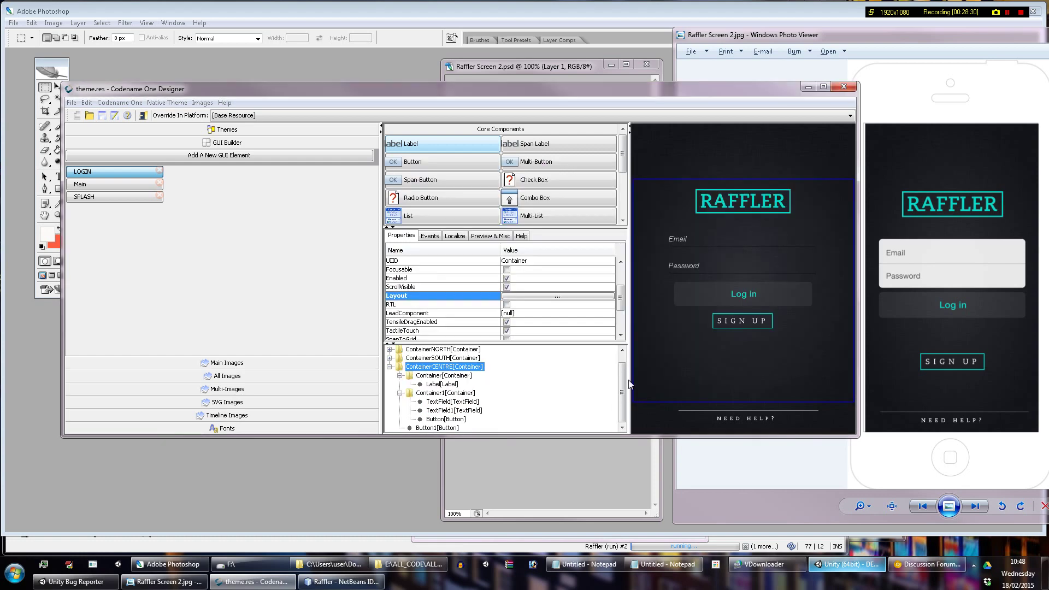
pyautogui.click(633, 381)
pyautogui.click(440, 428)
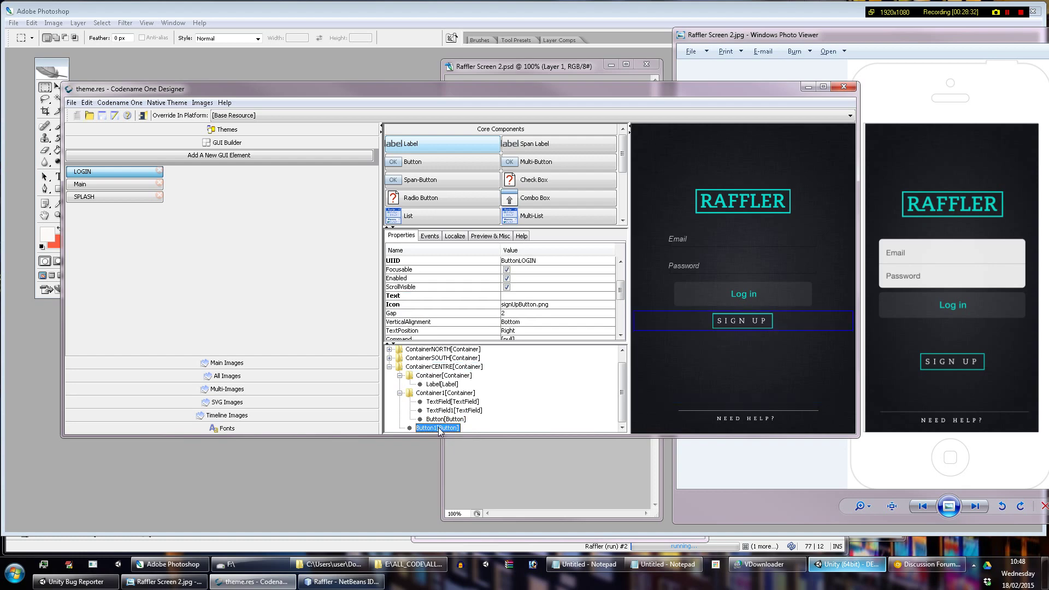
pyautogui.scroll(-3, 551, 320)
pyautogui.click(548, 335)
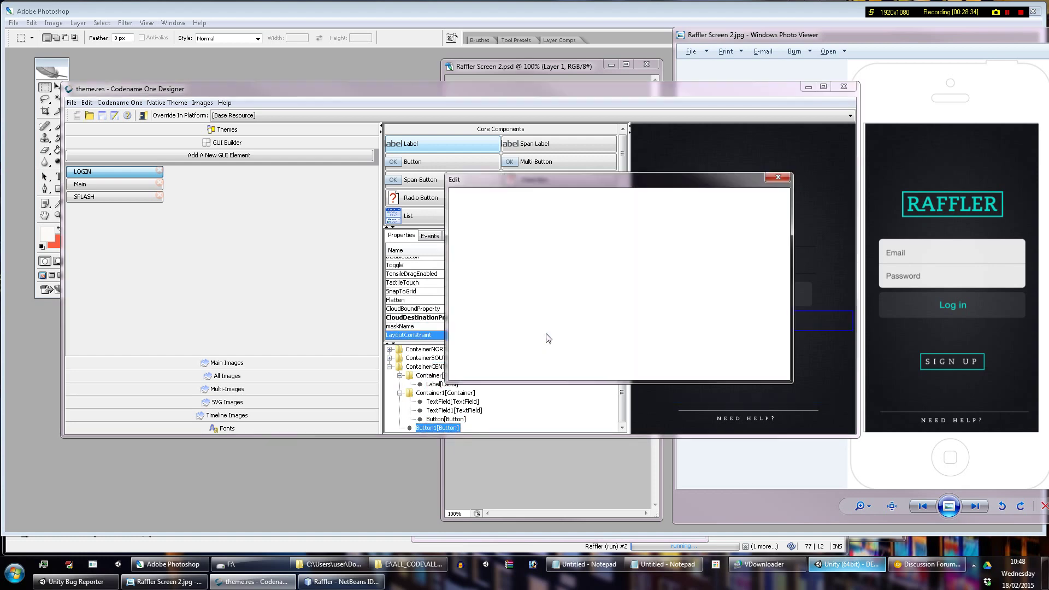
pyautogui.moveTo(649, 188); pyautogui.dragTo(443, 139)
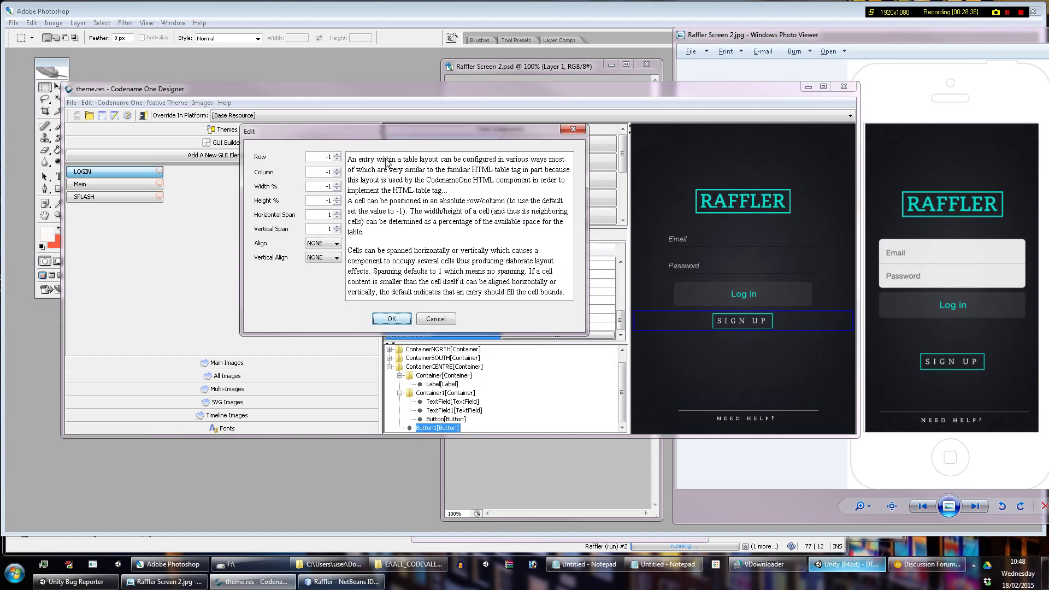
pyautogui.click(449, 317)
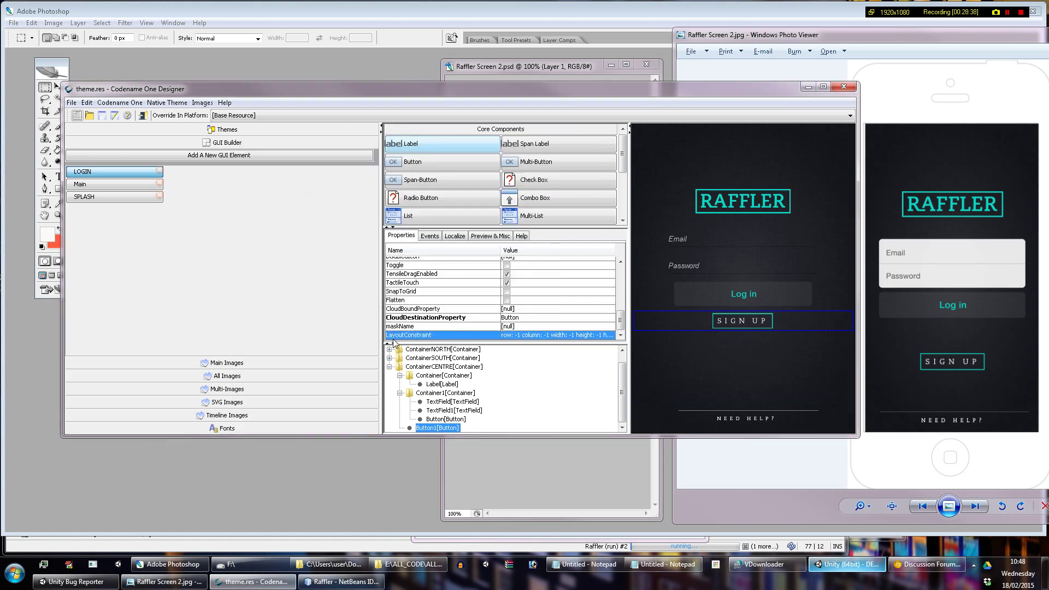
# Step: Review ContainerCENTRE's Table Layout settings and the available layout types without changing them
pyautogui.click(443, 368)
pyautogui.scroll(3, 544, 289)
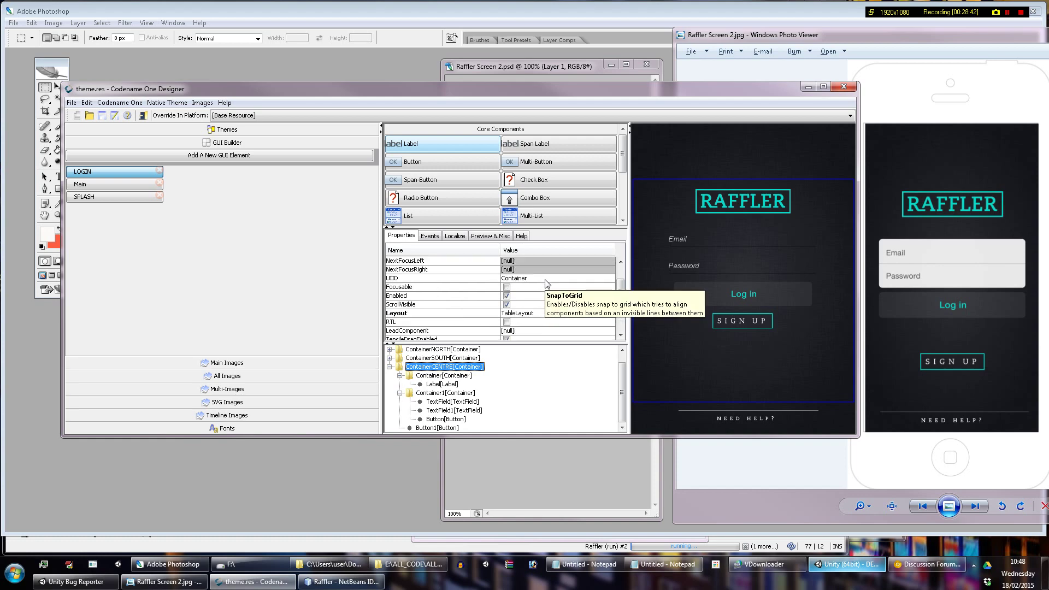
pyautogui.click(552, 313)
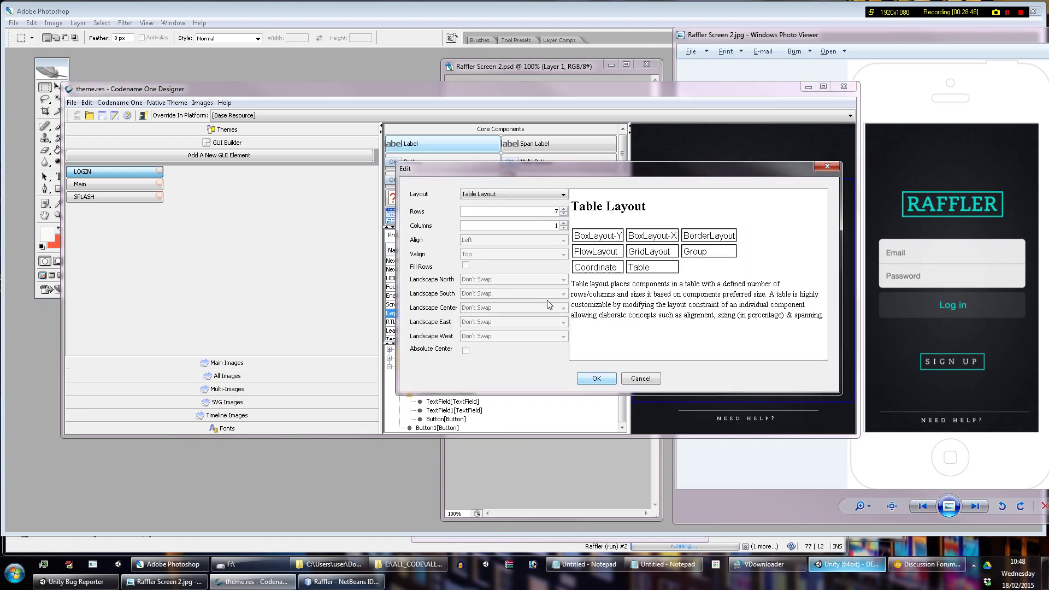
pyautogui.click(502, 195)
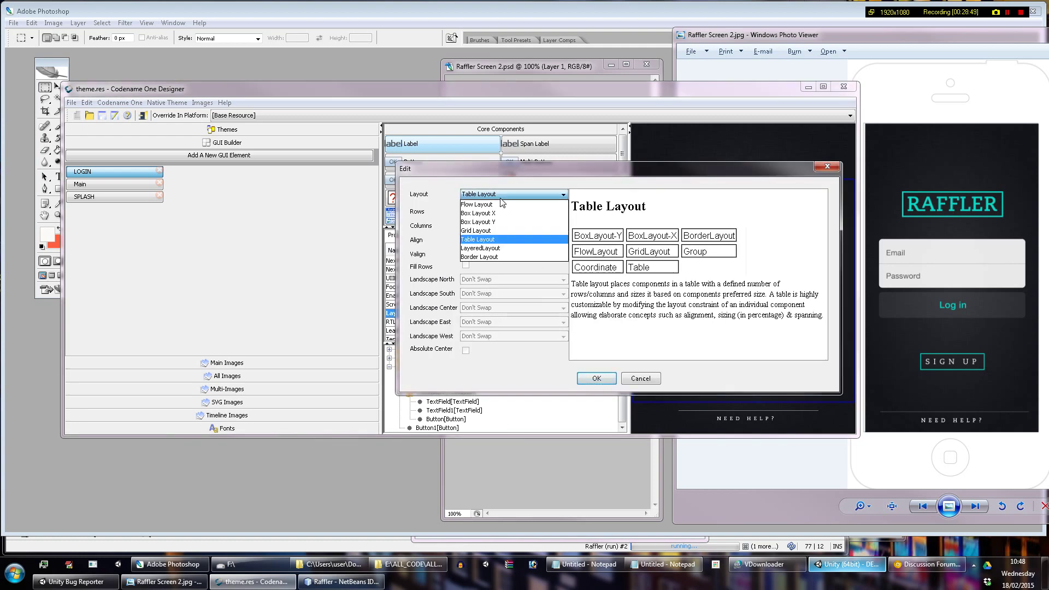
pyautogui.click(634, 381)
pyautogui.click(635, 380)
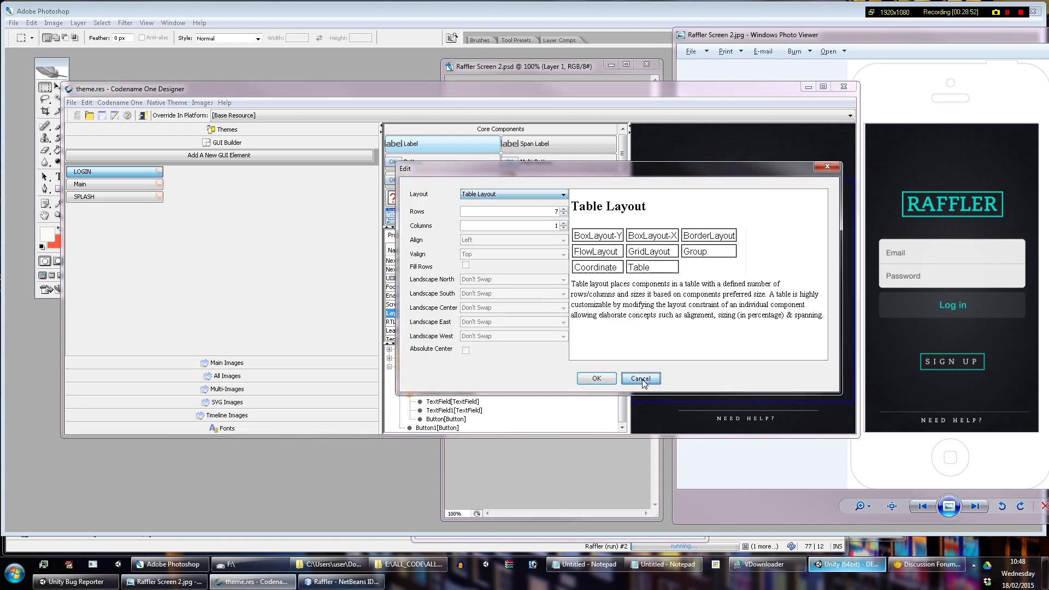
# Step: Set the SIGN UP button's layout constraint to row 6, column 0 of ContainerCENTRE's table
pyautogui.click(439, 428)
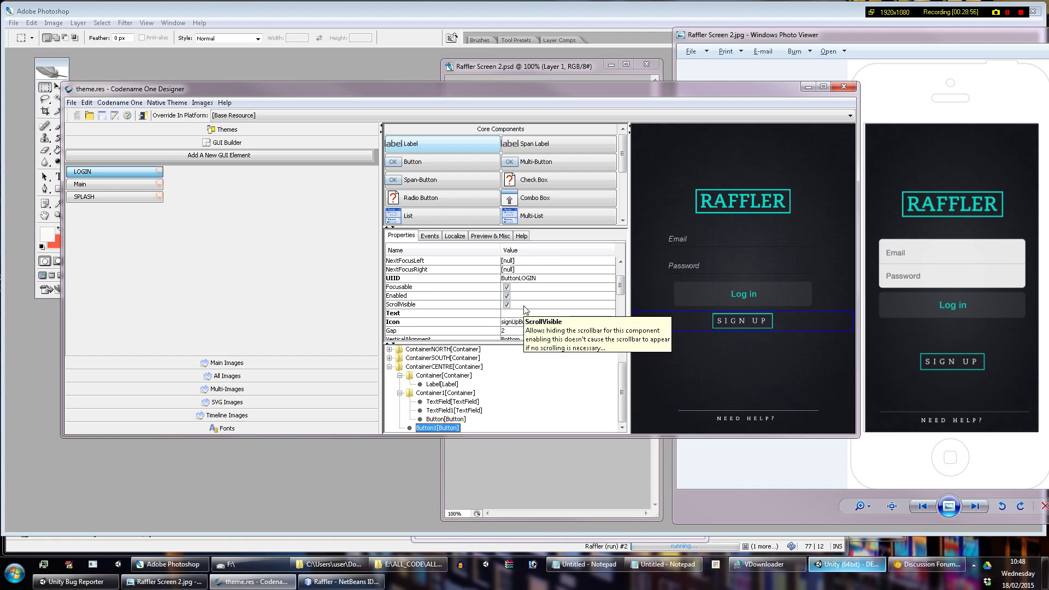
pyautogui.scroll(-5, 601, 325)
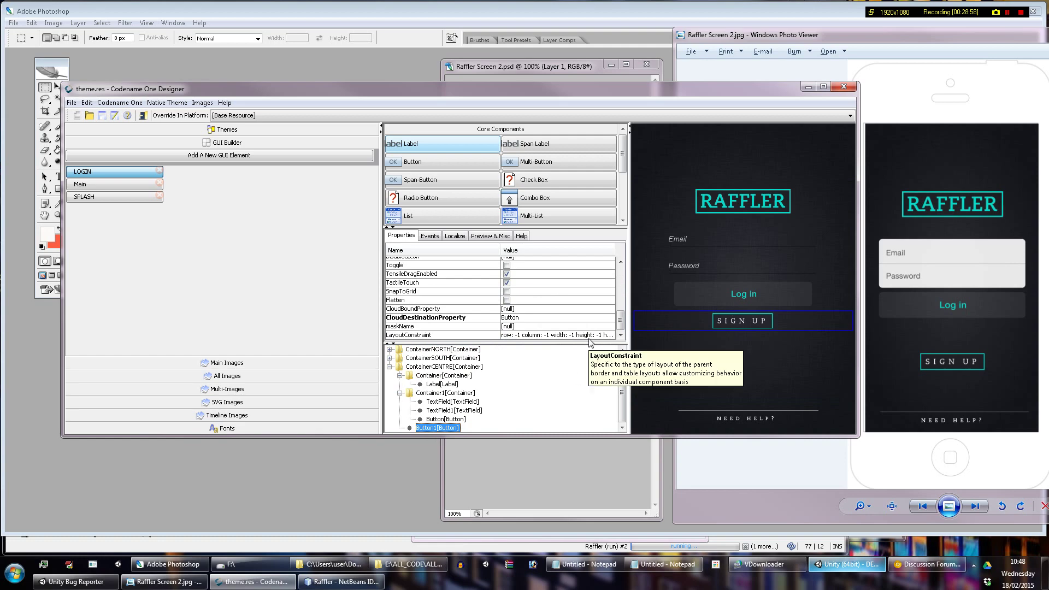
pyautogui.click(606, 335)
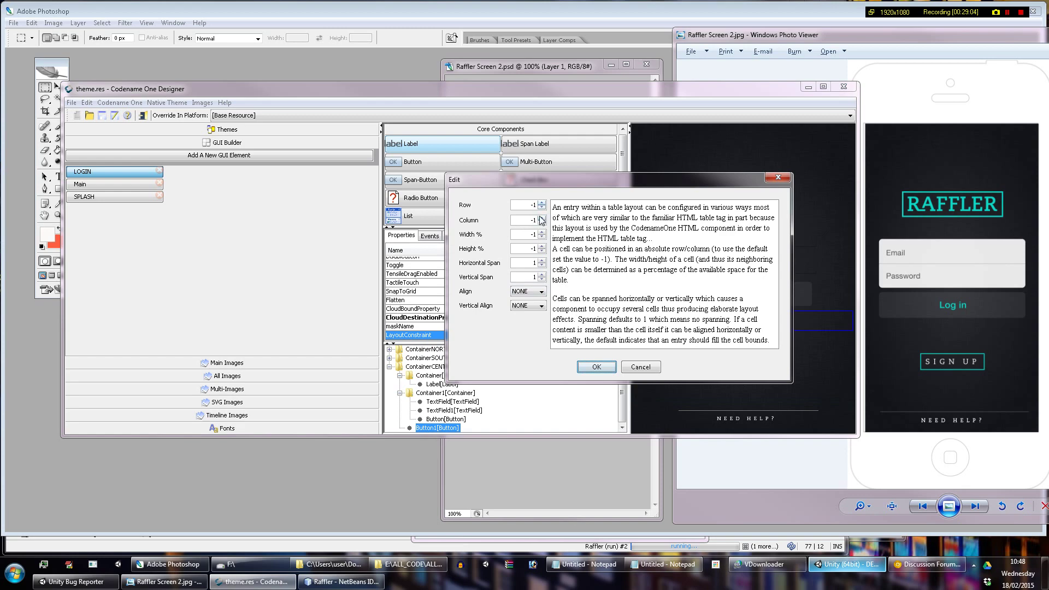
pyautogui.click(541, 218)
pyautogui.moveTo(550, 176); pyautogui.dragTo(355, 167)
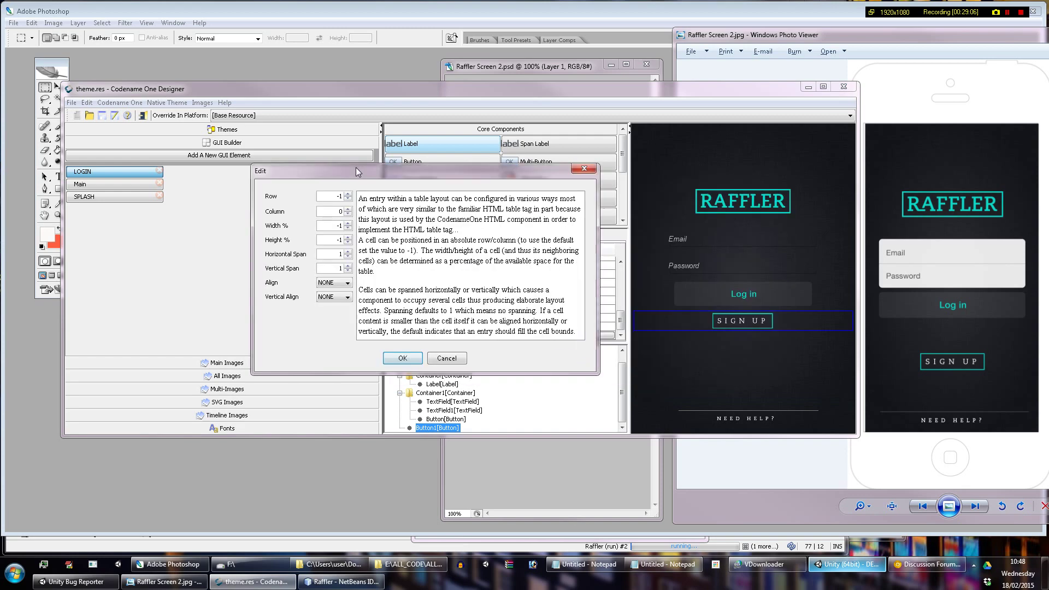
pyautogui.click(348, 195)
pyautogui.click(348, 195)
pyautogui.click(412, 358)
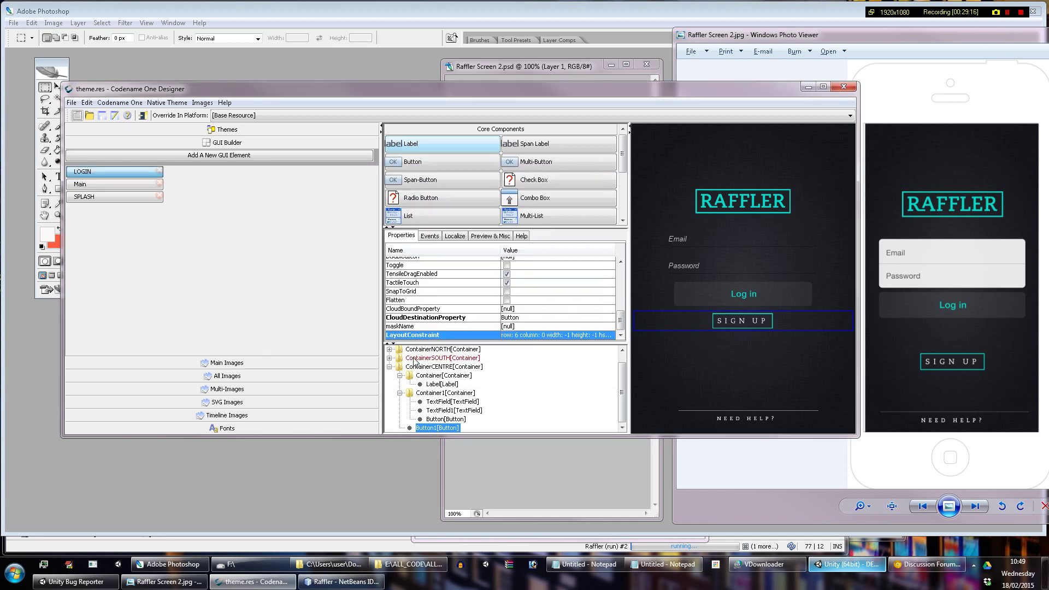
# Step: Try placing the RAFFLER logo's container in row 1 of ContainerCENTRE's table
pyautogui.click(442, 420)
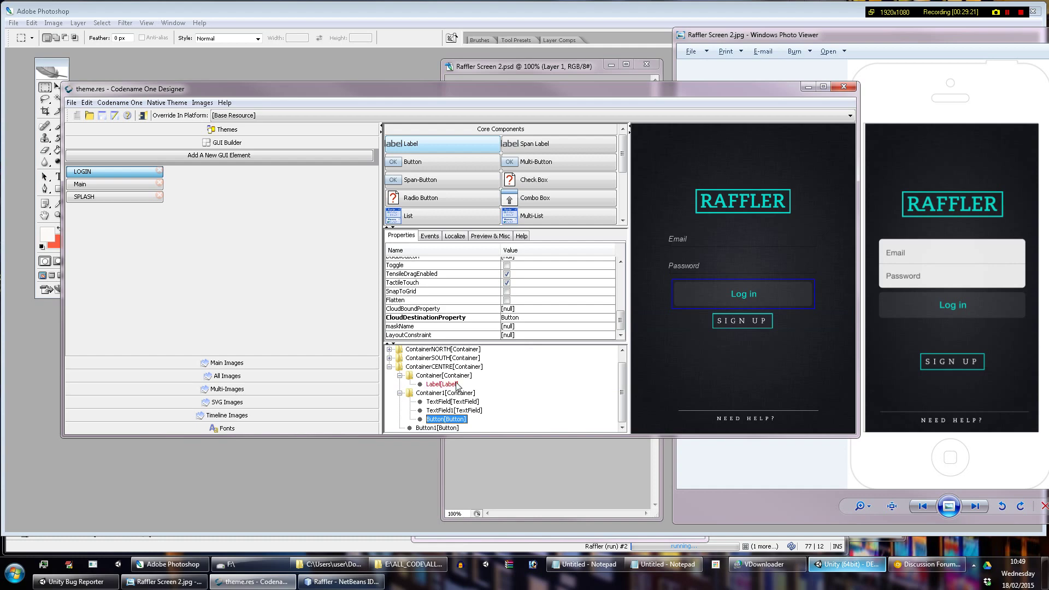
pyautogui.click(448, 394)
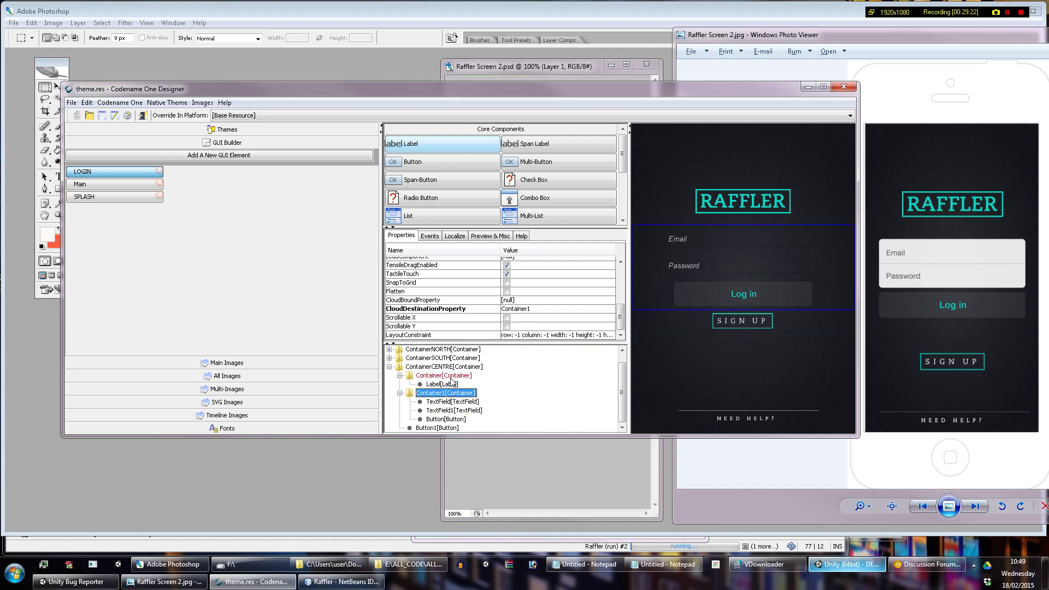
pyautogui.click(450, 377)
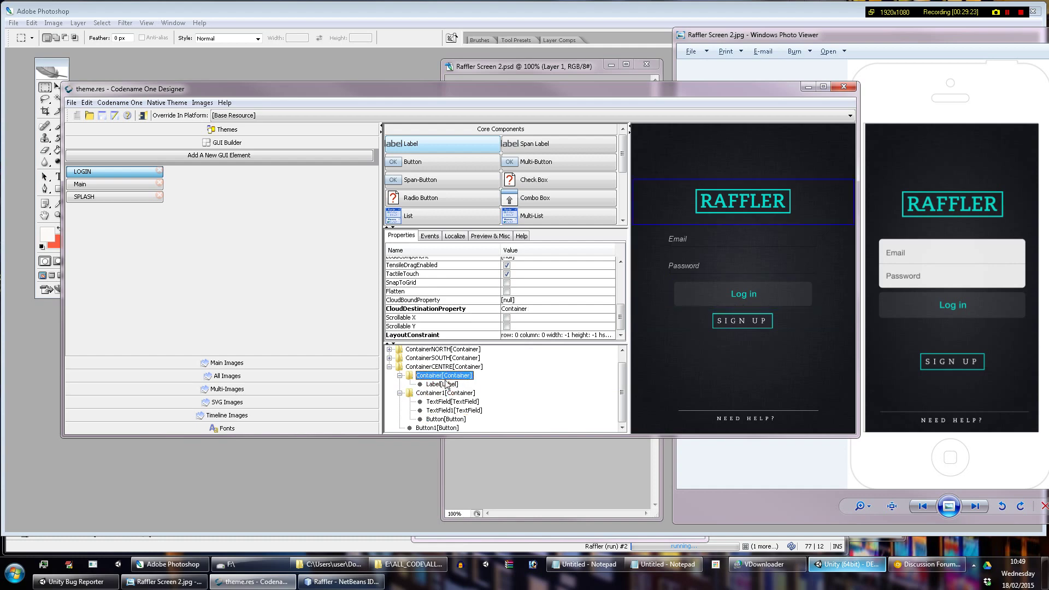
pyautogui.click(531, 335)
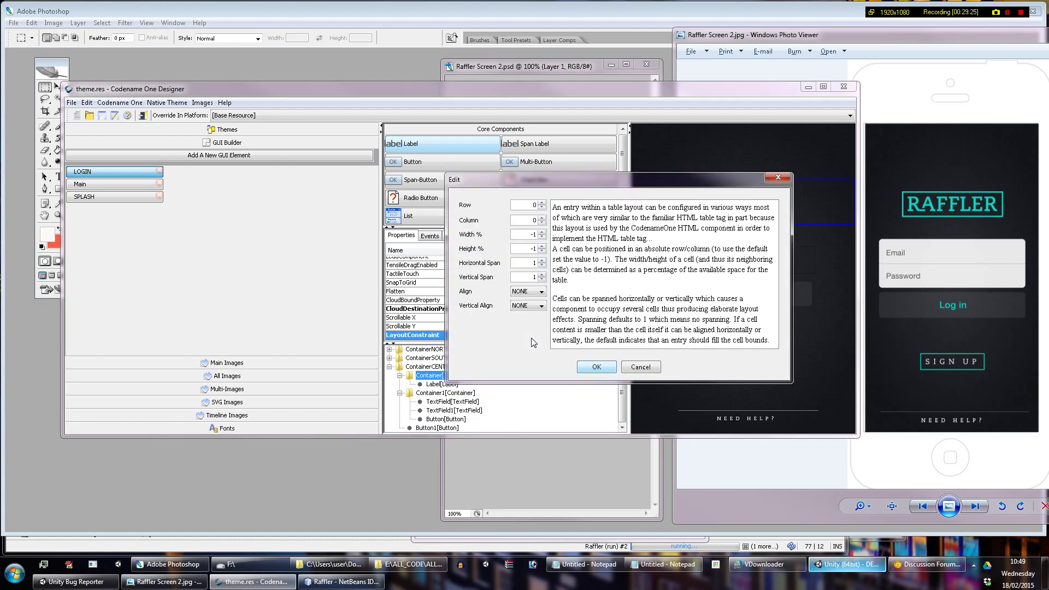
pyautogui.click(542, 203)
pyautogui.click(596, 367)
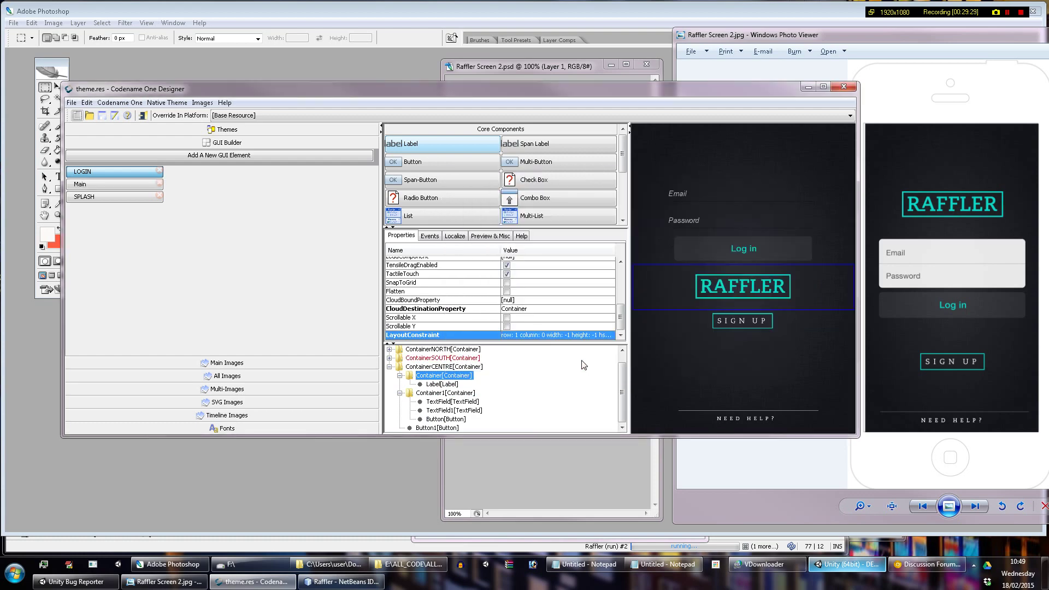
# Step: Return the RAFFLER logo's container to row 0 in its layout constraint
pyautogui.click(567, 335)
pyautogui.click(542, 208)
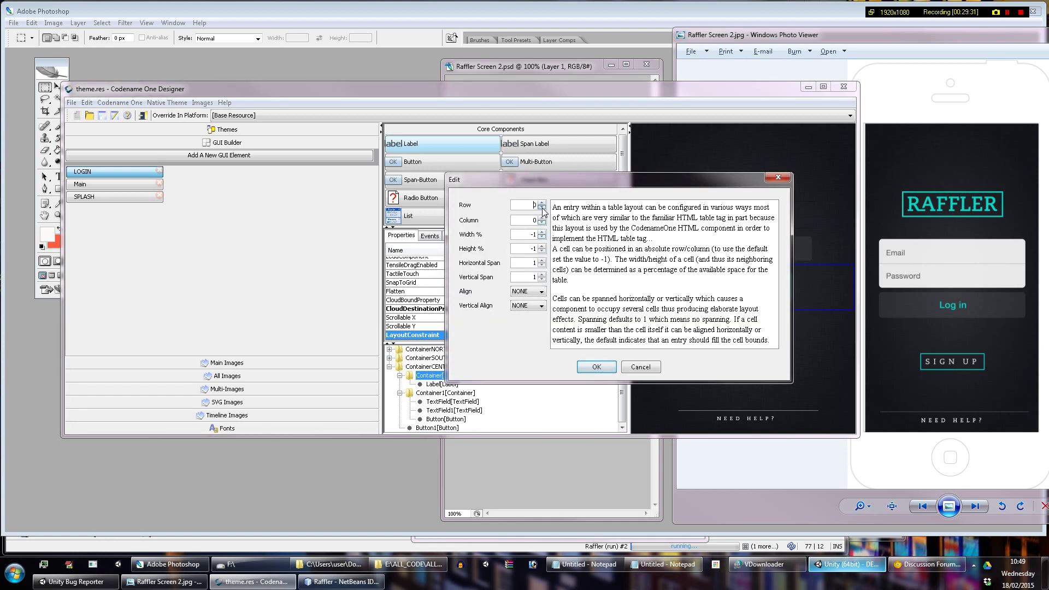
pyautogui.click(598, 367)
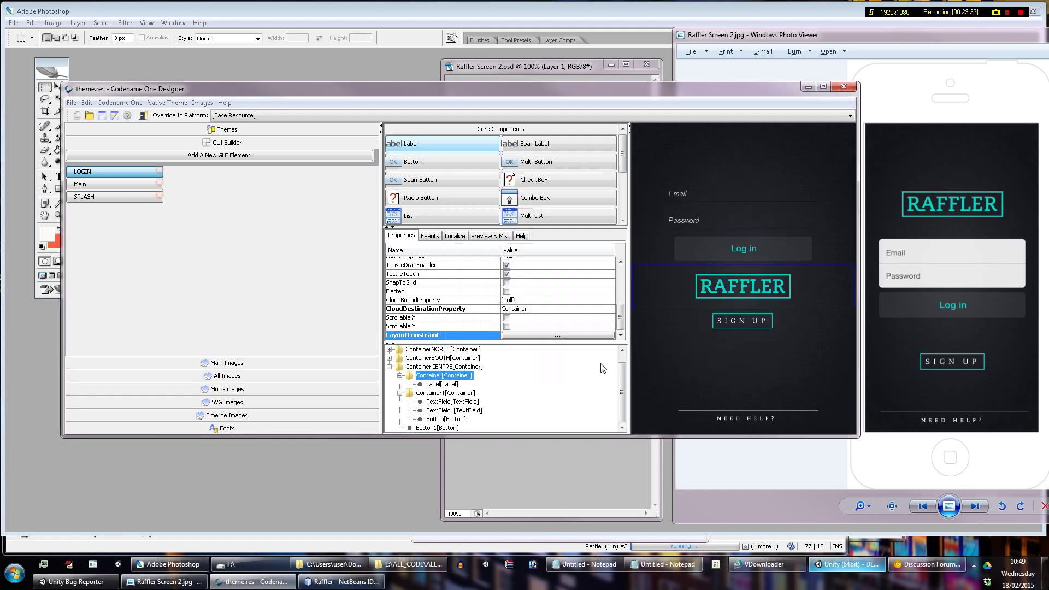
# Step: Set the layout constraint of Container1, which holds the text fields and Log in button, to row 2, column 0
pyautogui.click(436, 394)
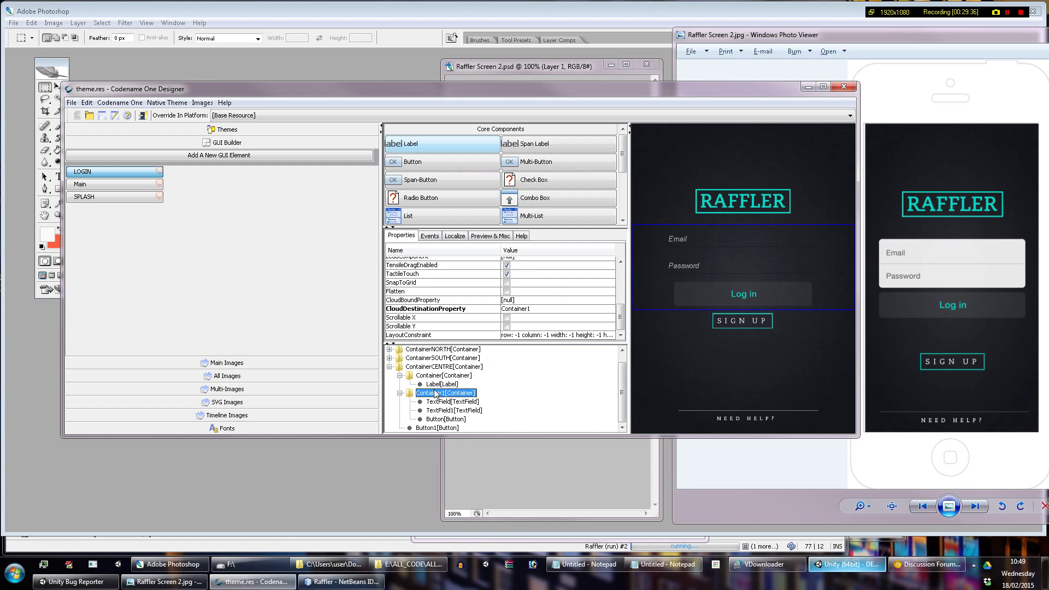
pyautogui.click(573, 336)
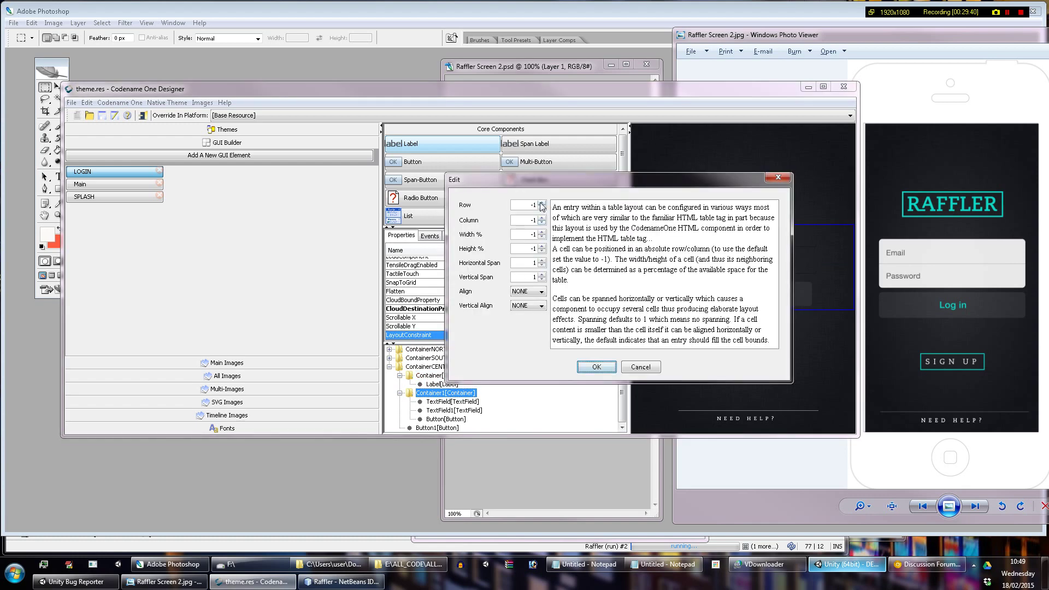
pyautogui.click(542, 217)
pyautogui.click(542, 203)
pyautogui.click(542, 203)
pyautogui.click(596, 367)
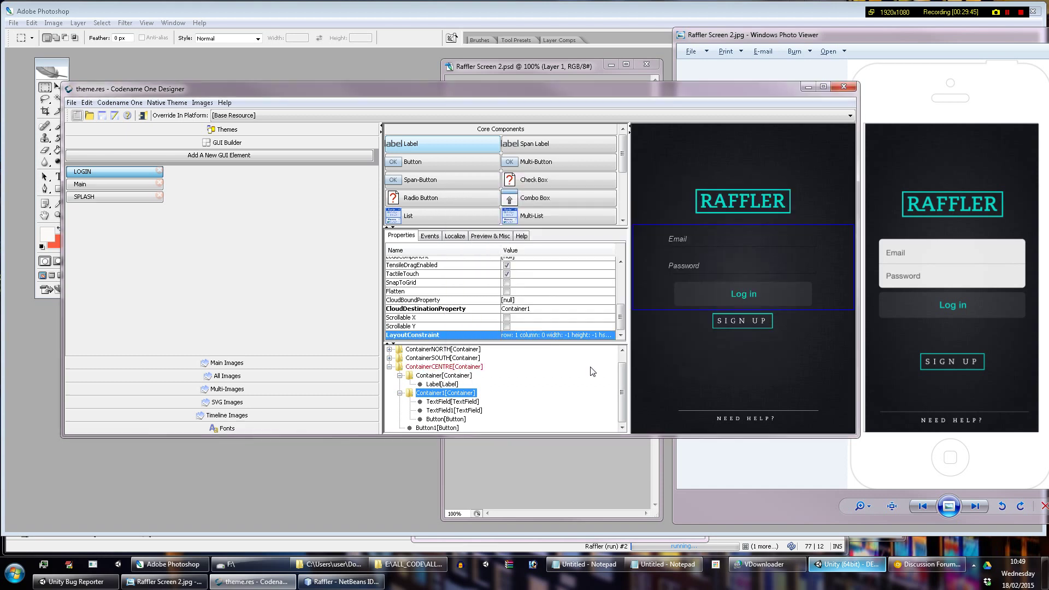
pyautogui.click(558, 335)
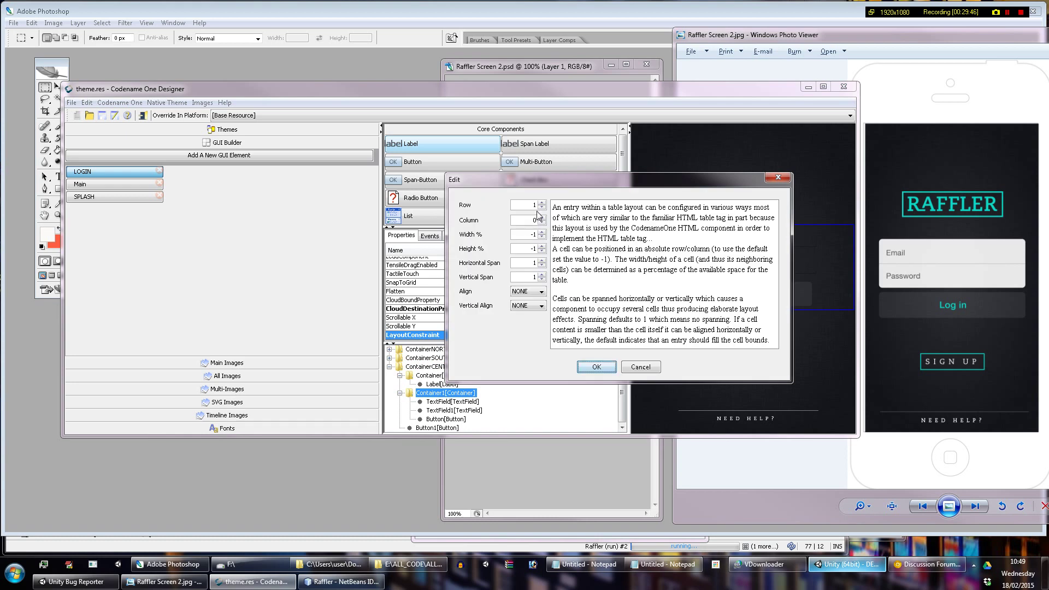
pyautogui.click(541, 203)
pyautogui.click(613, 367)
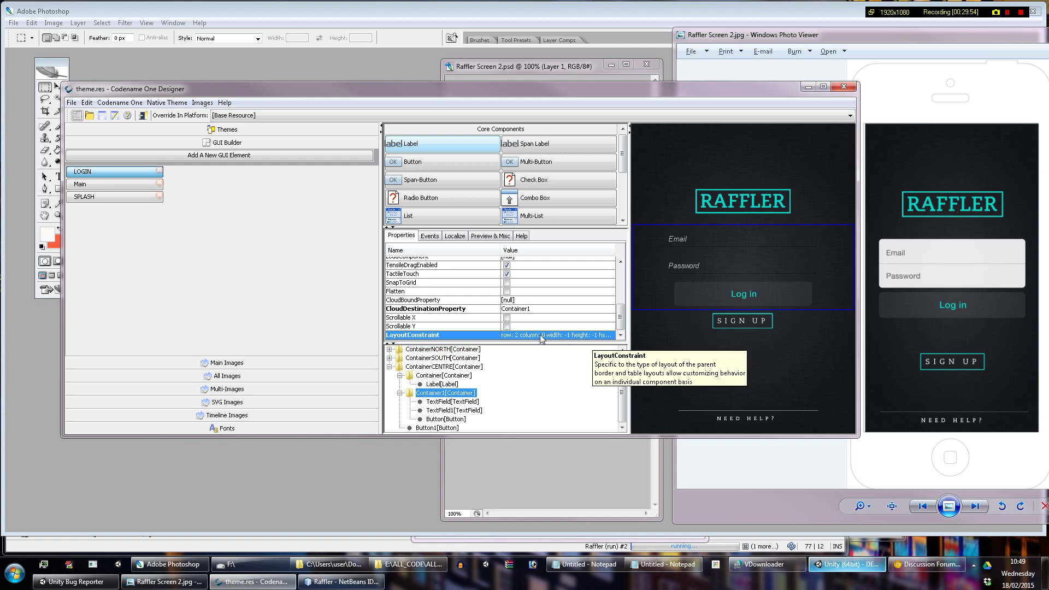
# Step: Rename the RAFFLER logo's container to ContainerROW1
pyautogui.click(447, 377)
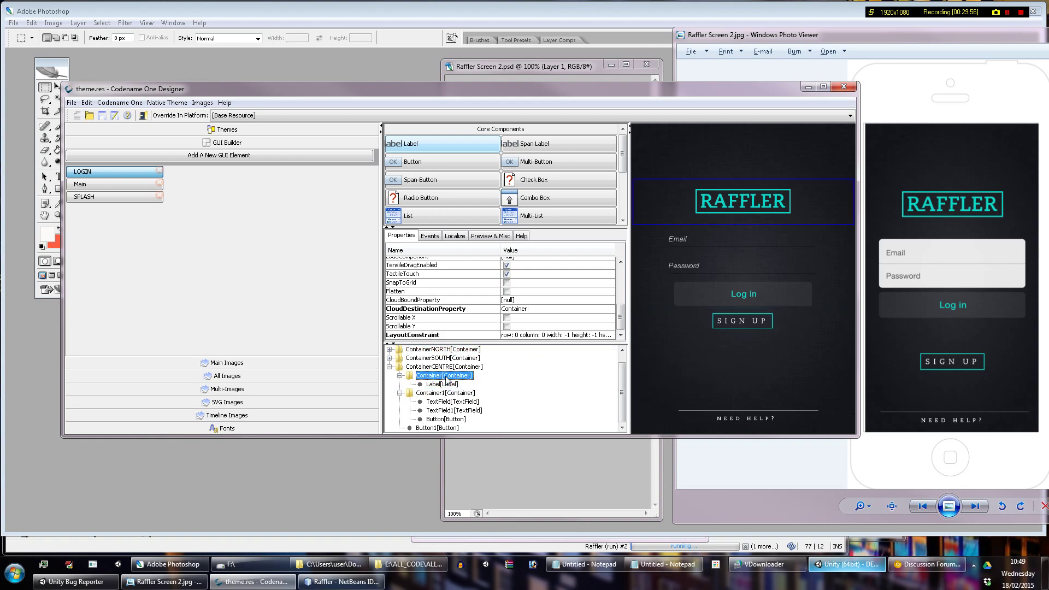
pyautogui.scroll(10, 538, 287)
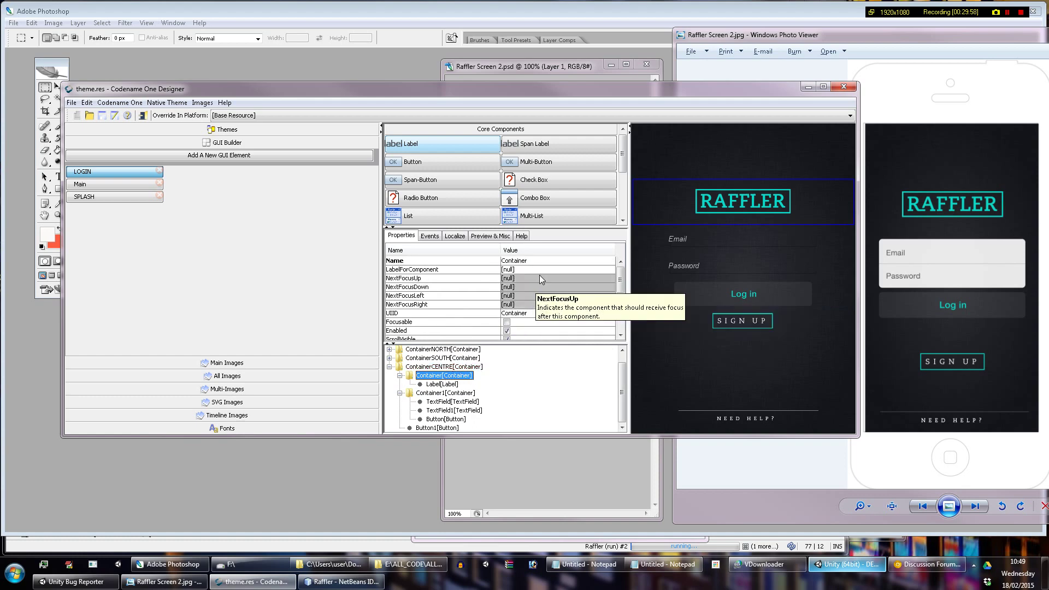
pyautogui.doubleClick(549, 263)
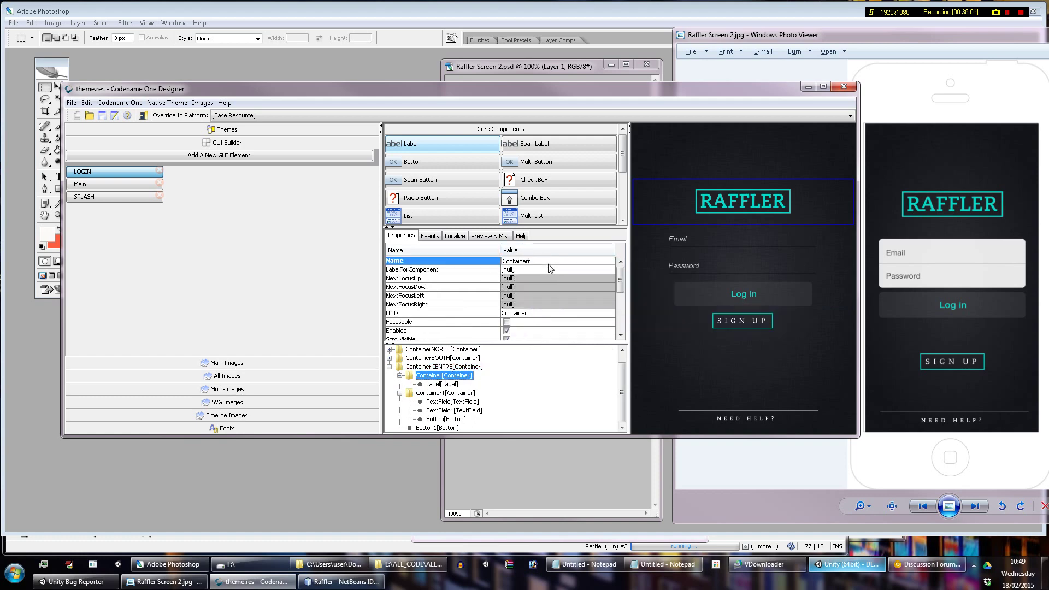
pyautogui.write('ROW1')
pyautogui.press('Return')
# Step: Rename Container1, which holds the text fields and Log in button, to ContainerROW3
pyautogui.click(449, 411)
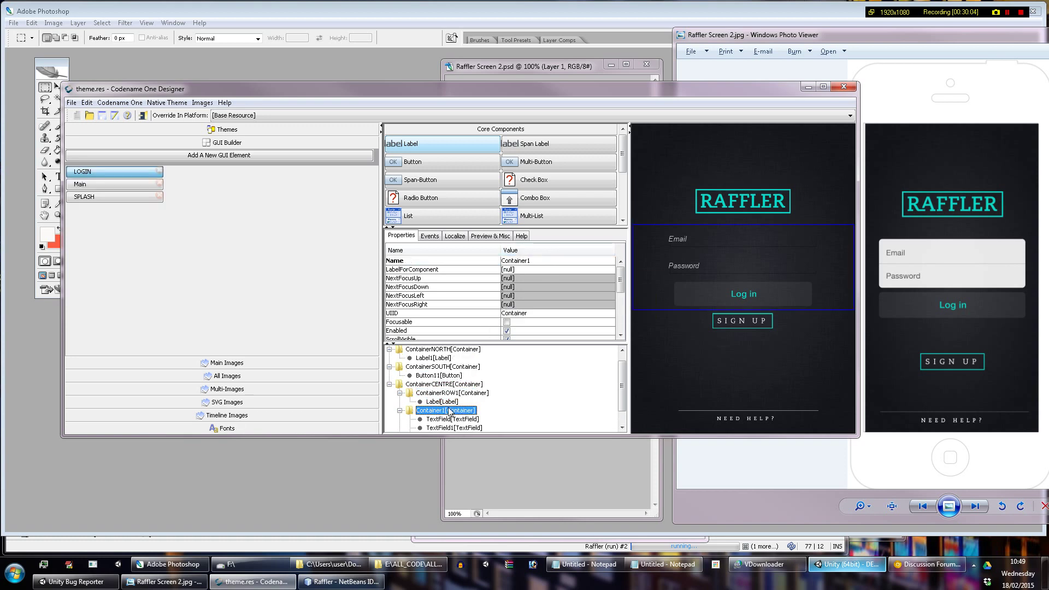
pyautogui.click(549, 261)
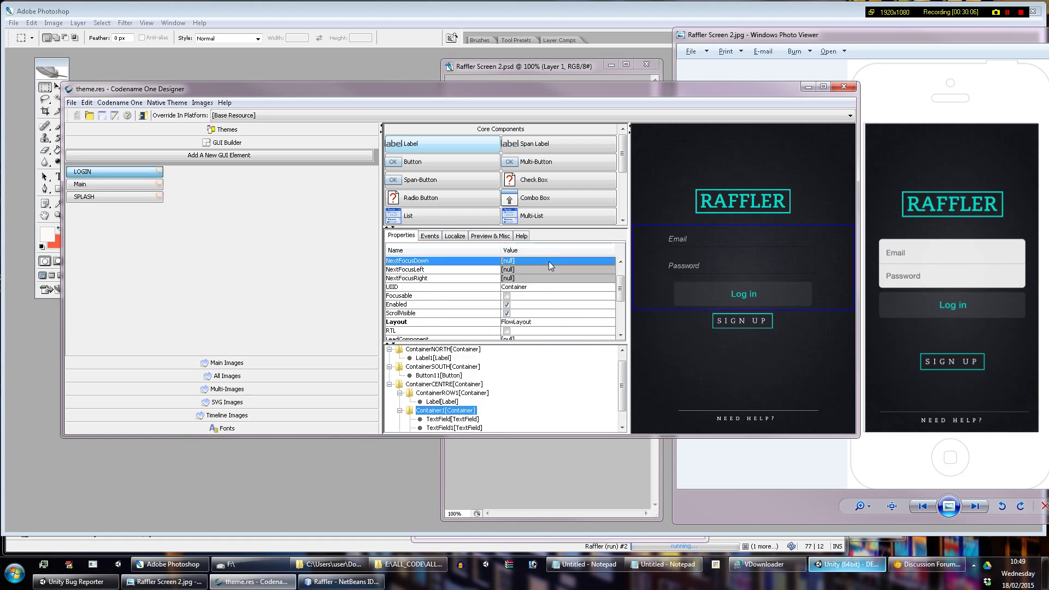
pyautogui.press('Down')
pyautogui.press('Down')
pyautogui.press('Down')
pyautogui.doubleClick(548, 261)
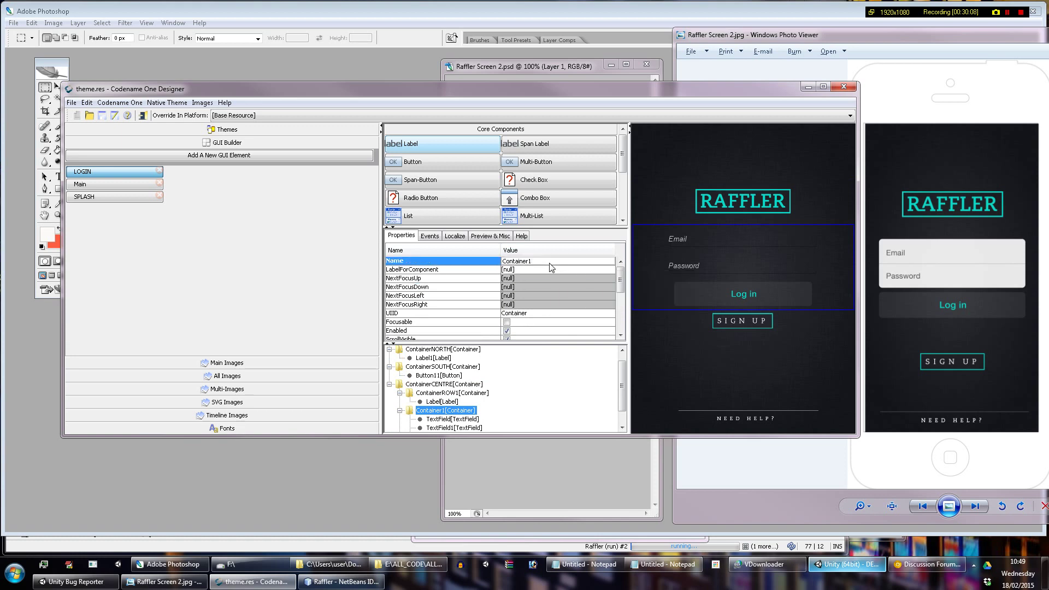
pyautogui.press('Return')
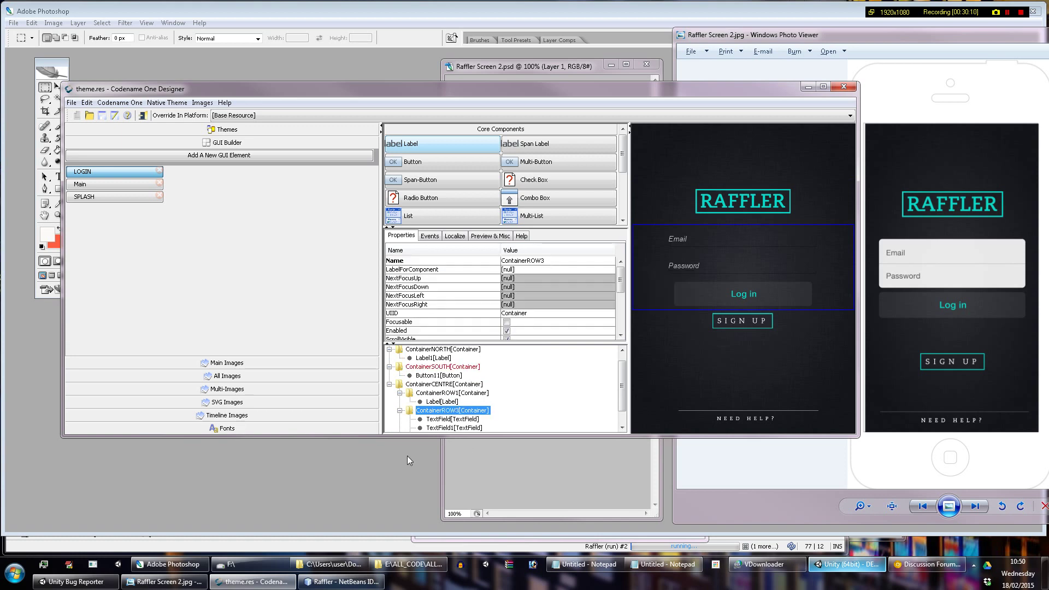
# Step: Add a new Container component inside ContainerCENTRE and rename it ContainerROW2
pyautogui.click(400, 394)
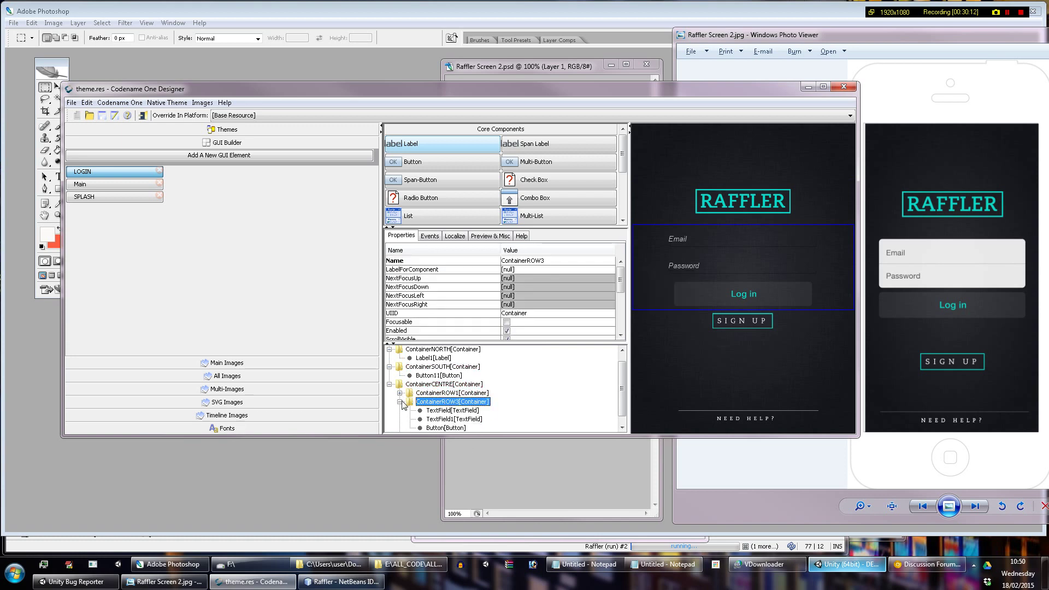
pyautogui.click(400, 402)
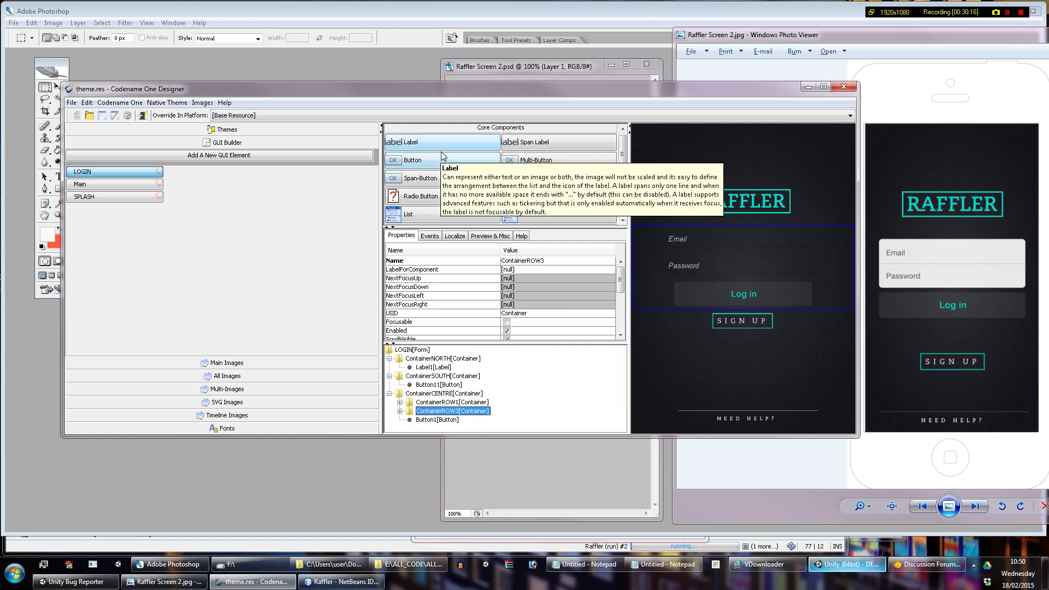
pyautogui.scroll(-2, 445, 164)
pyautogui.scroll(-2, 450, 187)
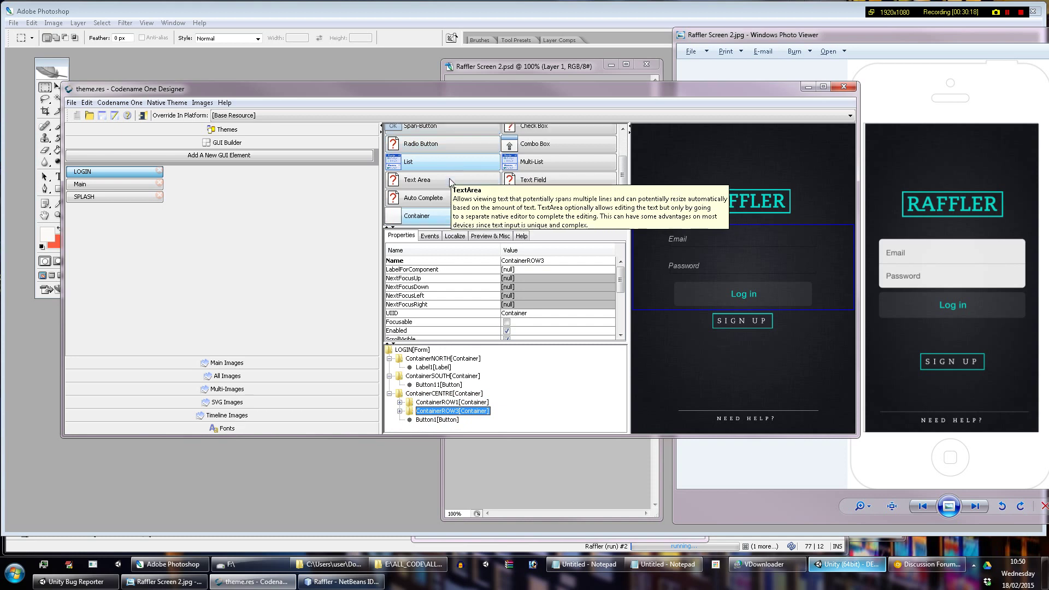
pyautogui.click(422, 207)
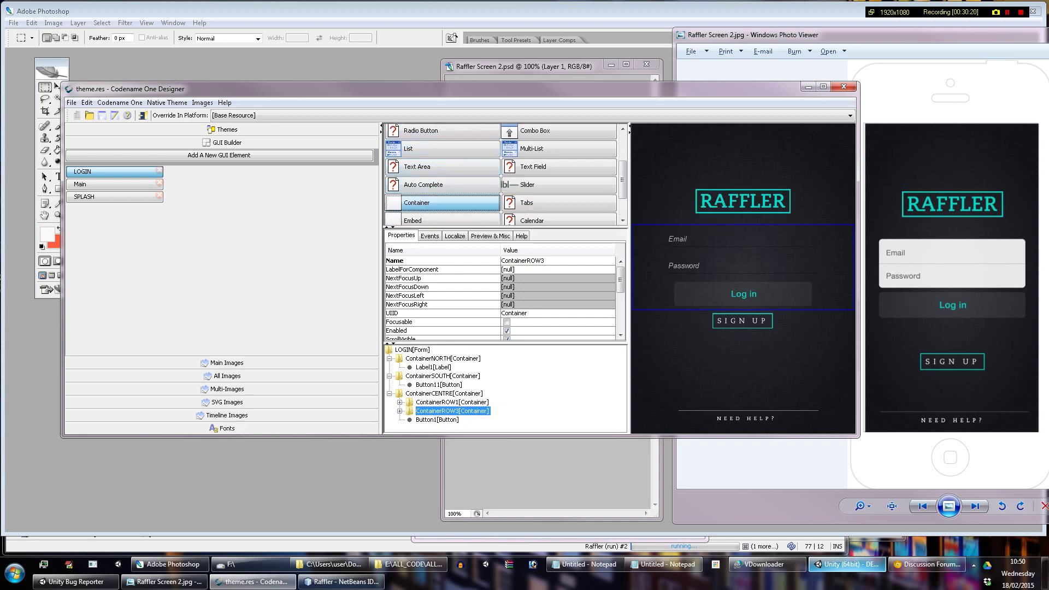
pyautogui.click(454, 394)
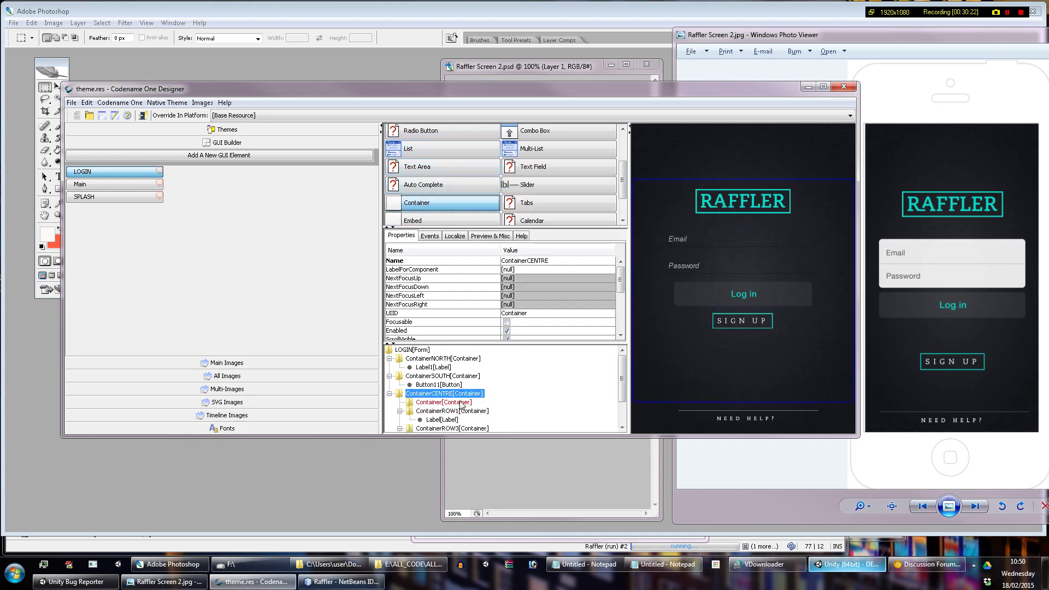
pyautogui.click(444, 402)
pyautogui.doubleClick(539, 263)
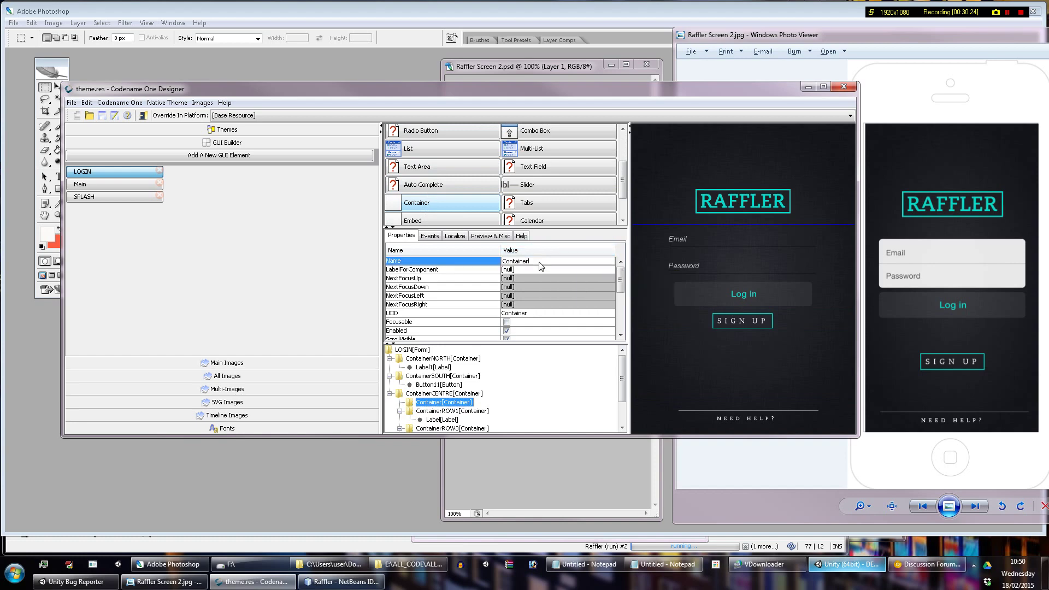
pyautogui.press('Return')
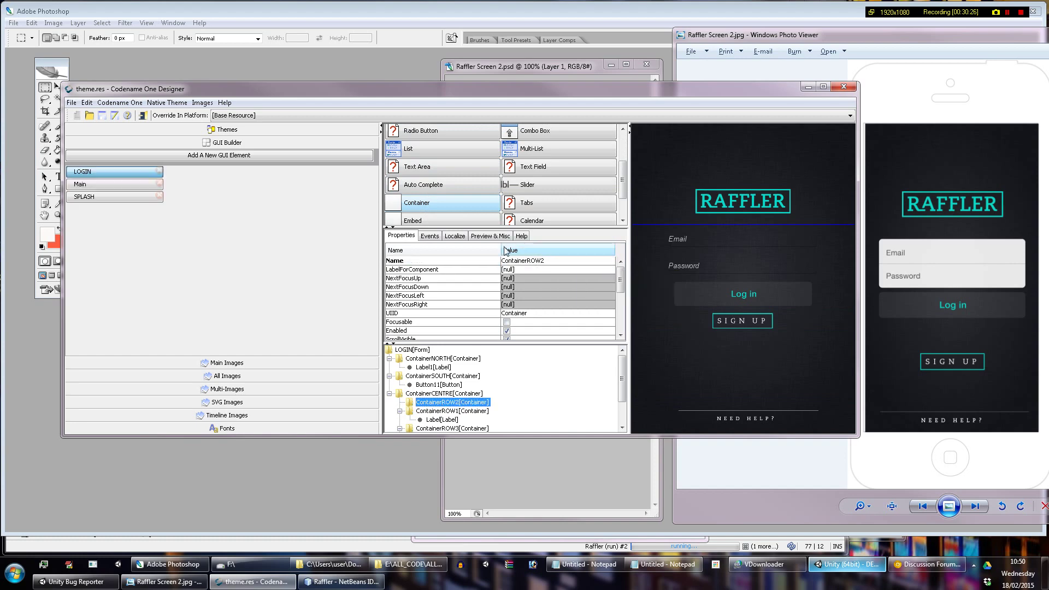
# Step: Move ContainerROW2 between ContainerROW1 and ContainerROW3 within ContainerCENTRE in the component hierarchy
pyautogui.click(401, 412)
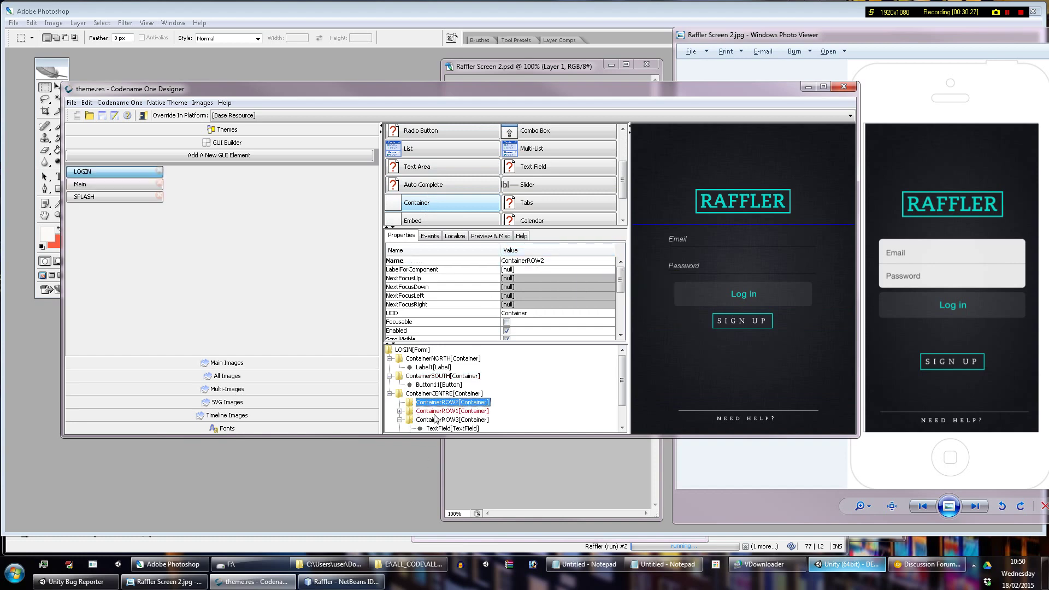
pyautogui.click(442, 394)
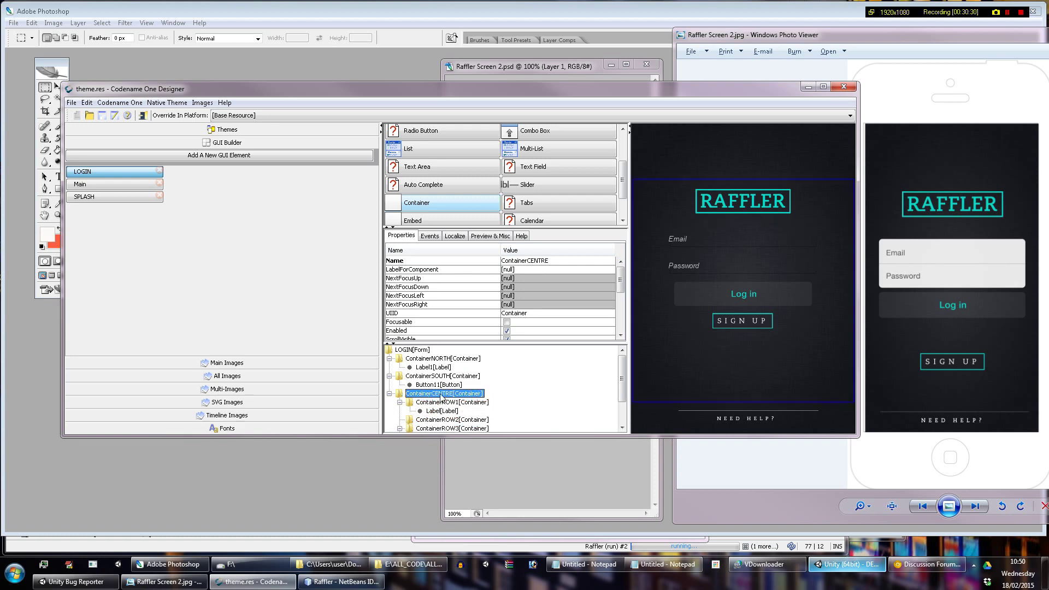
pyautogui.click(401, 404)
pyautogui.click(400, 402)
# Step: Add a Label component inside ContainerROW2
pyautogui.click(457, 411)
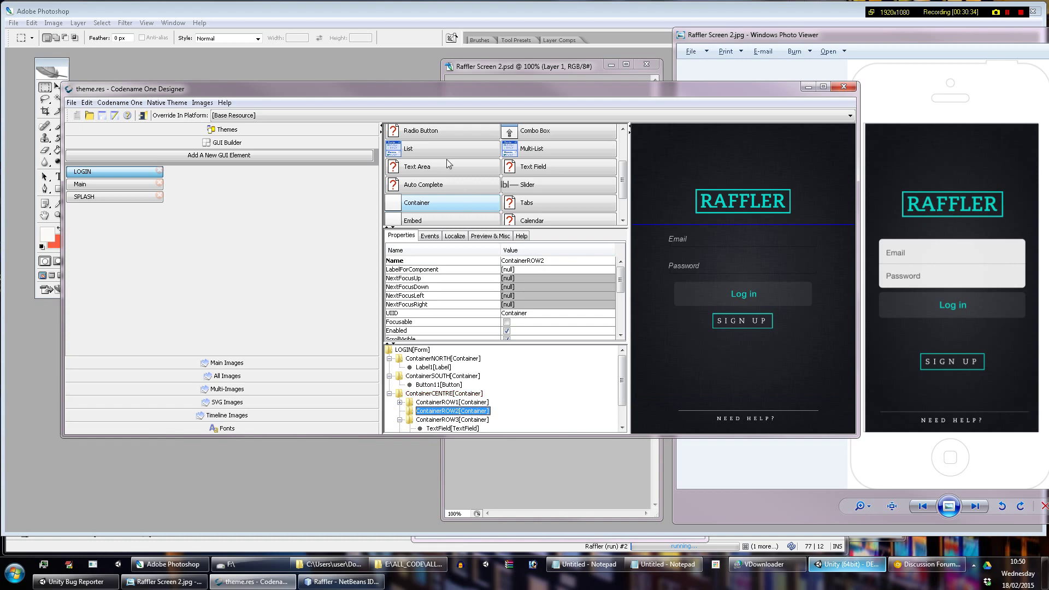
pyautogui.scroll(1, 446, 164)
pyautogui.scroll(3, 498, 173)
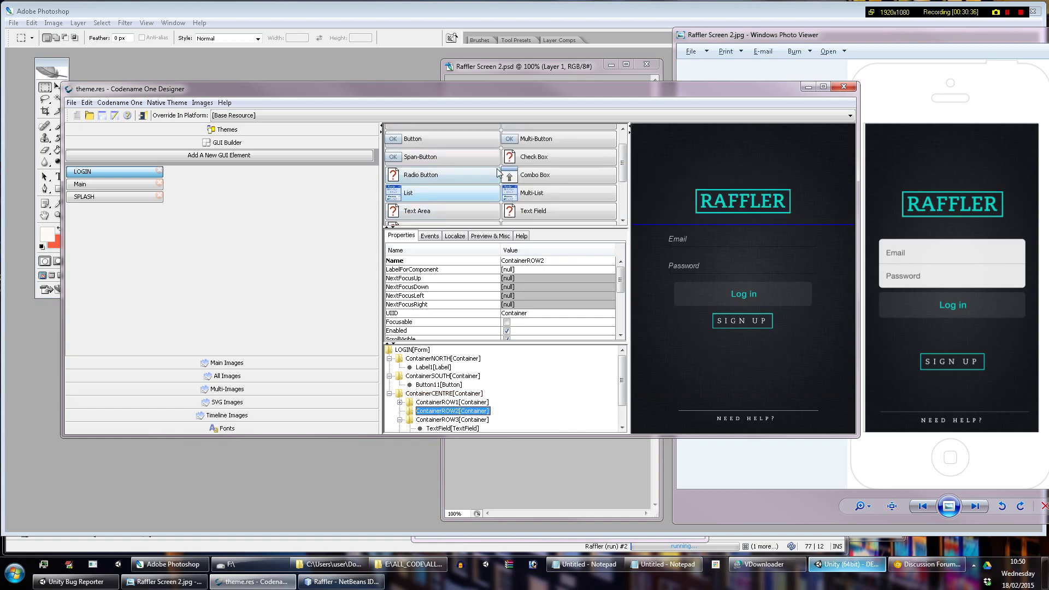
pyautogui.moveTo(421, 146); pyautogui.dragTo(446, 413)
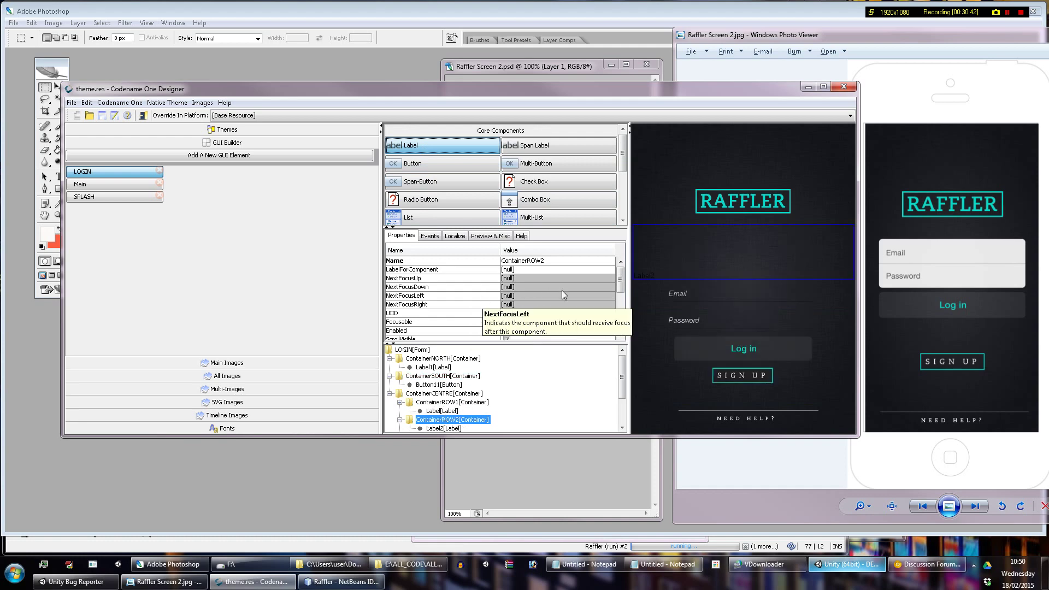
pyautogui.scroll(-5, 546, 301)
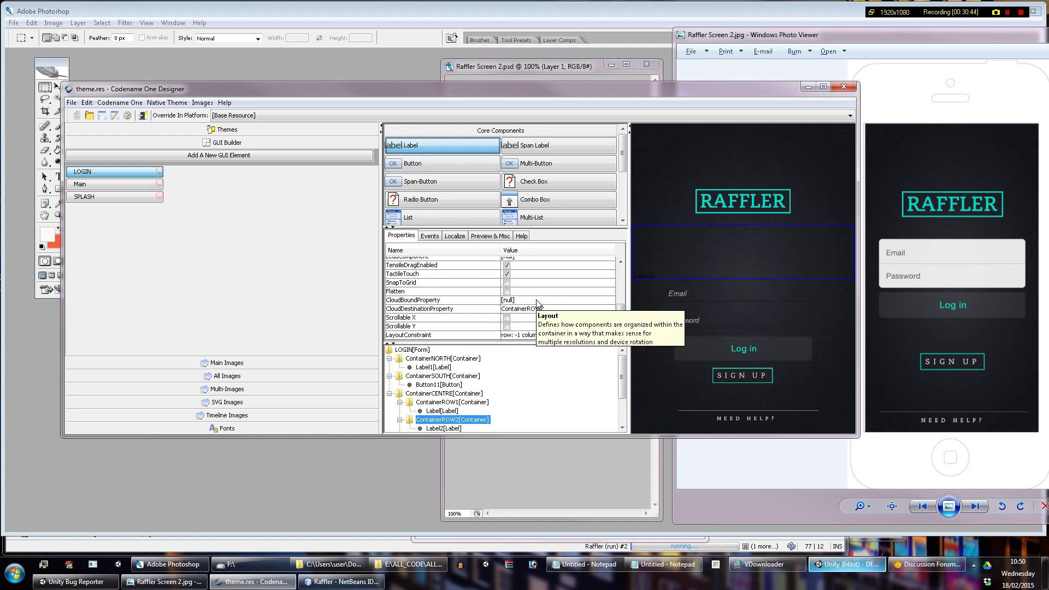
pyautogui.scroll(4, 536, 302)
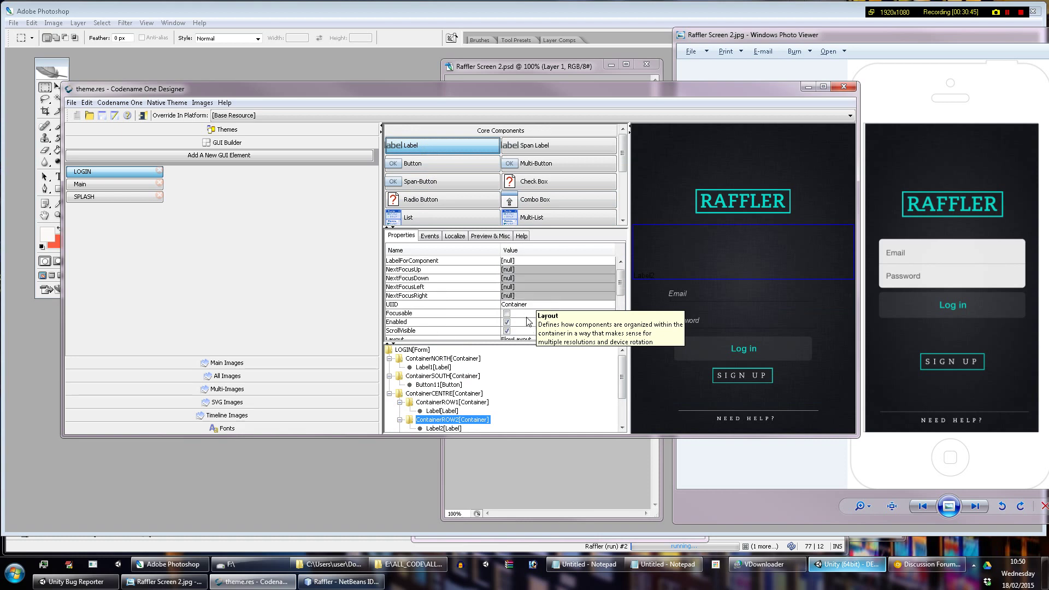
# Step: Clear the text of the label inside ContainerROW2 so that it is blank
pyautogui.click(448, 429)
pyautogui.scroll(-2, 538, 316)
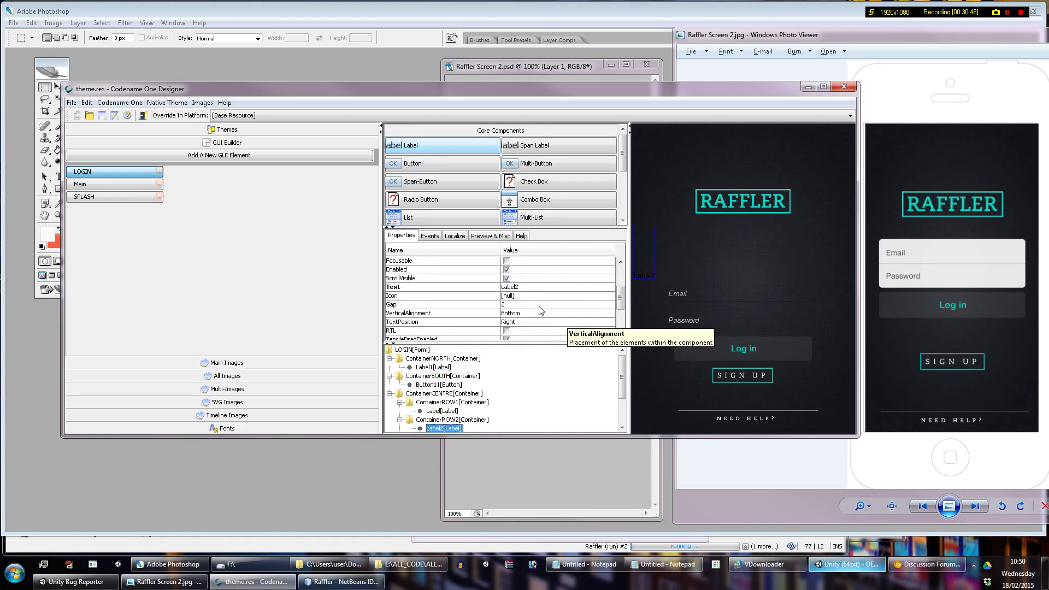
pyautogui.click(528, 289)
pyautogui.press('BackSpace')
pyautogui.press('BackSpace')
pyautogui.press('BackSpace')
pyautogui.press('BackSpace')
pyautogui.press('BackSpace')
pyautogui.press('BackSpace')
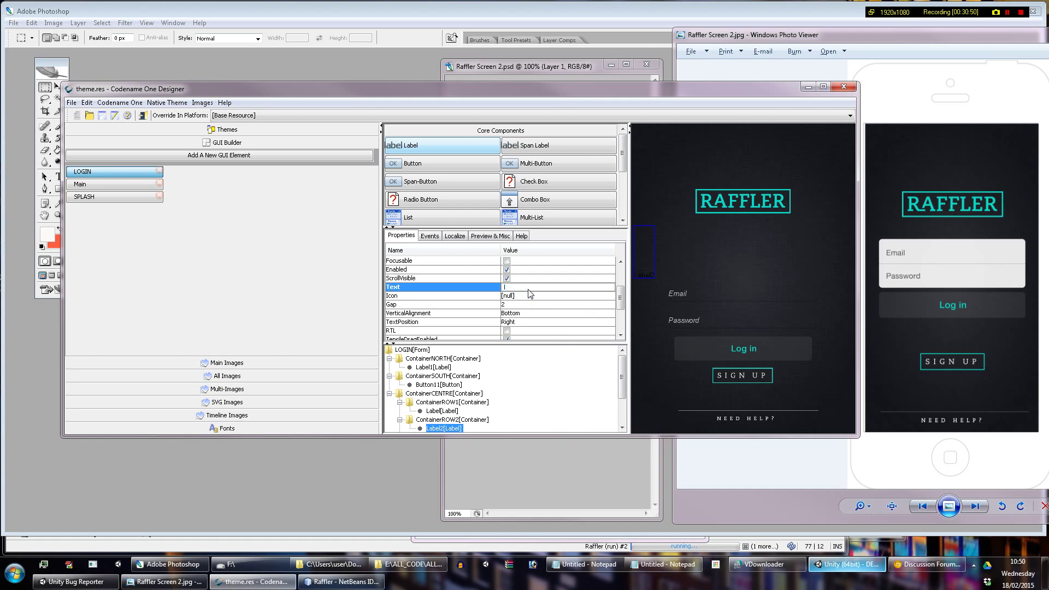
pyautogui.press('Return')
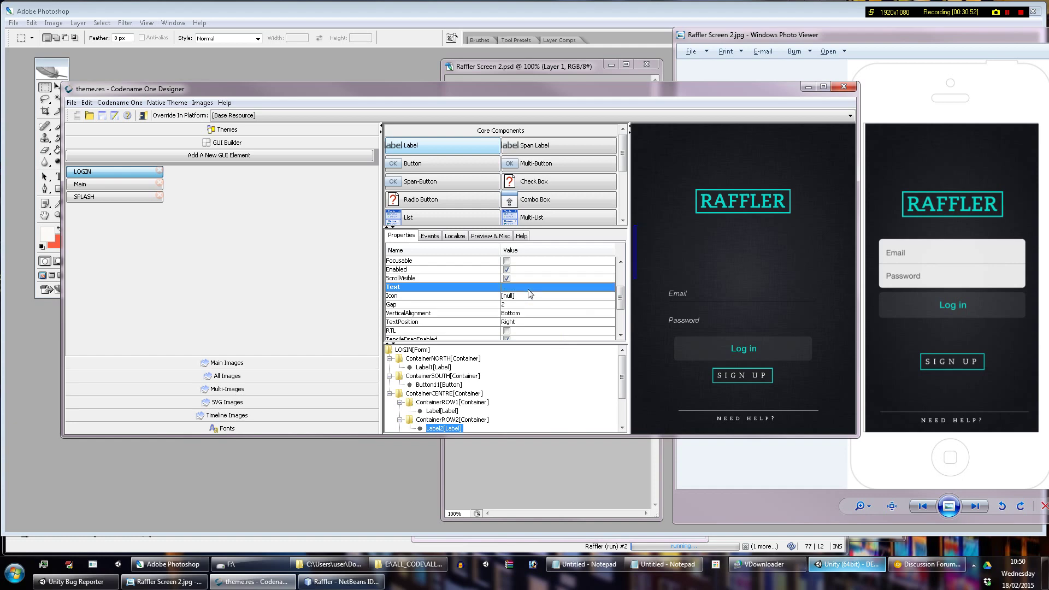
# Step: Try placing ContainerROW2 at row 2, column 0 in its layout constraint
pyautogui.click(462, 419)
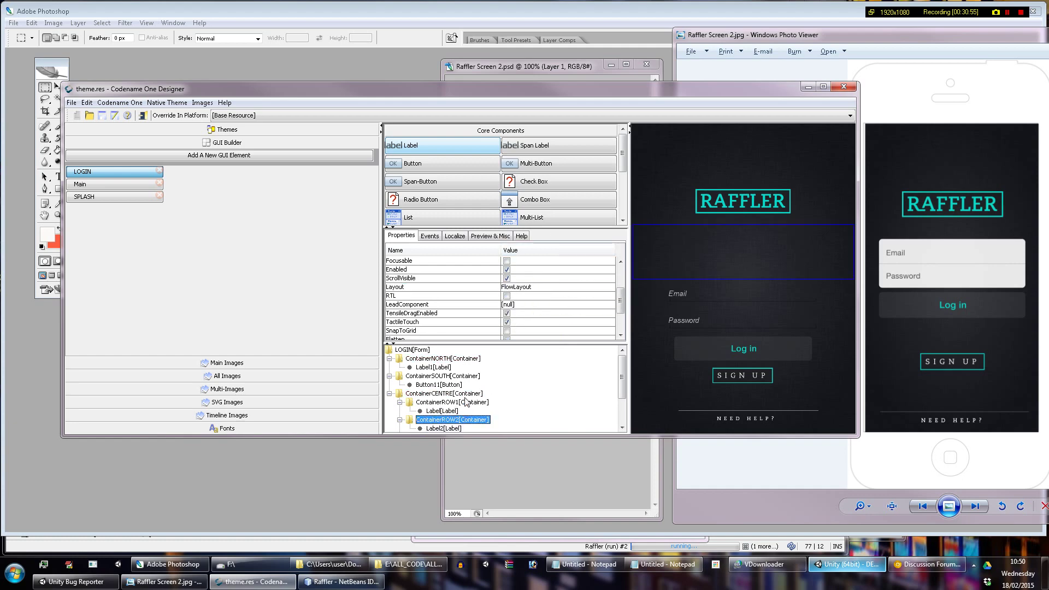
pyautogui.scroll(-2, 546, 295)
pyautogui.click(571, 335)
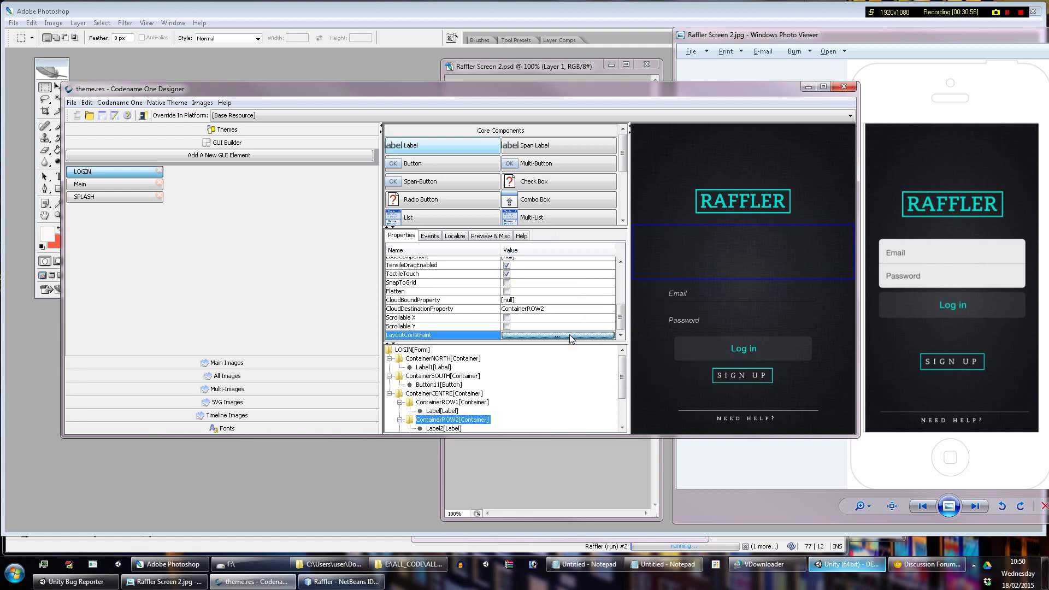
pyautogui.click(572, 336)
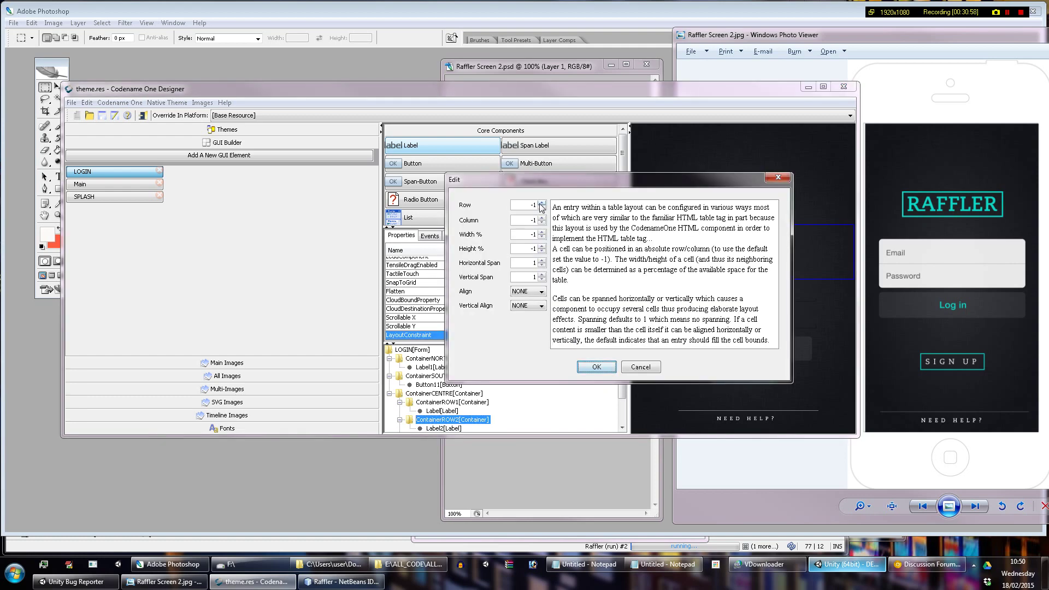
pyautogui.click(542, 203)
pyautogui.click(542, 218)
pyautogui.click(603, 367)
pyautogui.hotkey('ctrl', 's')
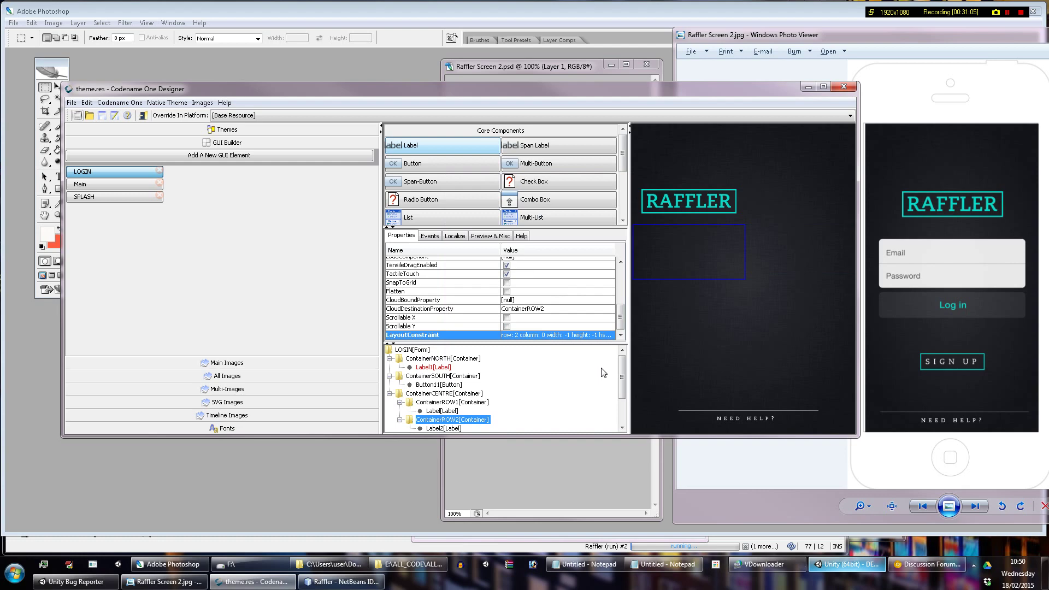
pyautogui.click(603, 372)
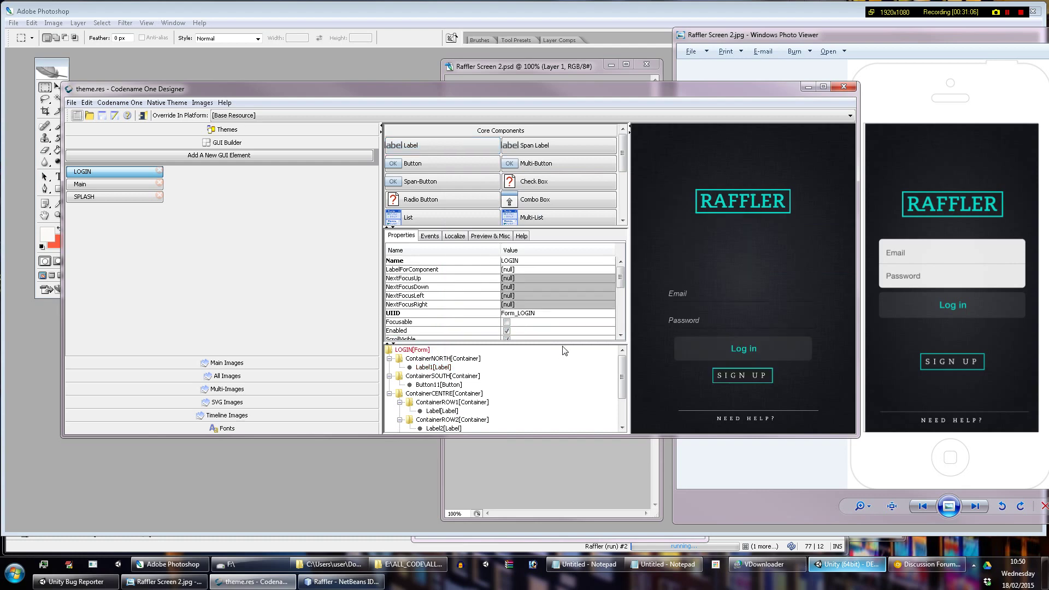
# Step: Check ContainerROW1's layout constraint and set ContainerROW2's layout constraint to row 1, column 0
pyautogui.click(486, 418)
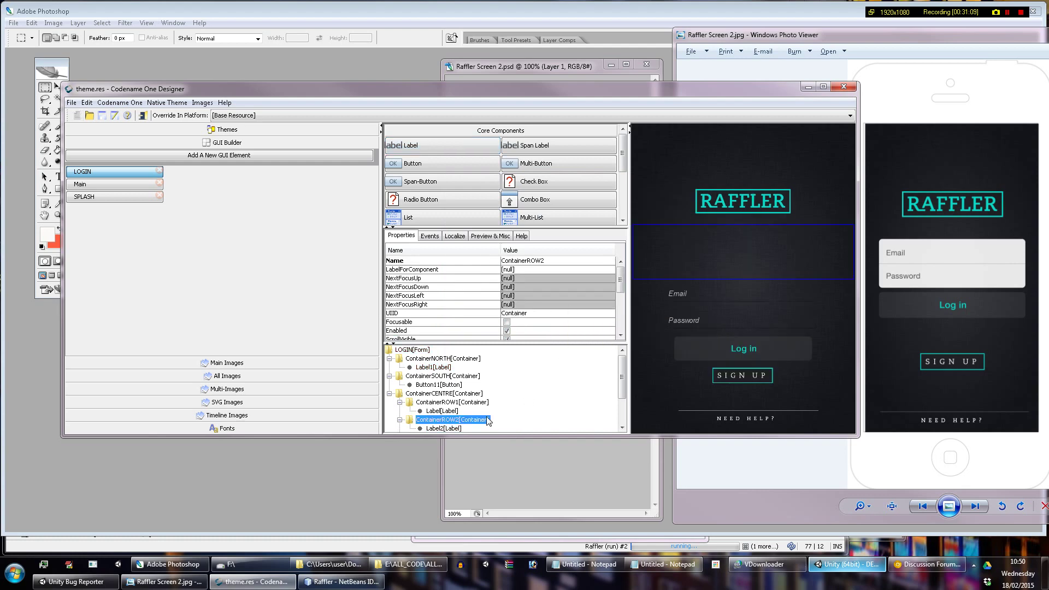
pyautogui.click(758, 154)
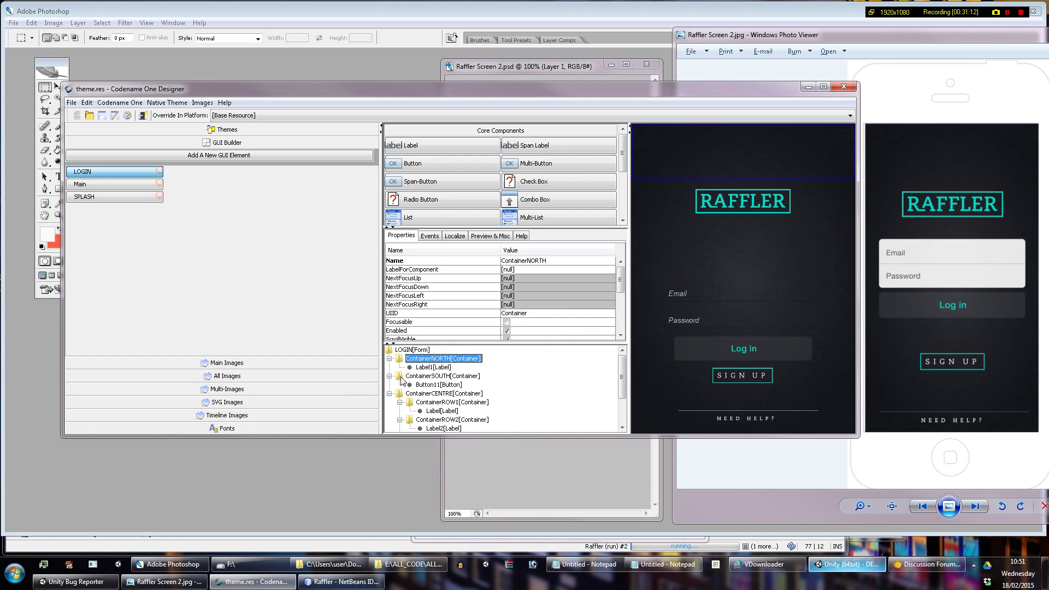
pyautogui.click(449, 395)
pyautogui.click(453, 403)
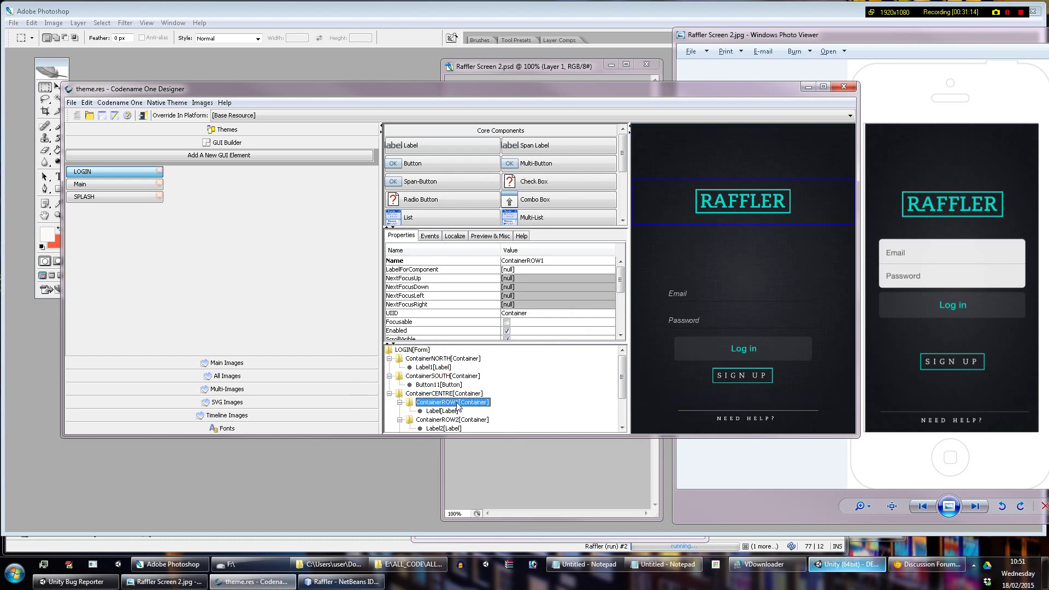
pyautogui.scroll(-5, 568, 328)
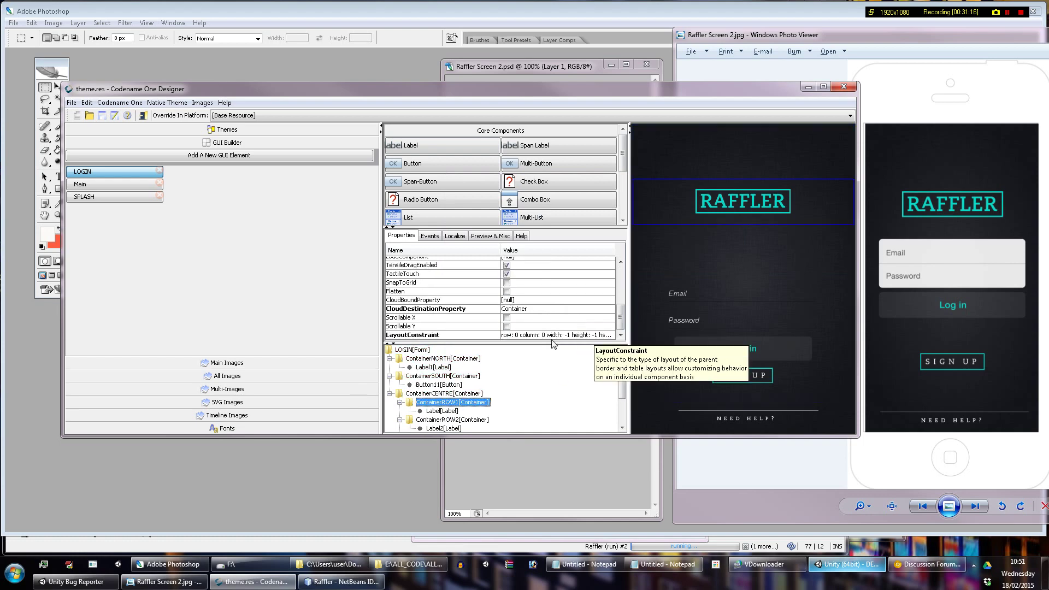
pyautogui.click(453, 420)
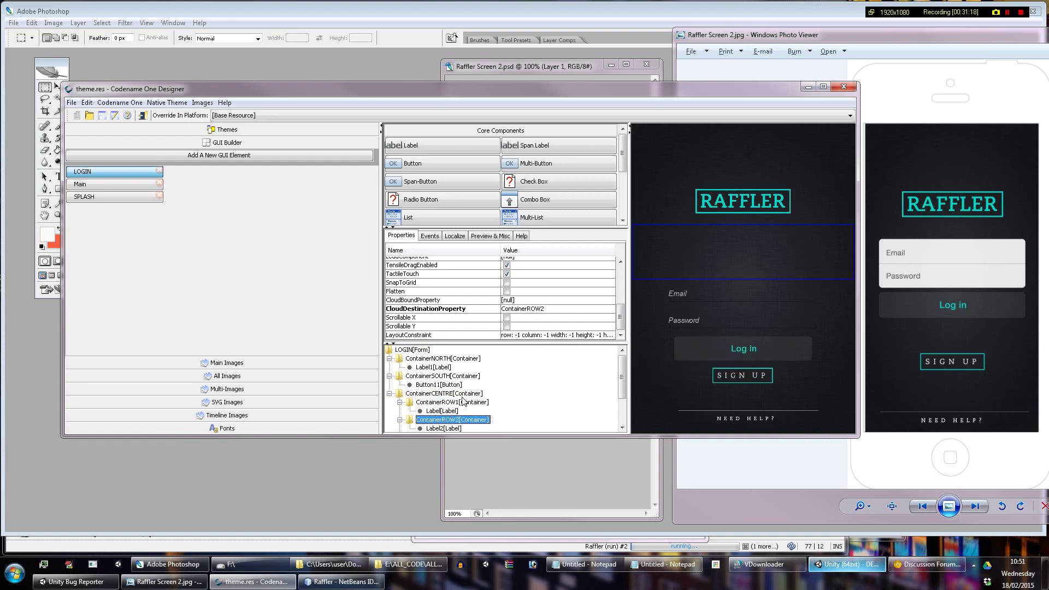
pyautogui.click(537, 335)
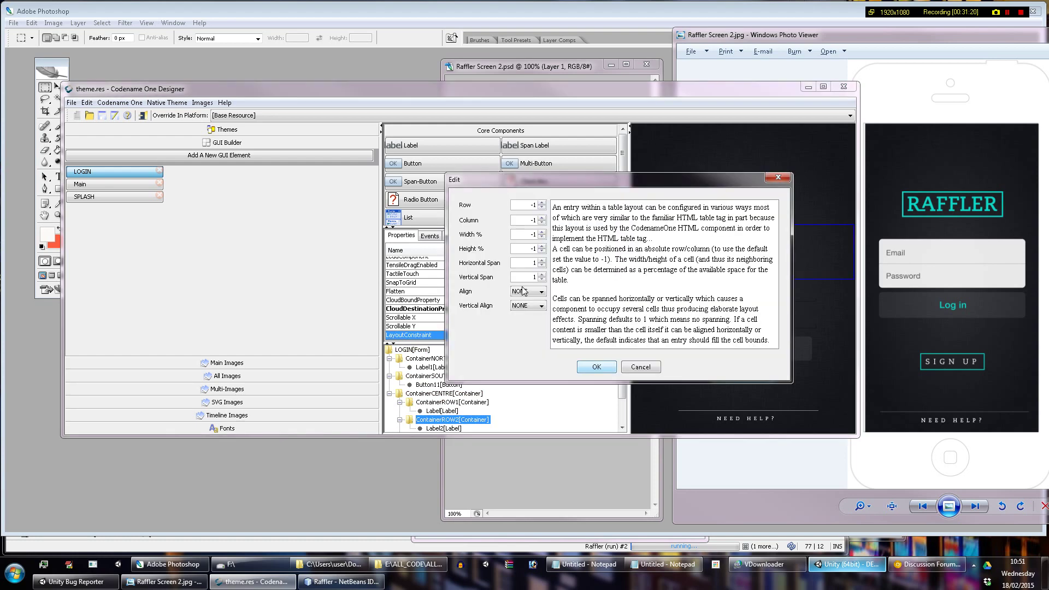
pyautogui.click(541, 203)
pyautogui.click(542, 203)
pyautogui.click(542, 218)
pyautogui.click(595, 367)
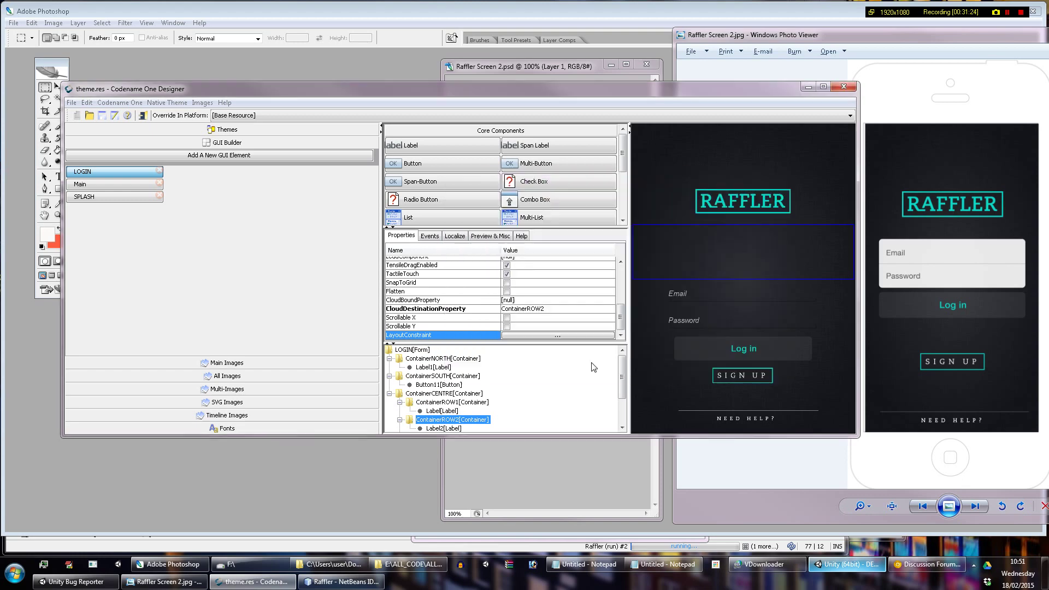
# Step: Set ContainerROW2's layout constraint to a width of 5% and a height of 14%
pyautogui.click(562, 334)
pyautogui.moveTo(617, 179); pyautogui.dragTo(346, 162)
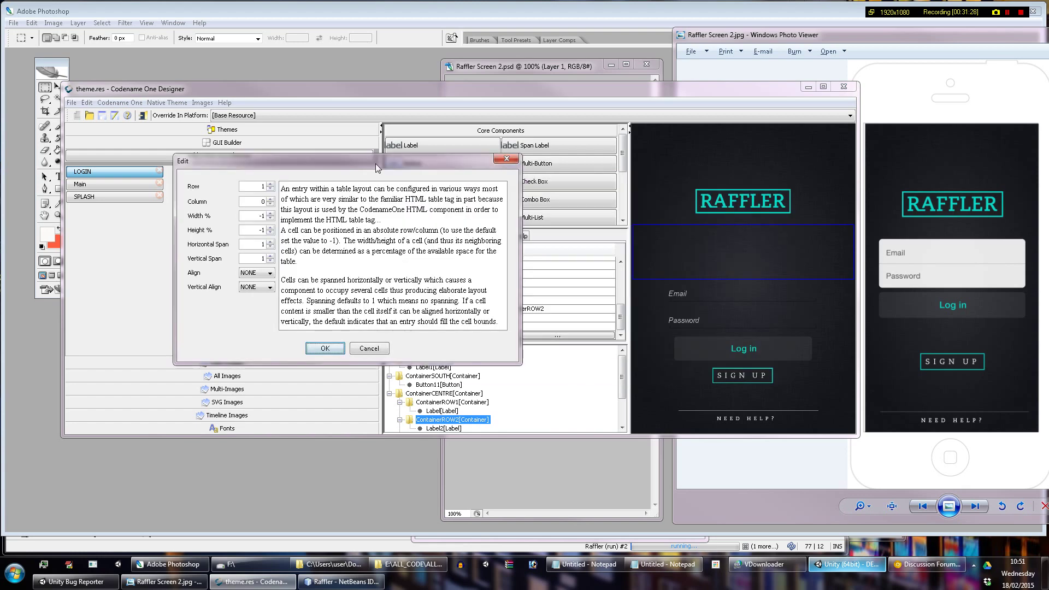
pyautogui.click(270, 227)
pyautogui.click(269, 227)
pyautogui.click(269, 228)
pyautogui.click(270, 229)
pyautogui.click(270, 228)
pyautogui.click(270, 228)
pyautogui.click(336, 349)
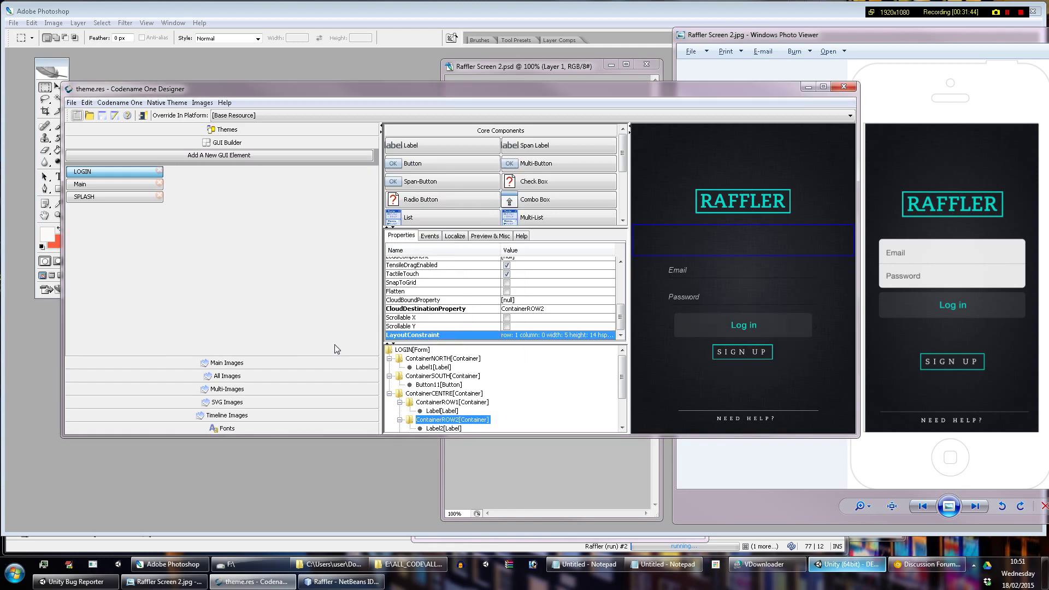
# Step: Reduce the height in ContainerROW2's layout constraint to 13%
pyautogui.click(519, 335)
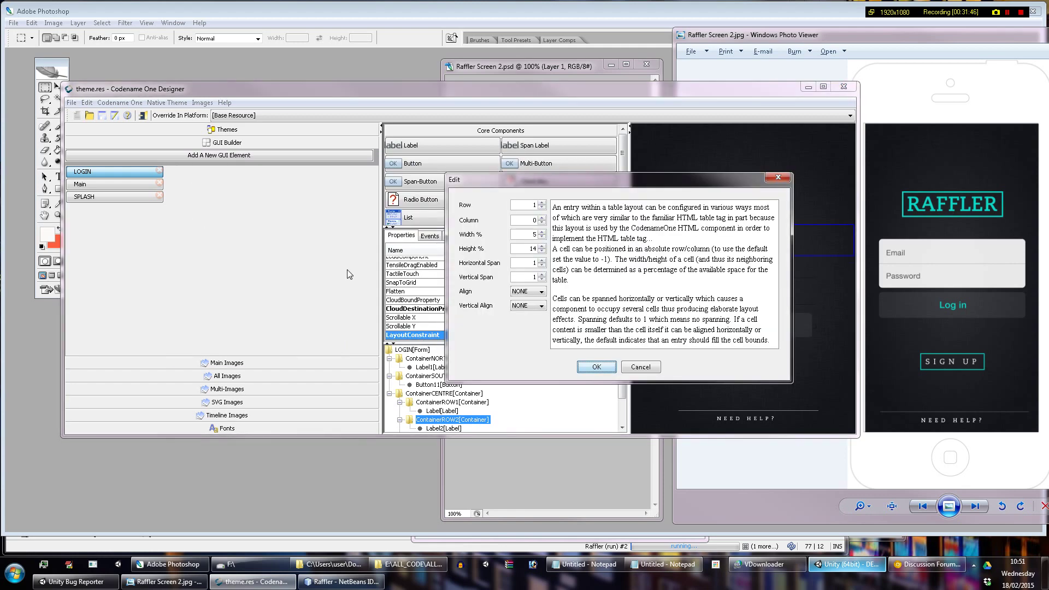
pyautogui.moveTo(548, 177); pyautogui.dragTo(202, 168)
pyautogui.click(183, 231)
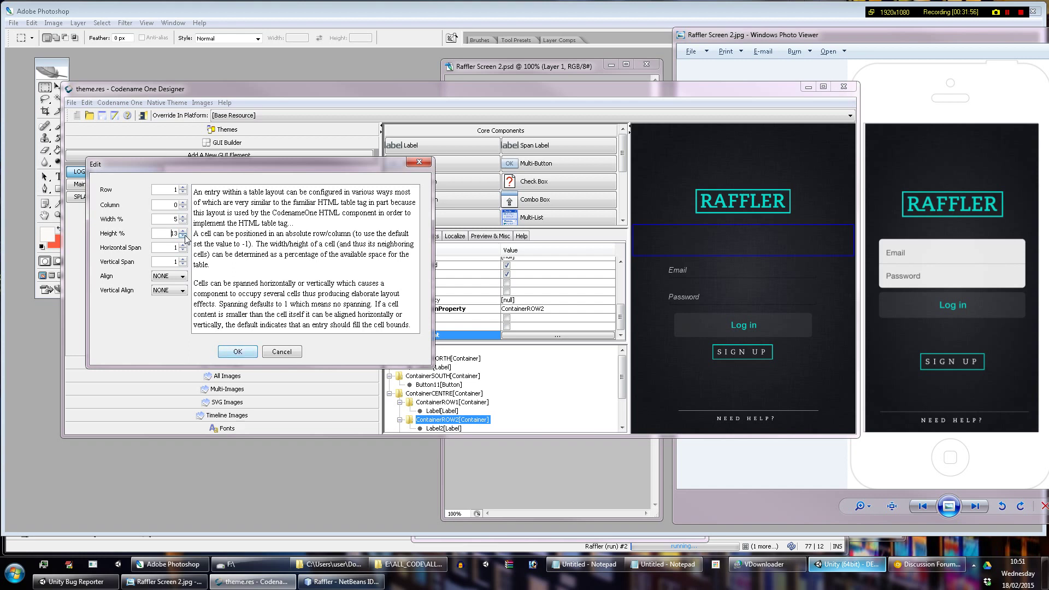
pyautogui.click(234, 353)
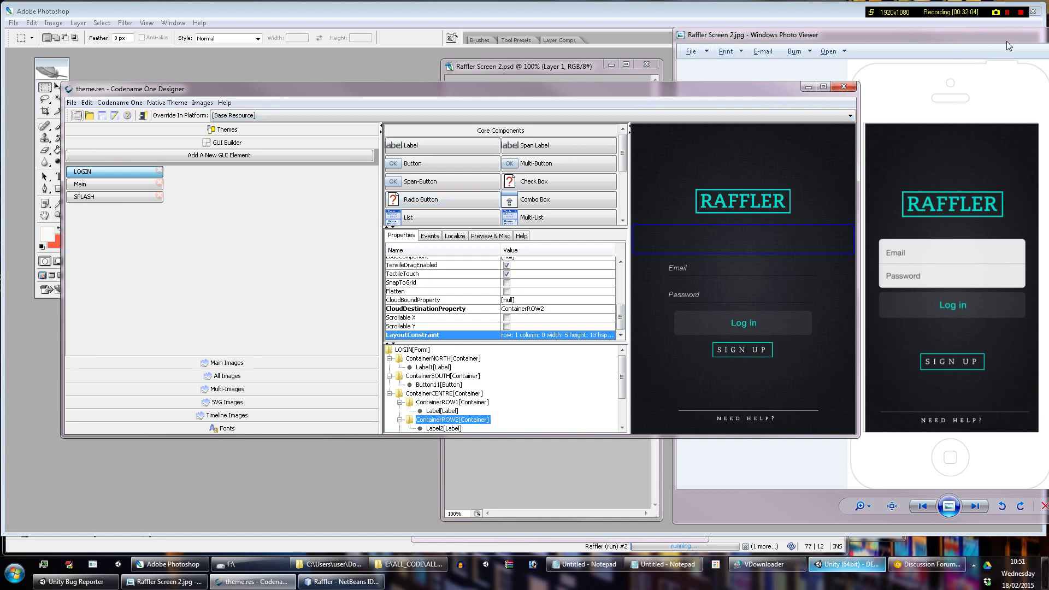
pyautogui.click(1007, 12)
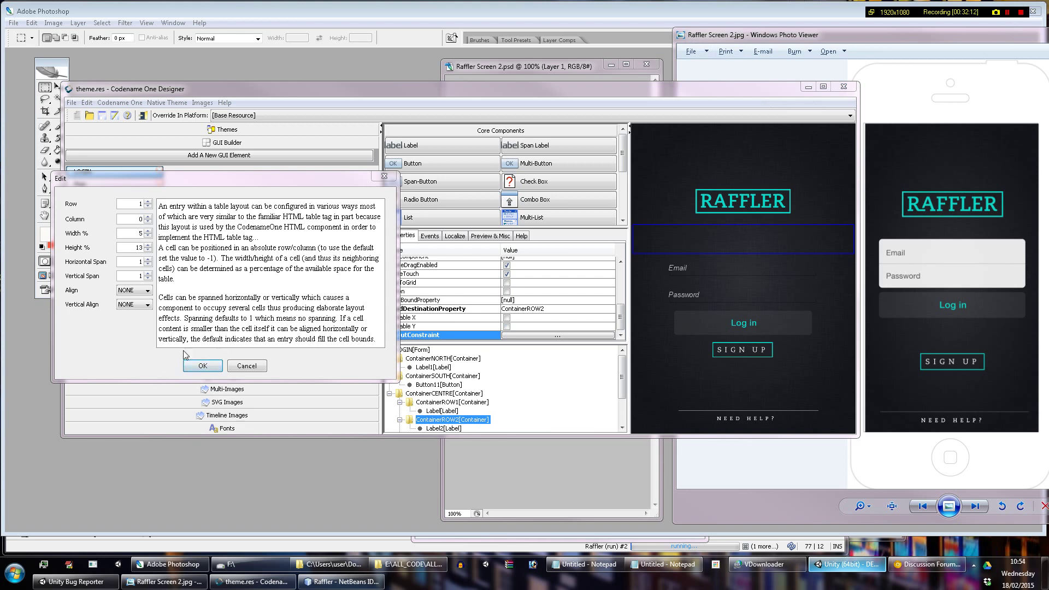
# Step: Set the height in ContainerROW2's layout constraint to 7%
pyautogui.click(148, 251)
pyautogui.click(148, 250)
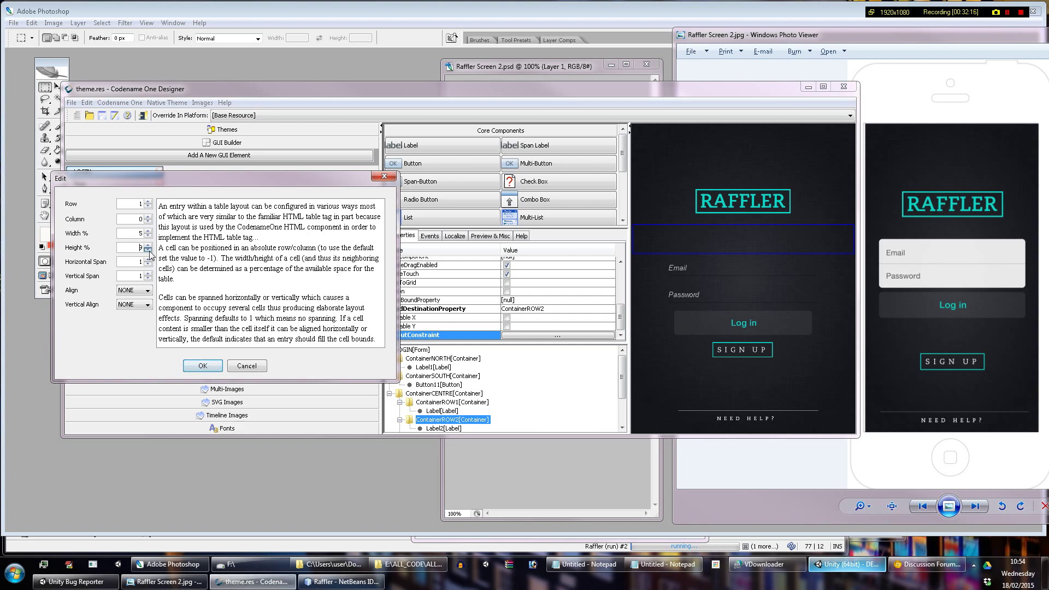
pyautogui.click(148, 250)
pyautogui.click(148, 250)
pyautogui.click(148, 245)
pyautogui.click(203, 366)
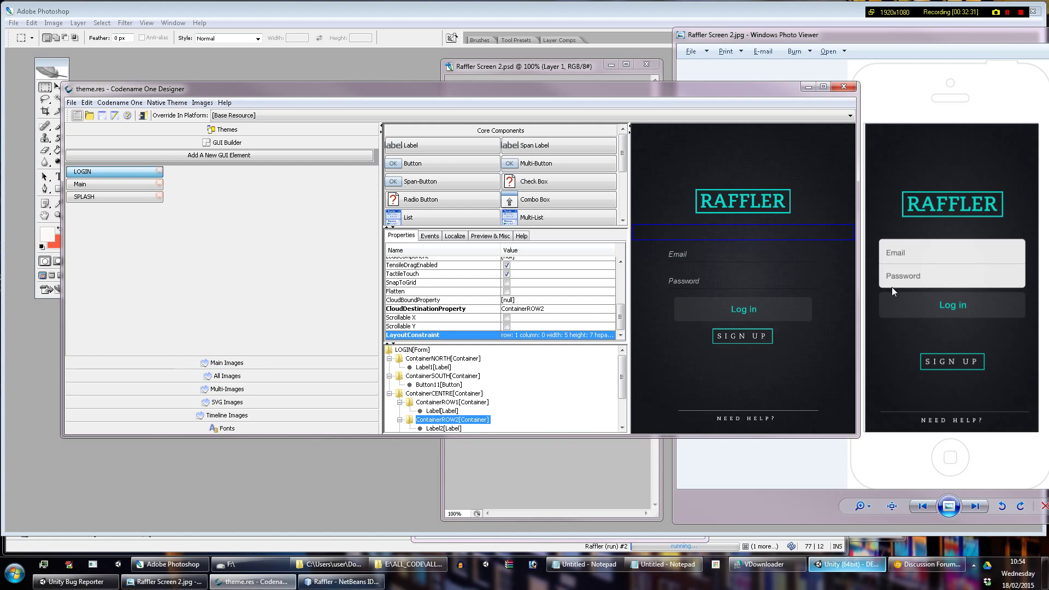
# Step: Collapse the row containers in the component tree and add a new container inside ContainerCENTRE
pyautogui.click(749, 341)
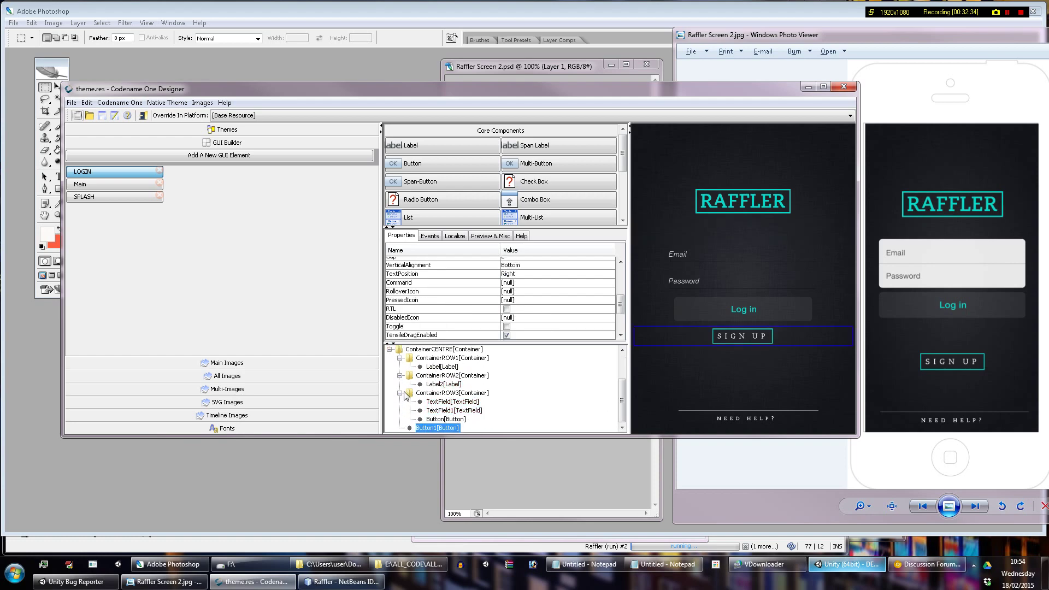
pyautogui.click(399, 376)
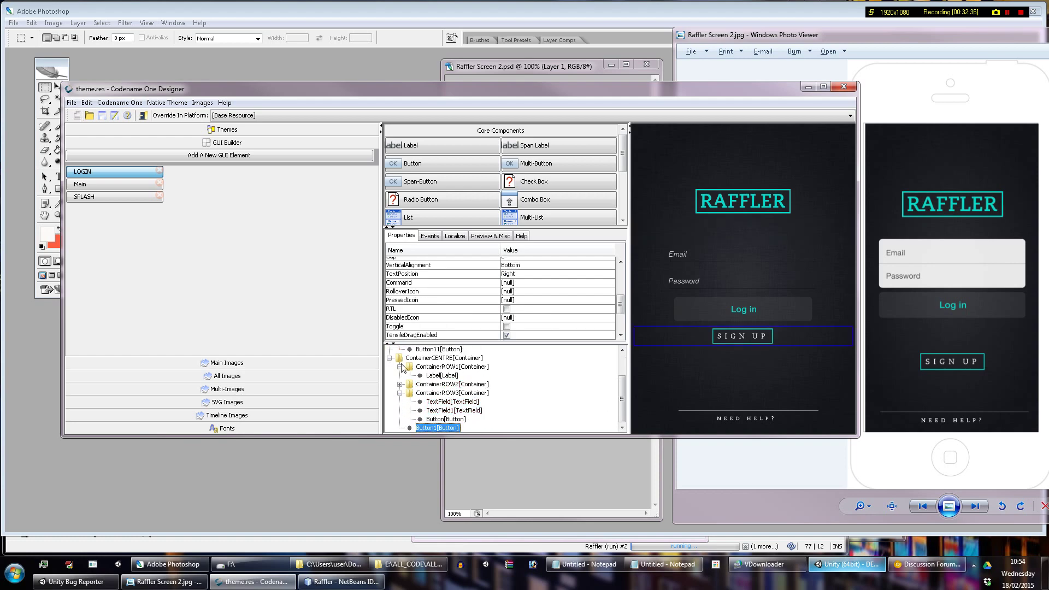
pyautogui.click(400, 367)
pyautogui.click(399, 393)
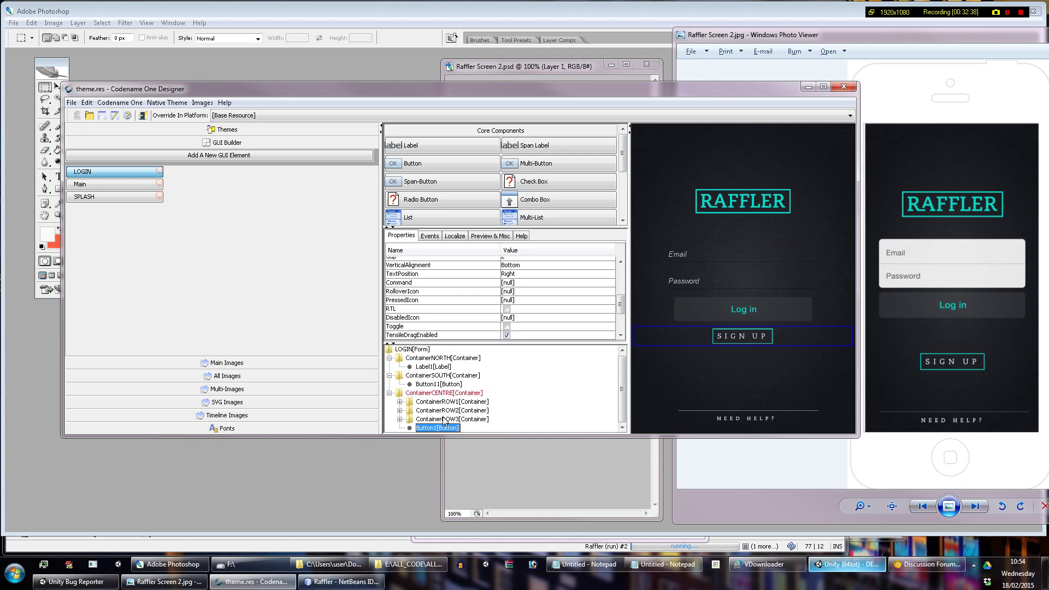
pyautogui.click(461, 420)
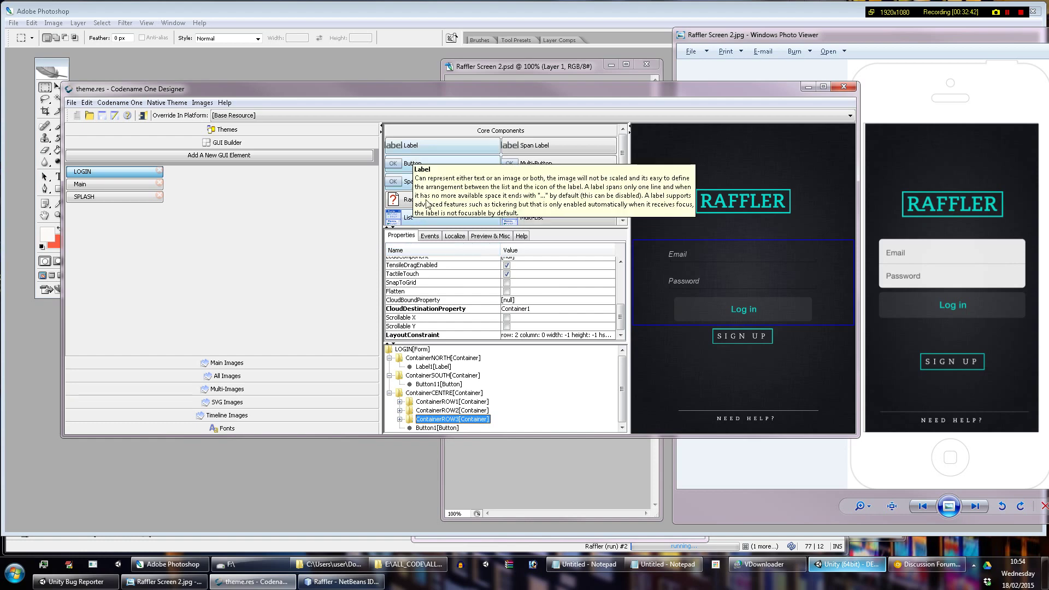
pyautogui.scroll(-2, 429, 197)
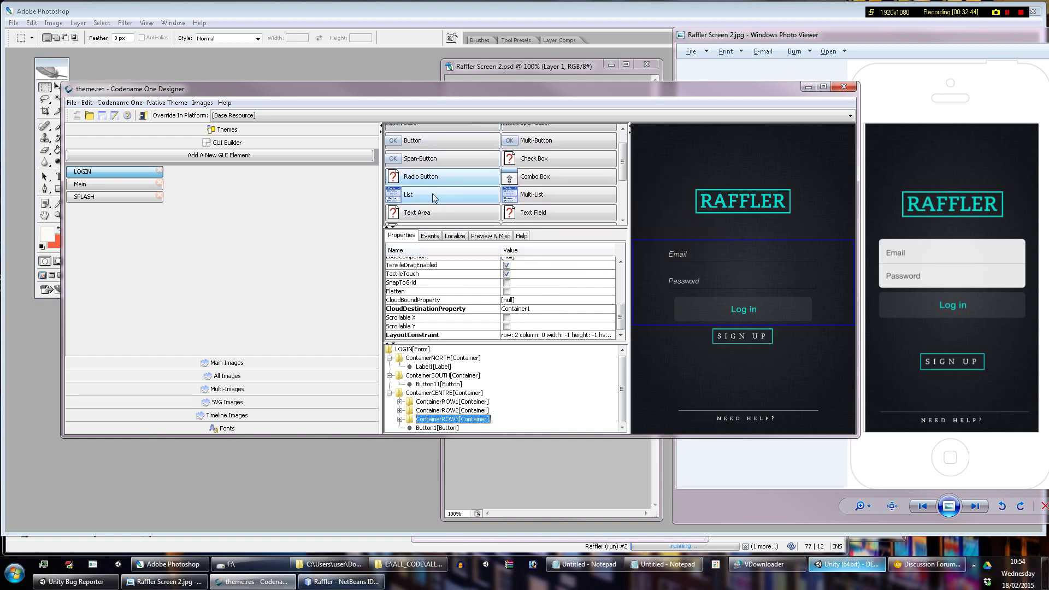
pyautogui.scroll(-3, 432, 193)
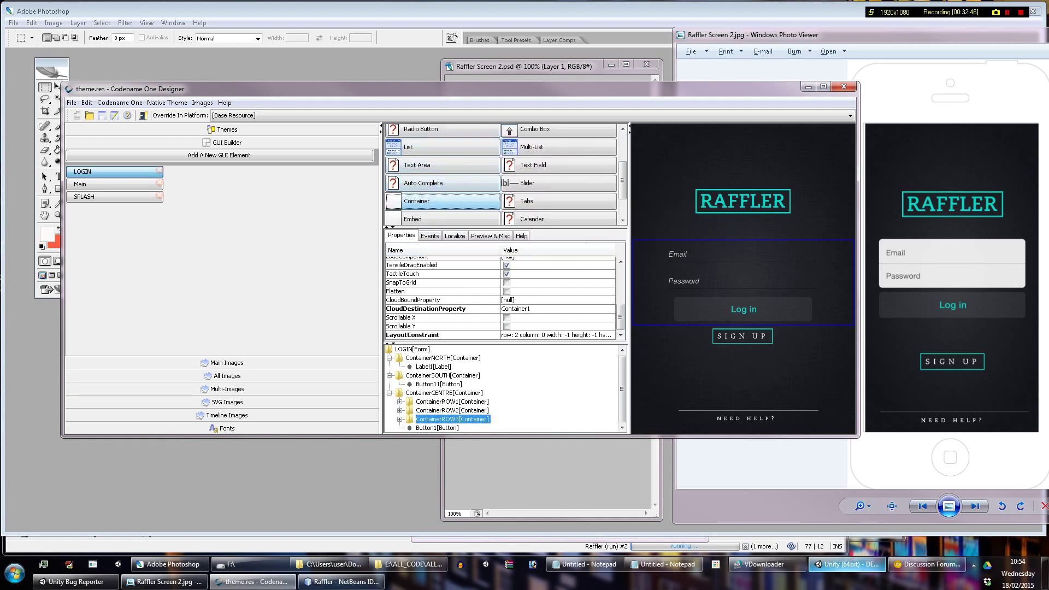
pyautogui.moveTo(429, 202); pyautogui.dragTo(432, 358)
# Step: Move the new container below ContainerROW3, just above the SIGN UP button, in ContainerCENTRE
pyautogui.click(400, 359)
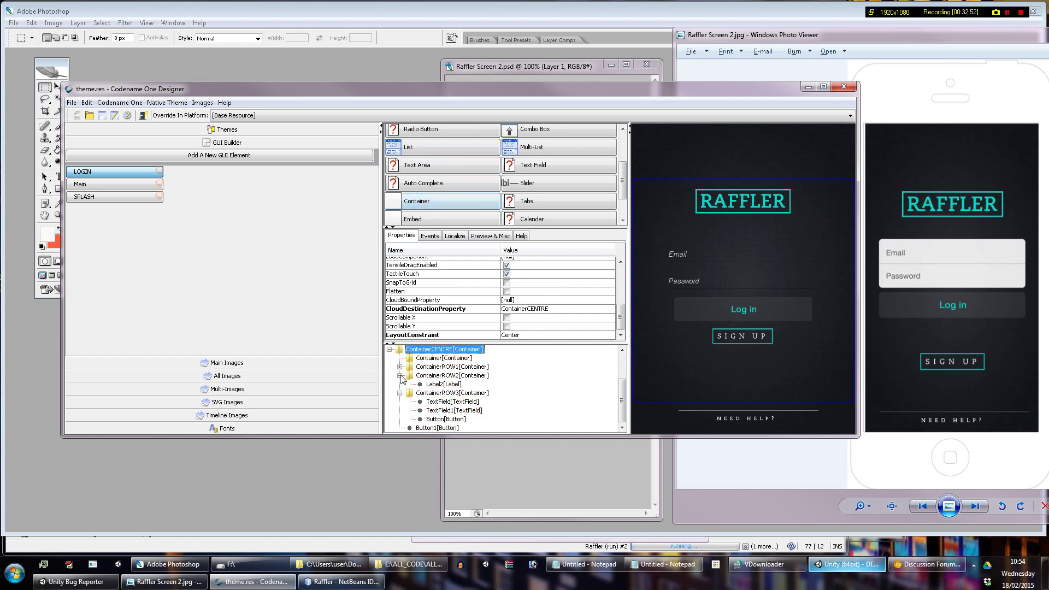
pyautogui.click(400, 393)
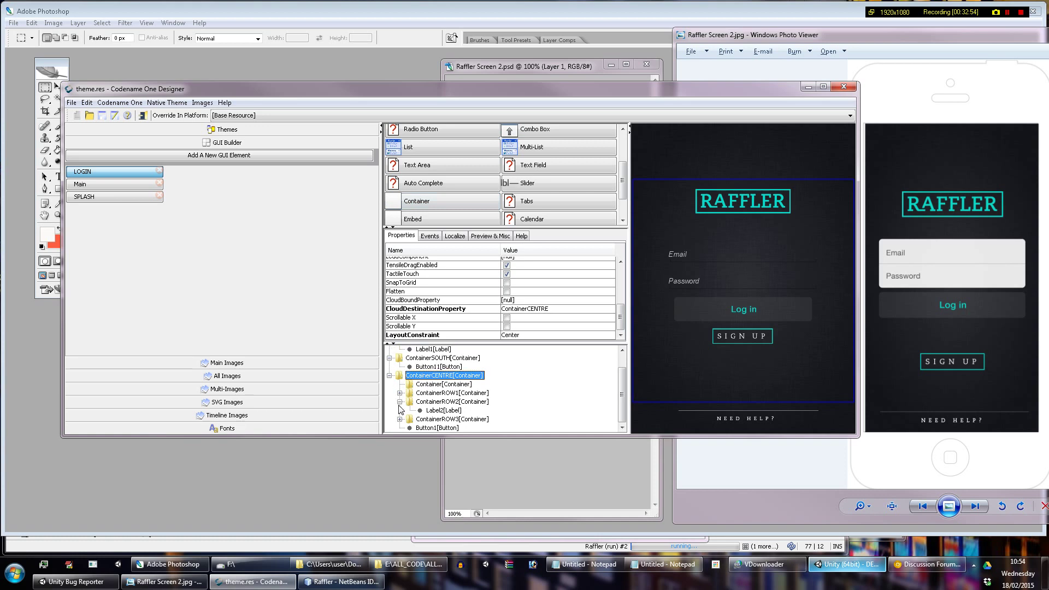
pyautogui.click(400, 402)
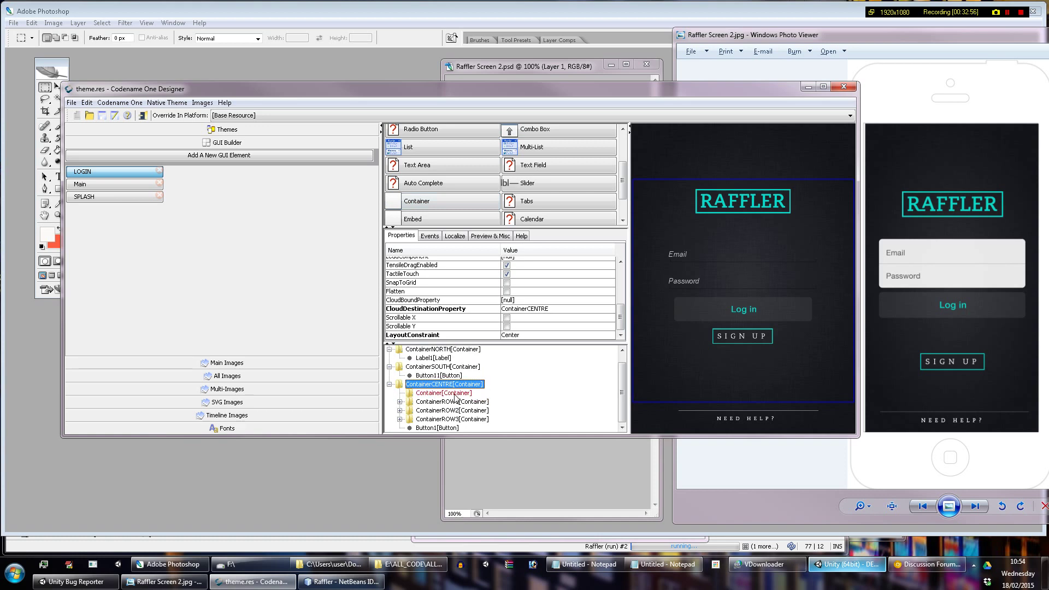
pyautogui.moveTo(447, 392); pyautogui.dragTo(444, 426)
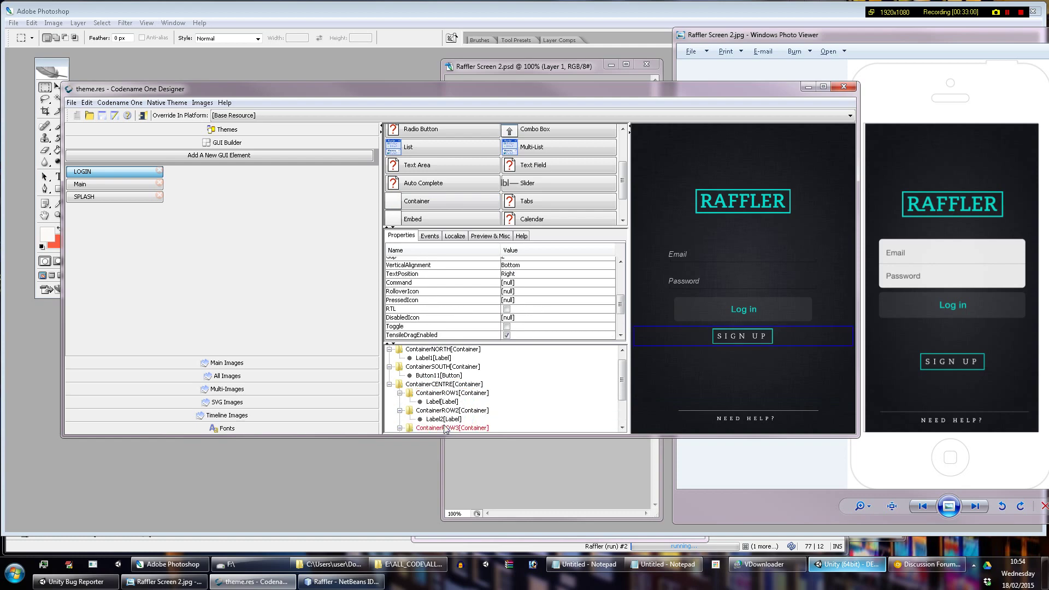
# Step: Rename the new container as ContainerROW4
pyautogui.click(444, 419)
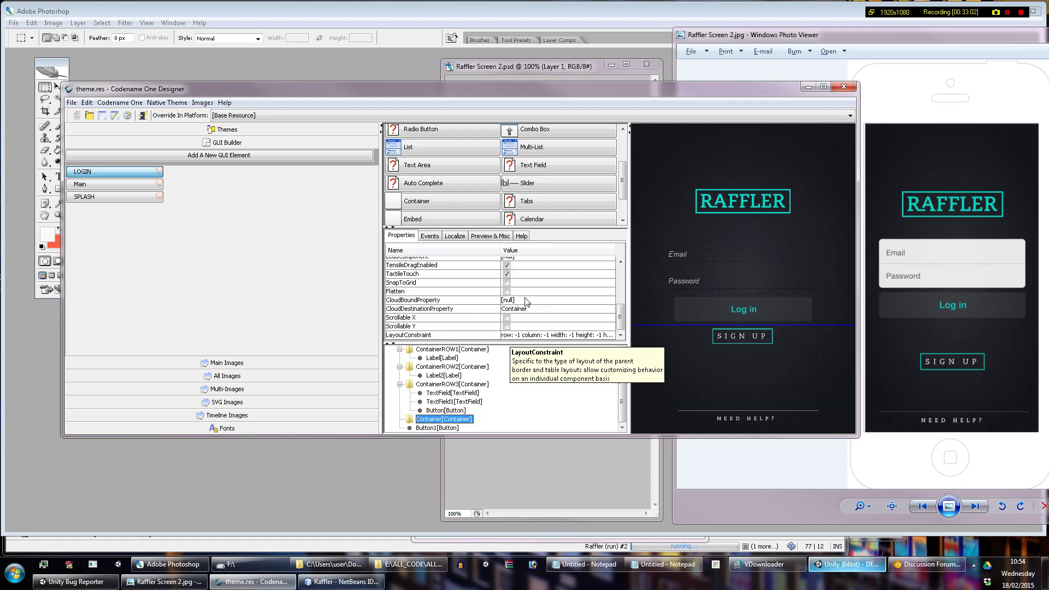
pyautogui.scroll(5, 527, 302)
pyautogui.click(533, 261)
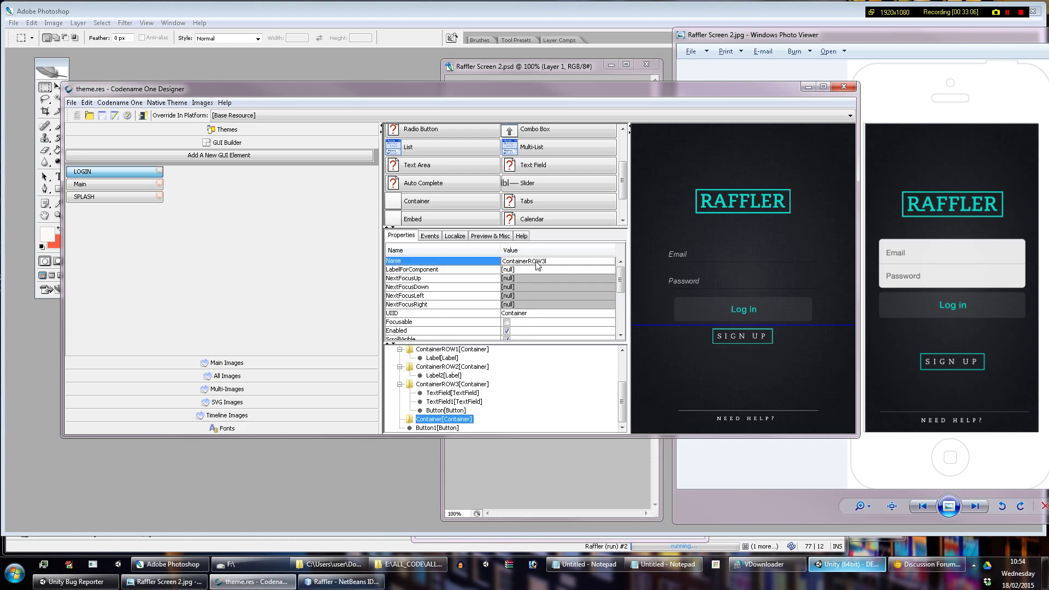
pyautogui.write('ROW3')
pyautogui.press('Return')
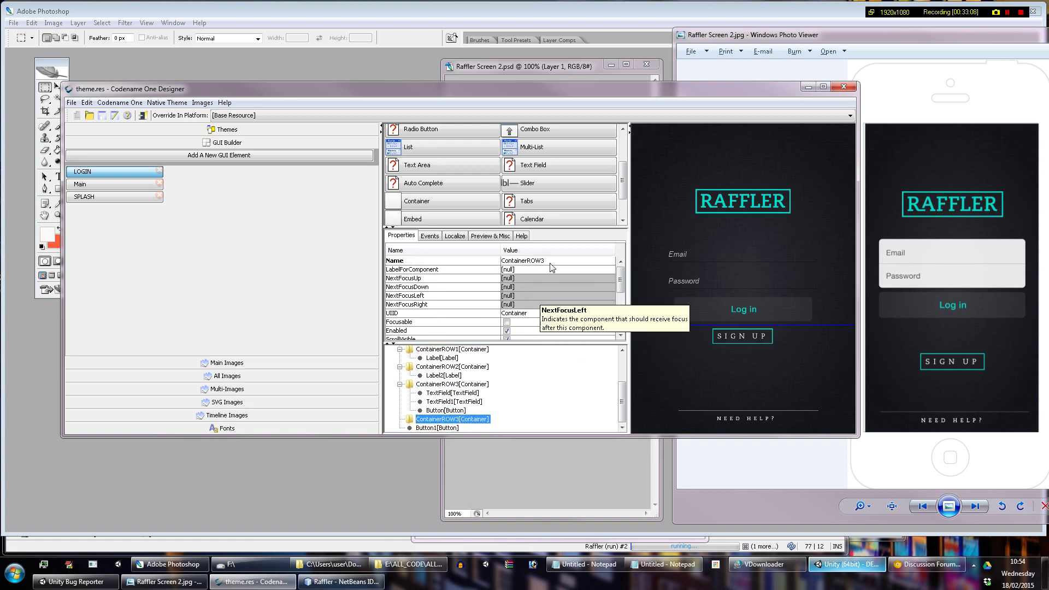
pyautogui.click(545, 262)
pyautogui.press('BackSpace')
pyautogui.write('4')
pyautogui.press('Return')
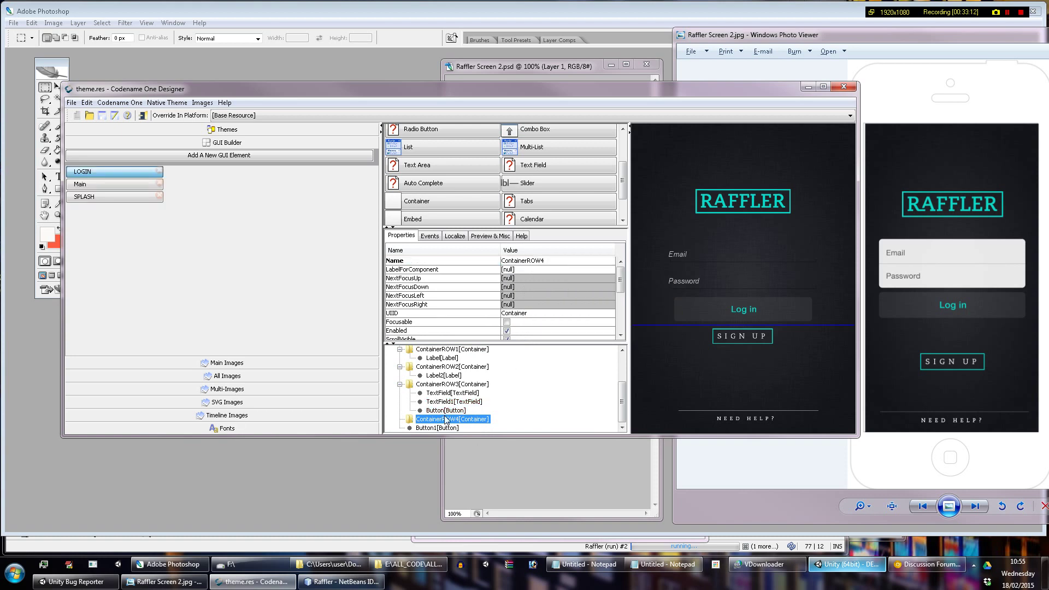
# Step: Add another container directly below ContainerROW4 and name it ContainerROW5
pyautogui.click(418, 206)
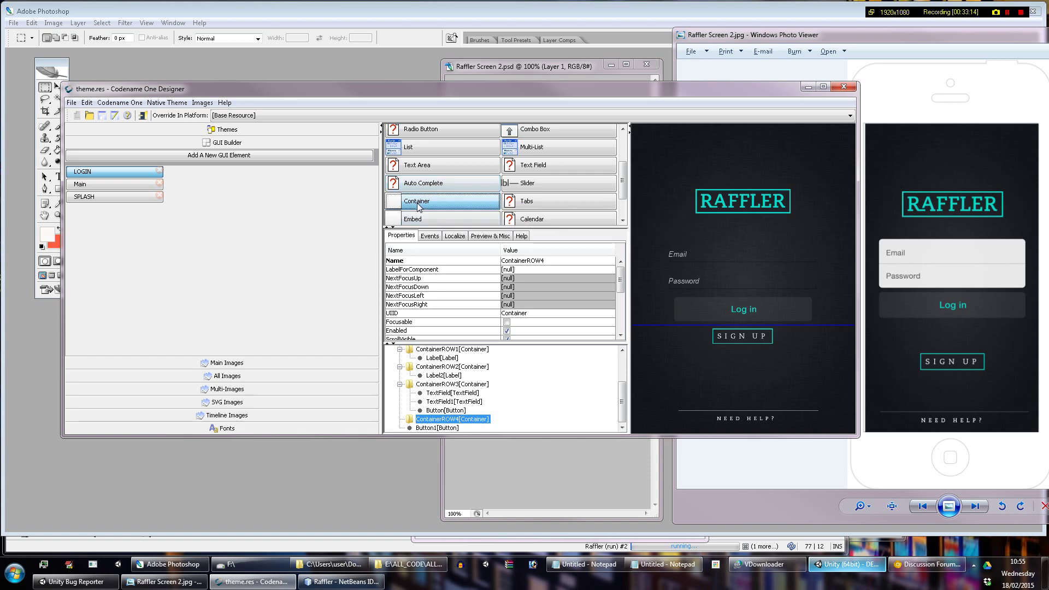
pyautogui.moveTo(420, 208); pyautogui.dragTo(454, 428)
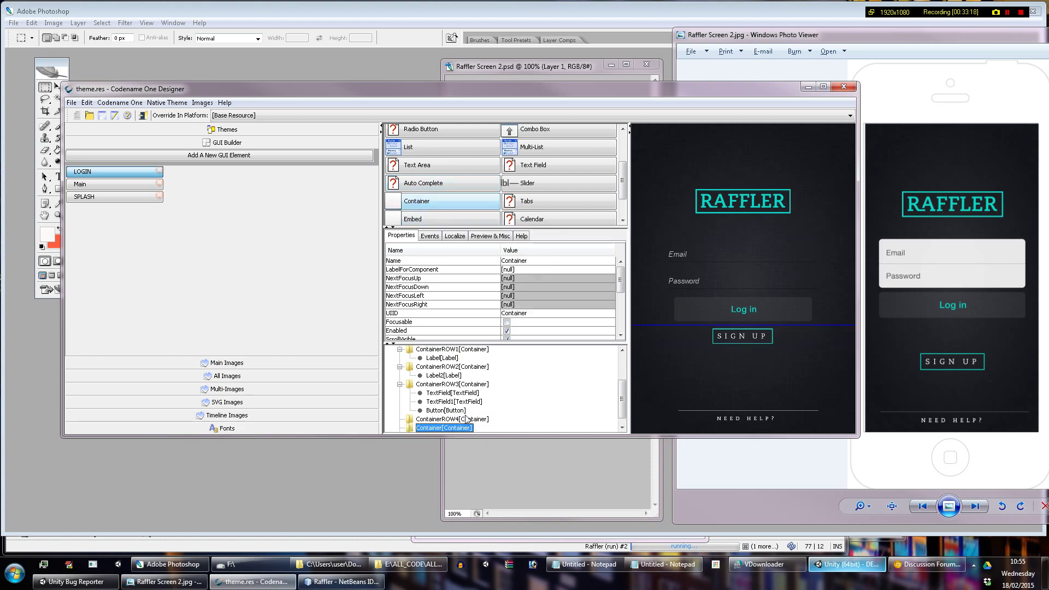
pyautogui.doubleClick(534, 264)
pyautogui.write('R')
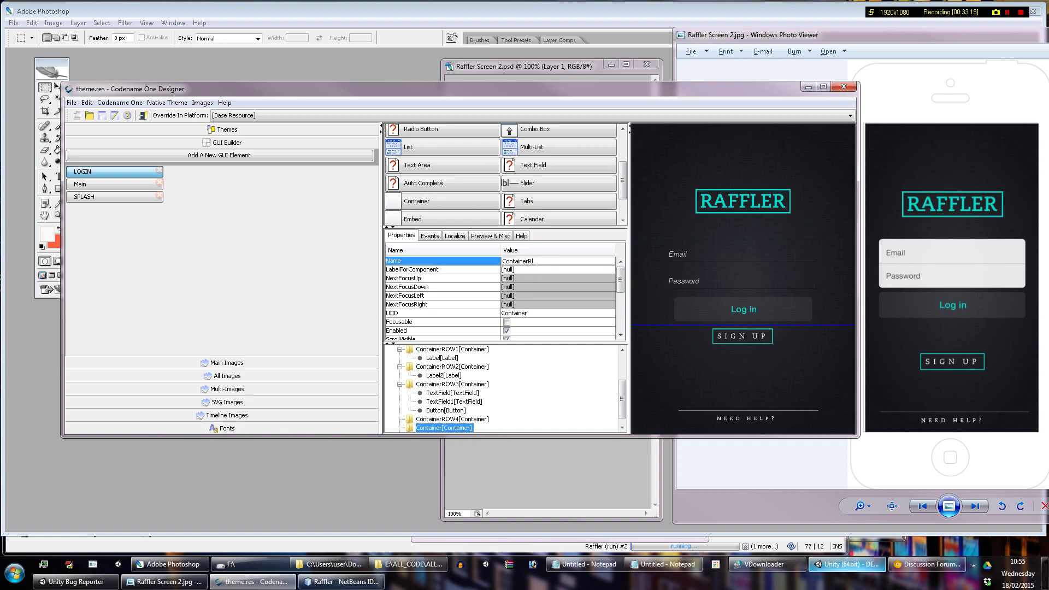
pyautogui.write('OW5')
pyautogui.press('Return')
# Step: Move the SIGN UP button (Button1) into ContainerROW5
pyautogui.scroll(-1, 437, 415)
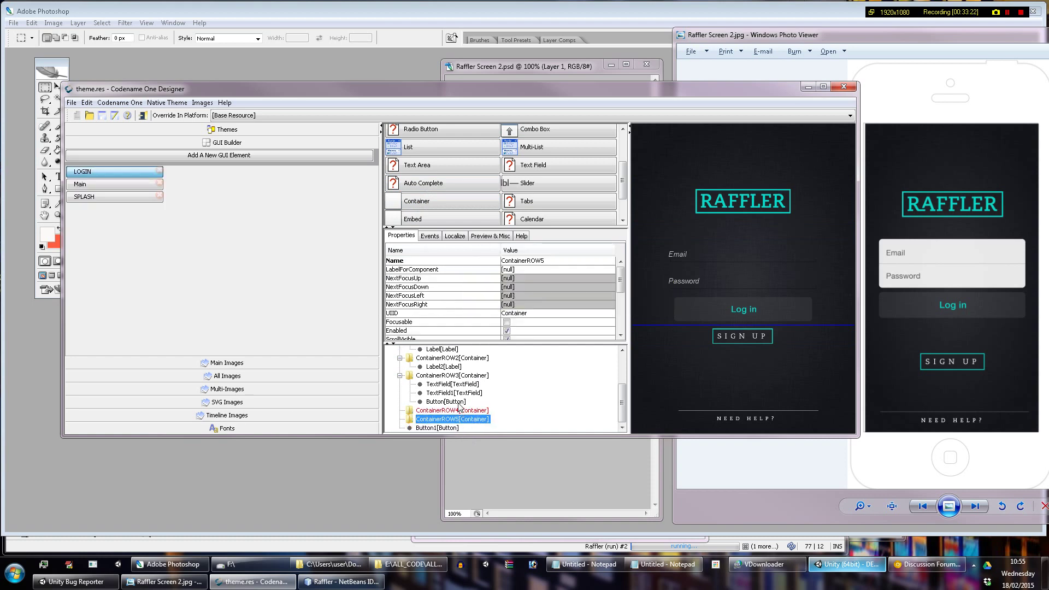
pyautogui.click(437, 428)
pyautogui.moveTo(445, 431); pyautogui.dragTo(449, 424)
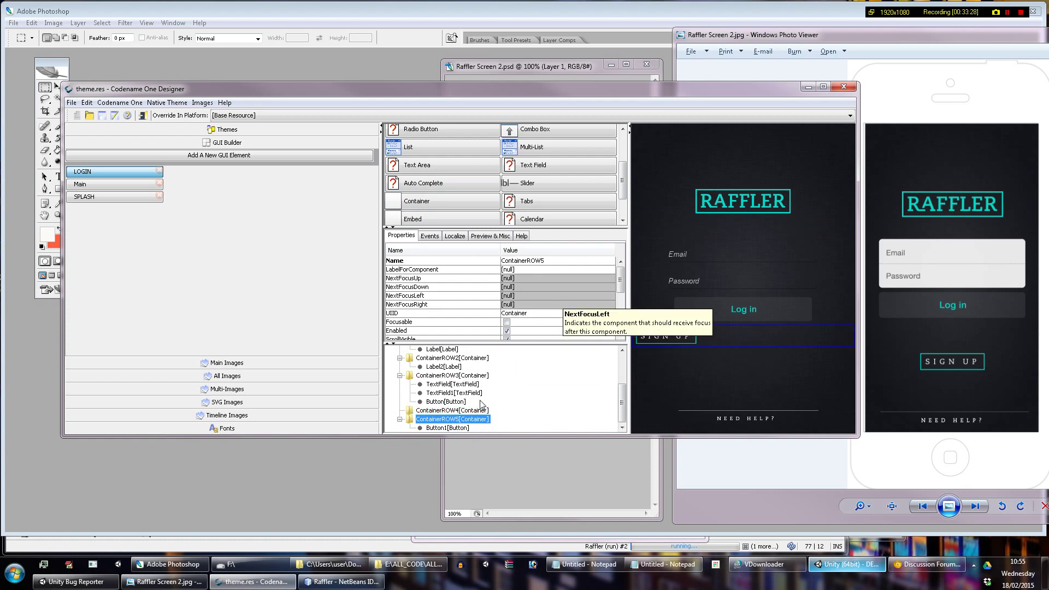
# Step: Set the horizontal alignment of ContainerROW5's Flow Layout to center
pyautogui.scroll(-3, 567, 299)
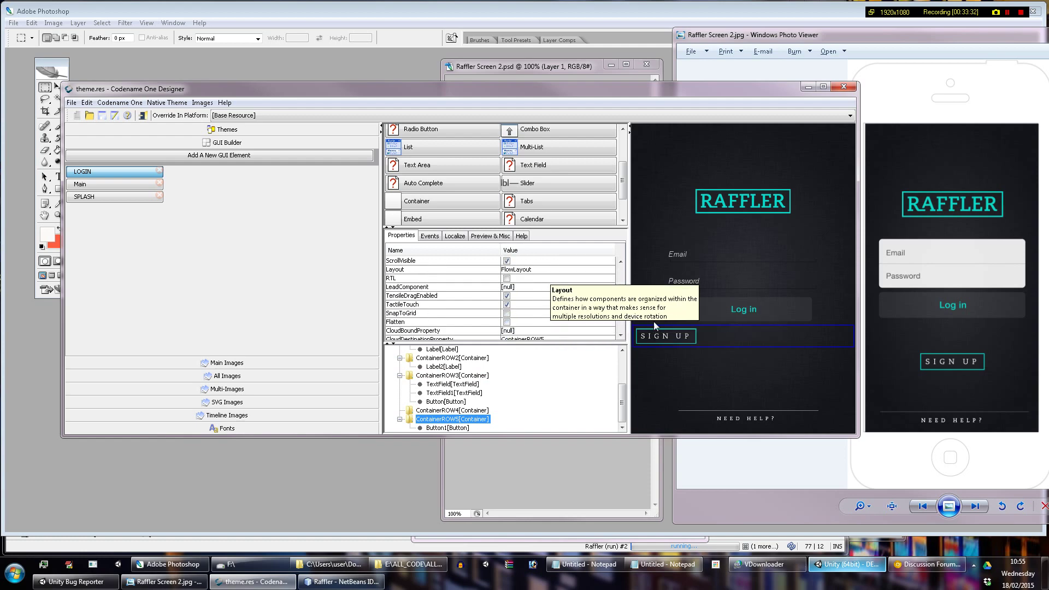
pyautogui.click(551, 270)
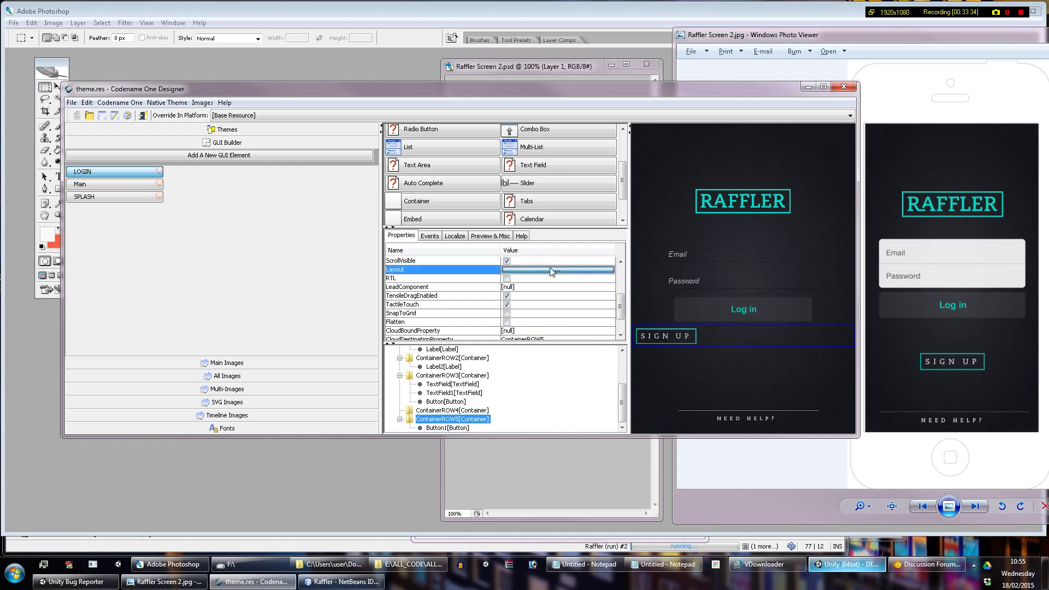
pyautogui.moveTo(533, 168); pyautogui.dragTo(273, 141)
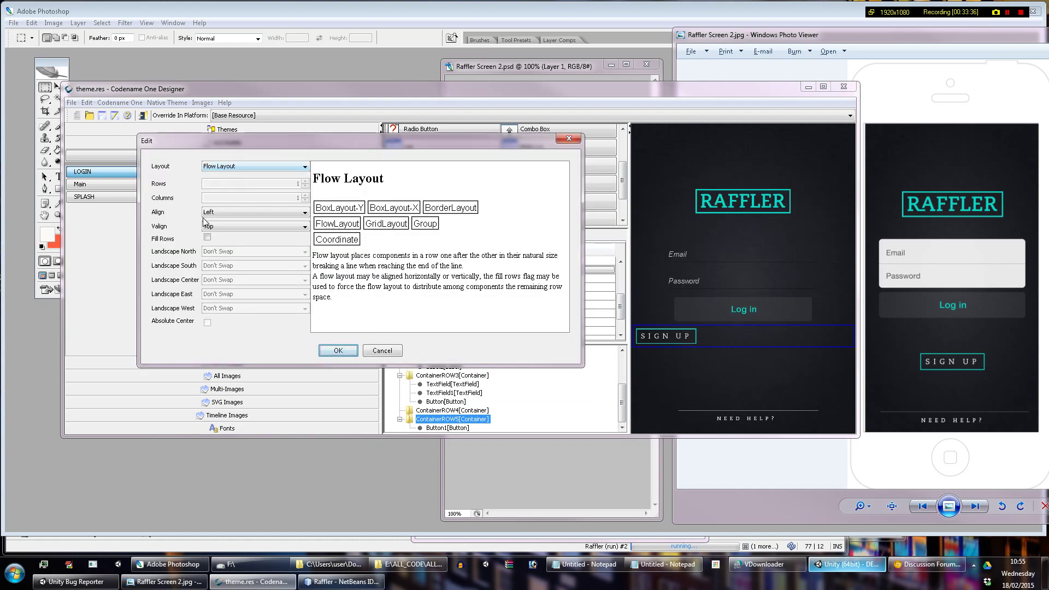
pyautogui.click(239, 213)
pyautogui.click(244, 231)
pyautogui.click(329, 352)
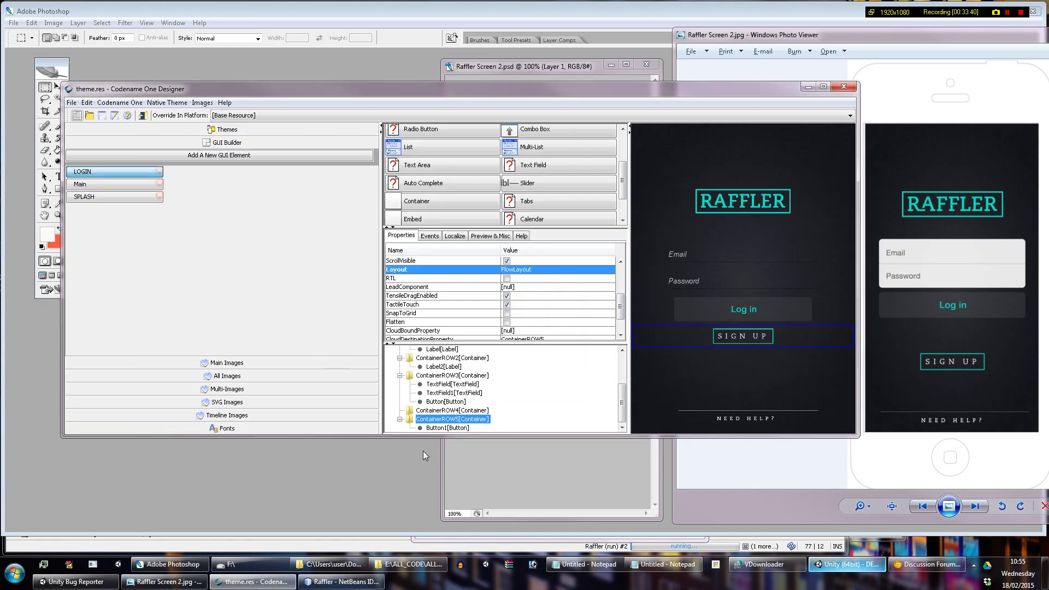
# Step: Add a label inside ContainerROW4 and blank out its text
pyautogui.click(415, 413)
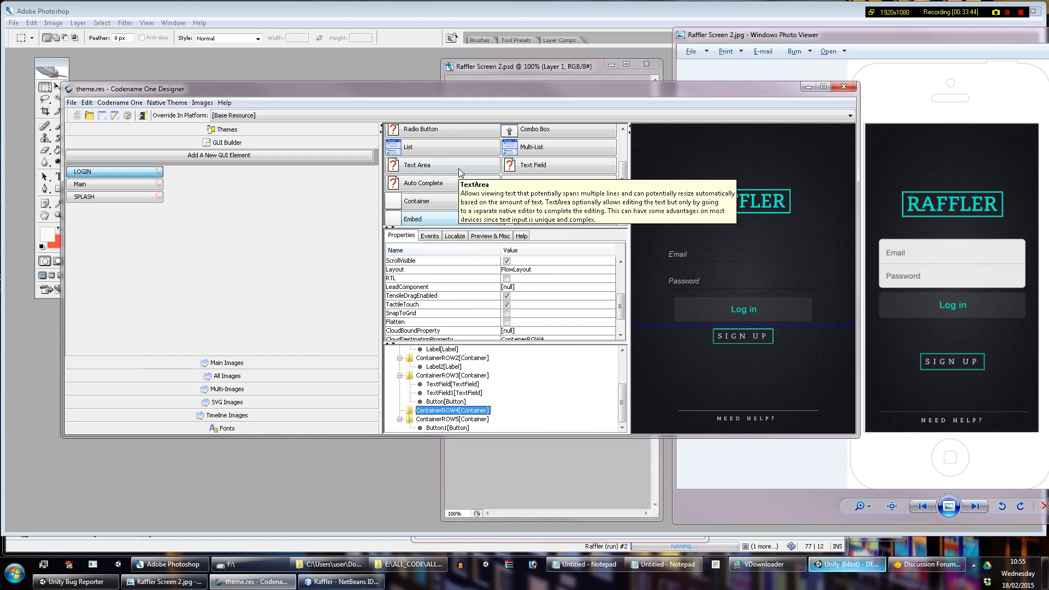
pyautogui.scroll(2, 465, 180)
pyautogui.scroll(1, 443, 157)
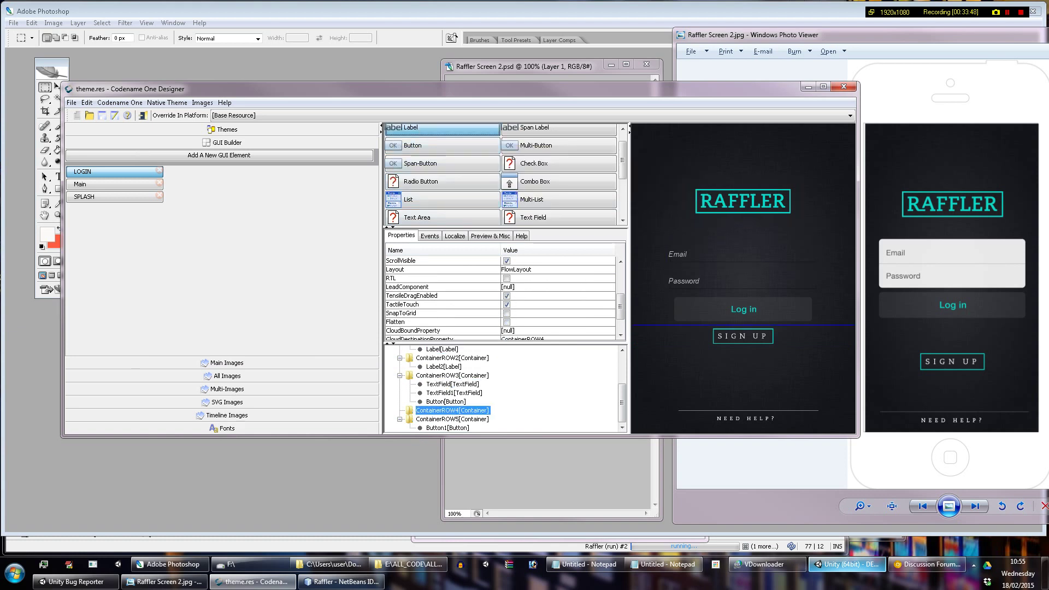
pyautogui.moveTo(443, 127); pyautogui.dragTo(453, 414)
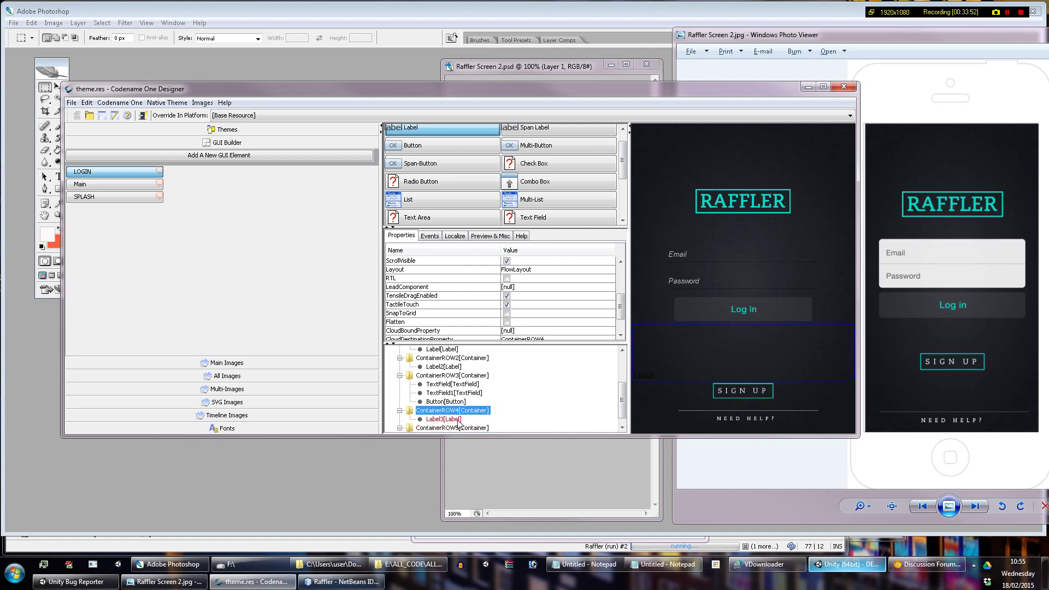
pyautogui.click(446, 419)
pyautogui.click(539, 270)
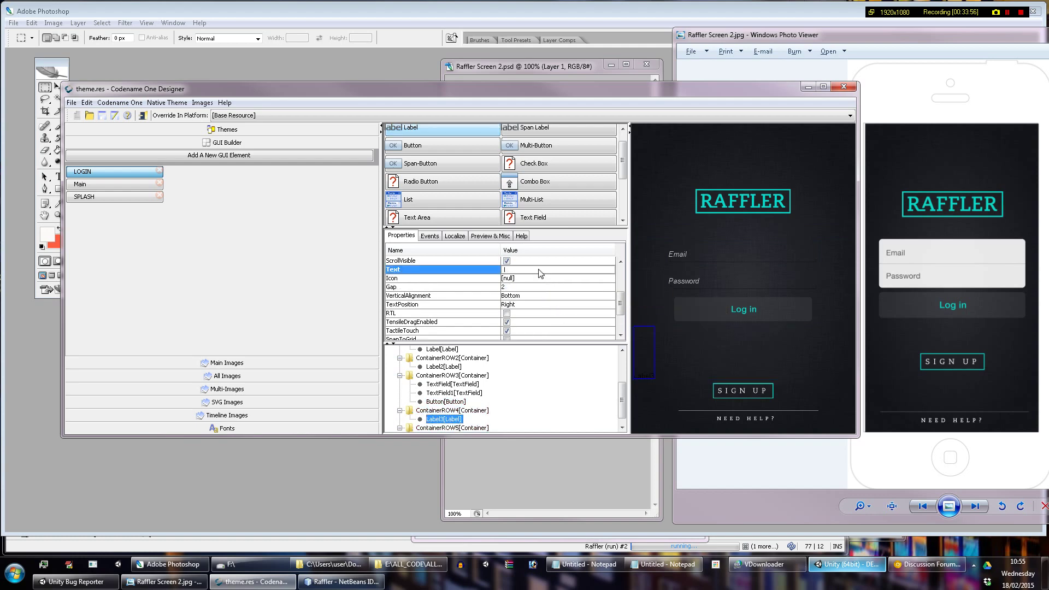
pyautogui.press('Return')
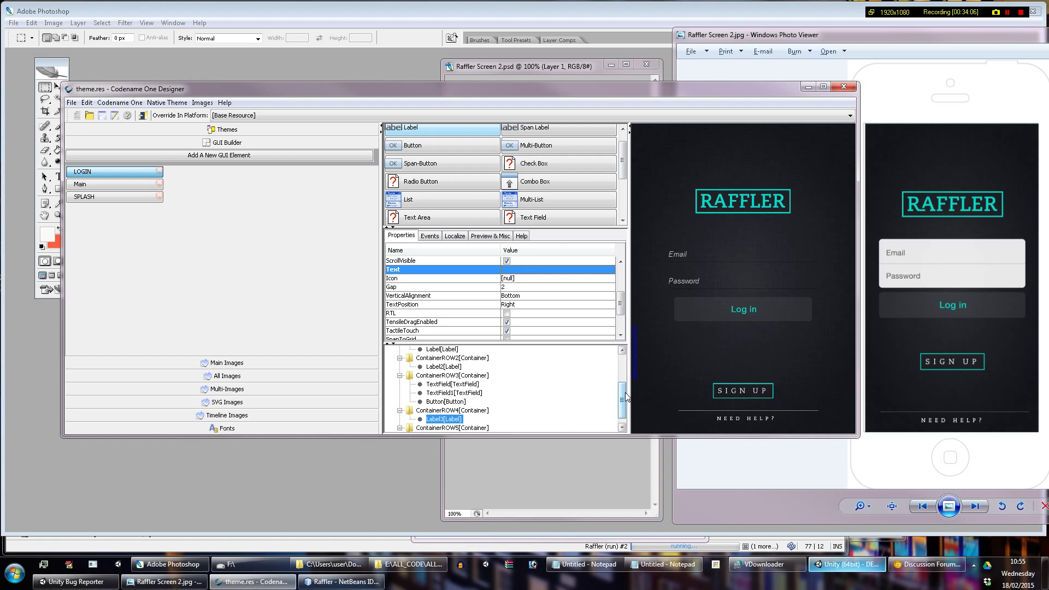
# Step: Move the SIGN UP button (Button1) into ContainerROW4, above the blank label
pyautogui.click(451, 376)
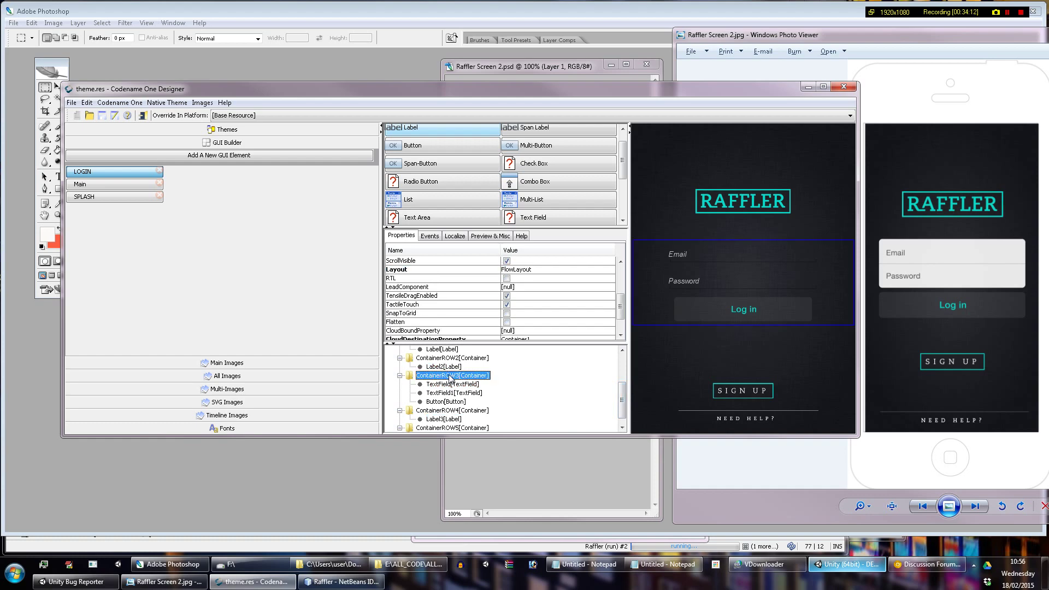
pyautogui.click(444, 412)
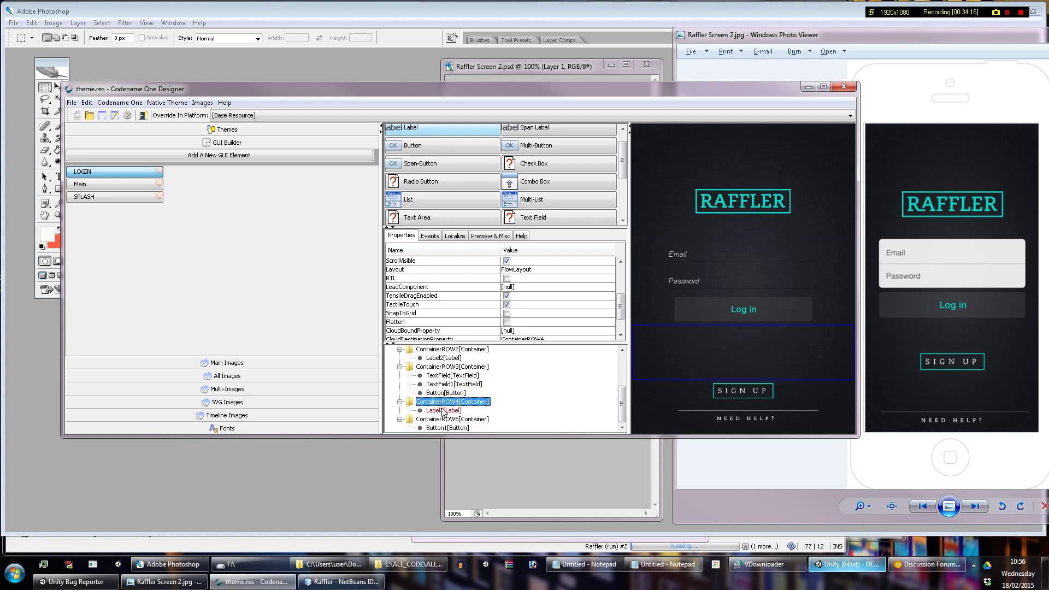
pyautogui.click(444, 419)
pyautogui.moveTo(447, 428); pyautogui.dragTo(454, 405)
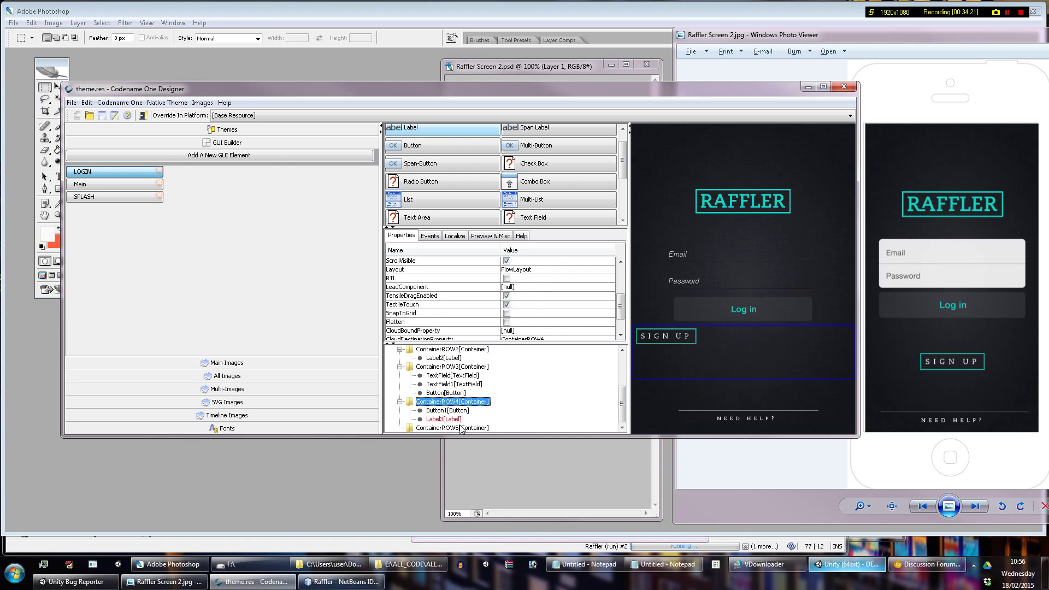
# Step: Delete the empty ContainerROW5 and select ContainerROW4
pyautogui.click(460, 428)
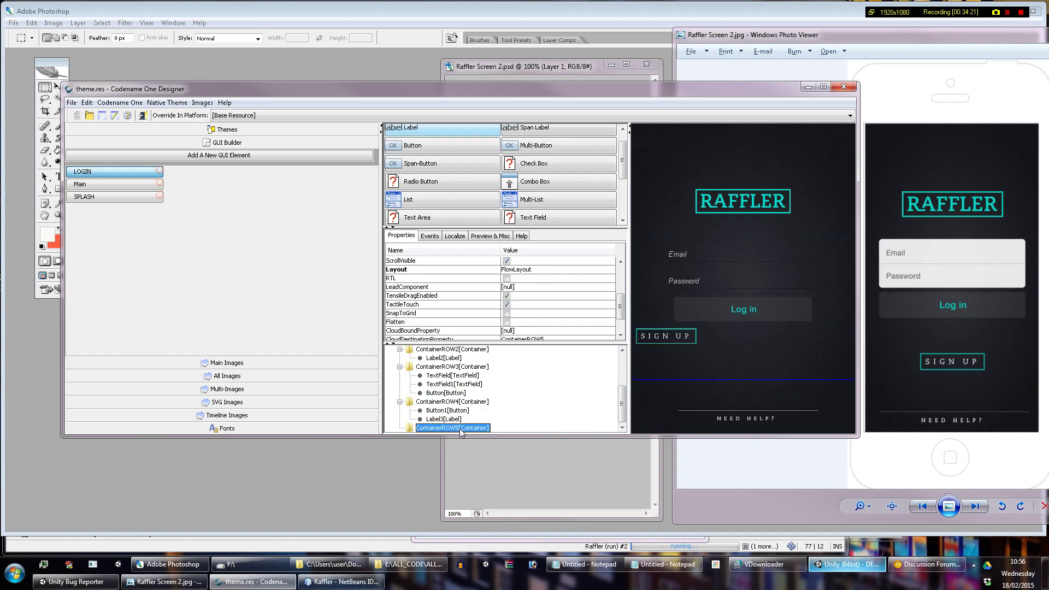
pyautogui.press('Delete')
pyautogui.click(445, 413)
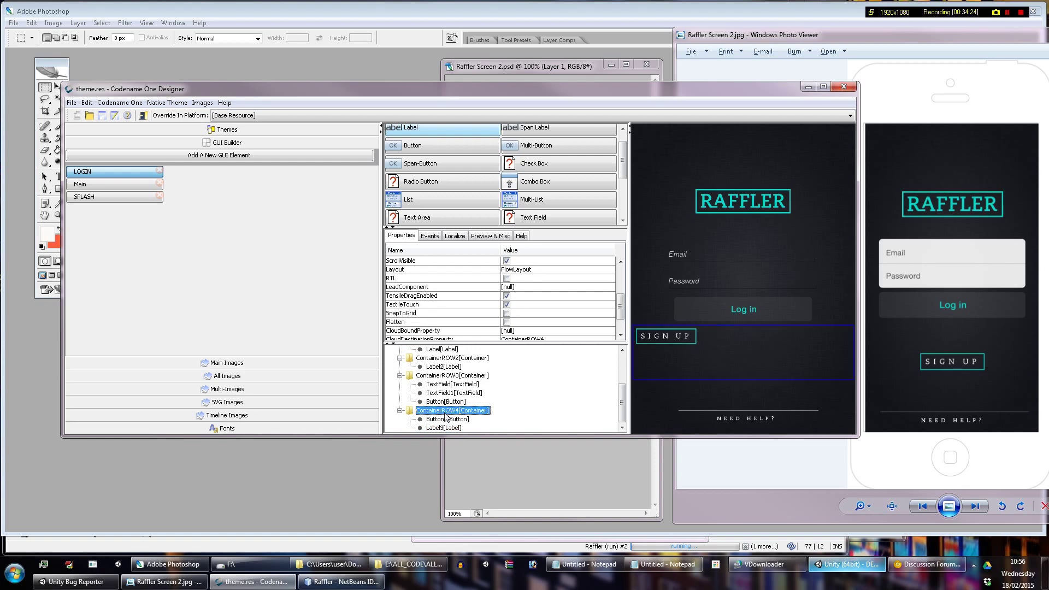
# Step: Examine the properties of the NEED HELP button, ContainerSOUTH and ContainerROW4, including ContainerROW4's layout constraint
pyautogui.click(447, 419)
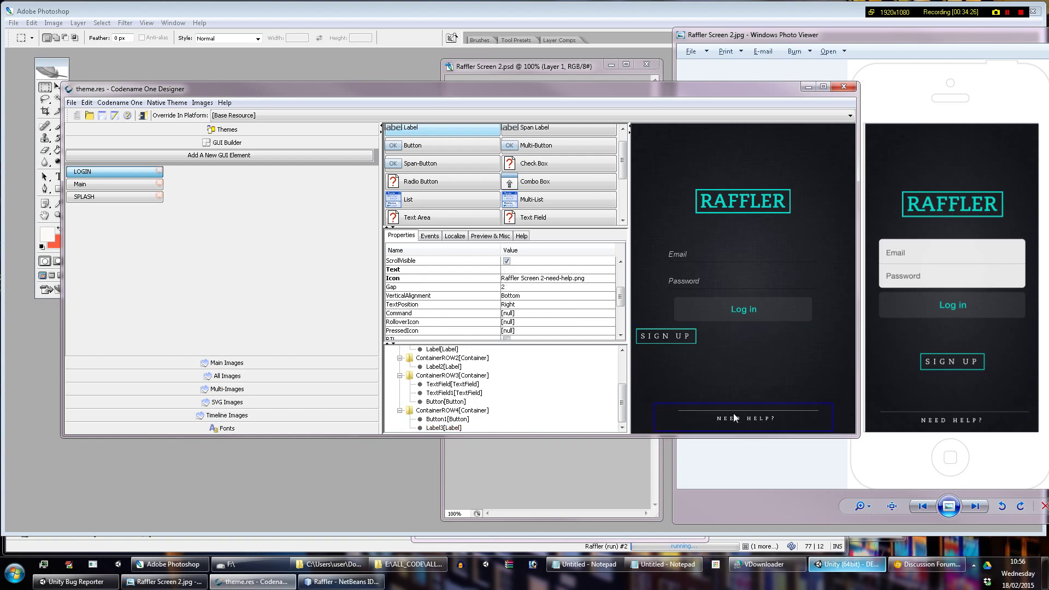
pyautogui.scroll(3, 465, 418)
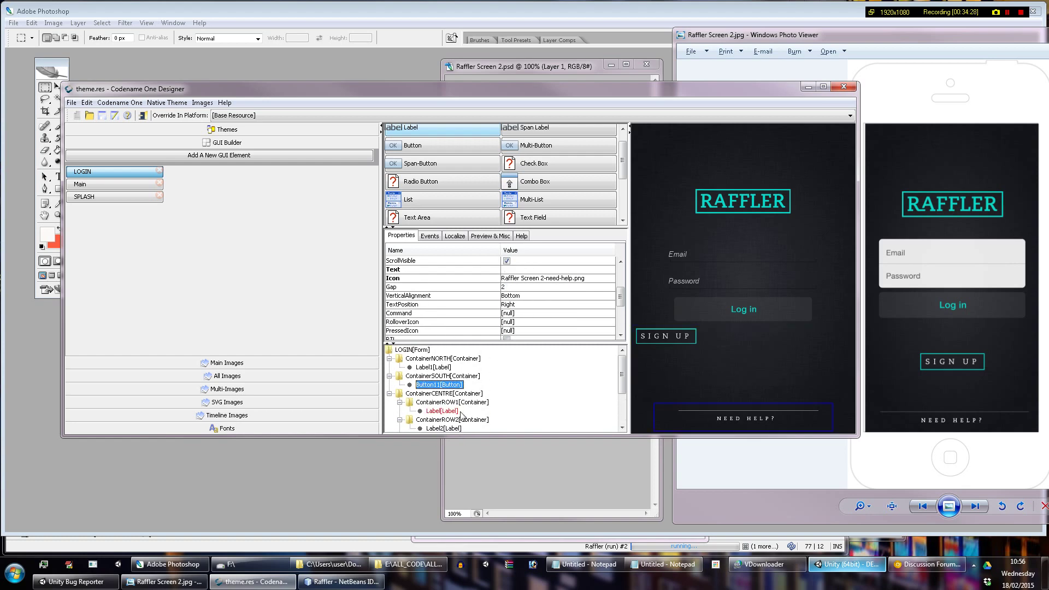
pyautogui.click(439, 376)
pyautogui.scroll(-3, 443, 383)
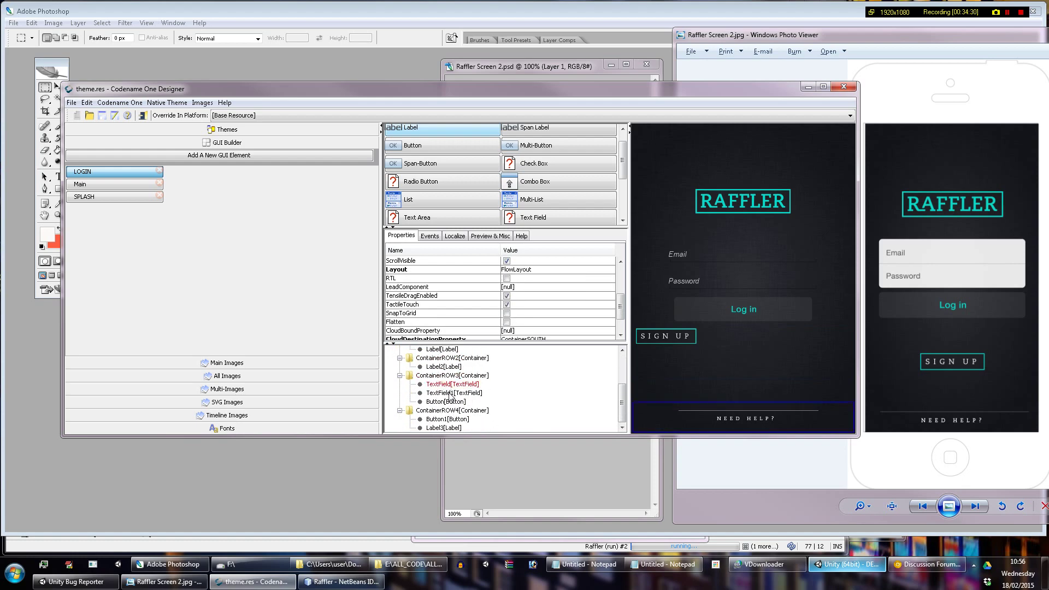
pyautogui.click(451, 411)
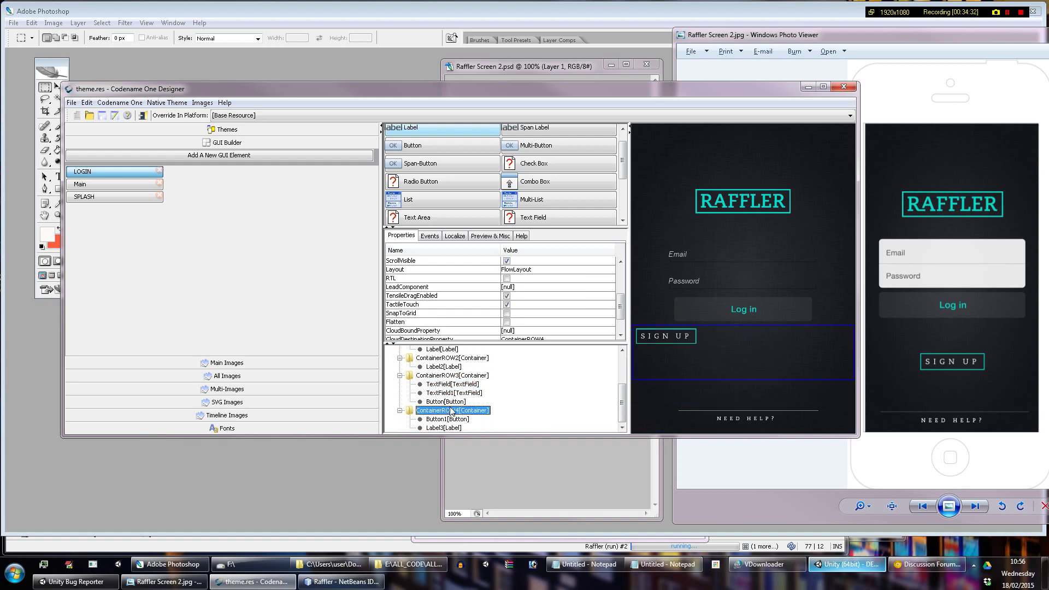
pyautogui.scroll(-1, 506, 330)
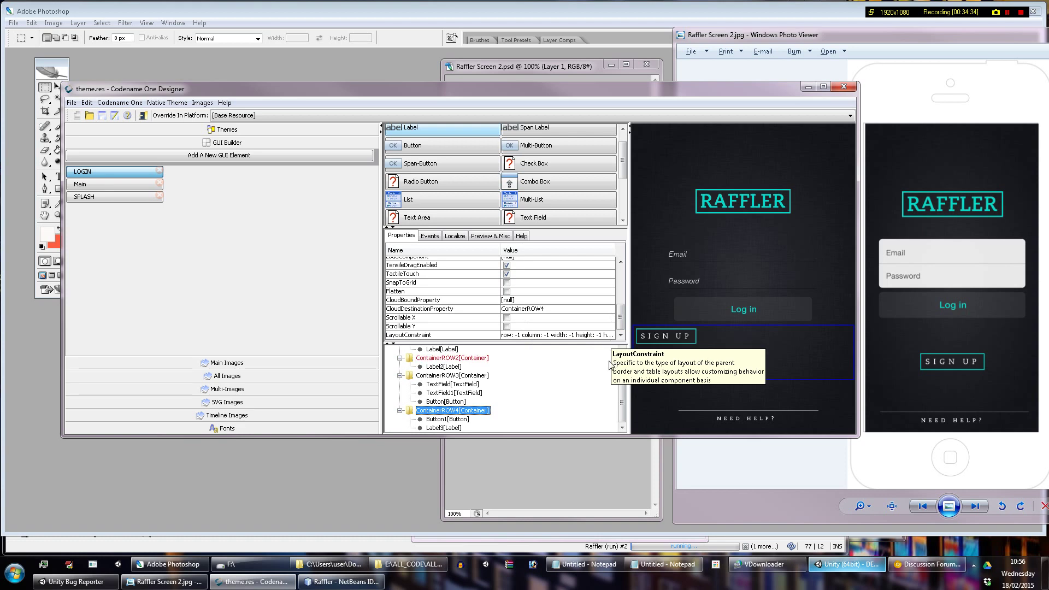
pyautogui.scroll(3, 448, 394)
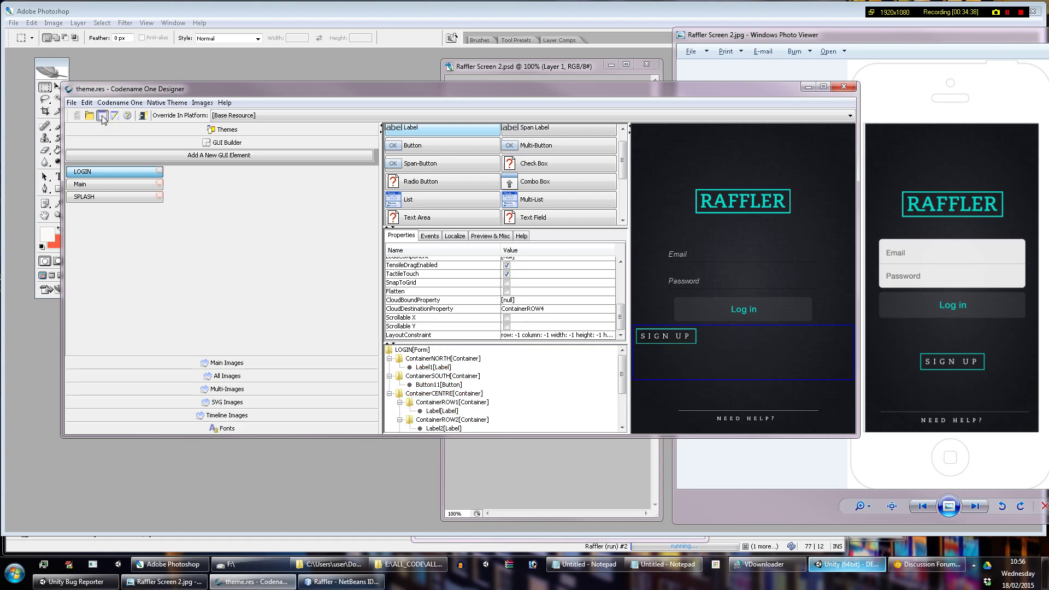
# Step: Set ContainerCENTRE's Table Layout to 5 rows
pyautogui.click(453, 394)
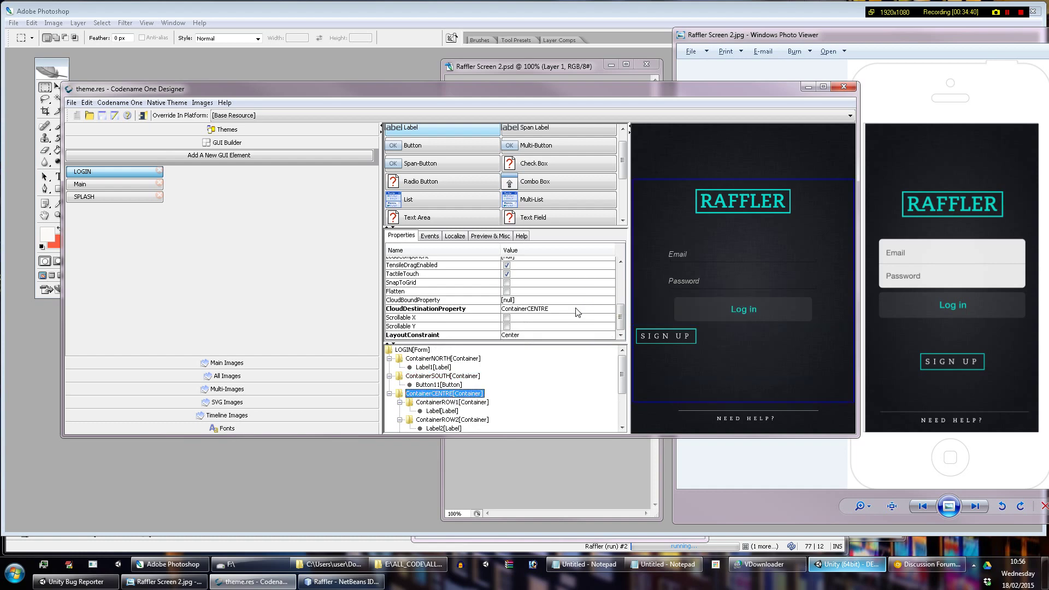
pyautogui.scroll(4, 552, 317)
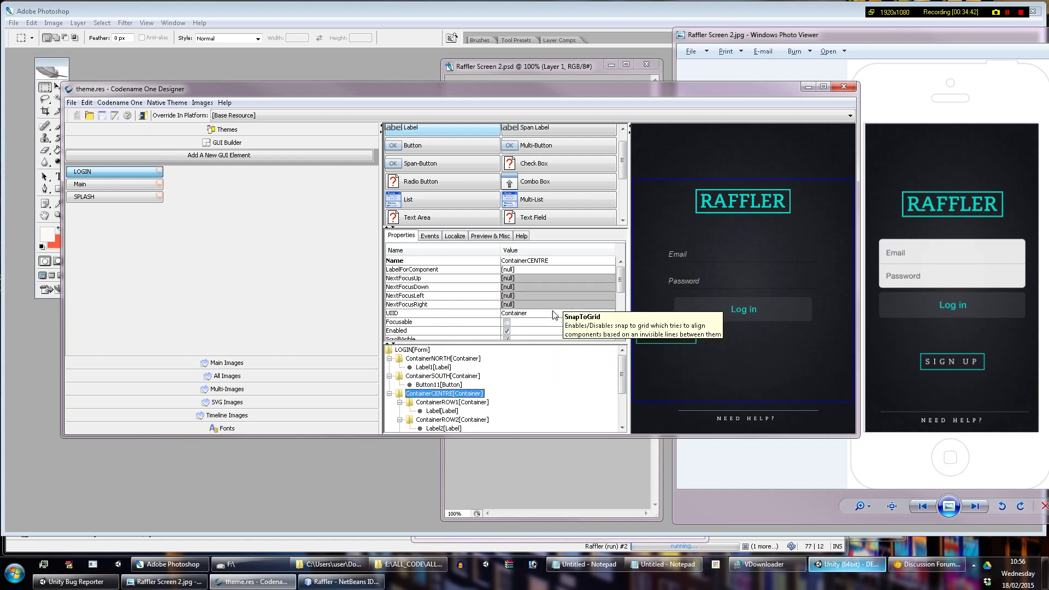
pyautogui.click(547, 296)
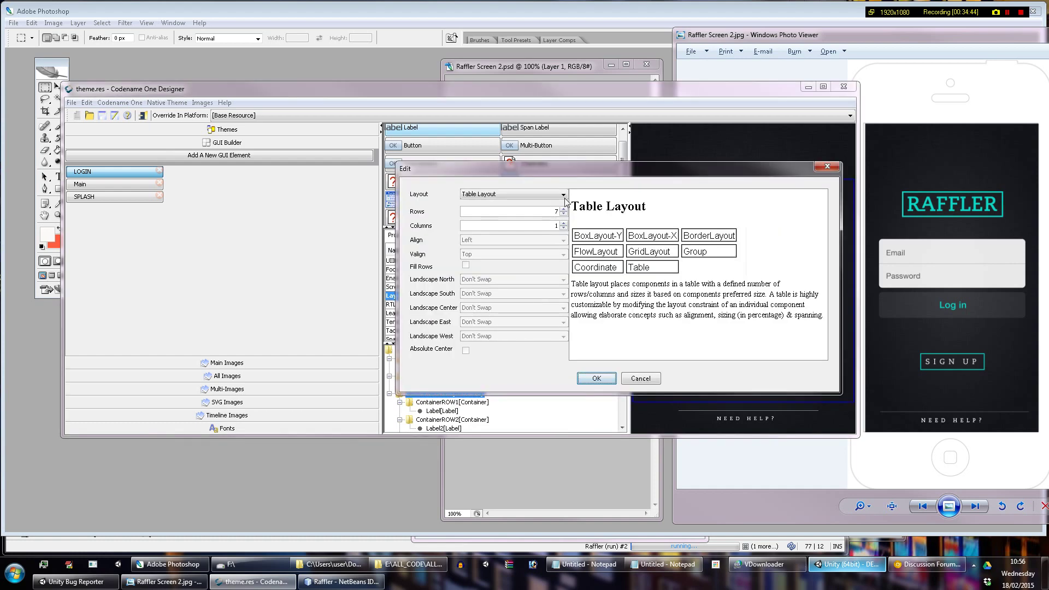
pyautogui.click(565, 214)
pyautogui.click(564, 214)
pyautogui.click(595, 379)
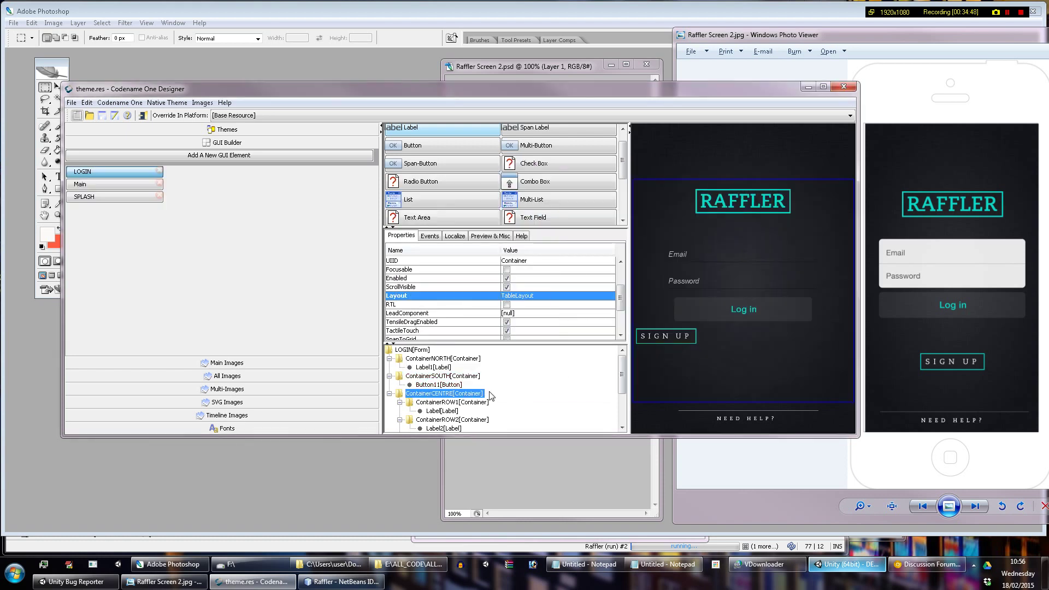
# Step: Collapse the four row containers under ContainerCENTRE in the component tree
pyautogui.scroll(-3, 490, 395)
pyautogui.click(442, 414)
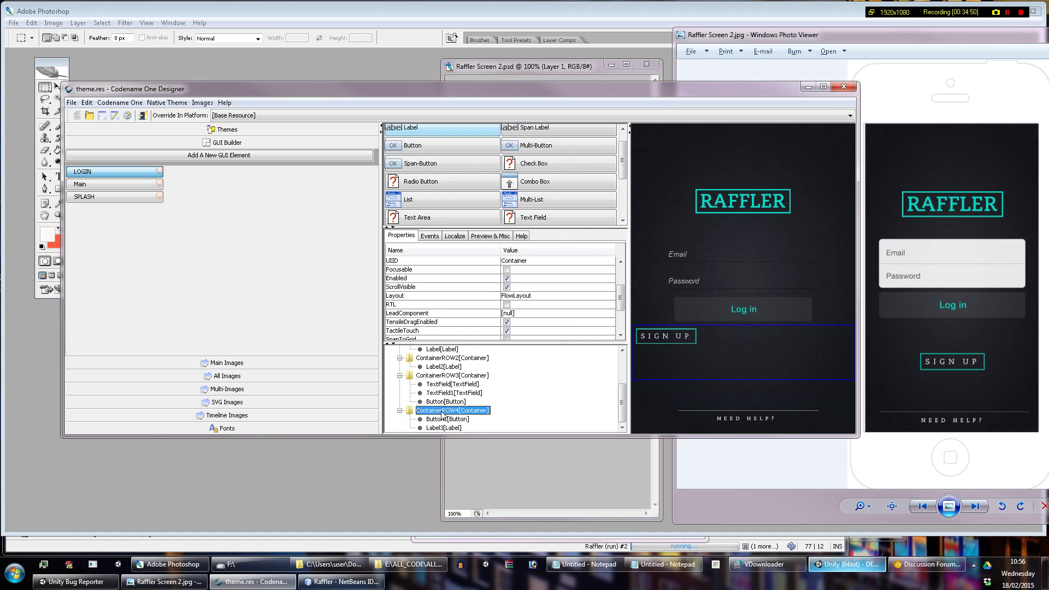
pyautogui.click(772, 146)
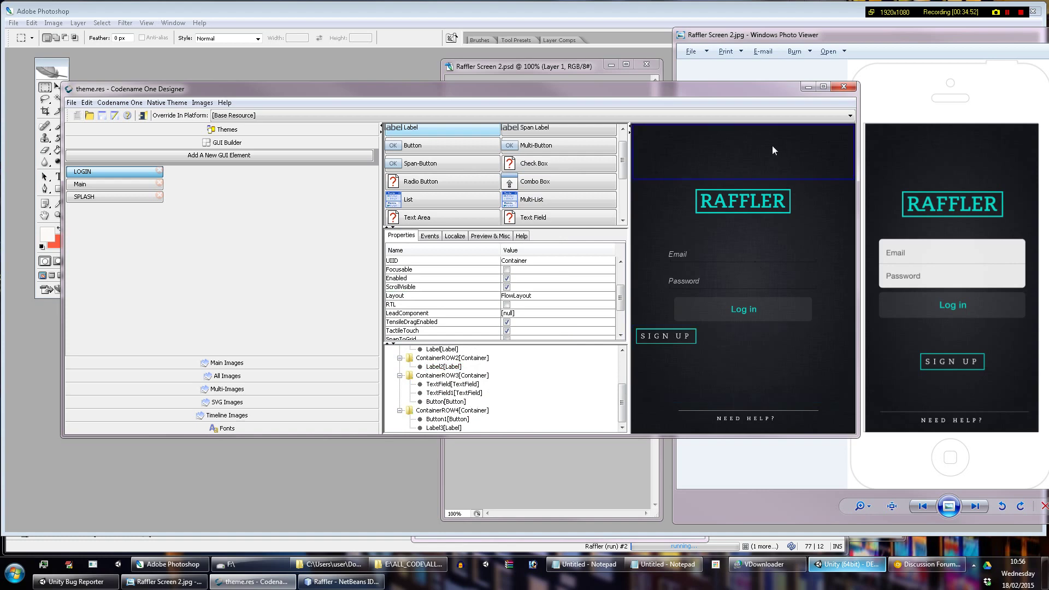
pyautogui.click(760, 208)
pyautogui.click(744, 249)
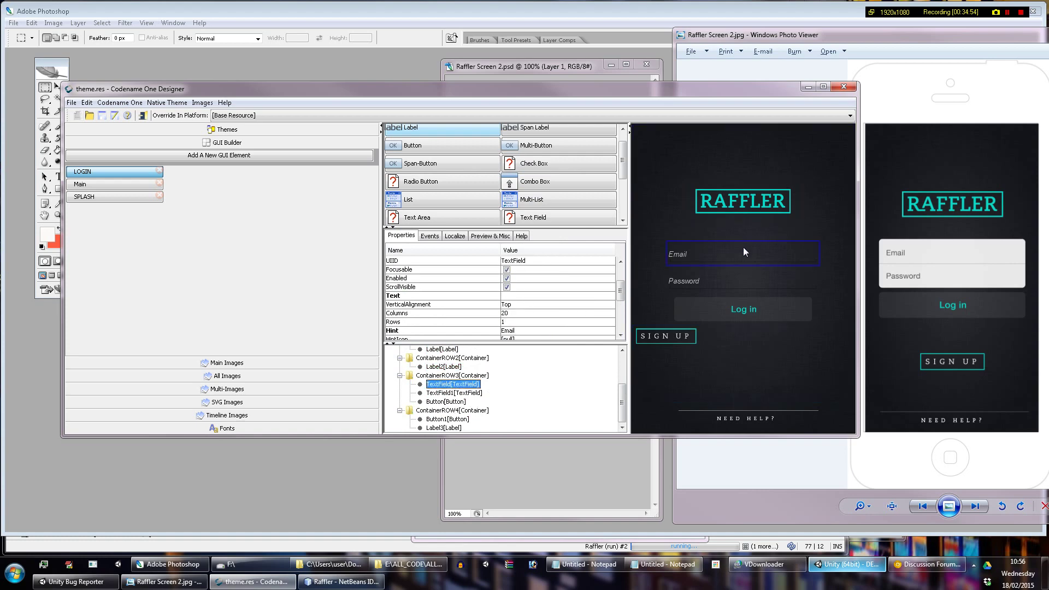
pyautogui.click(401, 358)
pyautogui.click(400, 349)
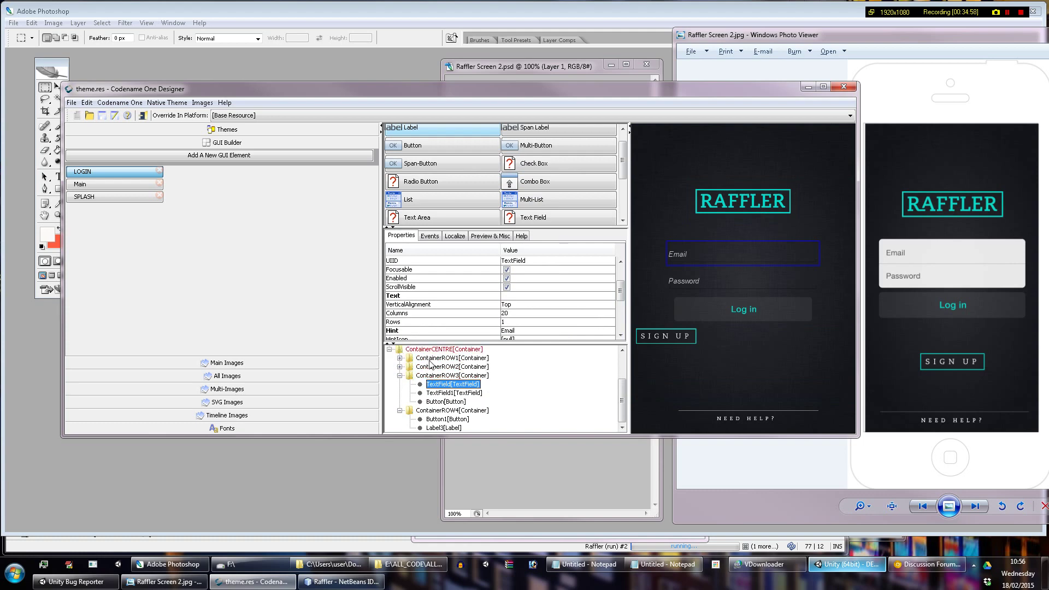
pyautogui.click(405, 367)
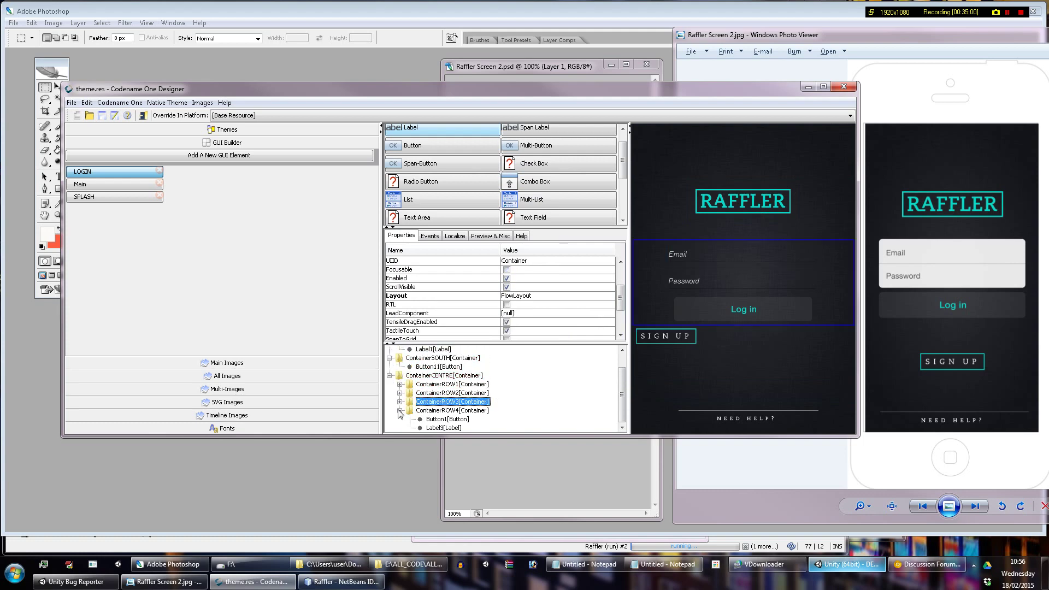
pyautogui.click(400, 411)
# Step: Check the area each of ContainerROW1 to ContainerROW4 occupies in the form preview and review ContainerCENTRE's Table Layout settings
pyautogui.click(451, 403)
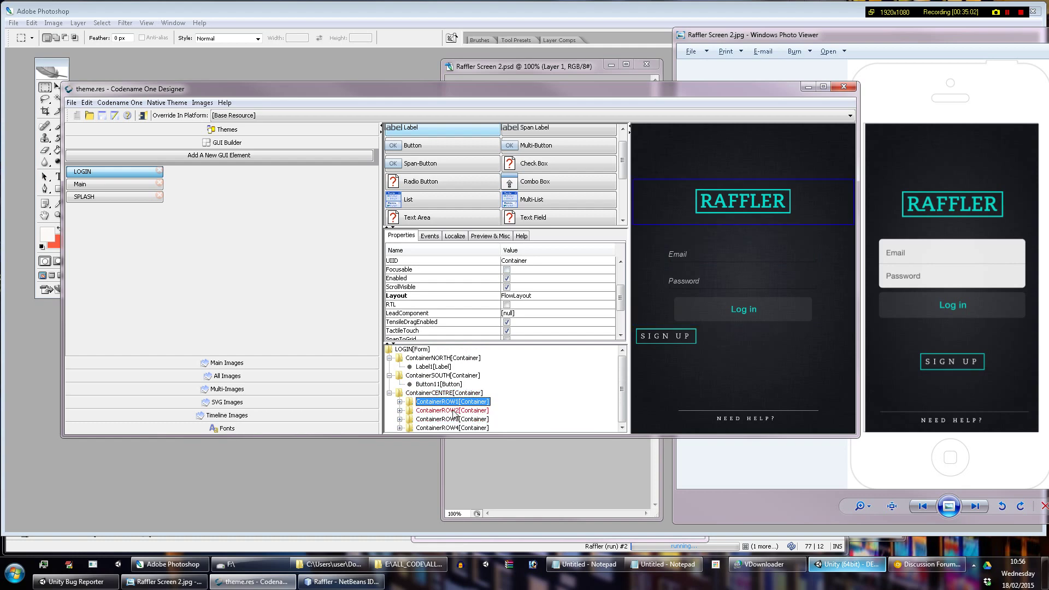
pyautogui.click(451, 411)
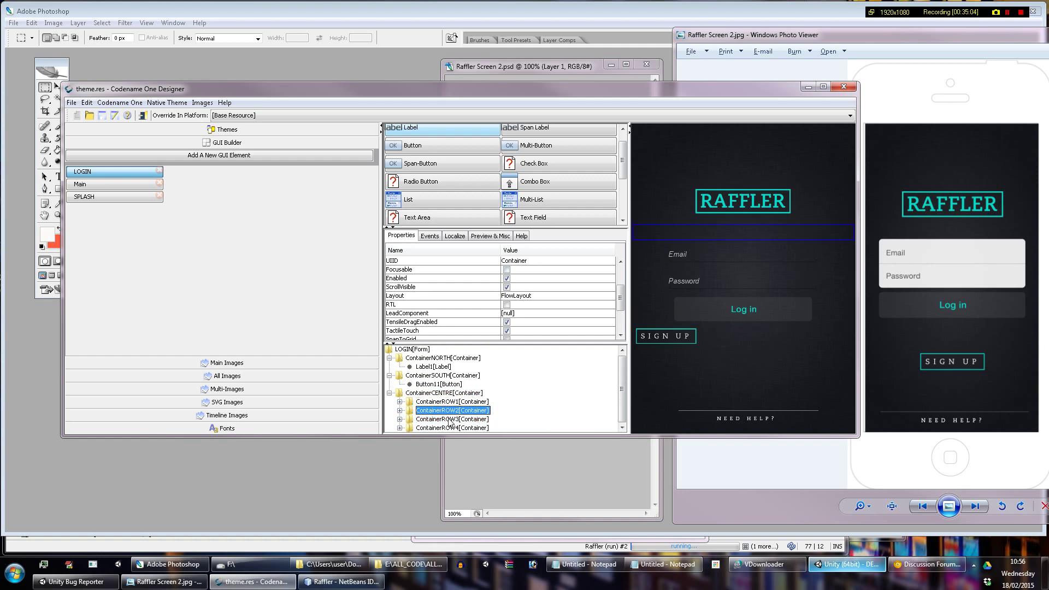
pyautogui.click(450, 419)
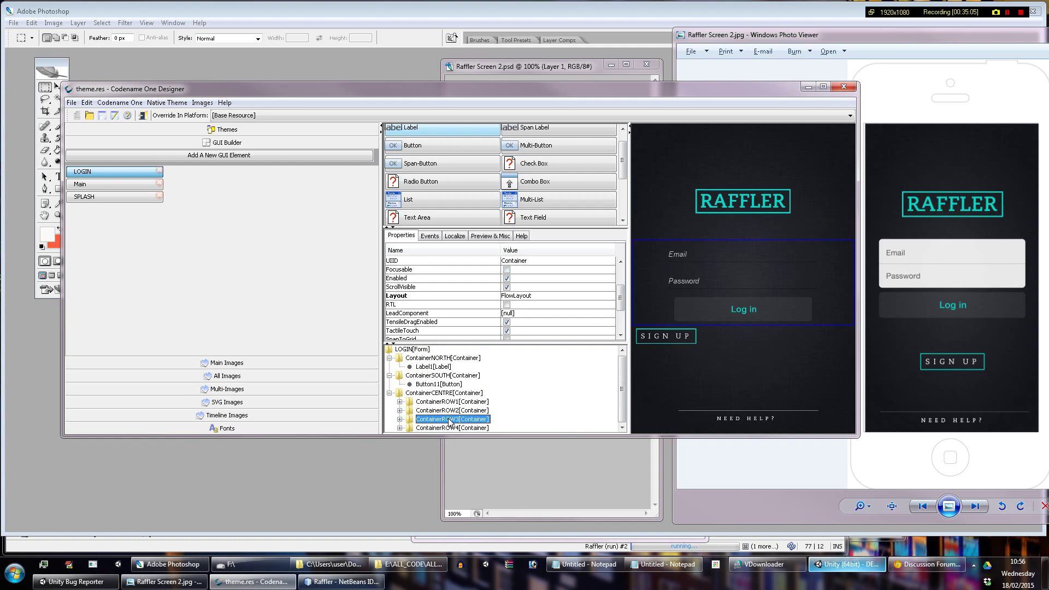
pyautogui.click(450, 429)
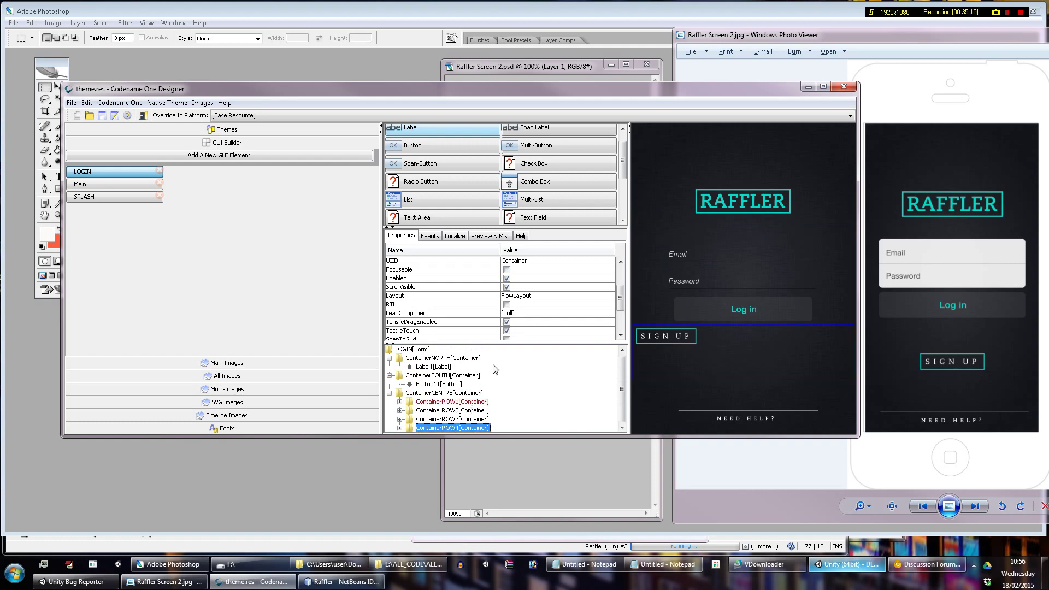
pyautogui.click(468, 393)
pyautogui.scroll(1, 564, 293)
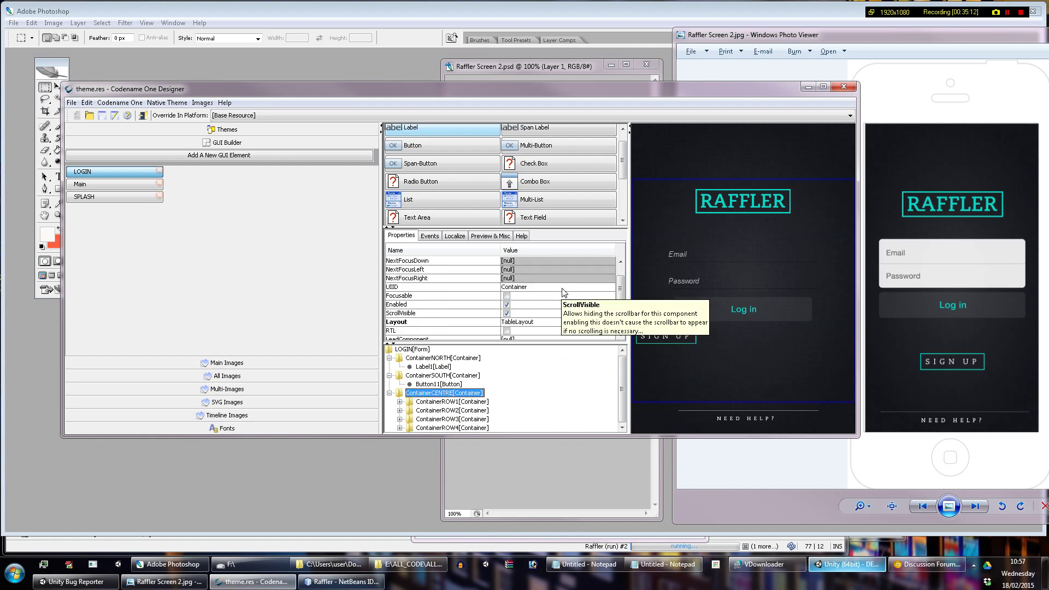
pyautogui.click(528, 322)
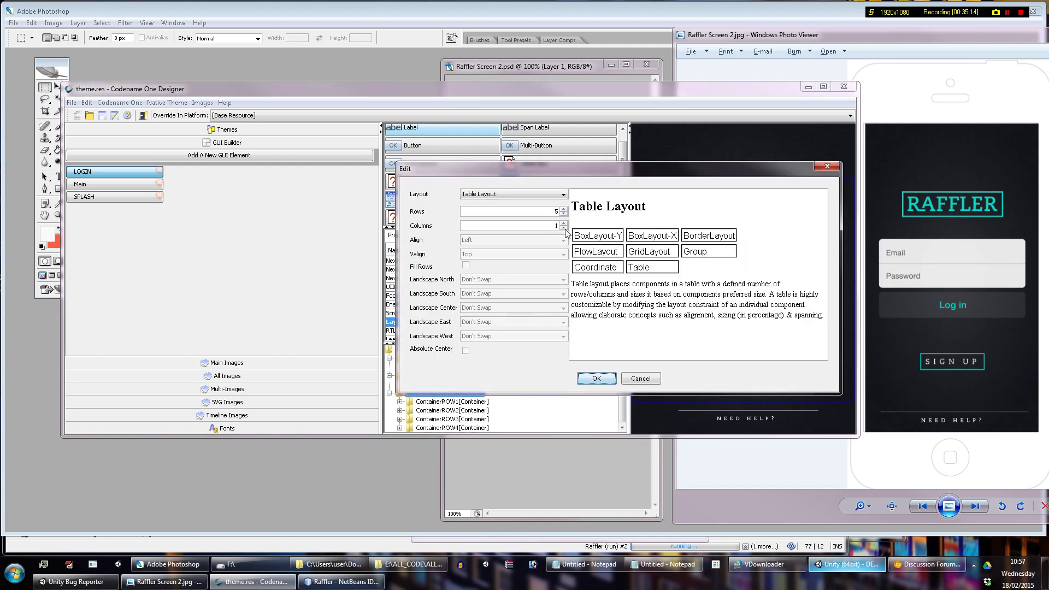
pyautogui.click(602, 381)
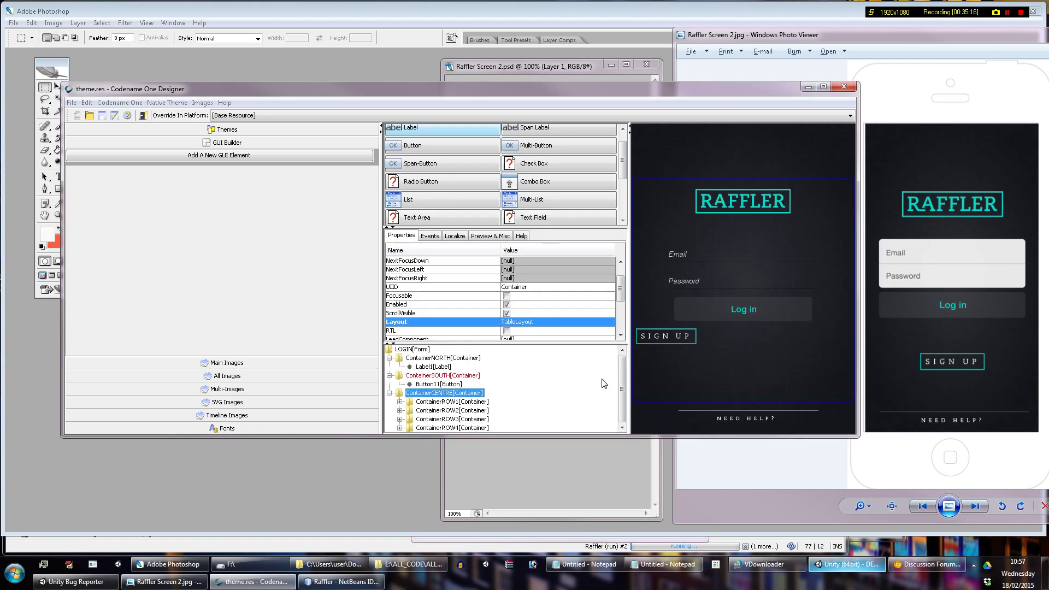
# Step: Set the height percentage in ContainerROW4's layout constraint to 100
pyautogui.click(473, 428)
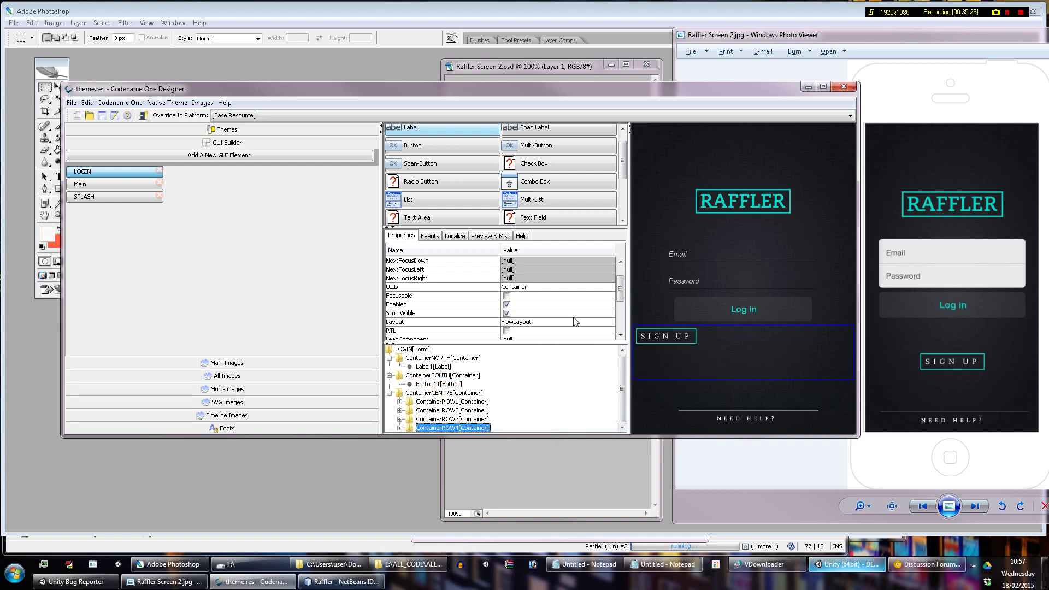
pyautogui.scroll(-3, 581, 313)
pyautogui.click(574, 335)
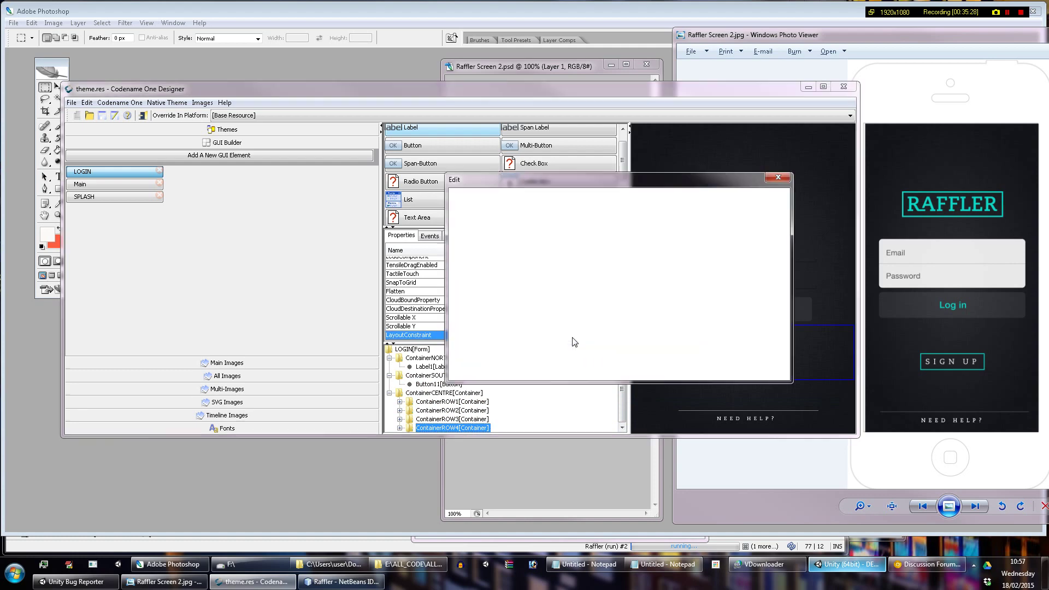
pyautogui.moveTo(622, 178); pyautogui.dragTo(346, 167)
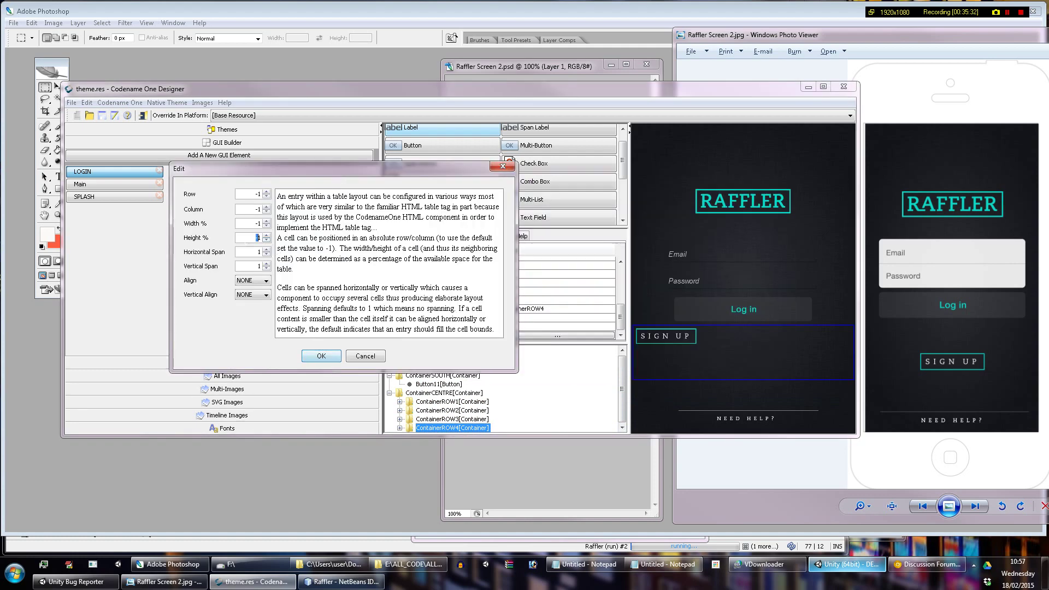
pyautogui.write('1')
pyautogui.click(322, 356)
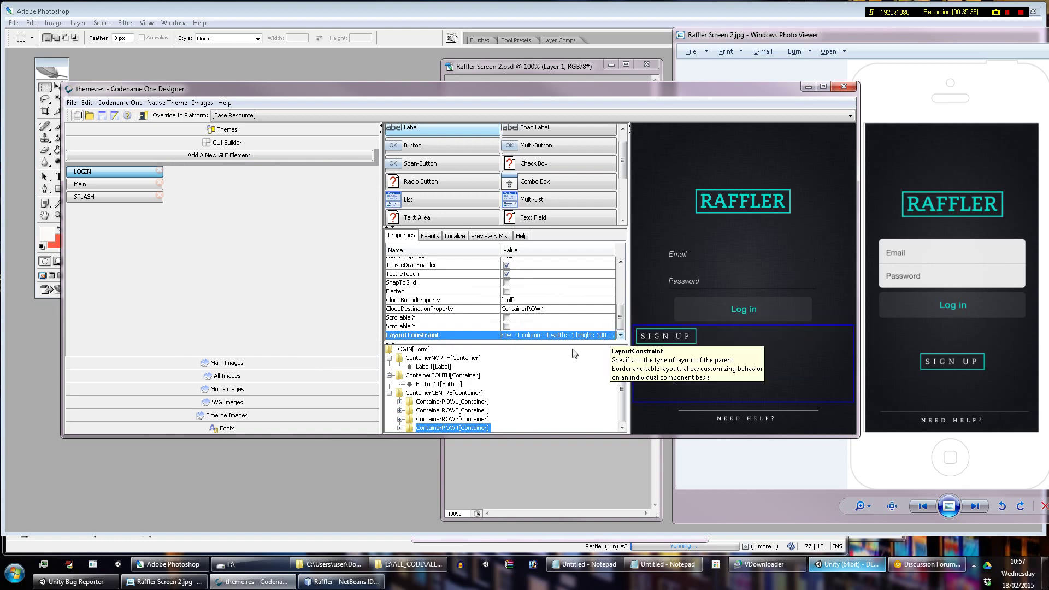
# Step: Set ContainerROW4's Flow Layout alignment and vertical alignment to Center, and make the Designer window slightly taller to test the layout
pyautogui.click(469, 420)
pyautogui.click(472, 428)
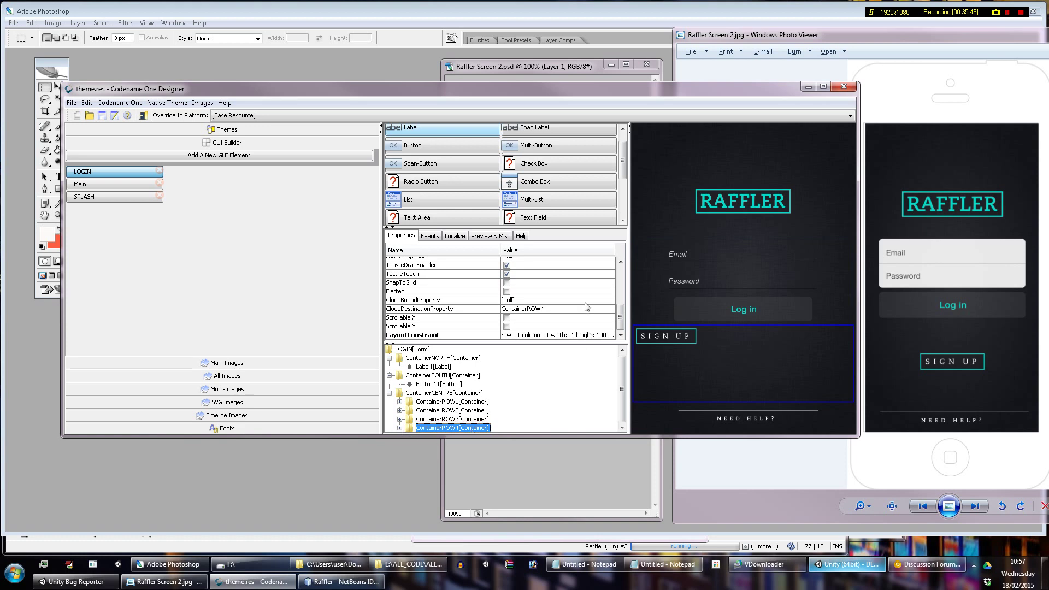
pyautogui.scroll(2, 585, 306)
pyautogui.scroll(1, 567, 295)
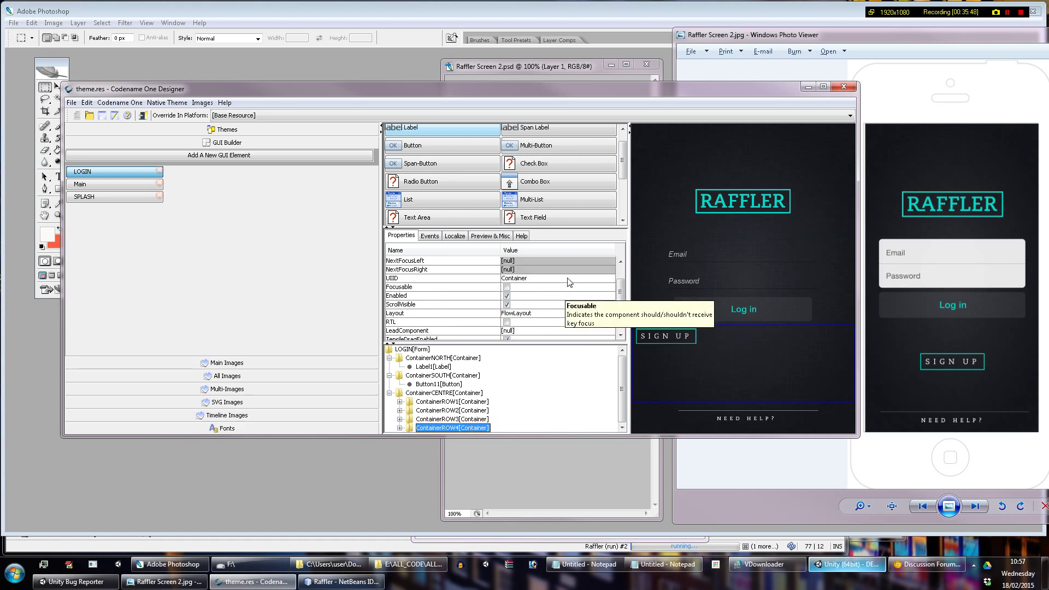
pyautogui.click(544, 314)
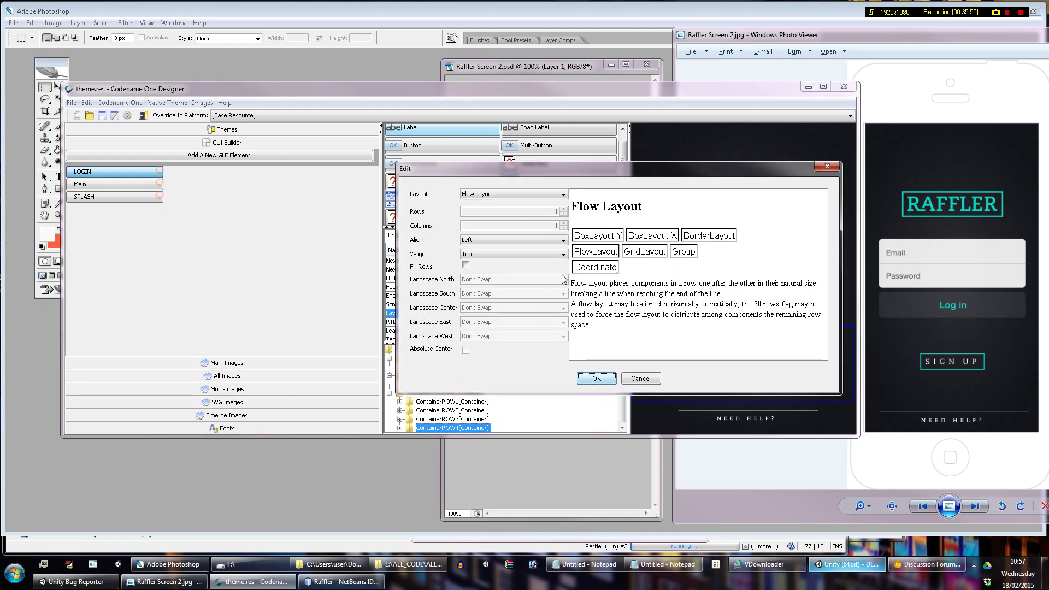
pyautogui.moveTo(603, 168); pyautogui.dragTo(244, 150)
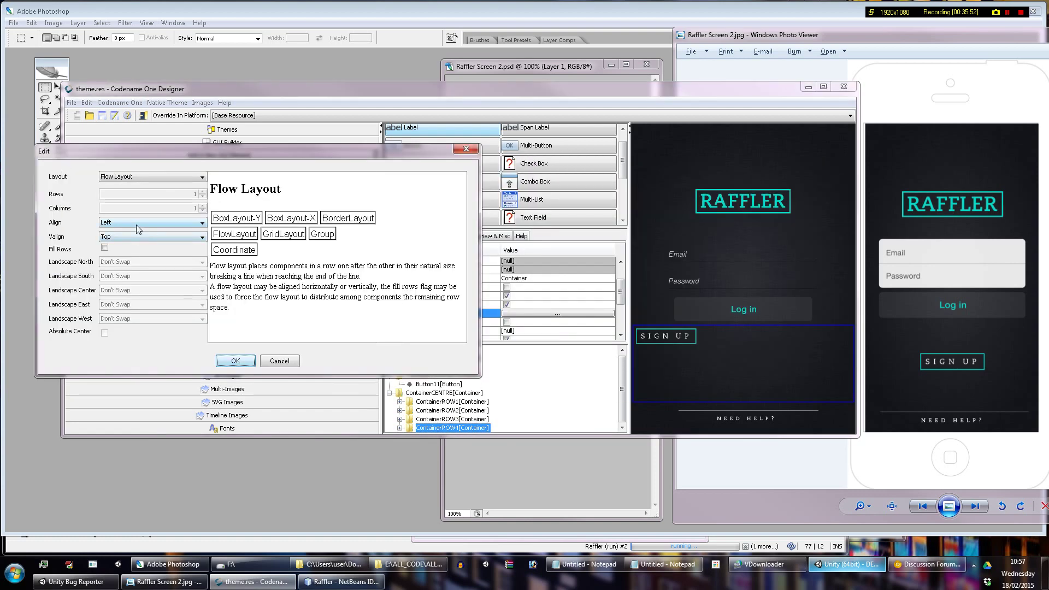
pyautogui.click(136, 225)
pyautogui.click(139, 235)
pyautogui.click(139, 237)
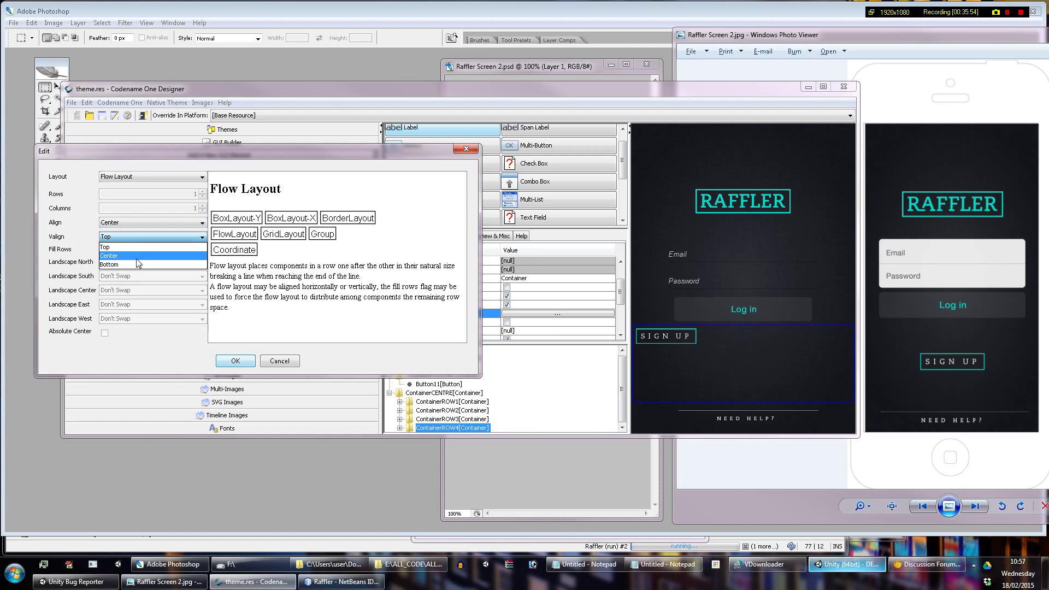
pyautogui.click(137, 256)
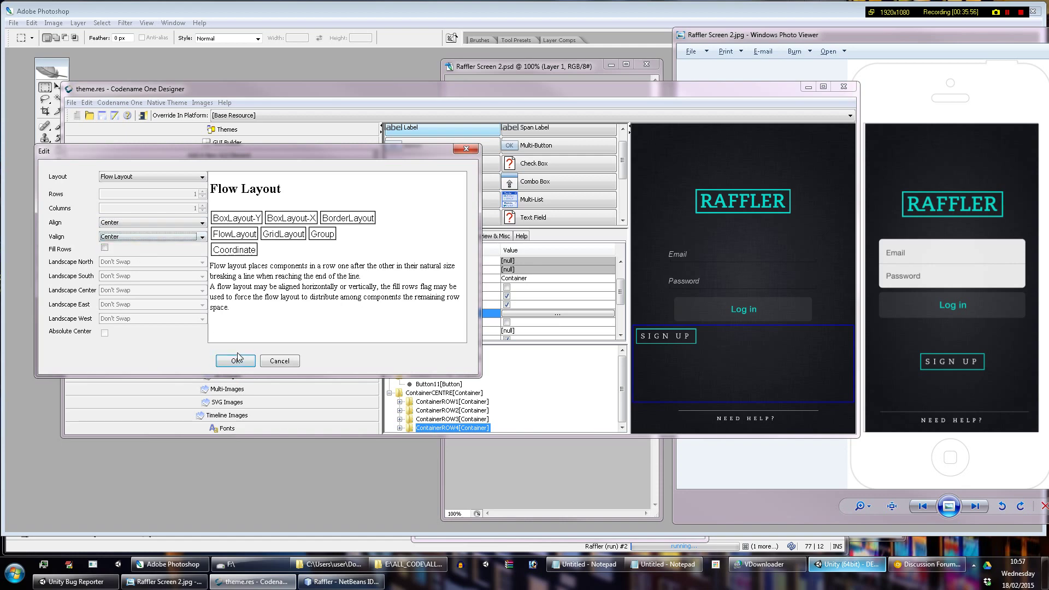
pyautogui.click(236, 361)
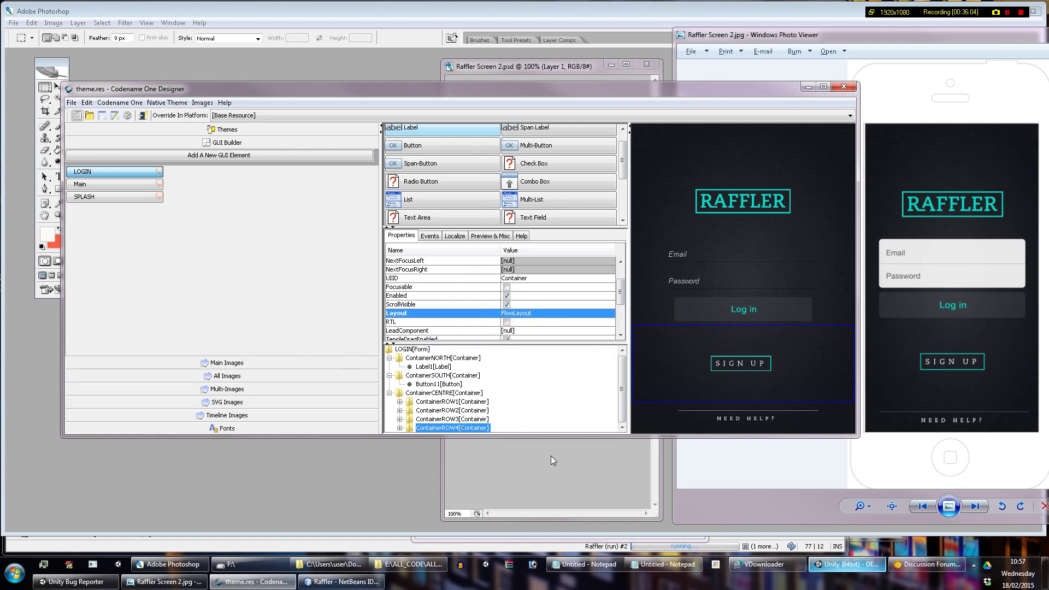
pyautogui.moveTo(653, 436); pyautogui.dragTo(659, 450)
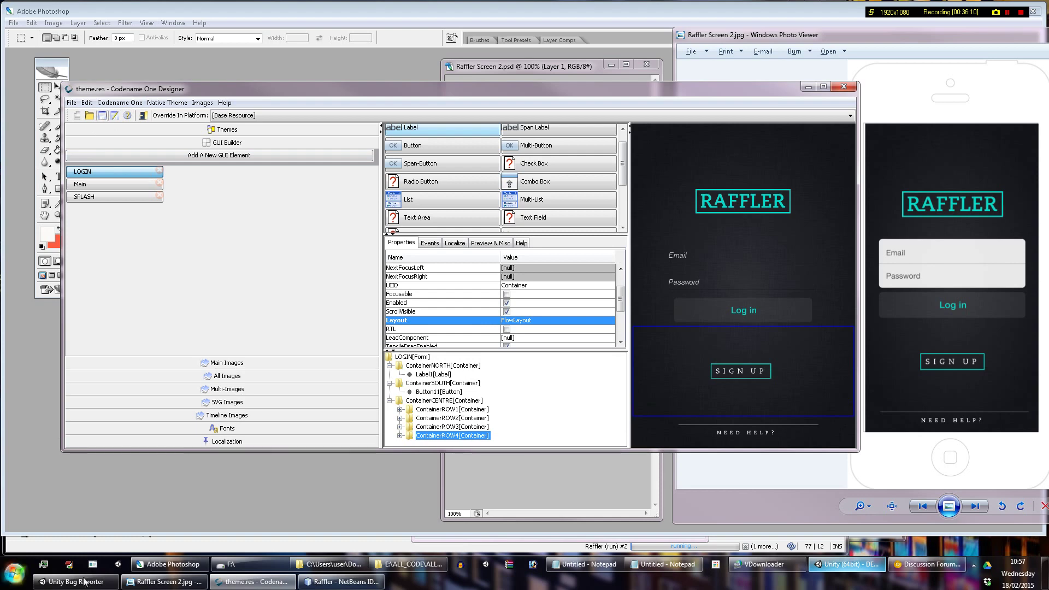
# Step: Switch to NetBeans, cancel the Raffler (run) task and request cancellation of Raffler (run) #2
pyautogui.click(365, 584)
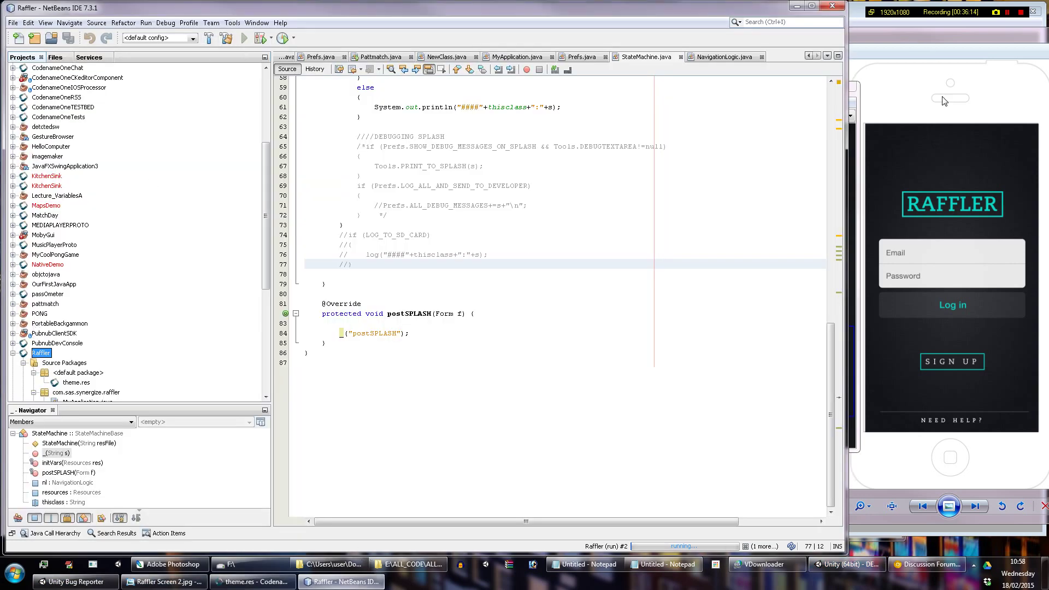
pyautogui.click(760, 546)
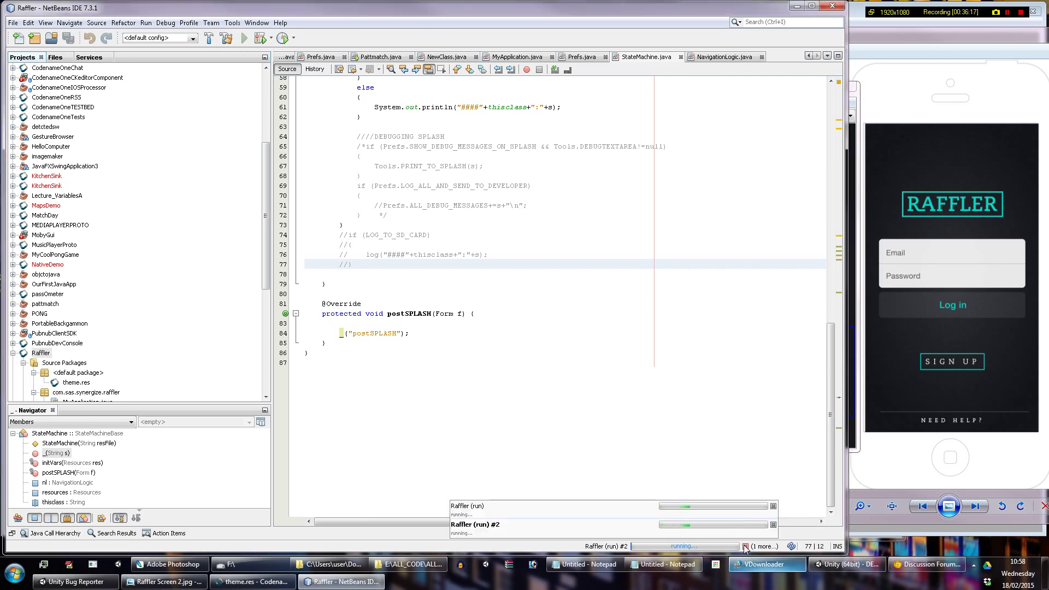
pyautogui.click(773, 507)
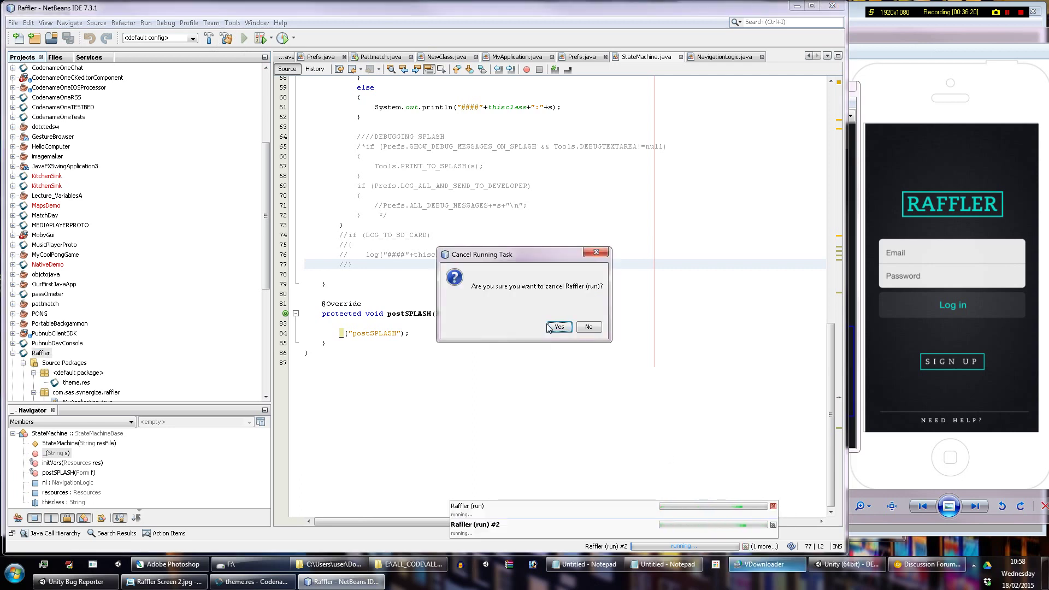
pyautogui.click(555, 327)
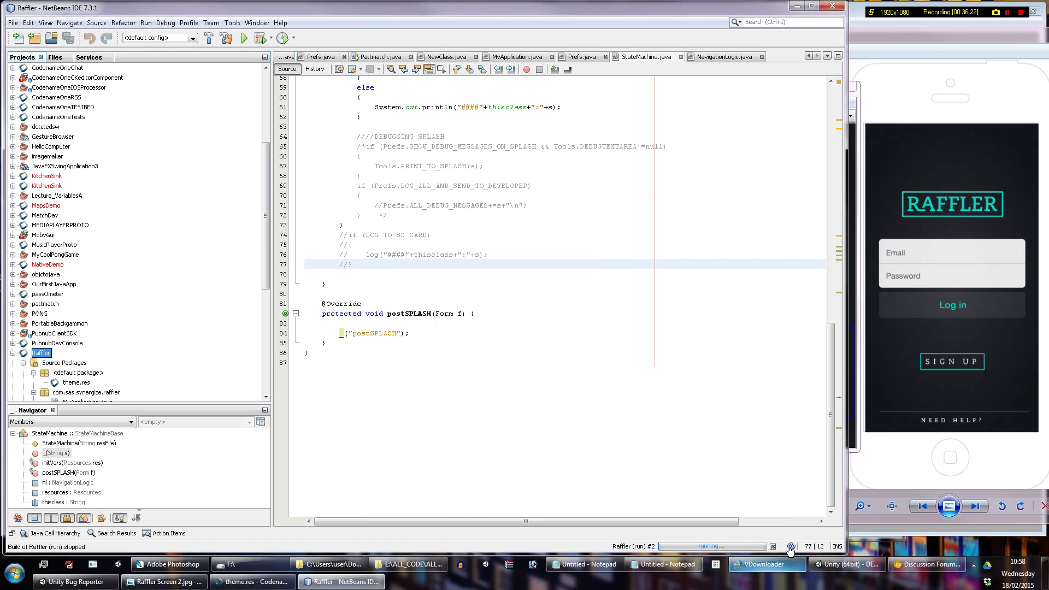
pyautogui.click(773, 546)
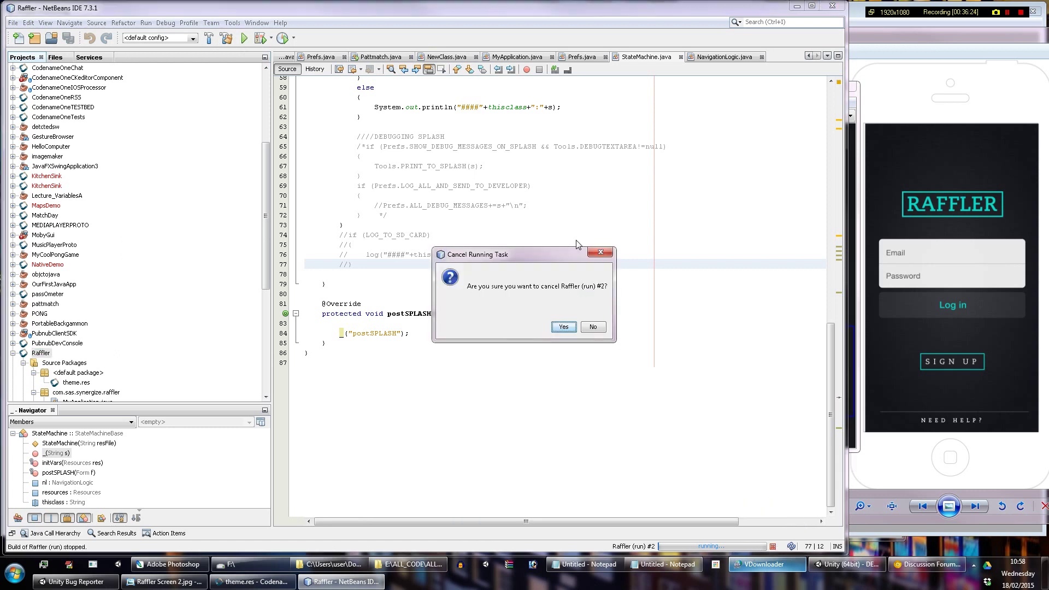
# Step: Stop the running Raffler build and run the Raffler project again
pyautogui.click(564, 328)
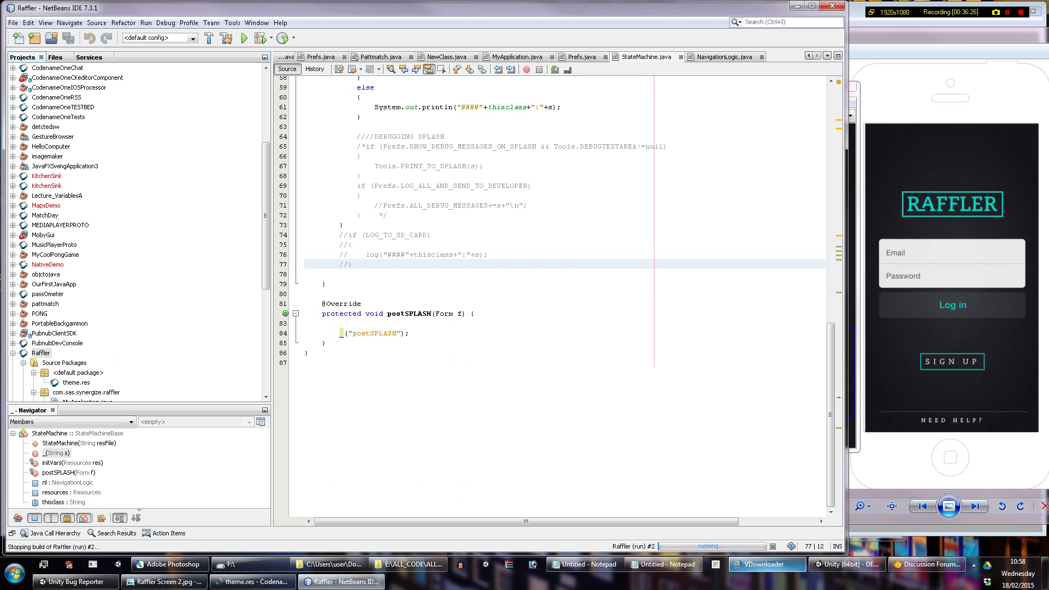
pyautogui.click(343, 225)
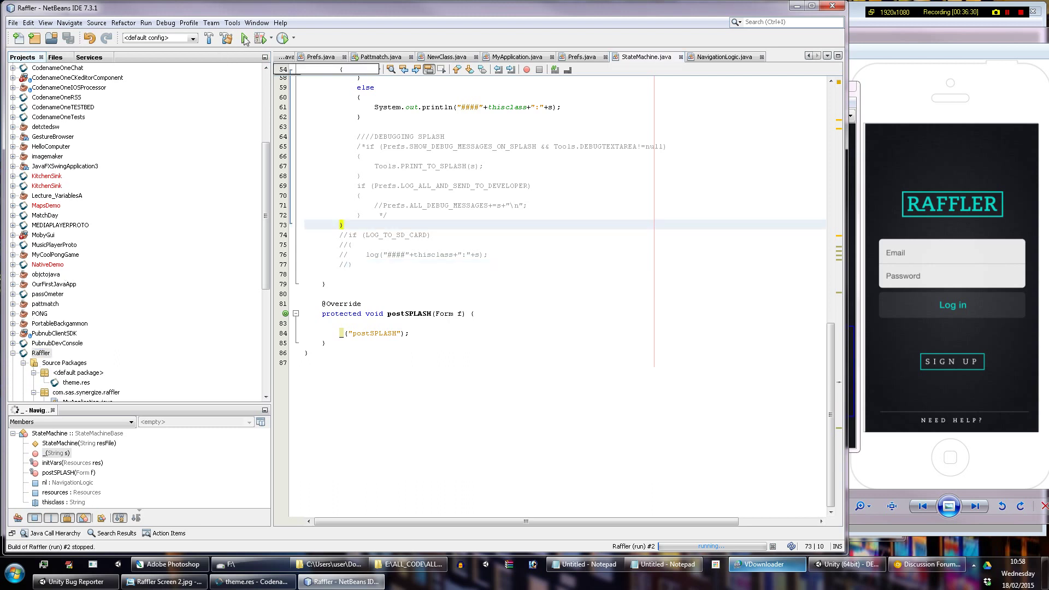
pyautogui.click(49, 353)
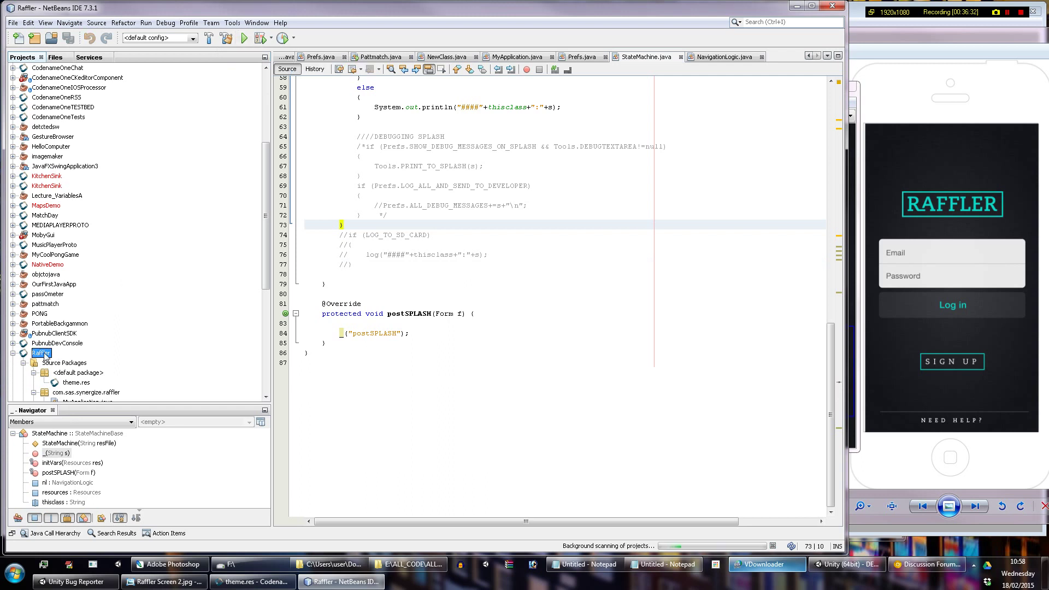
pyautogui.click(245, 40)
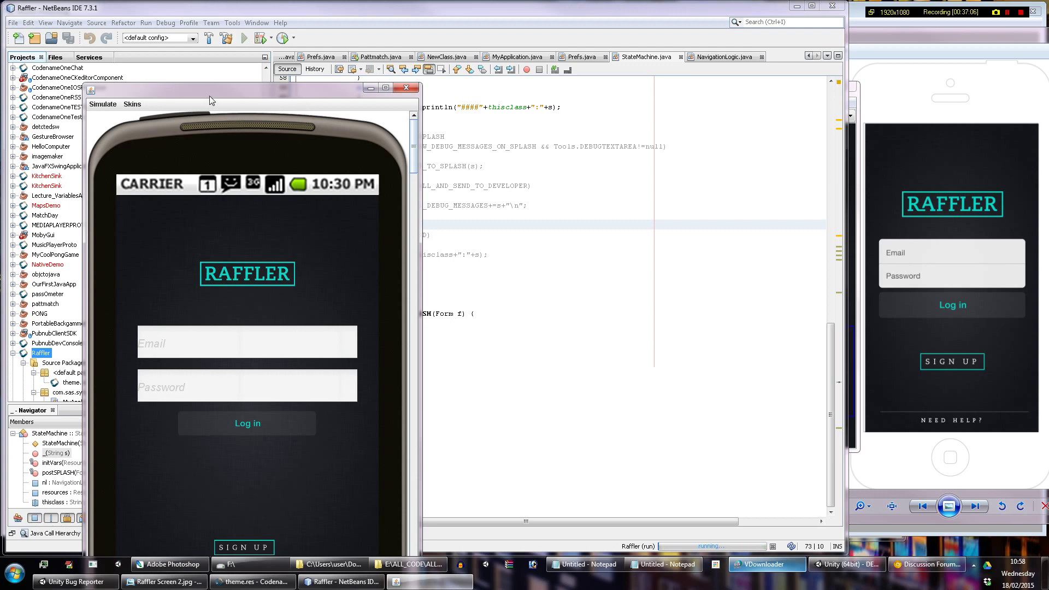
# Step: Arrange the simulator and the Raffler Screen 2.jpg mockup side by side, with the mockup enlarged for comparison
pyautogui.moveTo(209, 93); pyautogui.dragTo(635, 14)
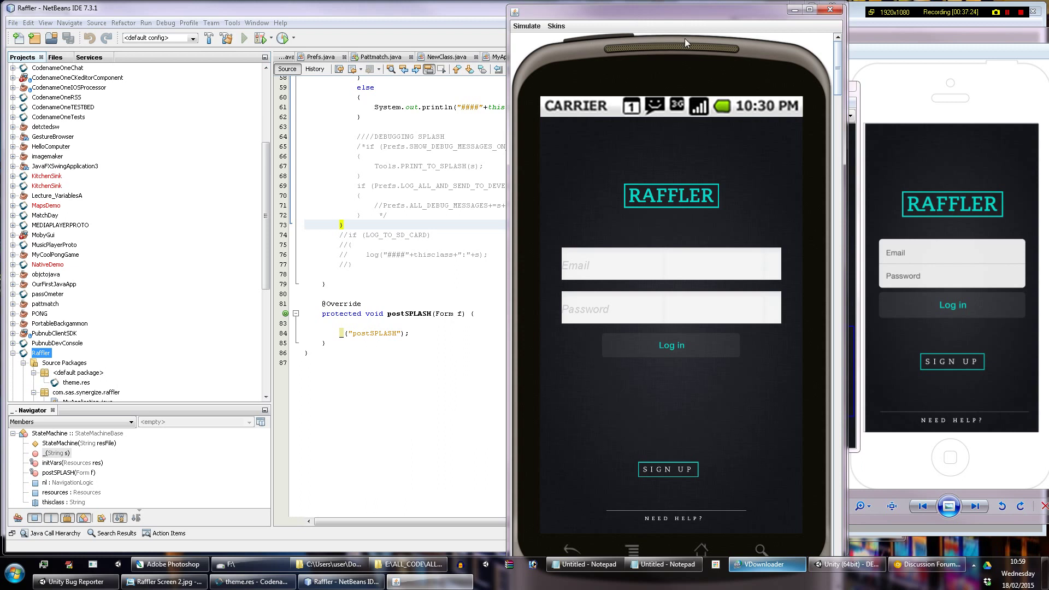
pyautogui.moveTo(689, 11); pyautogui.dragTo(544, 2)
pyautogui.click(906, 31)
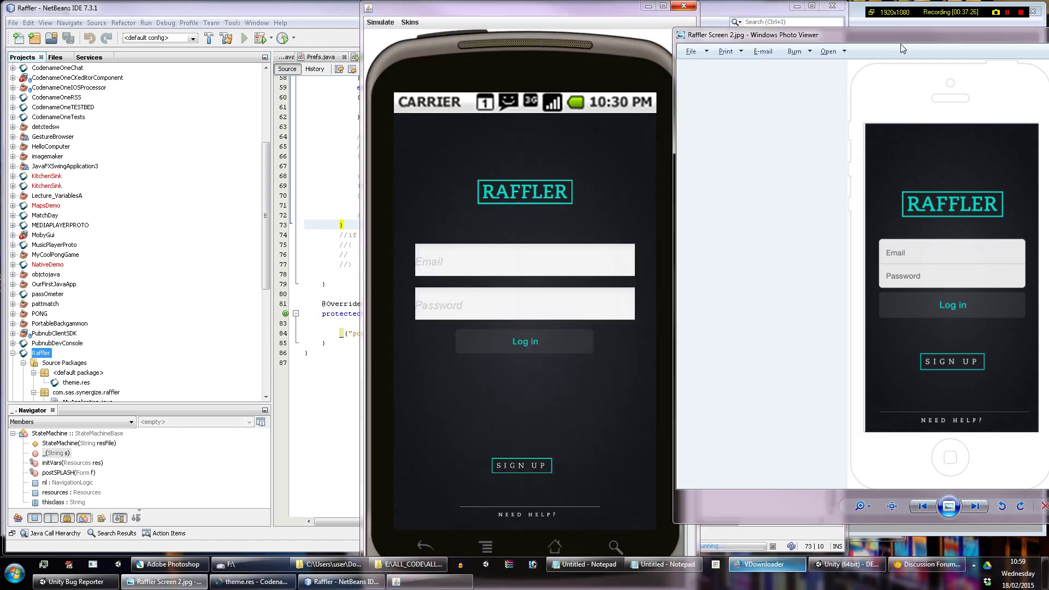
pyautogui.moveTo(901, 35); pyautogui.dragTo(810, 39)
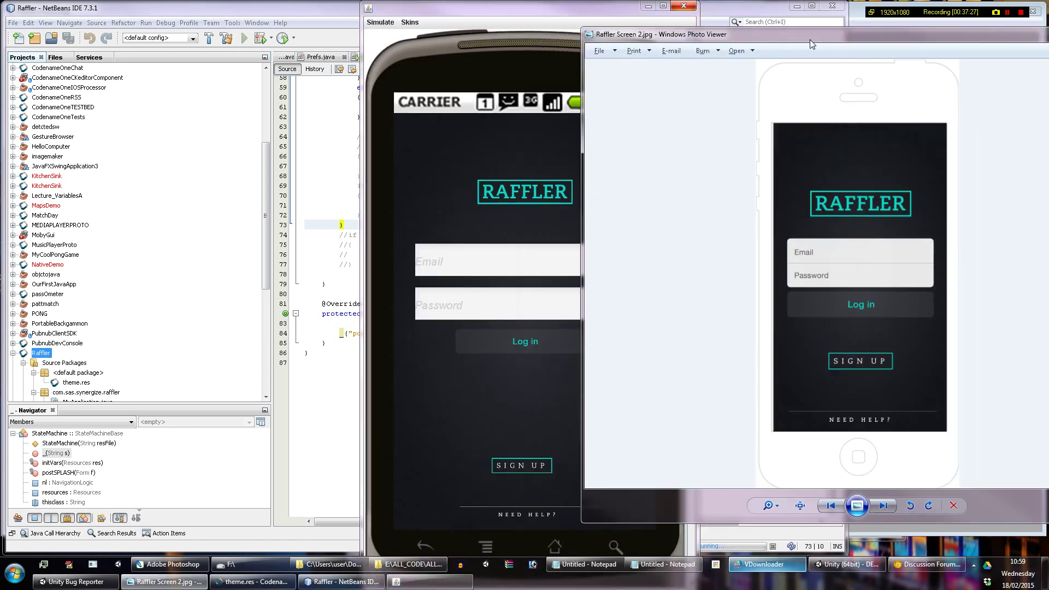
pyautogui.doubleClick(929, 522)
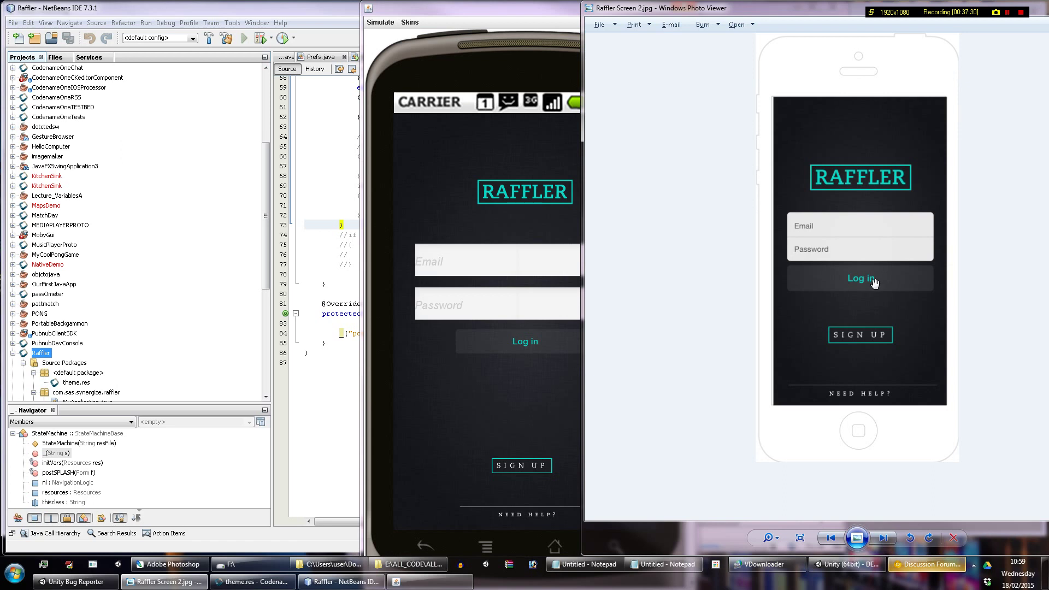
pyautogui.scroll(3, 875, 284)
pyautogui.scroll(-3, 875, 284)
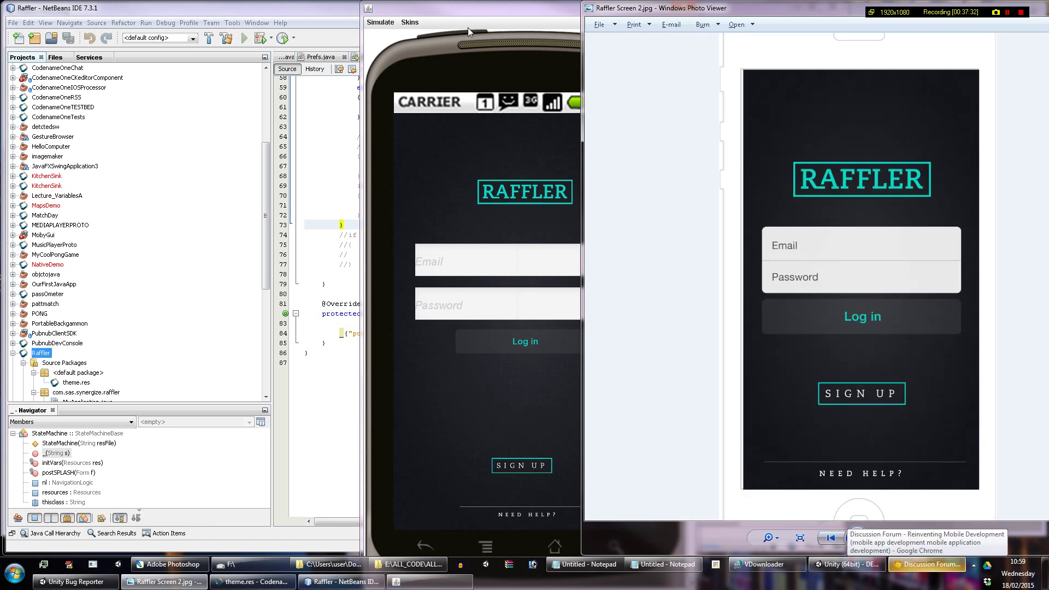
# Step: Try the simulator at 50% zoom and restore it to 100%
pyautogui.click(503, 23)
pyautogui.click(387, 24)
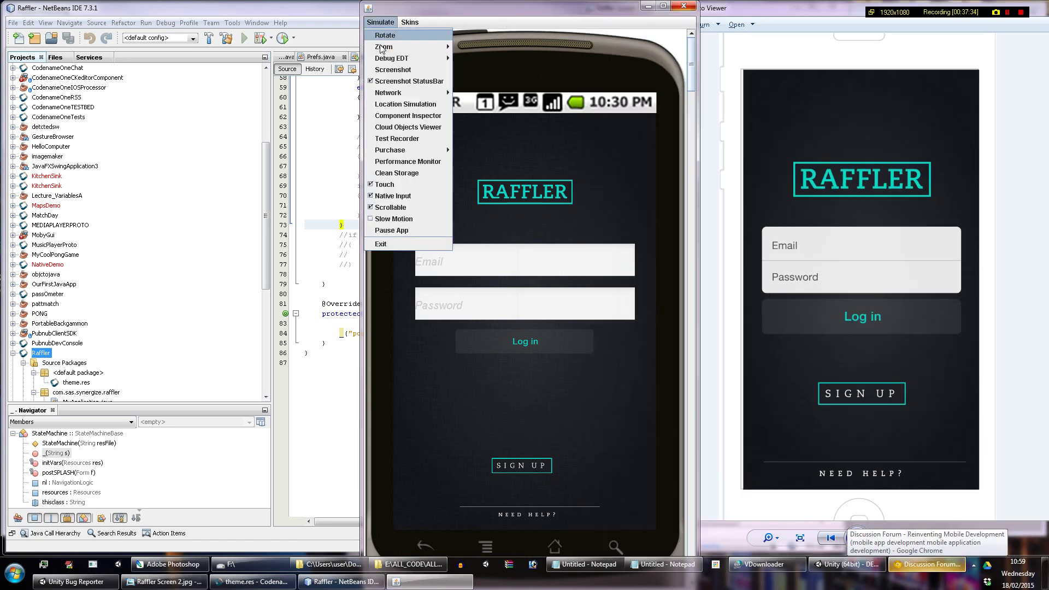
pyautogui.click(458, 47)
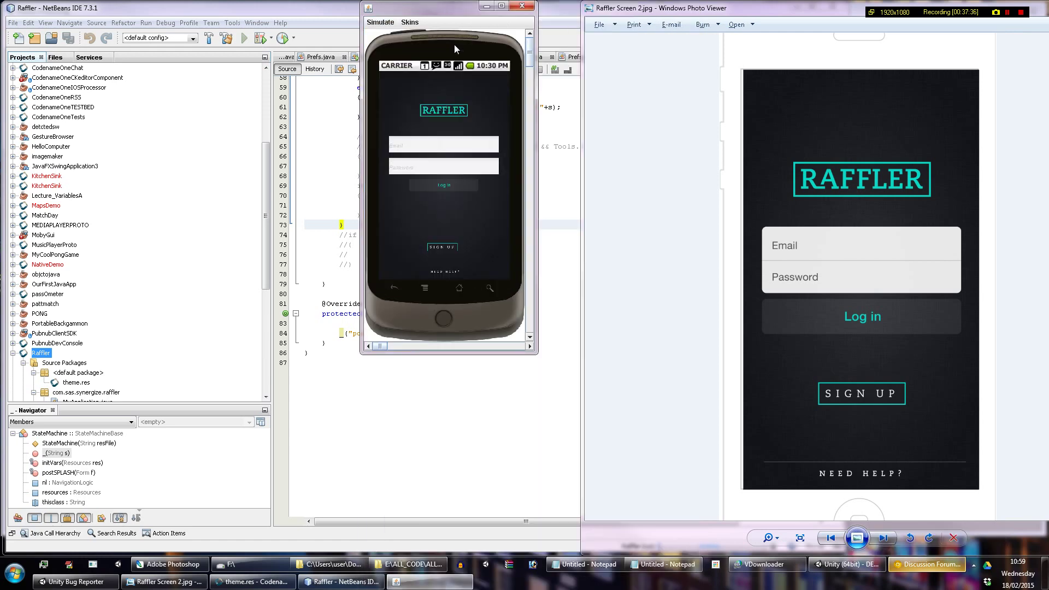
pyautogui.click(381, 24)
pyautogui.moveTo(386, 49)
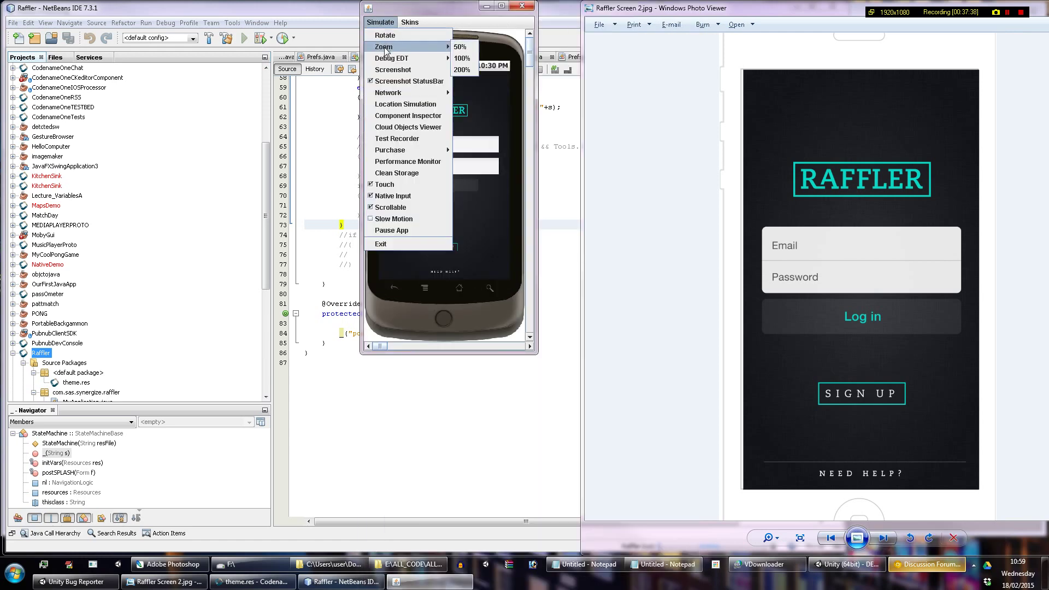
pyautogui.click(464, 58)
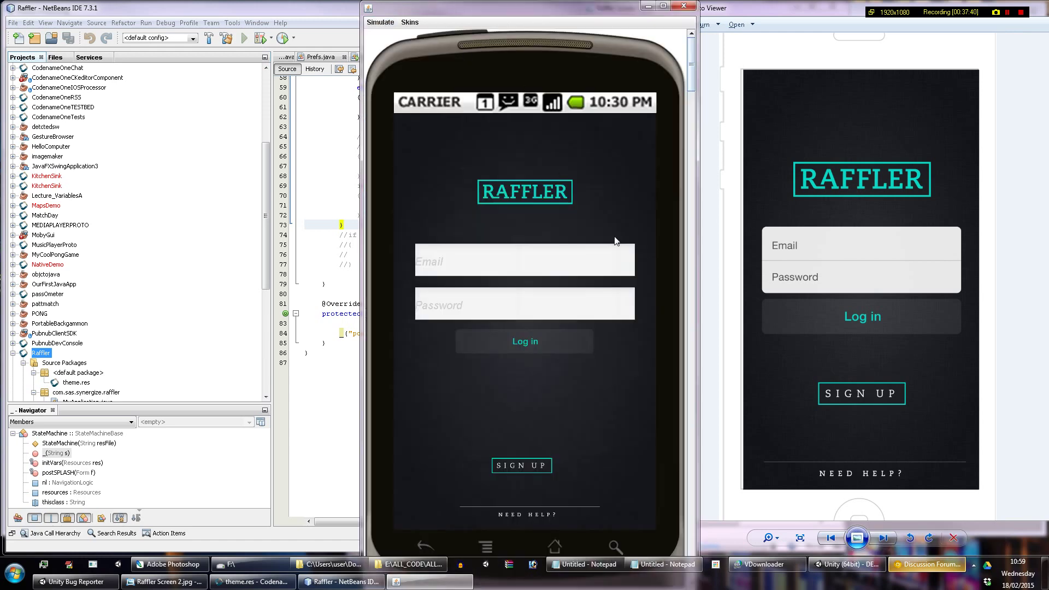
# Step: Compare the mockup's logo, fields and buttons with the login form in the simulator placed beside it
pyautogui.click(891, 312)
pyautogui.scroll(1, 890, 312)
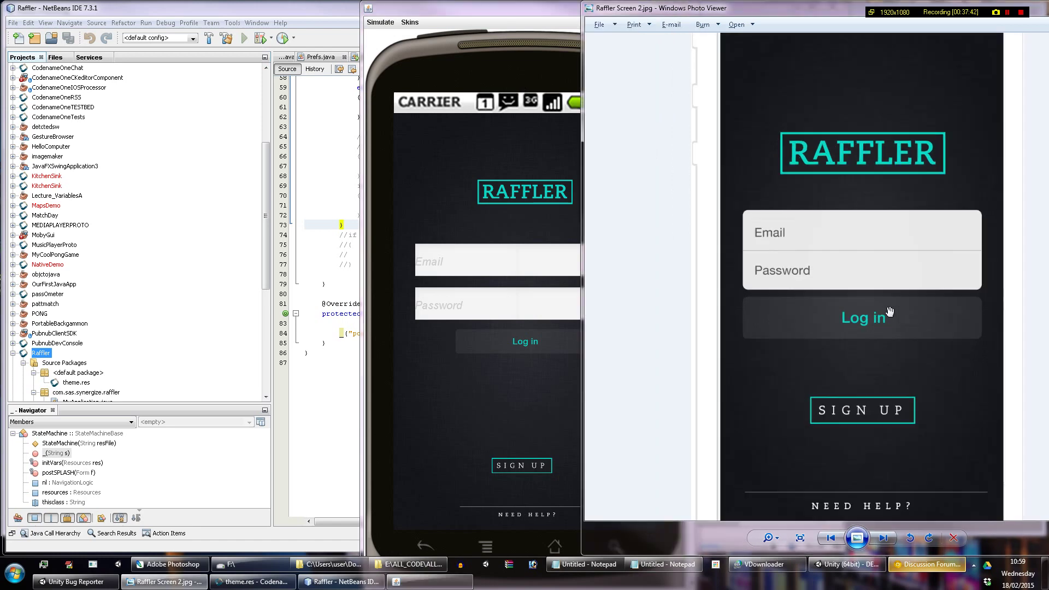
pyautogui.scroll(-1, 891, 312)
pyautogui.click(512, 21)
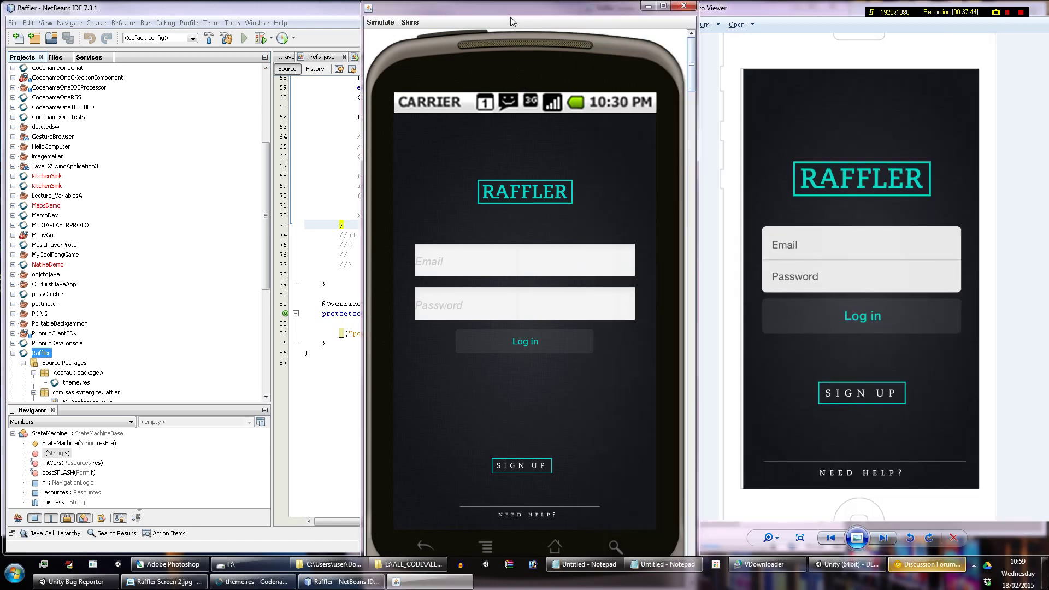
pyautogui.moveTo(531, 11); pyautogui.dragTo(565, 17)
pyautogui.moveTo(727, 80); pyautogui.dragTo(733, 121)
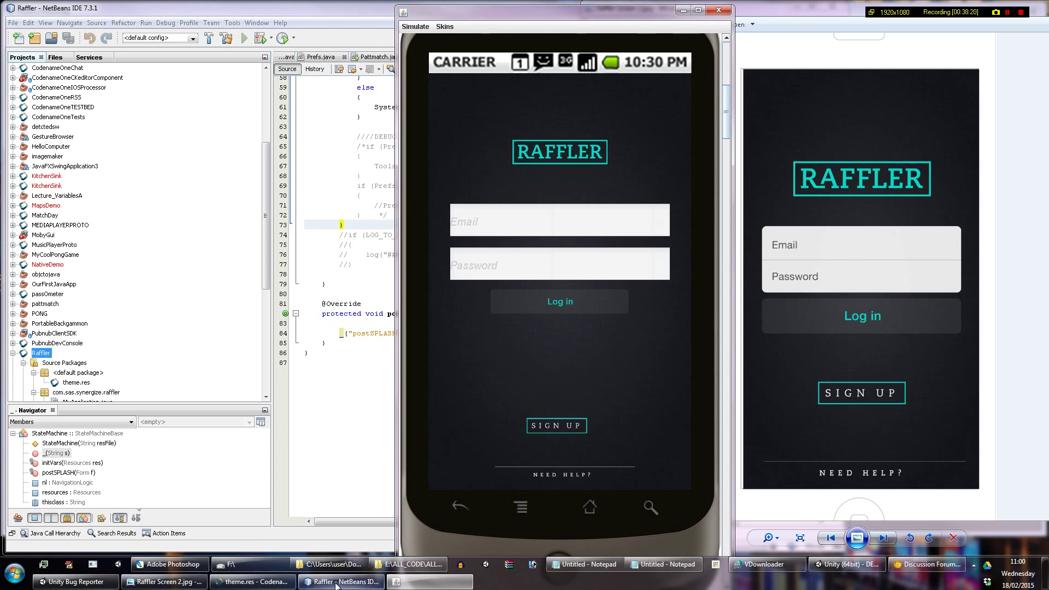
# Step: Switch to Codename One Designer and quick-add Raffler Screen 2-raffler-lock.png as a multi-image with Very High source resolution
pyautogui.click(239, 582)
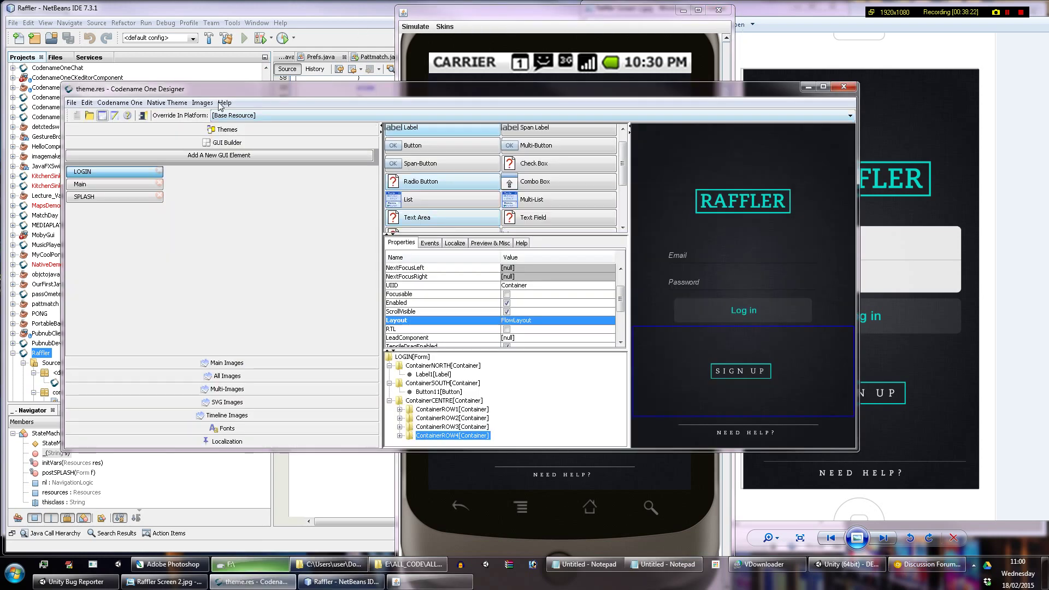
pyautogui.click(204, 103)
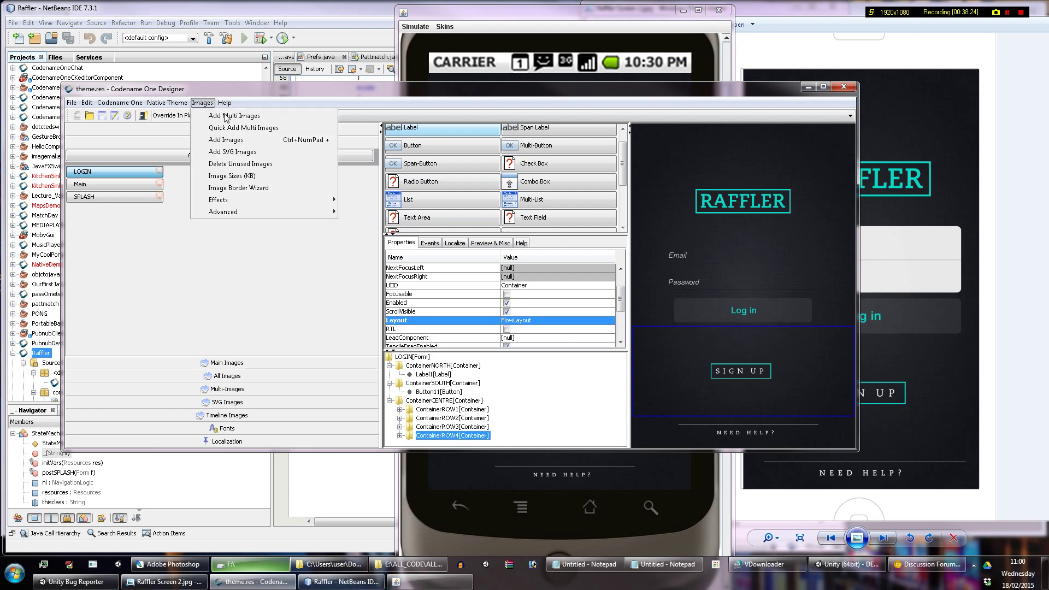
pyautogui.click(233, 133)
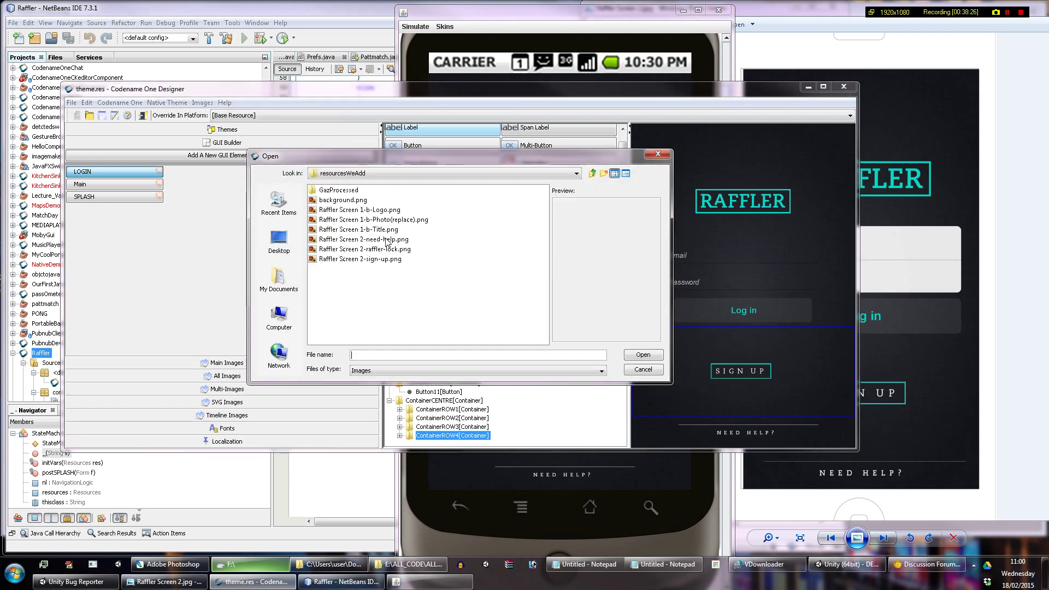
pyautogui.click(350, 200)
pyautogui.click(362, 210)
pyautogui.click(367, 221)
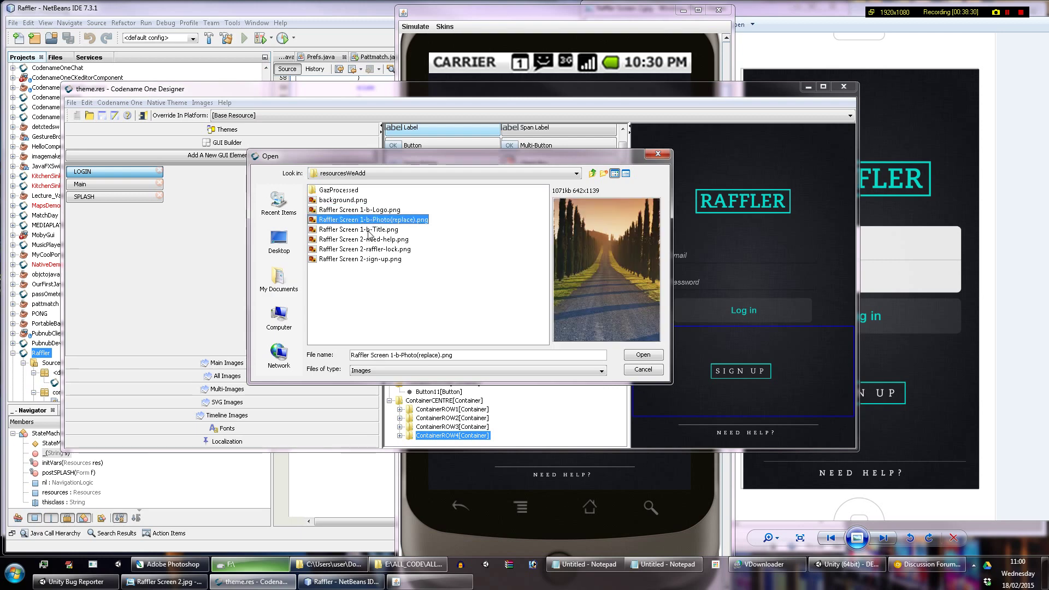
pyautogui.click(369, 232)
pyautogui.click(369, 240)
pyautogui.click(370, 231)
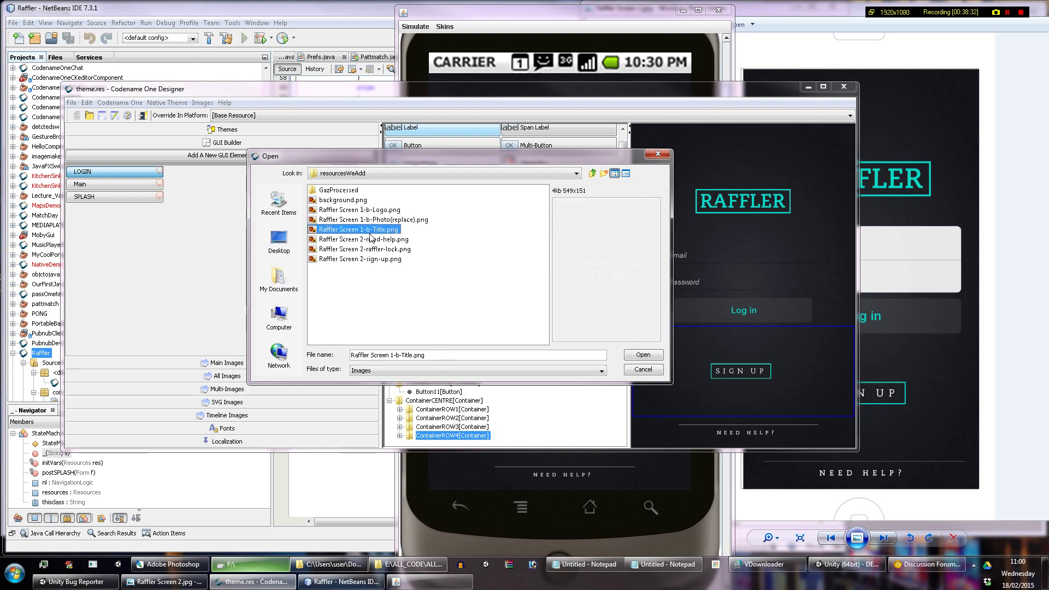
pyautogui.click(370, 249)
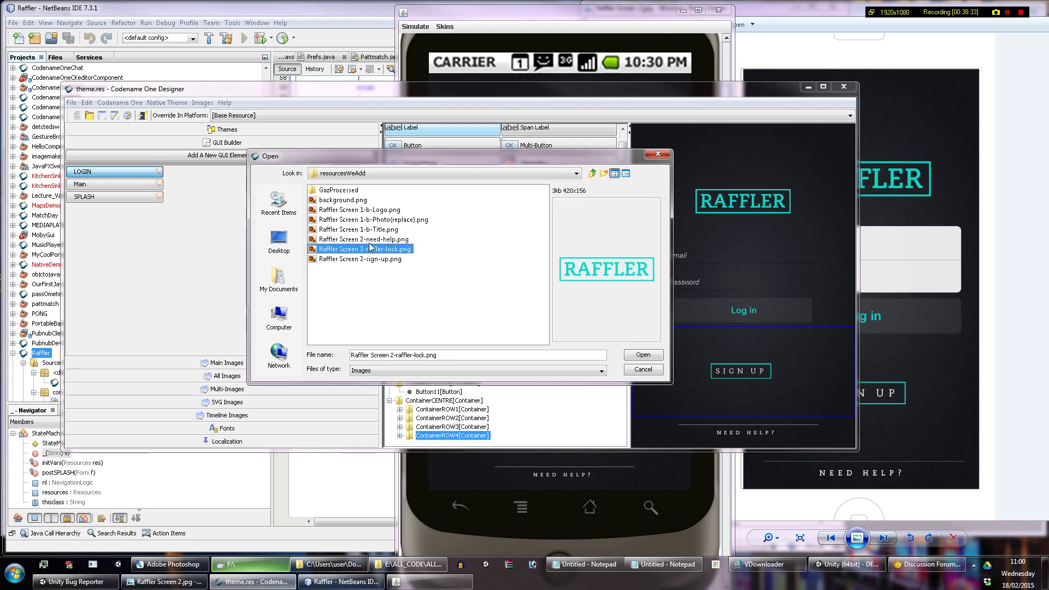
pyautogui.click(643, 355)
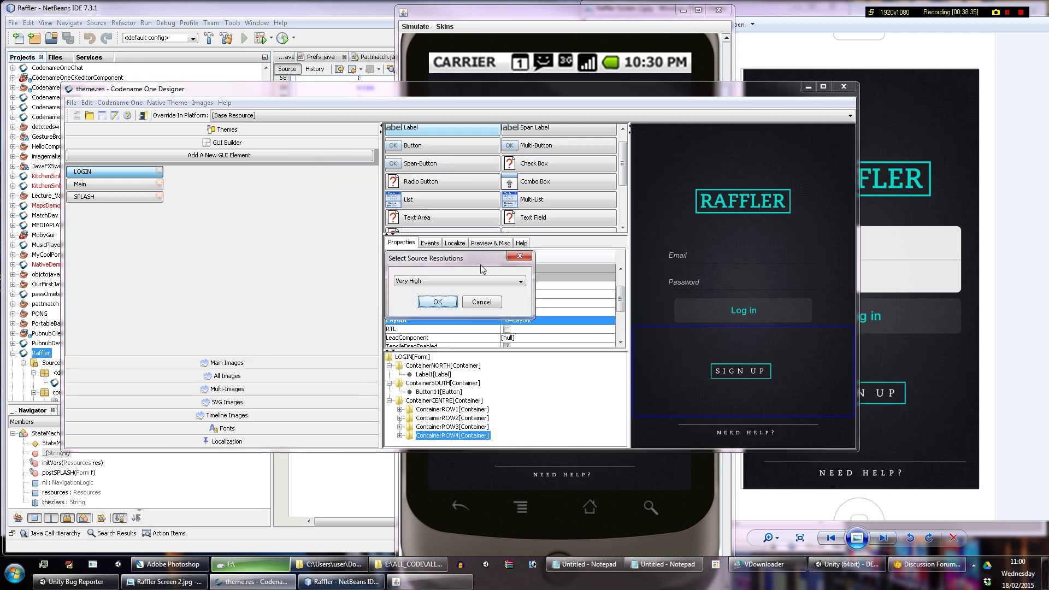
pyautogui.click(439, 302)
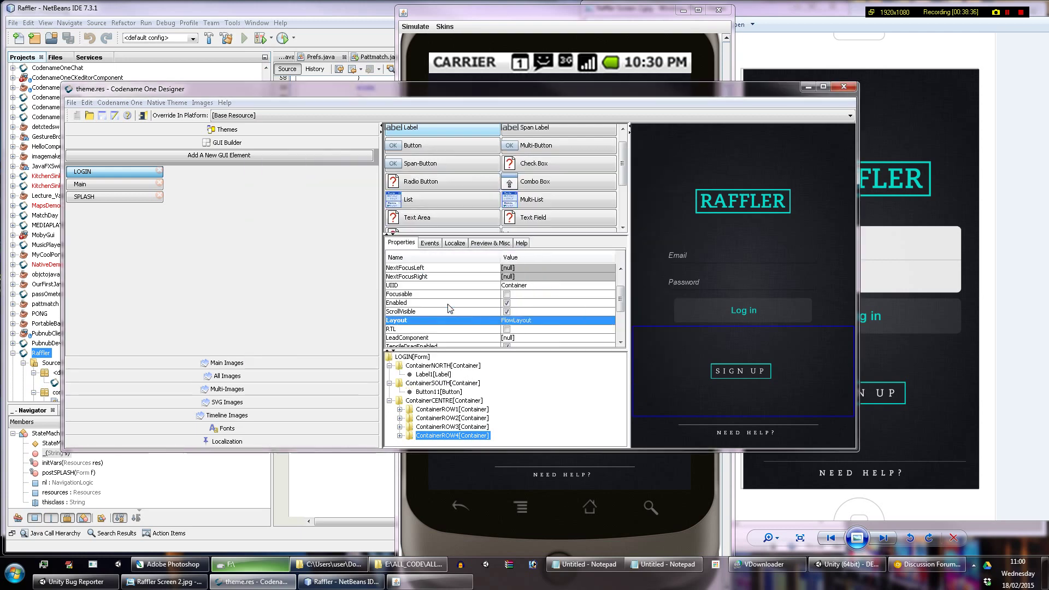
# Step: Set the icon of the logo label on the LOGIN form to Raffler Screen 2-raffler-lock.png 1
pyautogui.click(458, 427)
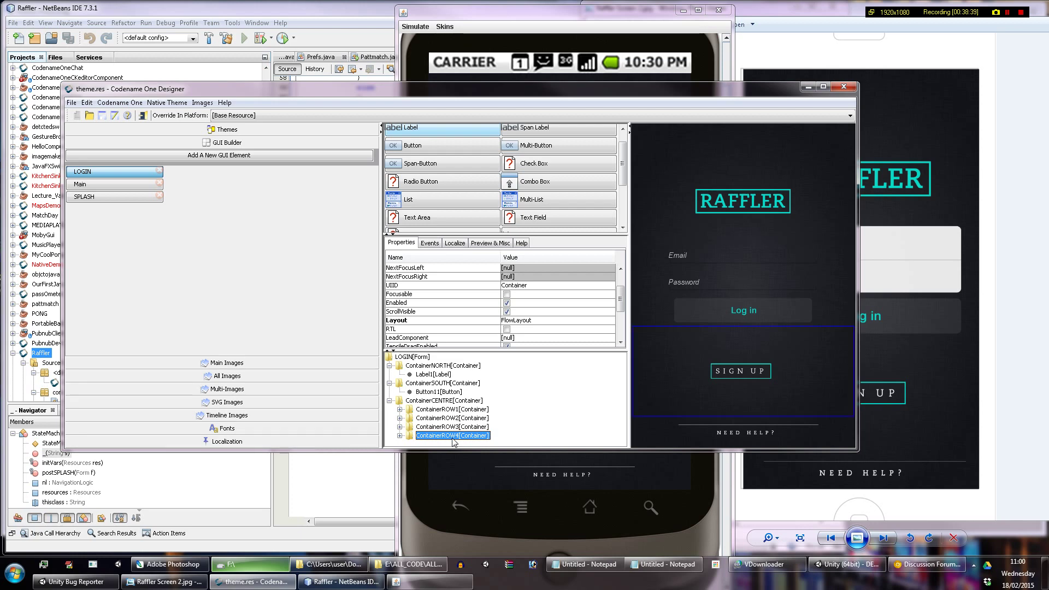
pyautogui.click(782, 202)
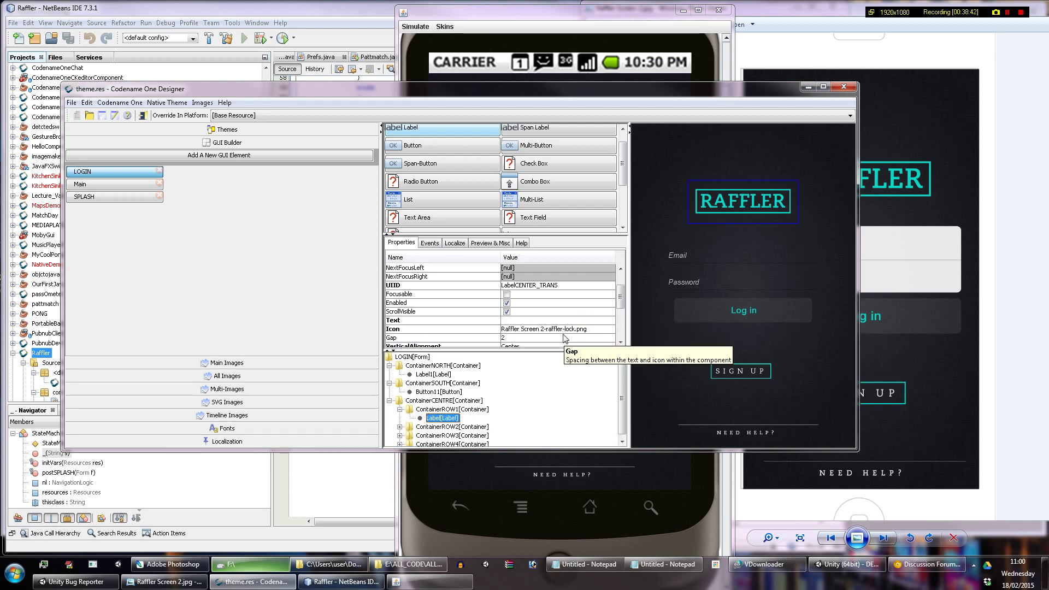
pyautogui.click(563, 330)
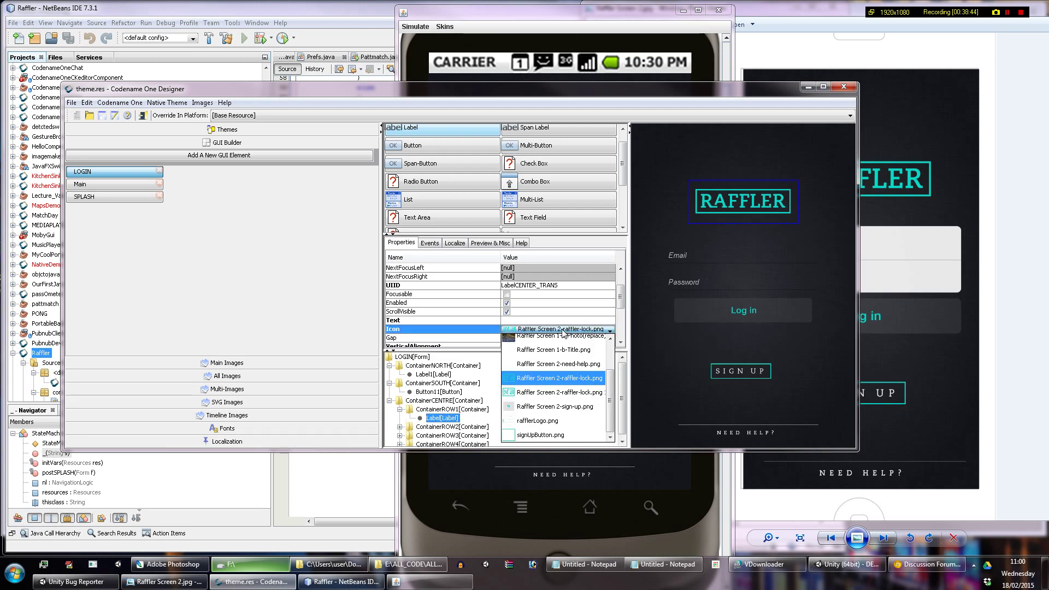
pyautogui.click(588, 392)
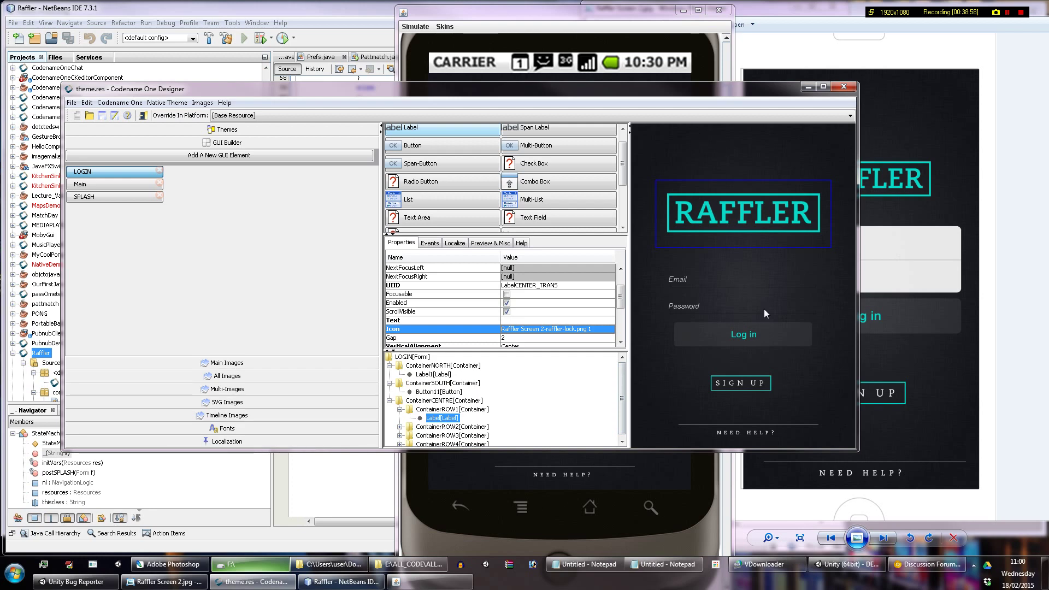
# Step: Quick-add loginButton.png from the GazProcessed folder as a multi-image with Very High source resolution
pyautogui.click(202, 103)
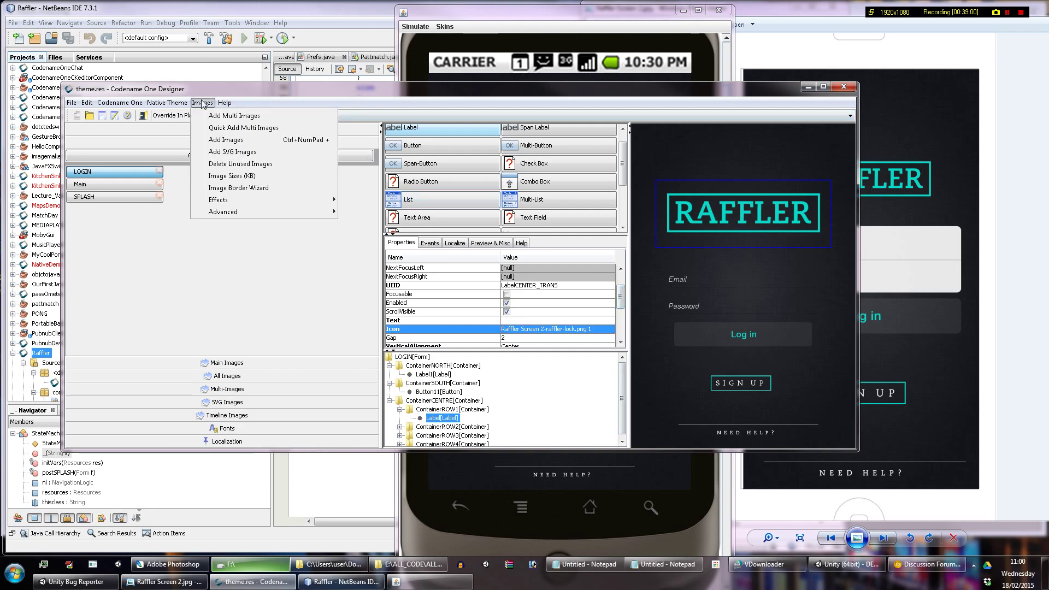
pyautogui.click(221, 140)
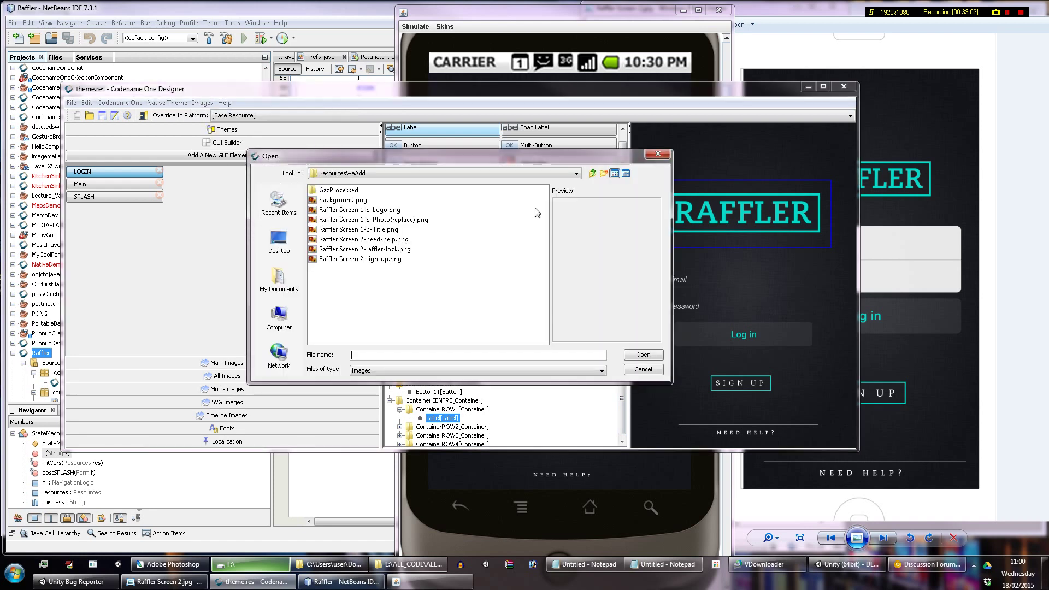
pyautogui.doubleClick(339, 189)
pyautogui.click(337, 192)
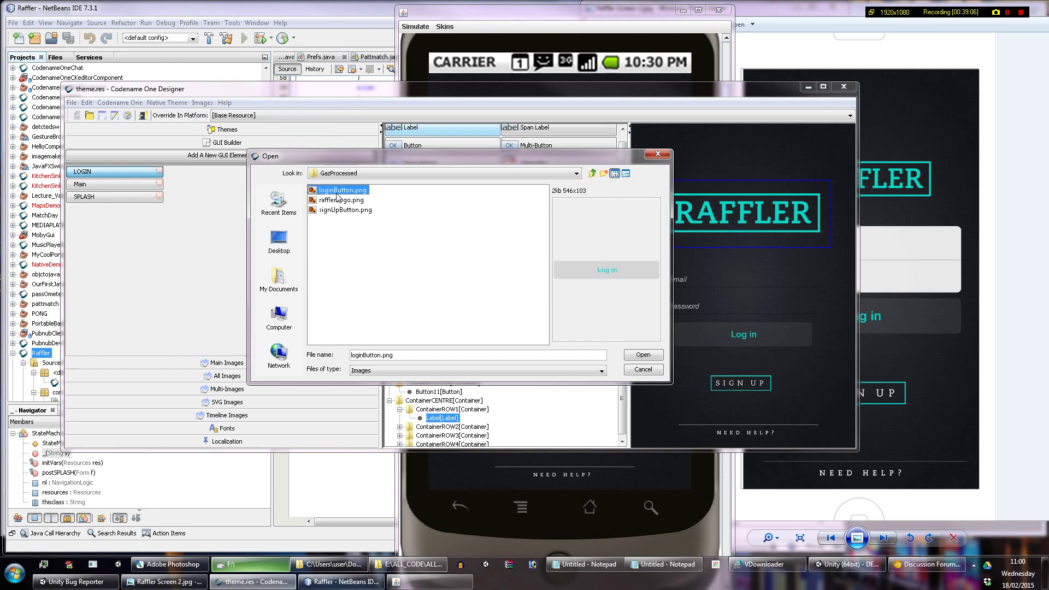
pyautogui.click(650, 355)
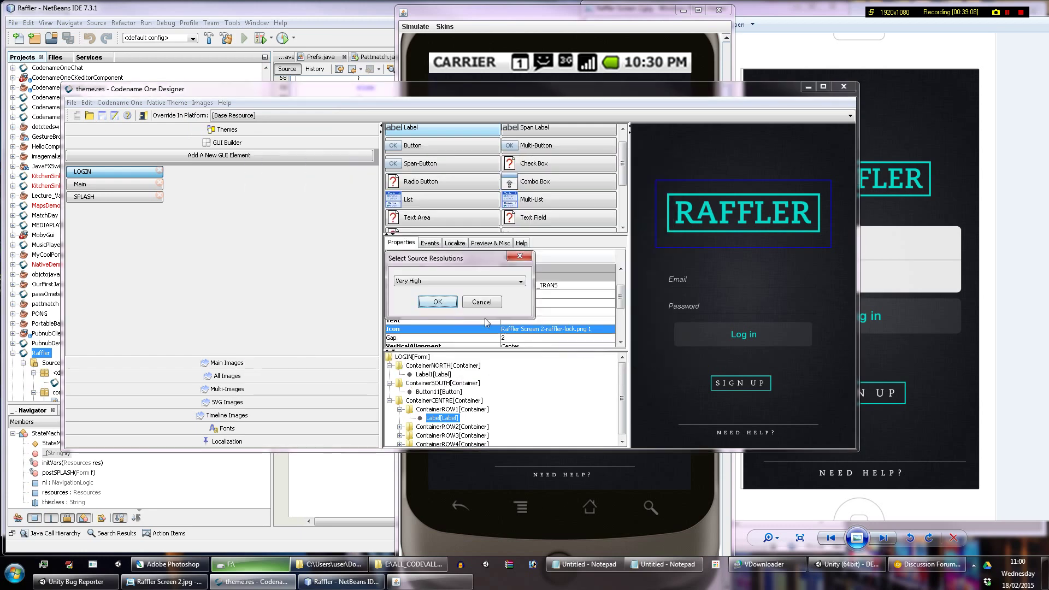
pyautogui.click(444, 304)
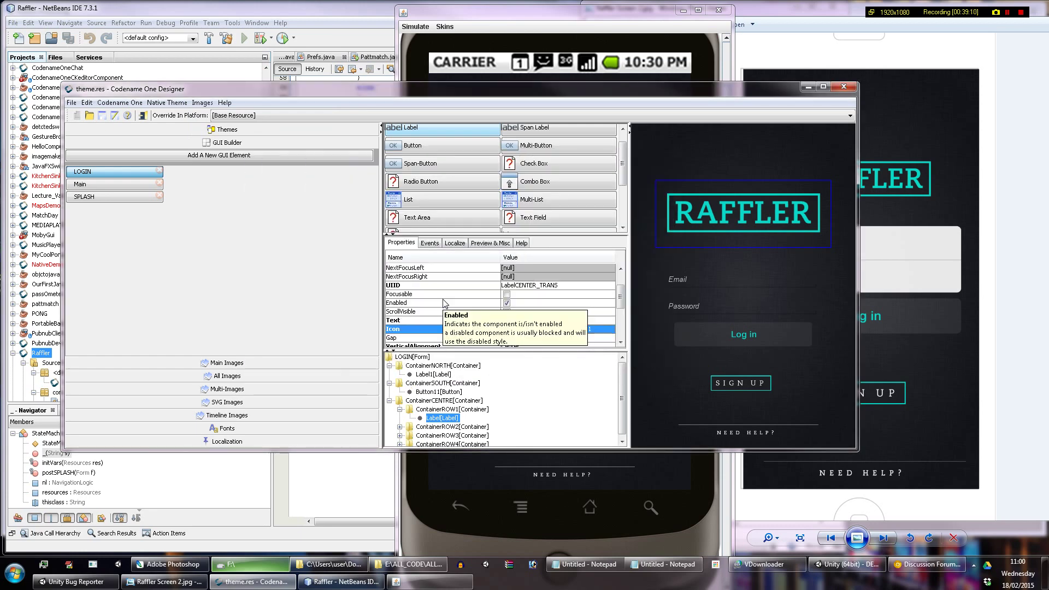
# Step: Set the icon of the Log in button on the LOGIN form to loginButton.png 1
pyautogui.click(753, 340)
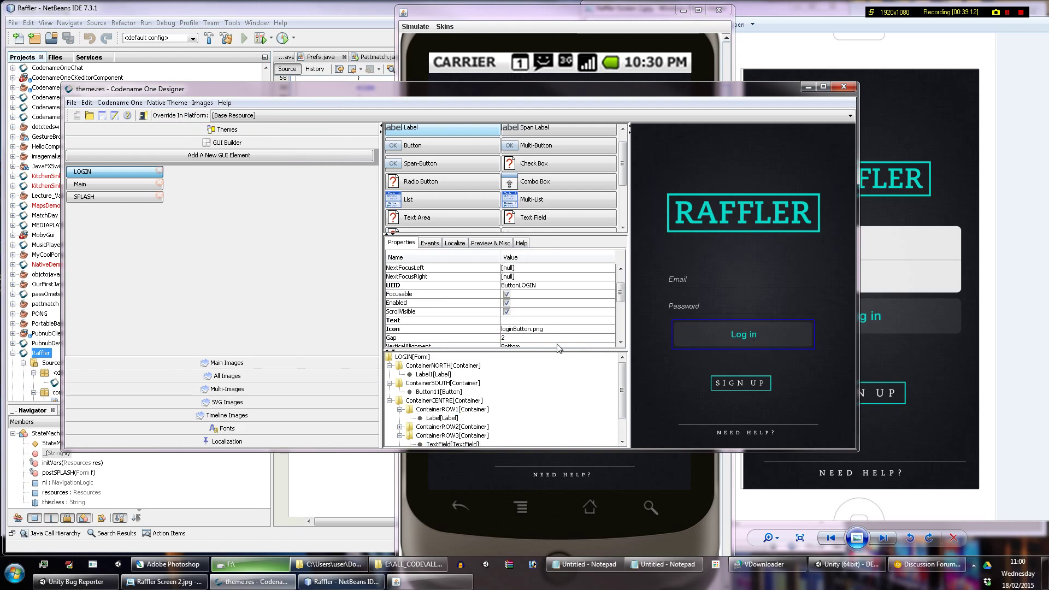
pyautogui.click(541, 330)
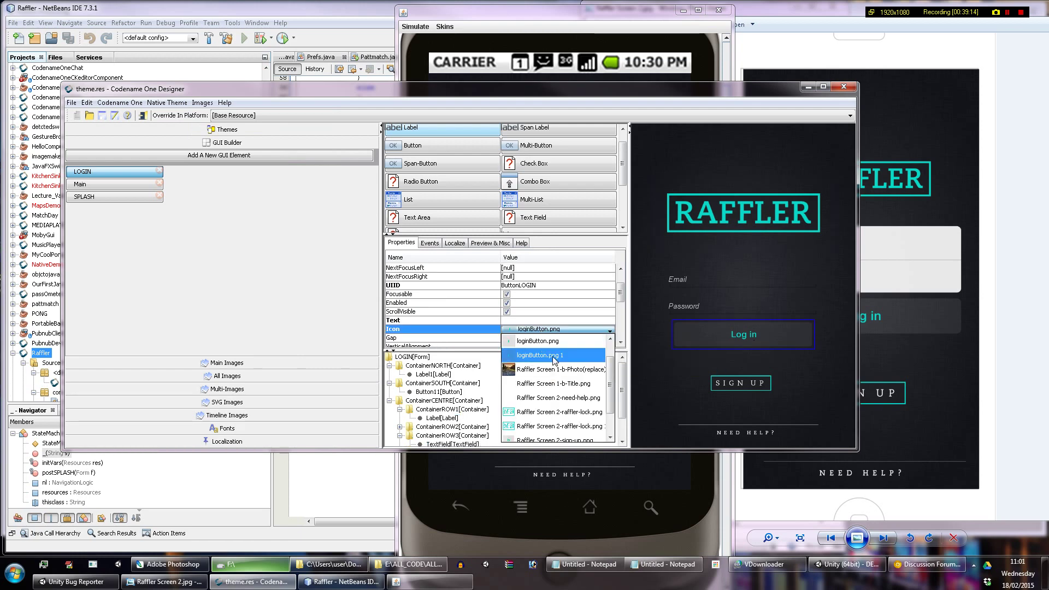
pyautogui.click(554, 348)
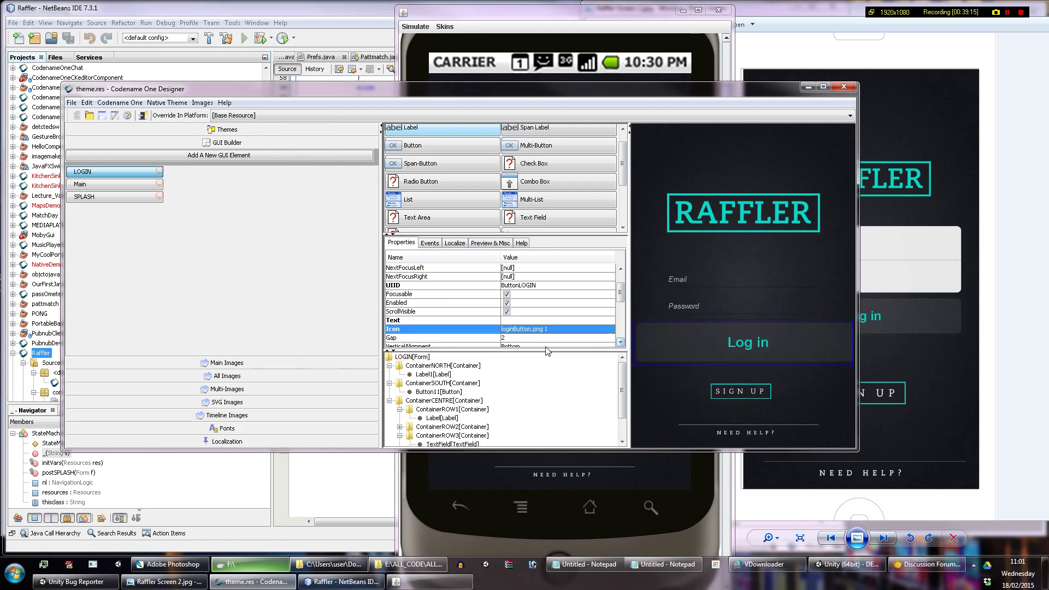
# Step: Set the width of ContainerROW3 to 80% in its table layout constraint
pyautogui.scroll(-1, 522, 396)
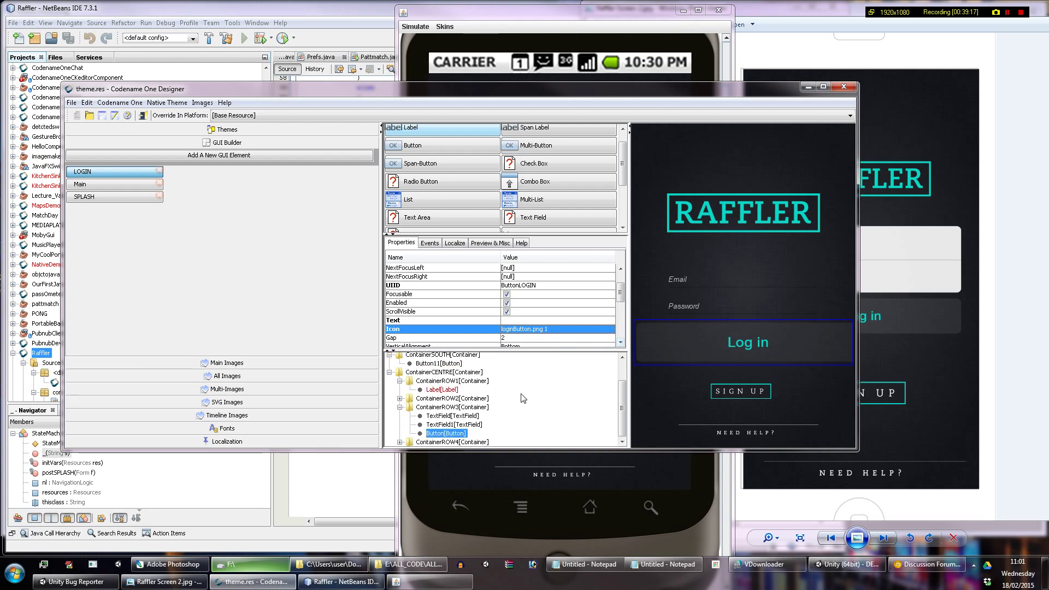
pyautogui.click(460, 407)
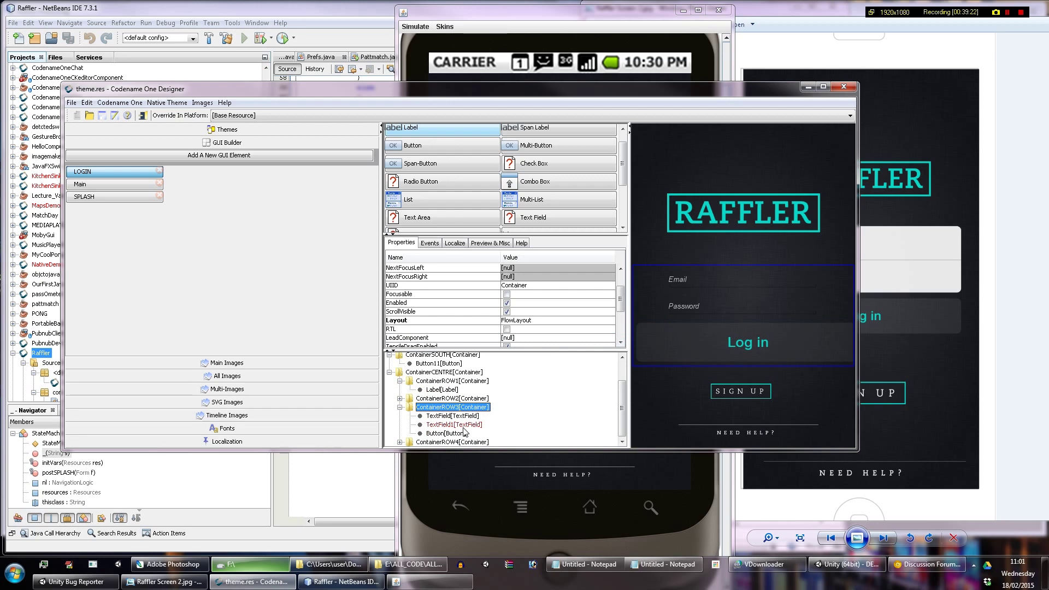
pyautogui.scroll(-3, 563, 339)
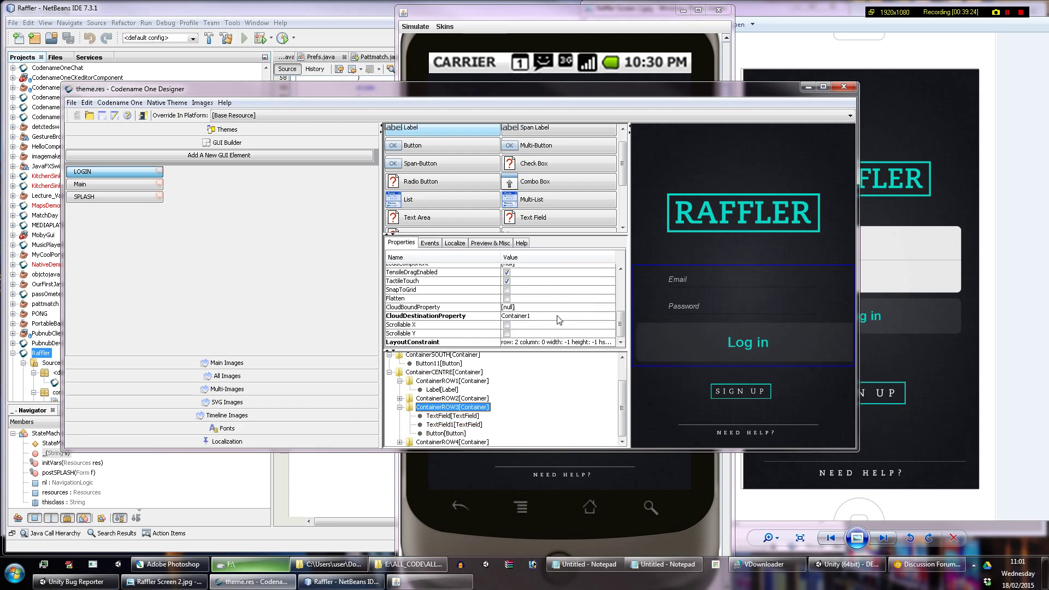
pyautogui.doubleClick(561, 344)
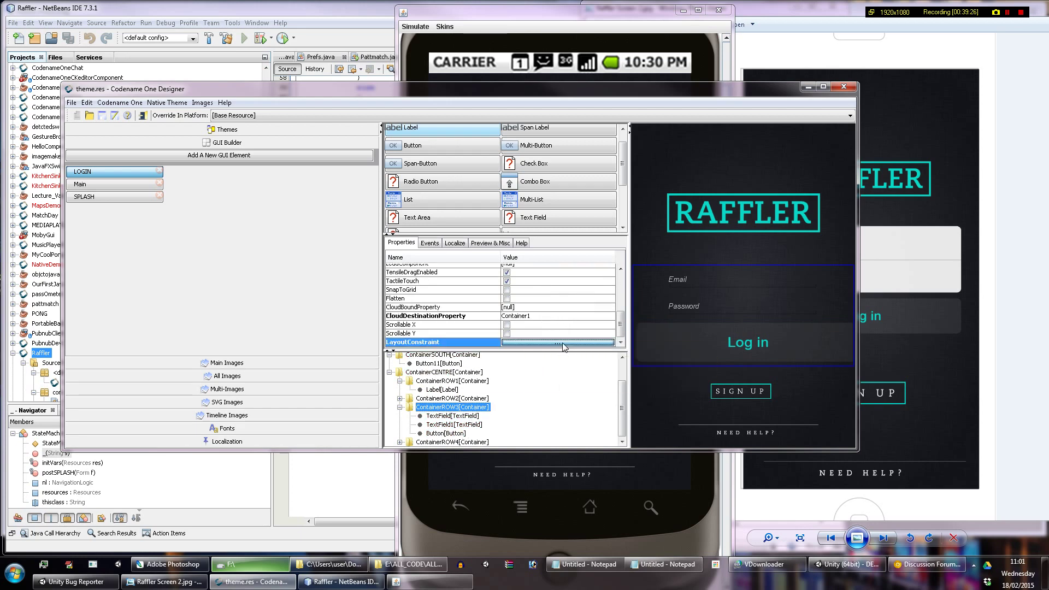
pyautogui.moveTo(688, 187); pyautogui.dragTo(386, 144)
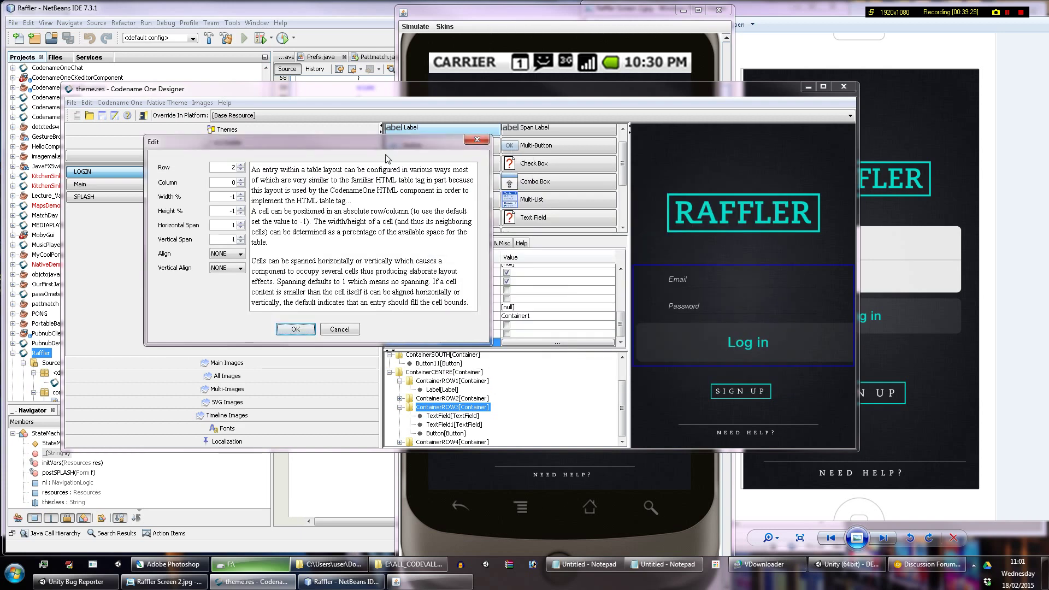
pyautogui.click(233, 197)
pyautogui.write('80')
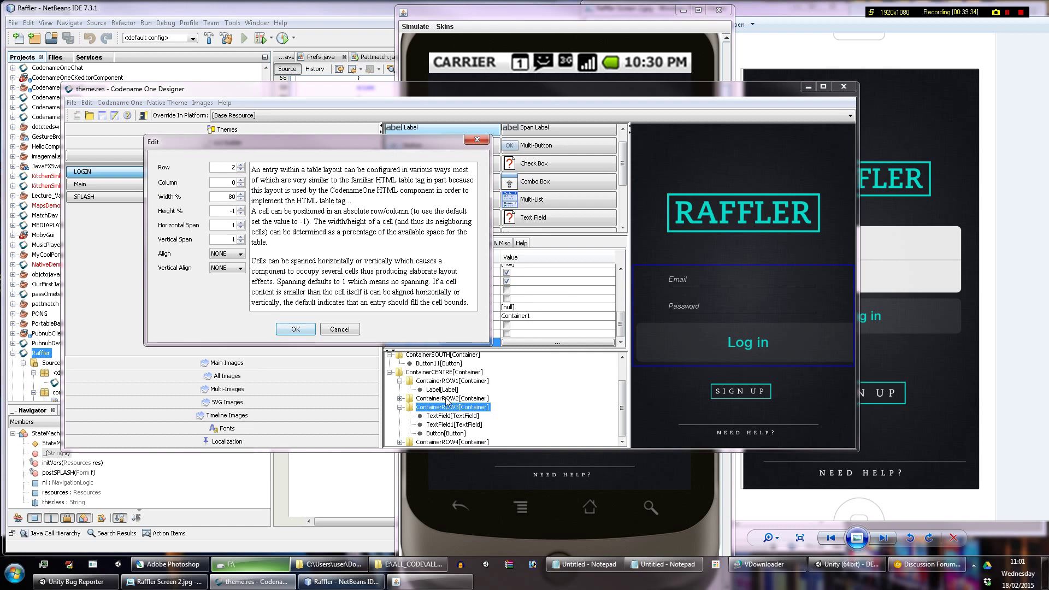
pyautogui.click(295, 329)
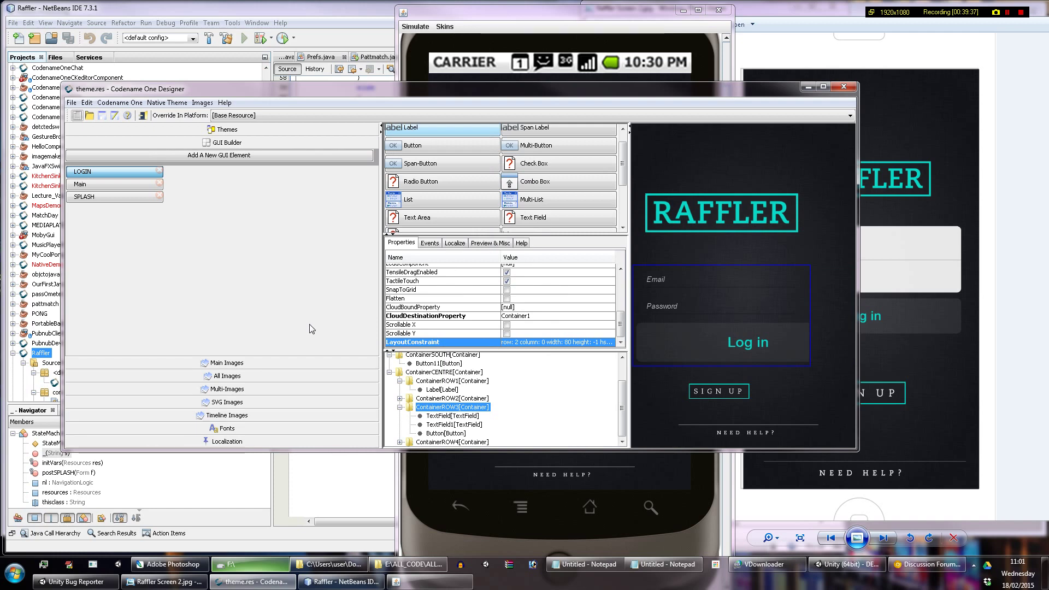
# Step: Set the width of ContainerROW1, which holds the logo label, to 100% in its layout constraint
pyautogui.click(462, 416)
pyautogui.click(479, 407)
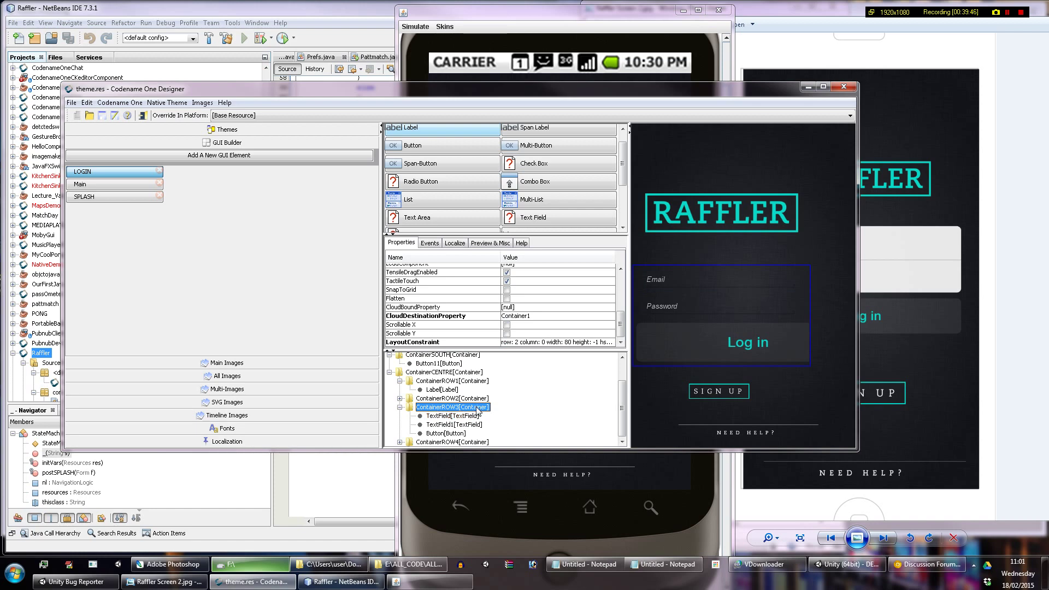
pyautogui.moveTo(477, 408); pyautogui.dragTo(476, 403)
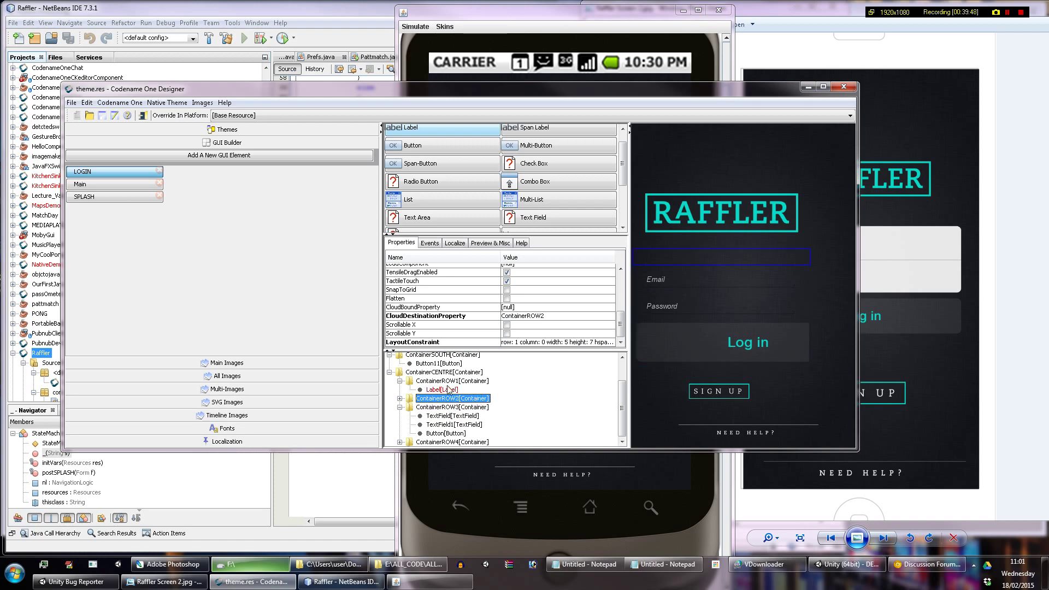
pyautogui.click(448, 382)
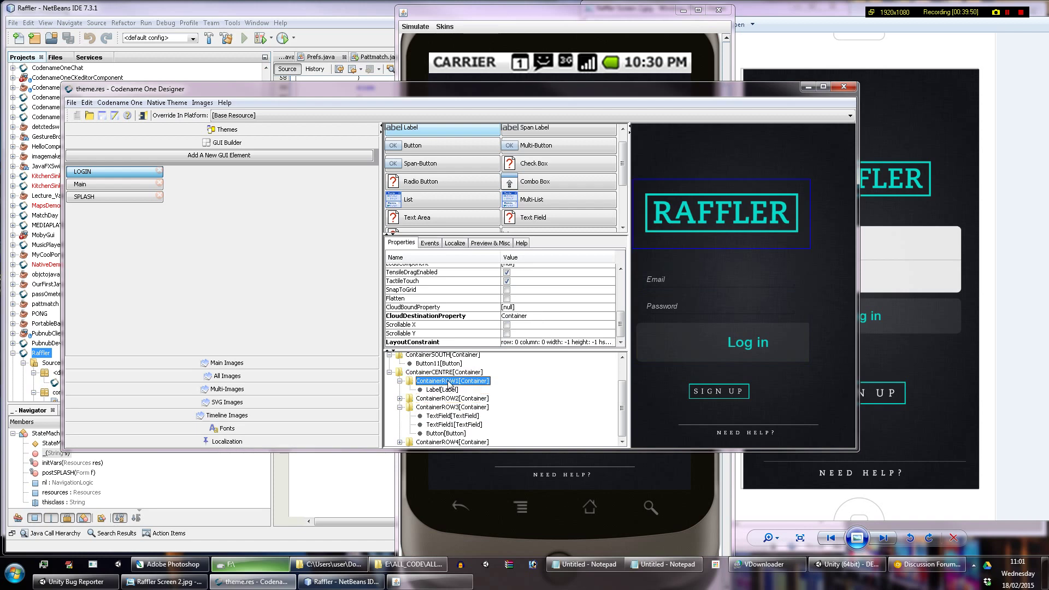
pyautogui.click(565, 342)
pyautogui.click(565, 342)
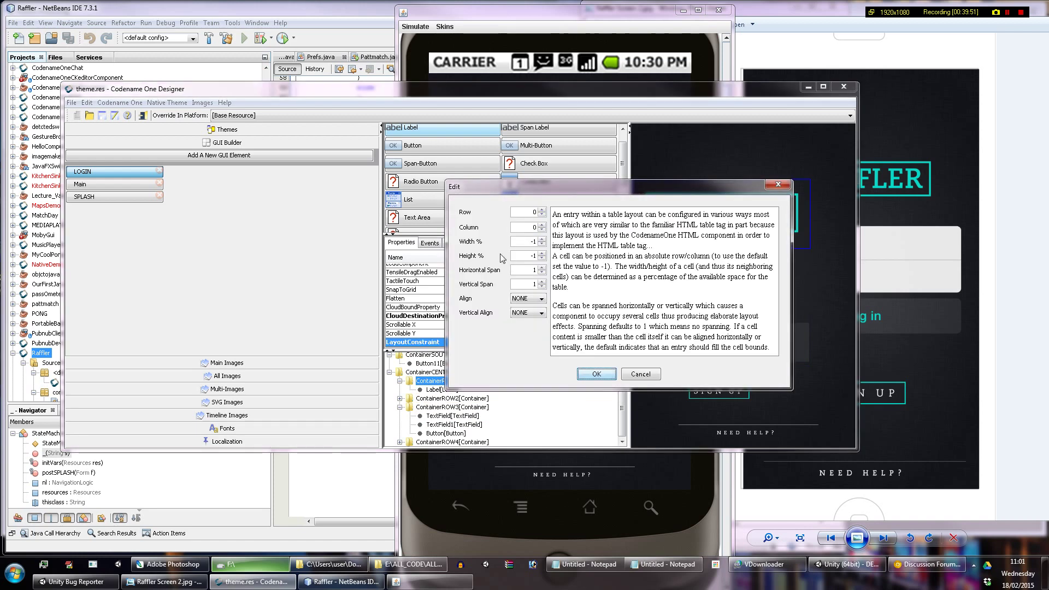
pyautogui.click(532, 241)
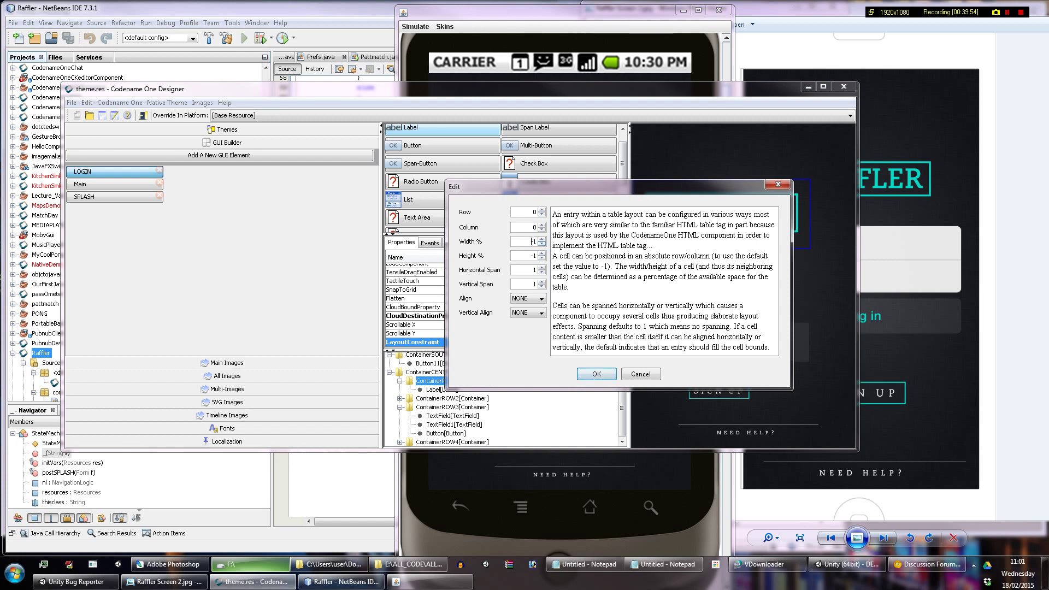
pyautogui.click(539, 241)
pyautogui.write('00')
pyautogui.click(596, 374)
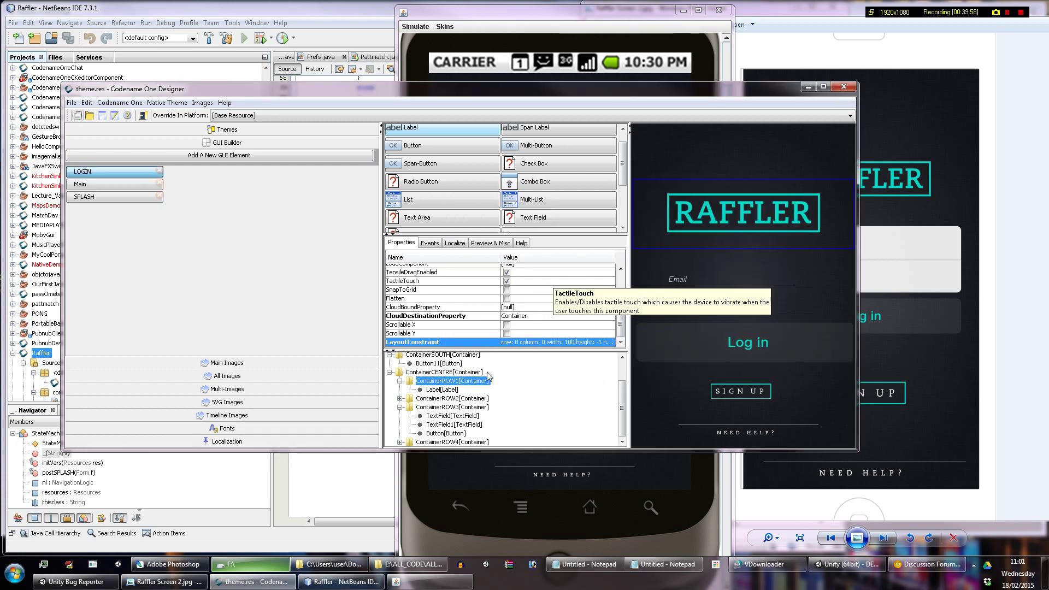
# Step: Widen the designer window and set the layout constraint width of ContainerROW3 to 20%
pyautogui.click(442, 399)
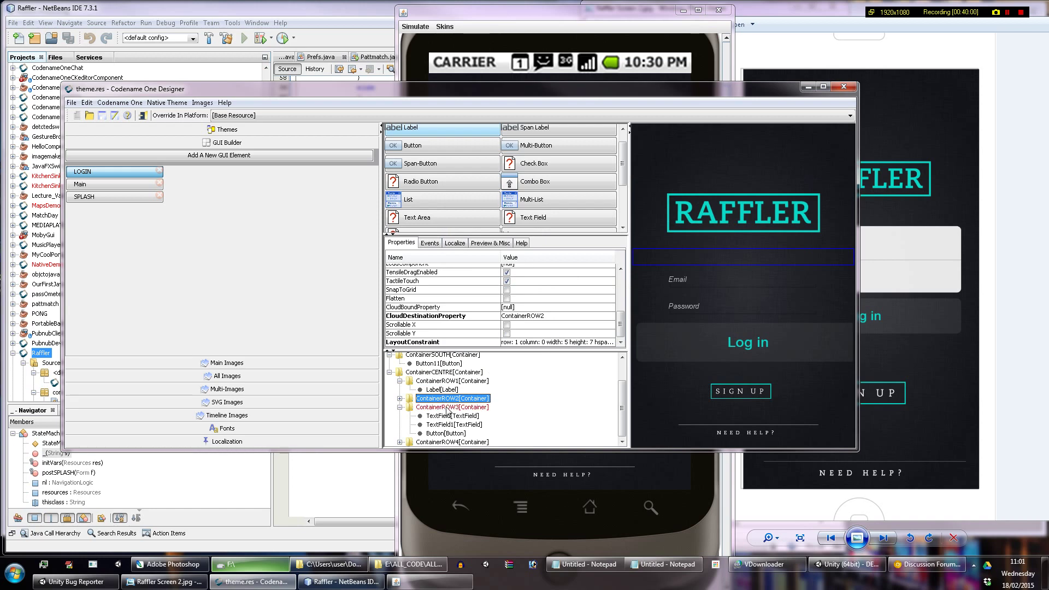
pyautogui.click(447, 407)
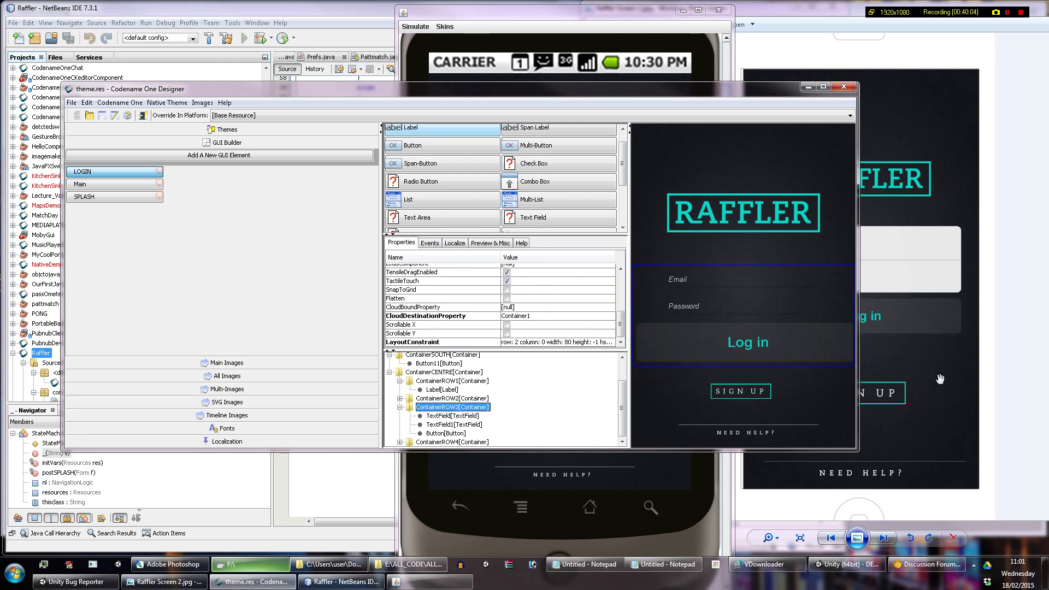
pyautogui.moveTo(864, 372); pyautogui.dragTo(958, 370)
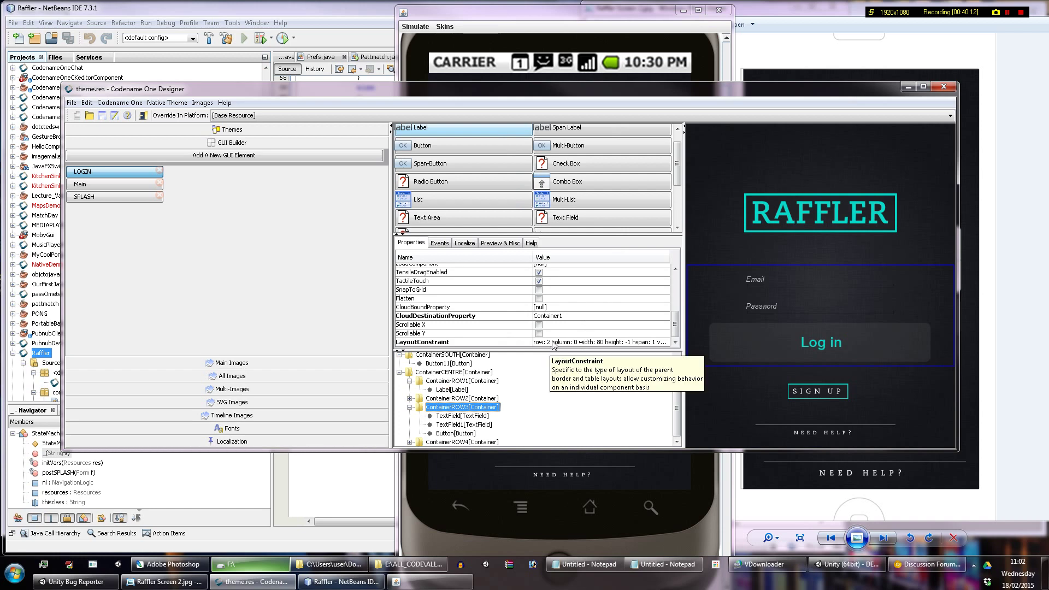
pyautogui.click(553, 343)
pyautogui.doubleClick(588, 242)
pyautogui.write('20')
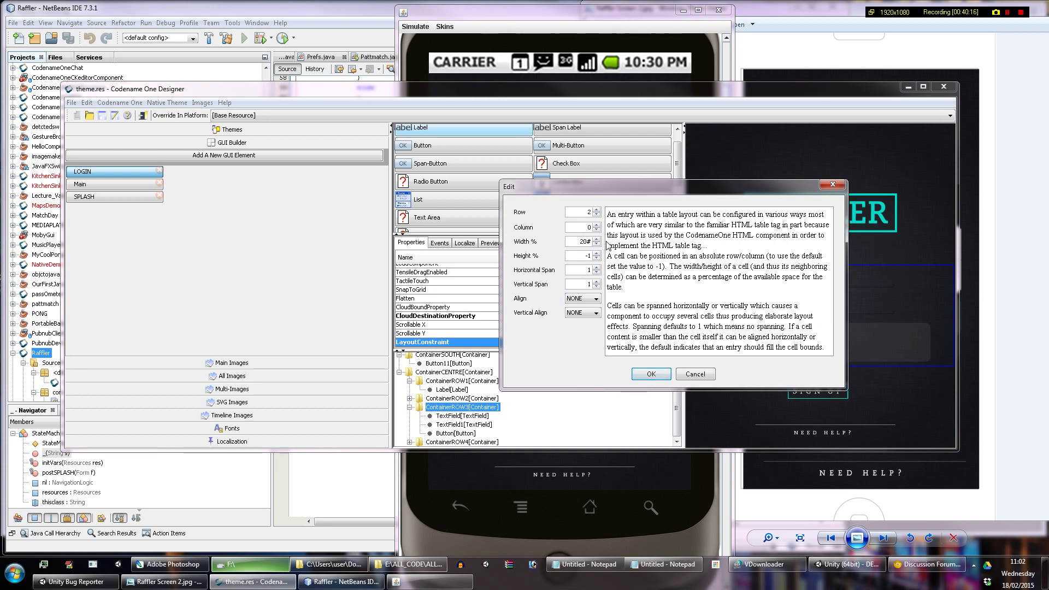
pyautogui.click(659, 374)
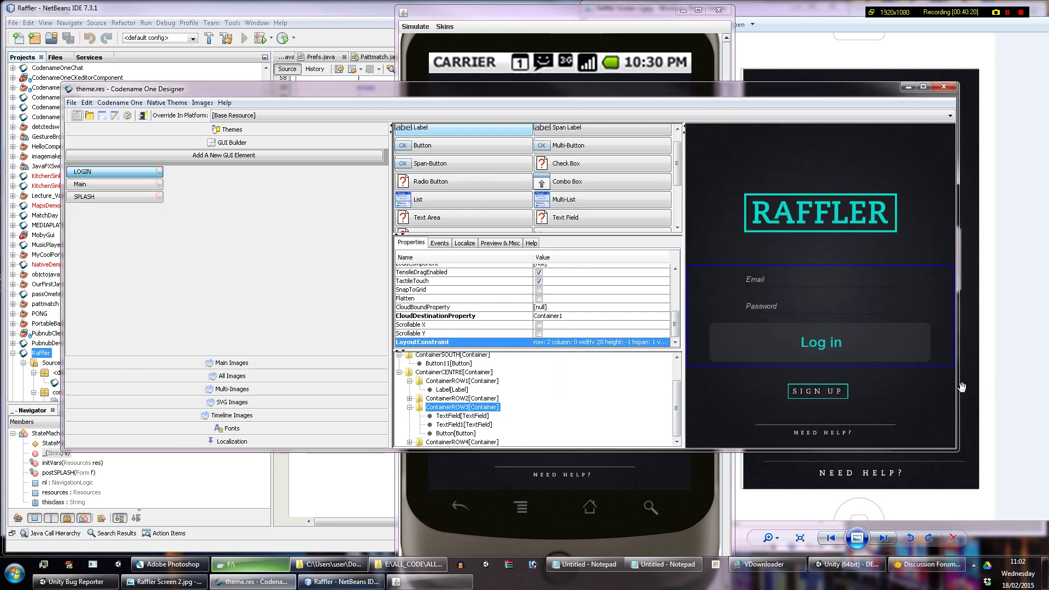
# Step: Reset the layout constraint width of ContainerROW3 to the default of -1
pyautogui.moveTo(958, 384)
pyautogui.mouseDown()
pyautogui.moveTo(747, 389)
pyautogui.moveTo(998, 385)
pyautogui.moveTo(926, 394)
pyautogui.moveTo(952, 395)
pyautogui.mouseUp()
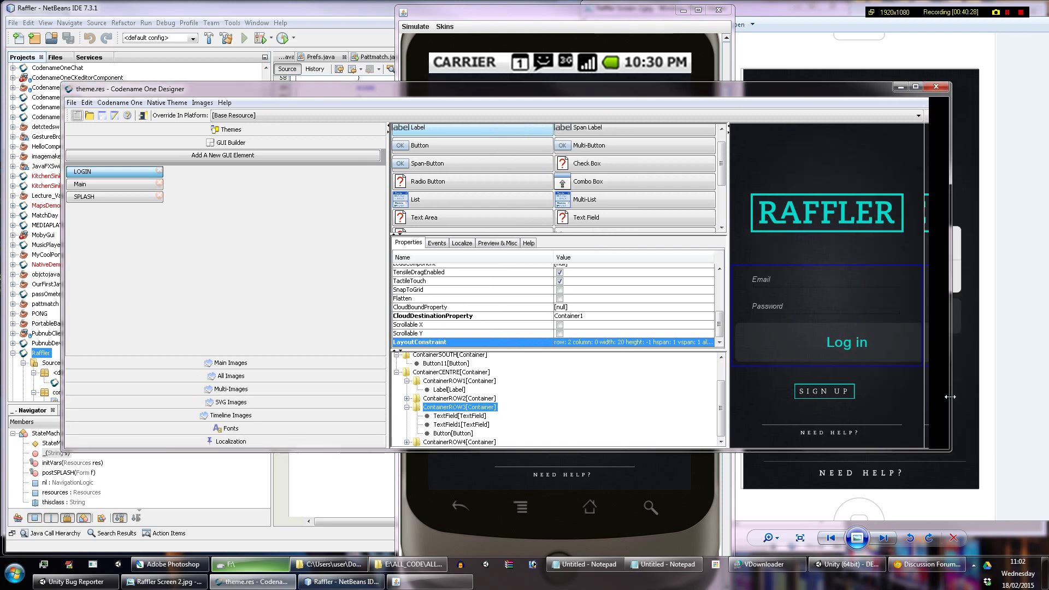
pyautogui.click(637, 342)
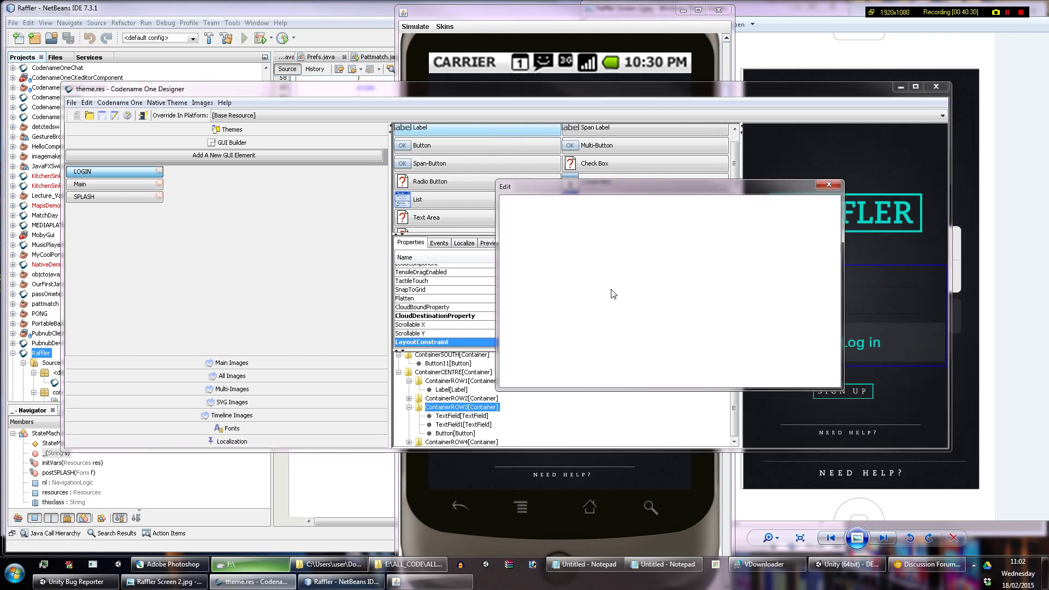
pyautogui.doubleClick(583, 241)
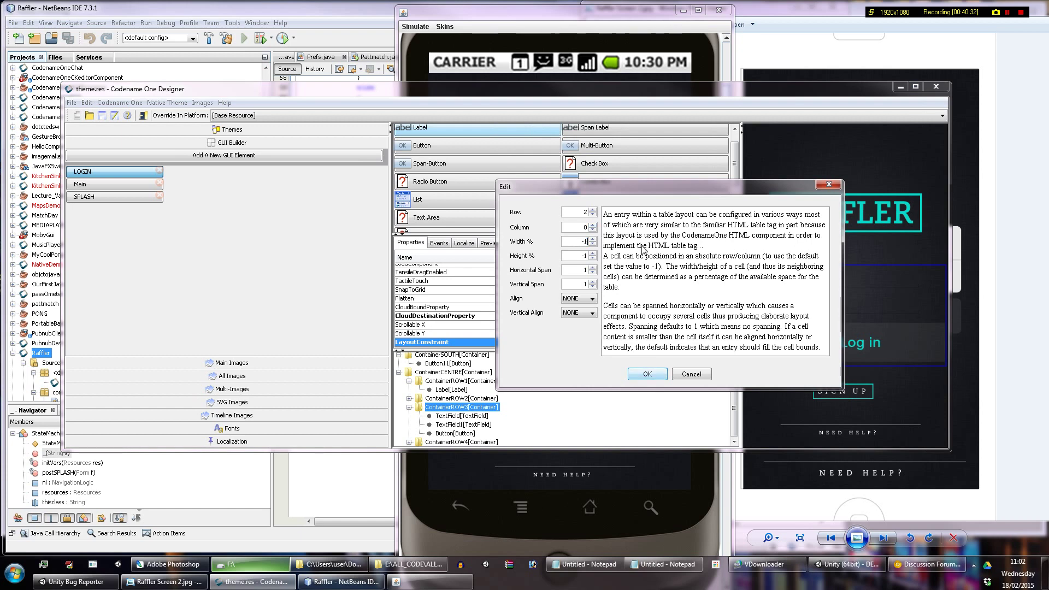
pyautogui.write('-1')
pyautogui.click(647, 374)
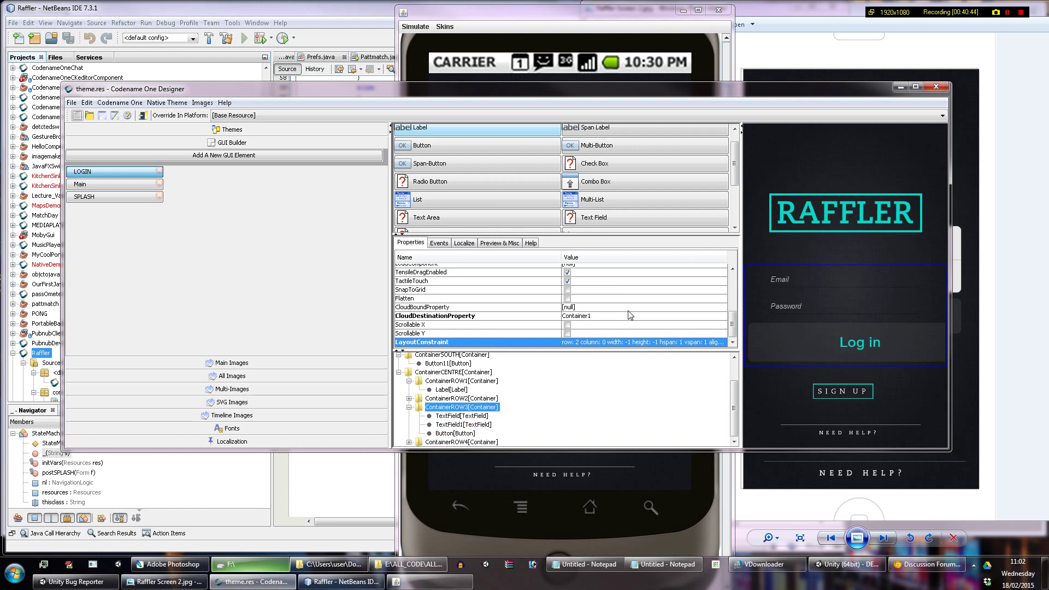
# Step: Assign the new UIID ContainerPaddedOnBothSide to ContainerROW3
pyautogui.scroll(3, 630, 315)
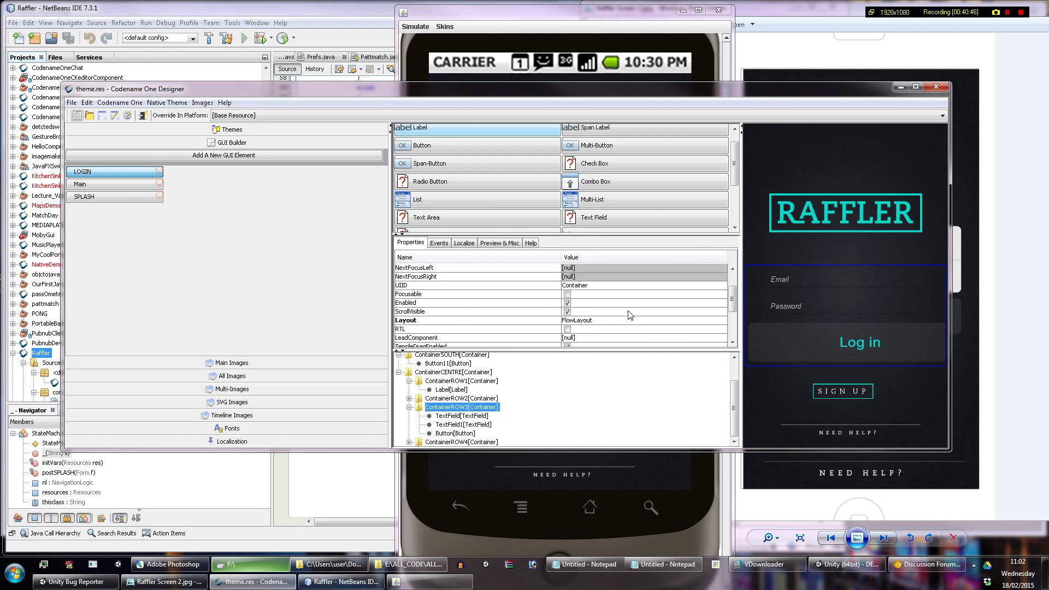
pyautogui.click(603, 287)
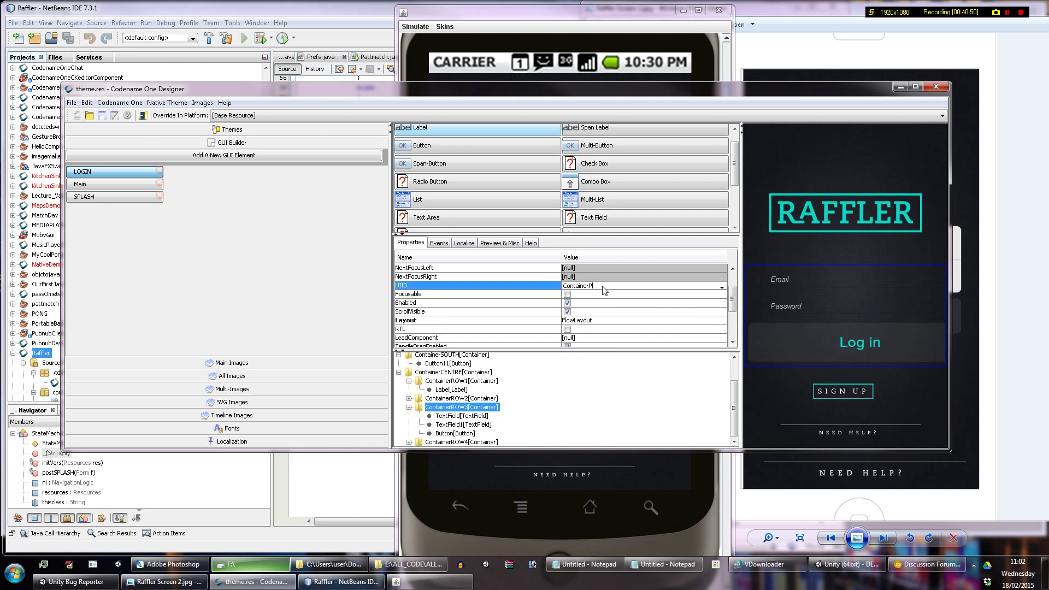
pyautogui.write('Padded')
pyautogui.write('10')
pyautogui.press('Return')
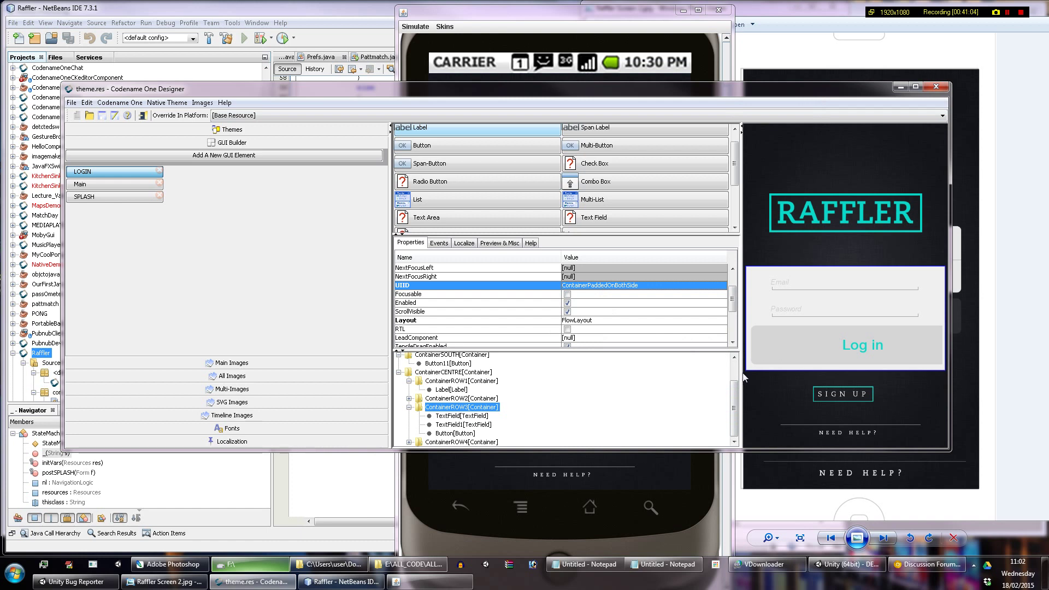
# Step: Widen the LOGIN form preview, check the mockup image, and make the Codename One Designer window taller
pyautogui.moveTo(743, 377); pyautogui.dragTo(690, 377)
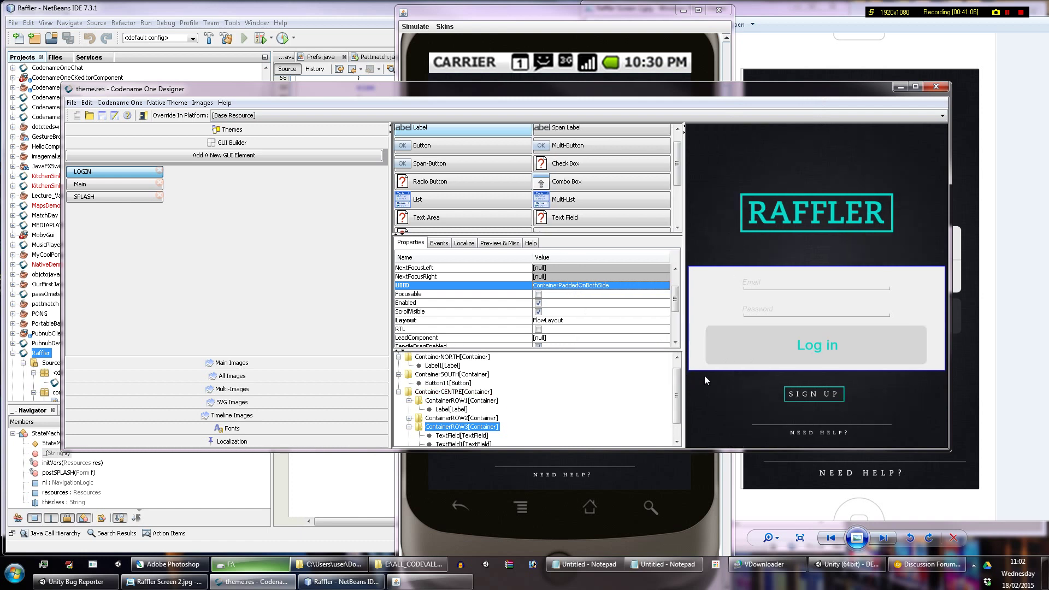
pyautogui.click(836, 454)
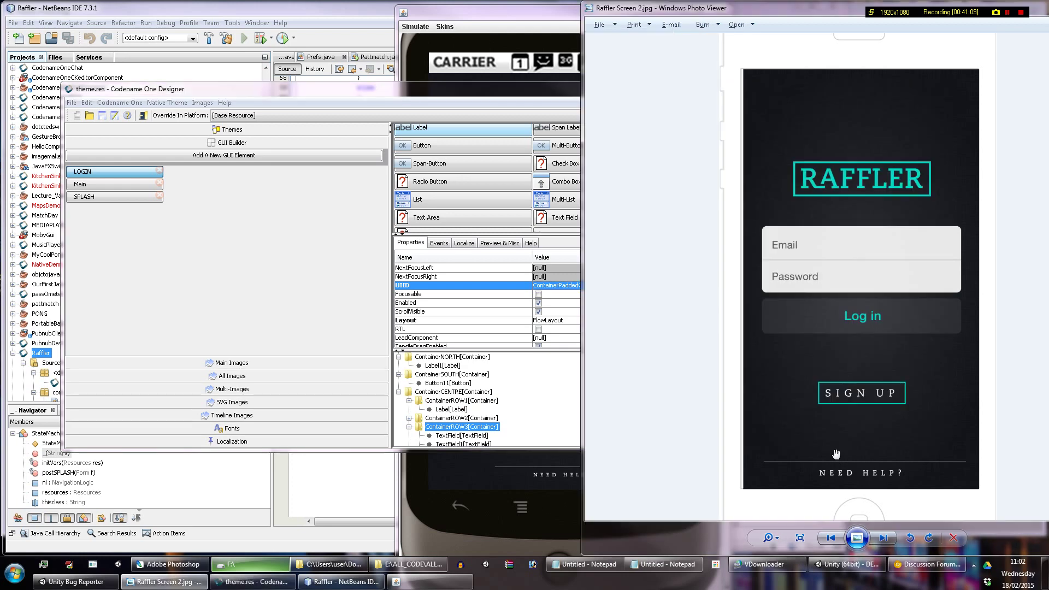
pyautogui.click(443, 109)
pyautogui.moveTo(707, 449); pyautogui.dragTo(713, 521)
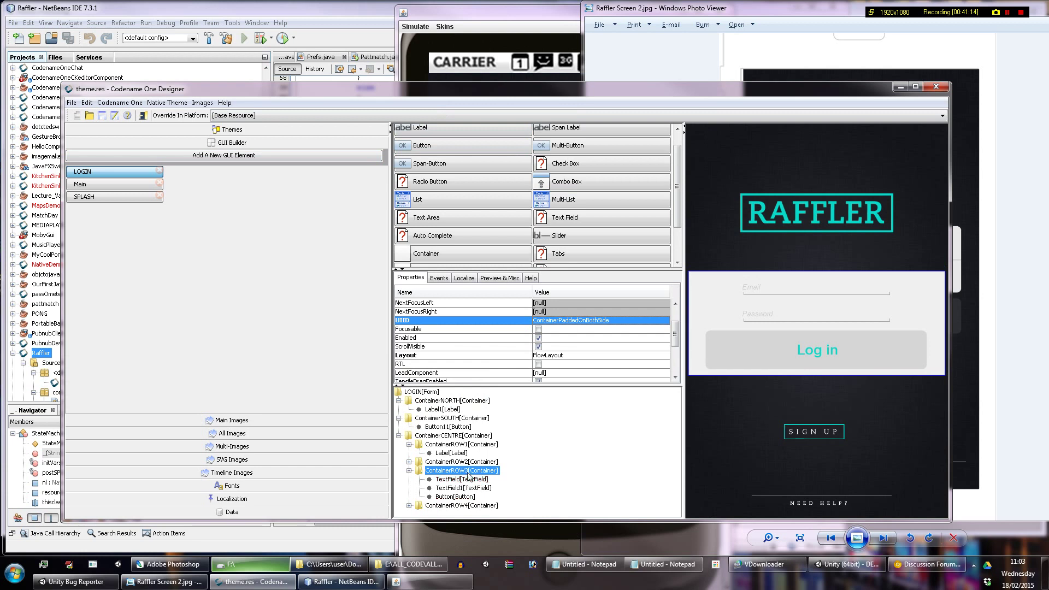
# Step: Edit ContainerROW3's ContainerPaddedOnBothSide style and stop deriving its transparency, leaving it at 0
pyautogui.rightClick(470, 468)
pyautogui.moveTo(498, 547)
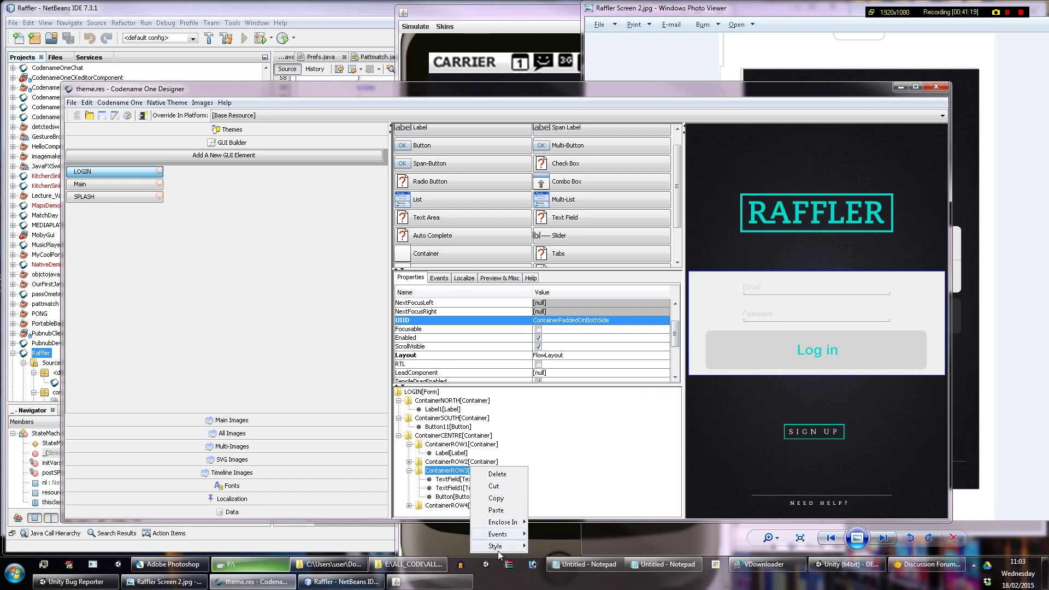
pyautogui.click(569, 512)
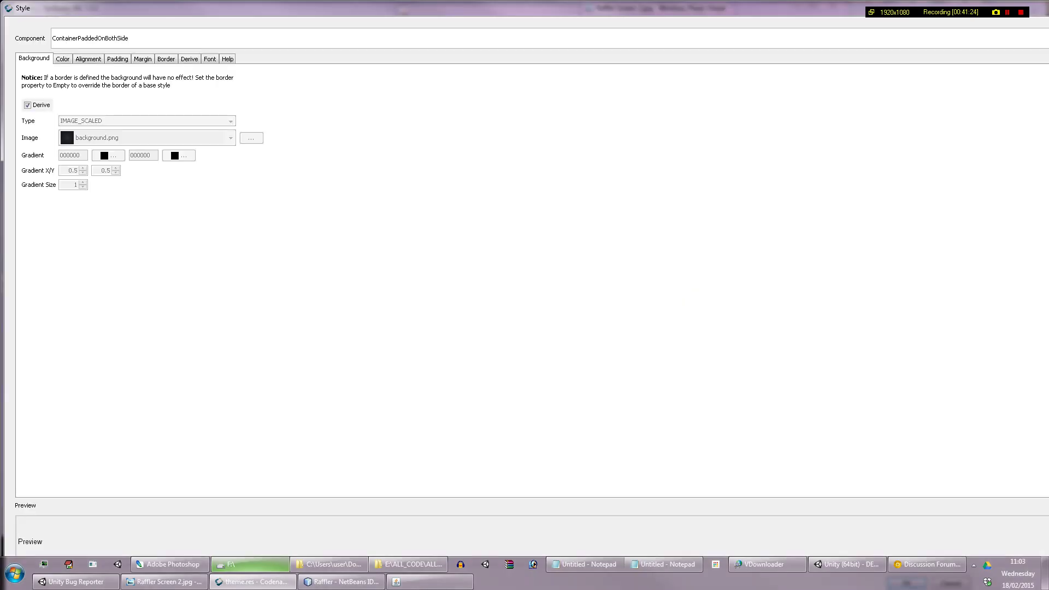
pyautogui.moveTo(1048, 298); pyautogui.dragTo(387, 319)
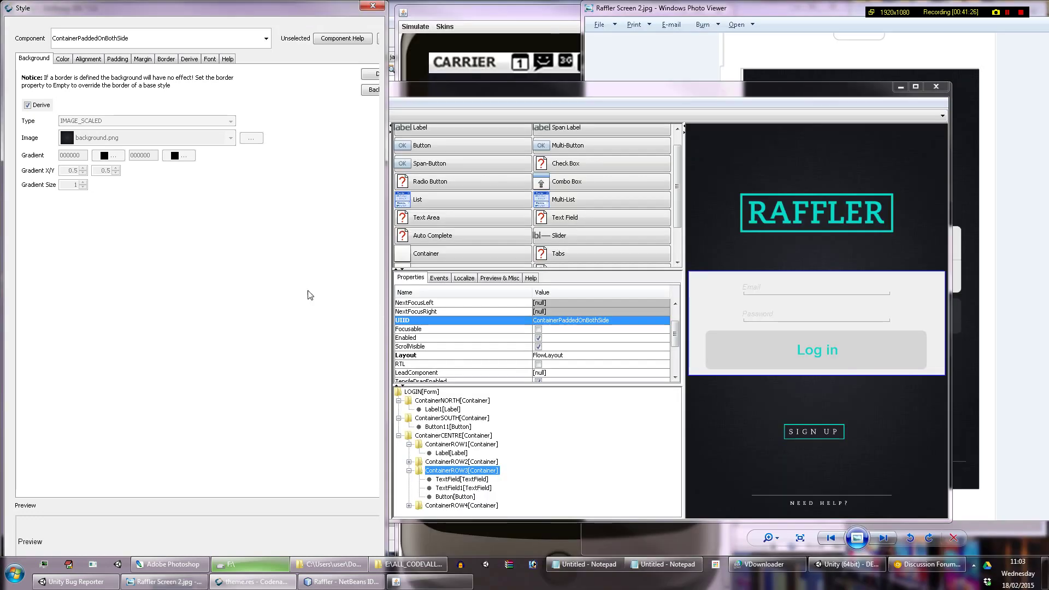
pyautogui.click(62, 58)
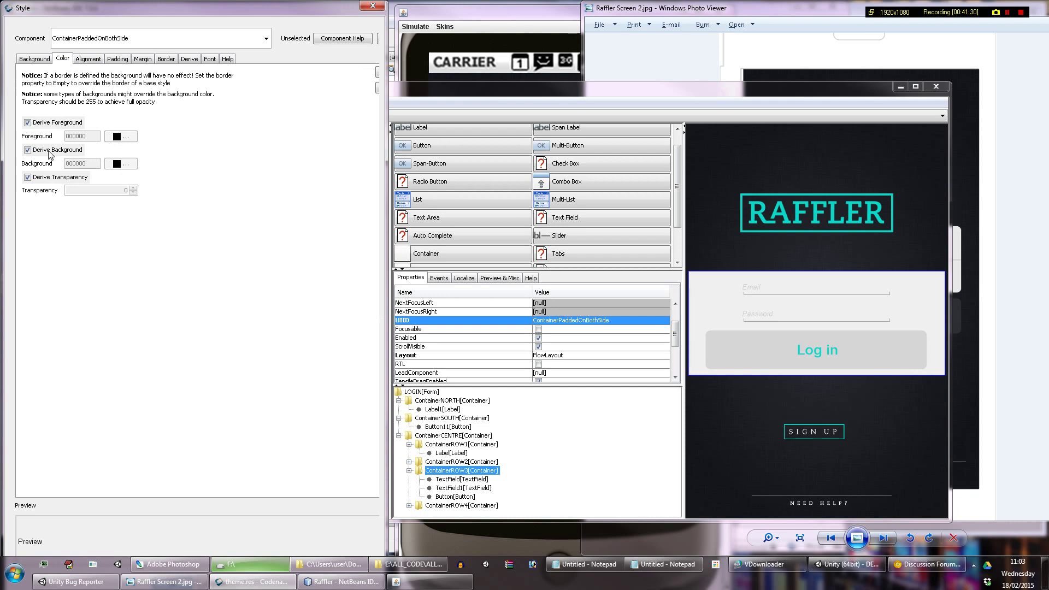
pyautogui.click(42, 176)
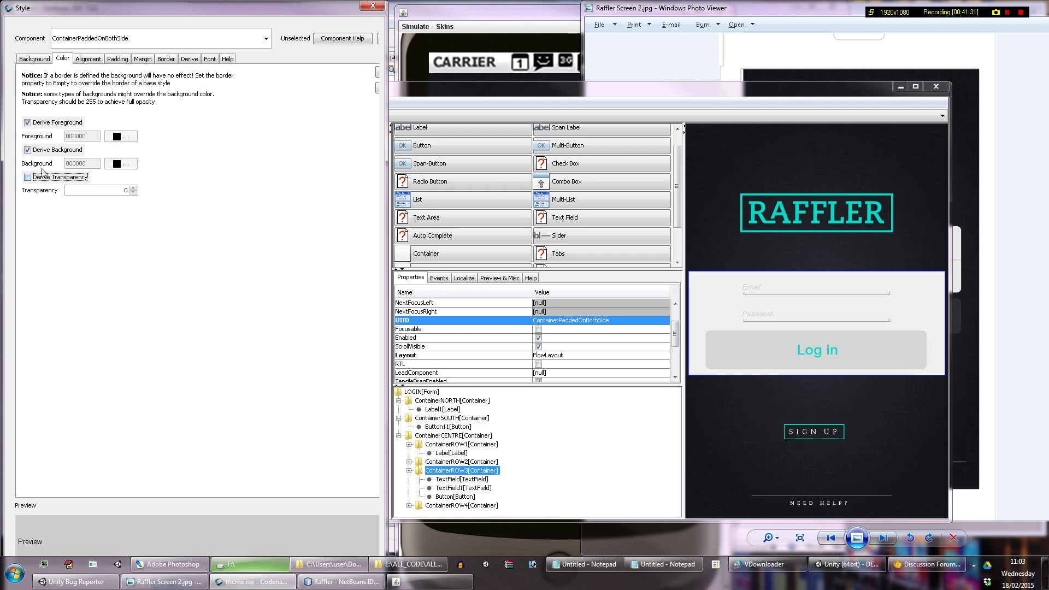
# Step: Stop deriving the style's padding and set the left and right padding units to Screen Size Percentage
pyautogui.click(119, 59)
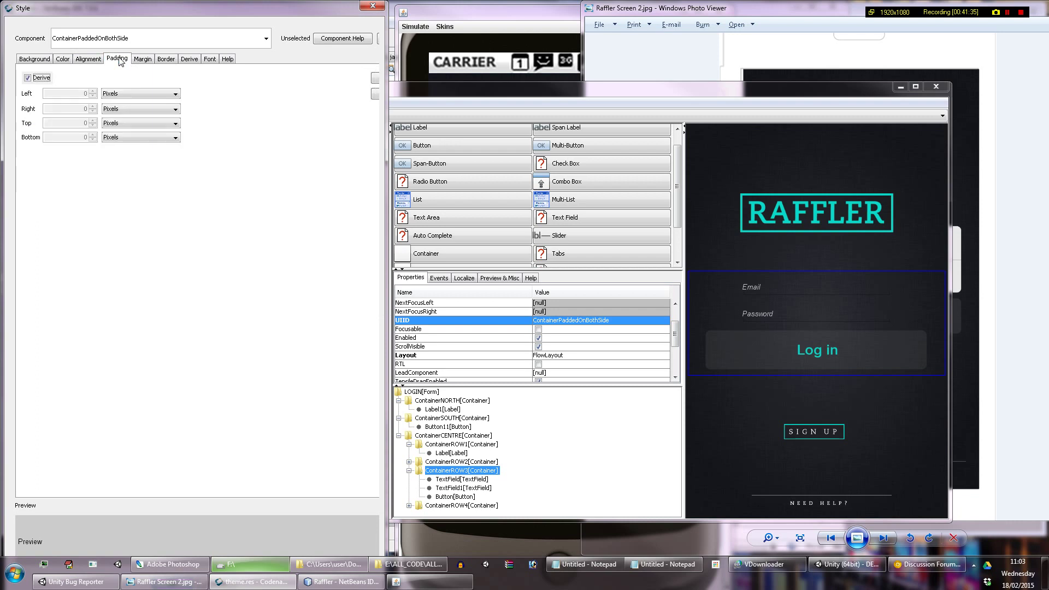
pyautogui.click(36, 78)
pyautogui.click(142, 95)
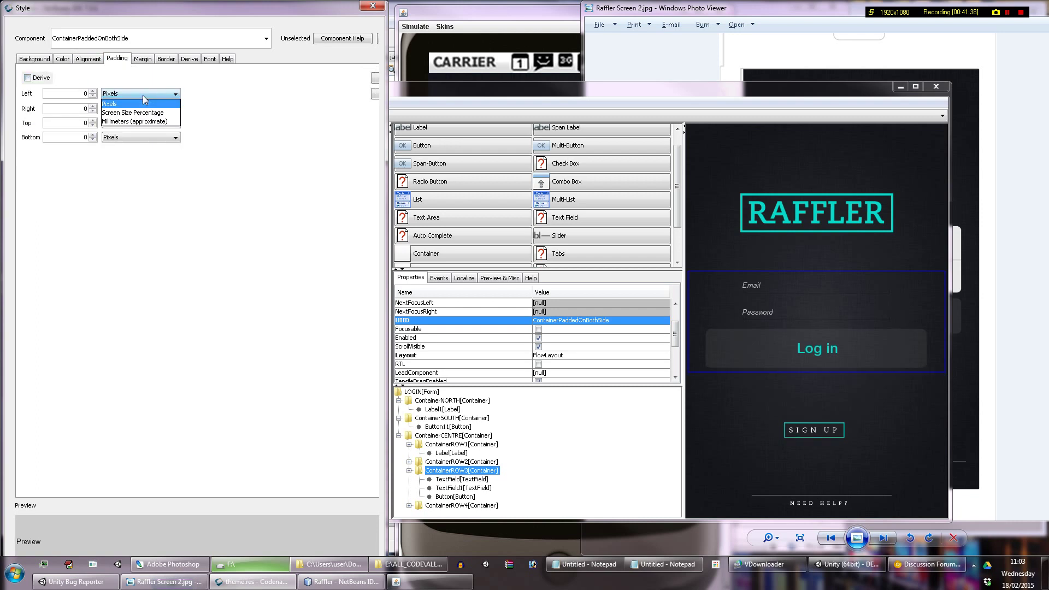
pyautogui.click(139, 108)
pyautogui.click(141, 111)
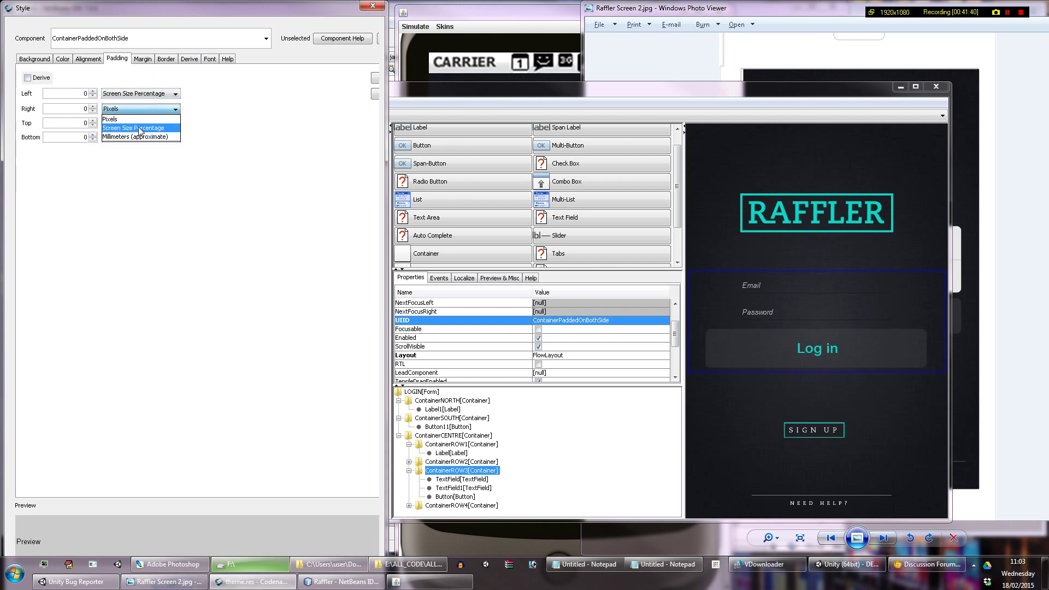
pyautogui.click(140, 124)
# Step: Set the style's left and right padding to 10 each and apply the style
pyautogui.click(93, 91)
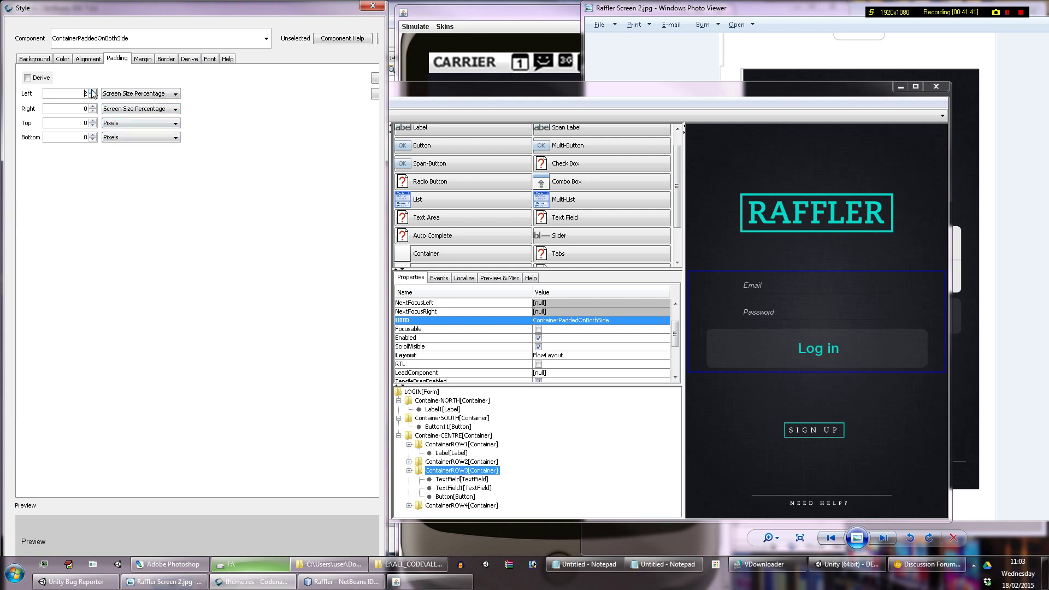
pyautogui.click(93, 91)
pyautogui.click(93, 92)
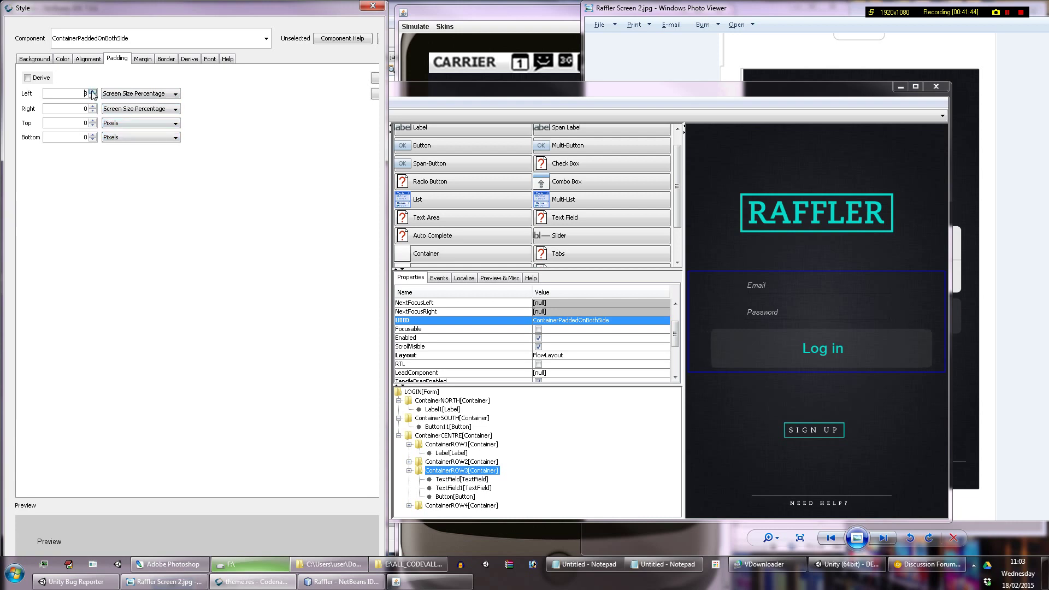
pyautogui.click(93, 91)
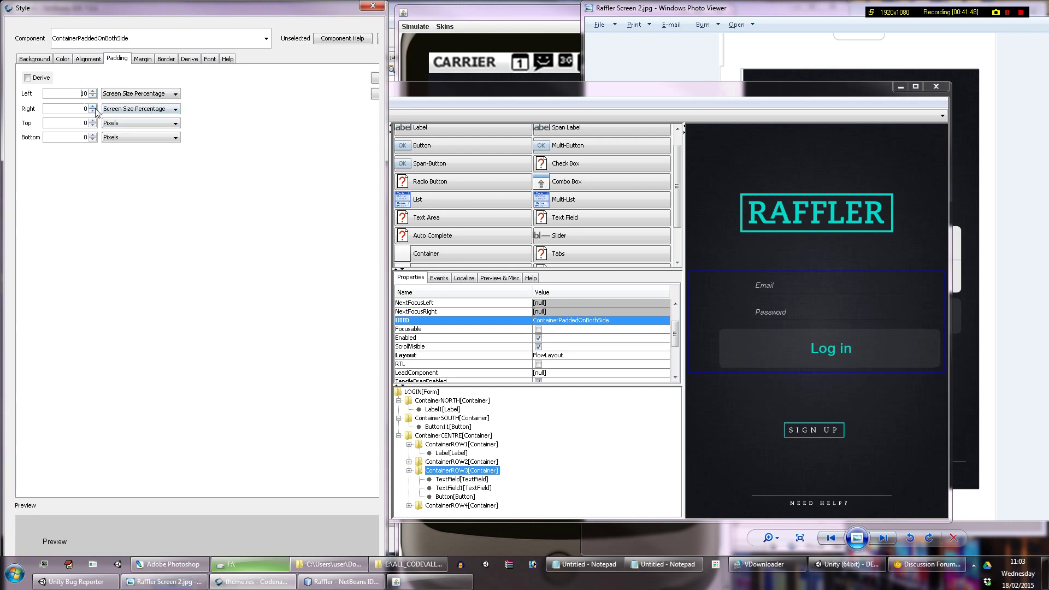
pyautogui.click(96, 108)
pyautogui.click(95, 108)
pyautogui.click(96, 108)
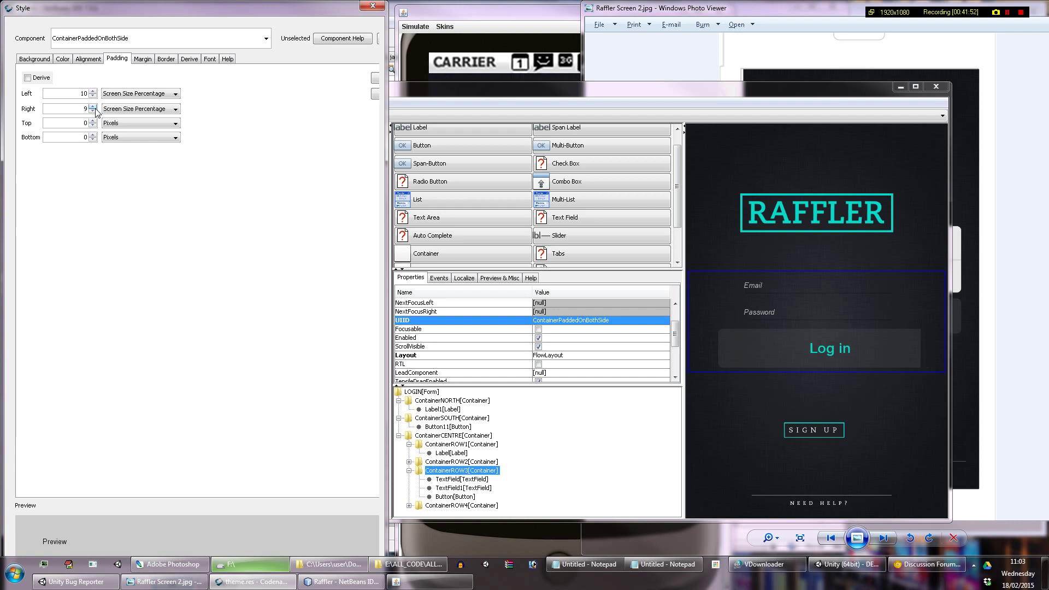
pyautogui.click(94, 107)
pyautogui.press('Return')
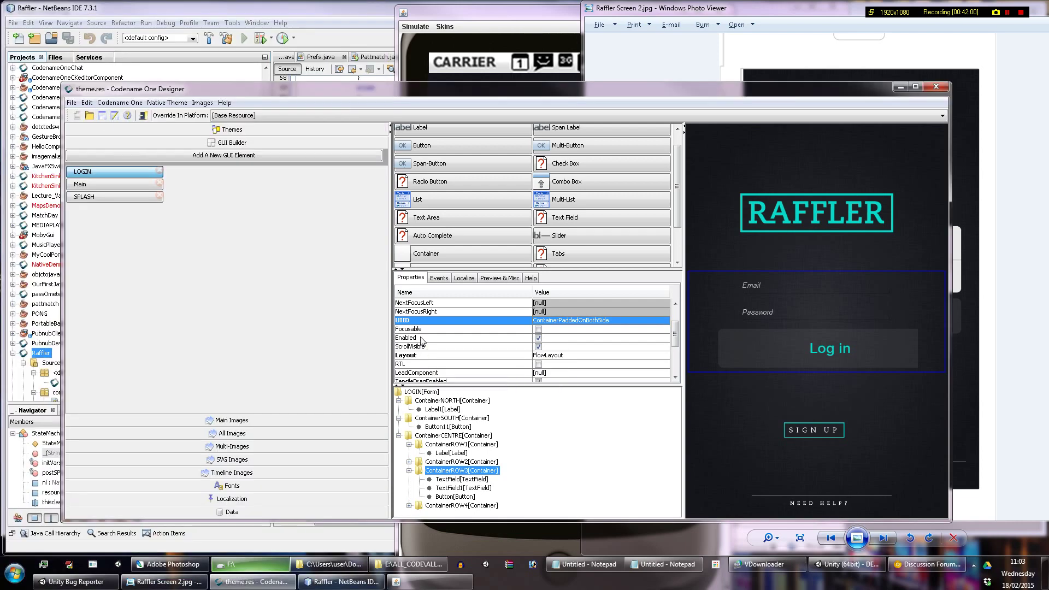
# Step: Change the login button's icon to loginButton.png
pyautogui.click(799, 350)
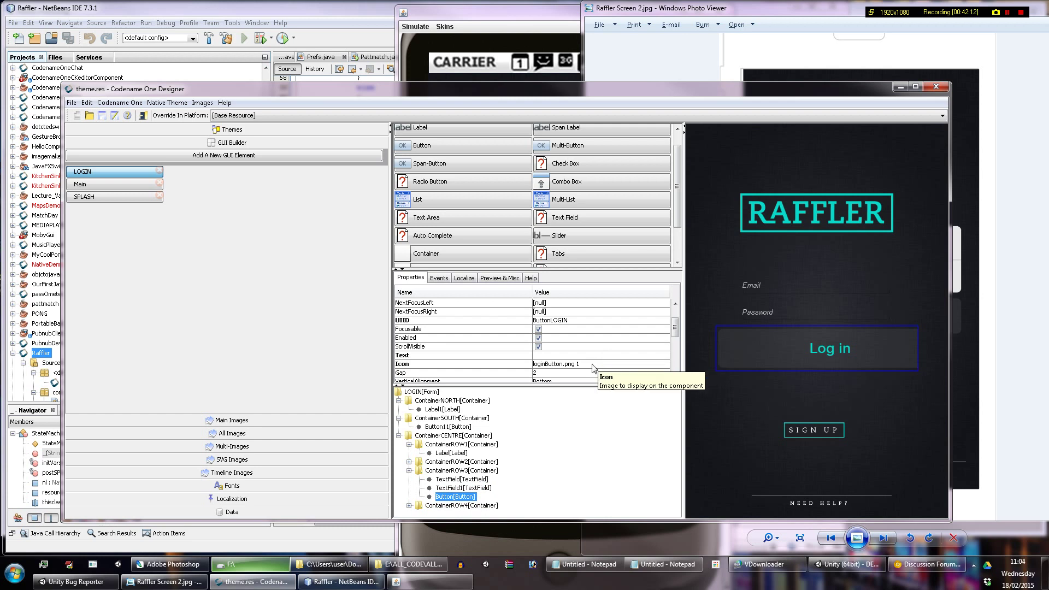
pyautogui.click(593, 364)
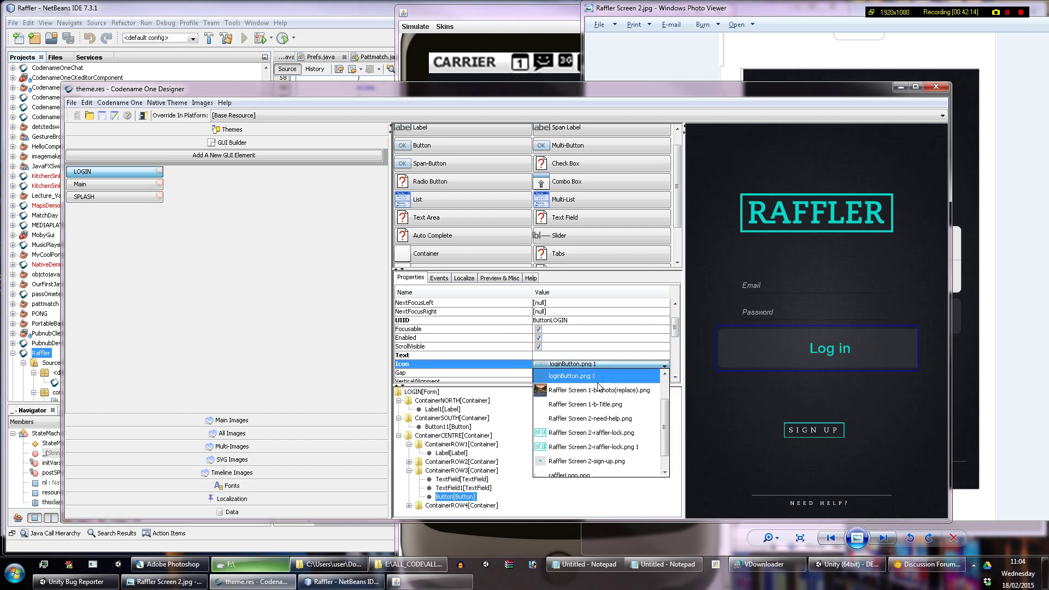
pyautogui.scroll(3, 597, 384)
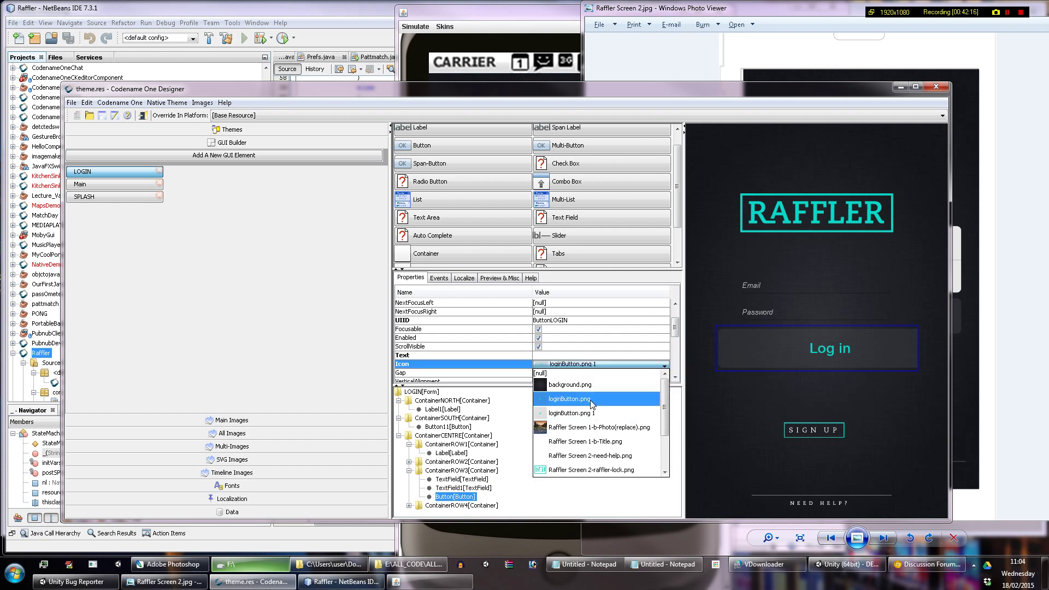
pyautogui.click(591, 403)
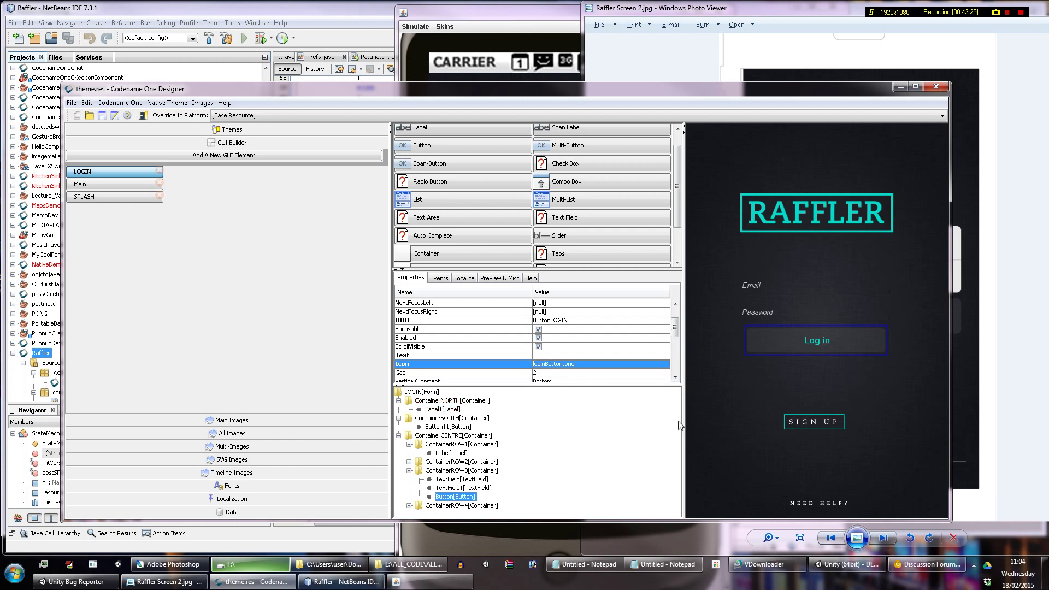
# Step: Resize the designer window and the LOGIN form preview to check how the login button adapts to different widths
pyautogui.moveTo(950, 407); pyautogui.dragTo(1013, 404)
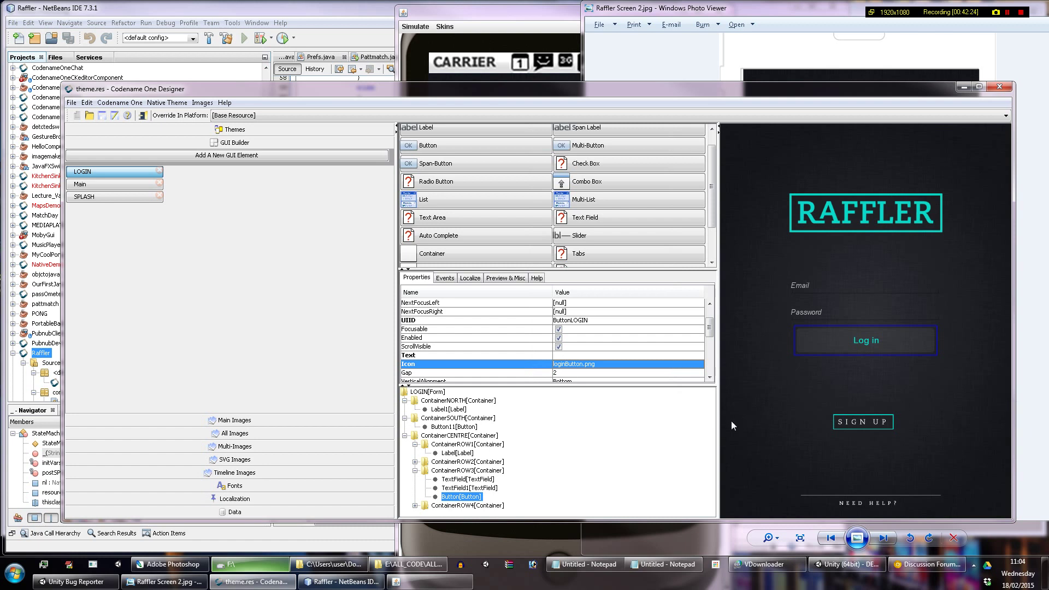
pyautogui.moveTo(720, 427); pyautogui.dragTo(545, 423)
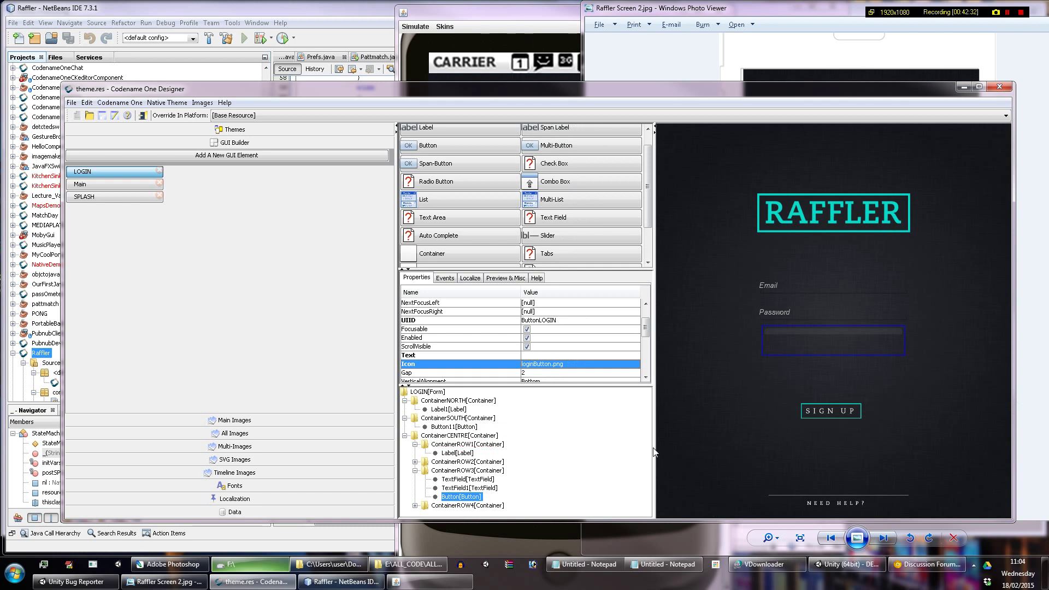
pyautogui.moveTo(665, 455); pyautogui.dragTo(725, 453)
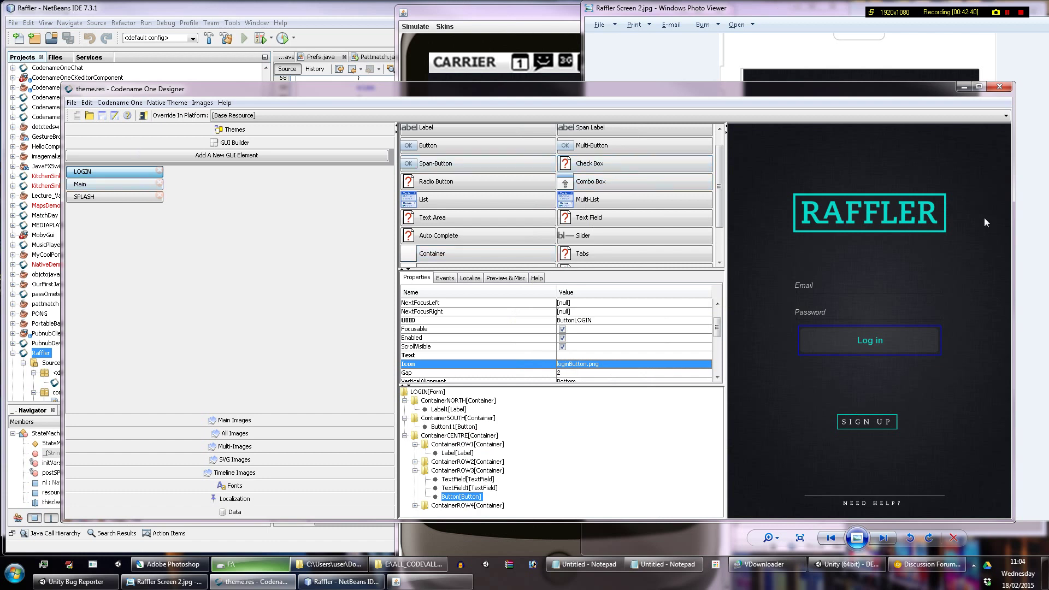
# Step: Narrow the designer window and its panes, and place the LOGIN preview next to the mockup image at a similar height
pyautogui.moveTo(1013, 229); pyautogui.dragTo(742, 237)
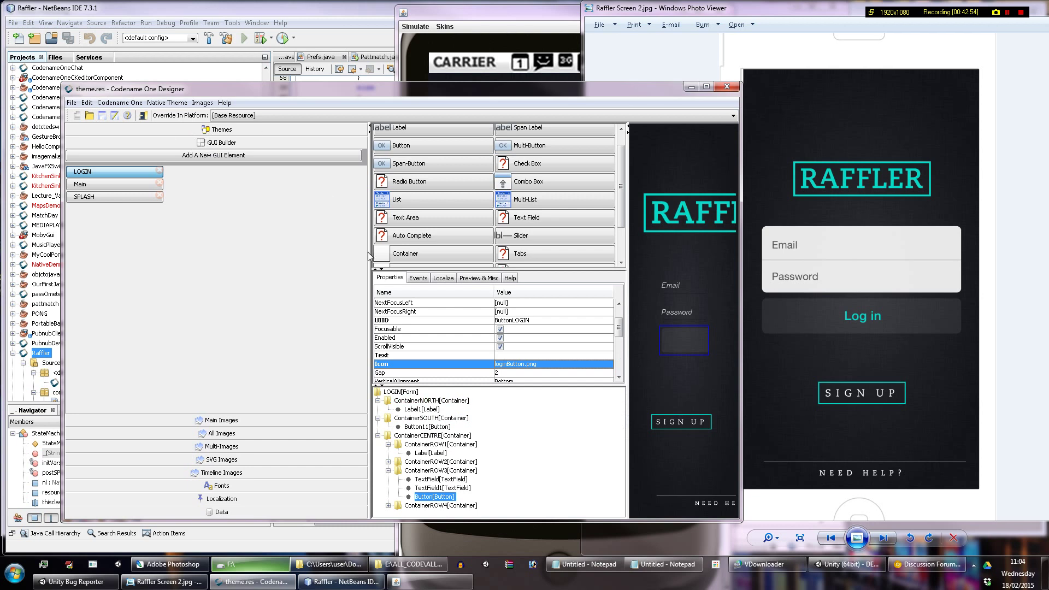
pyautogui.moveTo(370, 279); pyautogui.dragTo(261, 279)
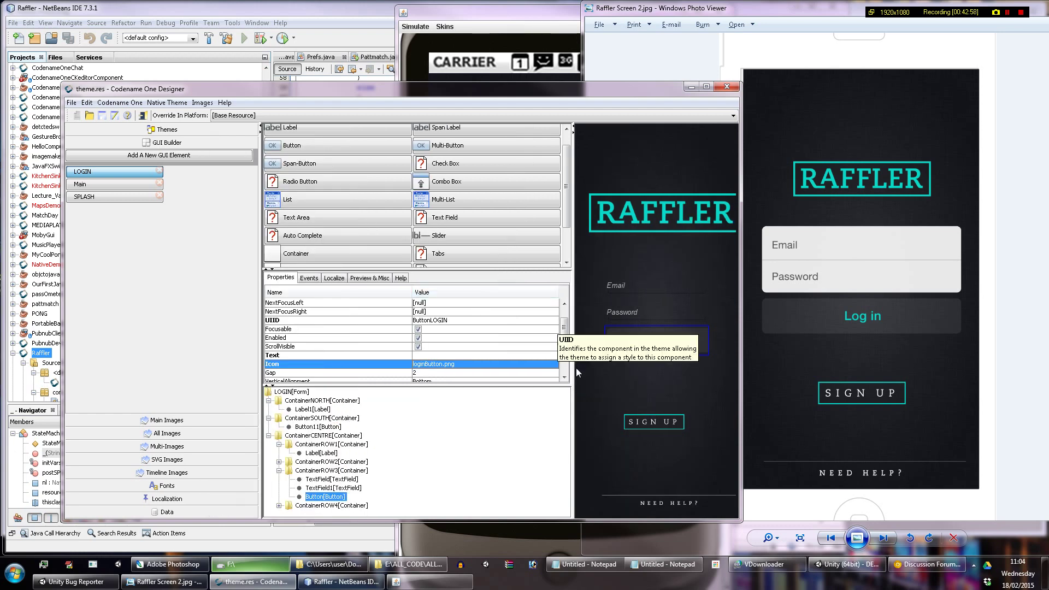
pyautogui.moveTo(574, 371); pyautogui.dragTo(464, 368)
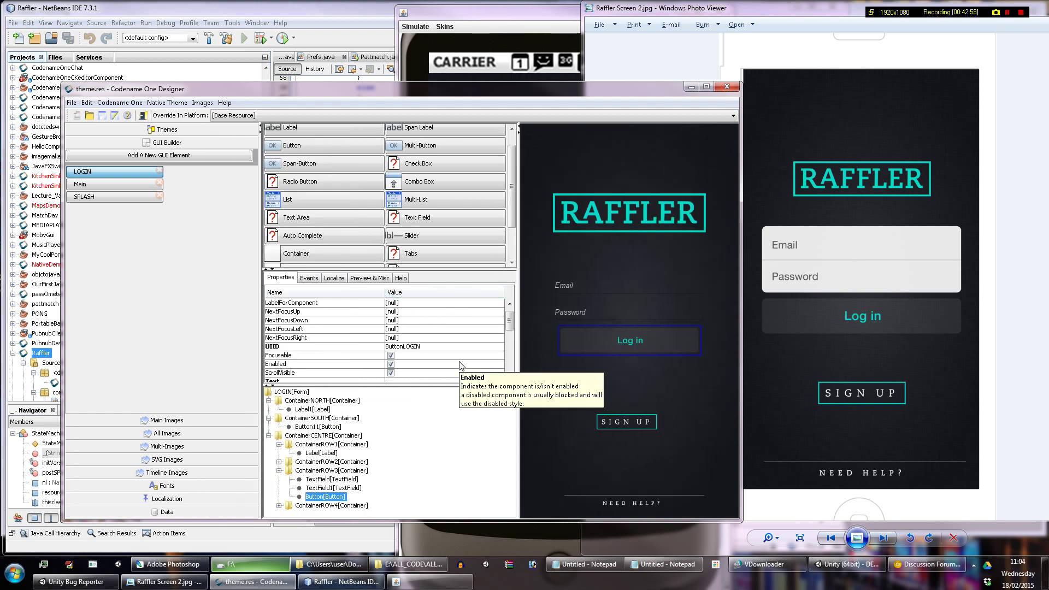
pyautogui.moveTo(650, 94); pyautogui.dragTo(636, 48)
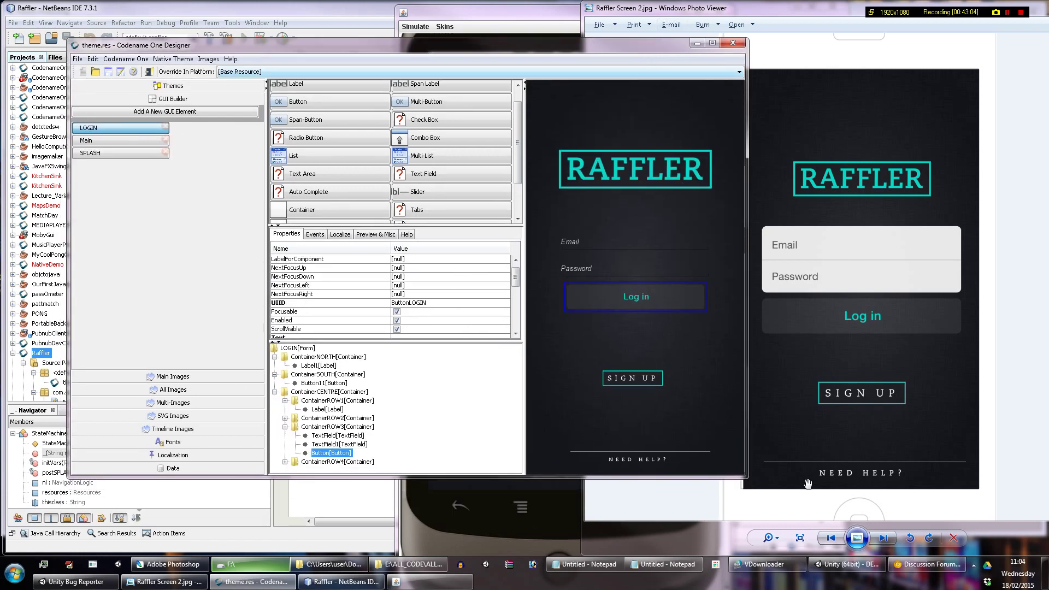
pyautogui.moveTo(722, 477); pyautogui.dragTo(722, 490)
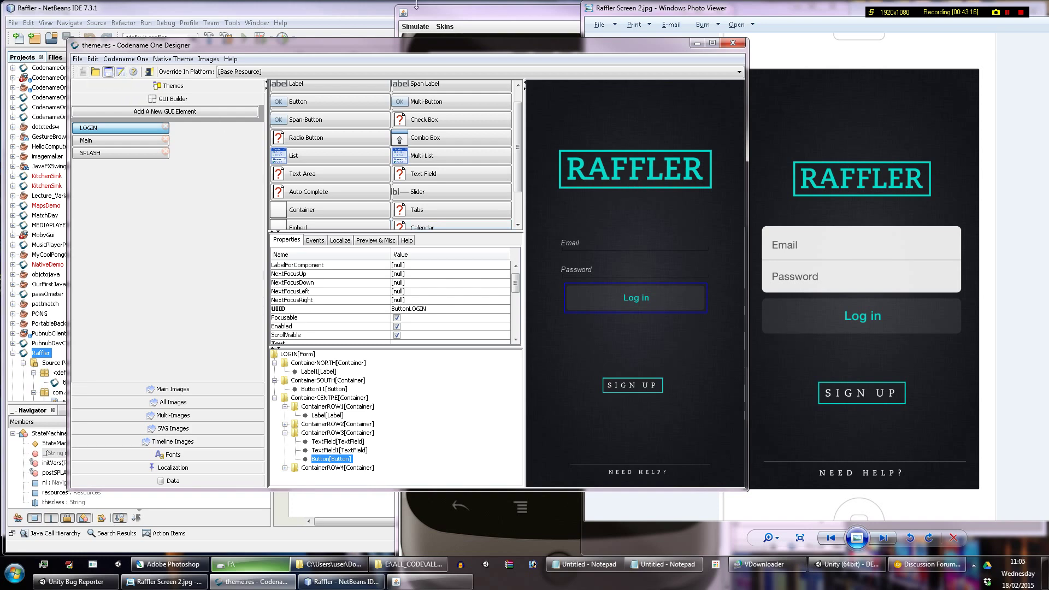
# Step: Close the old simulator, switch to NetBeans, and run the Raffler project
pyautogui.click(483, 14)
pyautogui.click(719, 11)
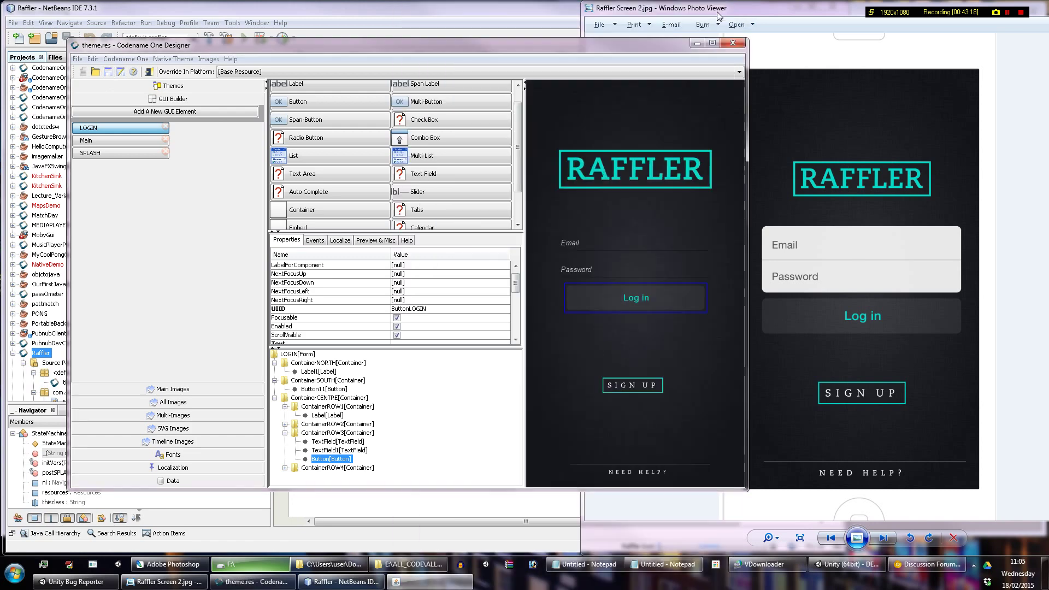
pyautogui.click(255, 11)
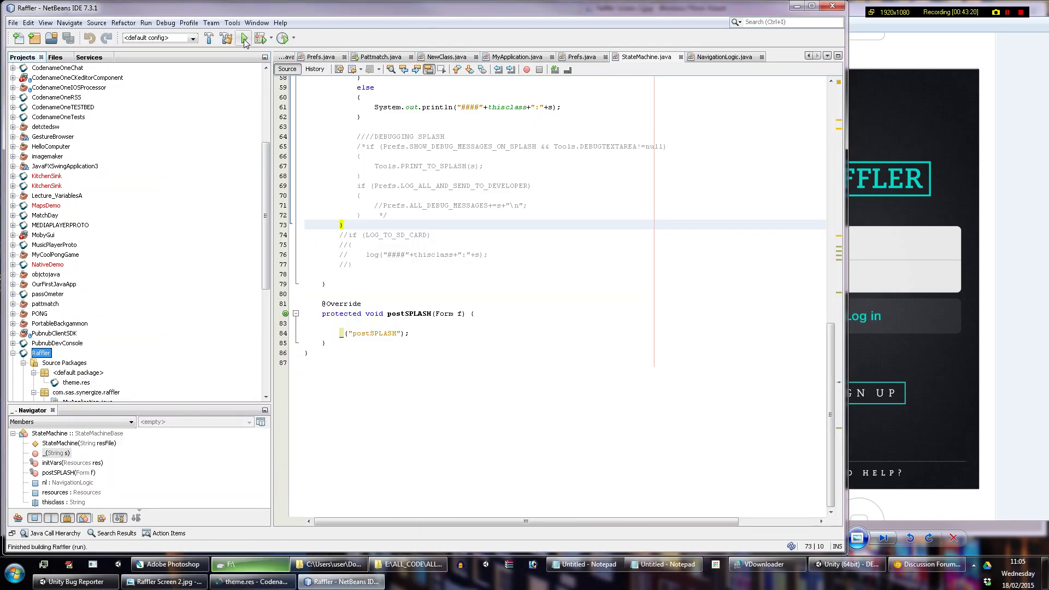
pyautogui.click(244, 41)
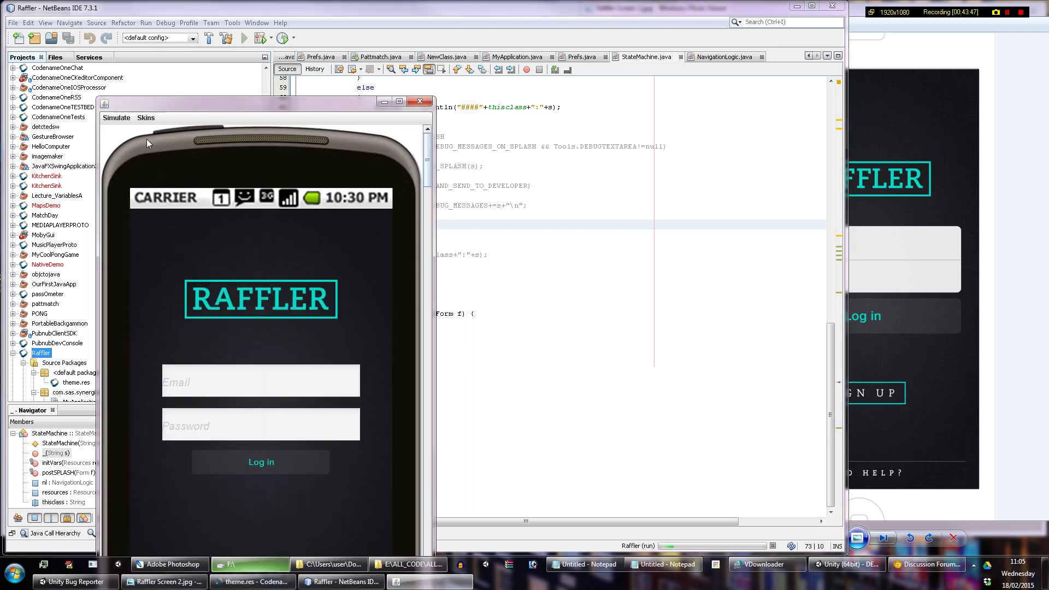
# Step: Place the new simulator window beside the mockup and compare its whole login screen with the design
pyautogui.moveTo(227, 104); pyautogui.dragTo(563, 3)
pyautogui.hotkey('alt', 'Tab')
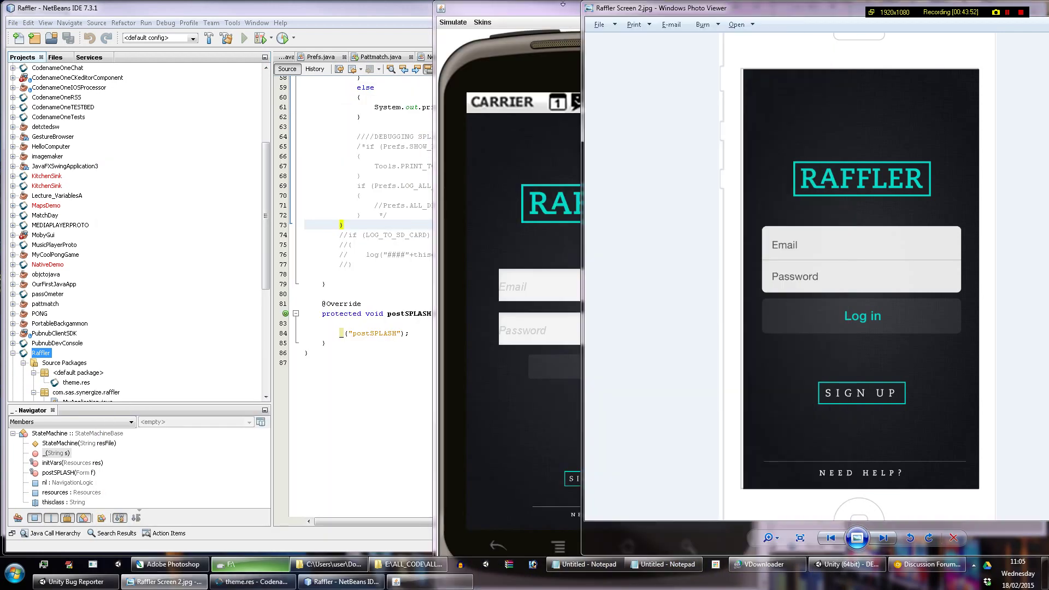
pyautogui.click(500, 11)
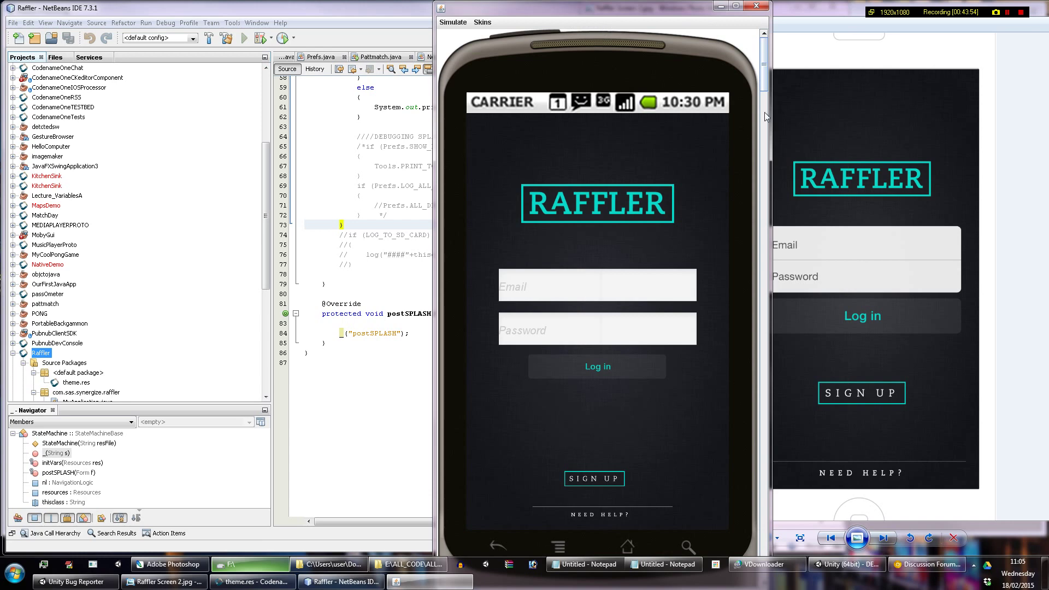
pyautogui.moveTo(766, 85); pyautogui.dragTo(769, 128)
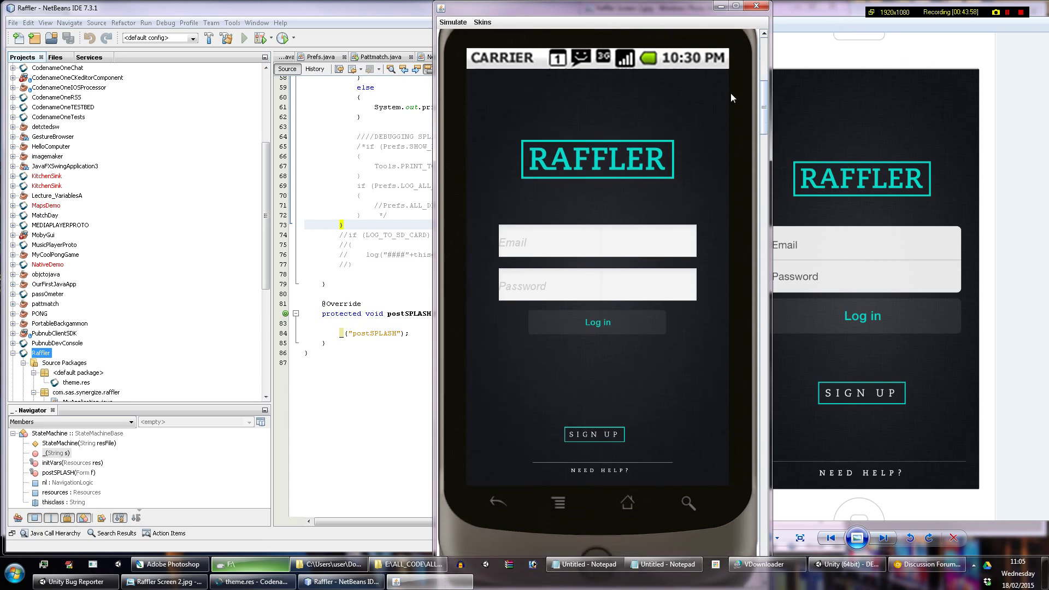
pyautogui.moveTo(618, 11); pyautogui.dragTo(601, 13)
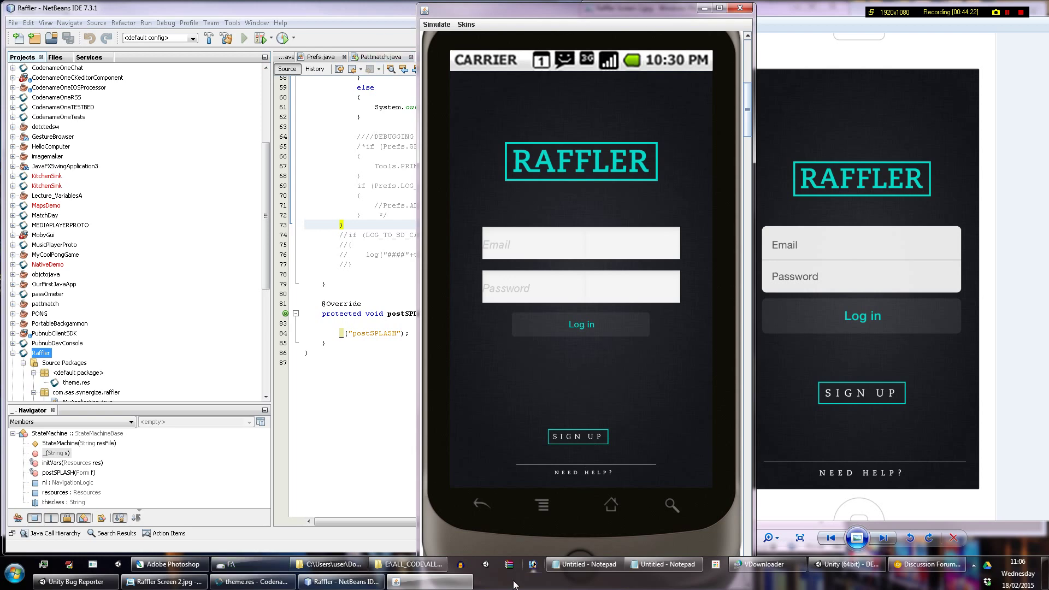
# Step: Switch back to Codename One Designer and set the login button's icon to "loginButton.png 1"
pyautogui.click(240, 582)
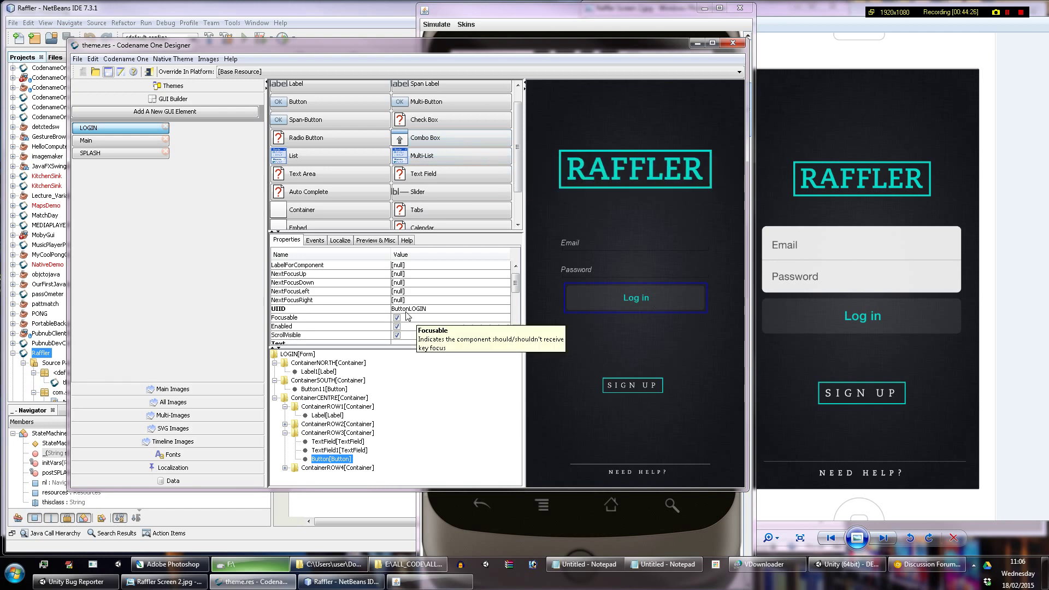
pyautogui.scroll(-2, 426, 317)
pyautogui.click(440, 300)
pyautogui.click(440, 301)
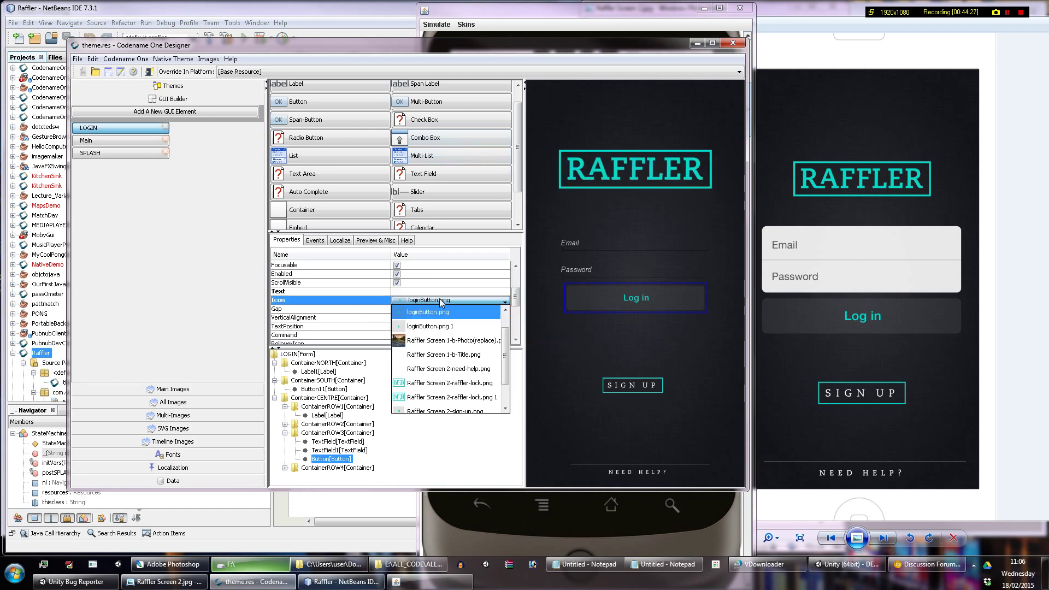
pyautogui.click(440, 333)
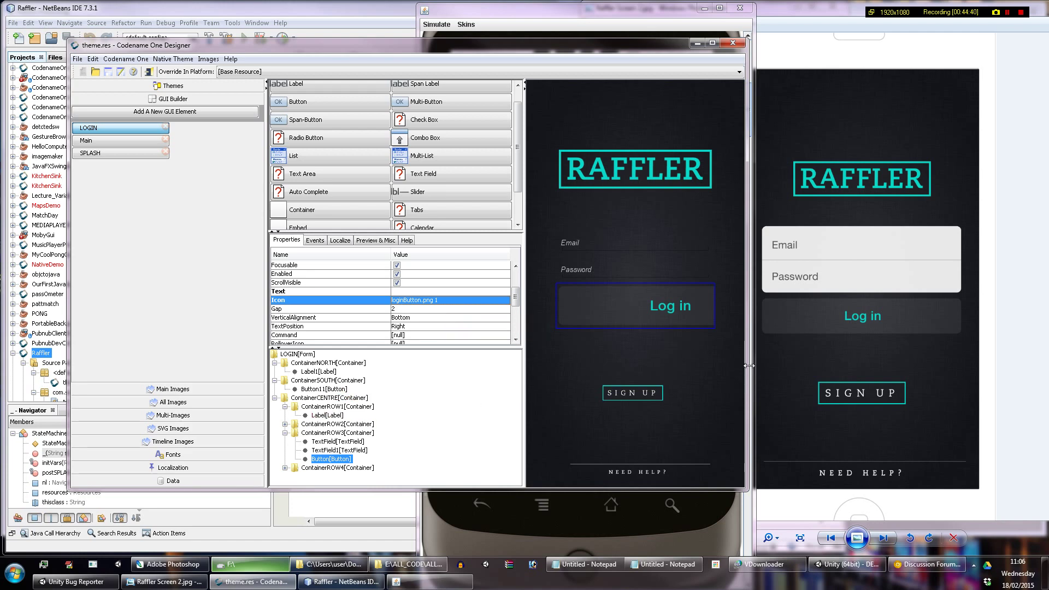
# Step: Widen the designer window and move it beside the mockup, and reset the login button's icon to [null]
pyautogui.moveTo(749, 365); pyautogui.dragTo(784, 371)
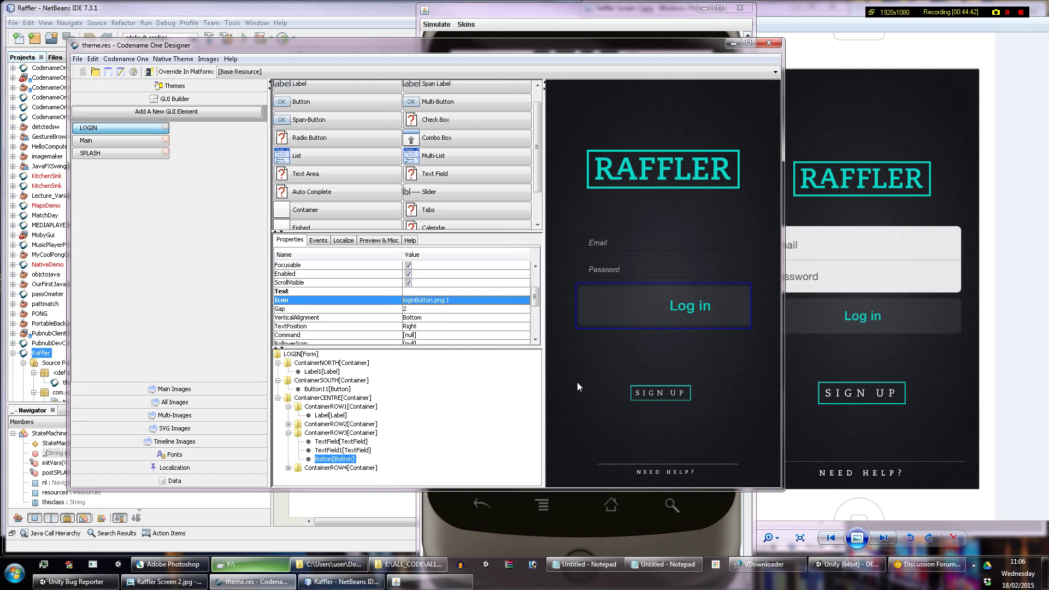
pyautogui.moveTo(663, 45); pyautogui.dragTo(618, 39)
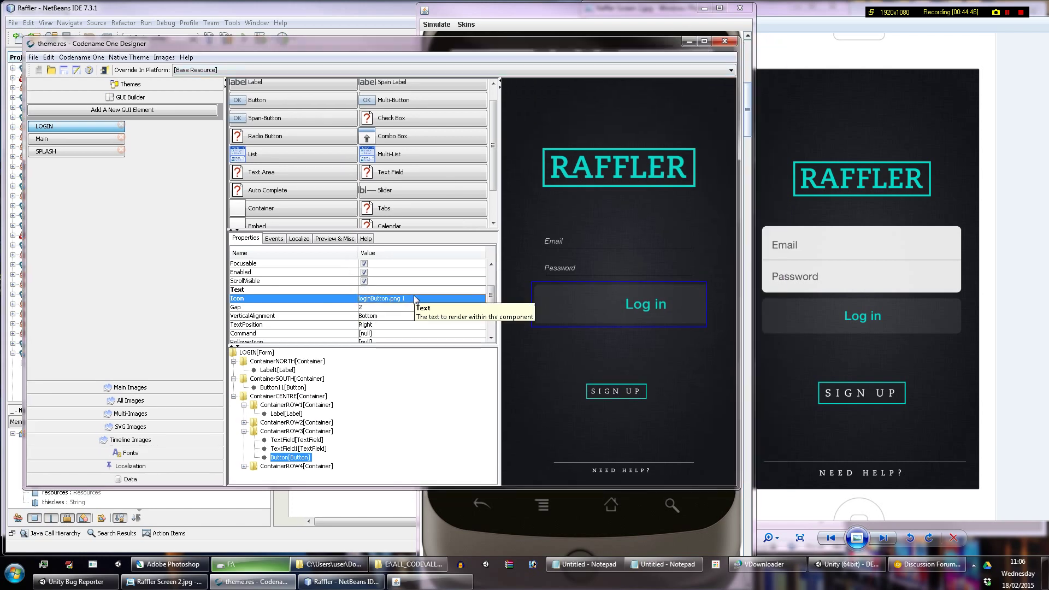
pyautogui.click(410, 302)
pyautogui.scroll(5, 407, 328)
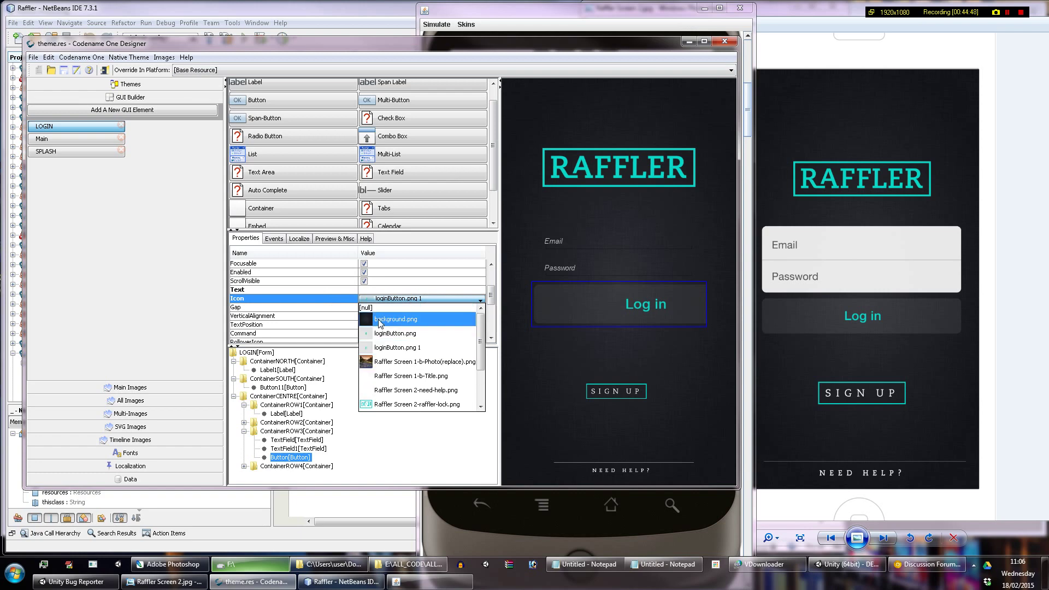
pyautogui.click(385, 310)
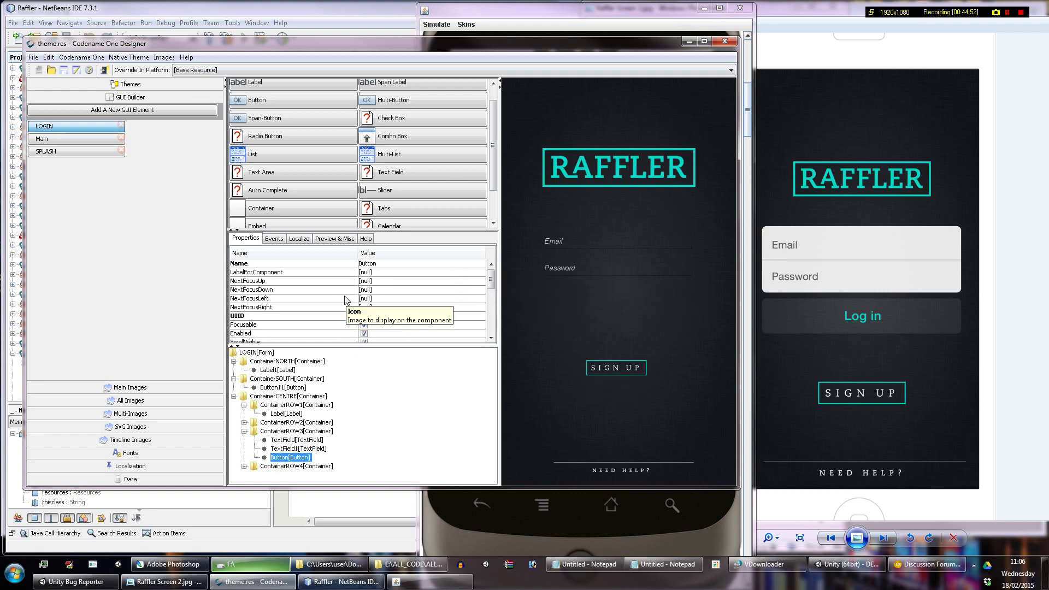
pyautogui.scroll(1, 391, 269)
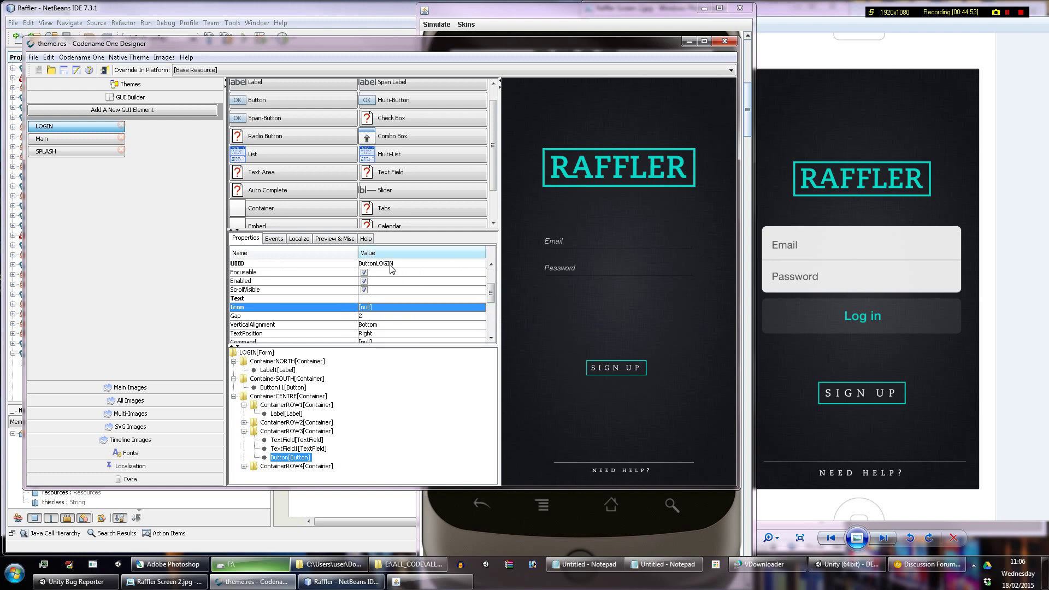
# Step: Override the derived background in the login button's Unselected style, trying loginButton.png and settling on loginButton.png 1 as the scaled image
pyautogui.rightClick(306, 458)
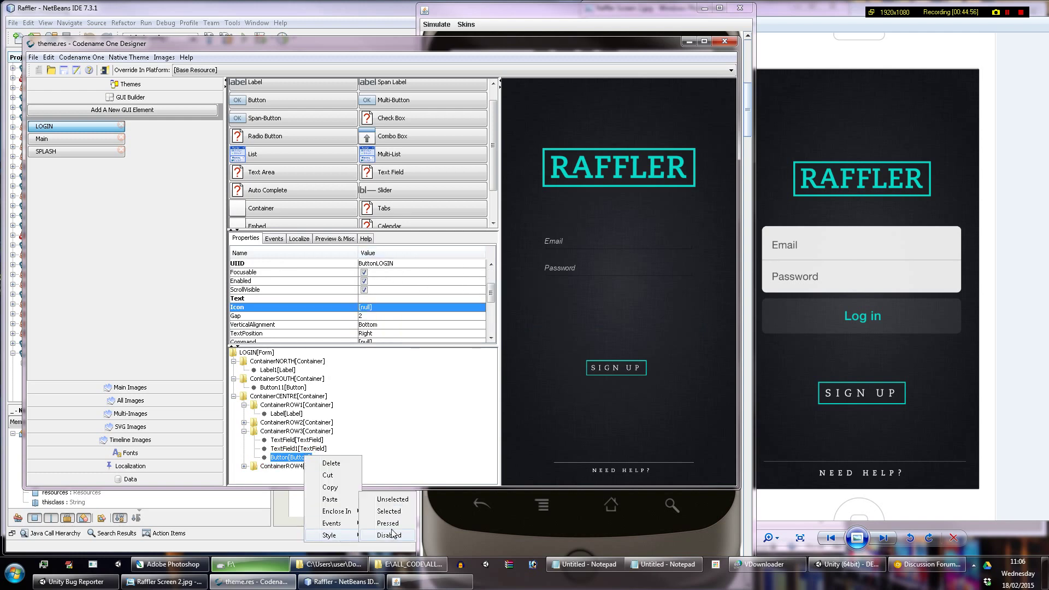
pyautogui.click(400, 501)
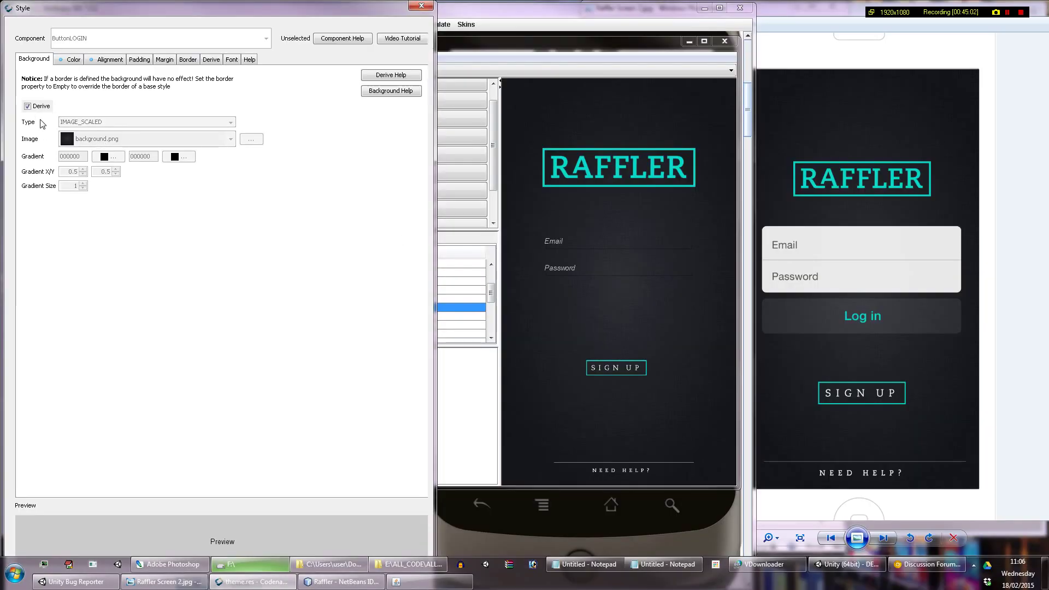
pyautogui.click(35, 104)
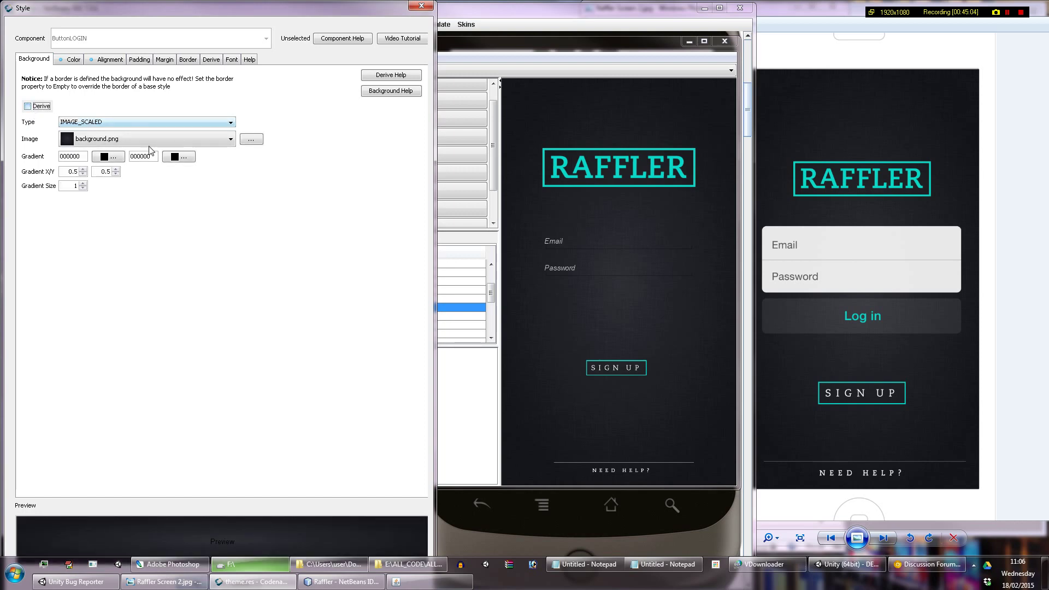
pyautogui.click(153, 144)
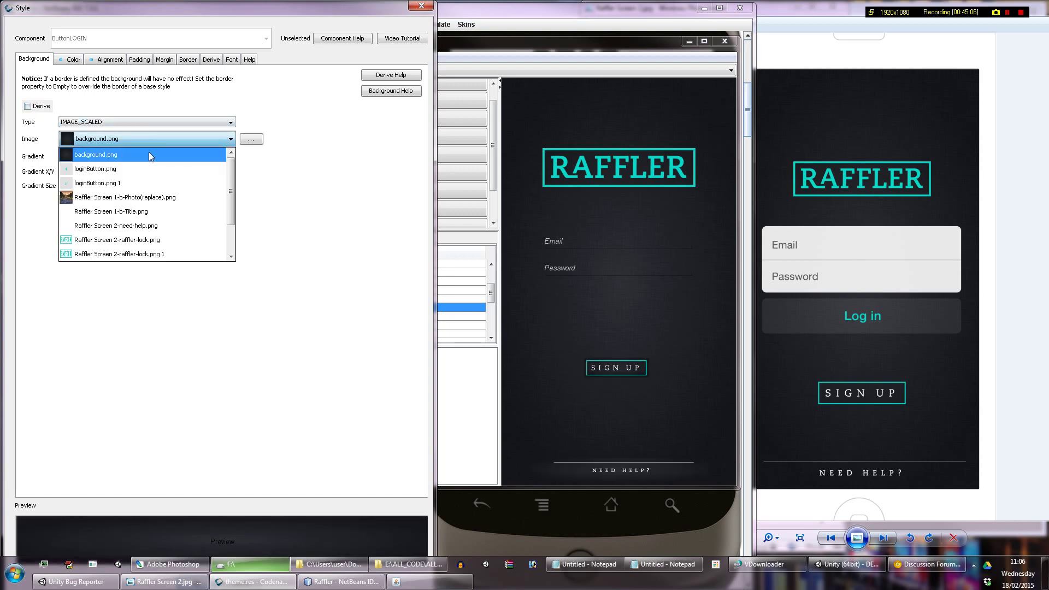
pyautogui.click(232, 244)
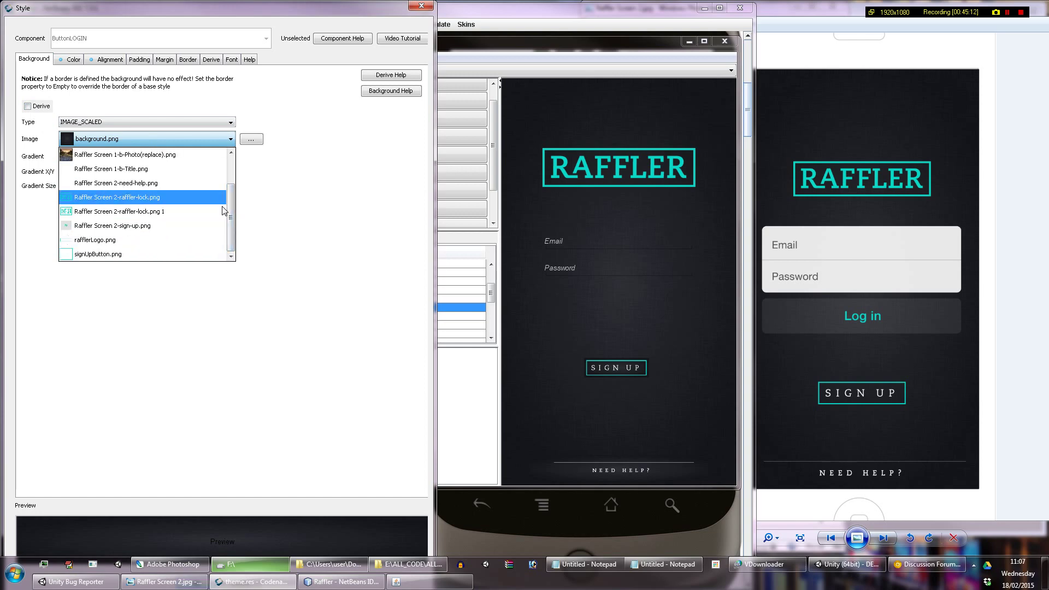
pyautogui.moveTo(232, 207); pyautogui.dragTo(238, 164)
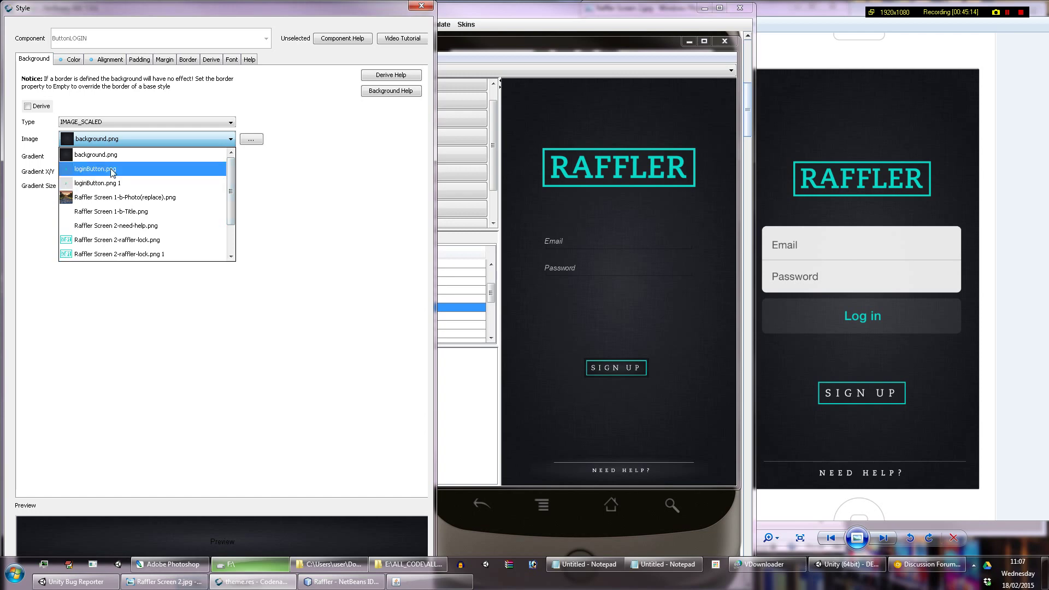
pyautogui.click(90, 169)
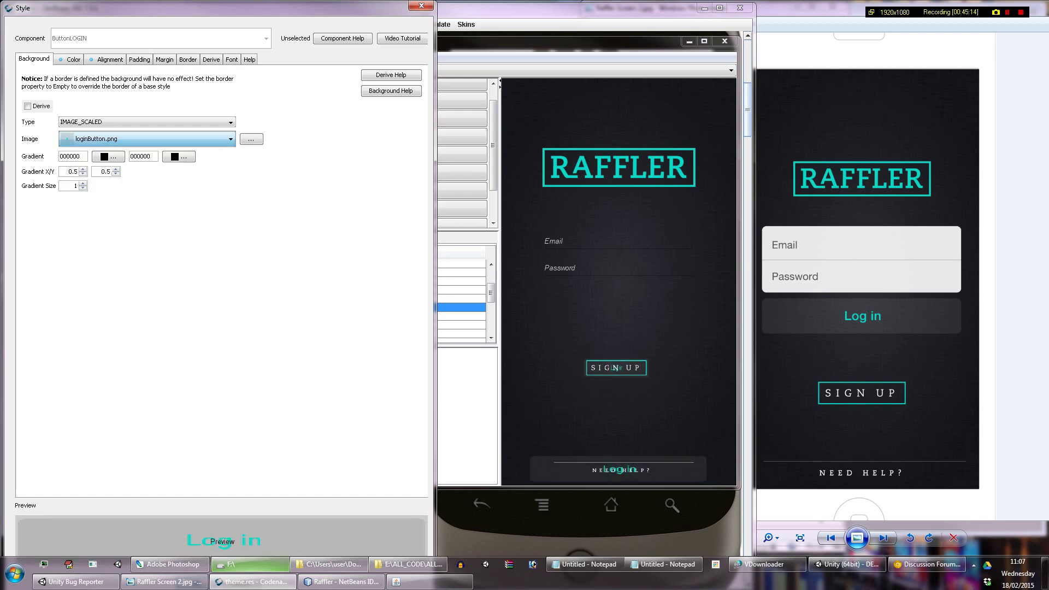
pyautogui.click(162, 136)
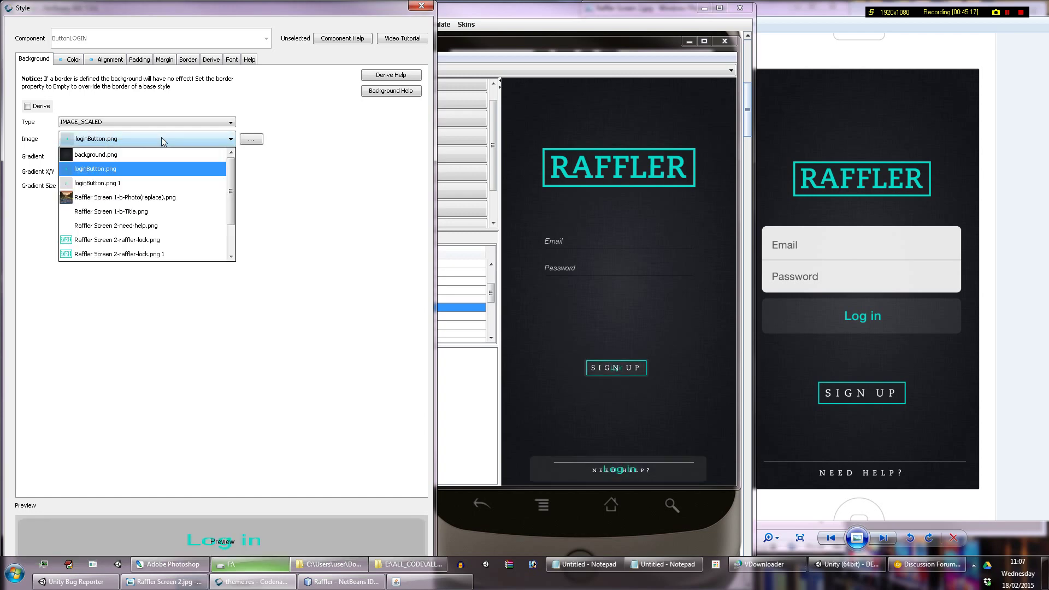
pyautogui.click(140, 182)
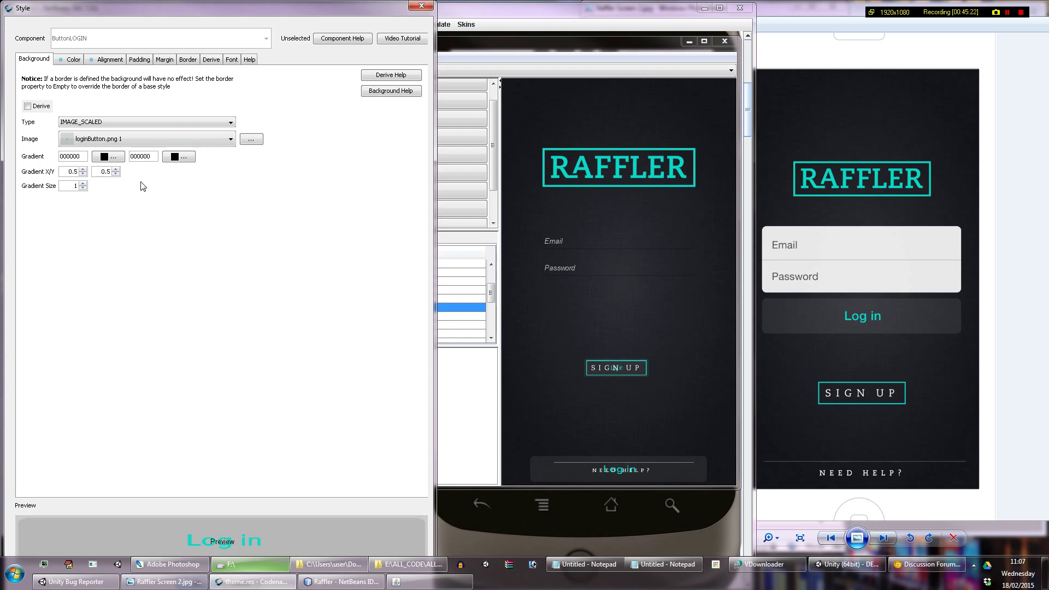
pyautogui.press('Escape')
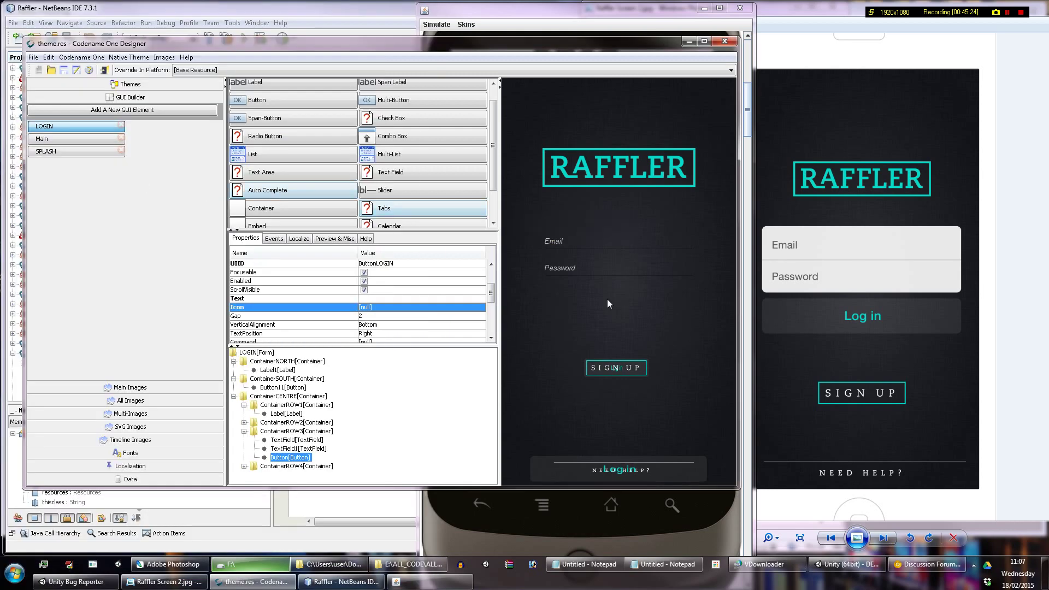
# Step: Undo the background image change in the ButtonLOGIN style and reopen the LOGIN form
pyautogui.click(309, 468)
pyautogui.click(286, 458)
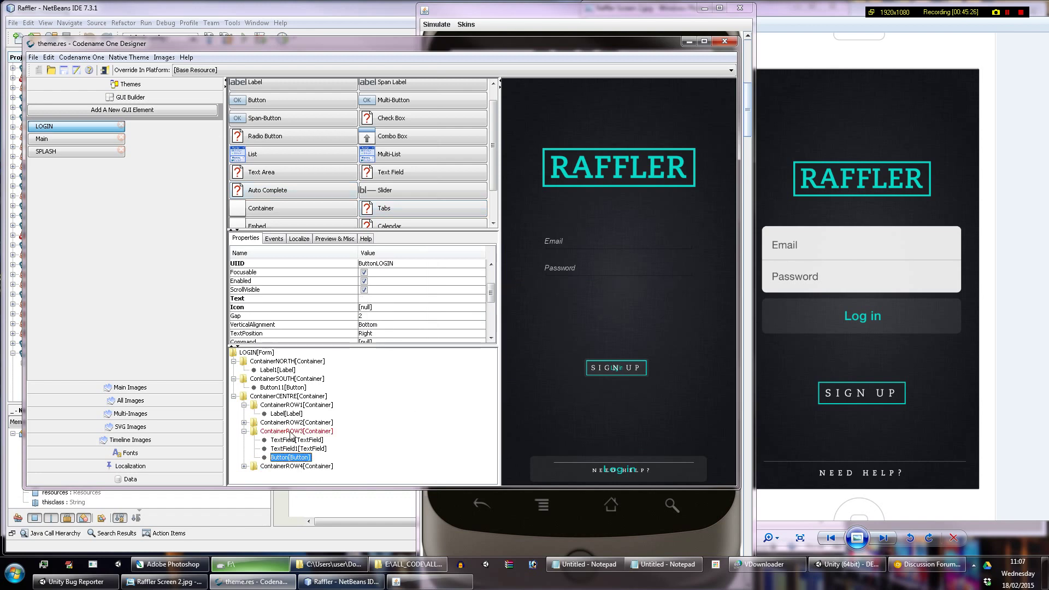
pyautogui.click(304, 466)
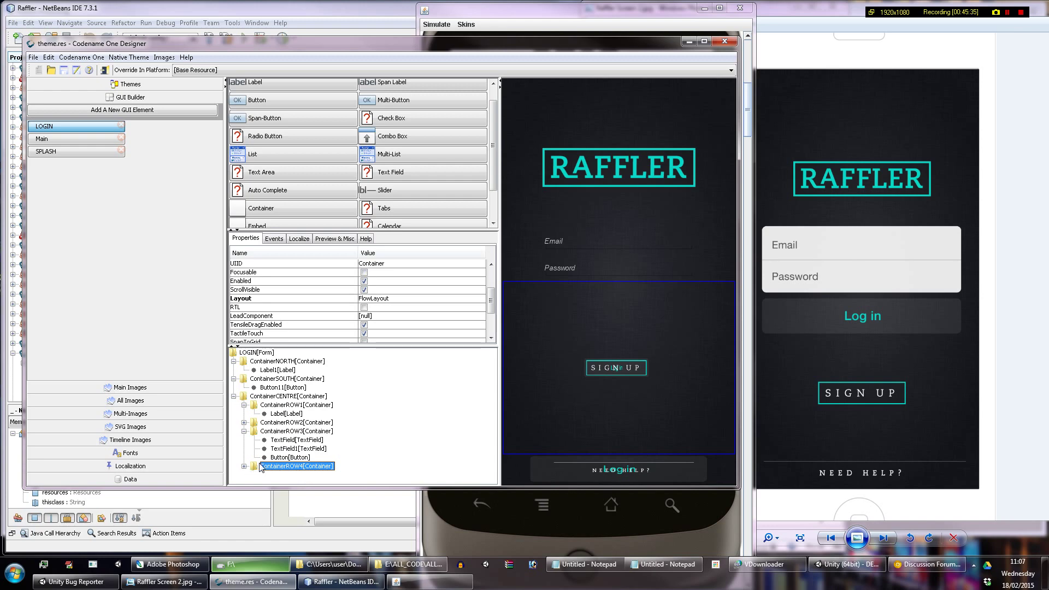
pyautogui.hotkey('ctrl', 'z')
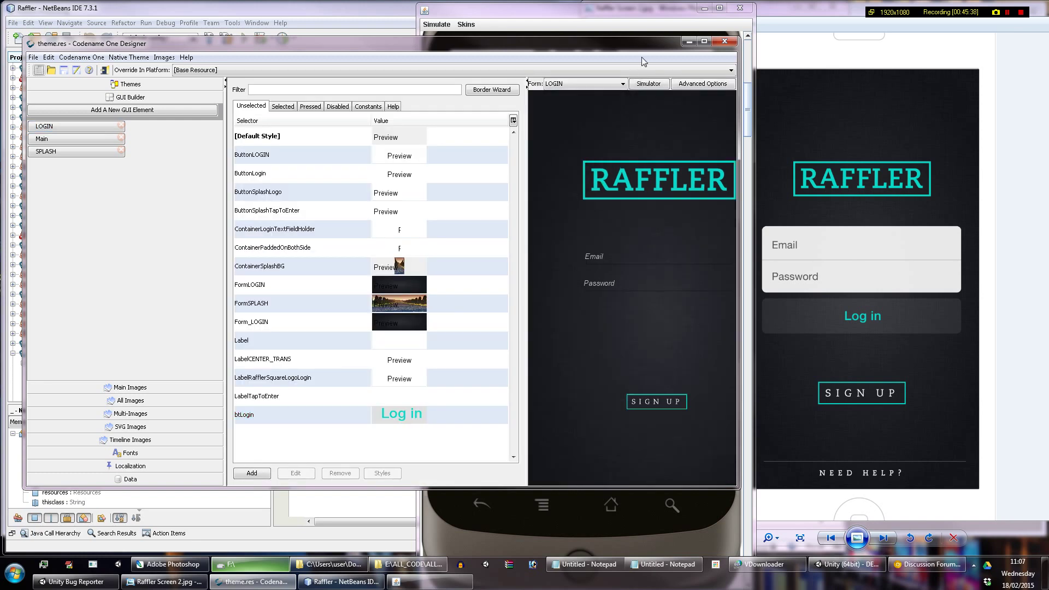
pyautogui.click(77, 127)
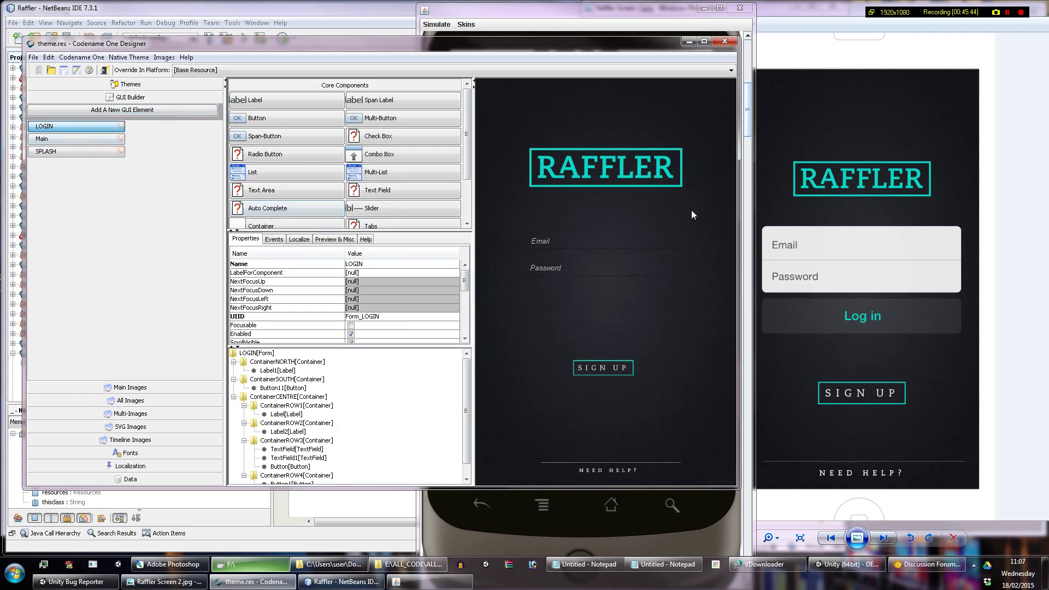
# Step: Set the UIID of the login button in ContainerROW3 to ButtonLOGINBUTTON and reselect the button
pyautogui.click(290, 466)
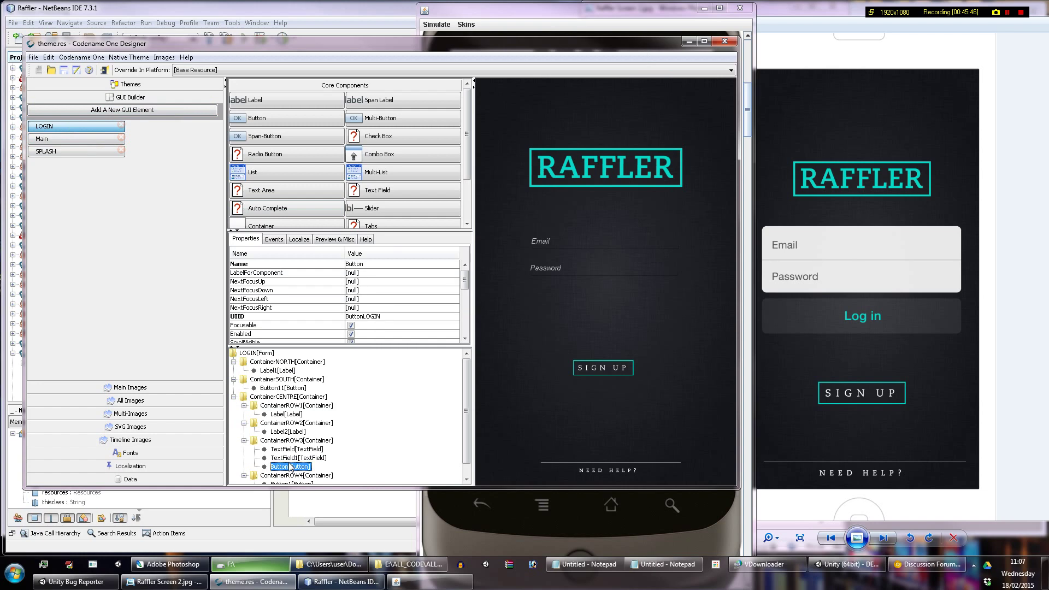
pyautogui.click(295, 458)
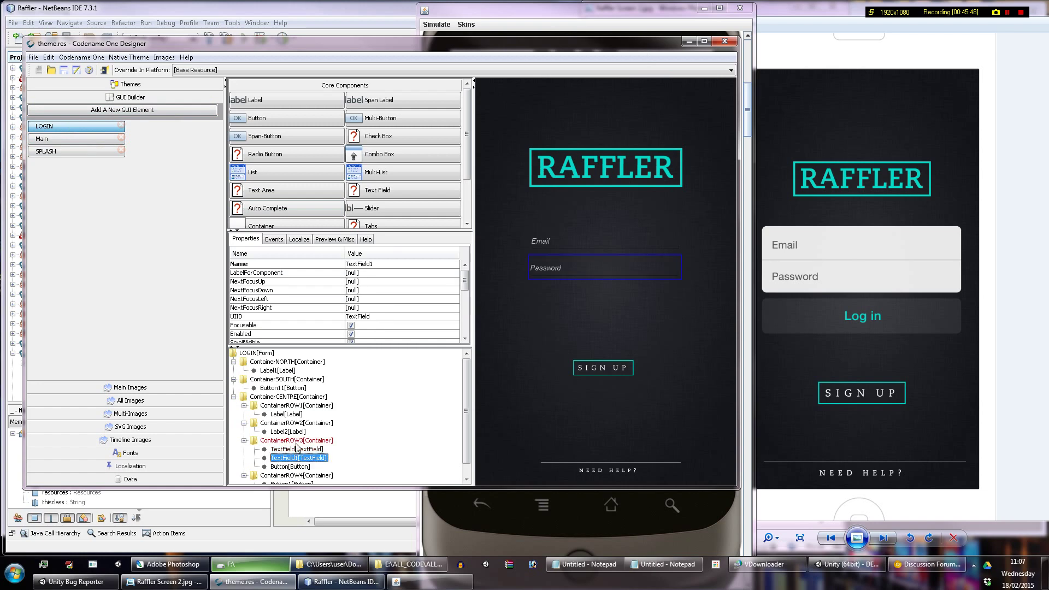
pyautogui.click(296, 441)
pyautogui.click(297, 449)
pyautogui.click(298, 467)
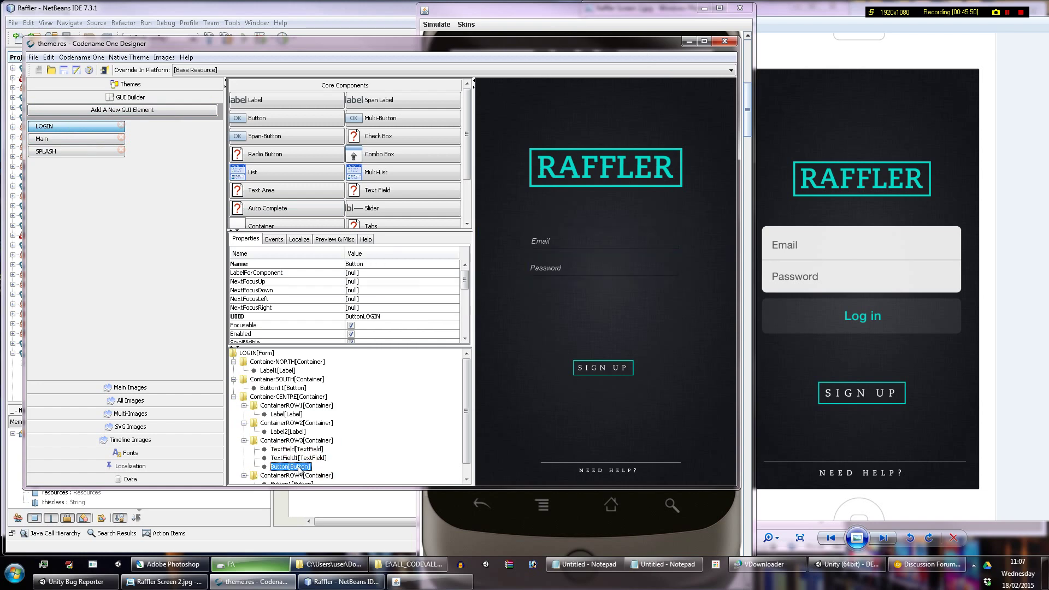
pyautogui.click(398, 316)
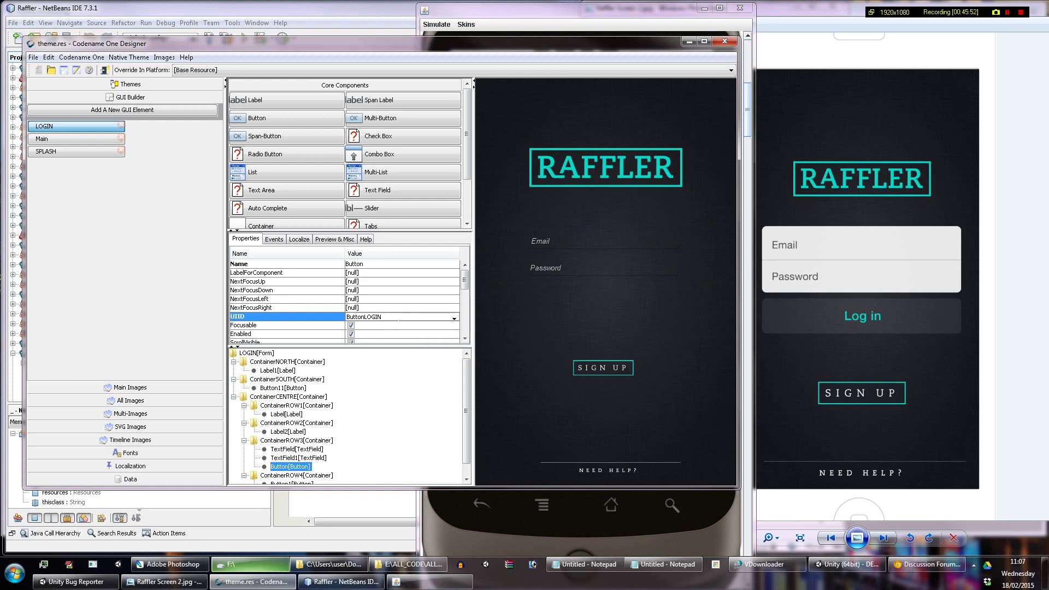
pyautogui.write('BUTTON')
pyautogui.press('Return')
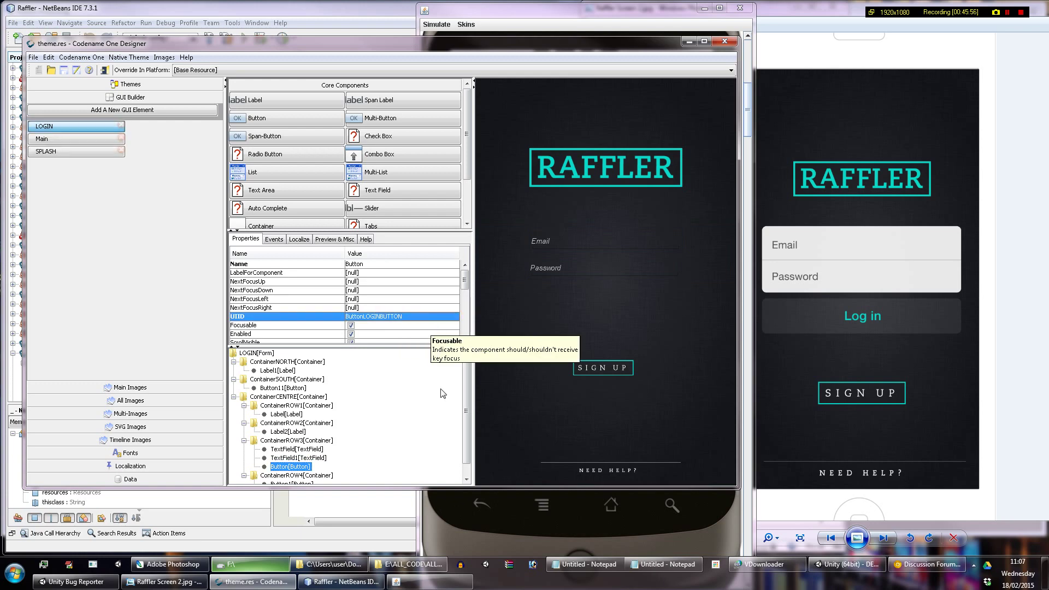
pyautogui.click(294, 459)
pyautogui.click(293, 468)
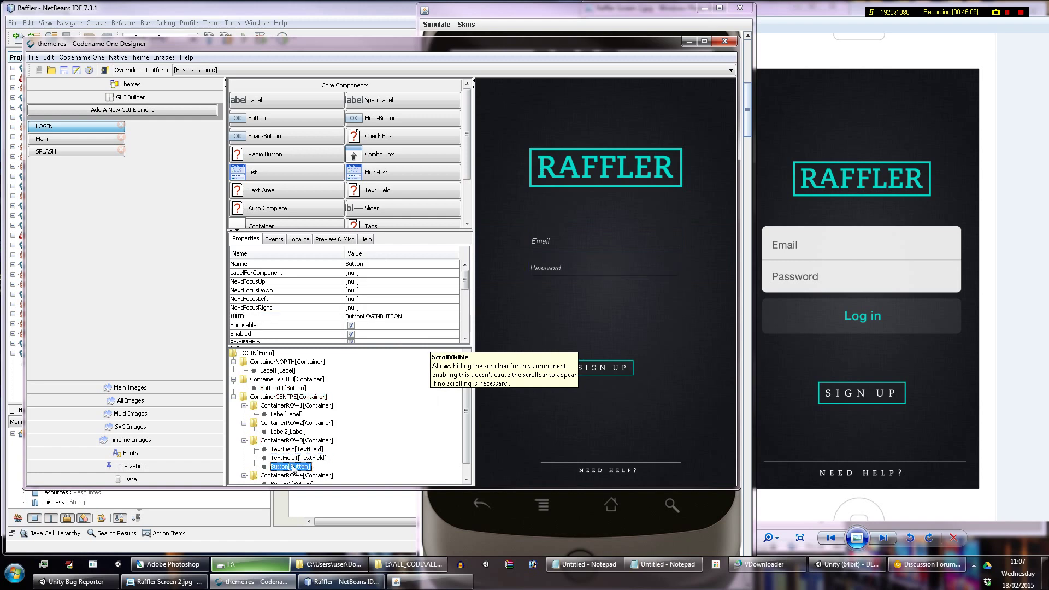
# Step: Maximize the designer window and change ContainerROW3's layout to Box Layout Y
pyautogui.doubleClick(621, 45)
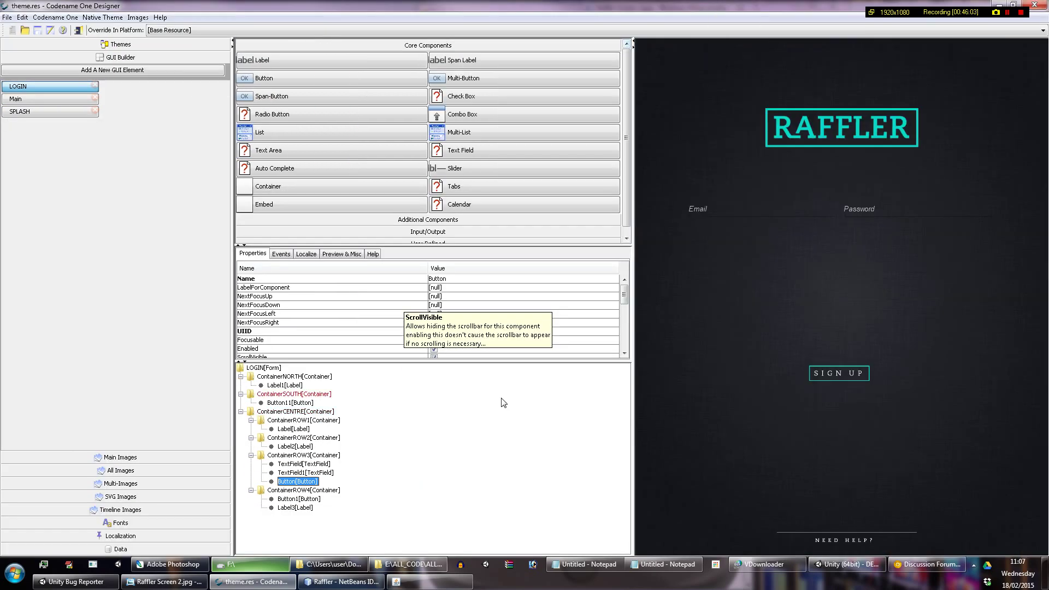
pyautogui.click(844, 207)
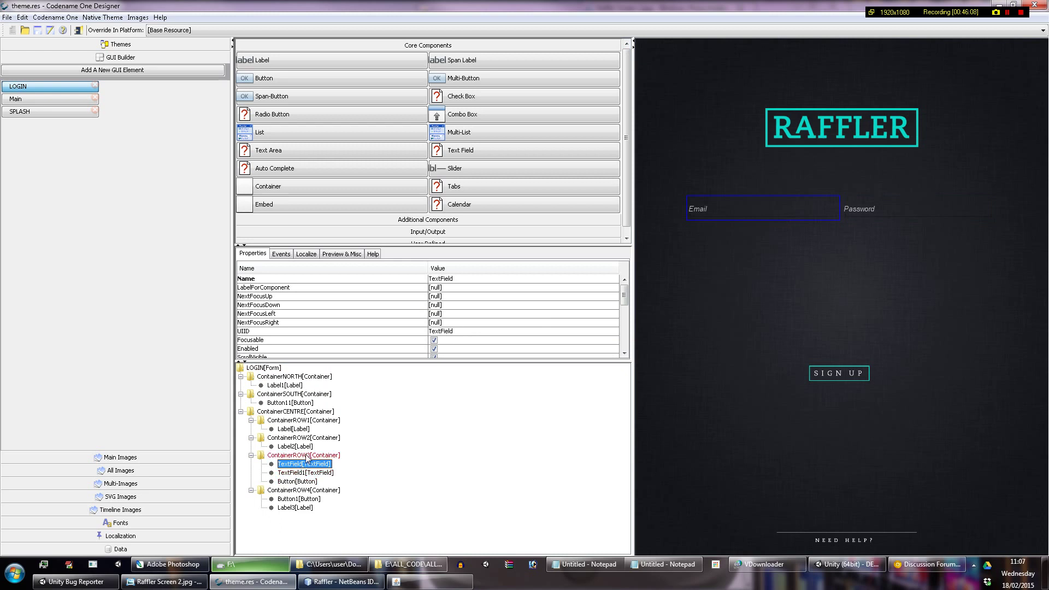
pyautogui.click(303, 455)
pyautogui.scroll(-3, 566, 307)
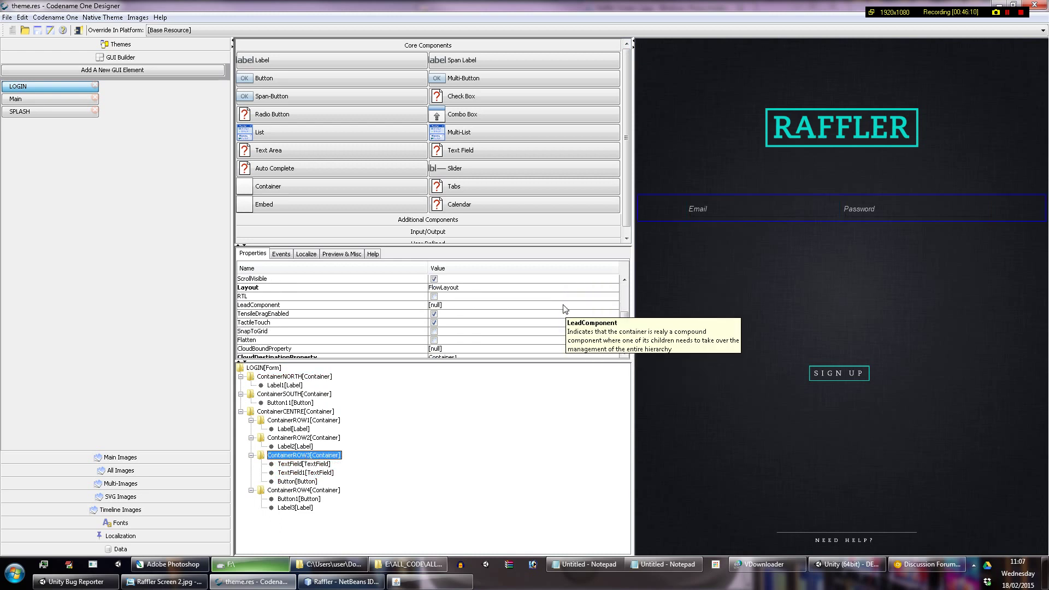
pyautogui.scroll(1, 549, 301)
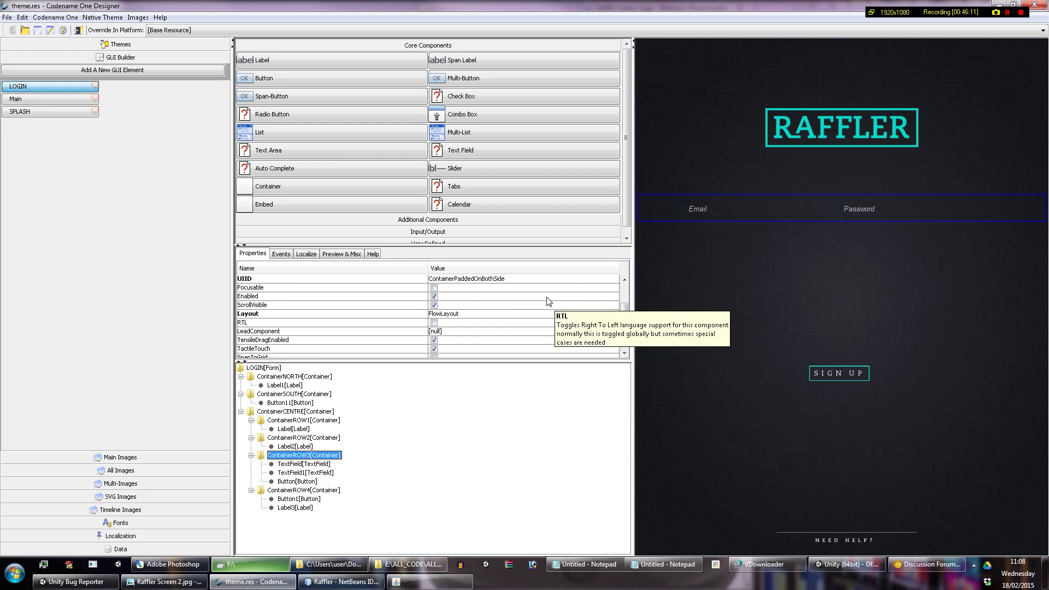
pyautogui.click(483, 314)
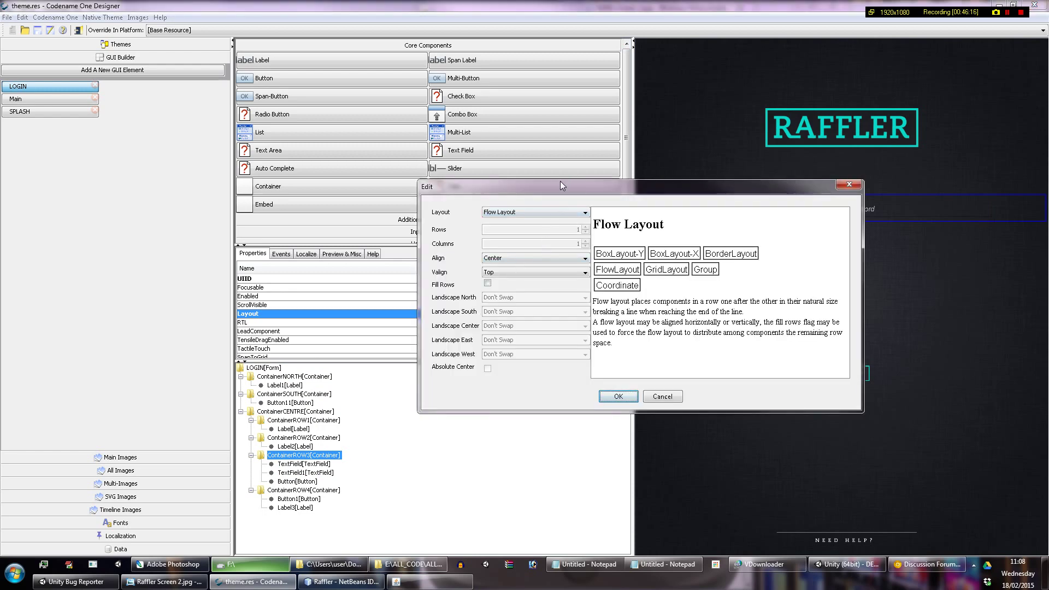
pyautogui.moveTo(561, 182); pyautogui.dragTo(389, 6)
pyautogui.click(362, 35)
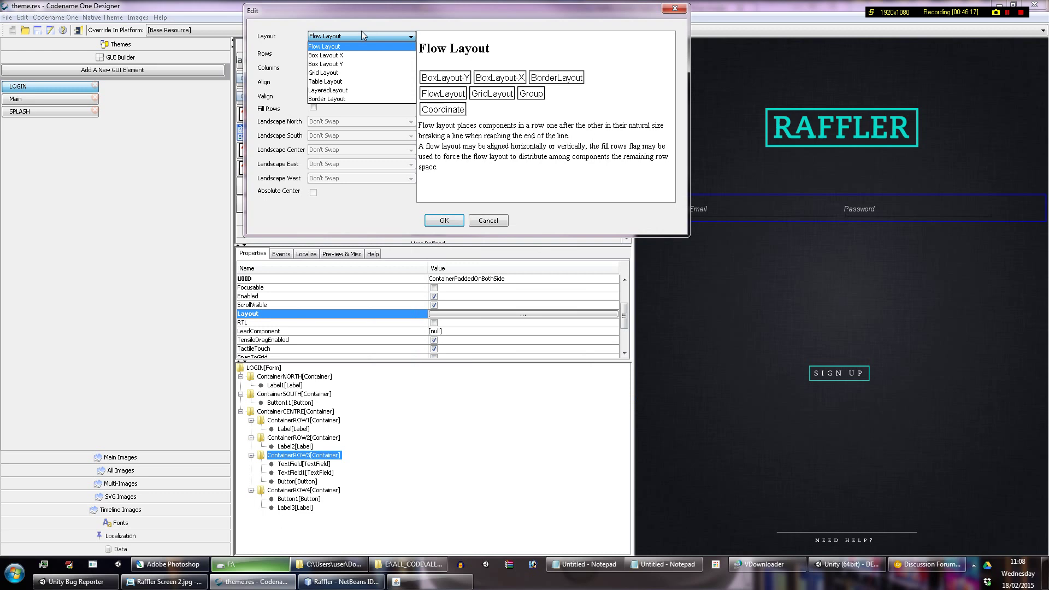
pyautogui.click(348, 64)
pyautogui.click(449, 222)
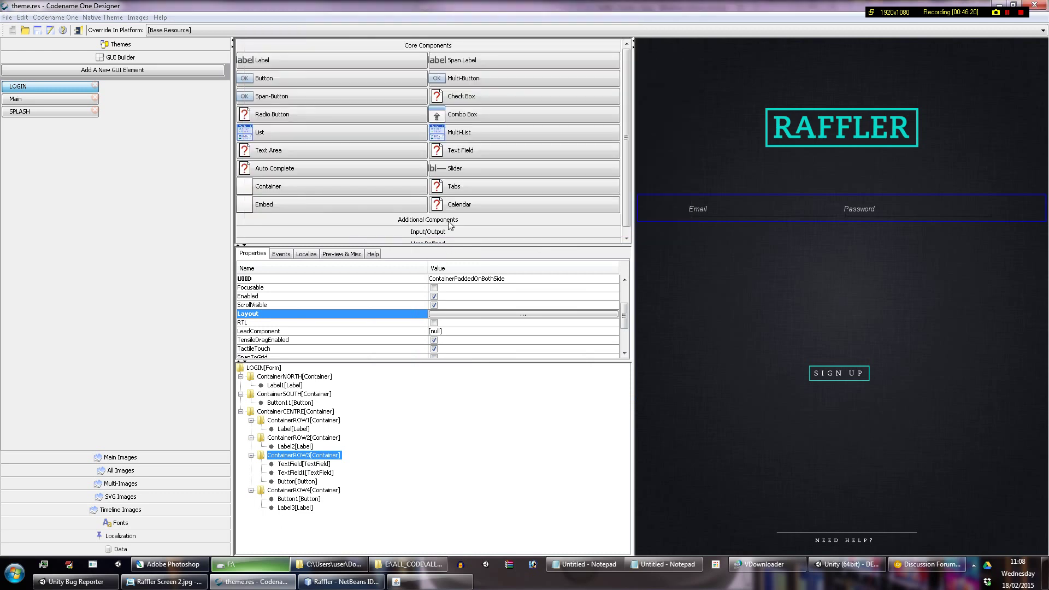
# Step: Set the text of the login button in ContainerROW3 to a blank value
pyautogui.click(305, 482)
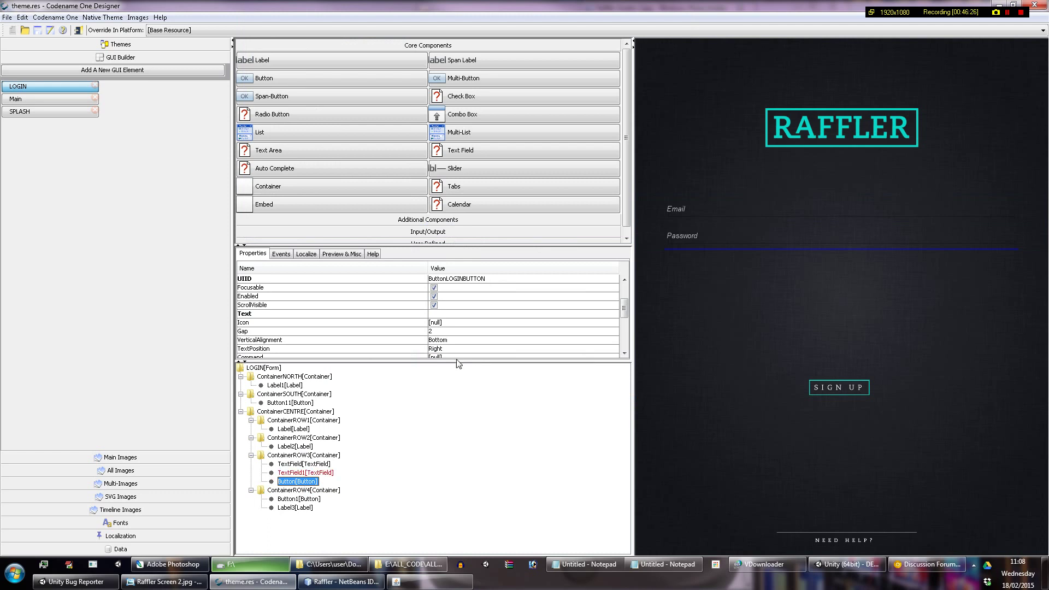
pyautogui.click(442, 315)
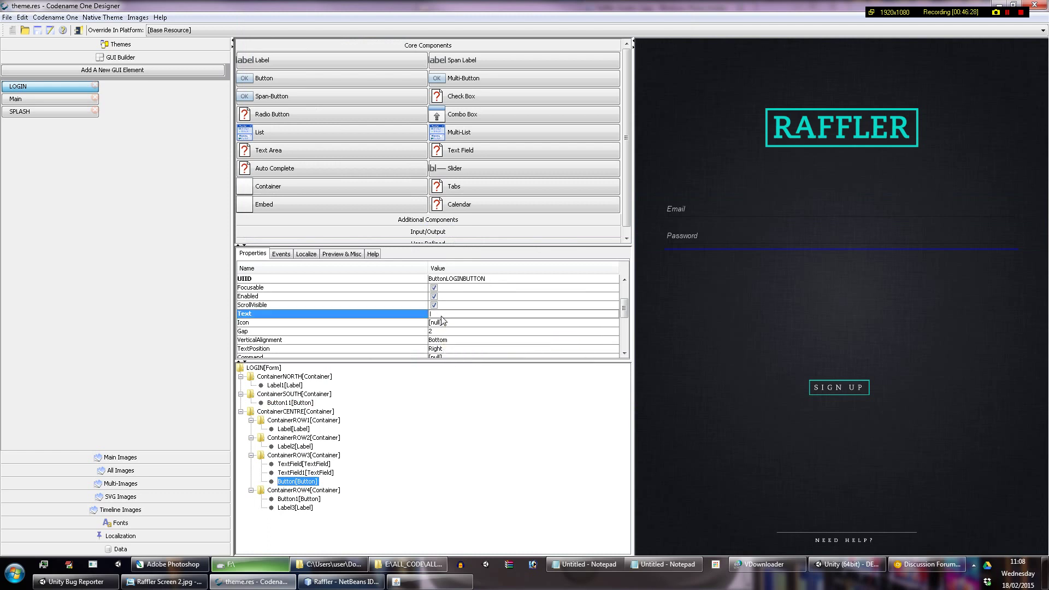
pyautogui.press('Return')
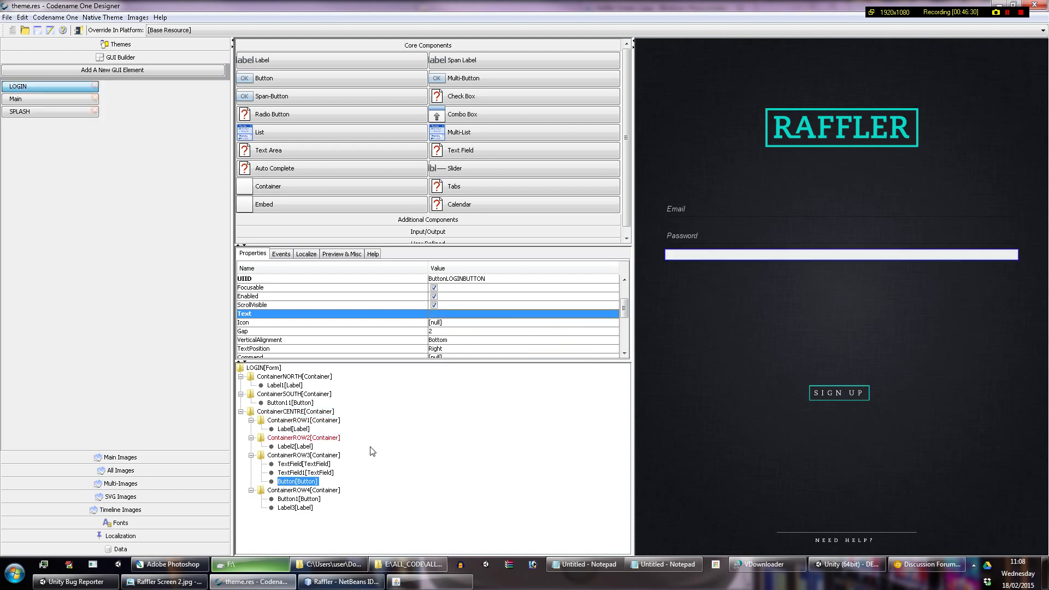
# Step: Override the derived background in the login button's unselected style and set its image to loginButton.png 1
pyautogui.rightClick(305, 480)
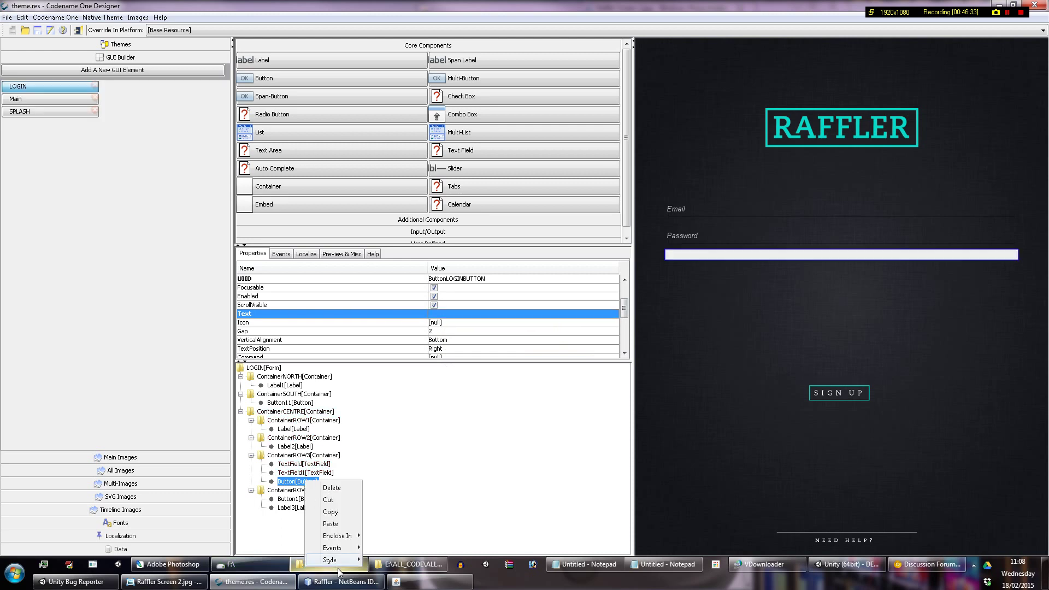
pyautogui.moveTo(342, 564)
pyautogui.click(400, 525)
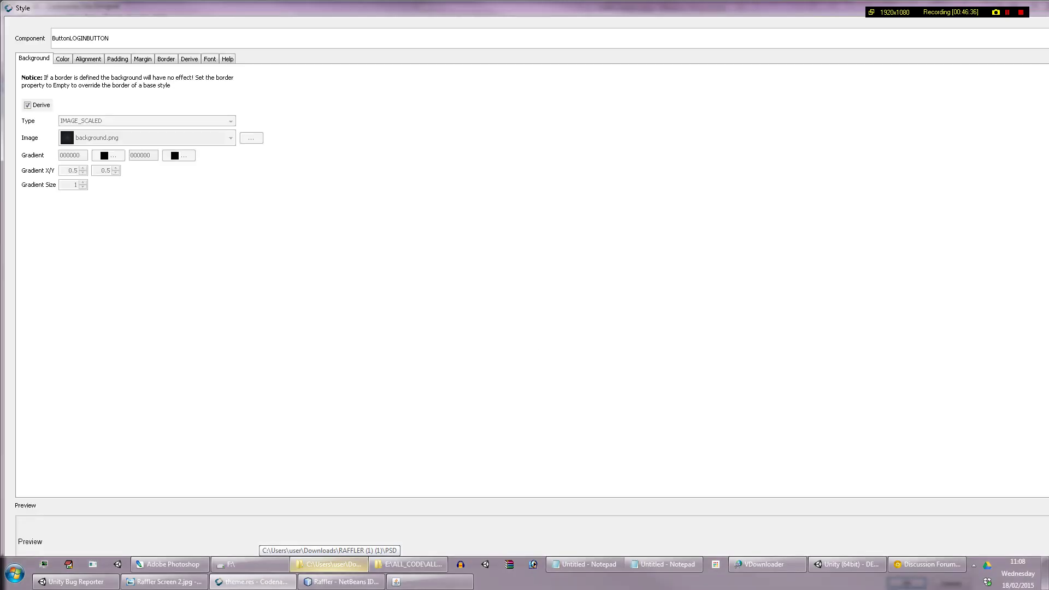
pyautogui.moveTo(1048, 309); pyautogui.dragTo(384, 343)
pyautogui.click(36, 107)
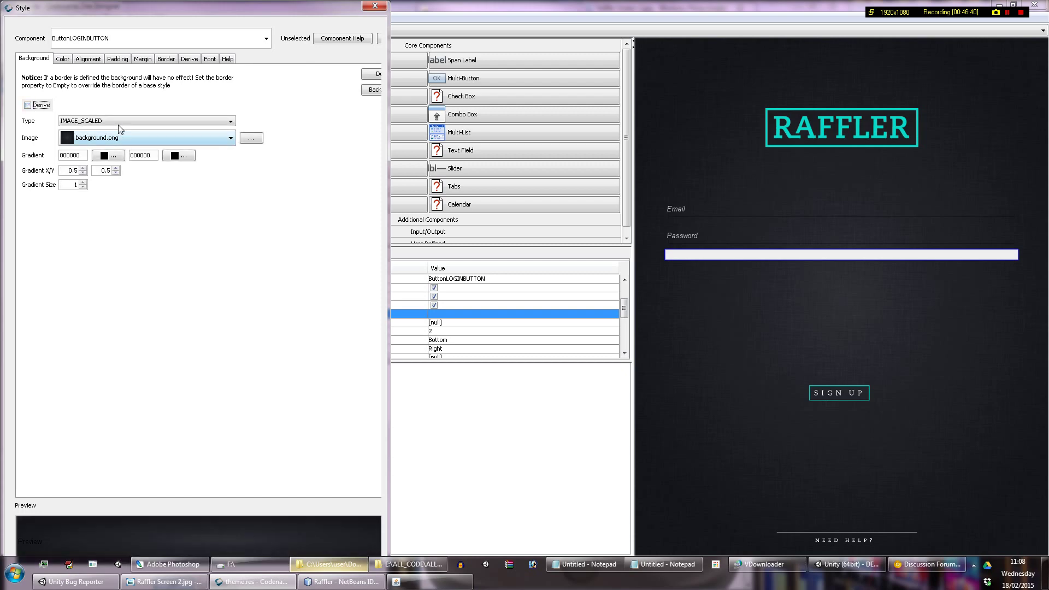
pyautogui.click(118, 138)
pyautogui.click(121, 168)
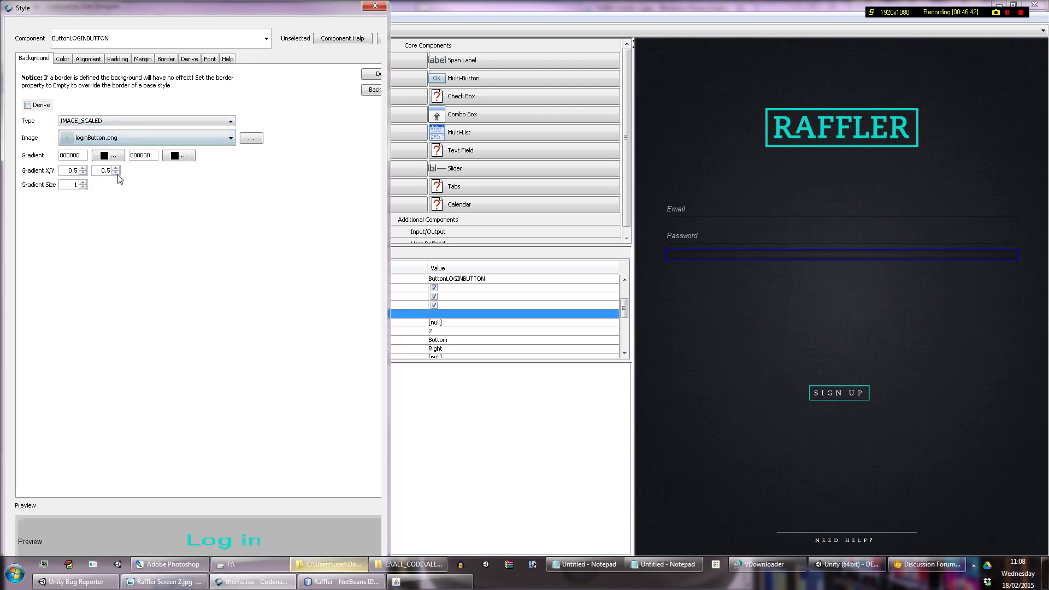
pyautogui.click(134, 135)
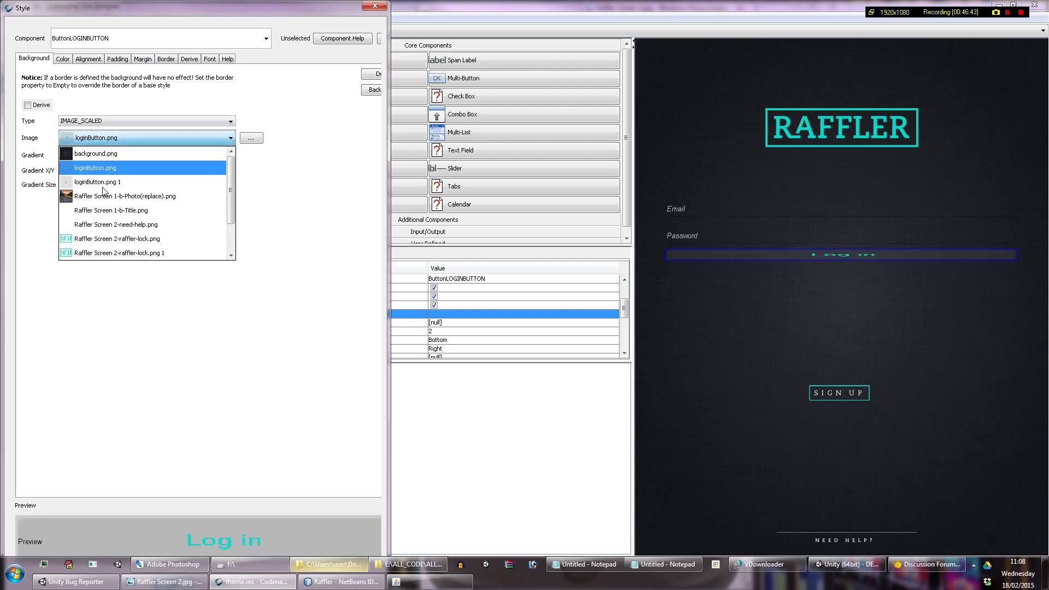
pyautogui.click(106, 186)
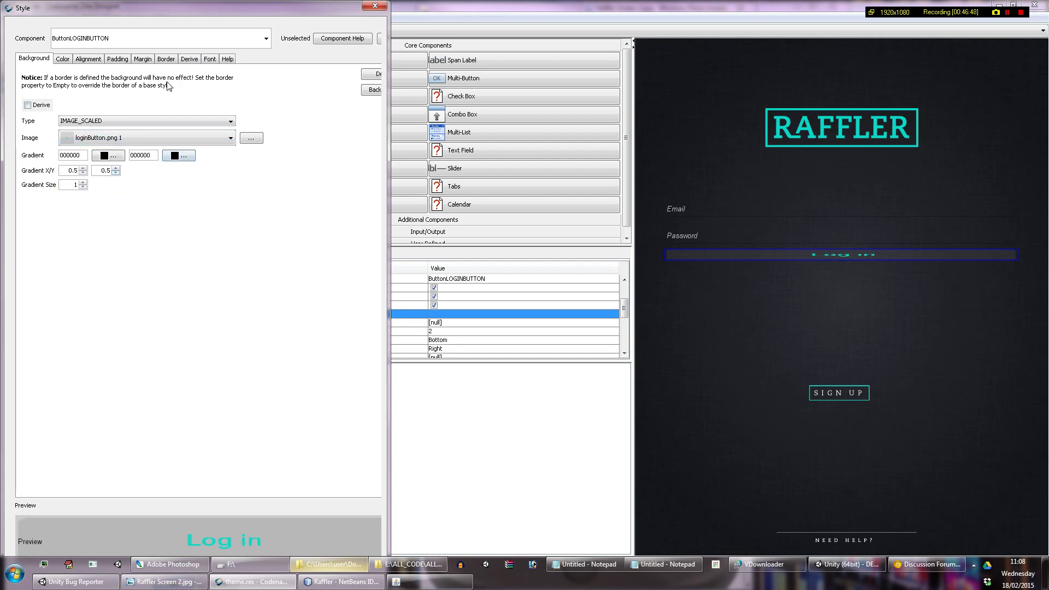
pyautogui.click(142, 60)
pyautogui.click(113, 63)
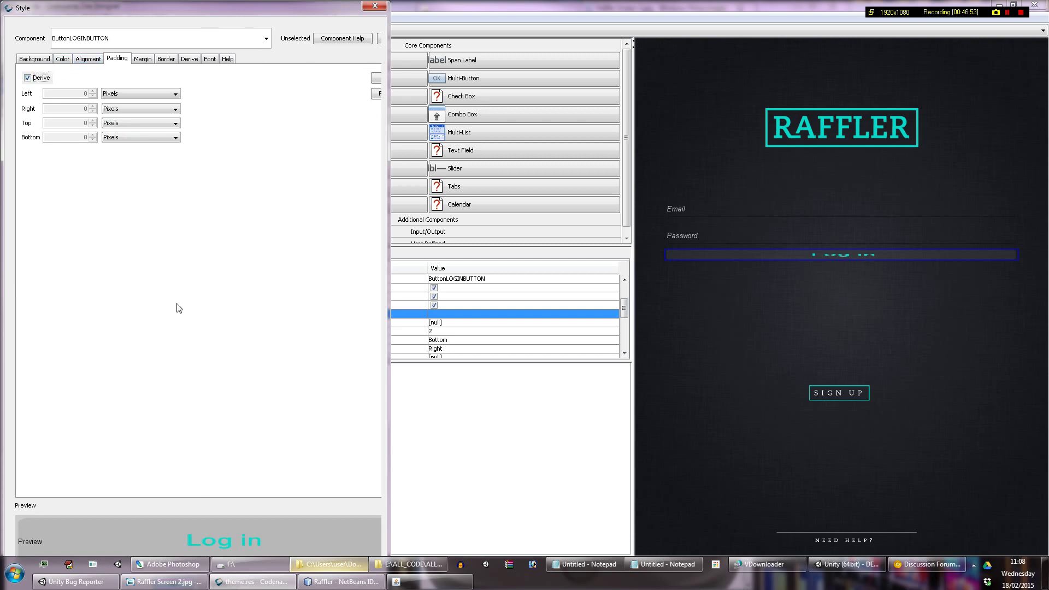
pyautogui.press('Escape')
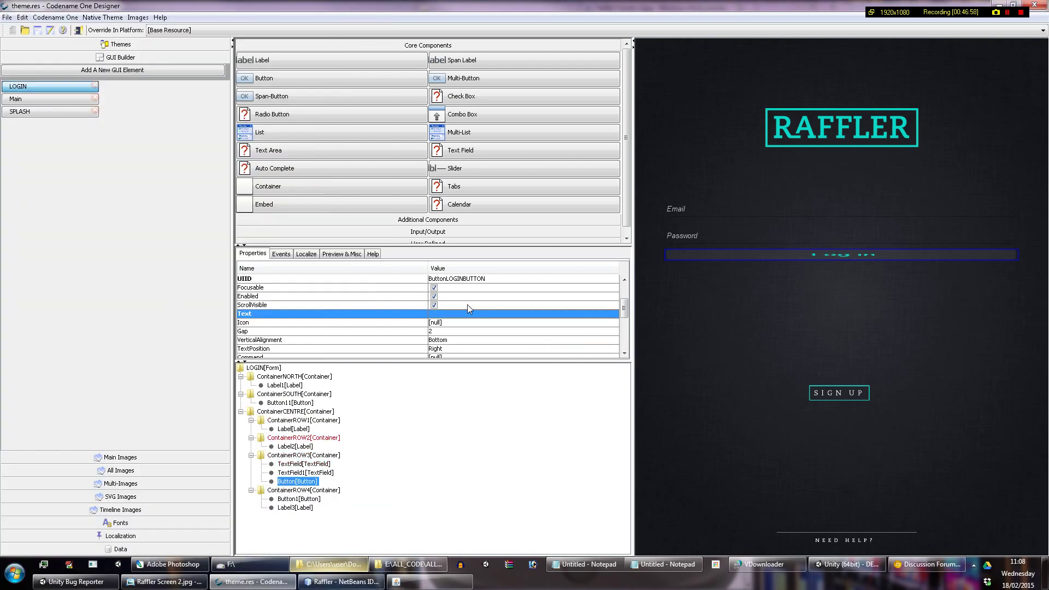
# Step: Set the icon of the login button in ContainerROW3 to loginButton.png
pyautogui.scroll(-5, 499, 315)
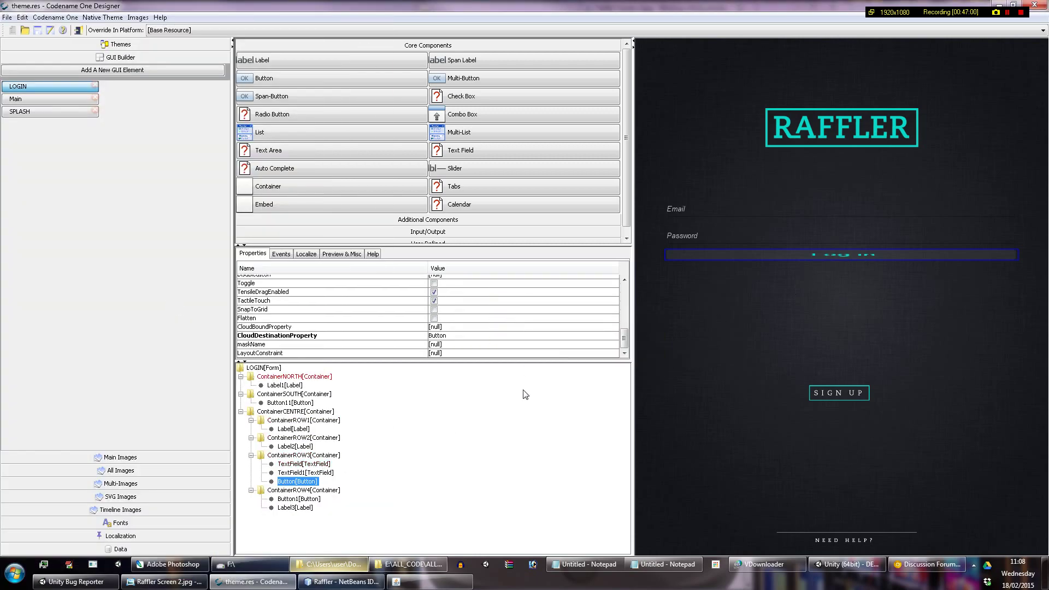
pyautogui.click(315, 457)
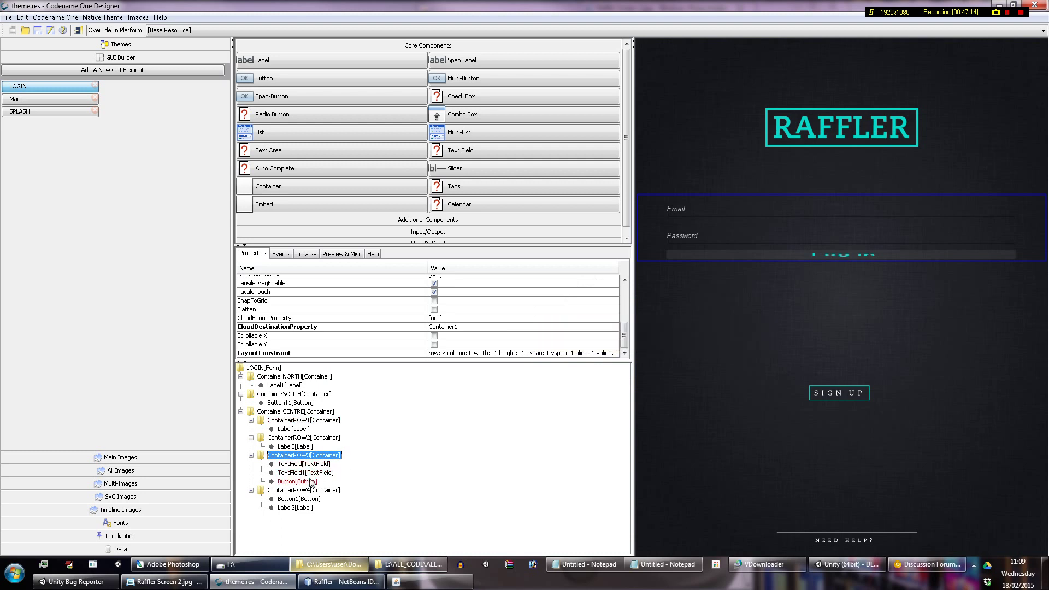
pyautogui.click(305, 491)
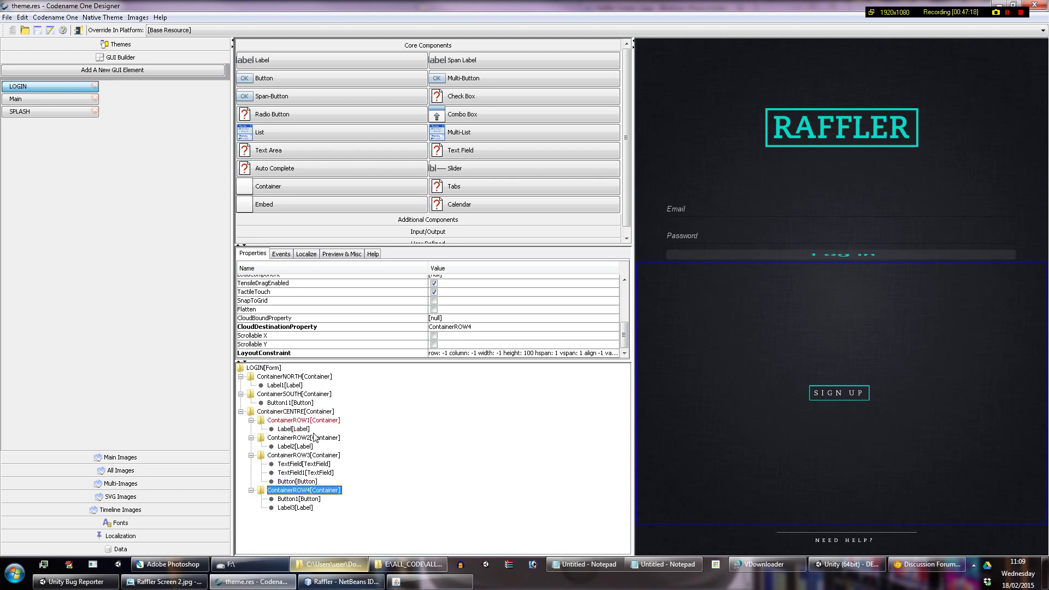
pyautogui.click(308, 484)
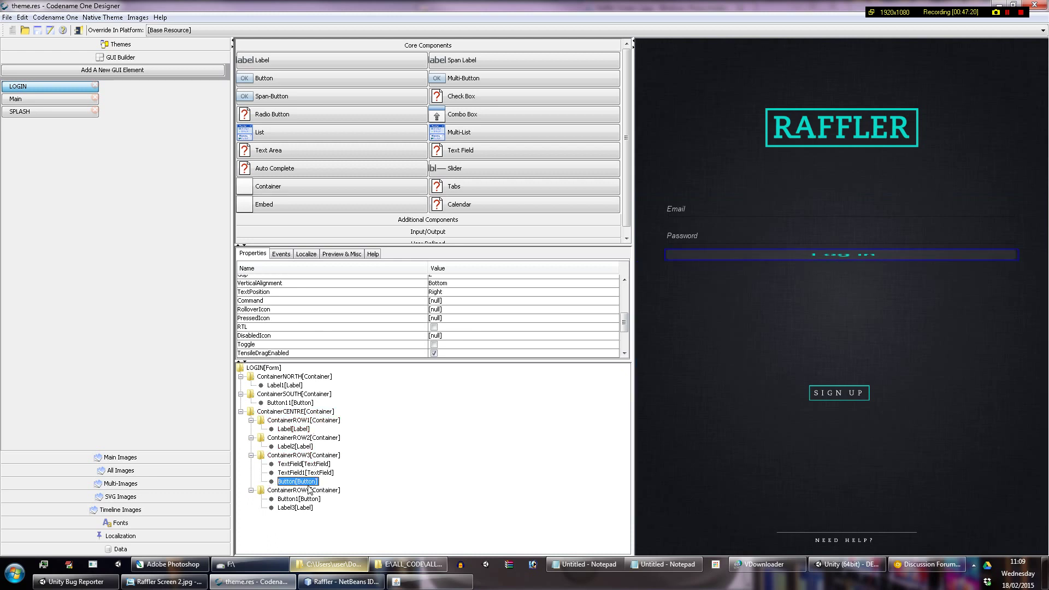
pyautogui.scroll(-3, 513, 281)
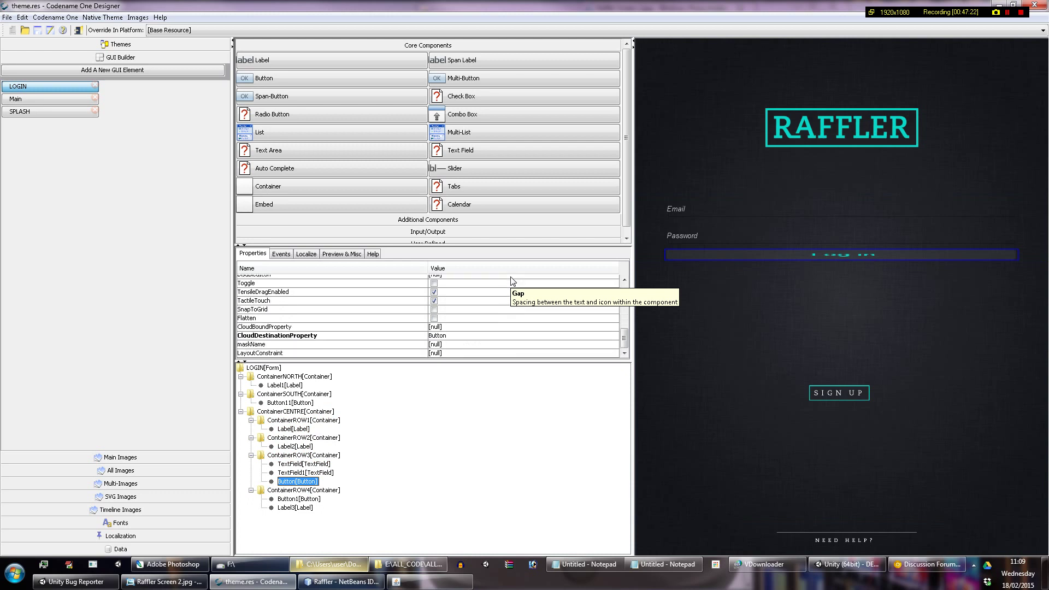
pyautogui.scroll(3, 514, 283)
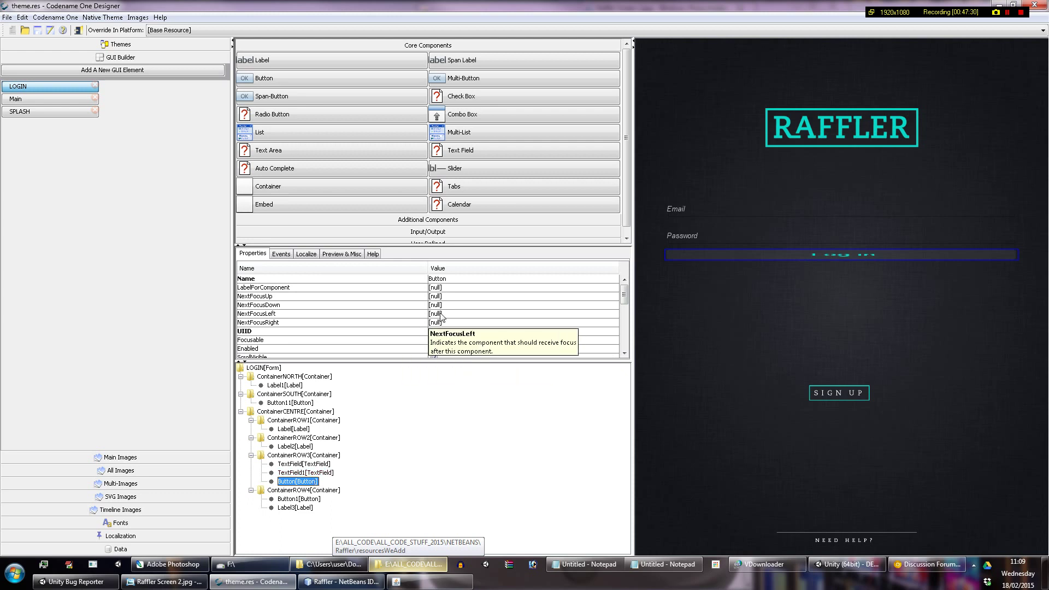
pyautogui.scroll(-3, 490, 320)
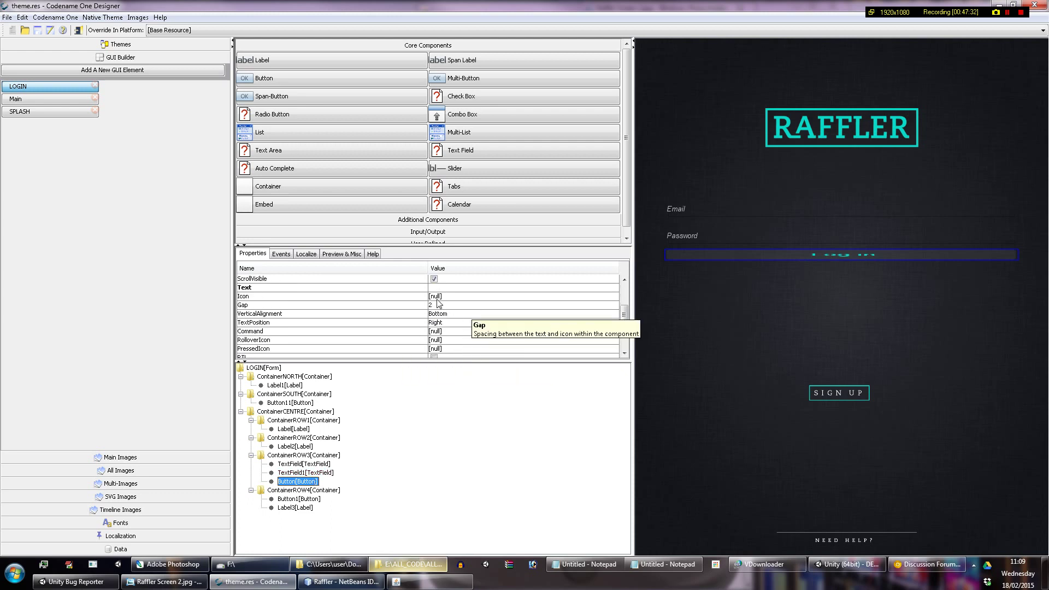
pyautogui.click(458, 299)
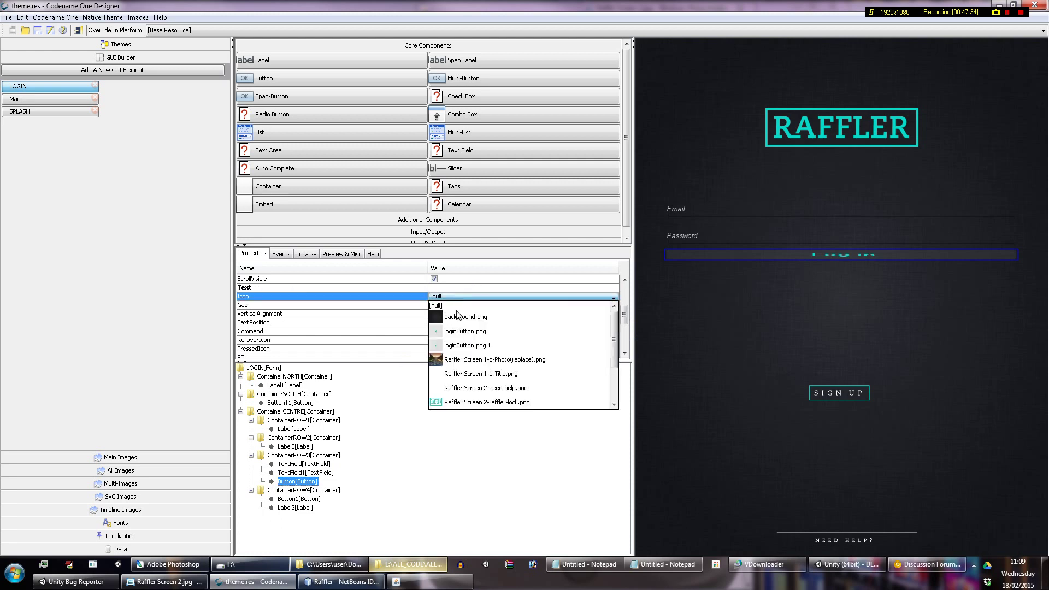
pyautogui.click(475, 339)
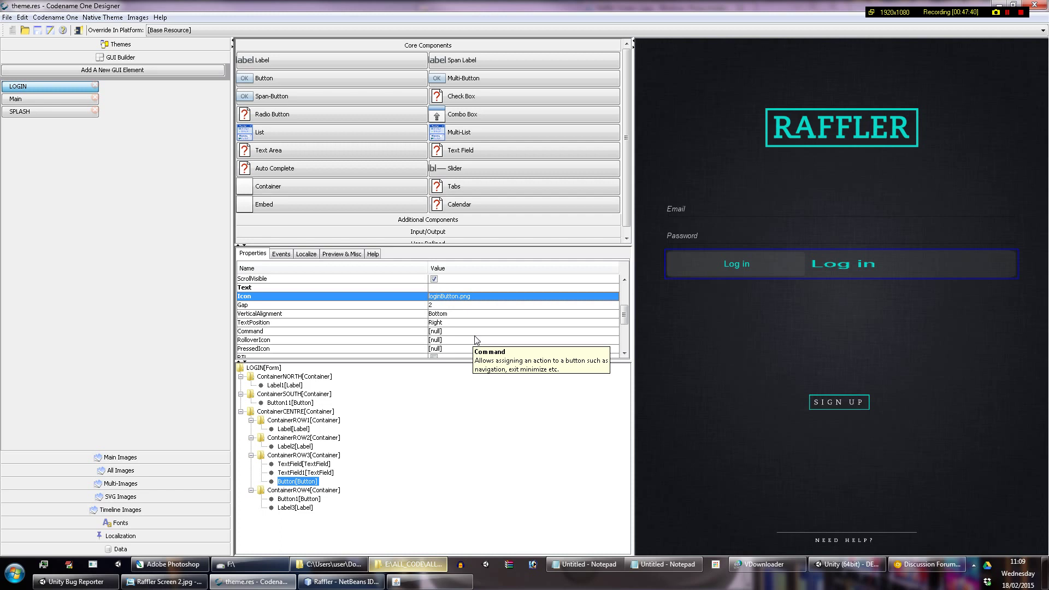
# Step: Restore the derived background in the unselected style of ButtonLOGINBUTTON and apply the change
pyautogui.rightClick(312, 481)
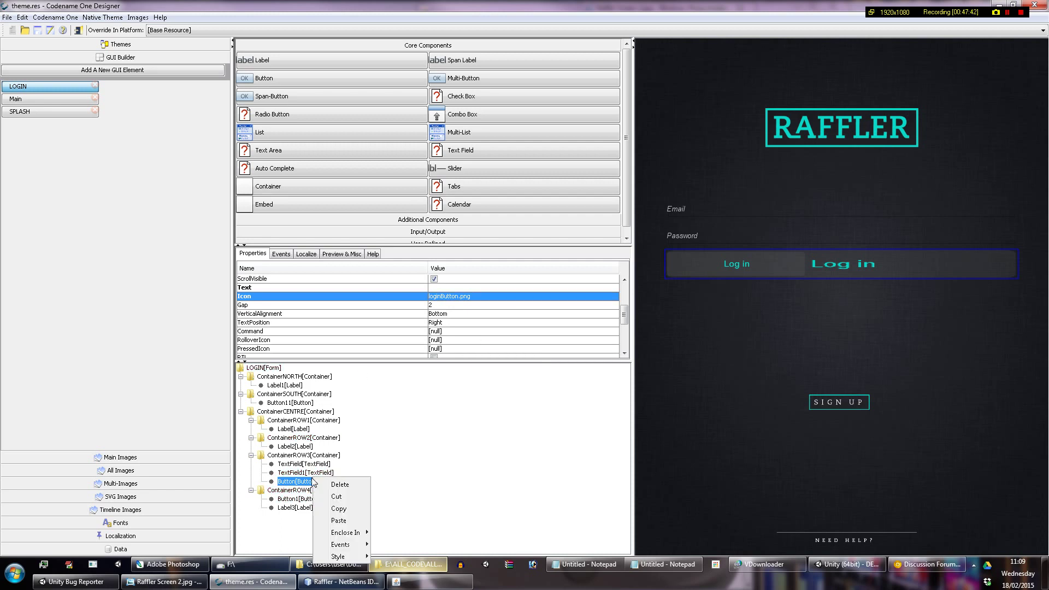
pyautogui.moveTo(348, 556)
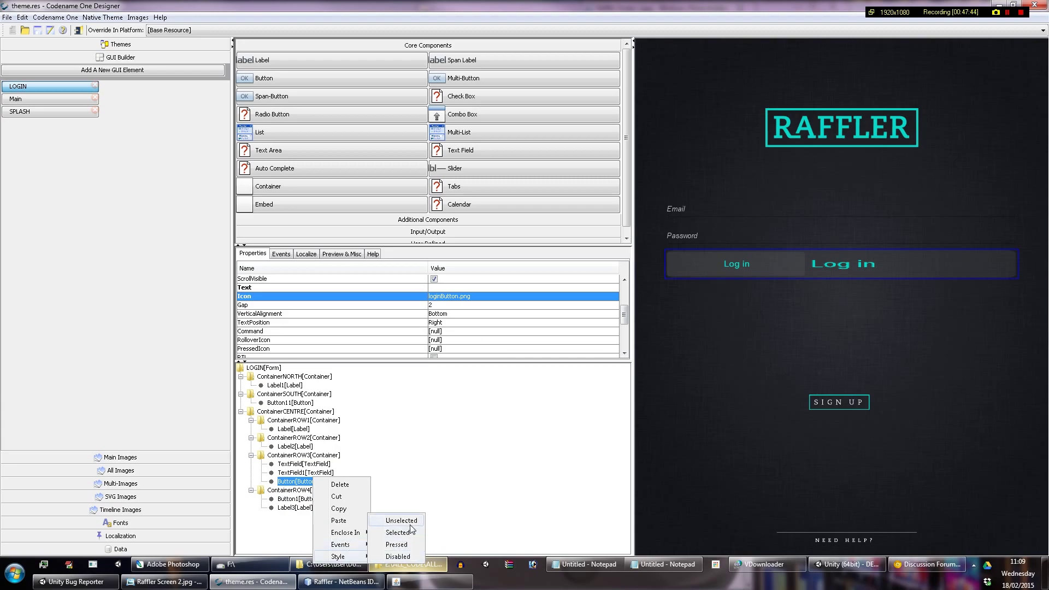
pyautogui.click(411, 531)
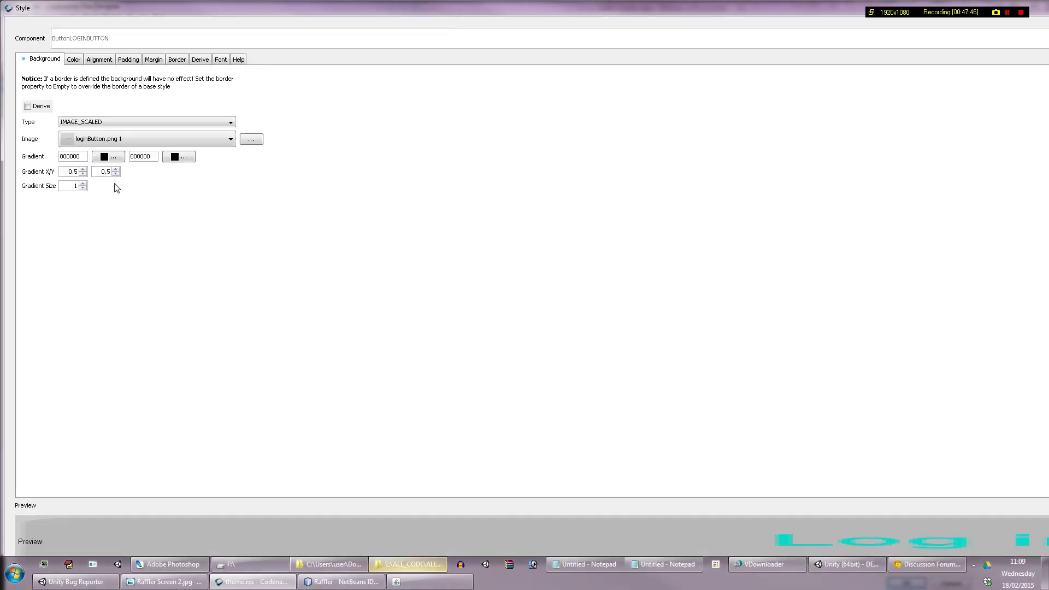
pyautogui.click(38, 107)
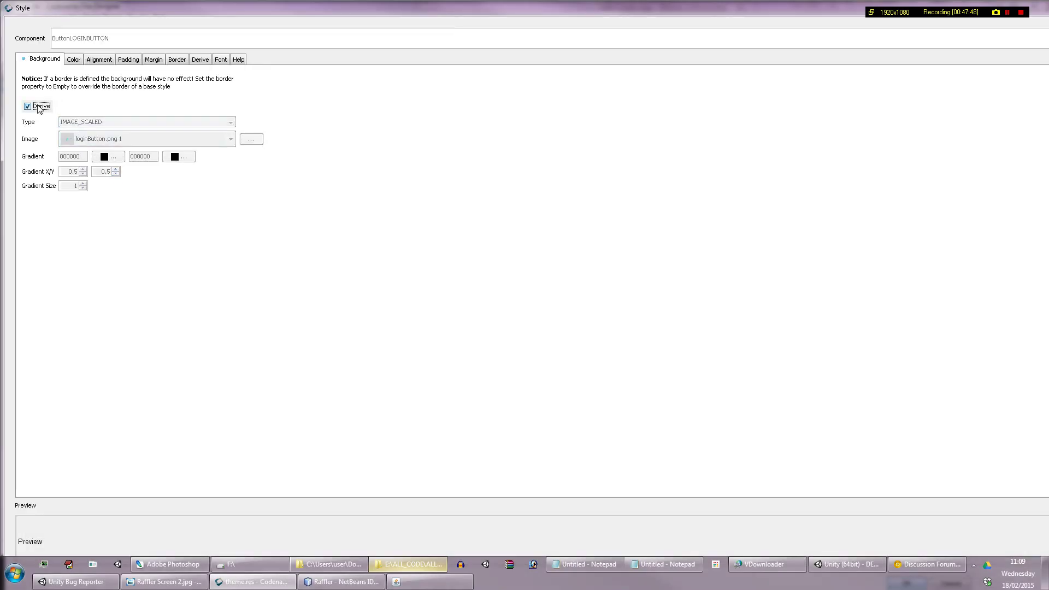
pyautogui.press('Return')
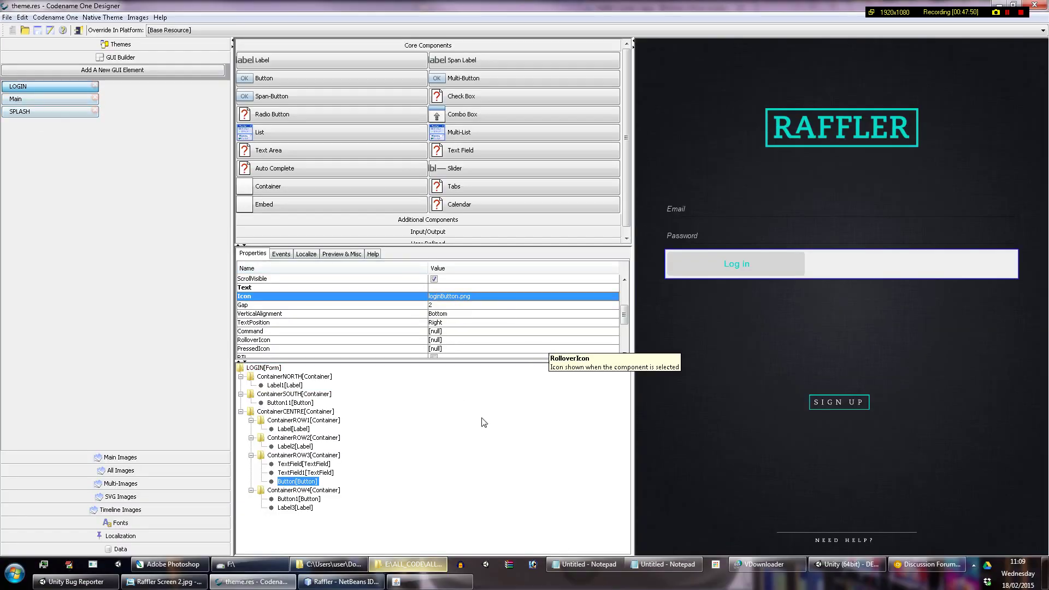
# Step: Change the icon of the login button in ContainerROW3 to loginButton.png 1
pyautogui.click(272, 456)
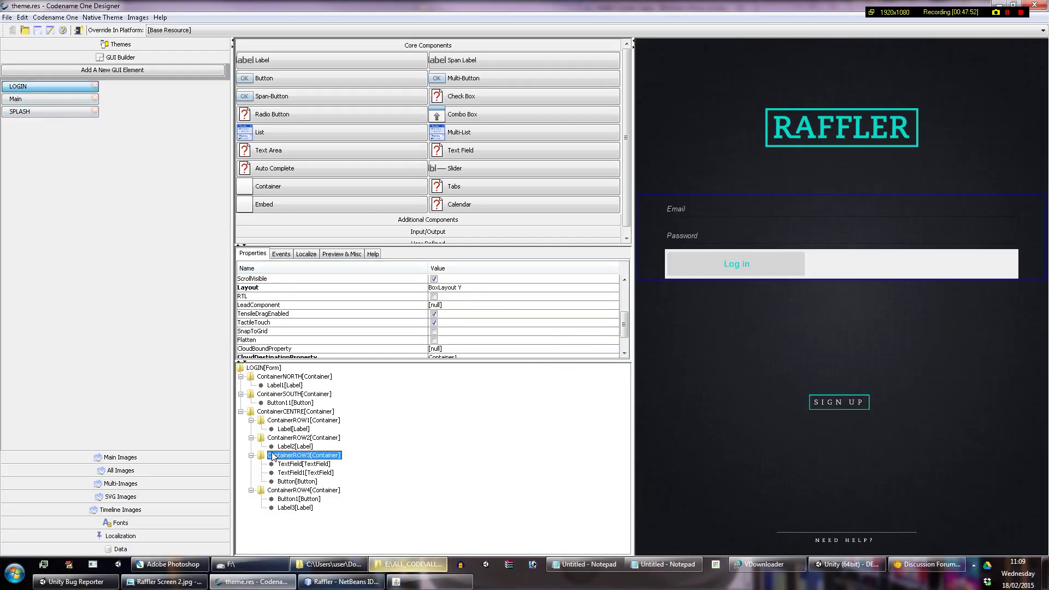
pyautogui.click(300, 482)
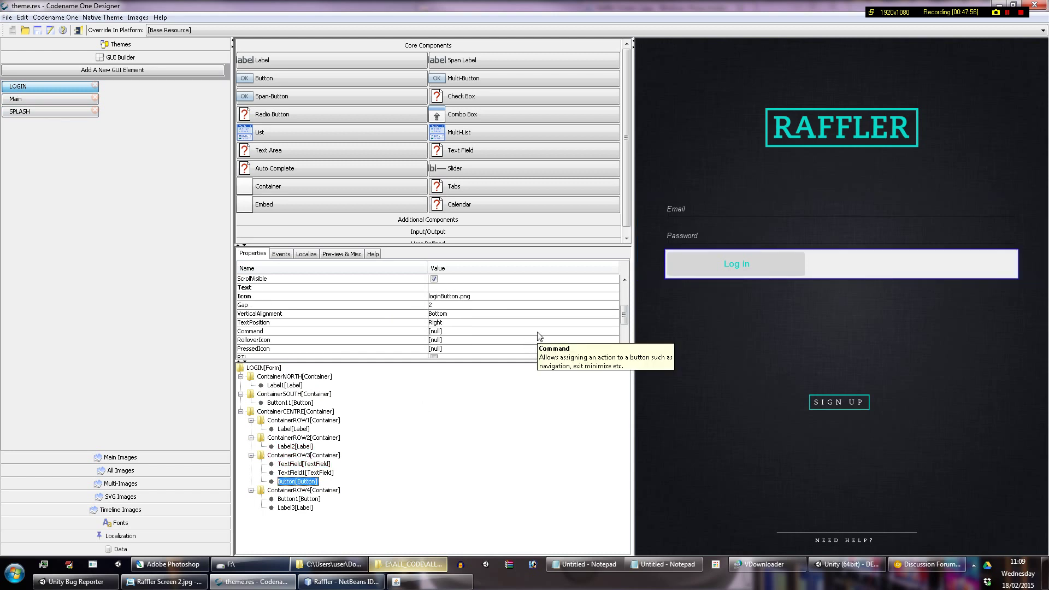
pyautogui.click(529, 296)
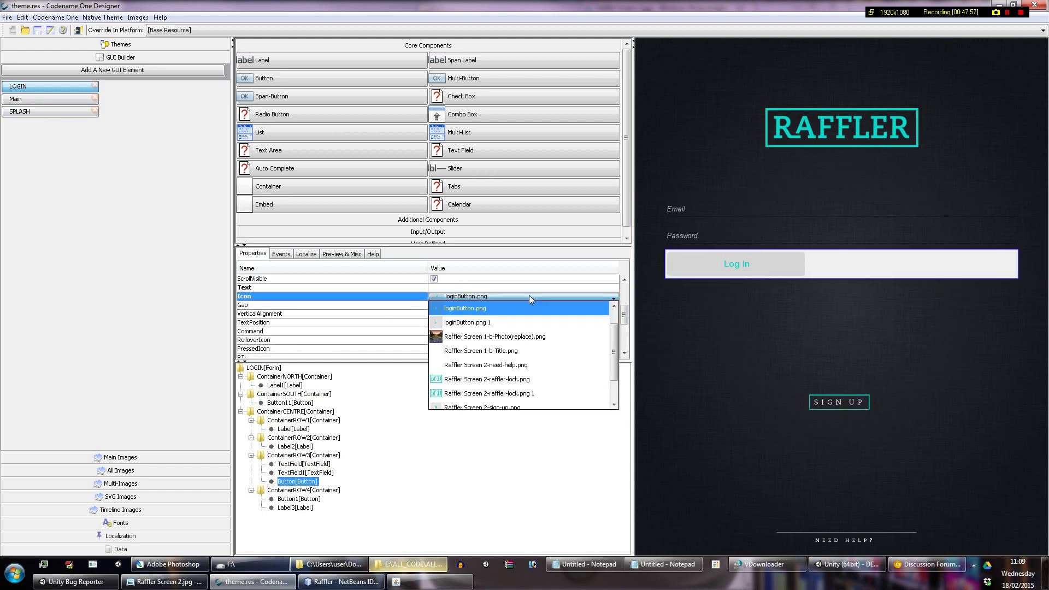
pyautogui.click(482, 322)
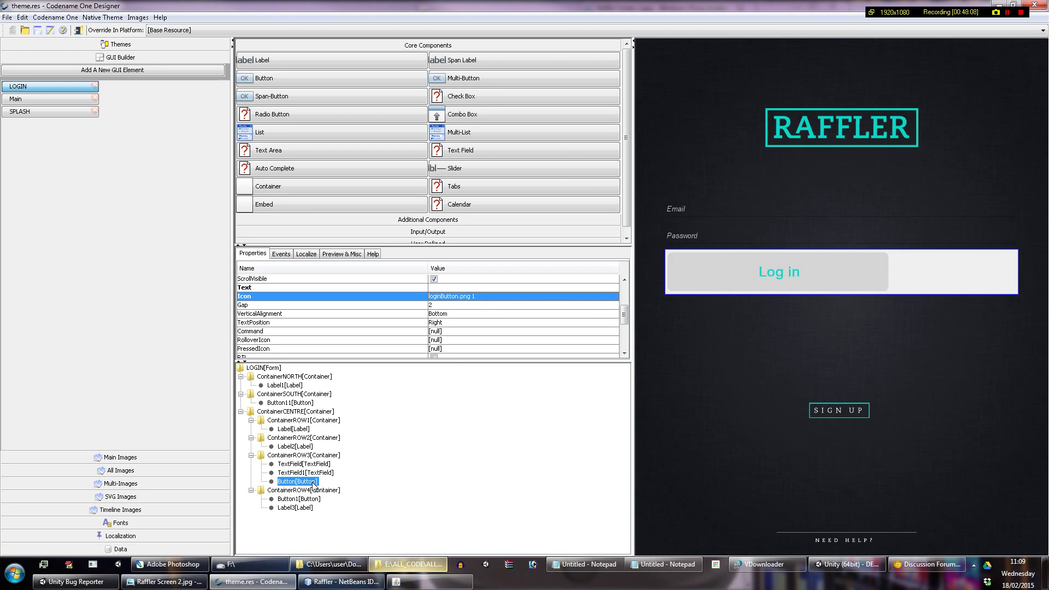
# Step: Clear the icon of the login button in ContainerROW3 by setting it to [null]
pyautogui.click(480, 297)
pyautogui.scroll(1, 484, 326)
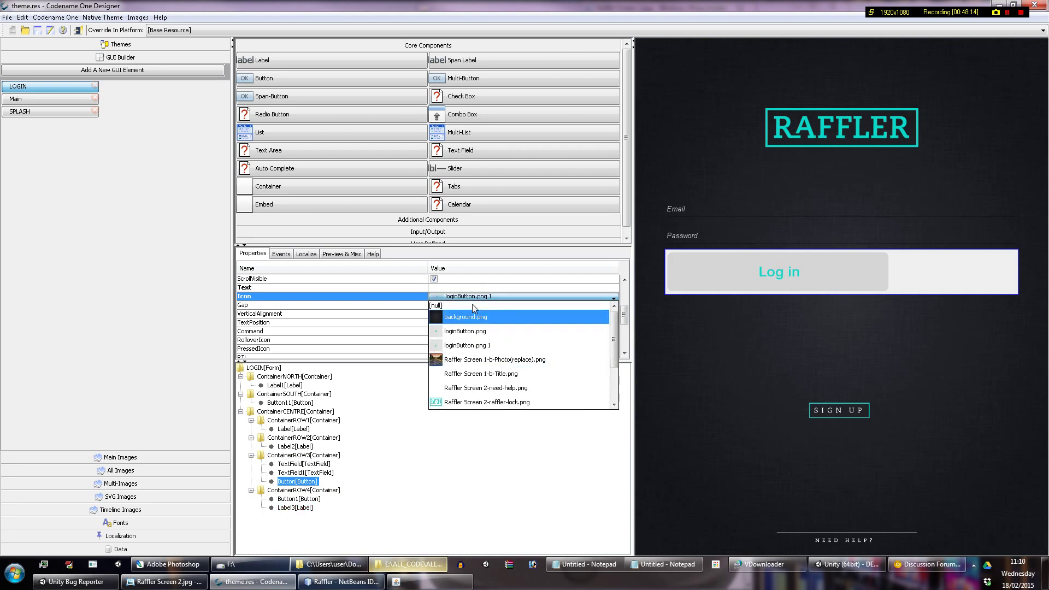
pyautogui.click(441, 18)
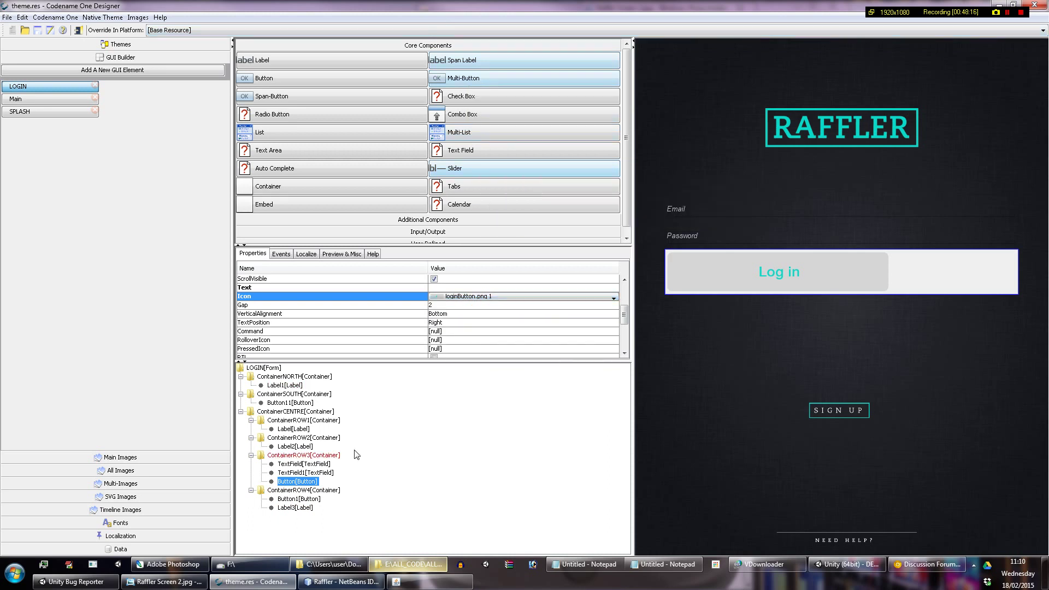
pyautogui.click(298, 464)
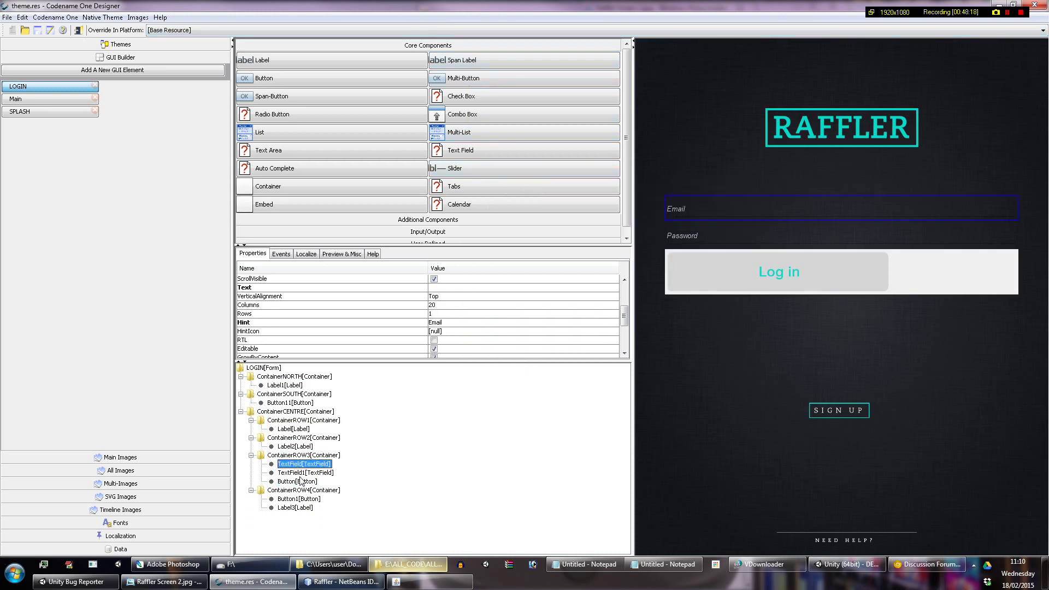
pyautogui.click(302, 483)
pyautogui.click(304, 473)
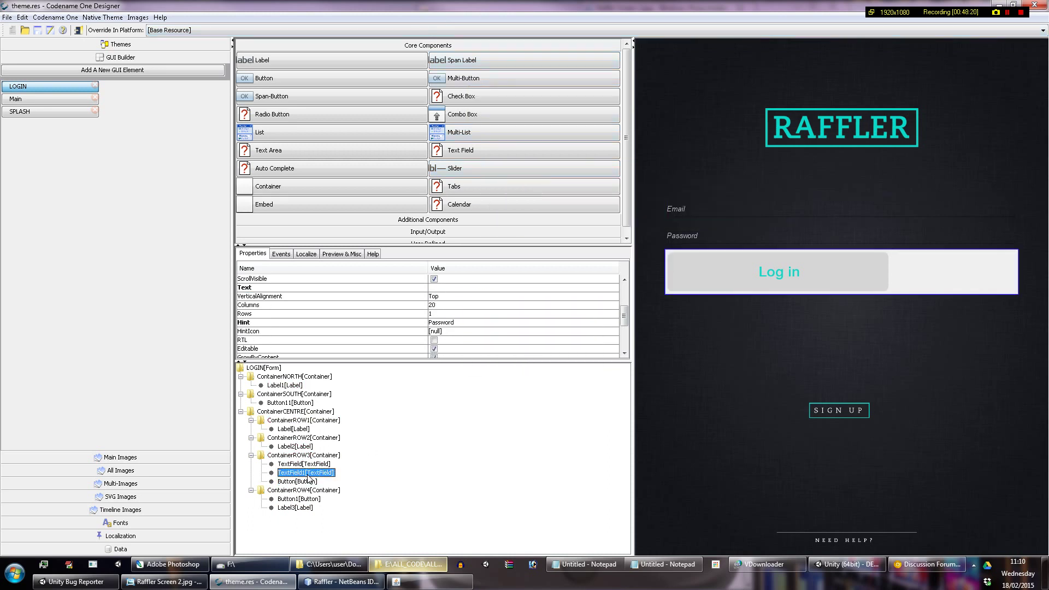
pyautogui.click(304, 482)
pyautogui.click(468, 298)
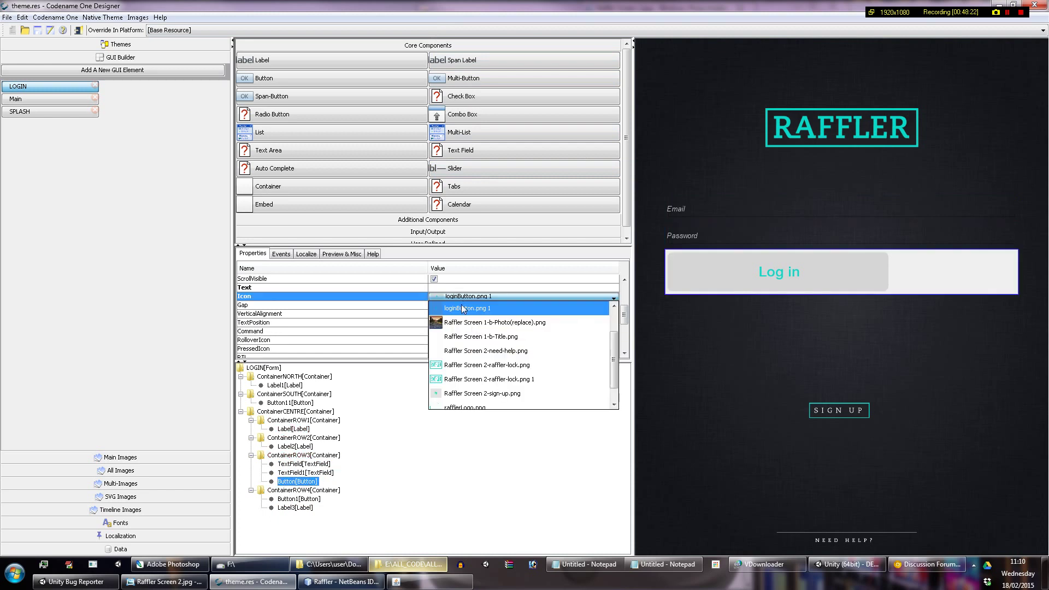
pyautogui.scroll(2, 461, 317)
pyautogui.click(454, 307)
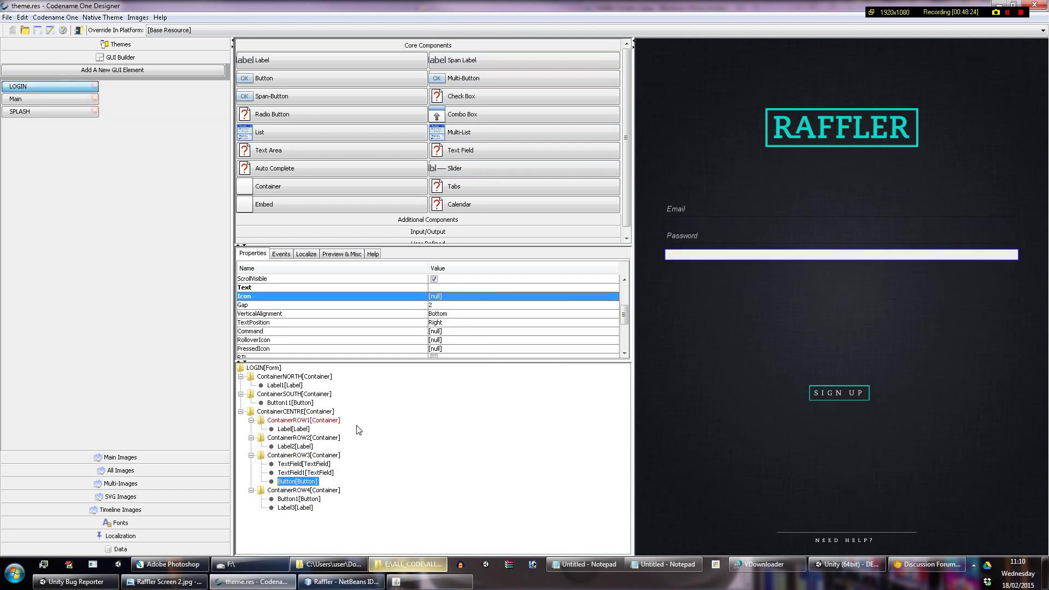
# Step: Override the derived background in the unselected style of the login button in ContainerROW3 and set its image to loginButton.png
pyautogui.rightClick(315, 483)
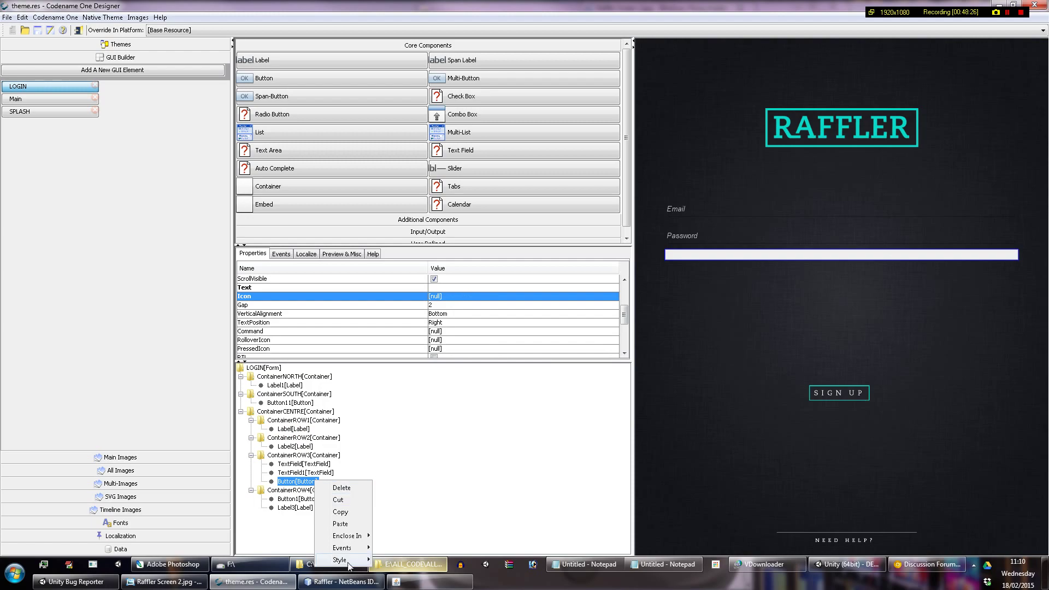
pyautogui.click(410, 527)
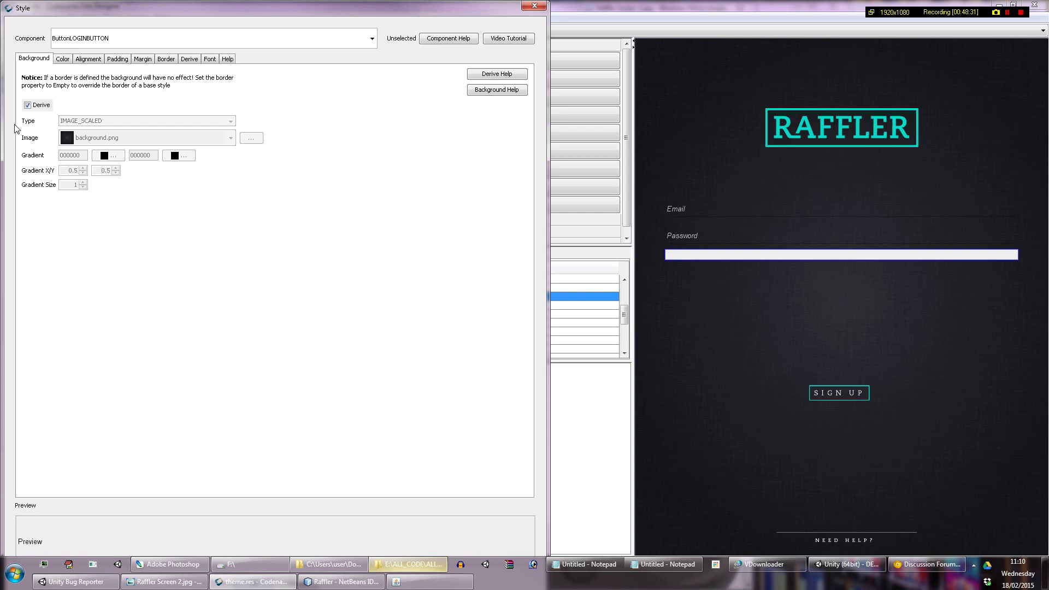
pyautogui.click(27, 105)
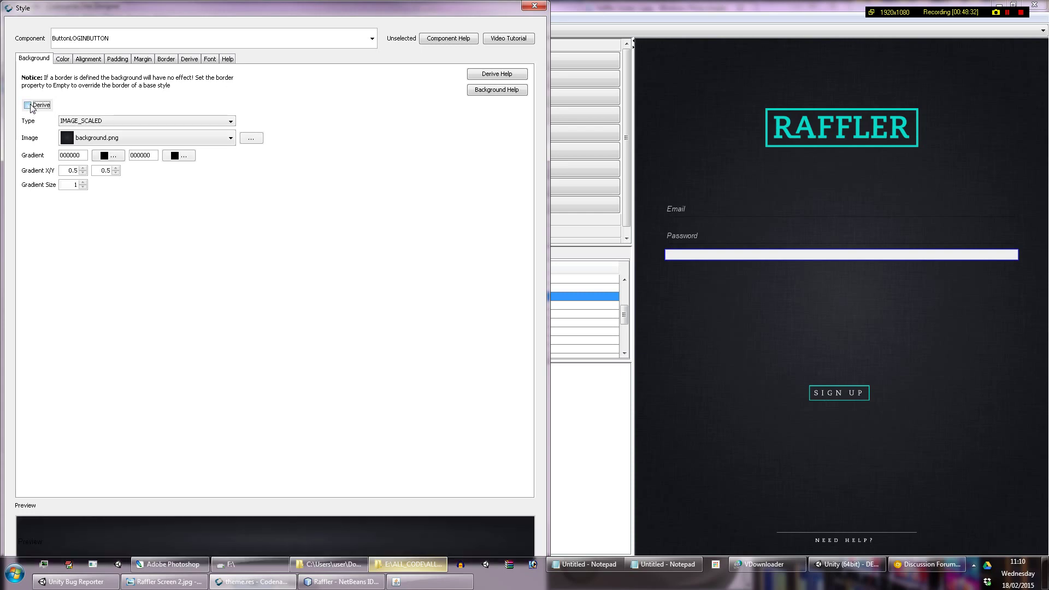
pyautogui.click(132, 140)
pyautogui.click(120, 167)
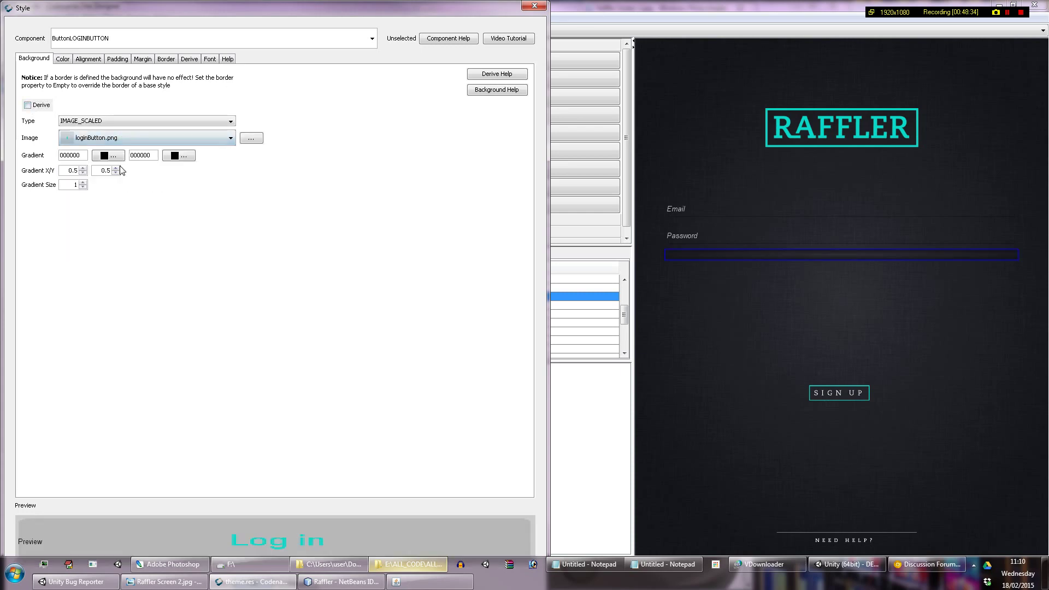
# Step: Try loginButton.png 1 as the background image of ButtonLOGINBUTTON and return to loginButton.png
pyautogui.click(129, 137)
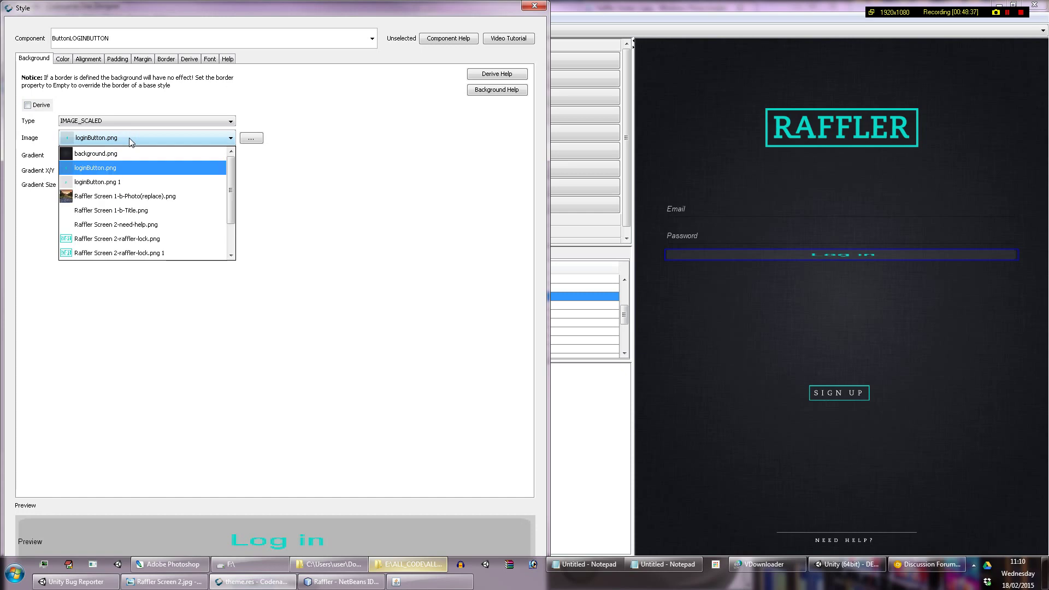
pyautogui.click(118, 183)
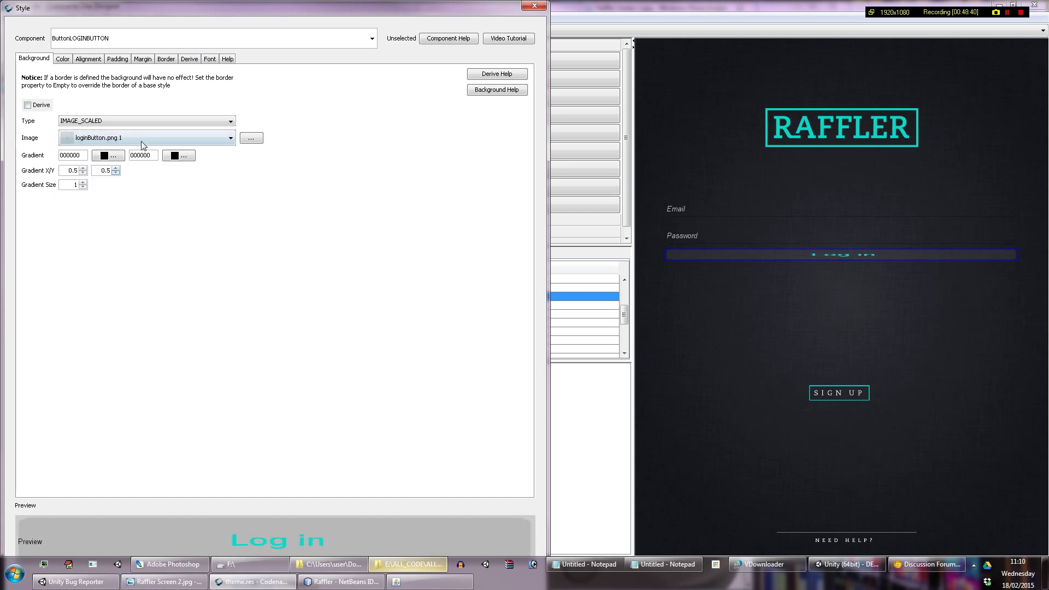
pyautogui.click(141, 139)
pyautogui.click(112, 169)
# Step: Override the derived padding of ButtonLOGINBUTTON and set the top padding to 8 in Screen Size Percentage
pyautogui.click(123, 62)
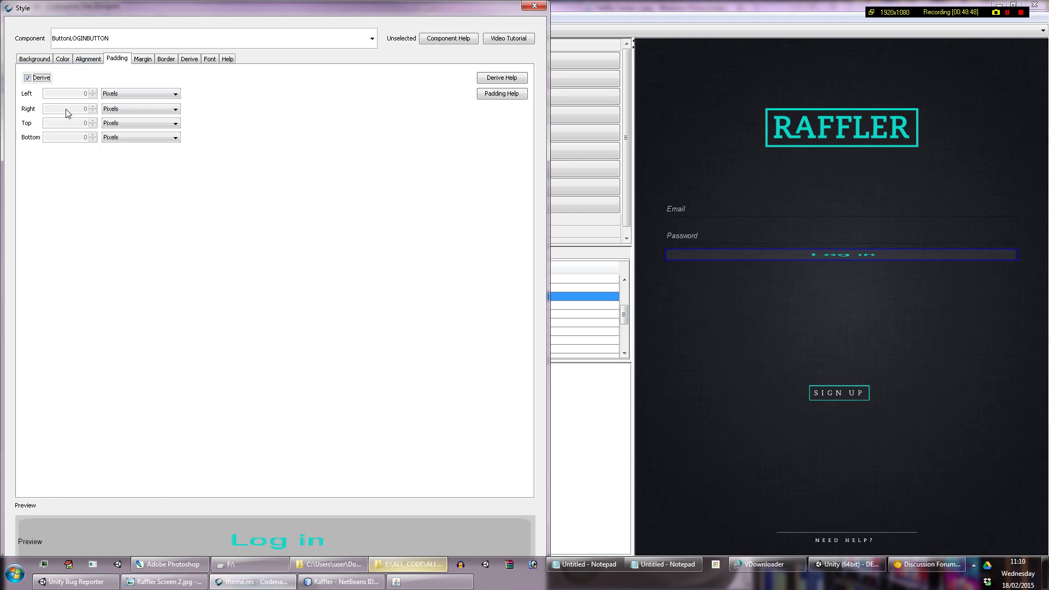
pyautogui.click(113, 124)
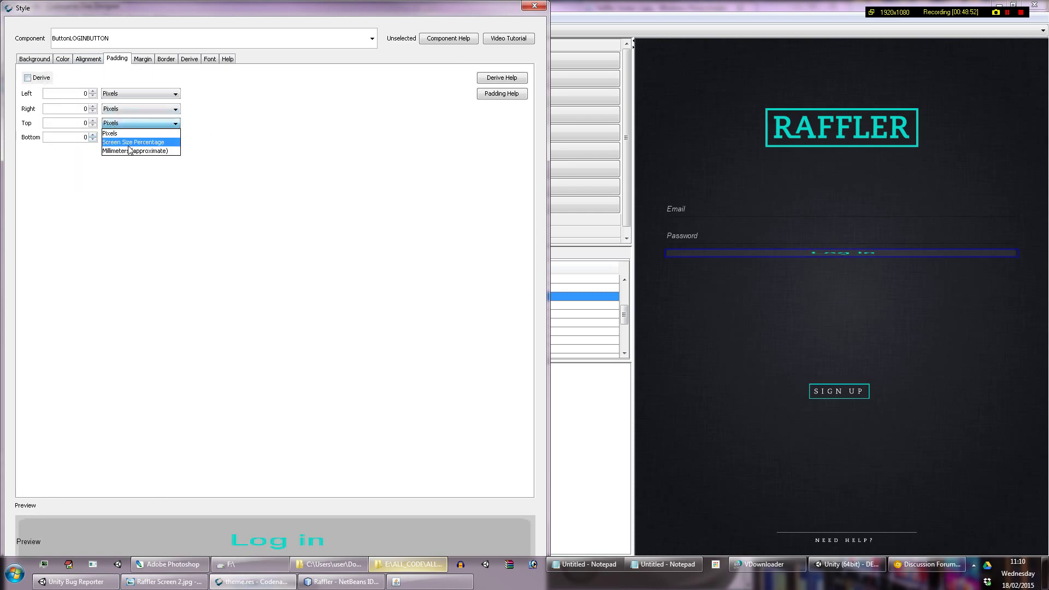
pyautogui.click(133, 142)
pyautogui.click(93, 120)
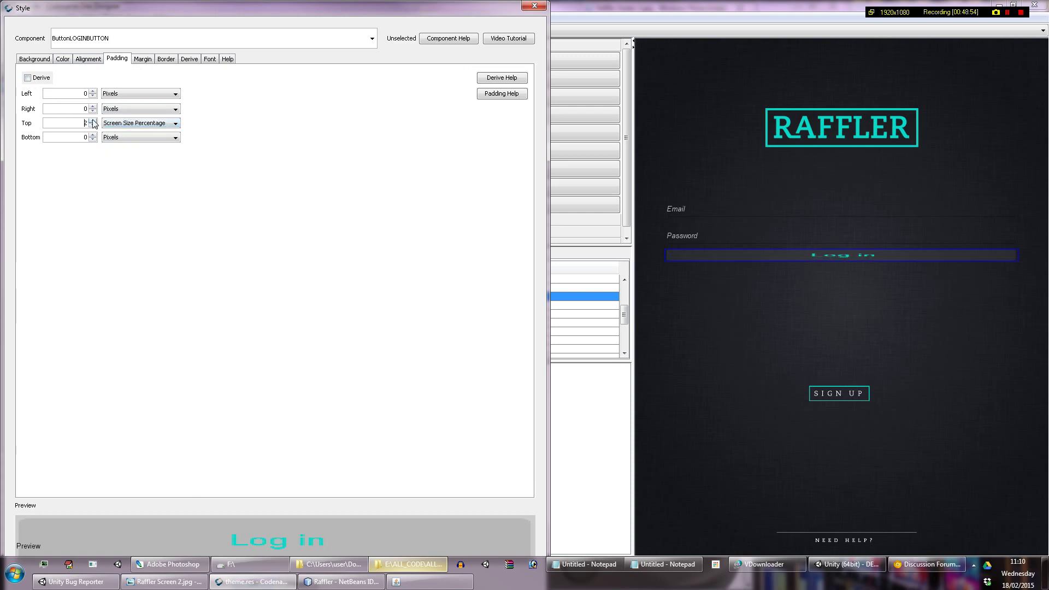
pyautogui.click(93, 121)
pyautogui.click(92, 121)
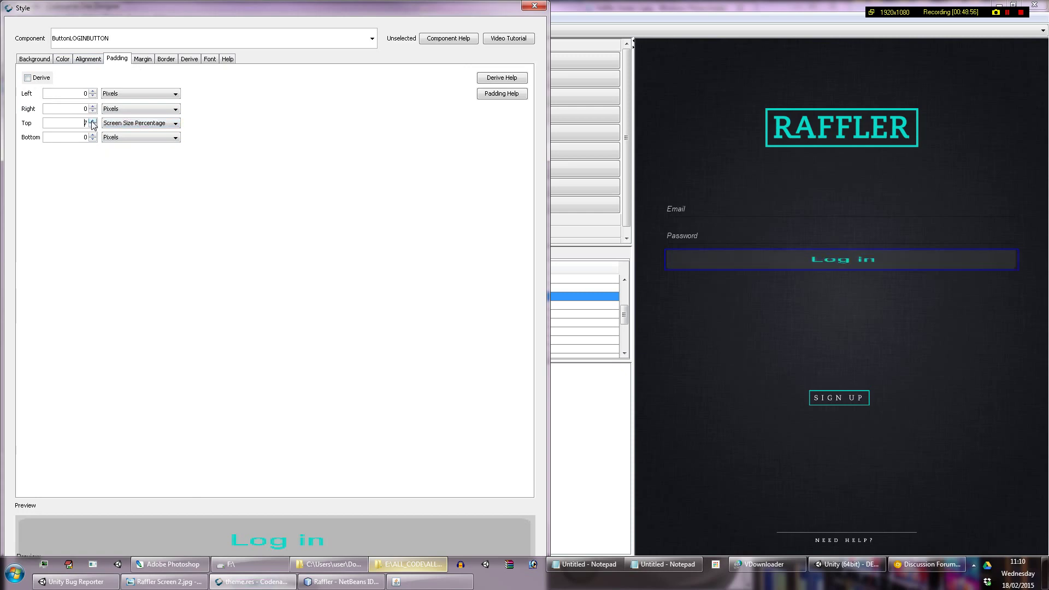
# Step: Try the background types IMAGE_ALIGNED_CENTER and IMAGE_SCALED_FIT for ButtonLOGINBUTTON
pyautogui.click(35, 59)
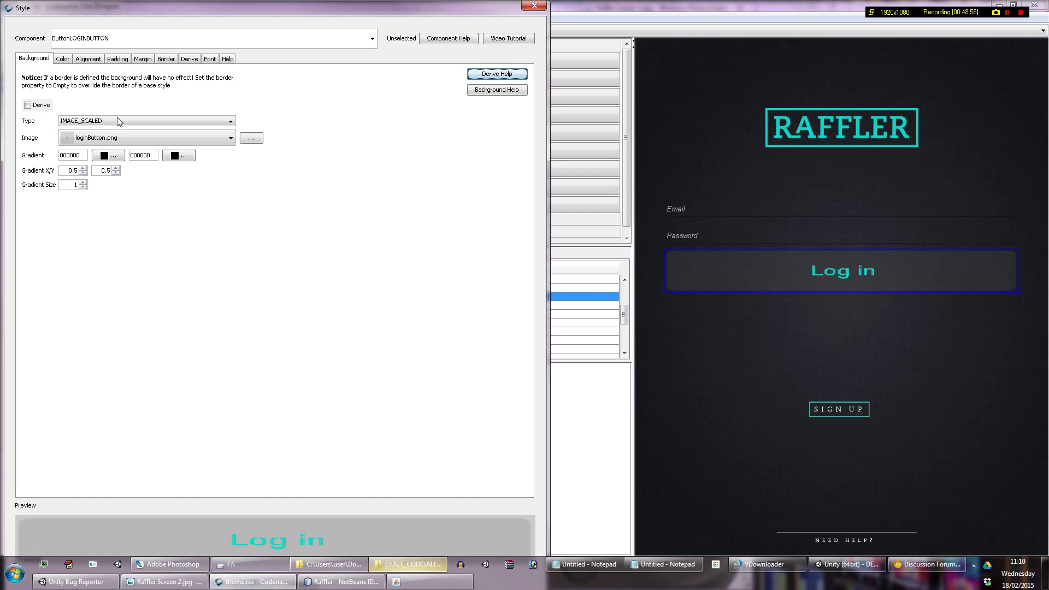
pyautogui.click(116, 121)
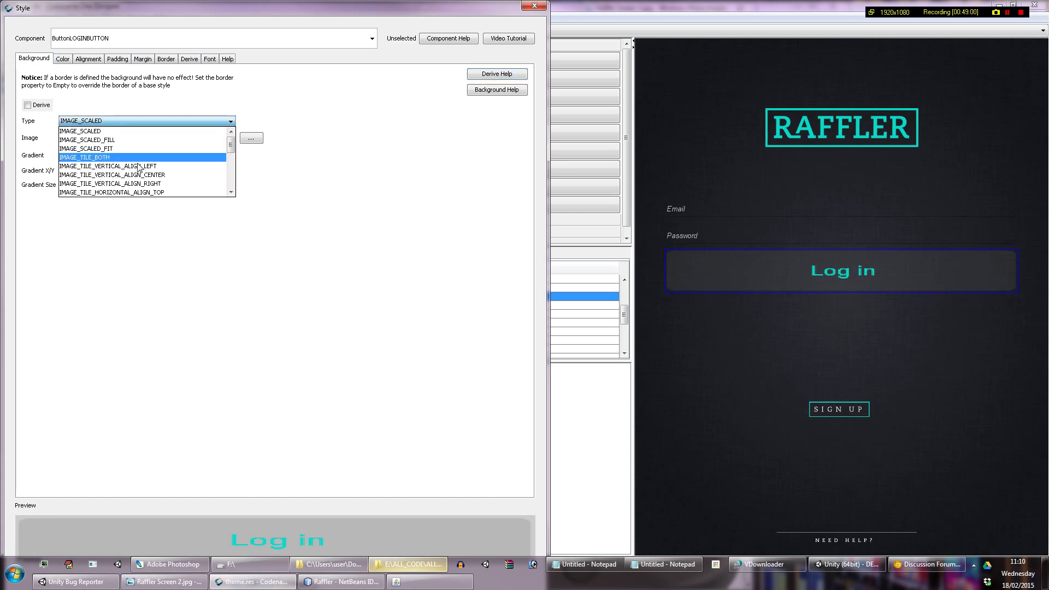
pyautogui.scroll(-3, 146, 174)
pyautogui.scroll(-1, 147, 175)
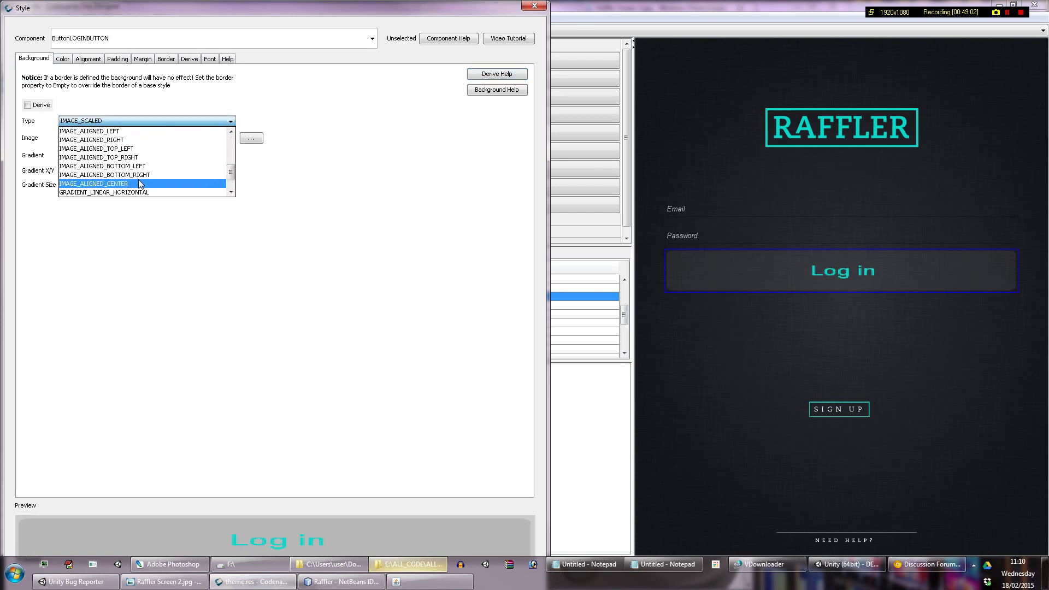
pyautogui.click(138, 179)
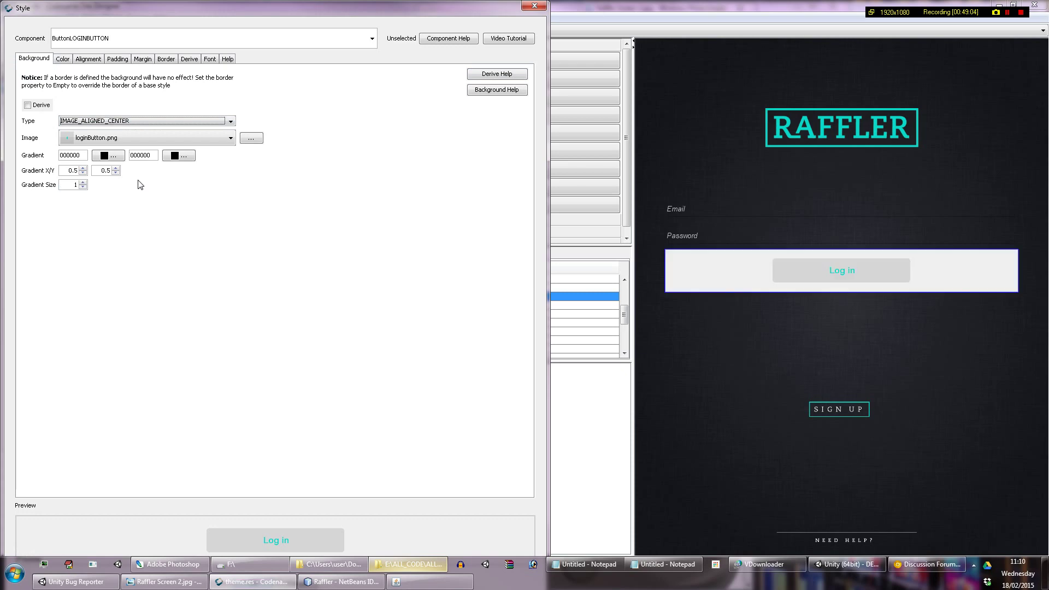
pyautogui.click(139, 121)
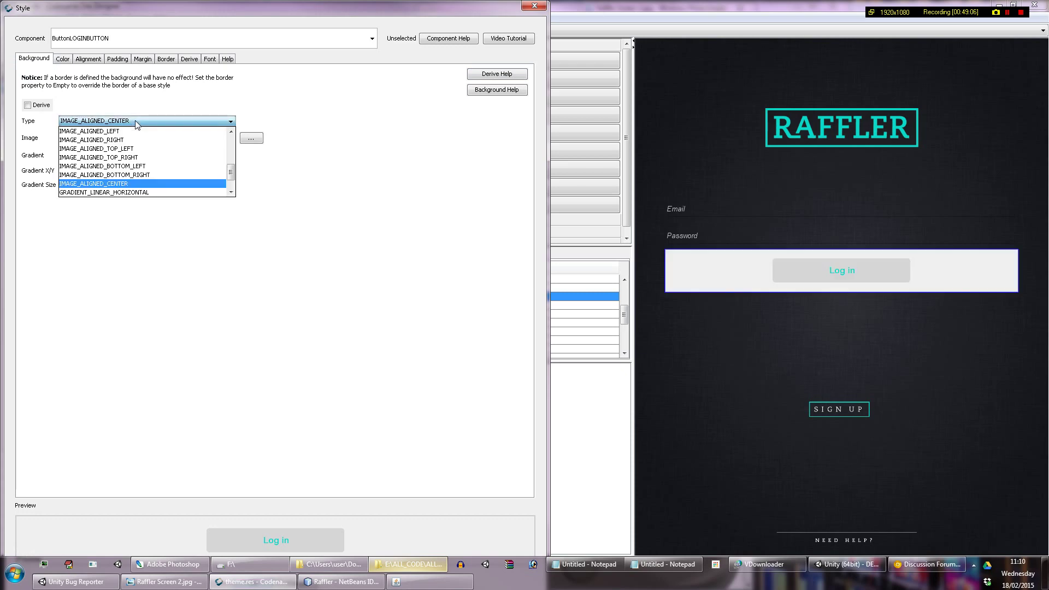
pyautogui.scroll(2, 139, 152)
pyautogui.scroll(2, 140, 151)
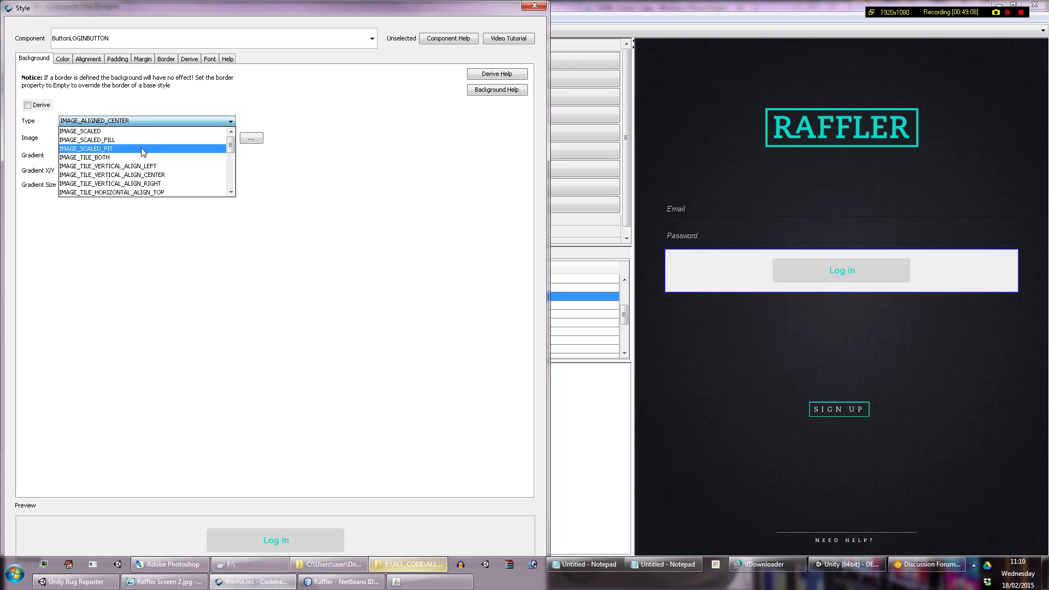
pyautogui.click(143, 149)
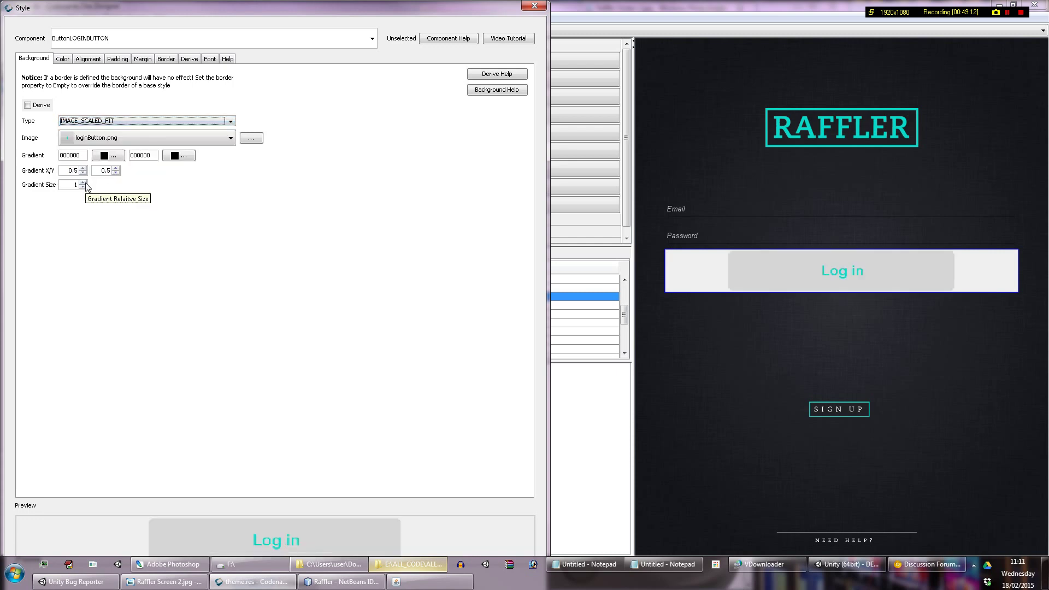
# Step: Set the background type of ButtonLOGINBUTTON to IMAGE_SCALED_FILL, reduce its top padding to 7 percent, and close the style settings
pyautogui.click(114, 123)
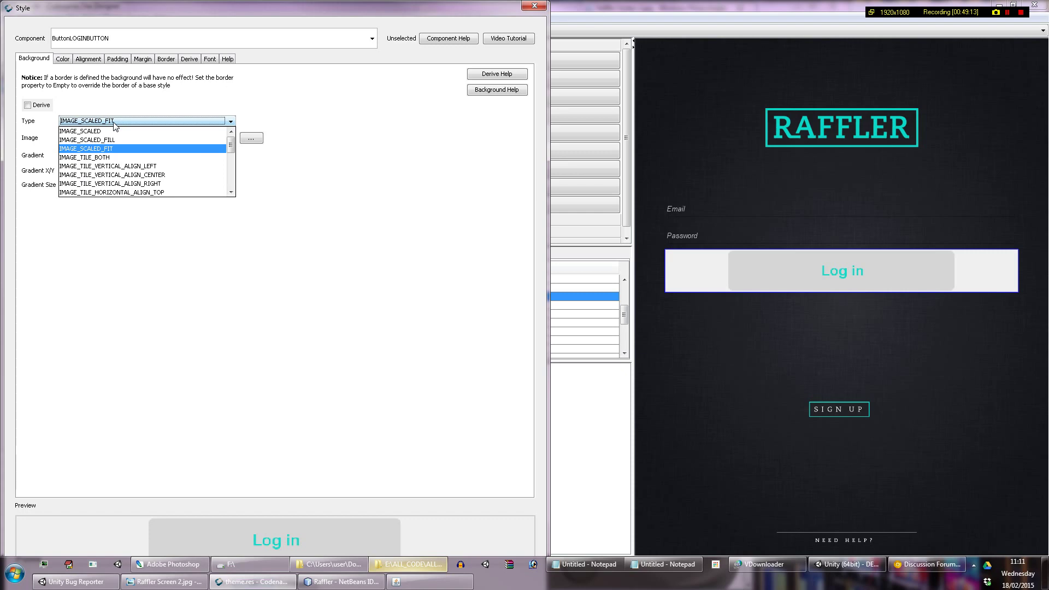
pyautogui.click(106, 140)
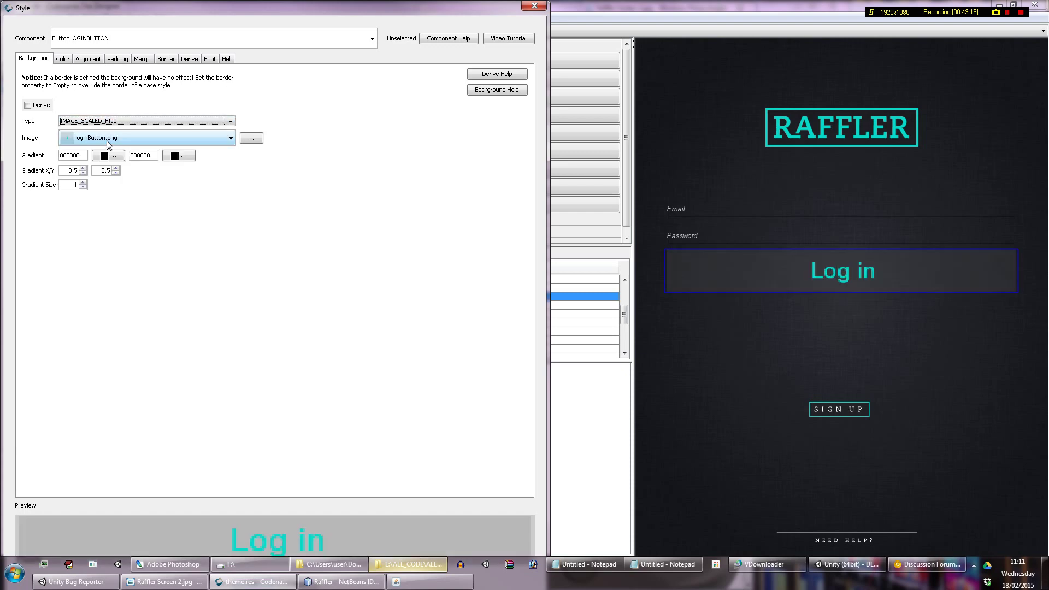
pyautogui.click(115, 61)
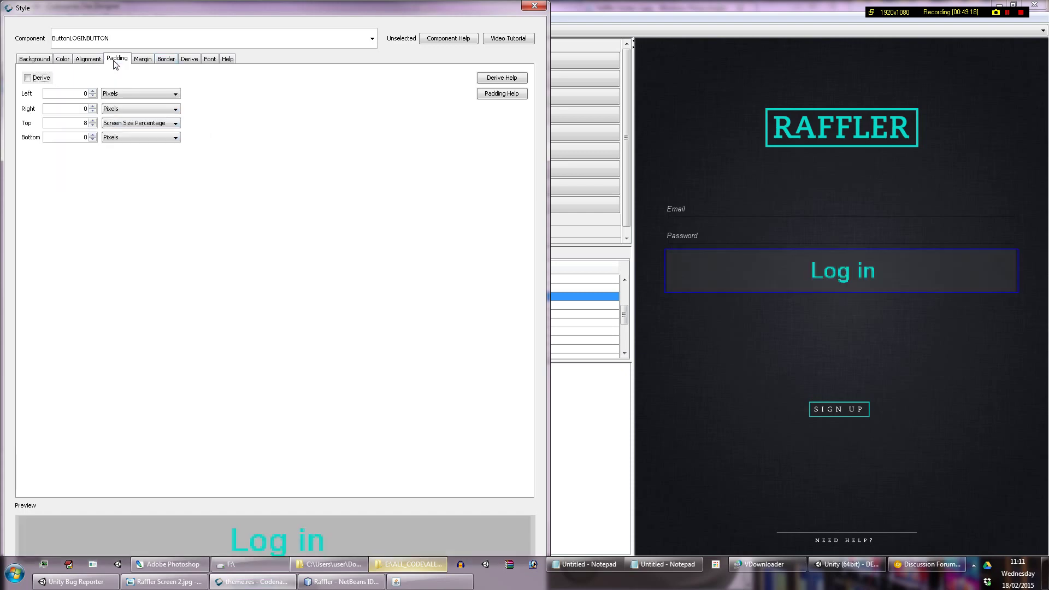
pyautogui.click(92, 126)
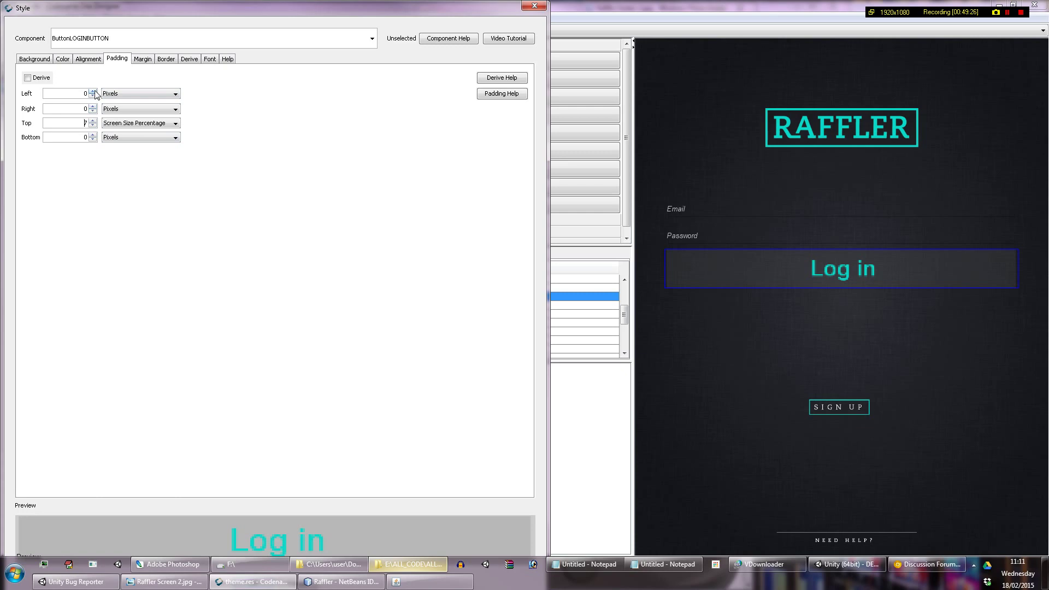
pyautogui.press('Escape')
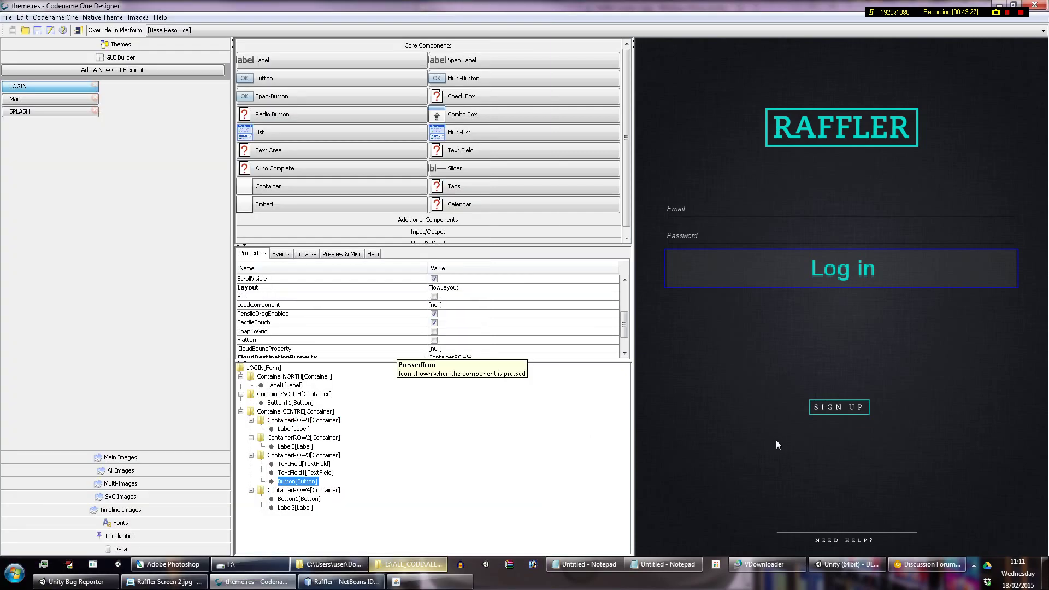
pyautogui.click(776, 441)
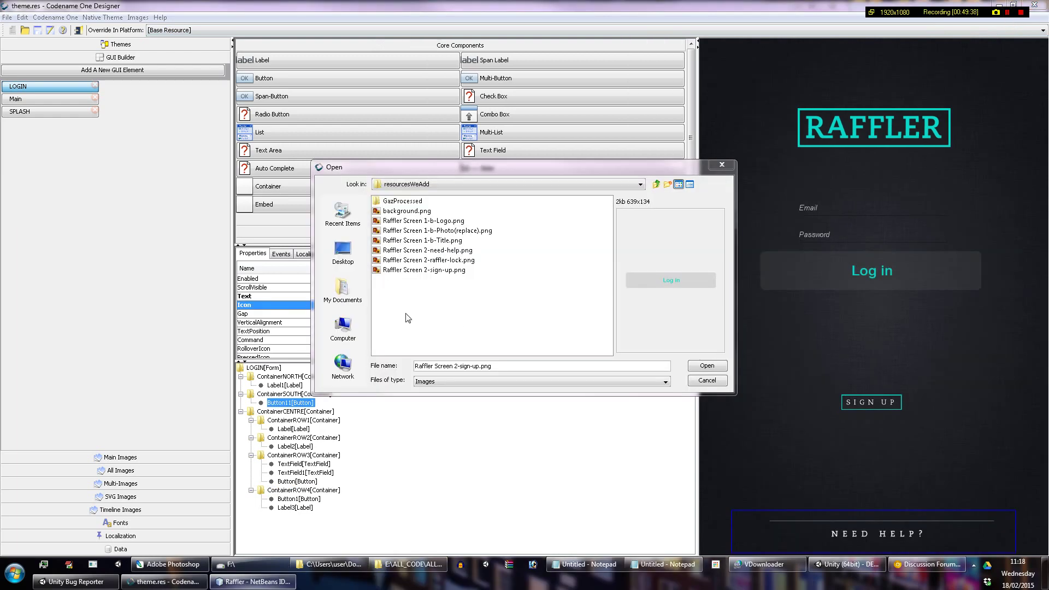
pyautogui.click(717, 366)
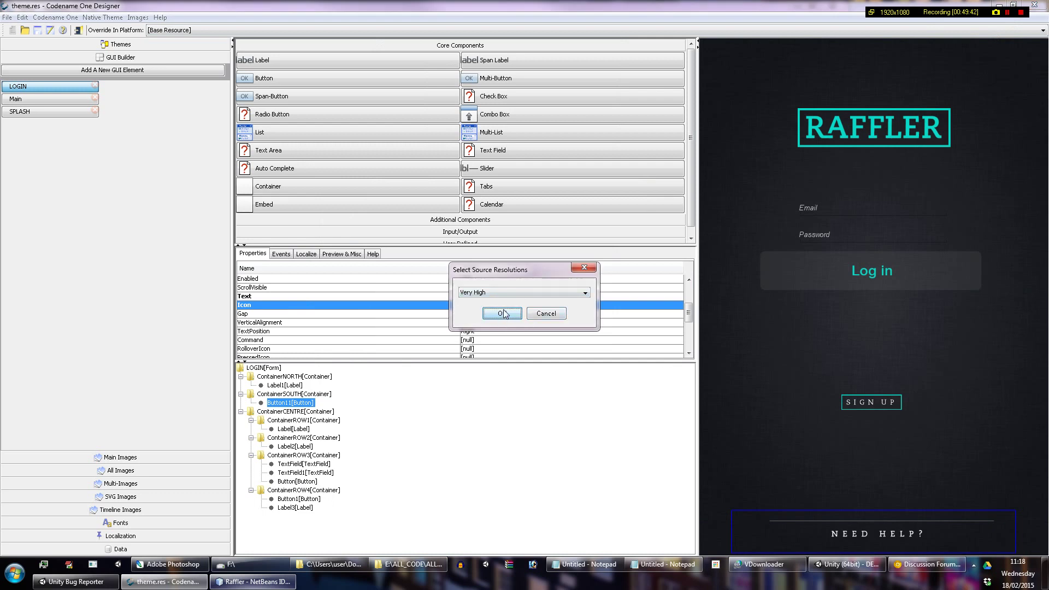
pyautogui.click(553, 312)
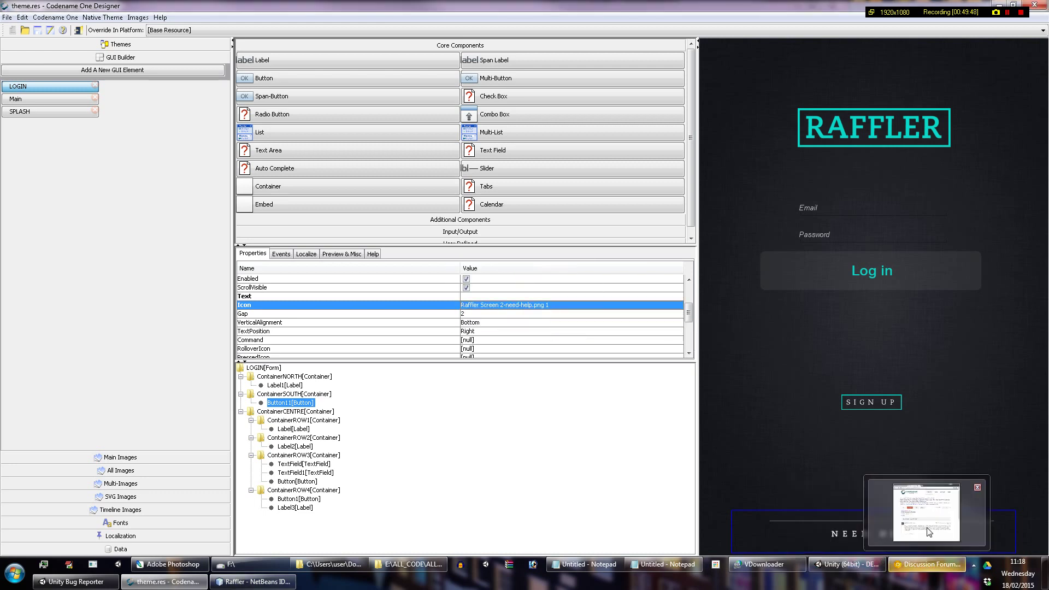
# Step: Select the sign-up button and quick-add signUpButton.png from the GazProcessed folder as a multi-image with Very High source resolution
pyautogui.click(887, 402)
pyautogui.click(137, 18)
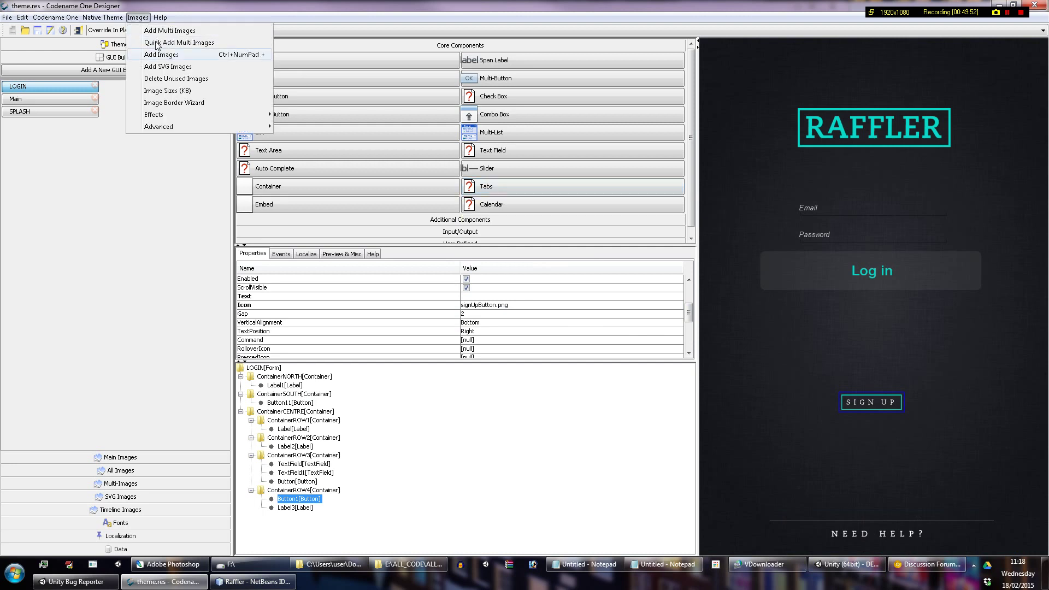
pyautogui.click(157, 44)
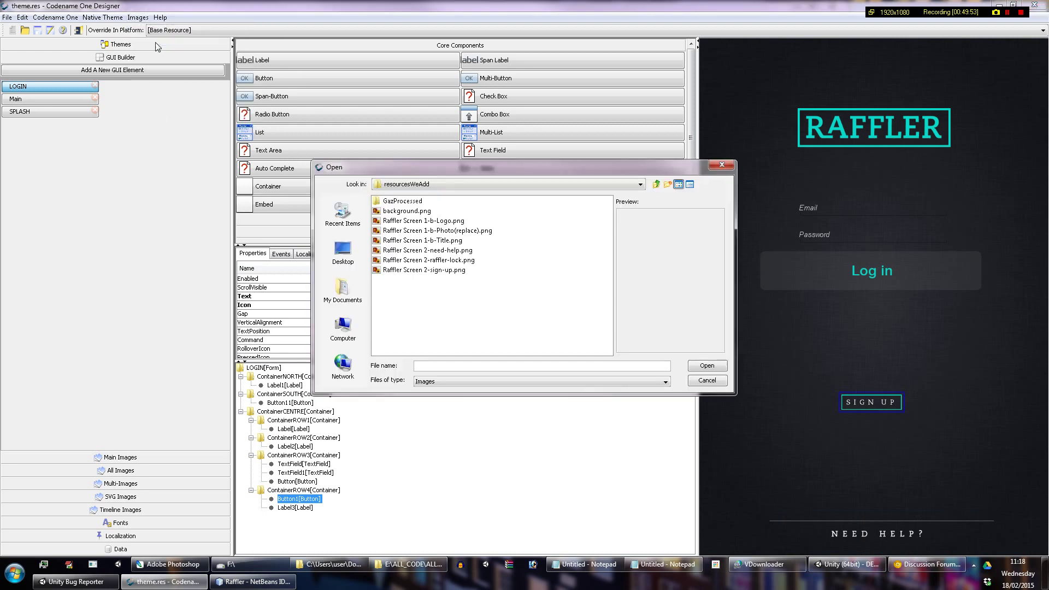
pyautogui.click(406, 203)
pyautogui.doubleClick(406, 203)
pyautogui.click(409, 213)
pyautogui.click(410, 221)
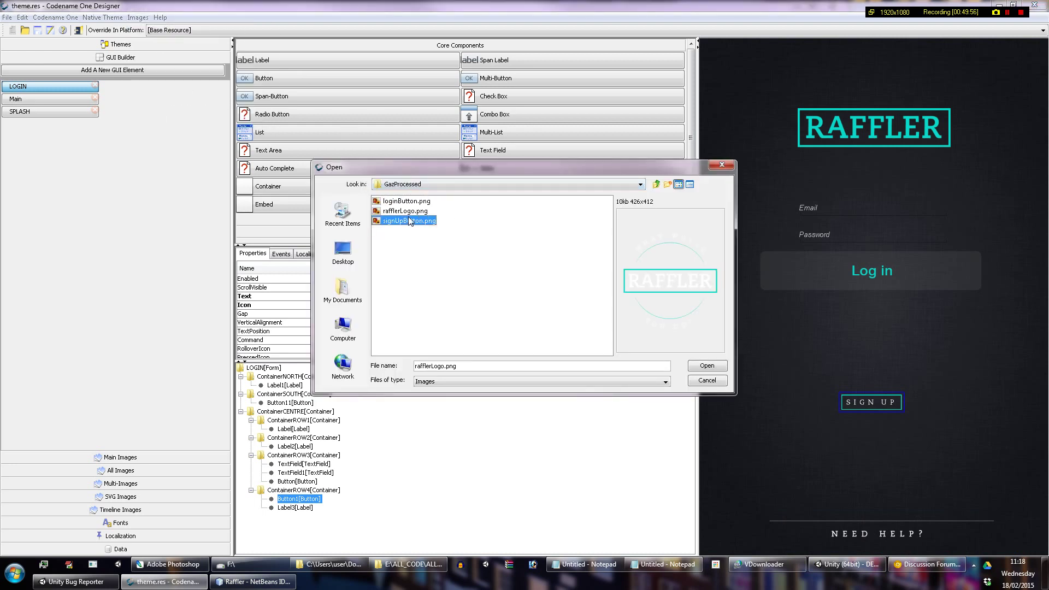
pyautogui.click(719, 366)
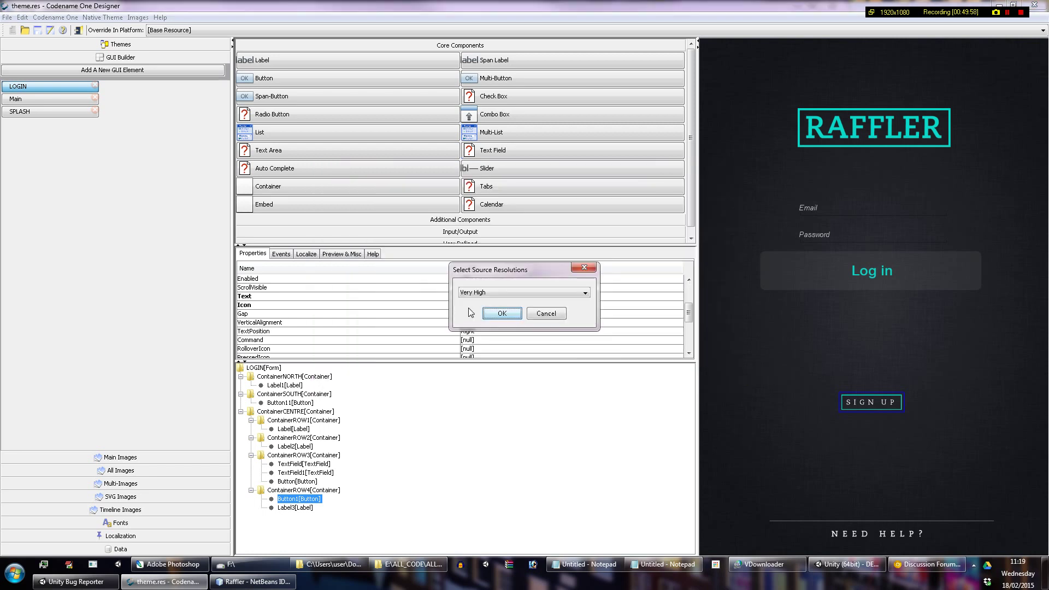
pyautogui.click(505, 316)
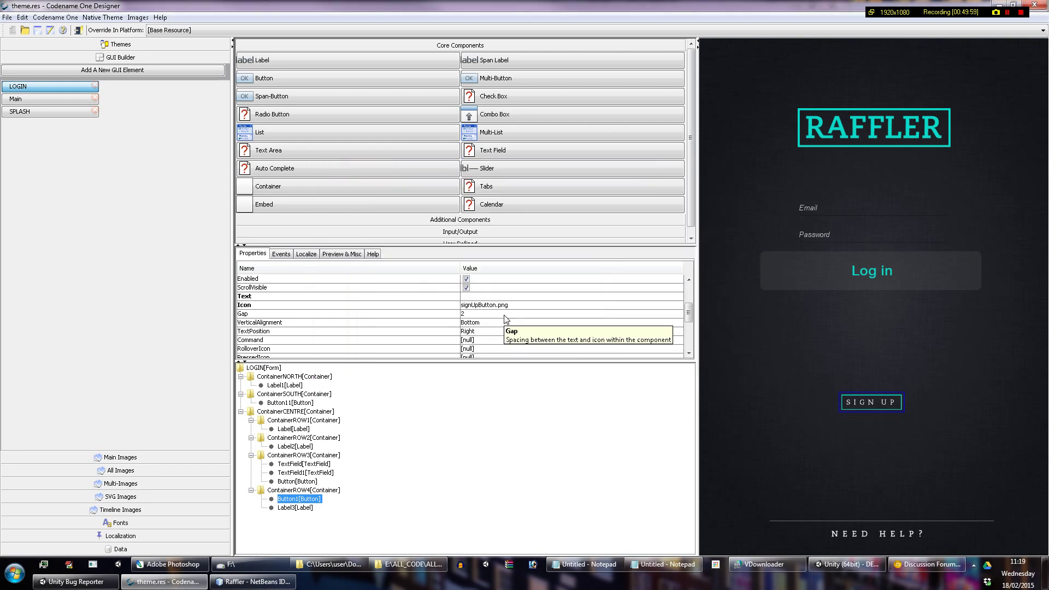
# Step: Change the icon of the sign-up button in ContainerROW4 to signUpButton.png 1
pyautogui.click(303, 492)
pyautogui.click(318, 499)
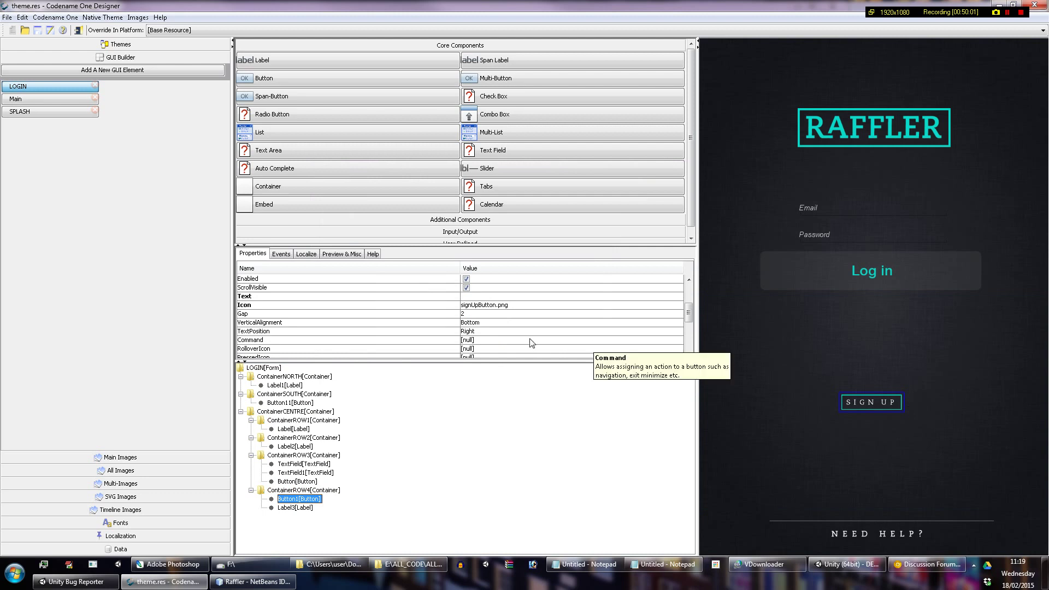
pyautogui.click(515, 306)
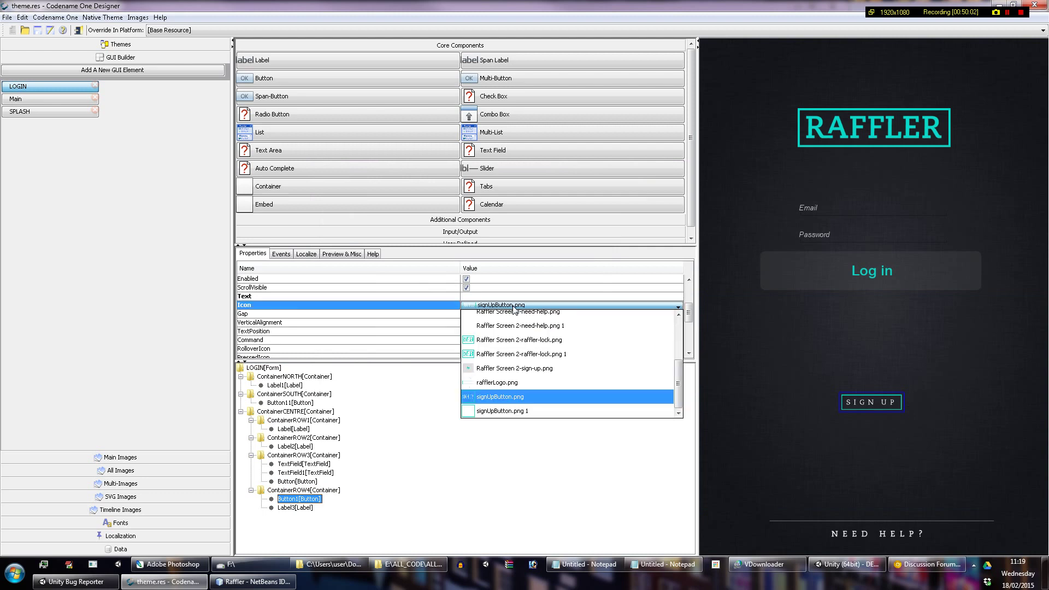
pyautogui.click(522, 405)
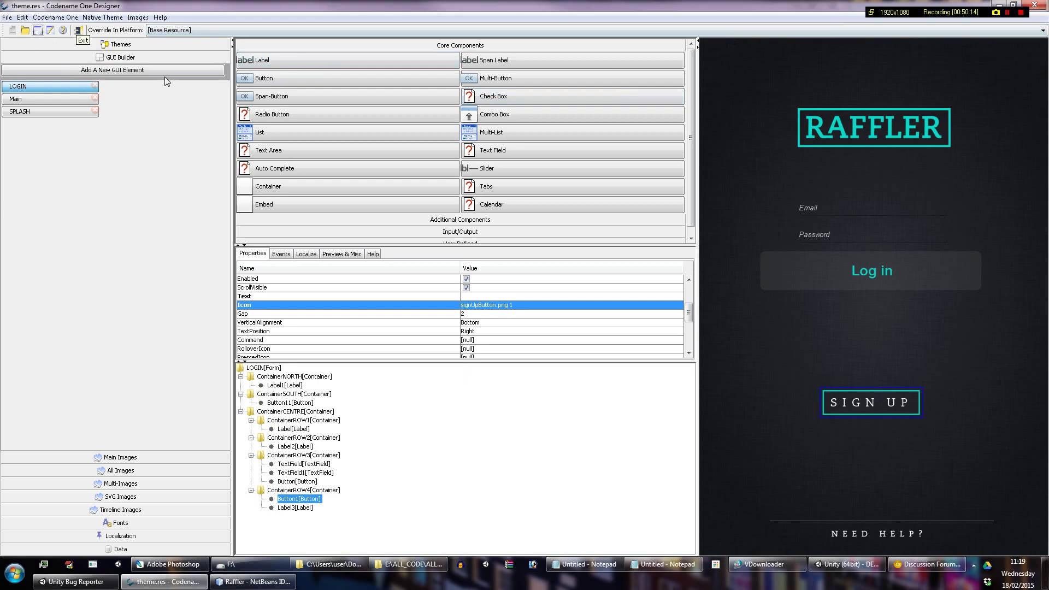
# Step: Switch to NetBeans and run the Raffler project in the simulator
pyautogui.click(253, 581)
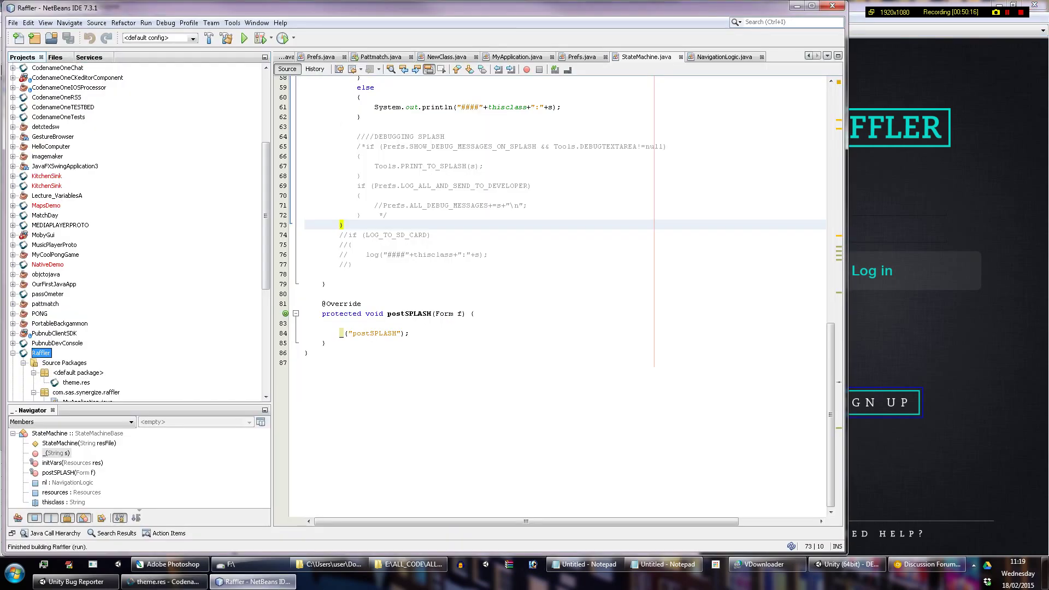
pyautogui.click(245, 38)
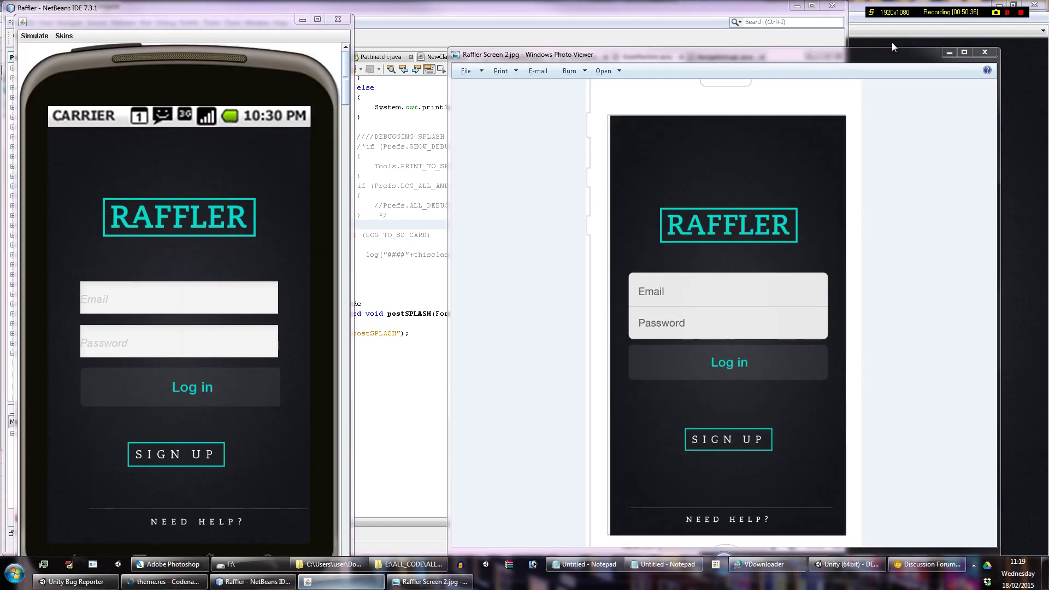
# Step: Arrange the simulator window beside the Raffler Screen 2.jpg mockup to compare the two login screens
pyautogui.moveTo(778, 58); pyautogui.dragTo(784, 24)
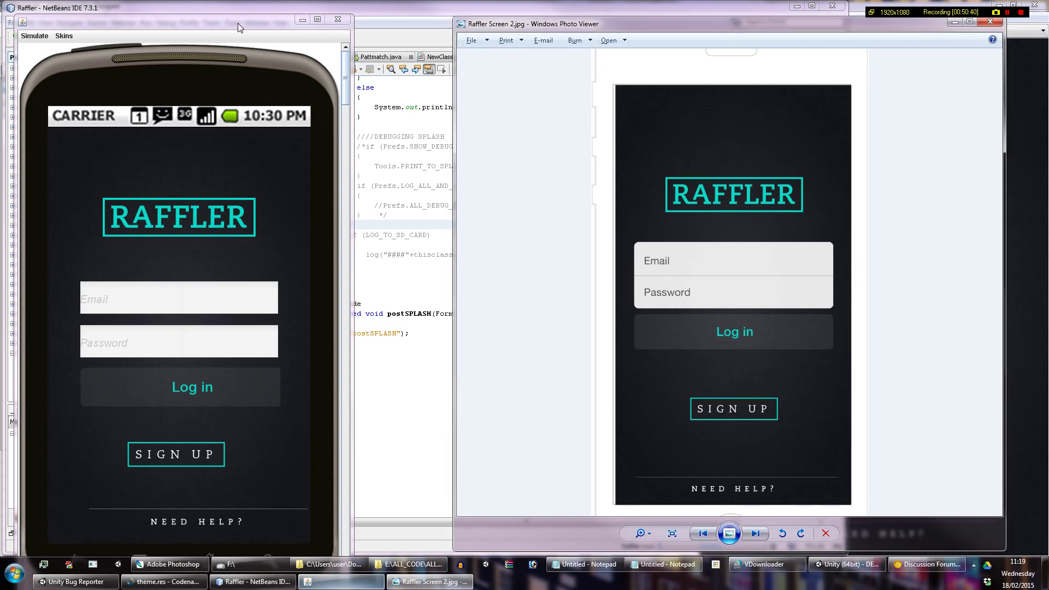
pyautogui.click(193, 22)
pyautogui.moveTo(192, 22); pyautogui.dragTo(442, 9)
pyautogui.moveTo(595, 78); pyautogui.dragTo(597, 95)
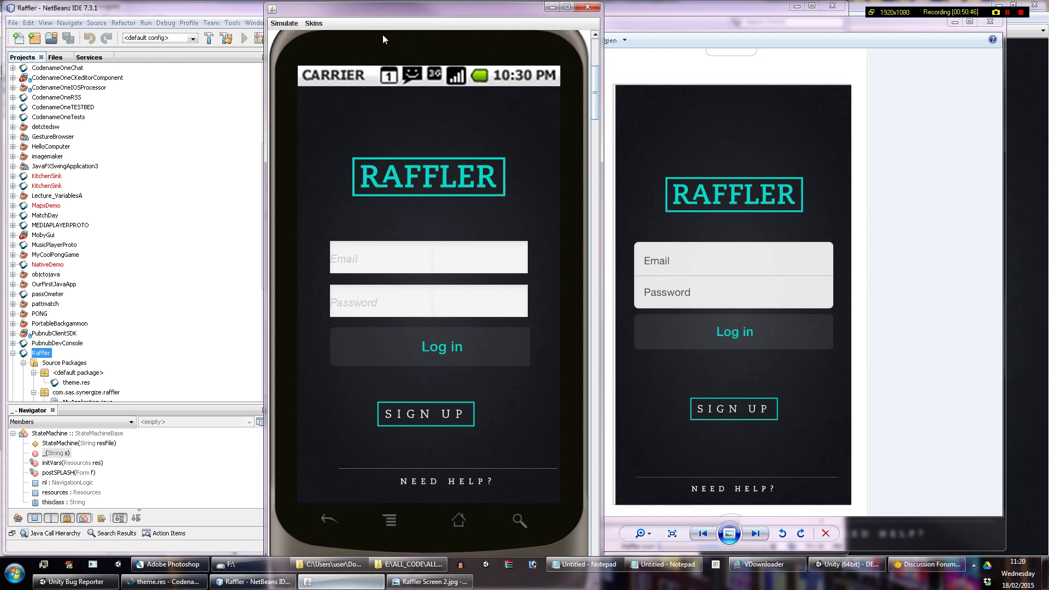
pyautogui.moveTo(381, 16)
pyautogui.mouseDown()
pyautogui.moveTo(407, 9)
pyautogui.moveTo(398, 15)
pyautogui.mouseUp()
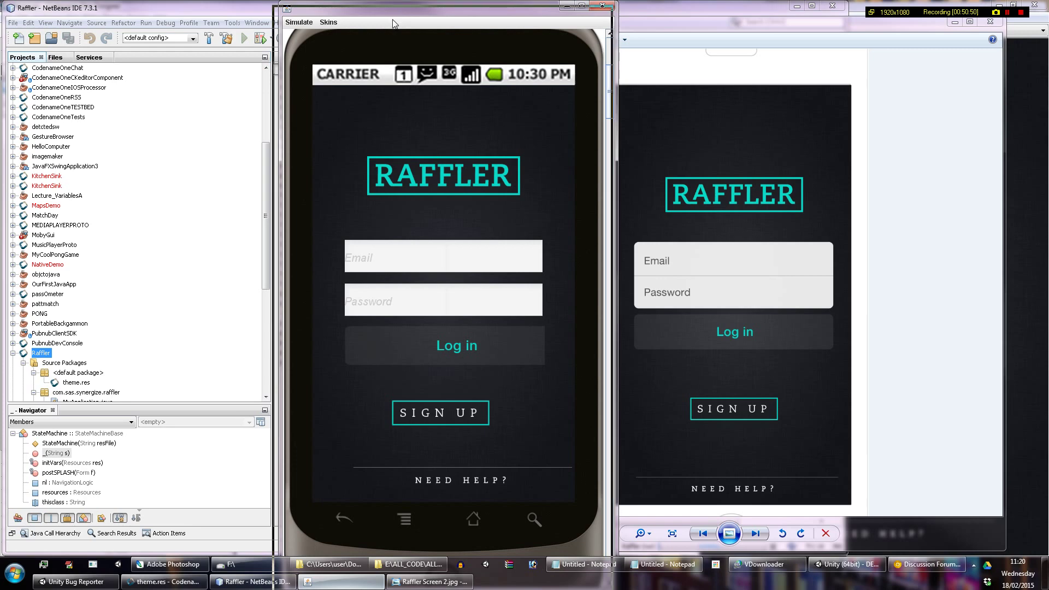
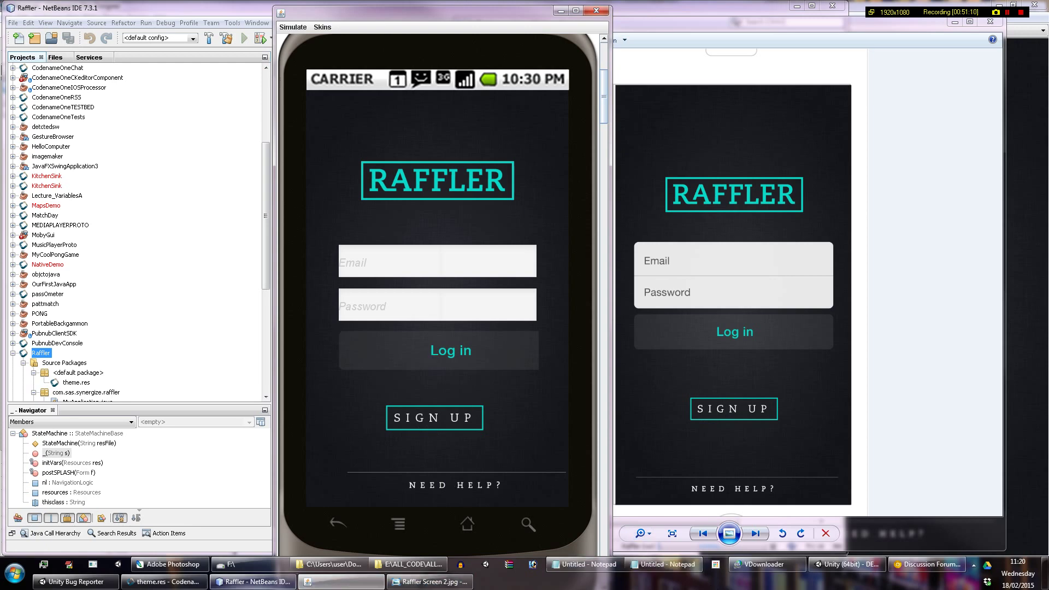
# Step: Switch to Codename One Designer and inspect the properties and style options of the NEED HELP? button in ContainerSOUTH
pyautogui.click(183, 585)
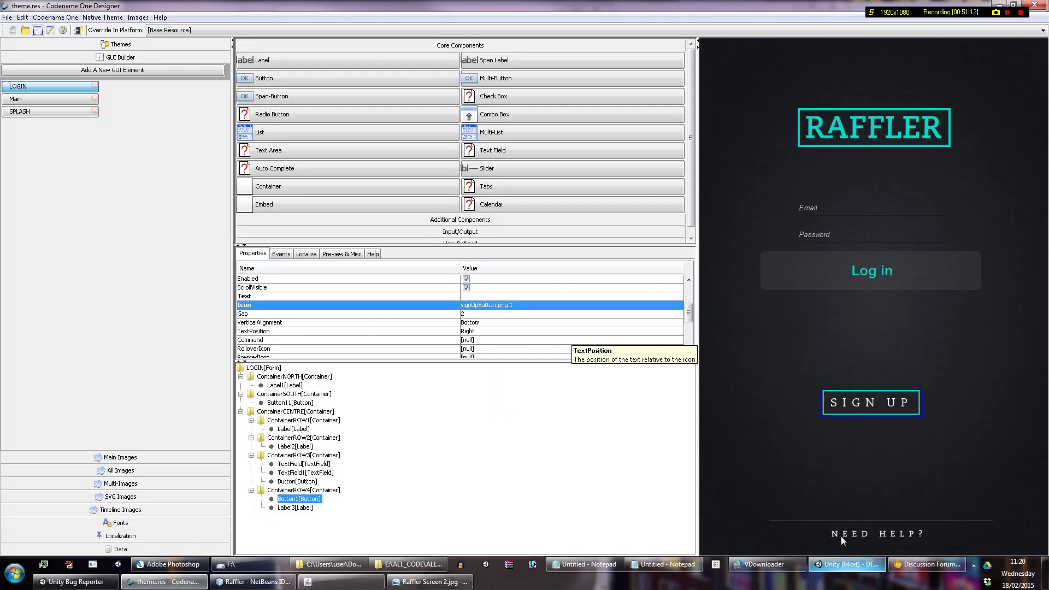
pyautogui.click(851, 521)
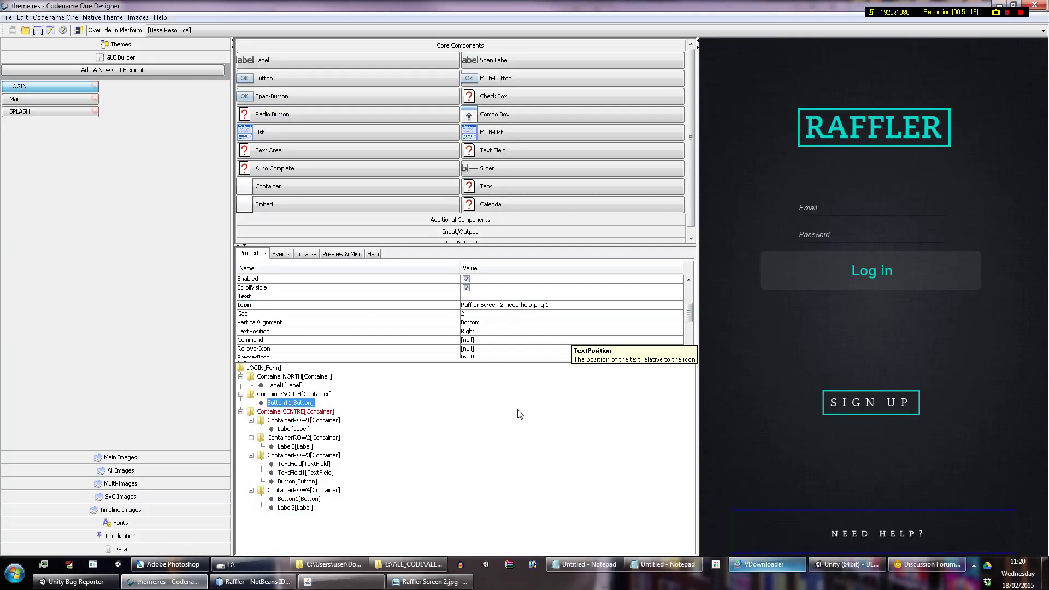
pyautogui.click(501, 297)
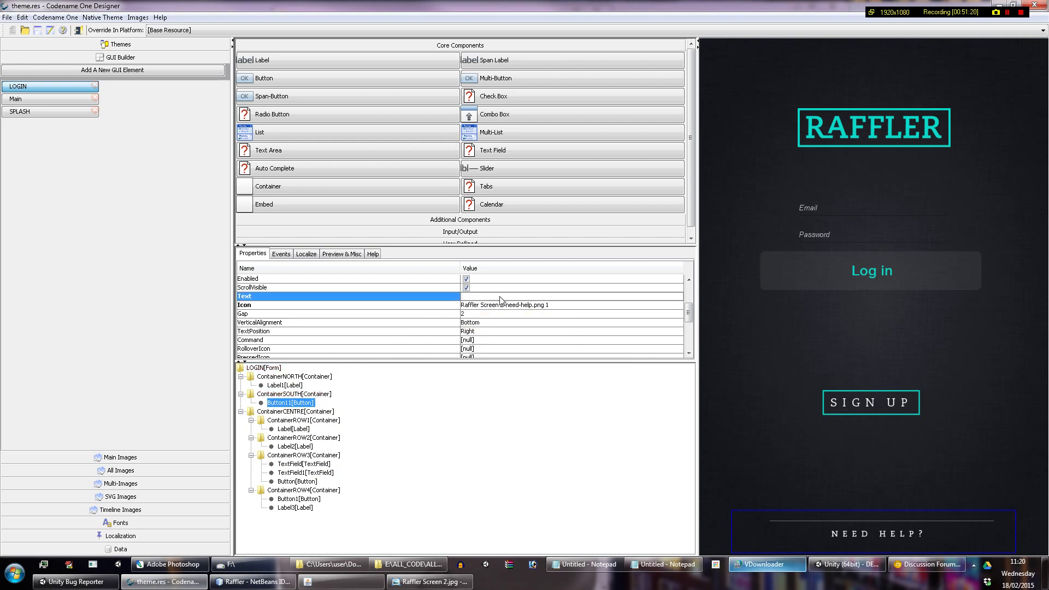
pyautogui.scroll(2, 589, 320)
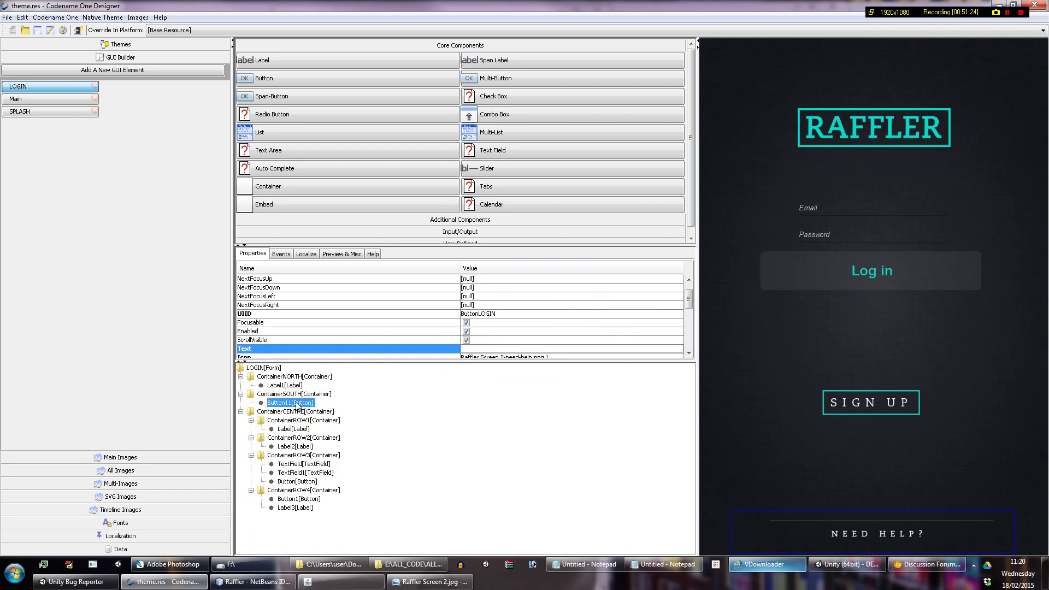
pyautogui.rightClick(297, 405)
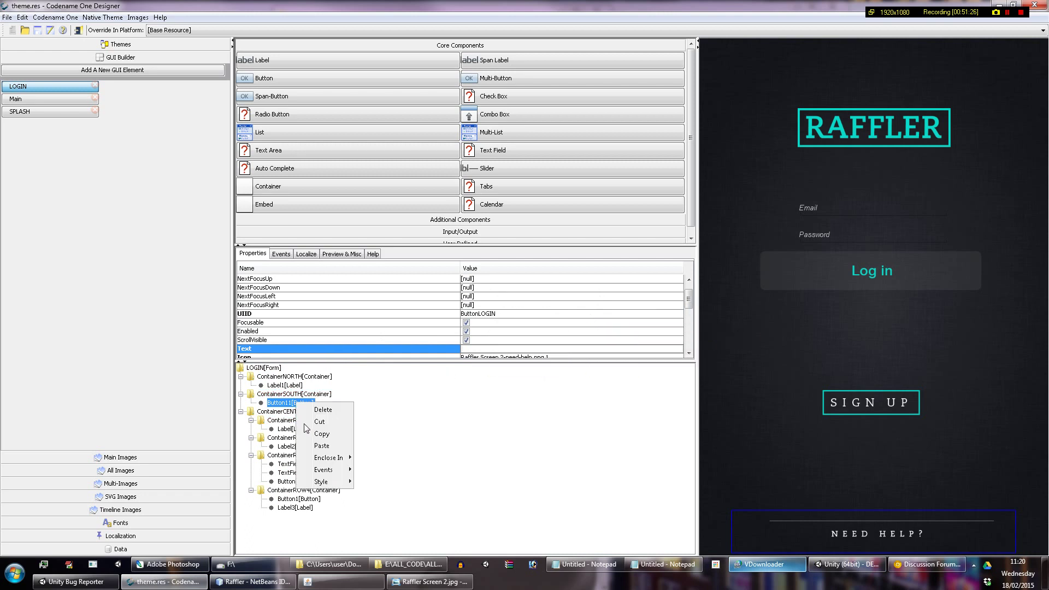
pyautogui.moveTo(328, 482)
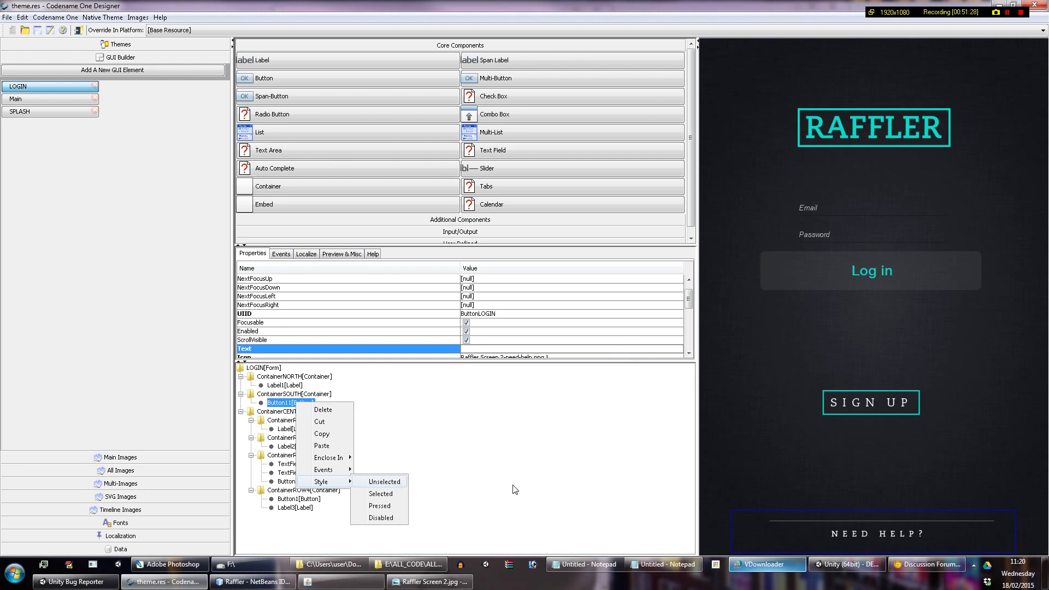
# Step: Preview Raffler Screen 2-need-help.png from the resourcesWeAdd folder, close the preview, and open the file in Photoshop
pyautogui.click(409, 564)
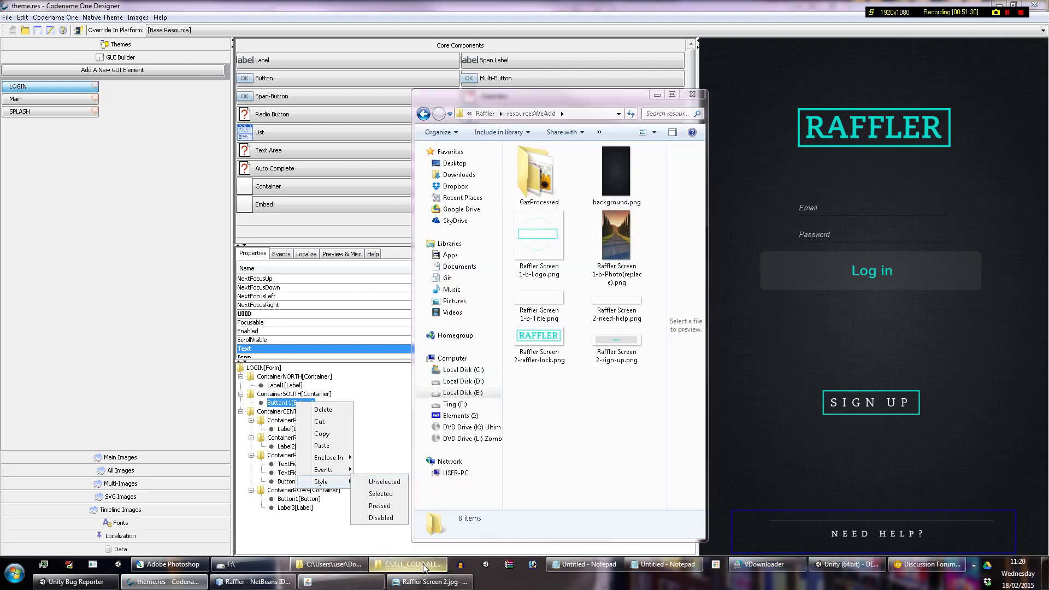
pyautogui.click(628, 307)
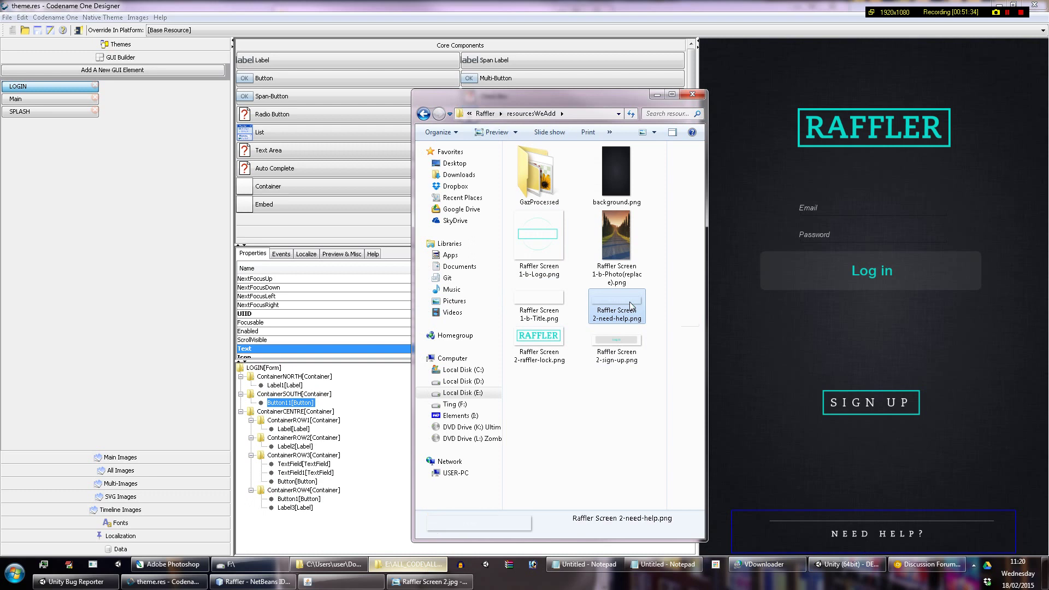
pyautogui.doubleClick(630, 306)
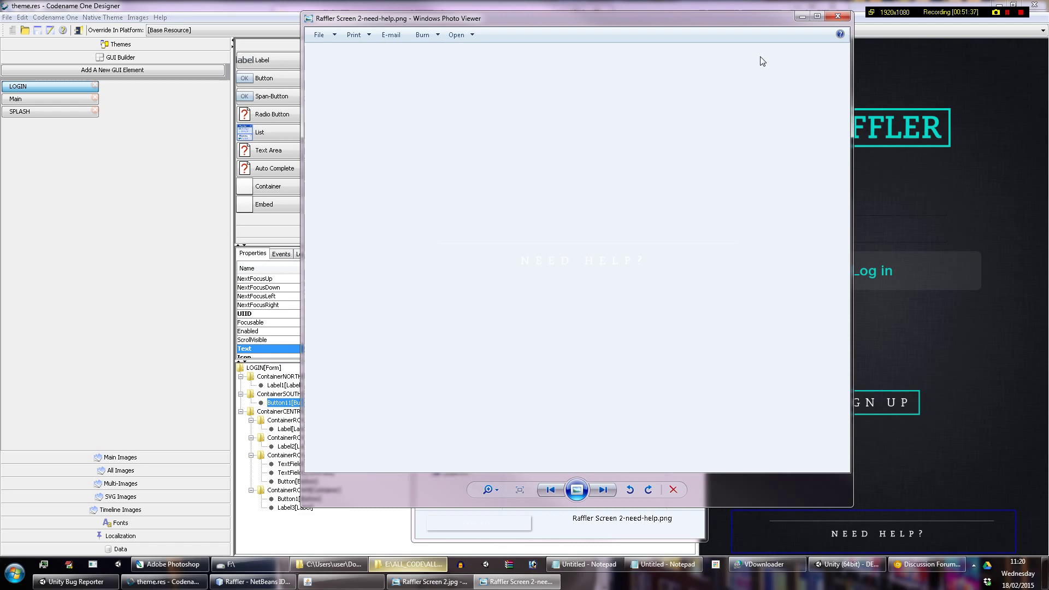
pyautogui.click(838, 16)
pyautogui.moveTo(619, 312); pyautogui.dragTo(350, 350)
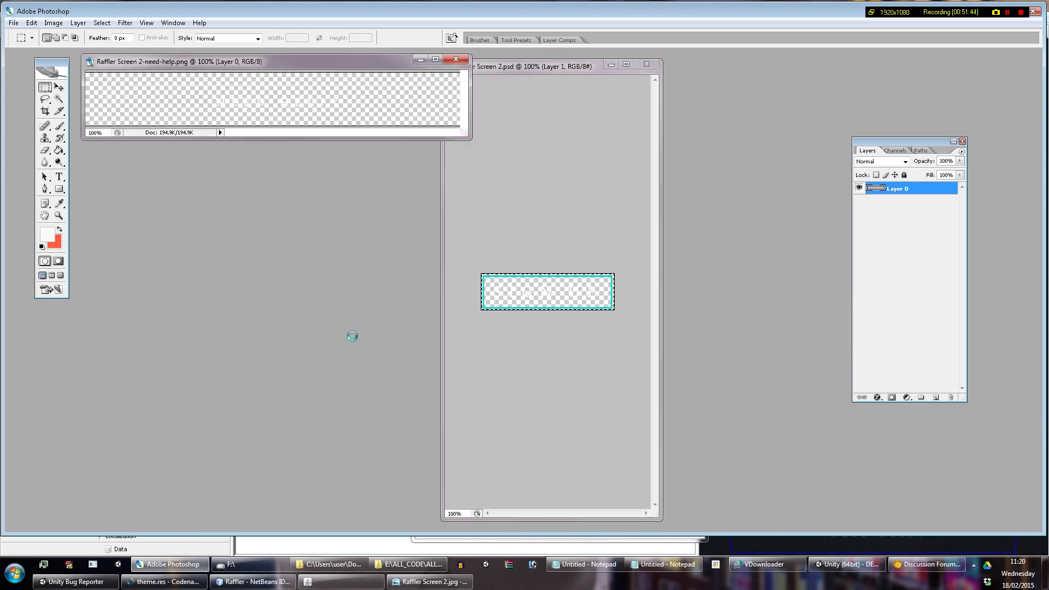
# Step: Add a new layer with the default settings to Raffler Screen 2-need-help.png
pyautogui.moveTo(310, 61); pyautogui.dragTo(537, 208)
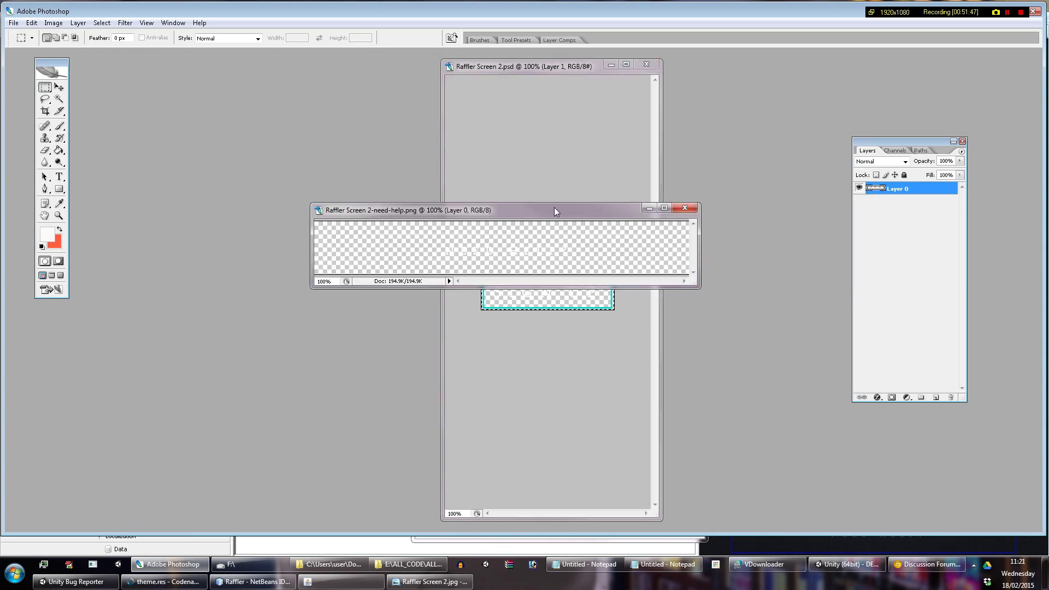
pyautogui.click(79, 23)
pyautogui.click(78, 23)
pyautogui.click(76, 23)
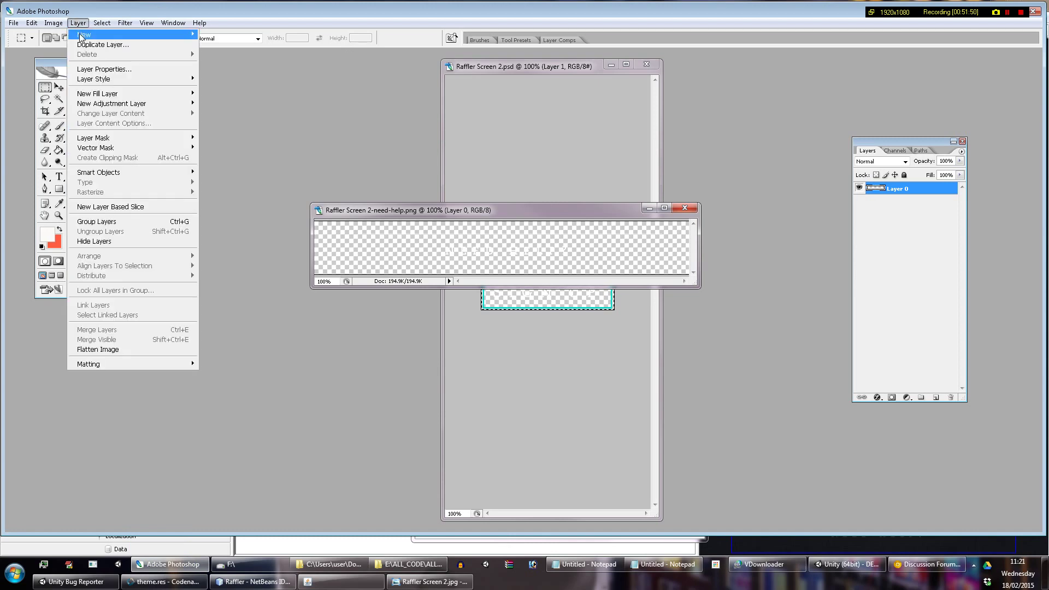
pyautogui.click(369, 96)
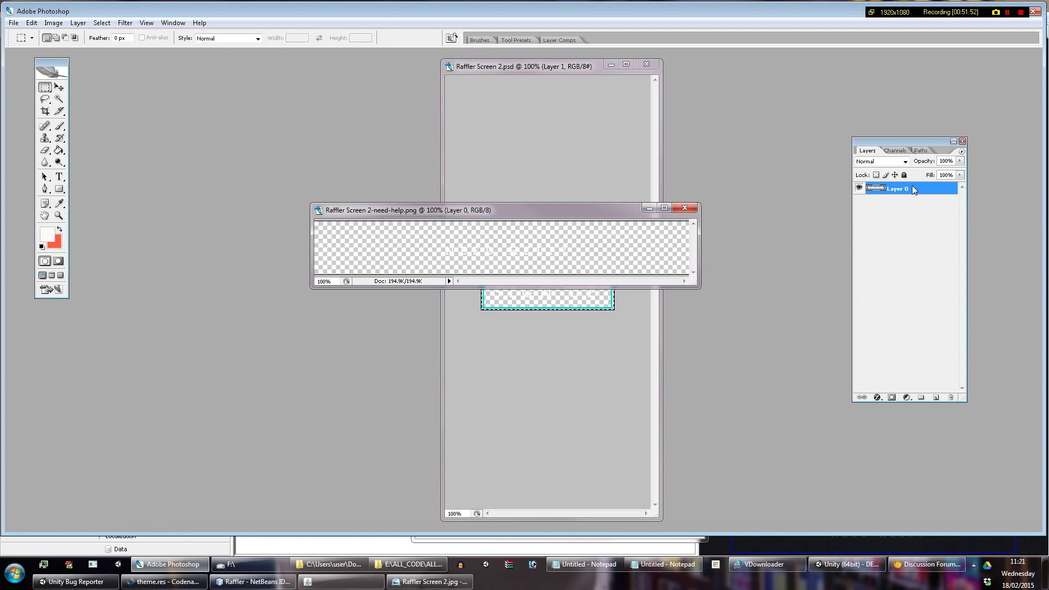
pyautogui.hotkey('ctrl', 'shift', 'n')
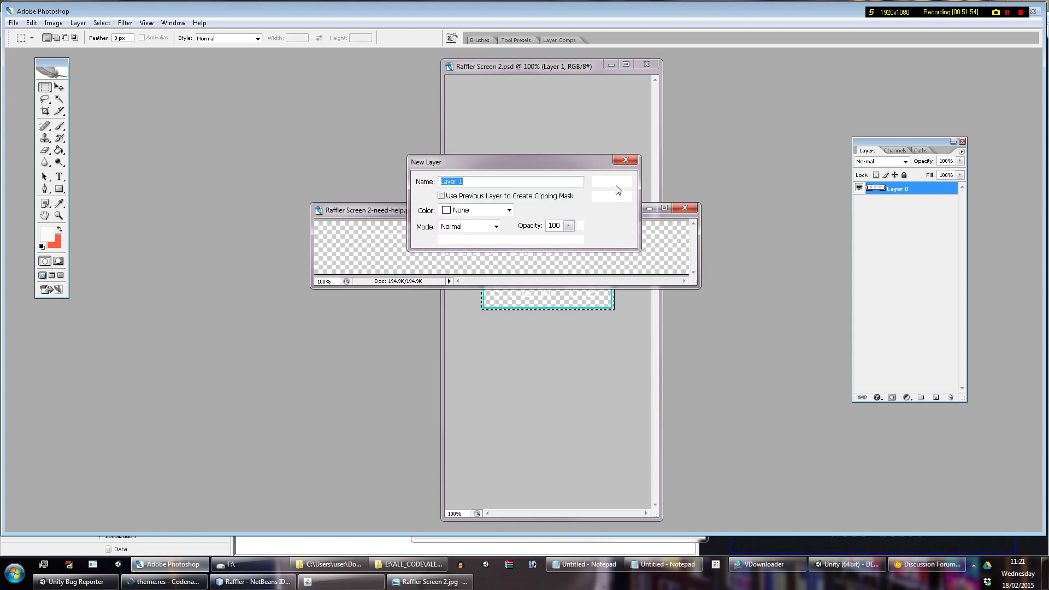
pyautogui.click(615, 182)
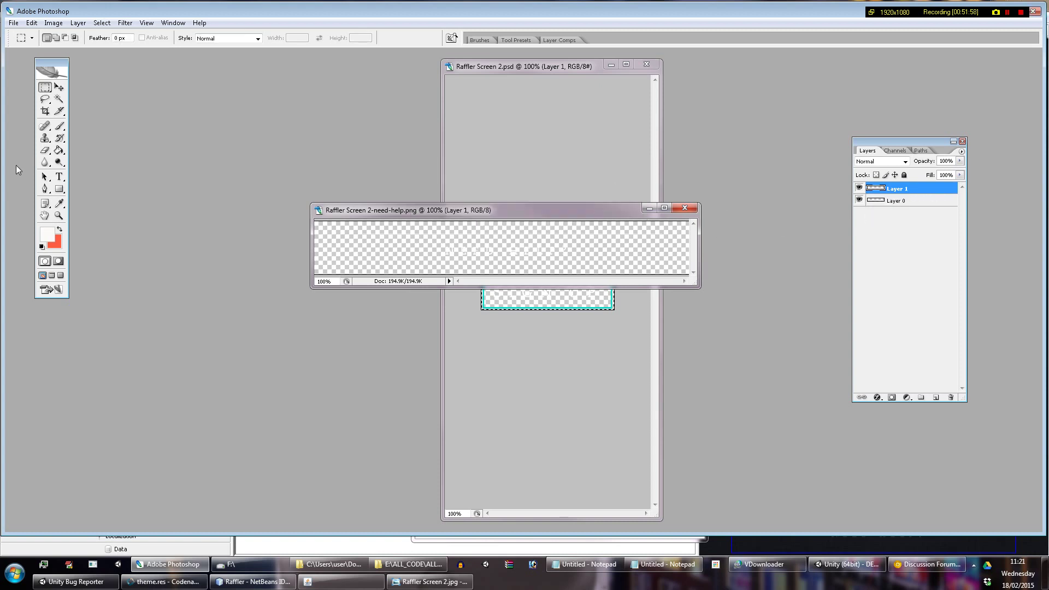
# Step: Set the foreground colour to near-black 050200 and fill Layer 1 with the Paint Bucket tool
pyautogui.click(59, 151)
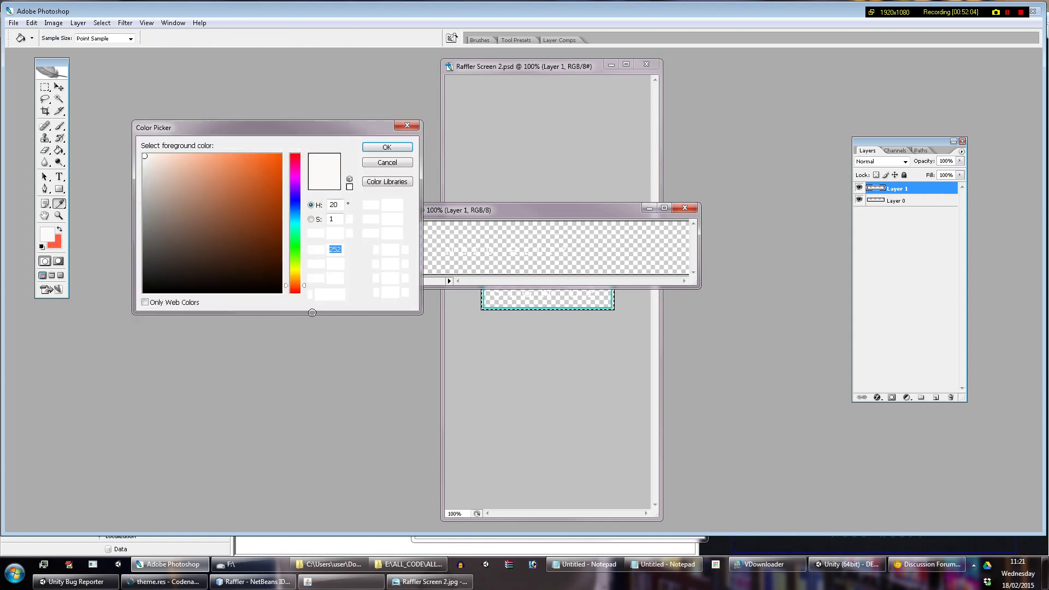
pyautogui.click(212, 239)
pyautogui.moveTo(267, 287); pyautogui.dragTo(276, 290)
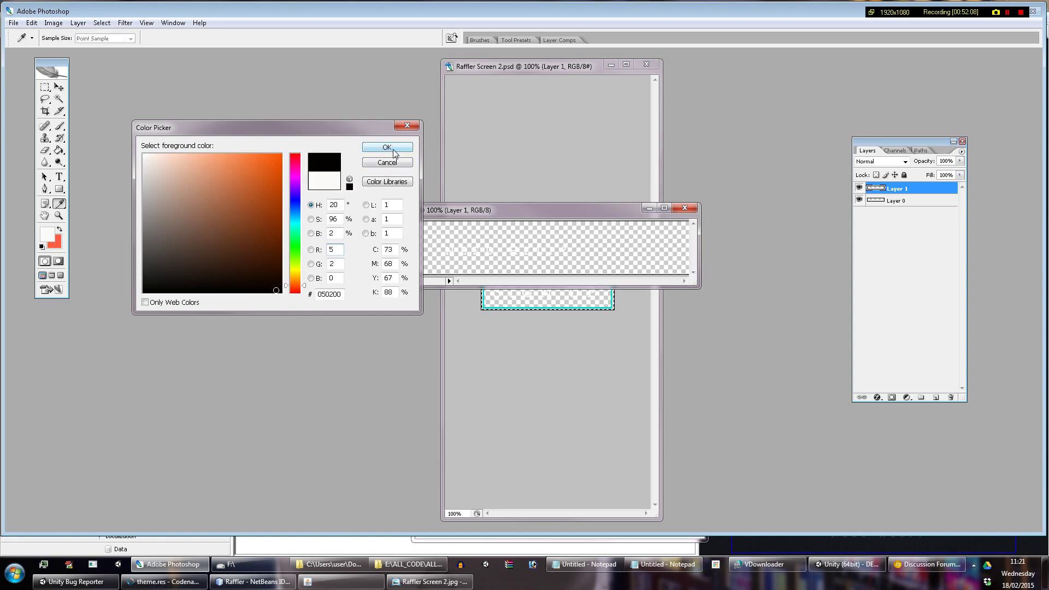
pyautogui.press('g')
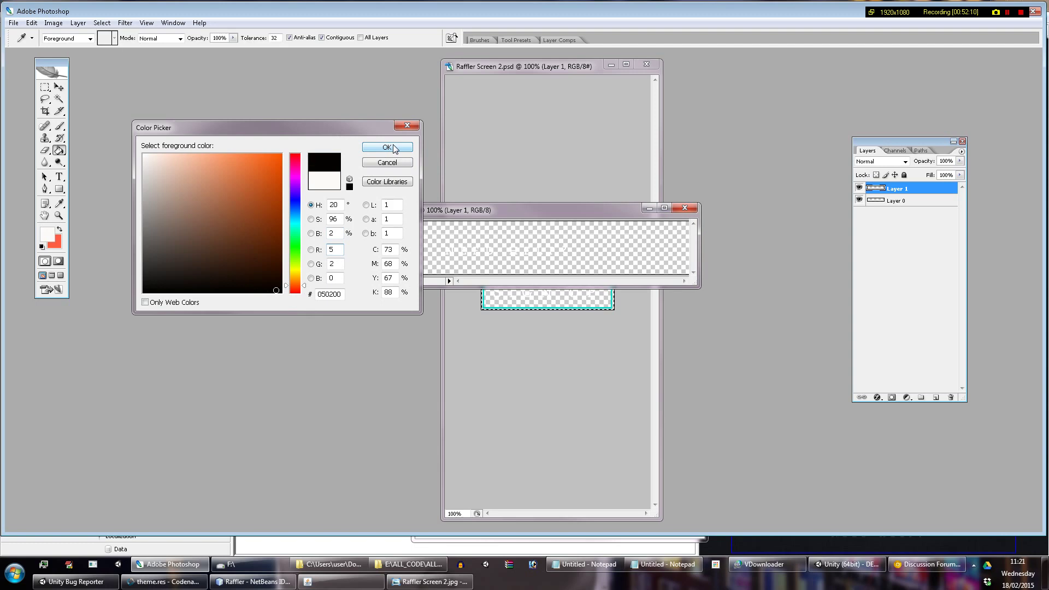
pyautogui.click(394, 148)
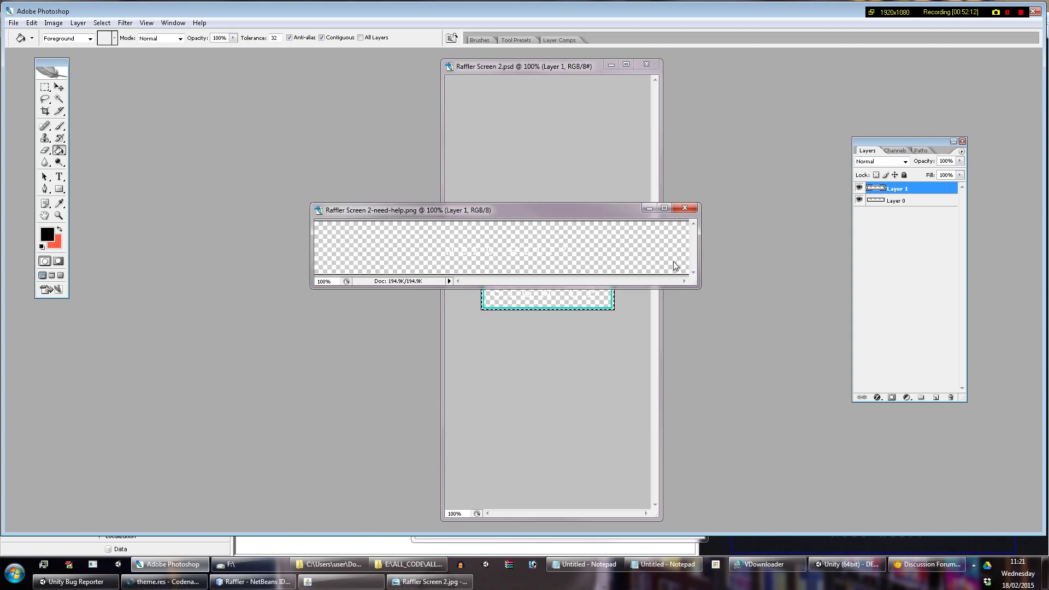
pyautogui.click(673, 261)
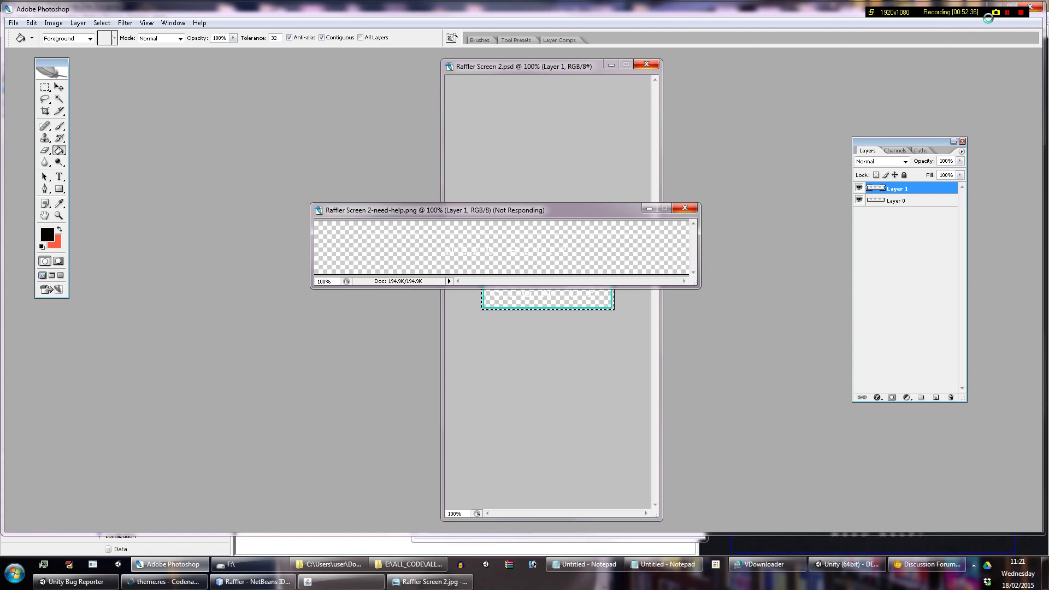
pyautogui.click(1007, 12)
pyautogui.click(1007, 12)
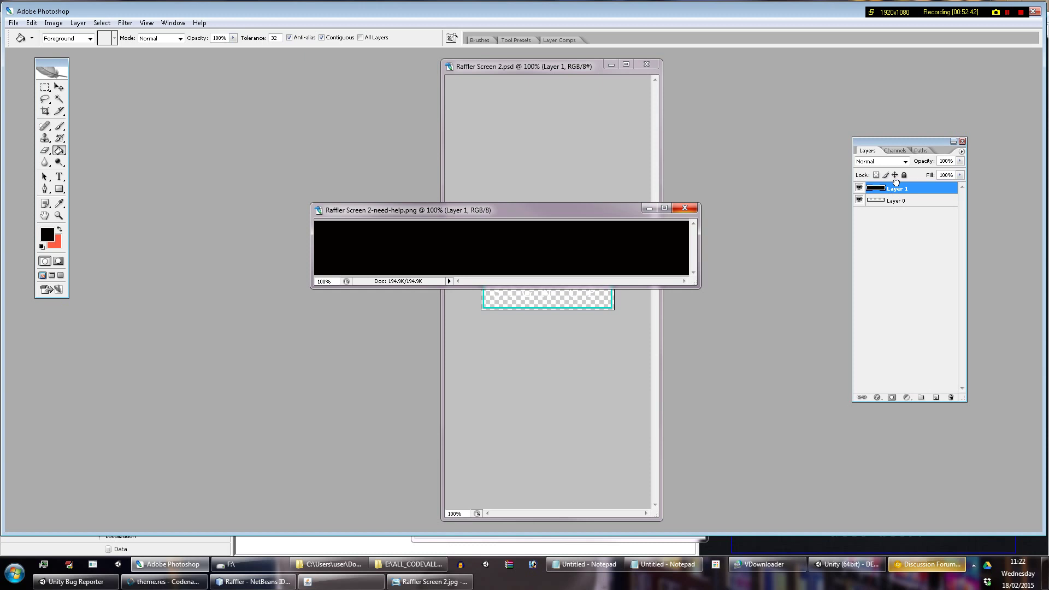
# Step: Move the black Layer 1 beneath Layer 0 and make Layer 0 the active layer
pyautogui.moveTo(896, 184)
pyautogui.mouseDown()
pyautogui.moveTo(896, 221)
pyautogui.moveTo(898, 204)
pyautogui.mouseUp()
pyautogui.click(894, 201)
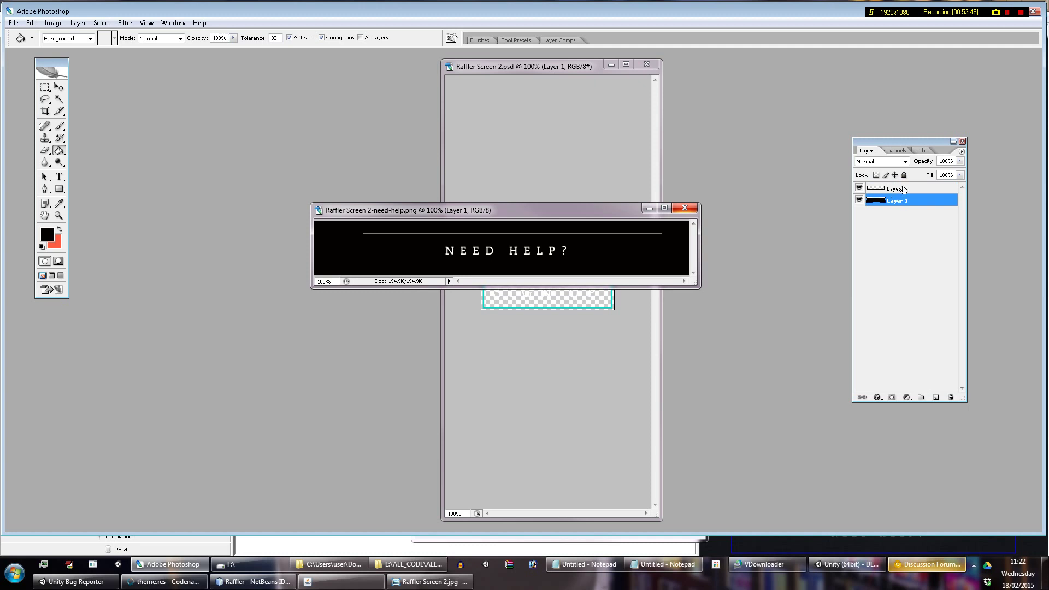
pyautogui.click(903, 189)
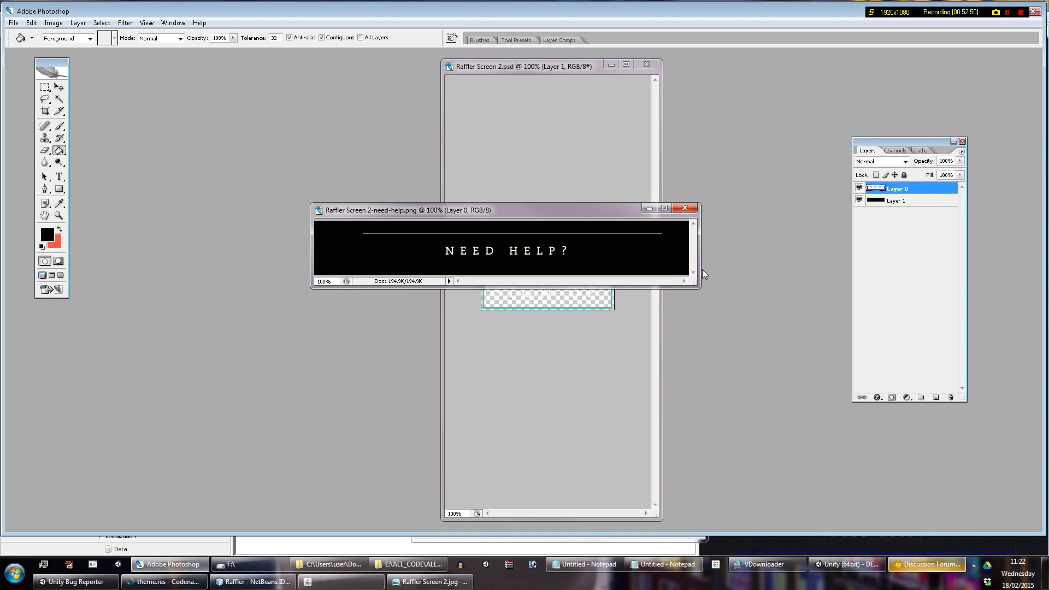
# Step: Hide the black Layer 1 and crop the image to a rectangular selection around the NEED HELP? text and its line
pyautogui.moveTo(699, 267); pyautogui.dragTo(788, 266)
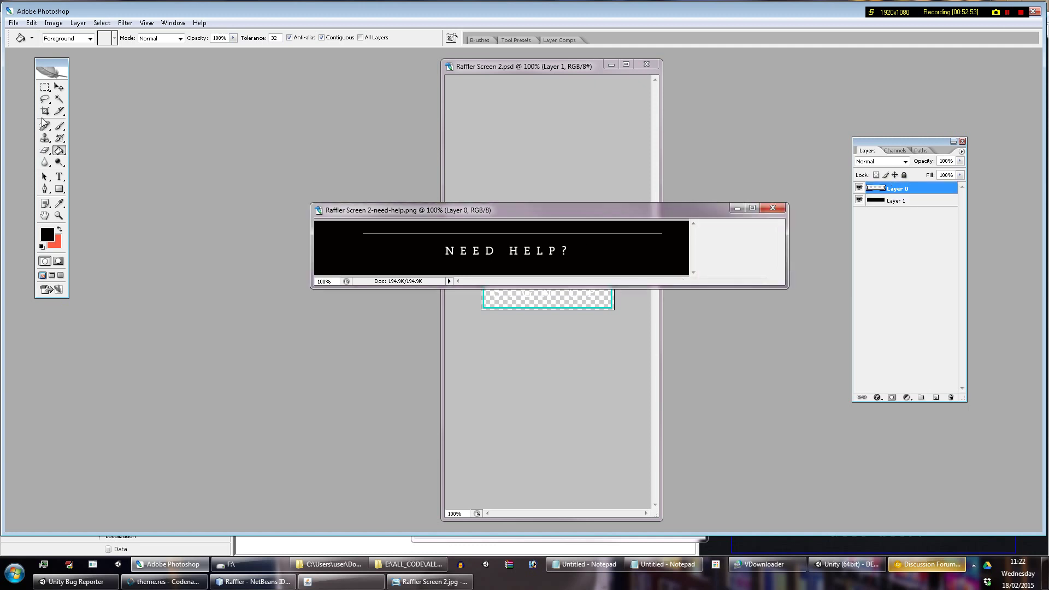
pyautogui.press('m')
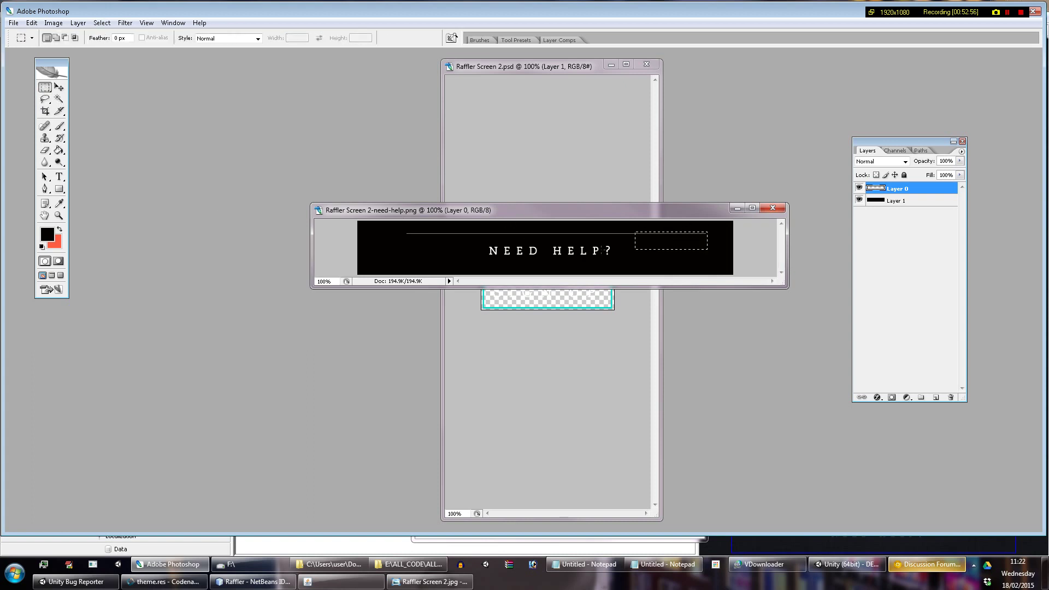
pyautogui.moveTo(602, 251); pyautogui.dragTo(403, 258)
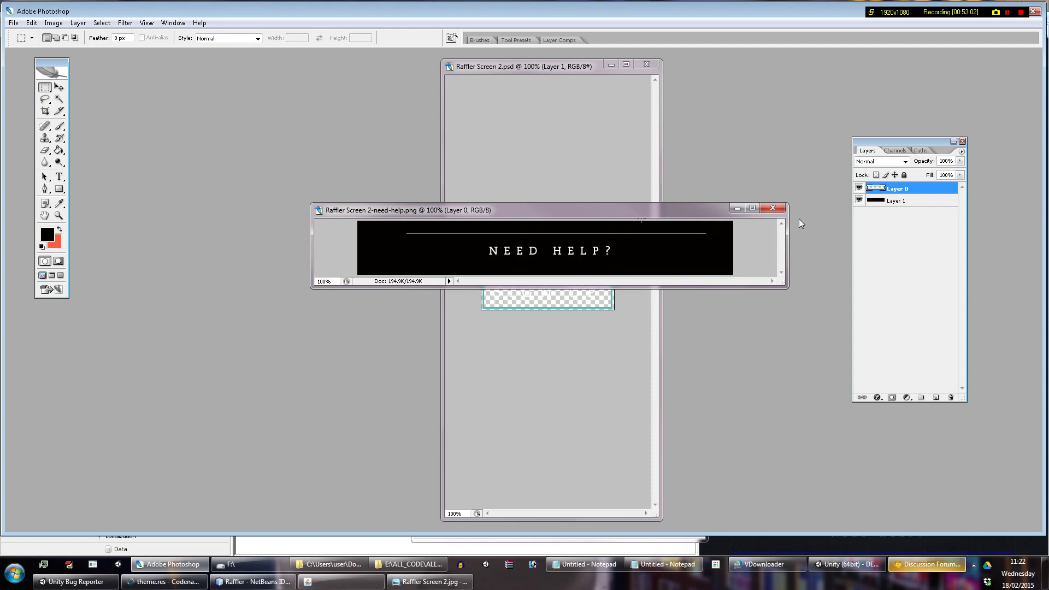
pyautogui.click(860, 201)
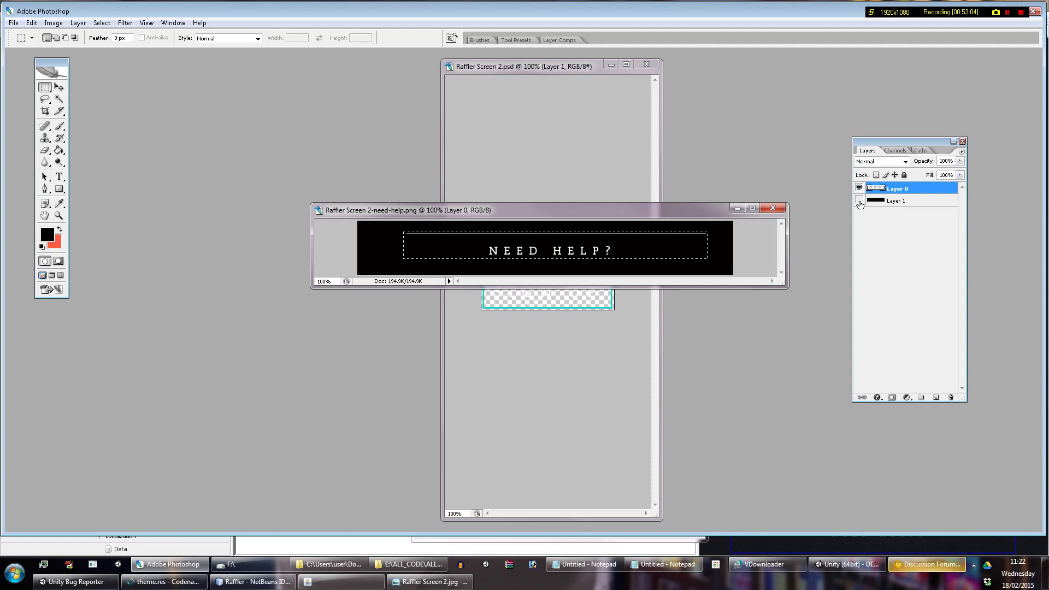
pyautogui.click(56, 24)
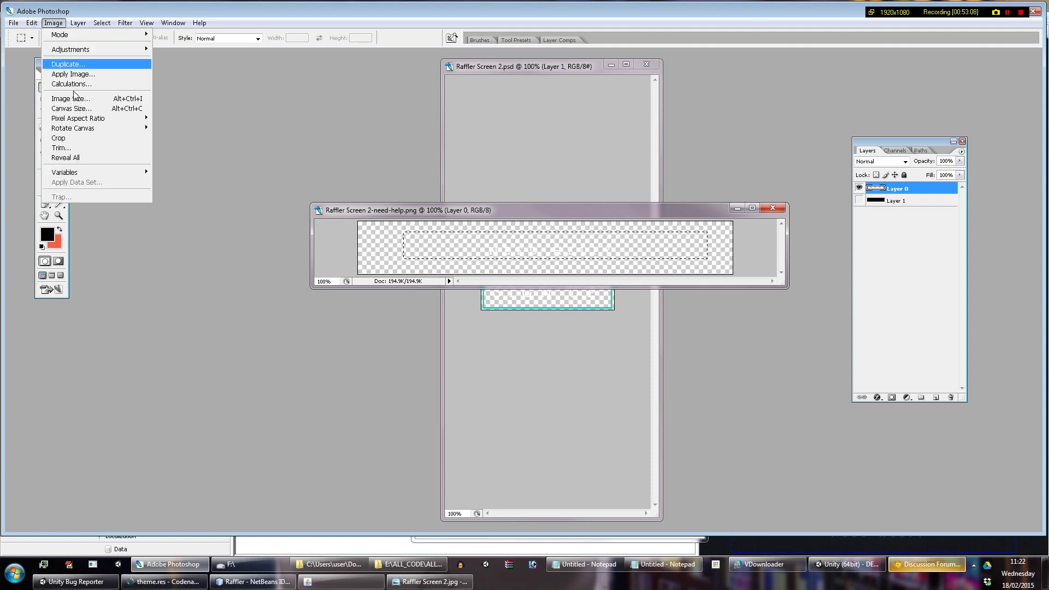
pyautogui.click(60, 138)
# Step: Export the cropped need-help image for web as a transparent PNG-24 named needHelp in the GazProcessed folder
pyautogui.click(13, 23)
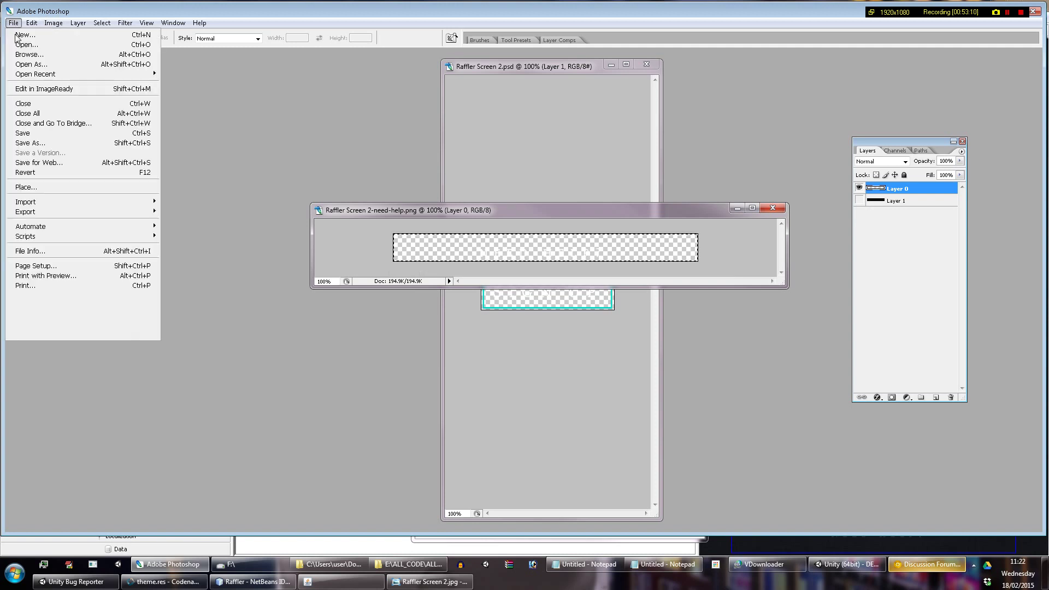
pyautogui.click(64, 163)
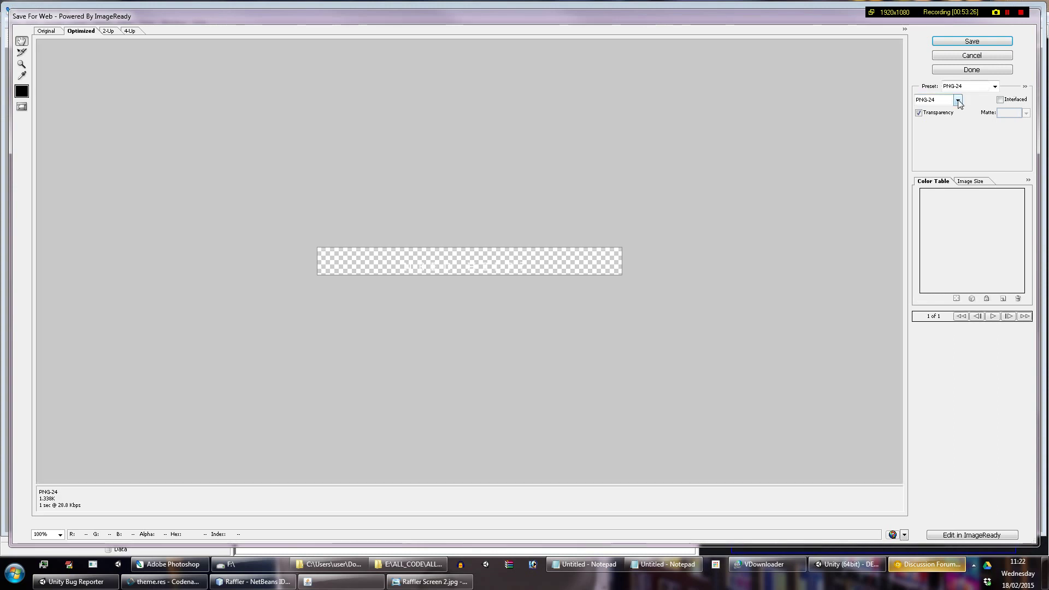
pyautogui.click(971, 44)
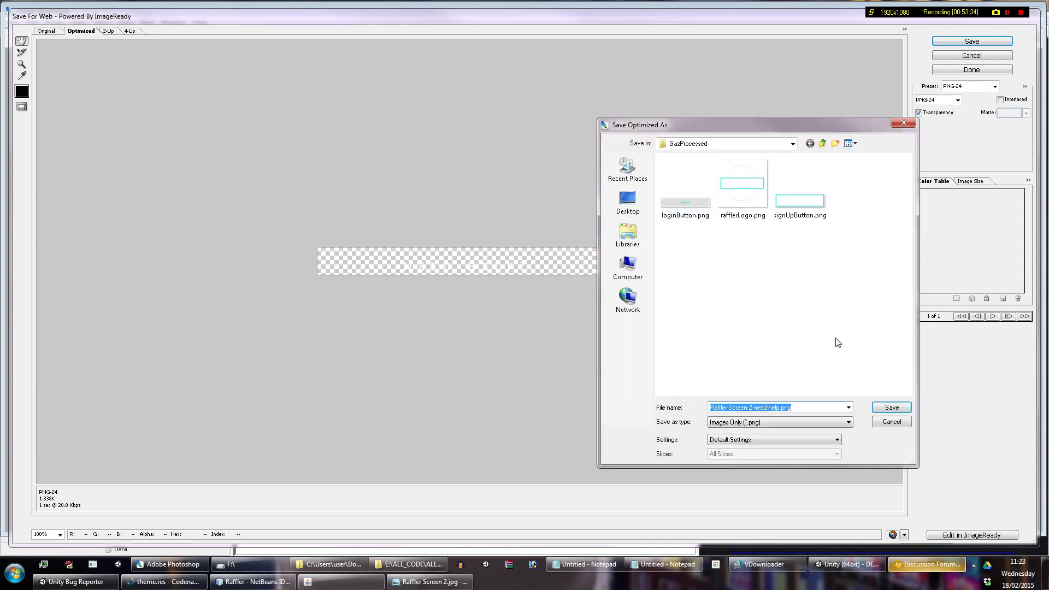
pyautogui.write('r')
pyautogui.write('eedHe')
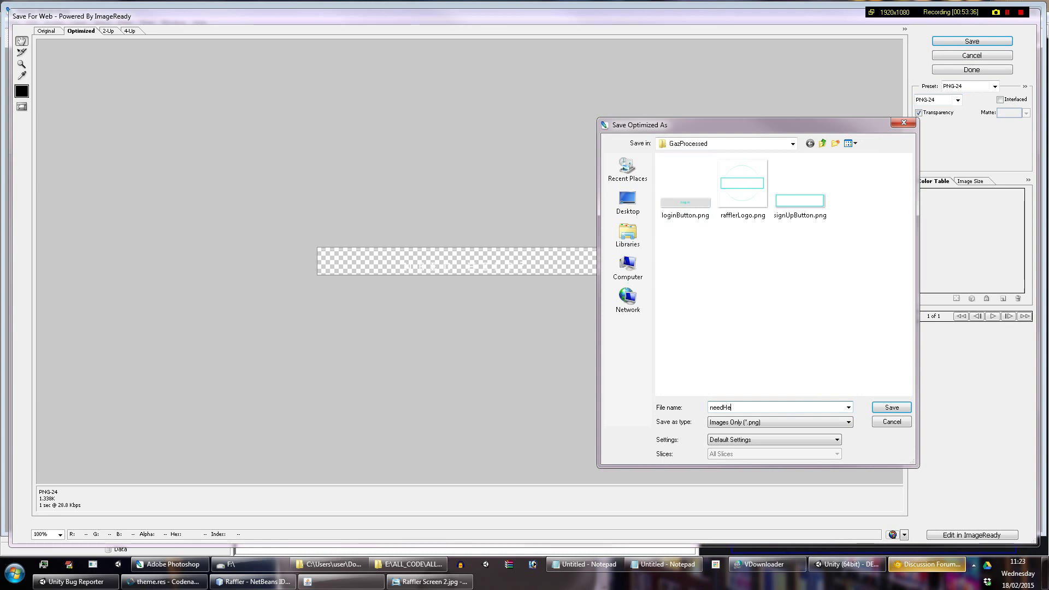
pyautogui.write('lp')
pyautogui.press('Return')
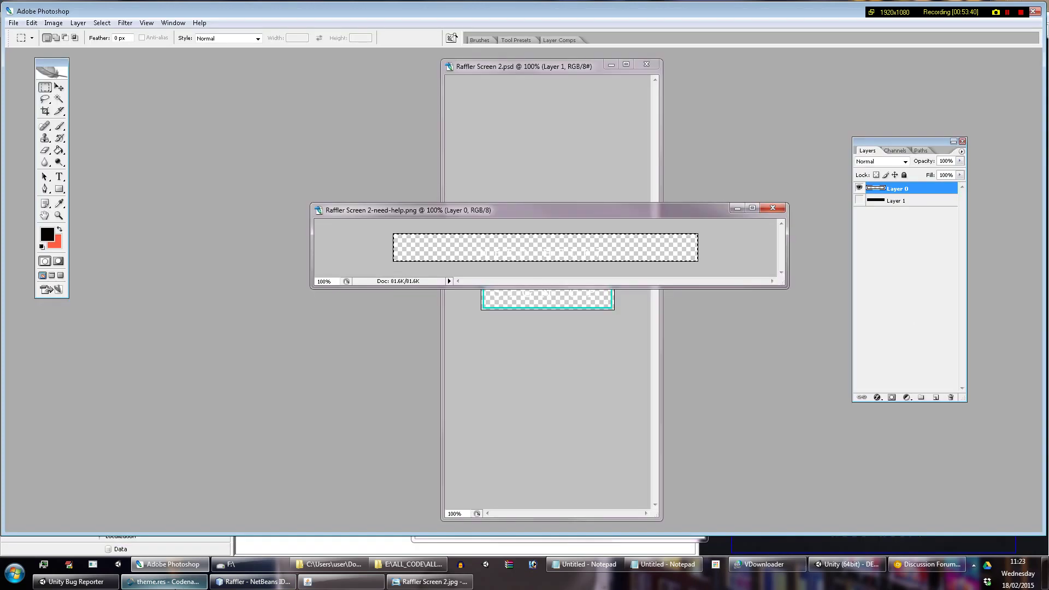
# Step: Switch to Codename One Designer and quick-add needHelp.png as a multi-image with Very High source resolution
pyautogui.click(182, 582)
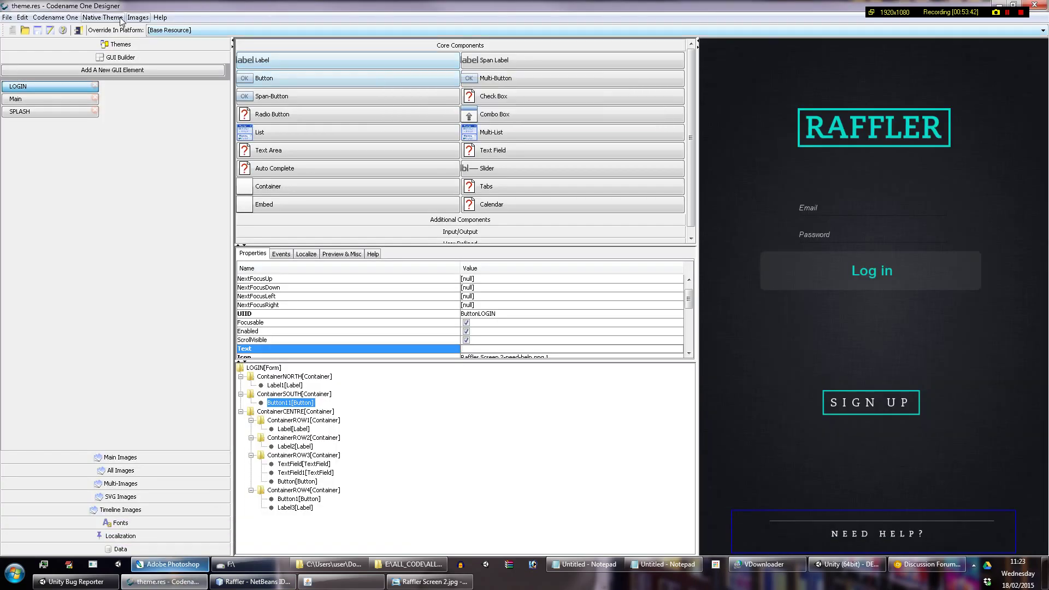
pyautogui.click(138, 17)
pyautogui.click(162, 54)
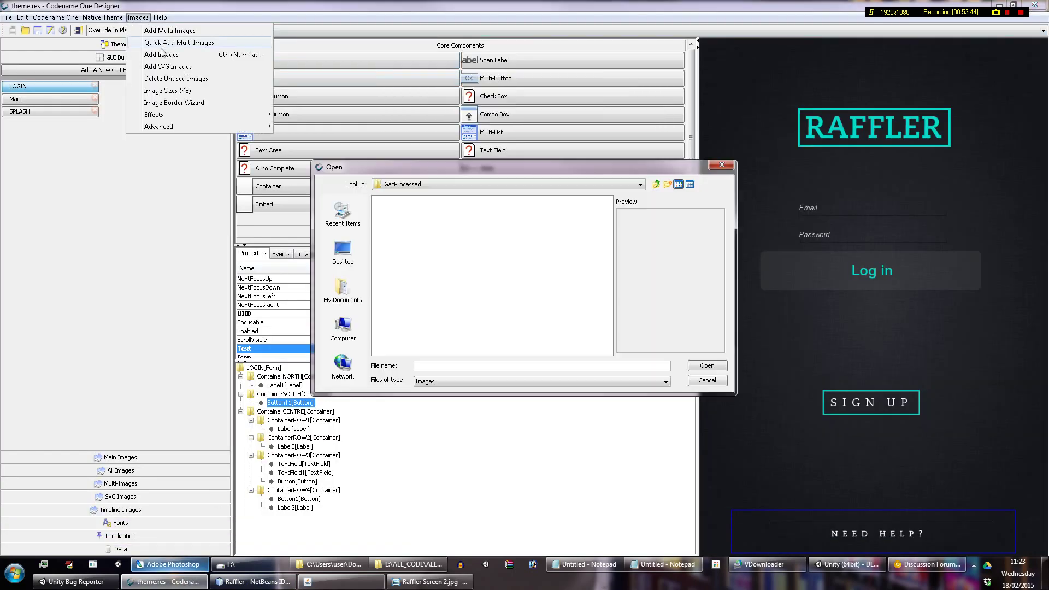
pyautogui.click(405, 211)
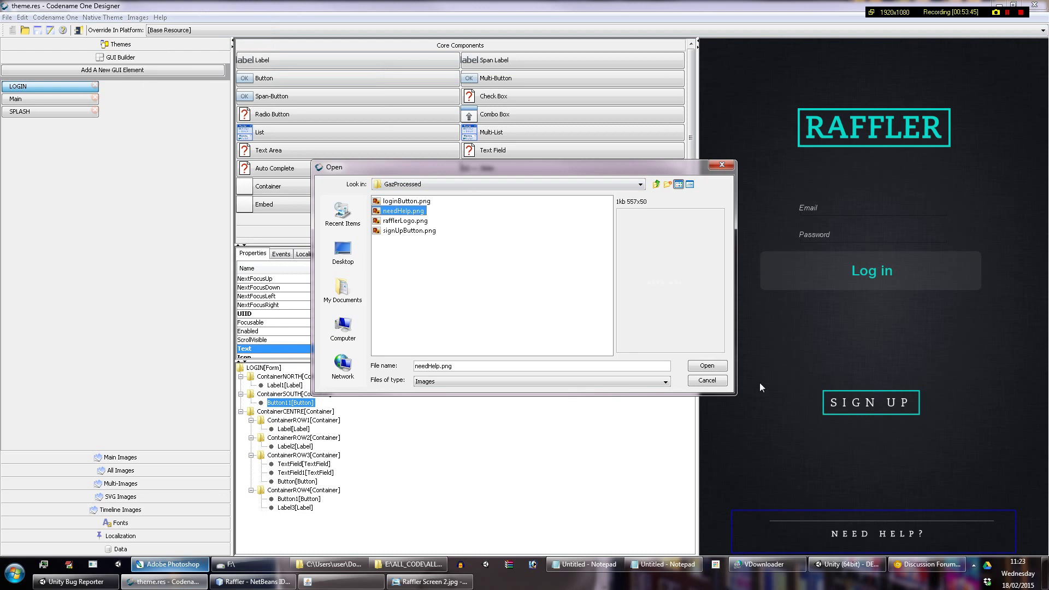
pyautogui.click(709, 365)
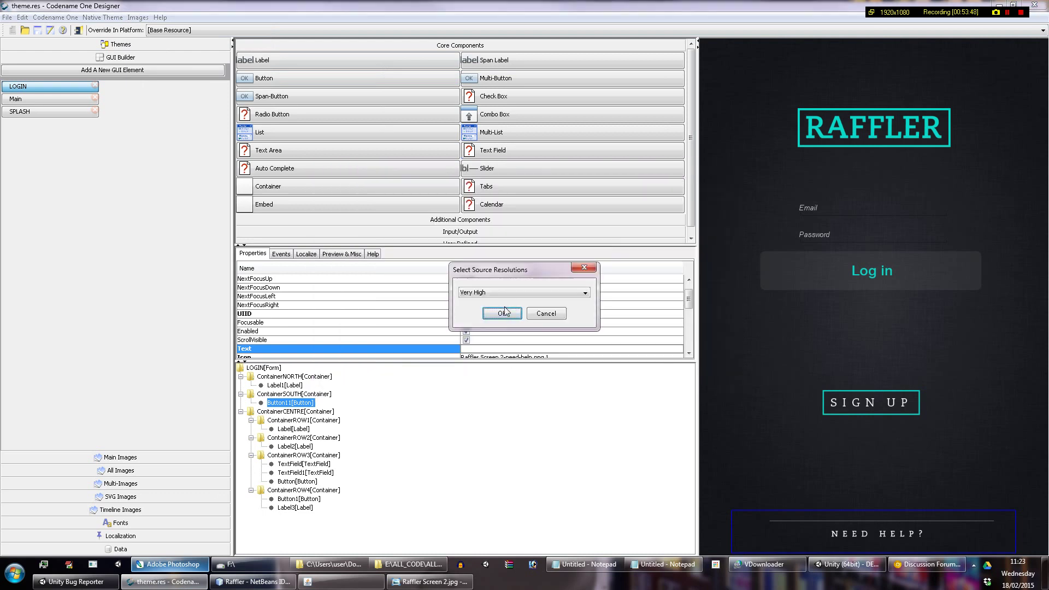
pyautogui.click(503, 313)
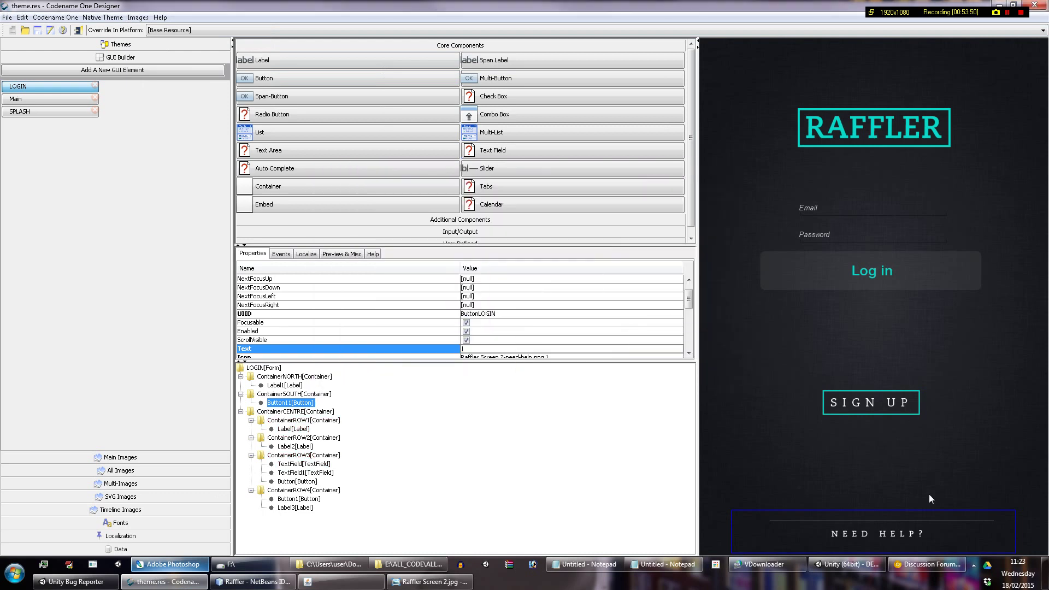
# Step: Set the icon of Button11 in ContainerSOUTH to needHelp.png and save the theme resource file
pyautogui.click(304, 403)
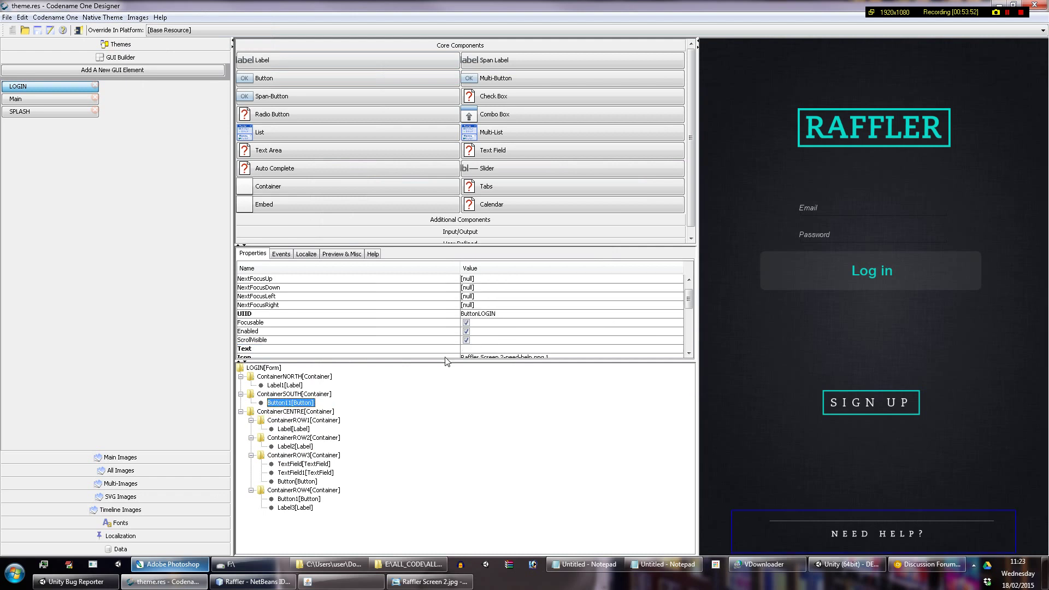
pyautogui.scroll(-1, 541, 308)
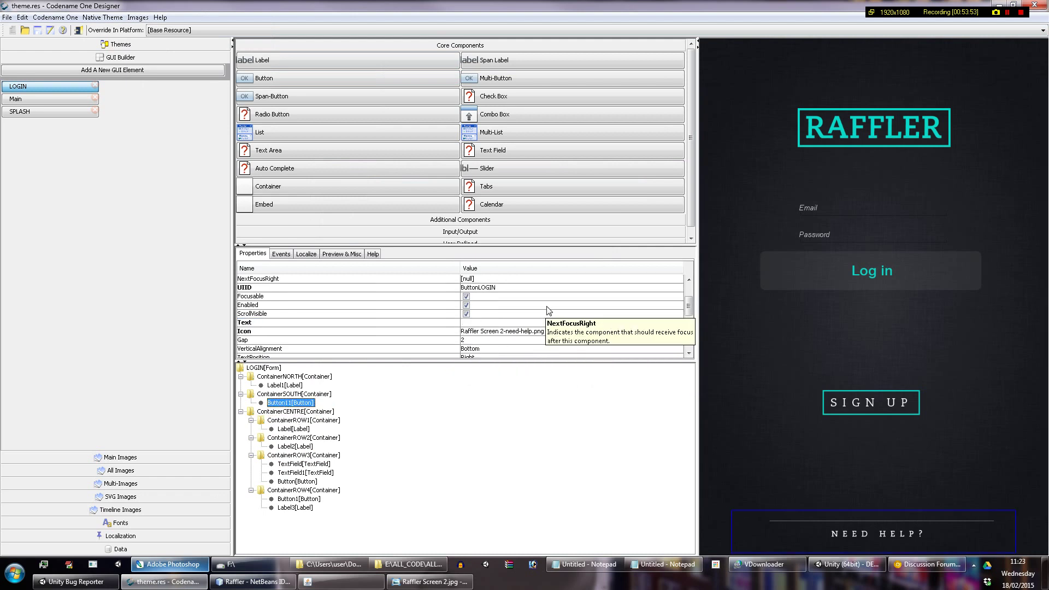
pyautogui.click(535, 332)
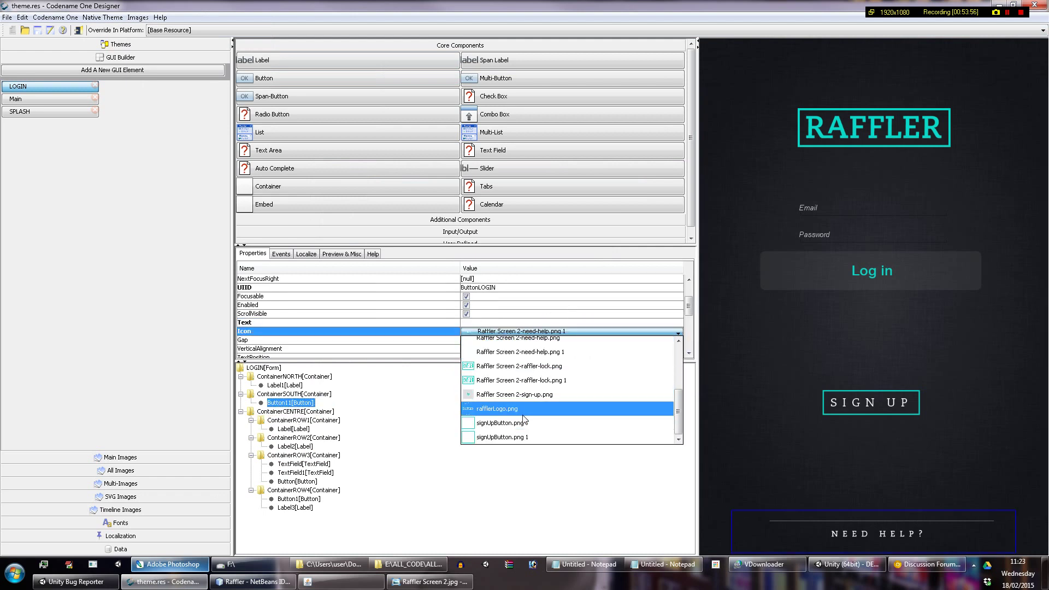
pyautogui.scroll(3, 523, 419)
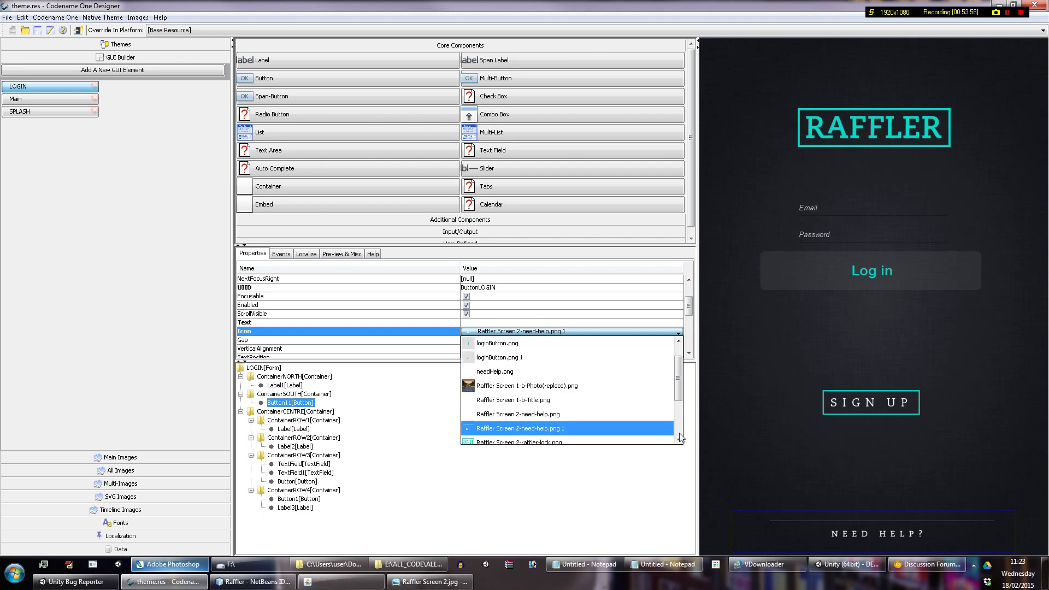
pyautogui.click(679, 438)
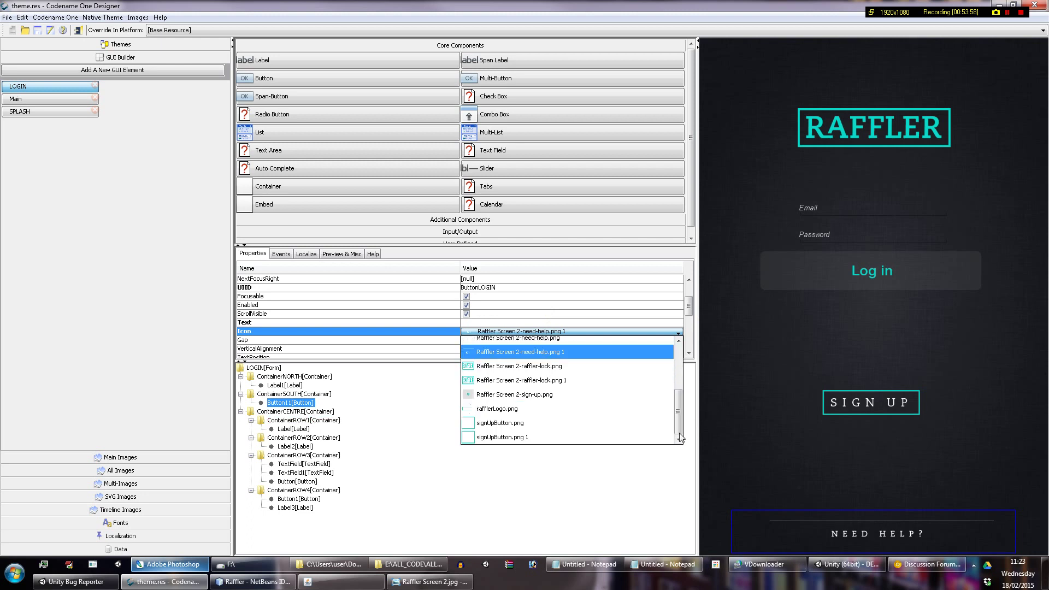
pyautogui.click(680, 379)
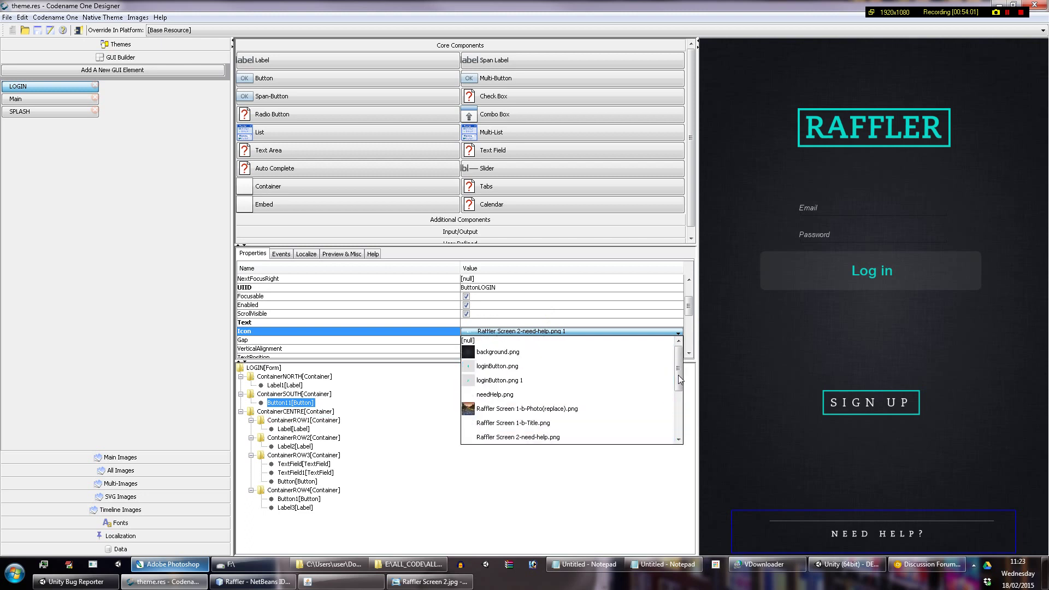
pyautogui.click(495, 395)
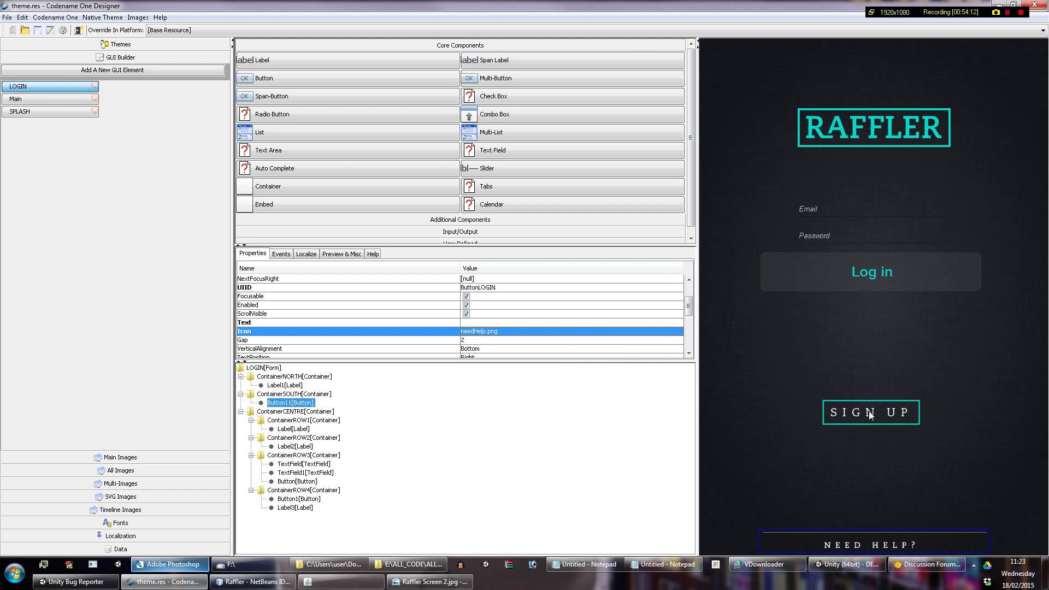
pyautogui.click(38, 33)
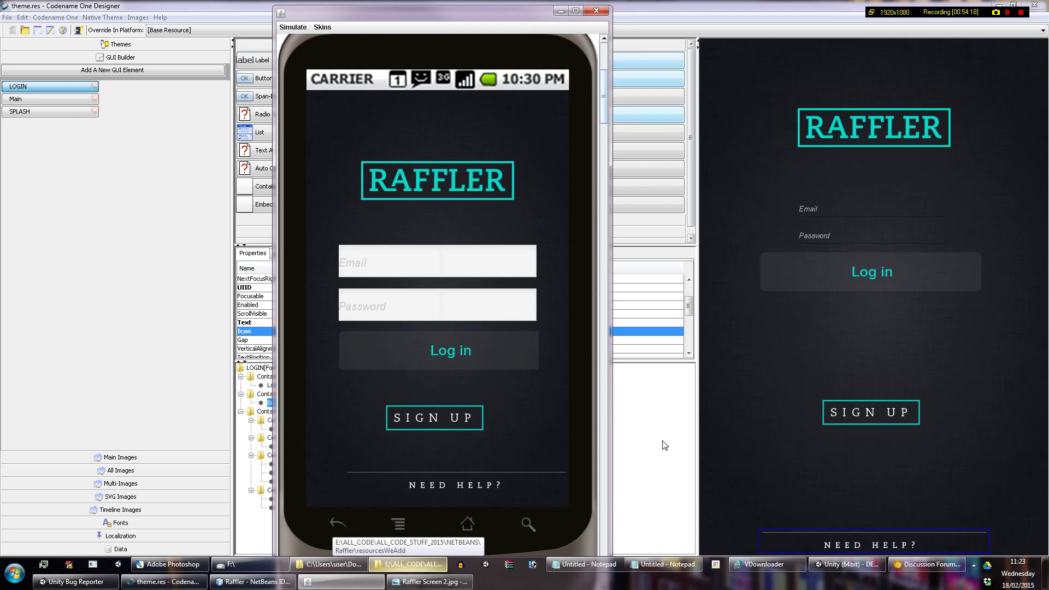
# Step: Compare the simulator's login screen with the Raffler Screen 2.jpg mockup, and close the simulator
pyautogui.click(432, 582)
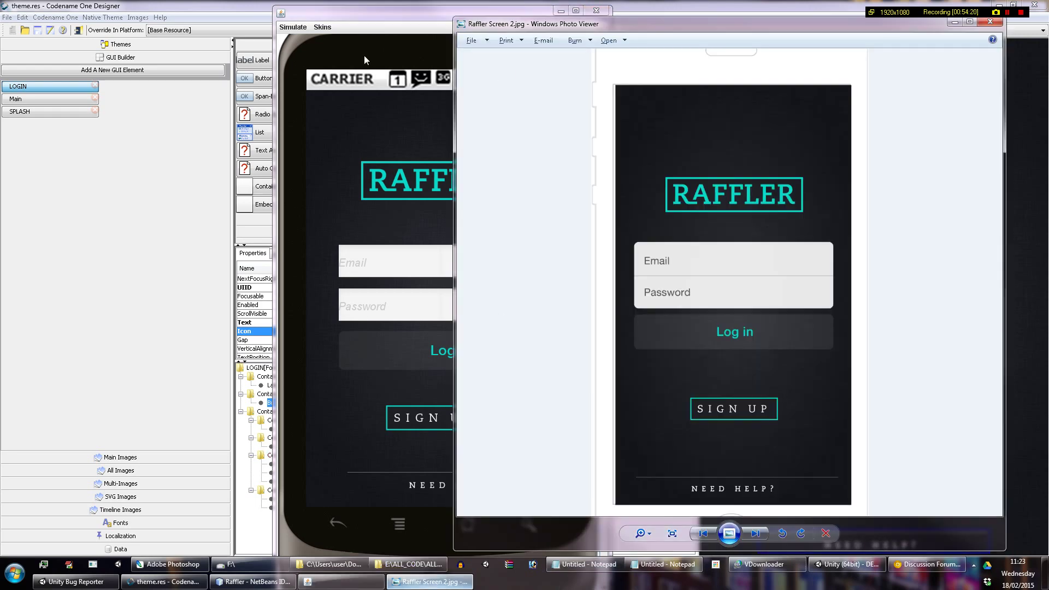
pyautogui.click(380, 24)
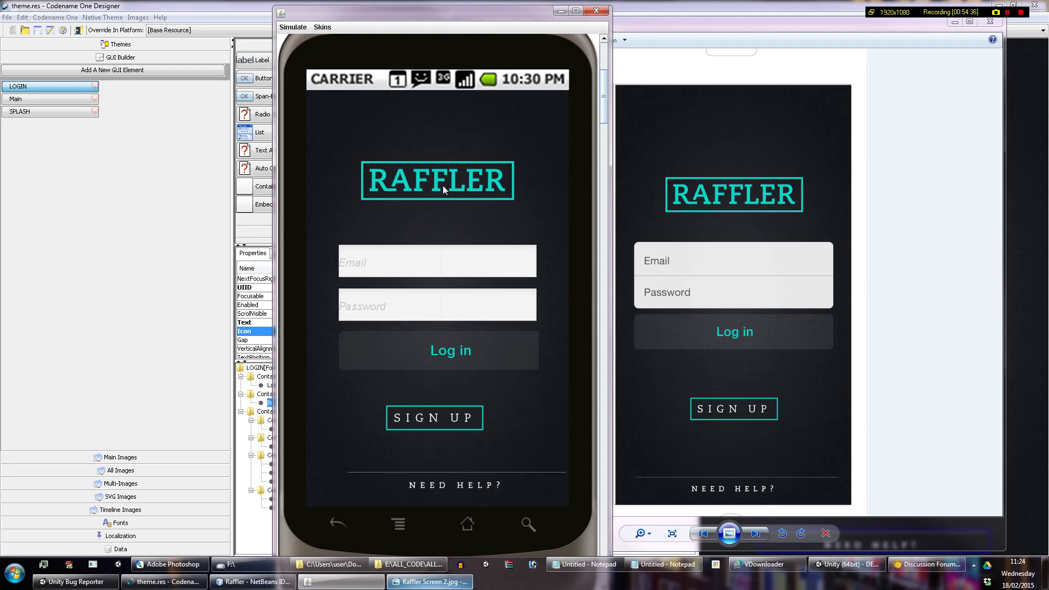
pyautogui.click(609, 12)
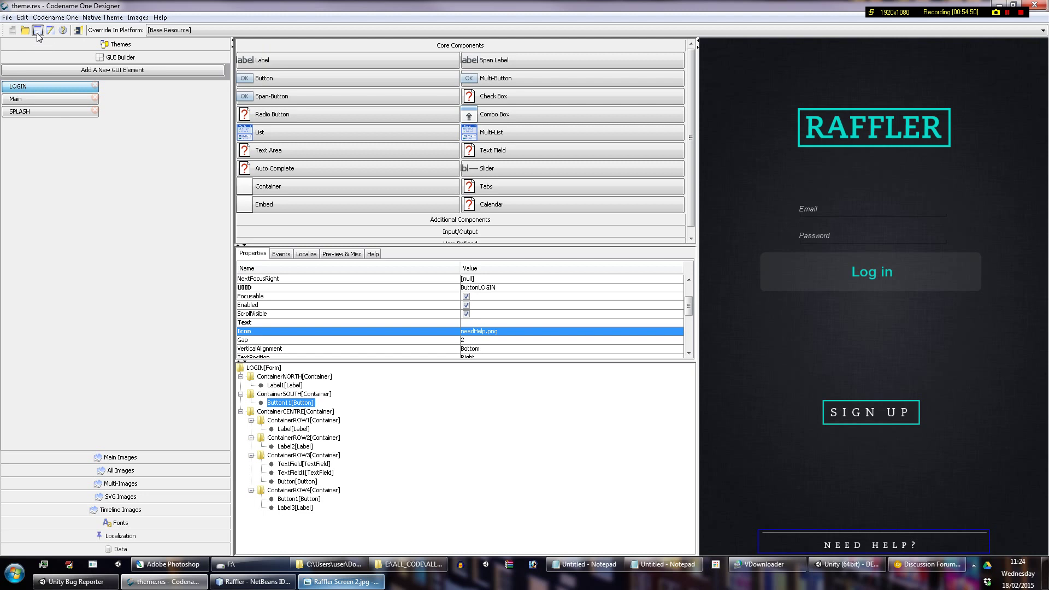
# Step: Examine the properties and layout constraints of the logo label, ContainerROW3, its two text fields and the Log in button
pyautogui.click(850, 121)
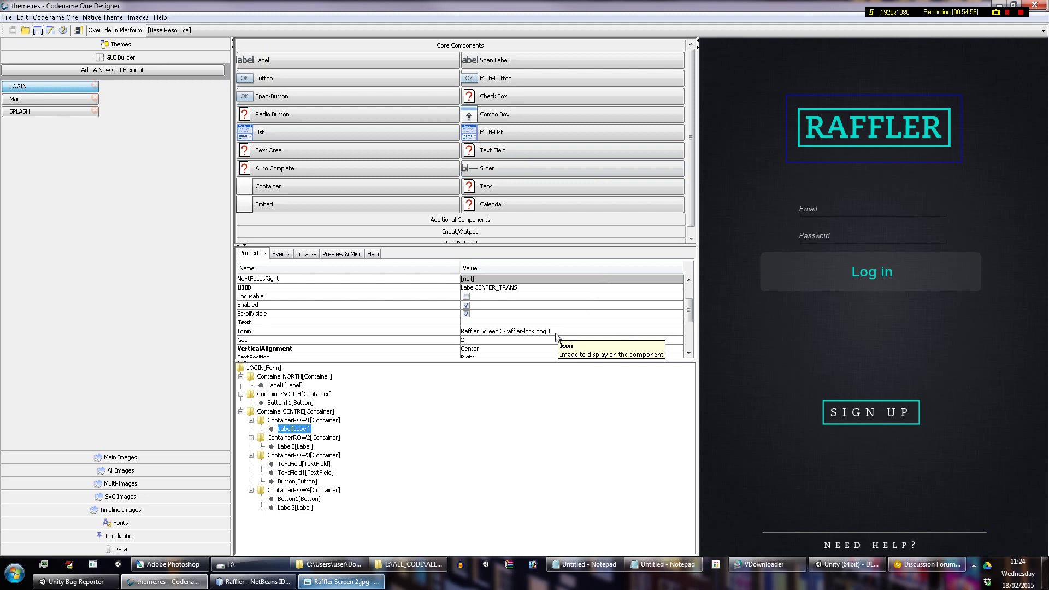
pyautogui.scroll(-2, 557, 336)
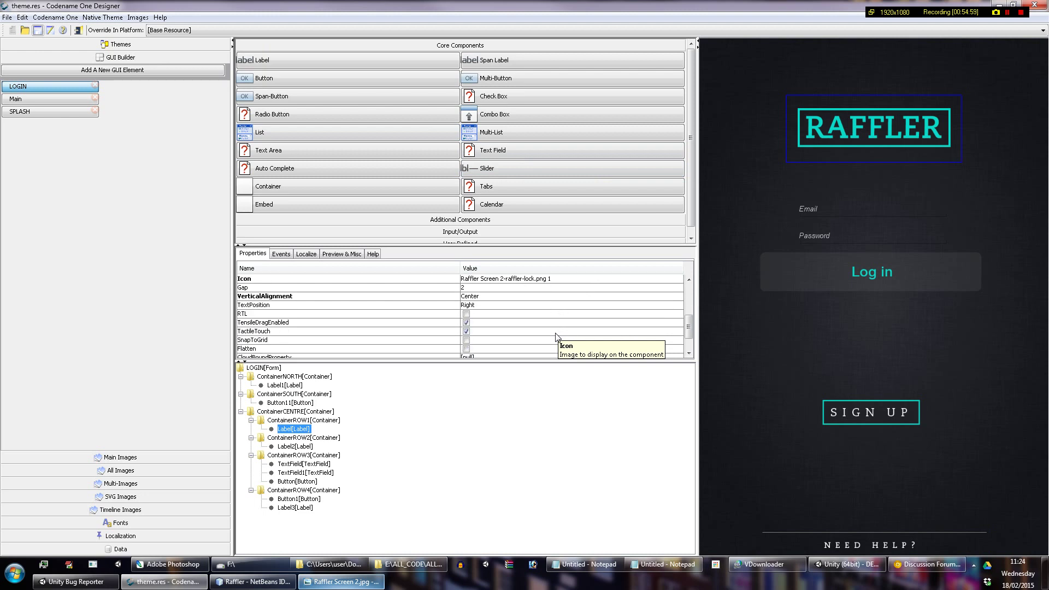
pyautogui.scroll(1, 557, 336)
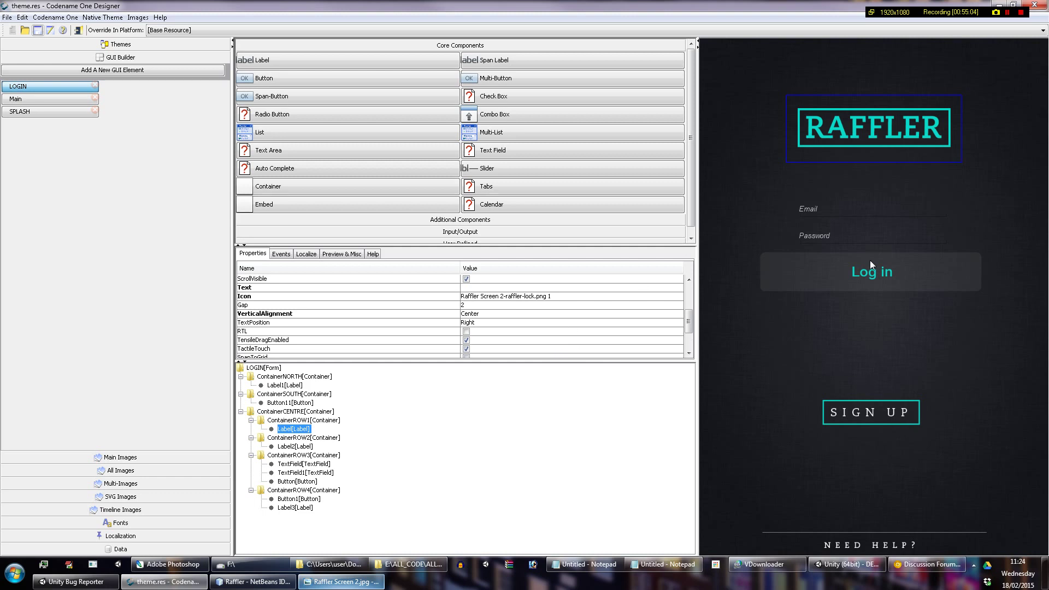
pyautogui.click(878, 280)
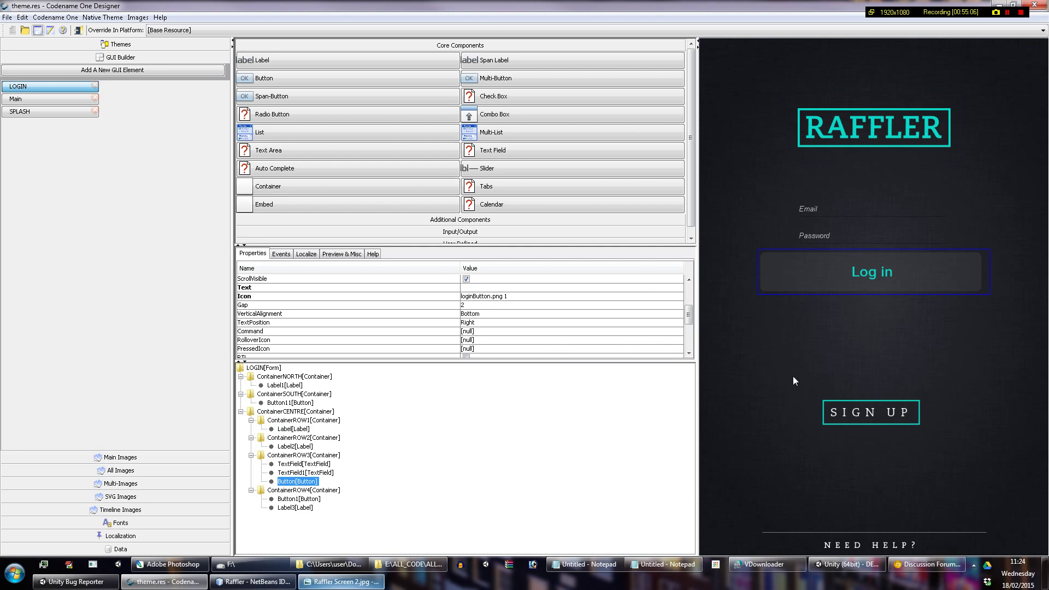
pyautogui.click(302, 456)
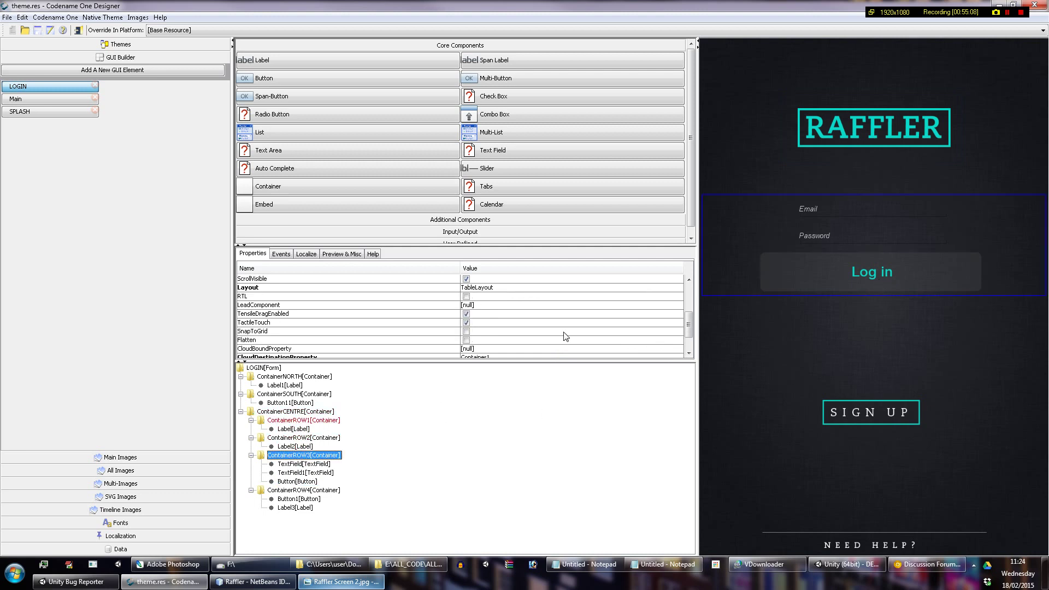
pyautogui.scroll(-1, 625, 296)
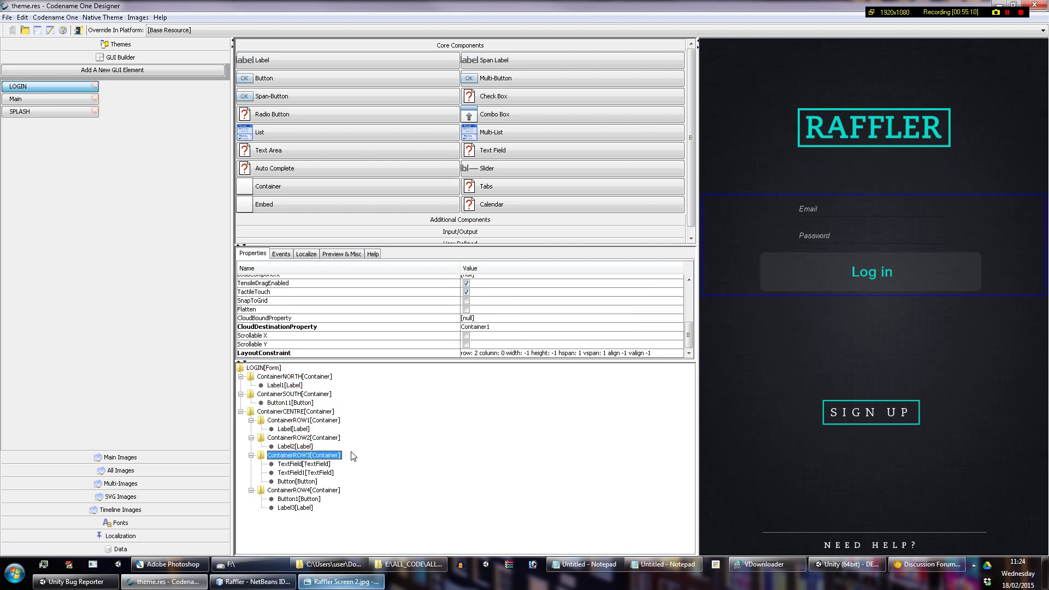
pyautogui.click(319, 465)
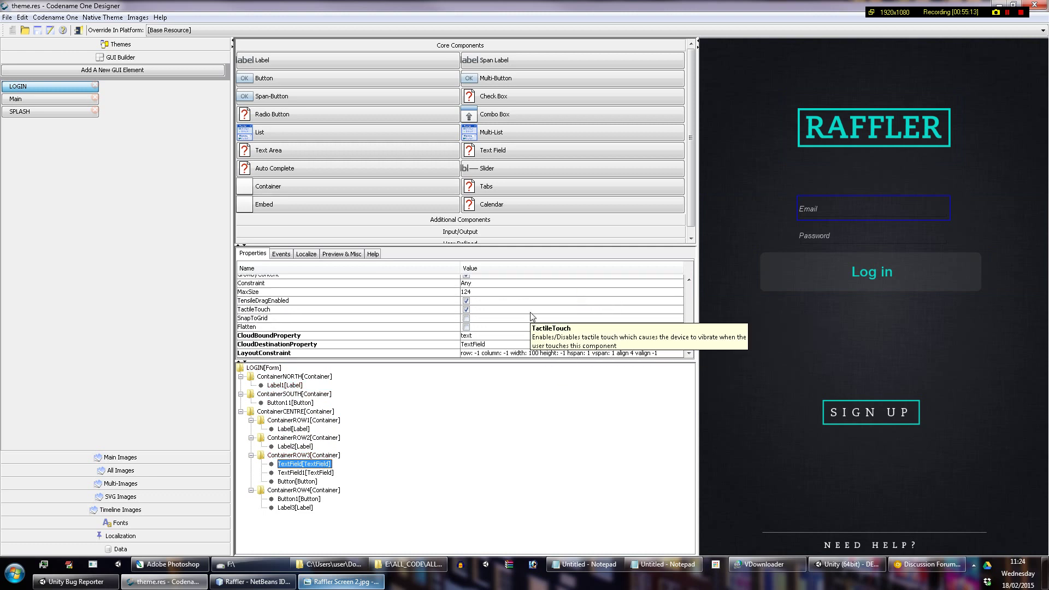
pyautogui.click(316, 474)
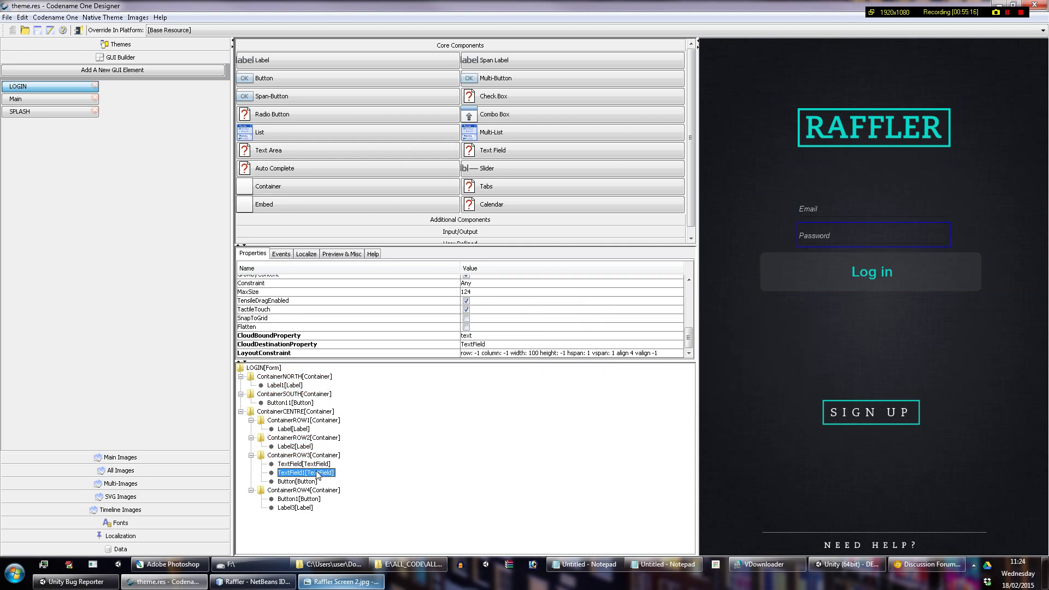
pyautogui.click(311, 482)
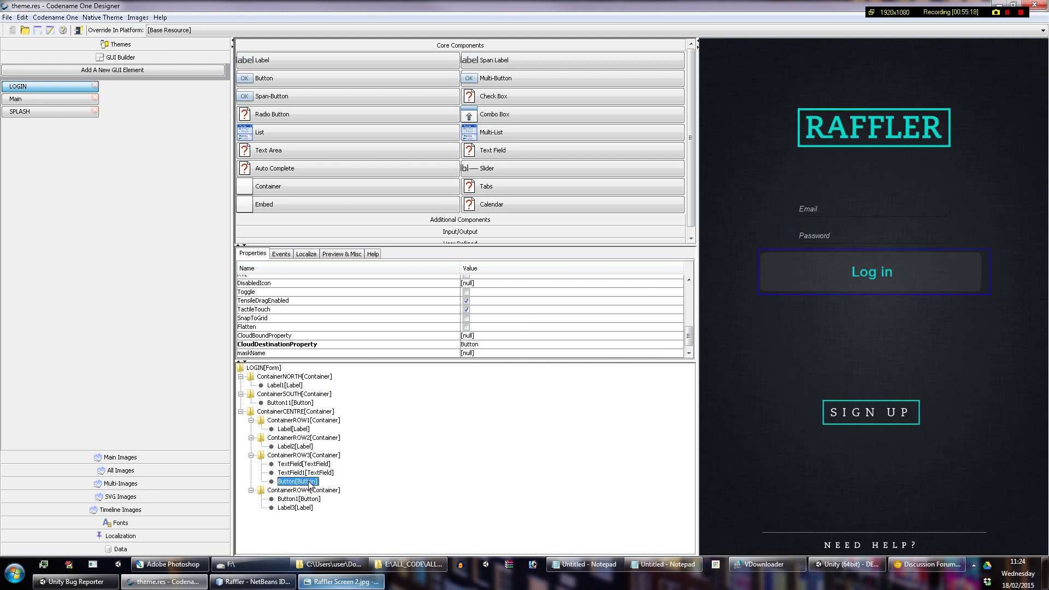
pyautogui.scroll(-1, 540, 326)
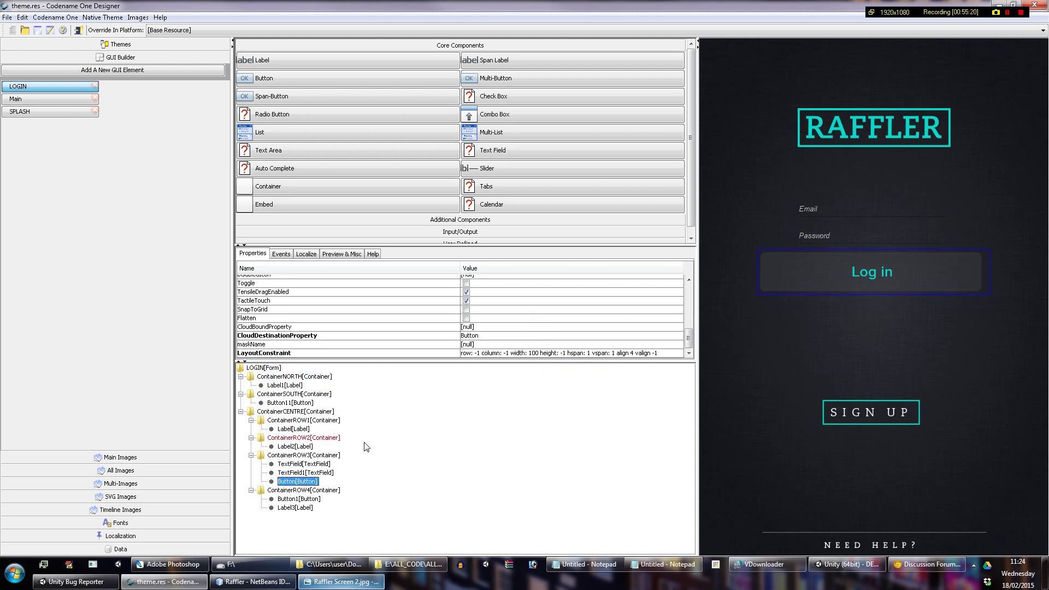
pyautogui.click(327, 456)
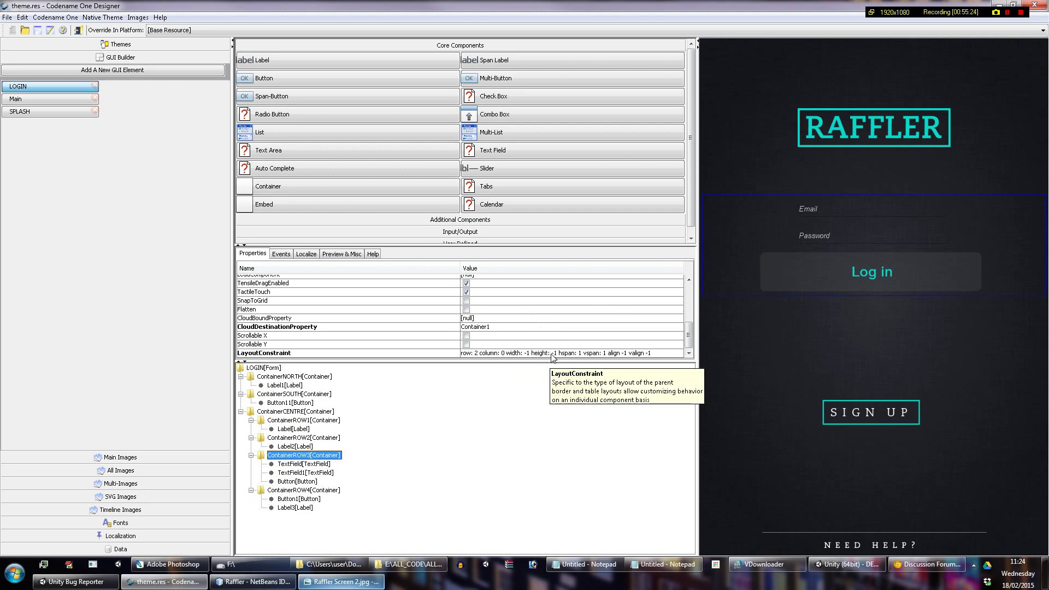
# Step: Set the horizontal alignment in the Email text field's layout constraint to NONE
pyautogui.click(304, 464)
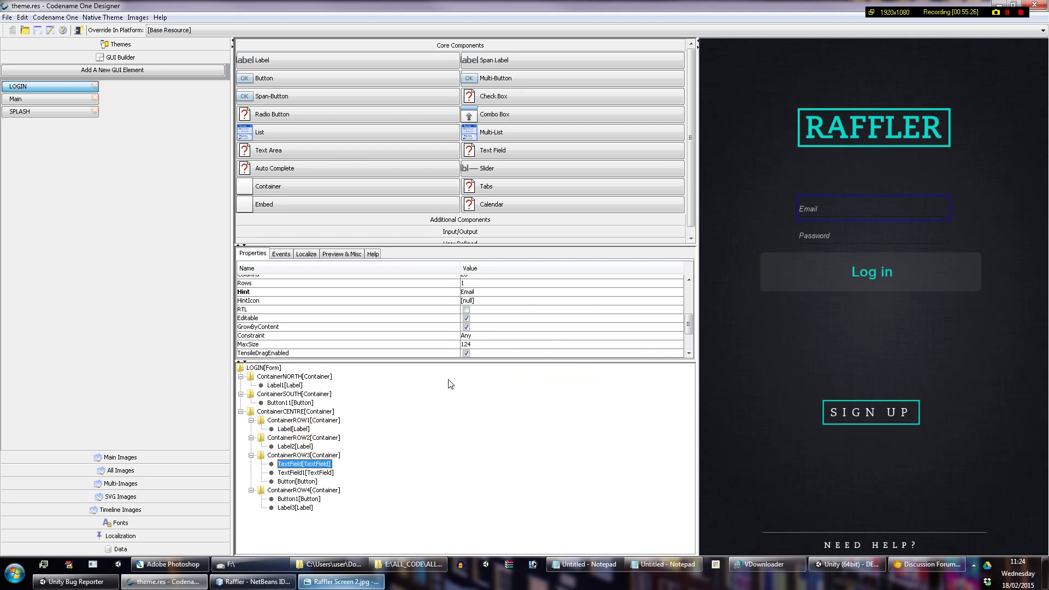
pyautogui.scroll(-2, 584, 295)
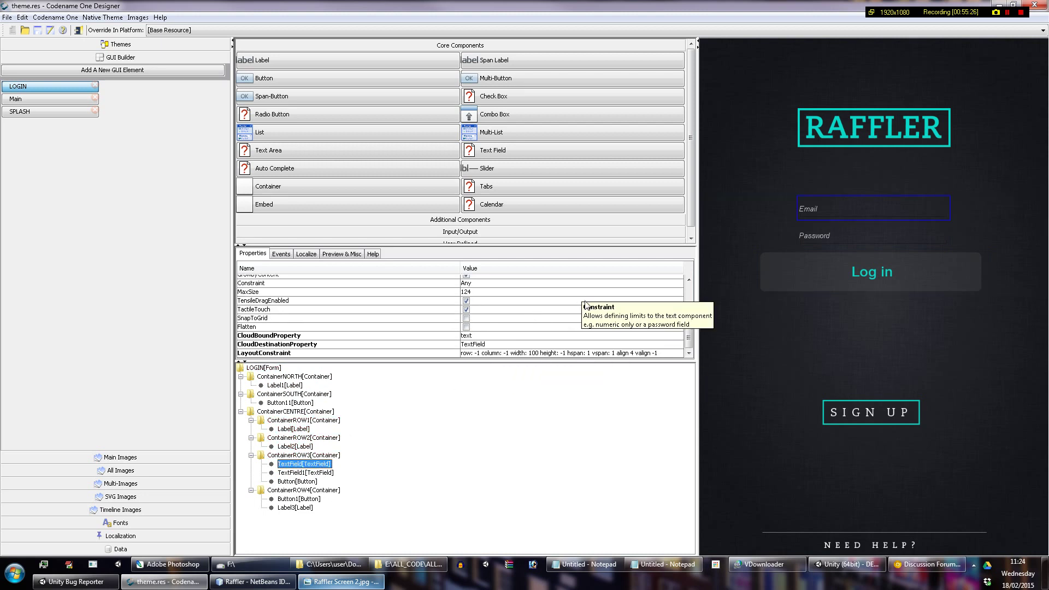
pyautogui.click(533, 355)
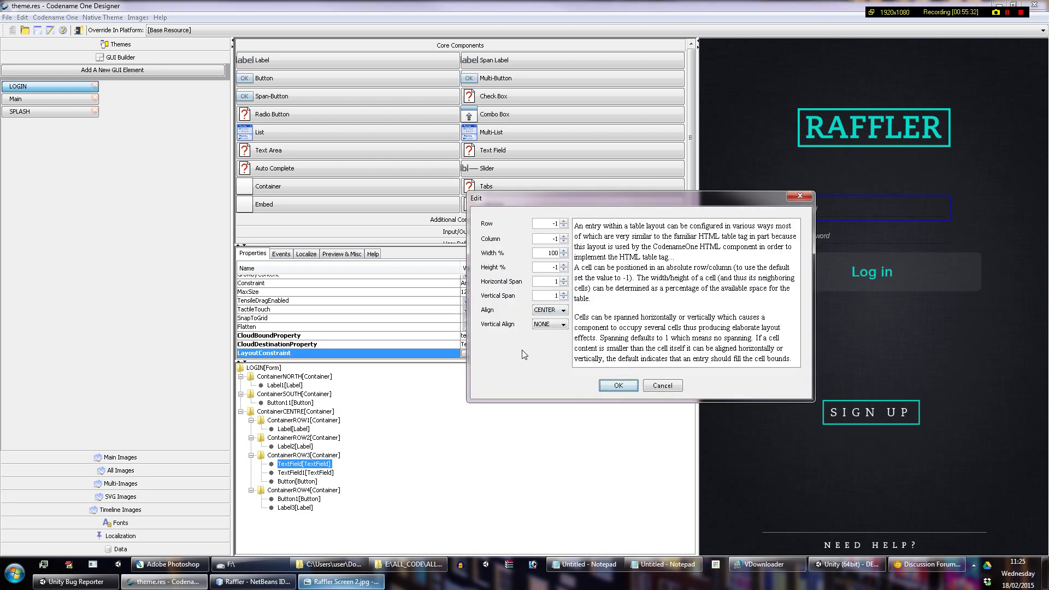
pyautogui.click(551, 312)
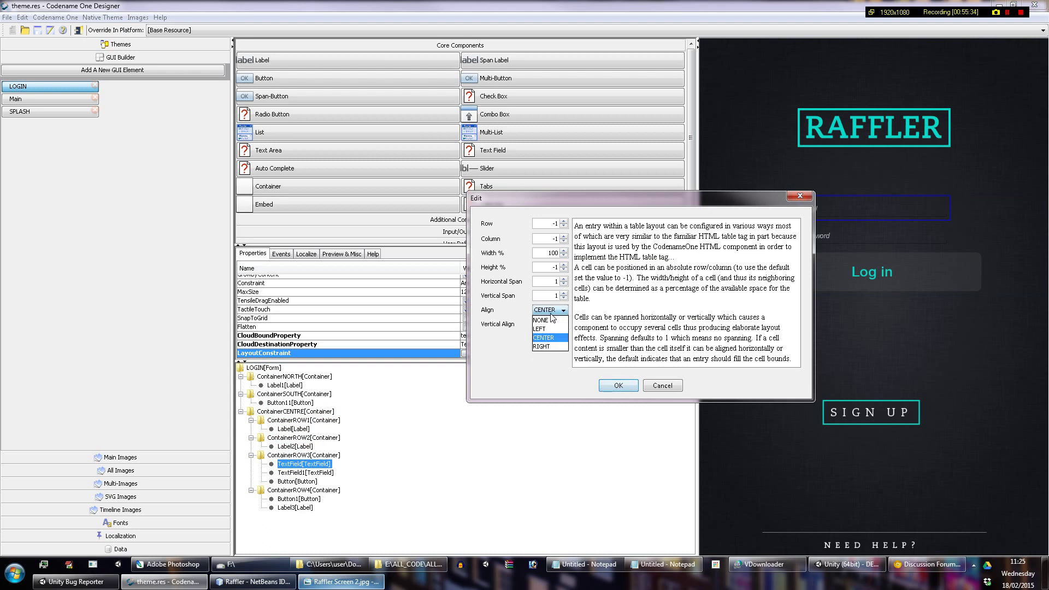
pyautogui.click(551, 324)
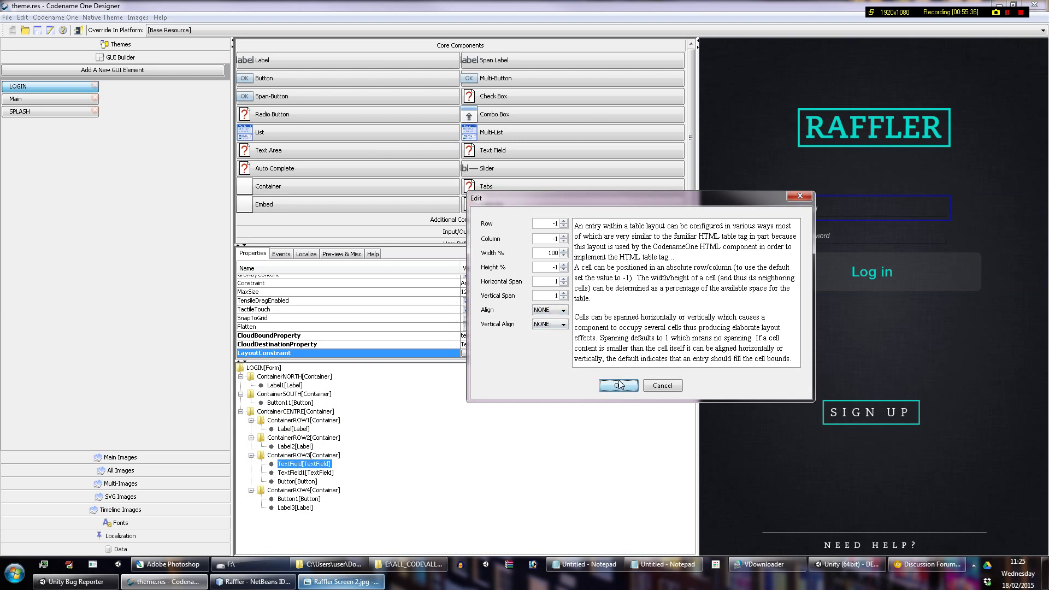
pyautogui.click(618, 386)
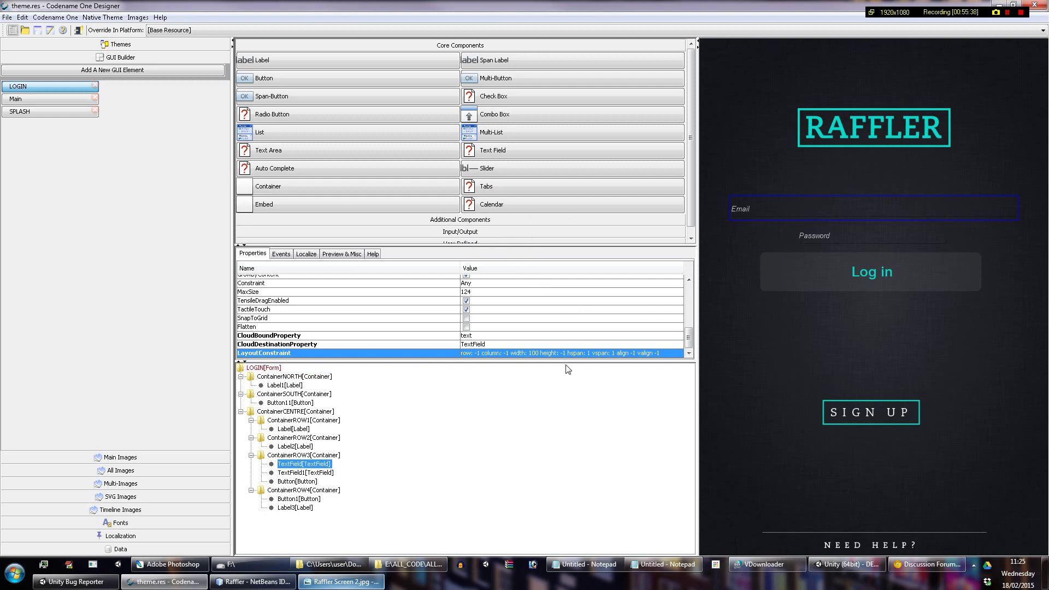
# Step: Set the horizontal alignment in the Password text field's layout constraint to NONE and save the theme resource file
pyautogui.click(326, 474)
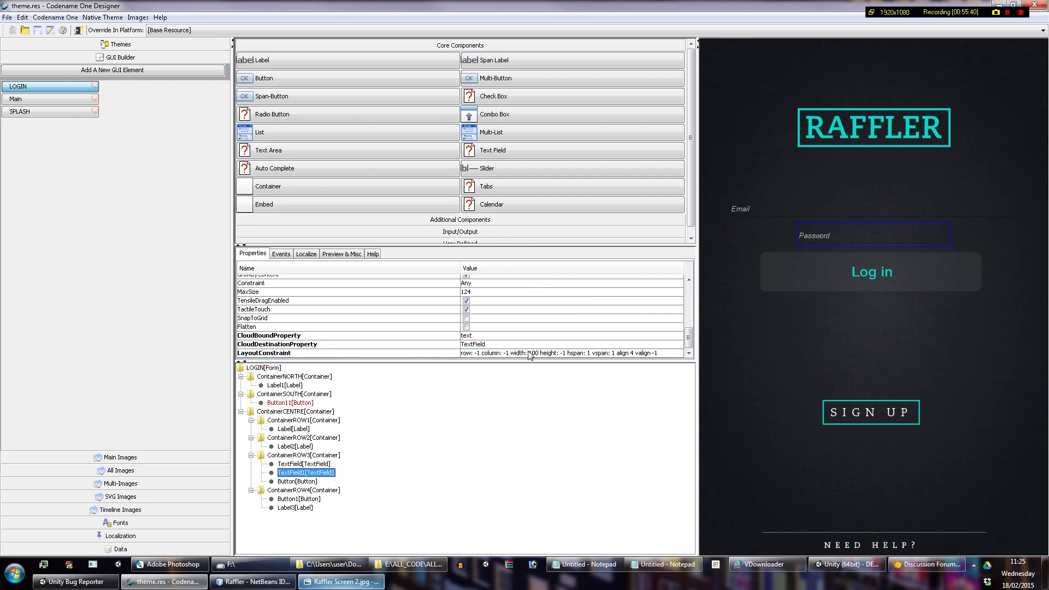
pyautogui.click(552, 354)
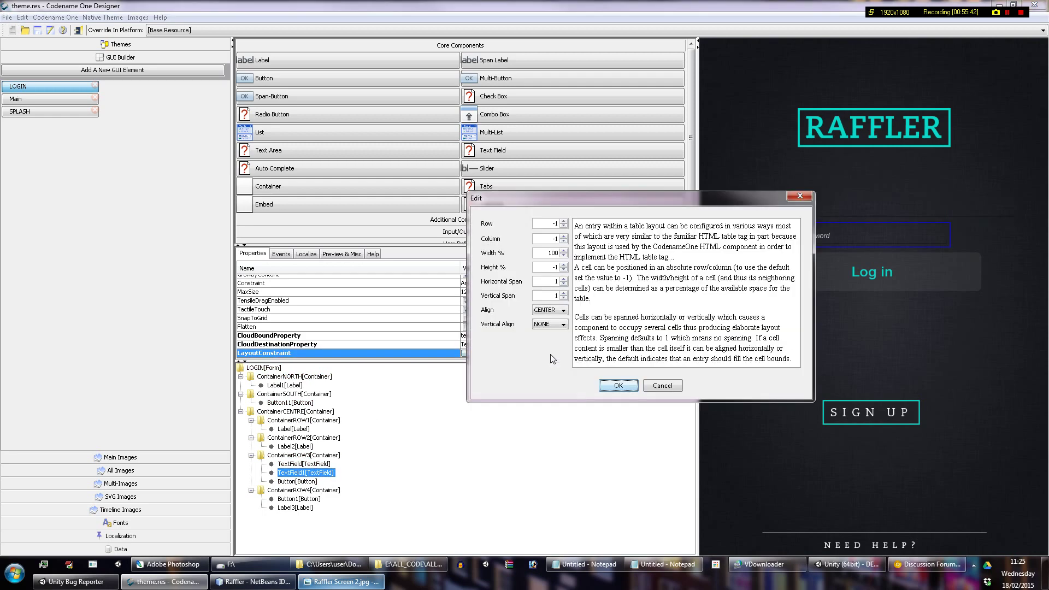
pyautogui.click(553, 310)
pyautogui.click(551, 325)
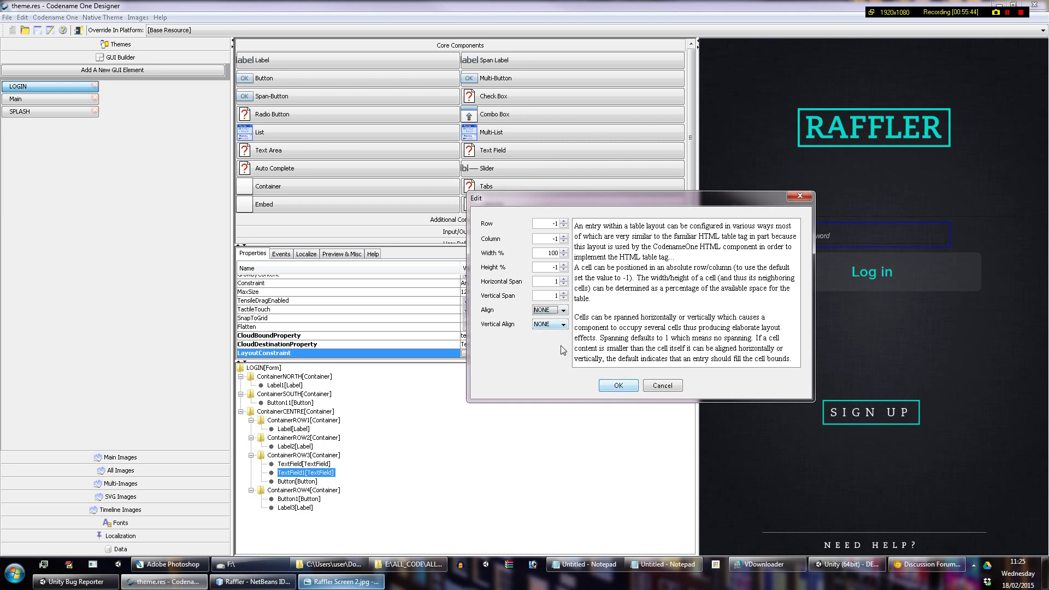
pyautogui.click(614, 385)
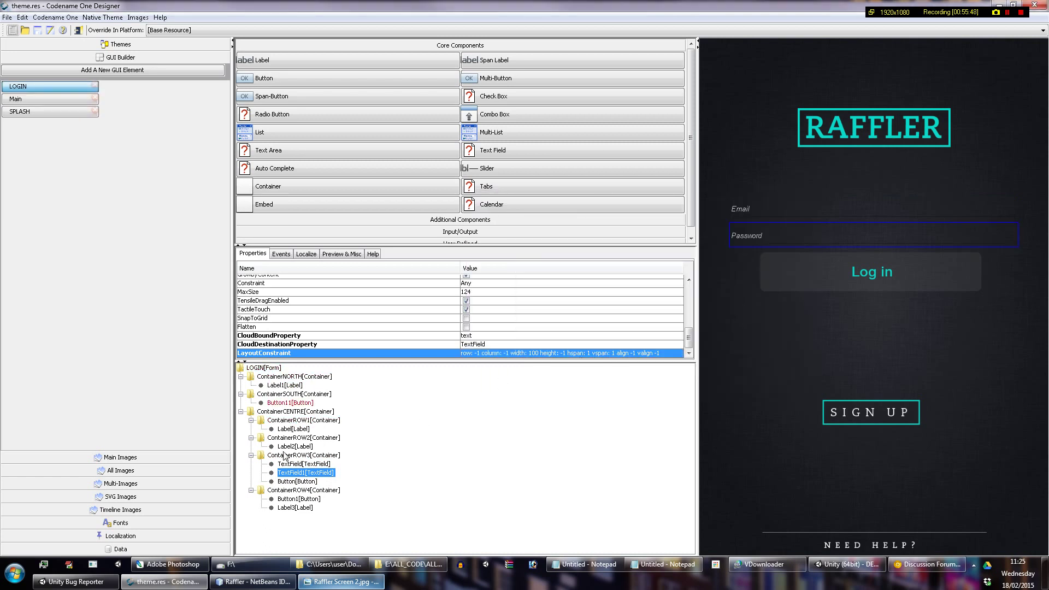
pyautogui.click(310, 456)
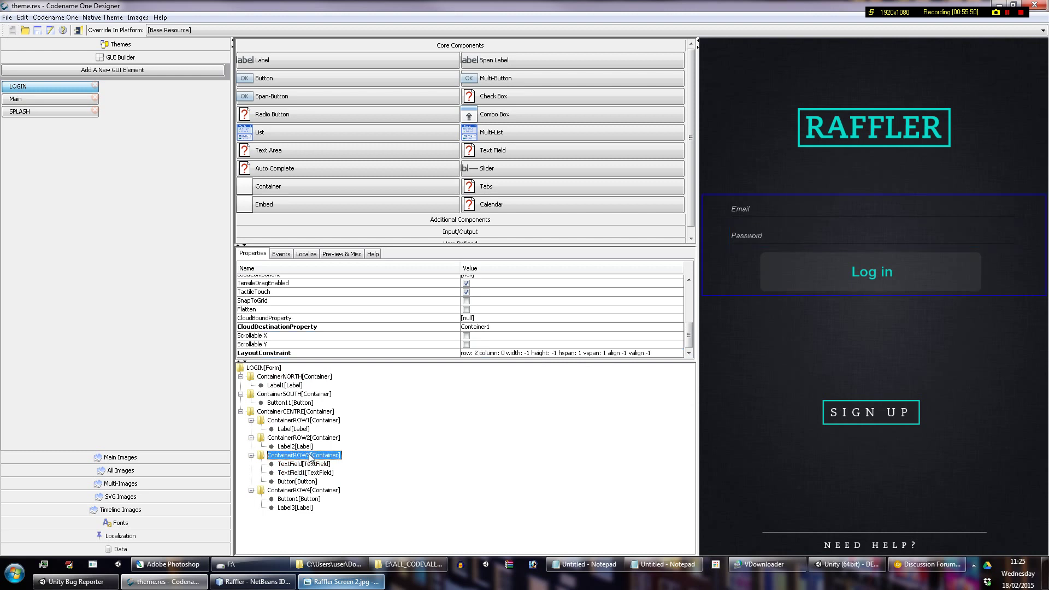
pyautogui.click(38, 30)
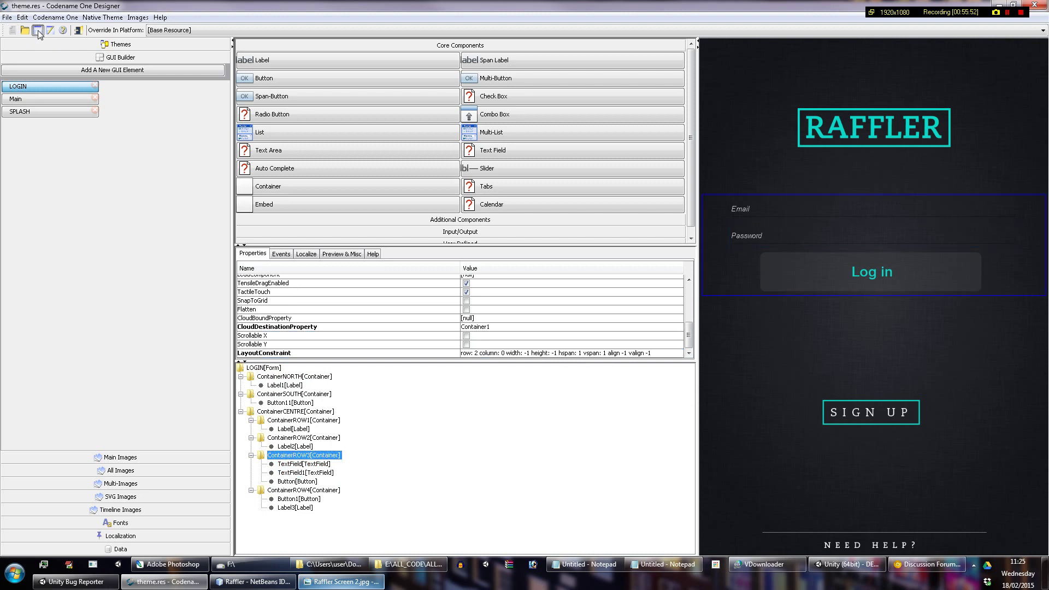